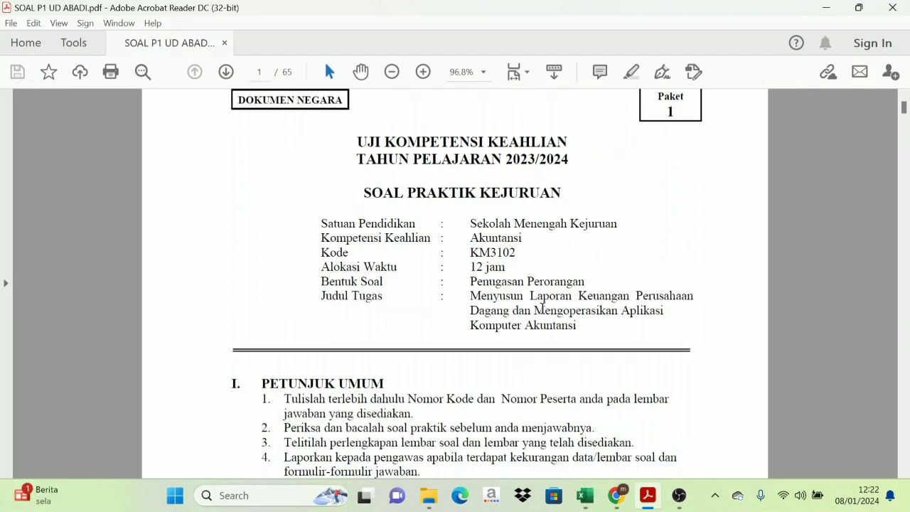
Step: Read the exam's general instructions, equipment list and the journal tasks required under SOAL/TUGAS
scroll(542, 311, down, 5)
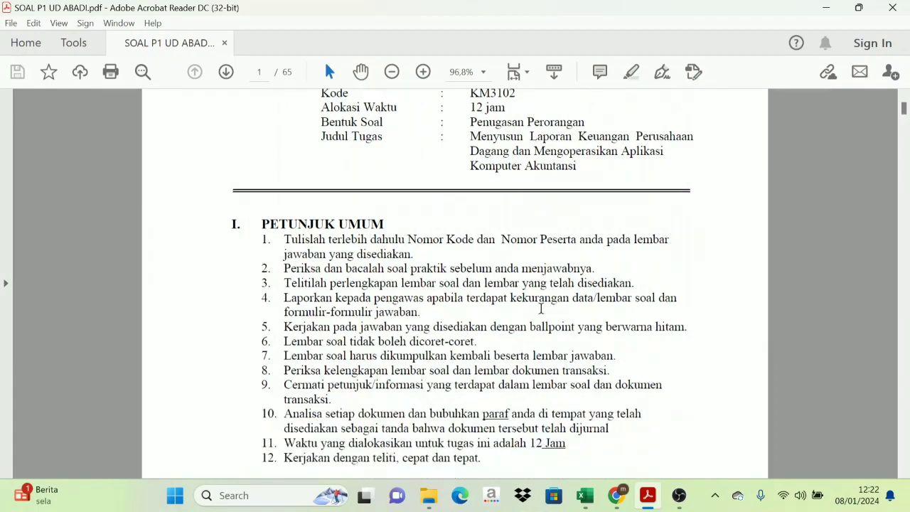
scroll(541, 309, down, 5)
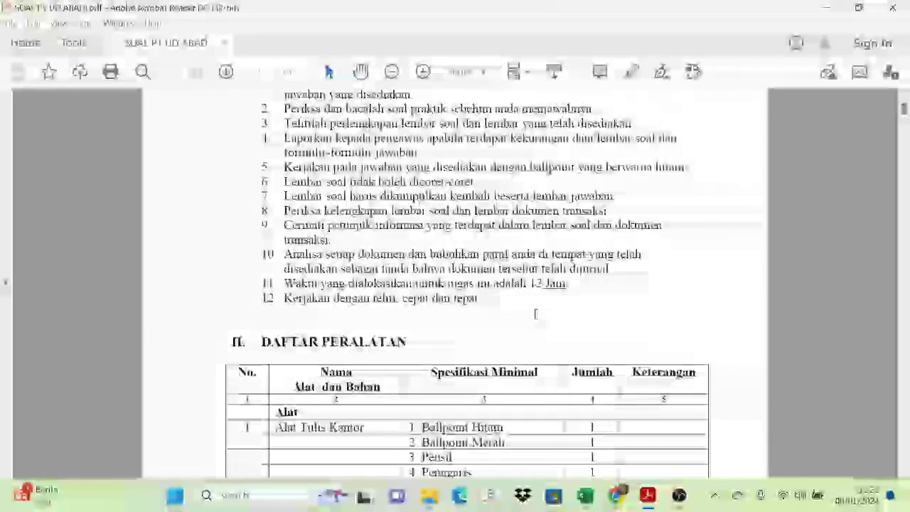
scroll(535, 313, up, 5)
scroll(538, 319, down, 15)
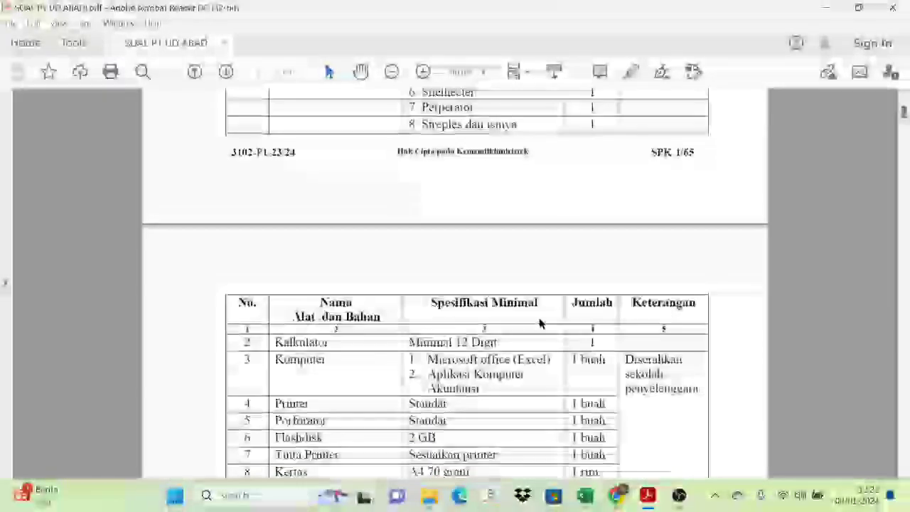
scroll(540, 323, down, 15)
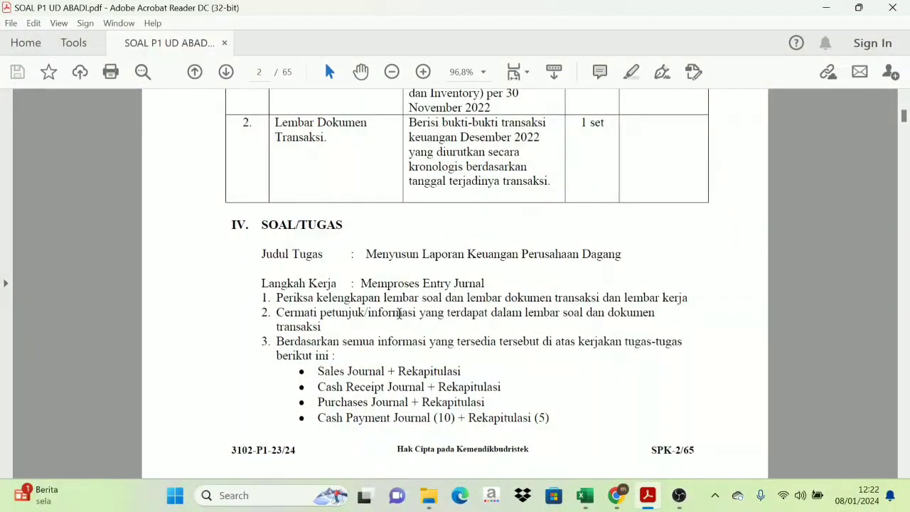
scroll(337, 322, down, 1)
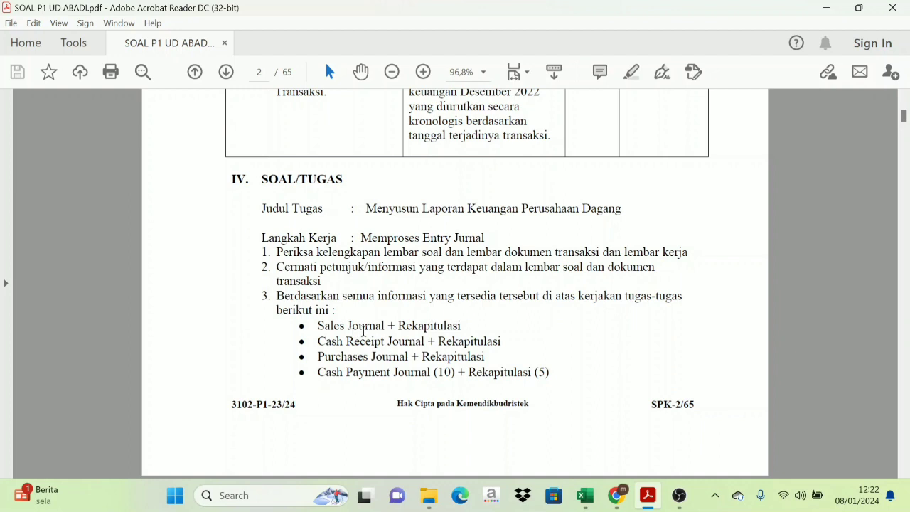
scroll(363, 330, down, 1)
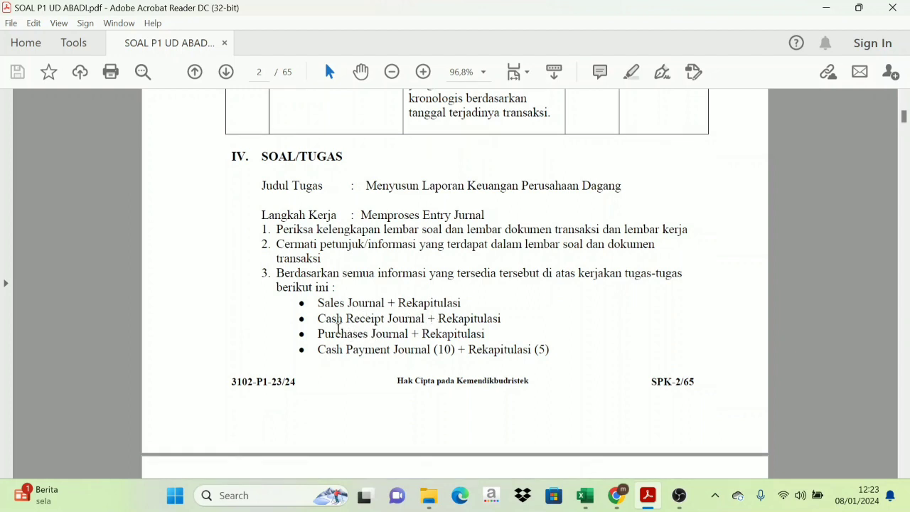
scroll(388, 343, down, 6)
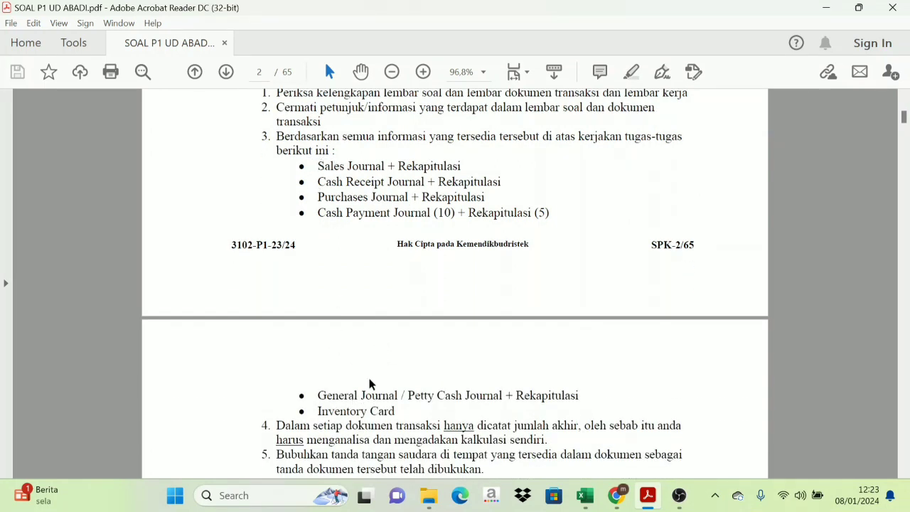
scroll(389, 375, down, 10)
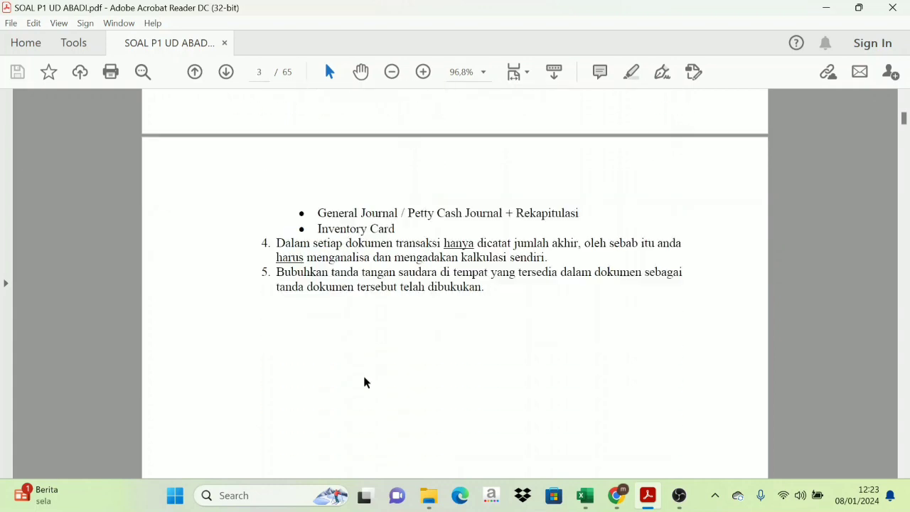
Step: Review UD. ABADI's company identity and the general accounting policies listed under Kebijakan Akuntansi
scroll(391, 353, down, 5)
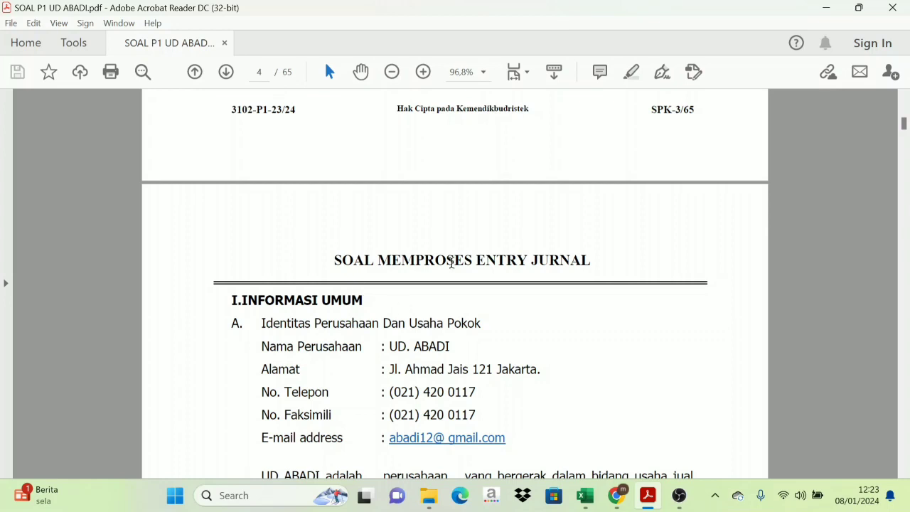
scroll(424, 282, down, 1)
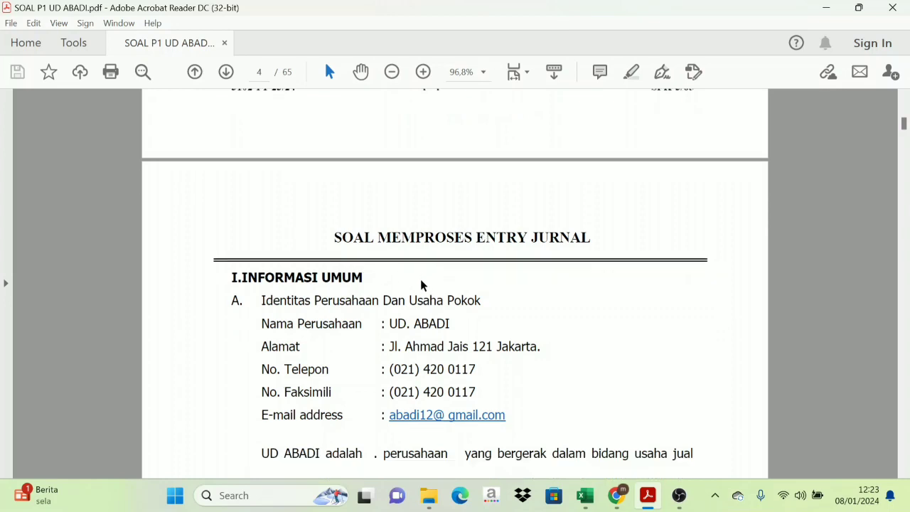
scroll(386, 280, down, 3)
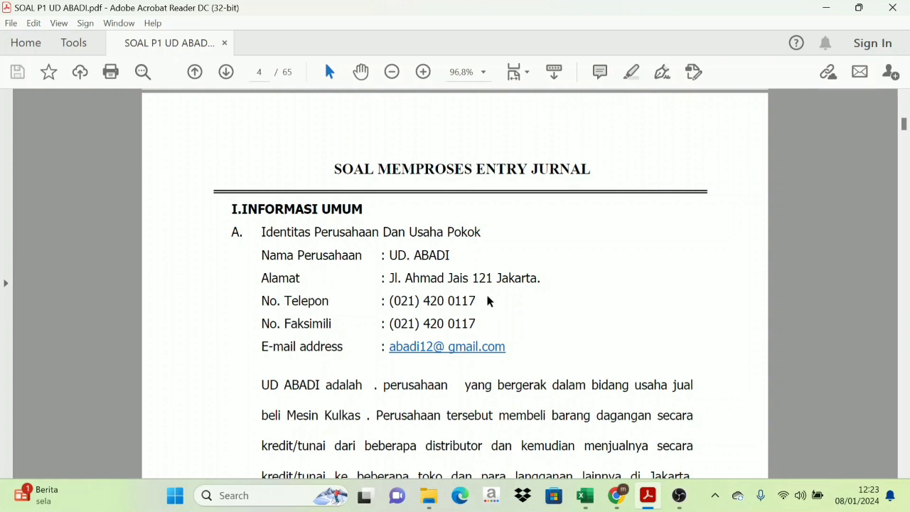
scroll(479, 288, down, 7)
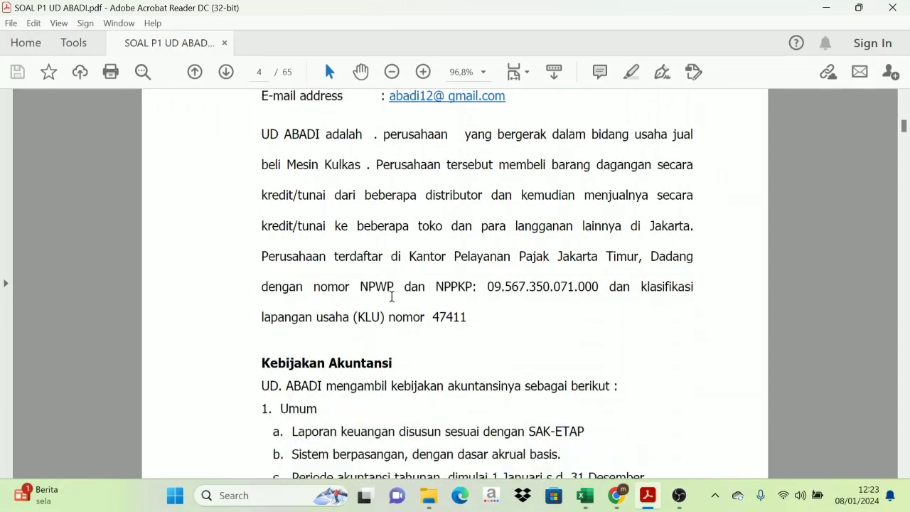
scroll(362, 183, up, 3)
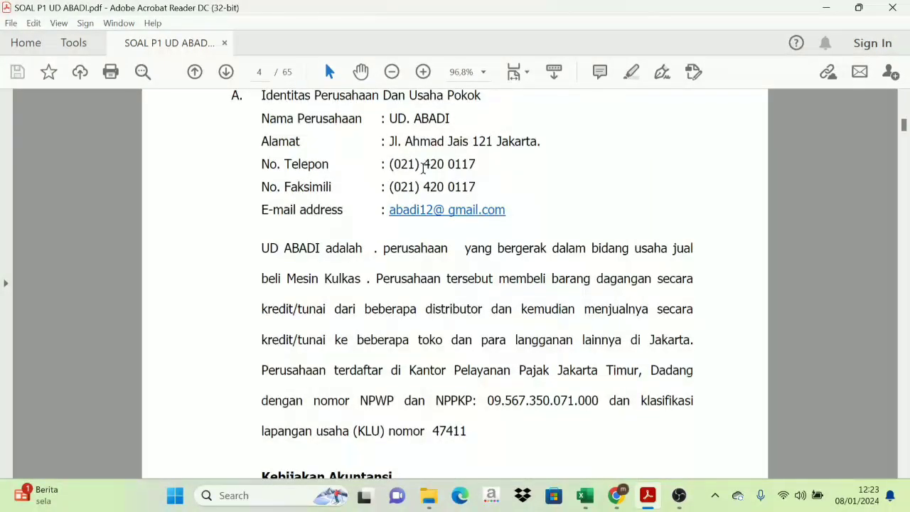
scroll(419, 166, up, 1)
scroll(412, 248, down, 6)
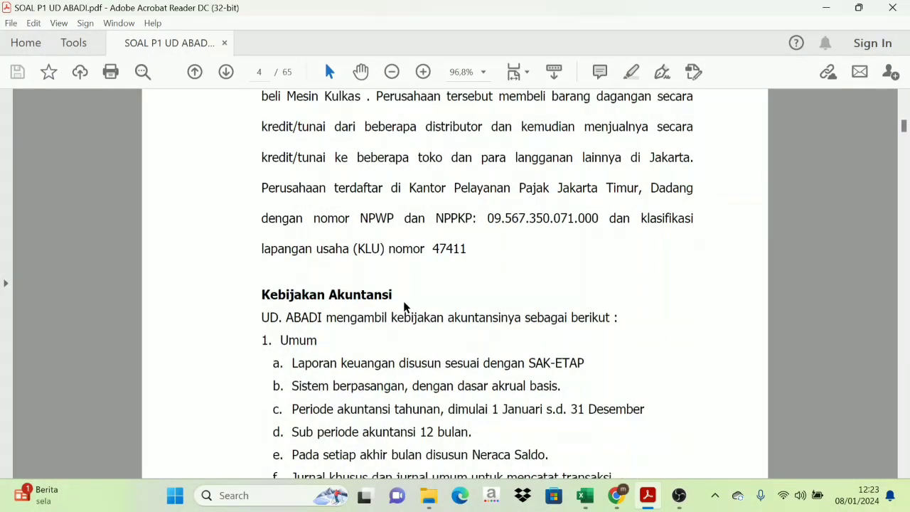
scroll(403, 307, down, 1)
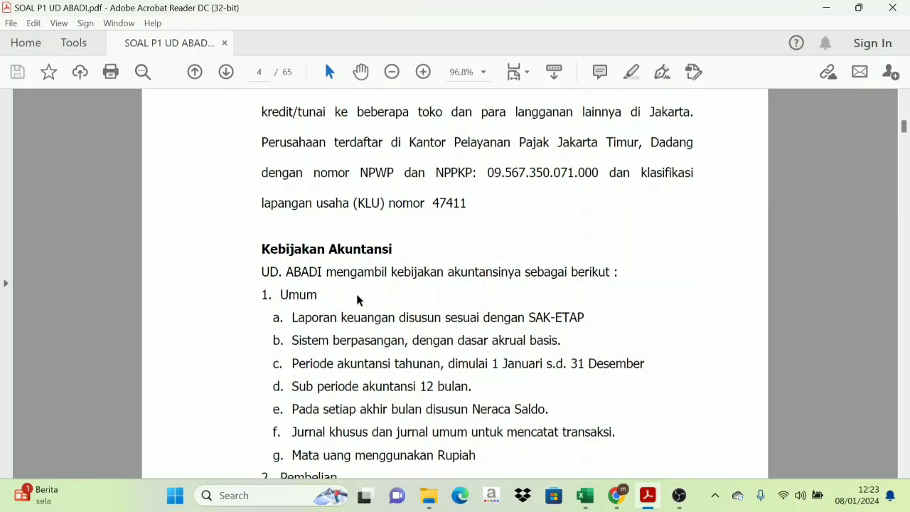
scroll(365, 294, down, 1)
scroll(284, 285, down, 1)
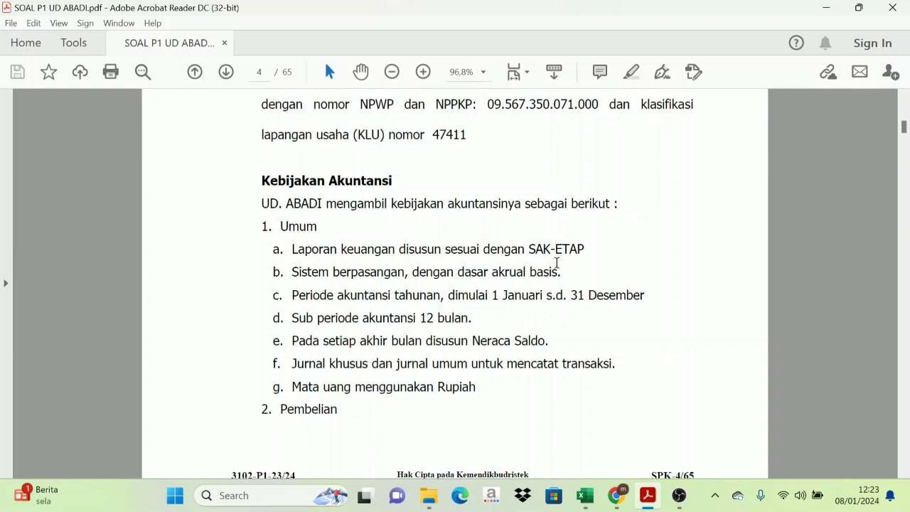
scroll(325, 313, down, 1)
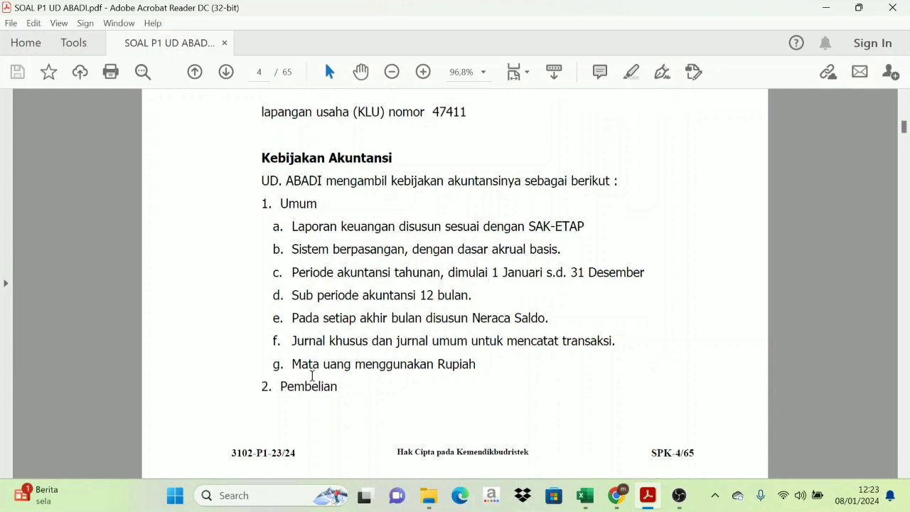
scroll(306, 373, down, 3)
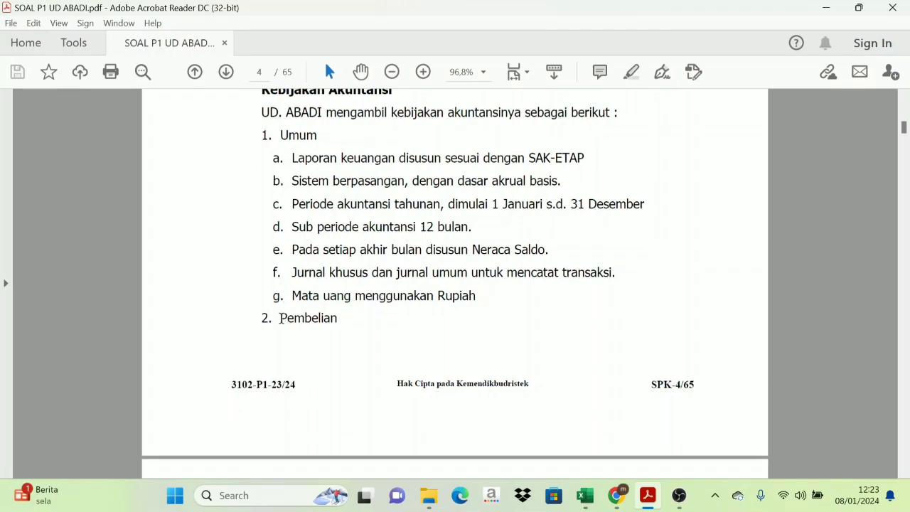
Step: Examine the accounting policies for purchases (Pembelian) and cash disbursements (Pengeluaran Kas), including the petty cash system
drag(281, 317, 338, 319)
scroll(395, 334, down, 3)
scroll(395, 334, down, 8)
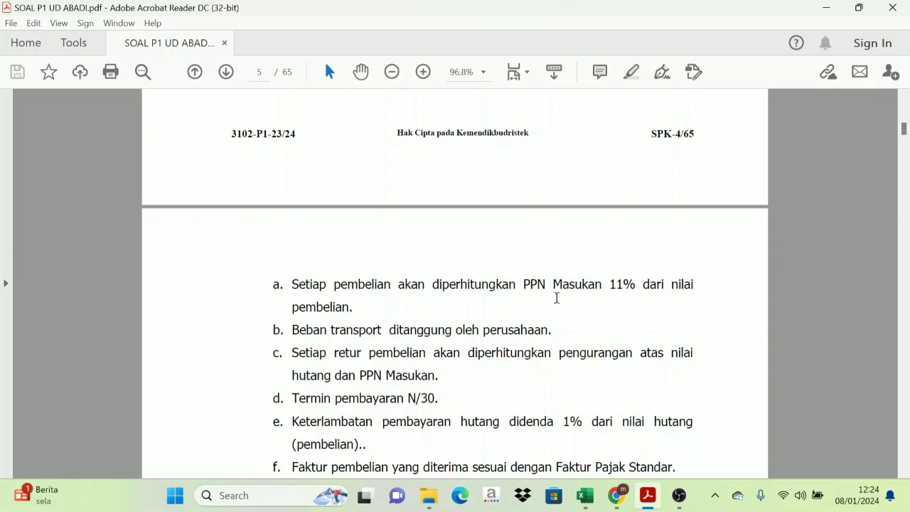
scroll(360, 342, down, 1)
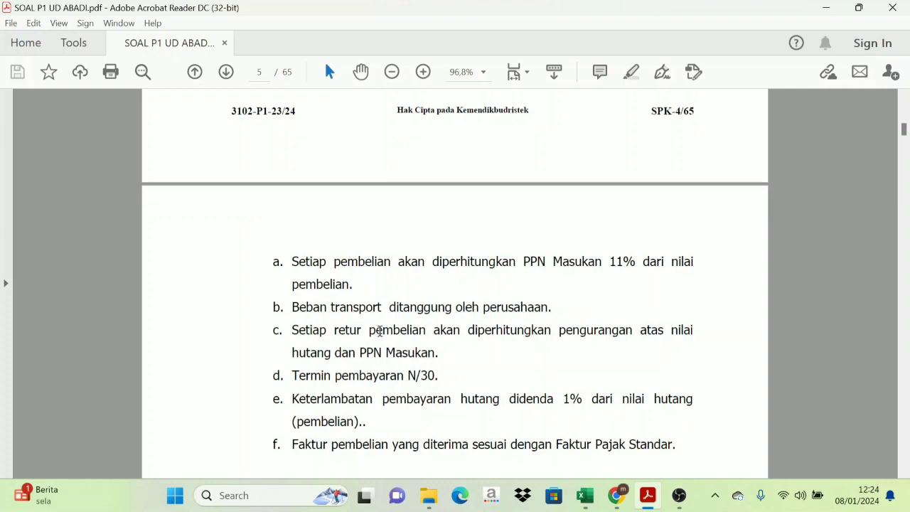
scroll(419, 329, down, 2)
scroll(416, 330, down, 1)
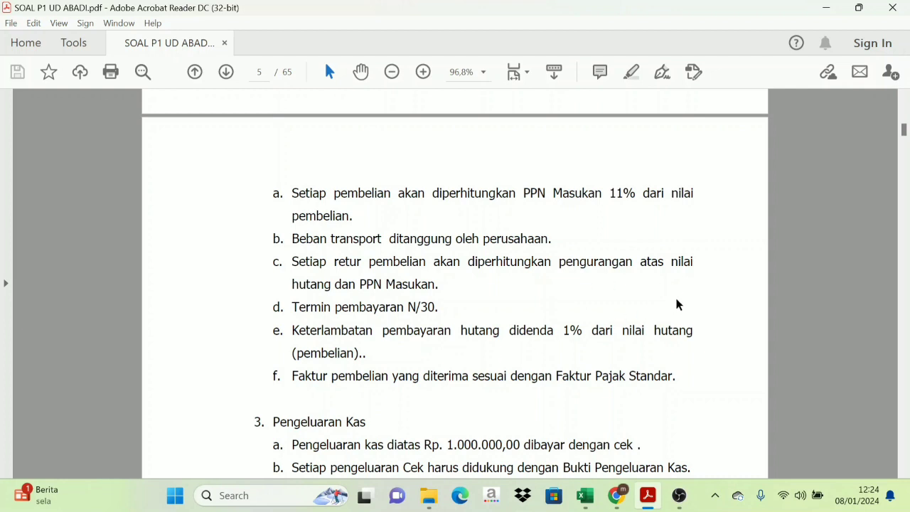
scroll(349, 330, down, 2)
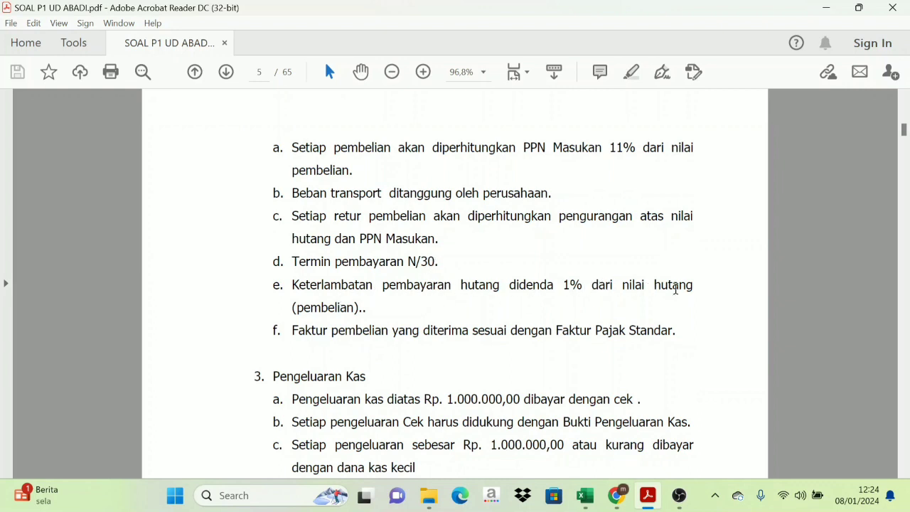
scroll(334, 313, down, 3)
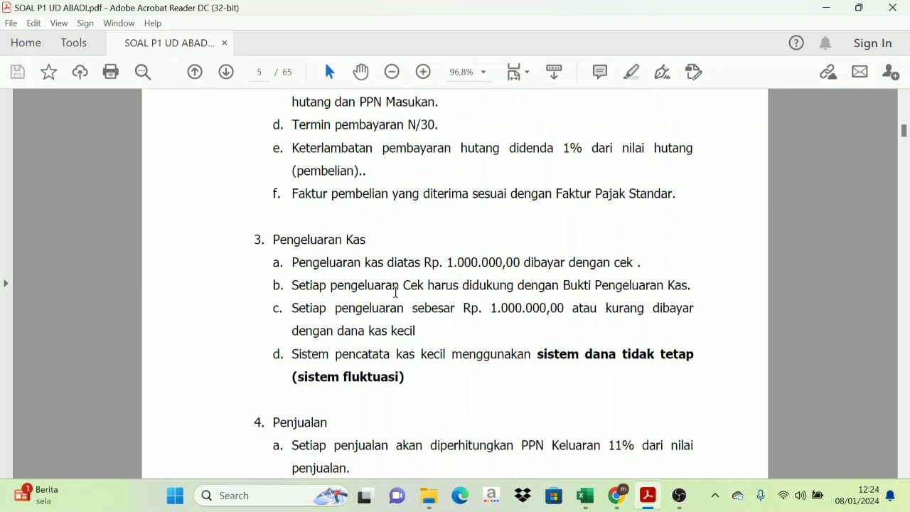
scroll(393, 299, down, 1)
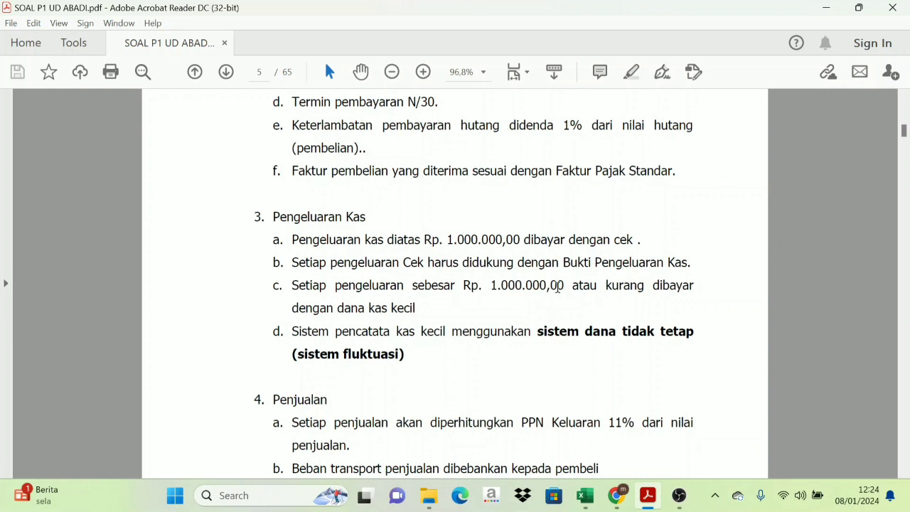
scroll(448, 334, down, 1)
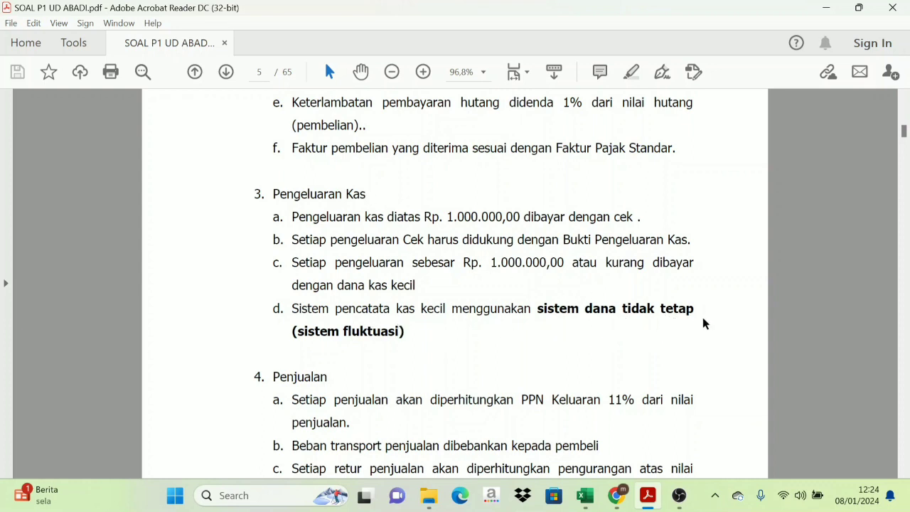
Step: Examine the sales policies under Penjualan, covering PPN Keluaran, returns, payment terms and late-payment penalties
scroll(441, 344, down, 3)
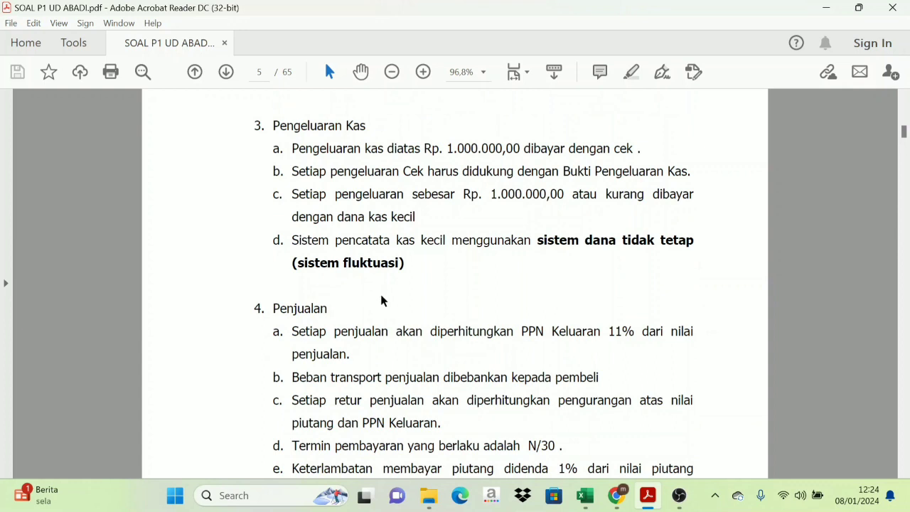
scroll(387, 297, down, 3)
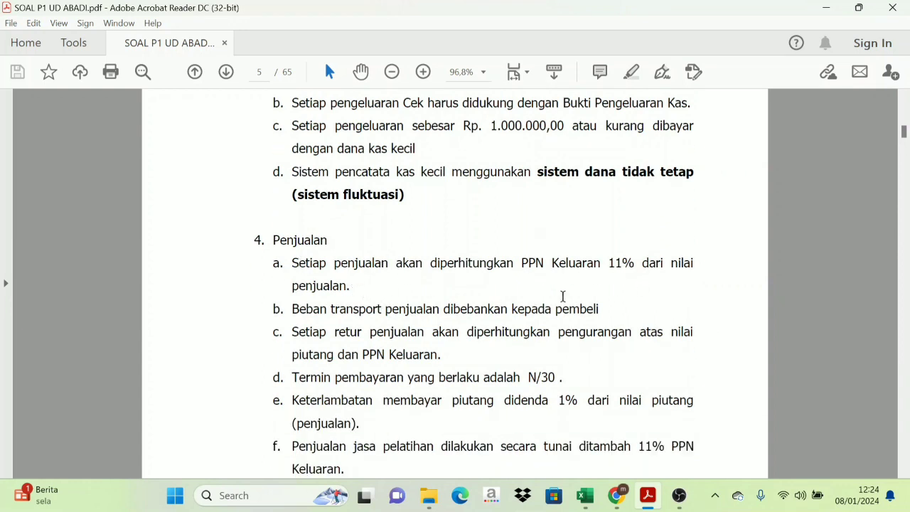
scroll(371, 321, down, 2)
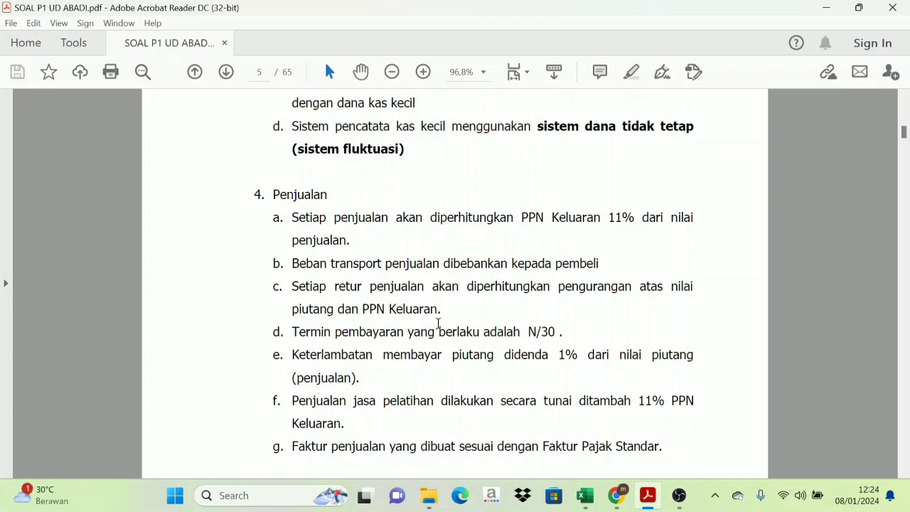
scroll(316, 352, down, 1)
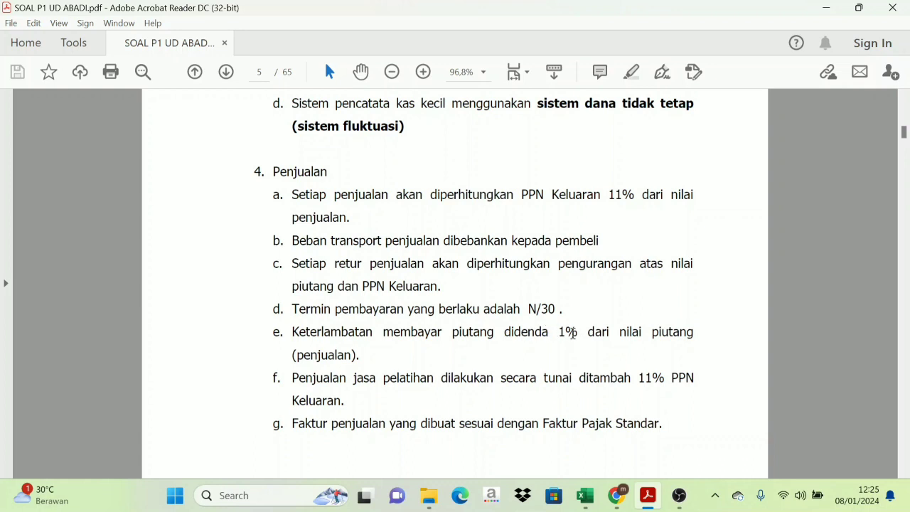
scroll(590, 349, down, 1)
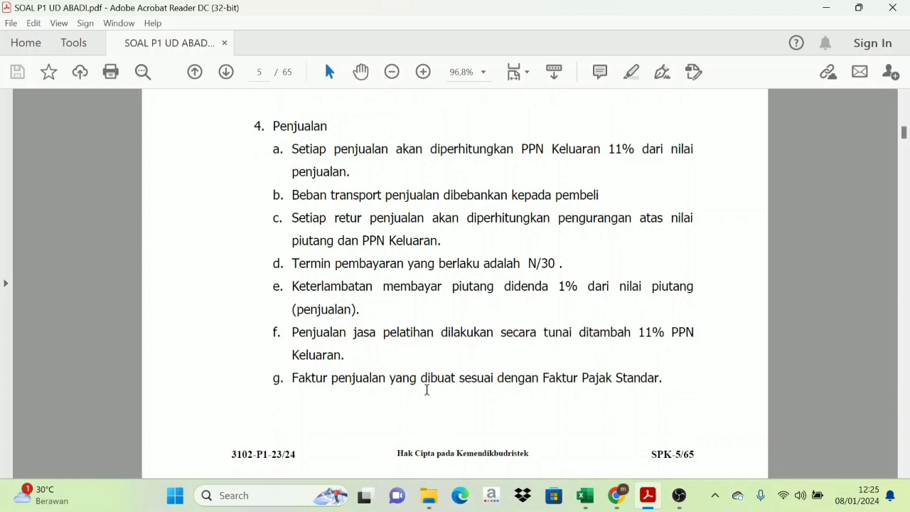
Step: Read the cash receipt and inventory valuation policies, briefly selecting the word "Perpetual" to point out the recording system
scroll(346, 384, down, 7)
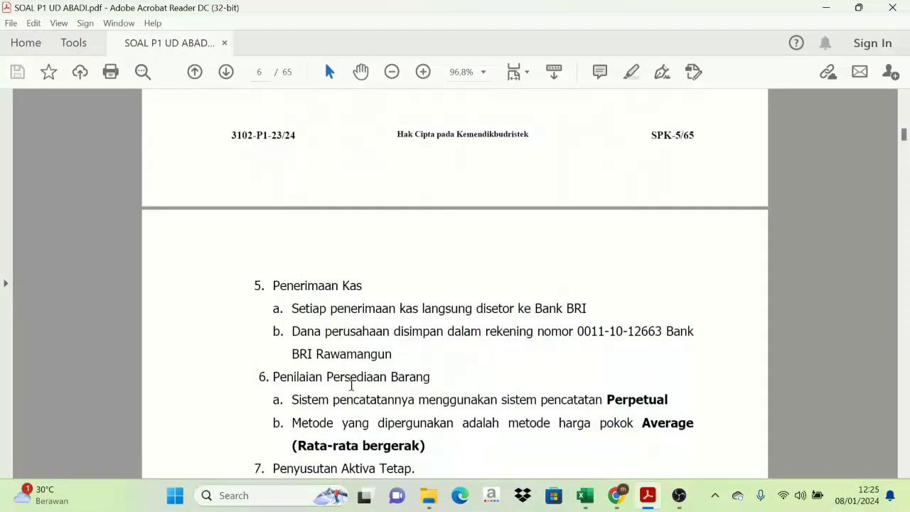
scroll(345, 353, down, 1)
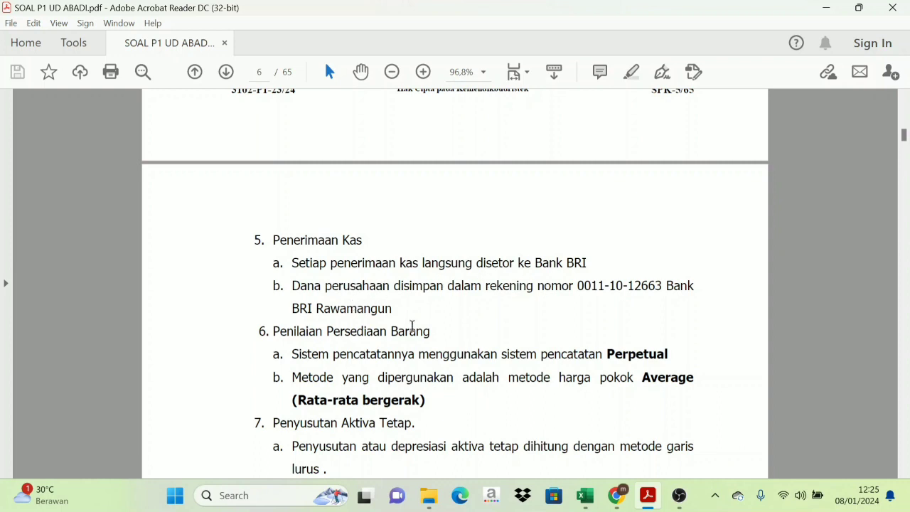
scroll(413, 325, down, 2)
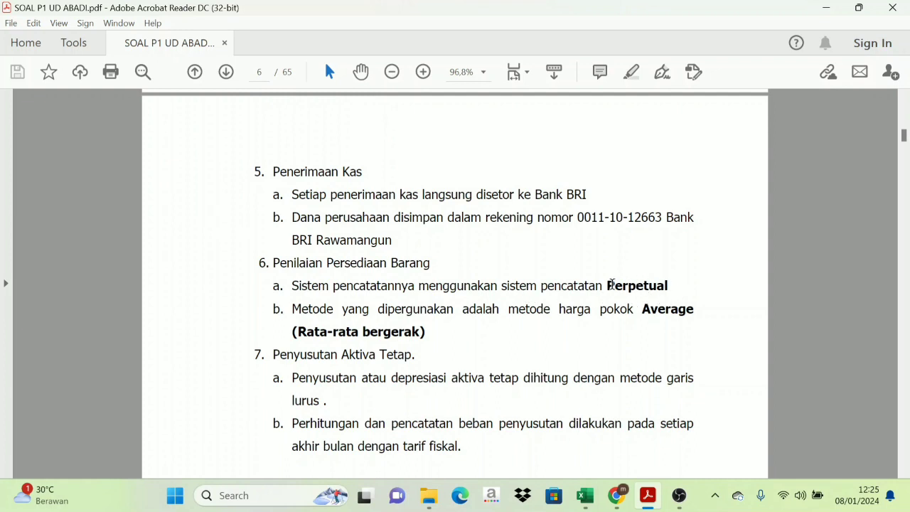
drag(609, 285, 679, 285)
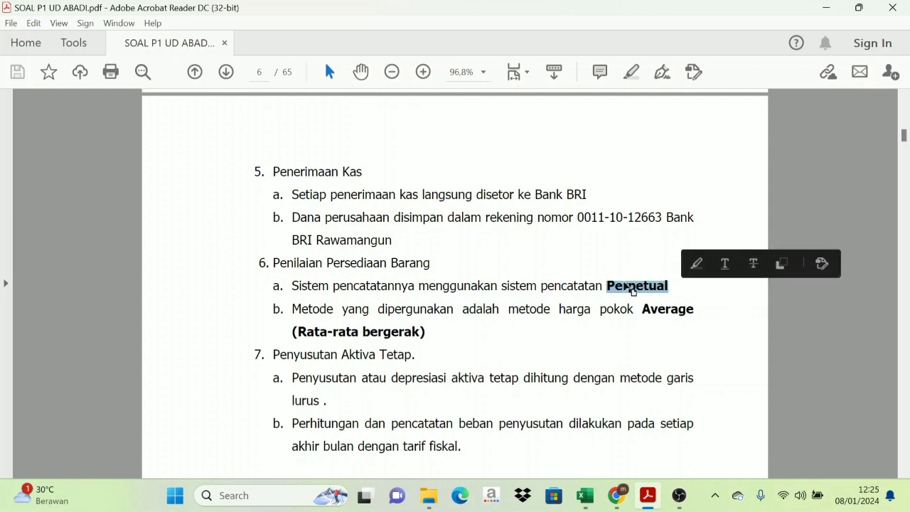
click(570, 287)
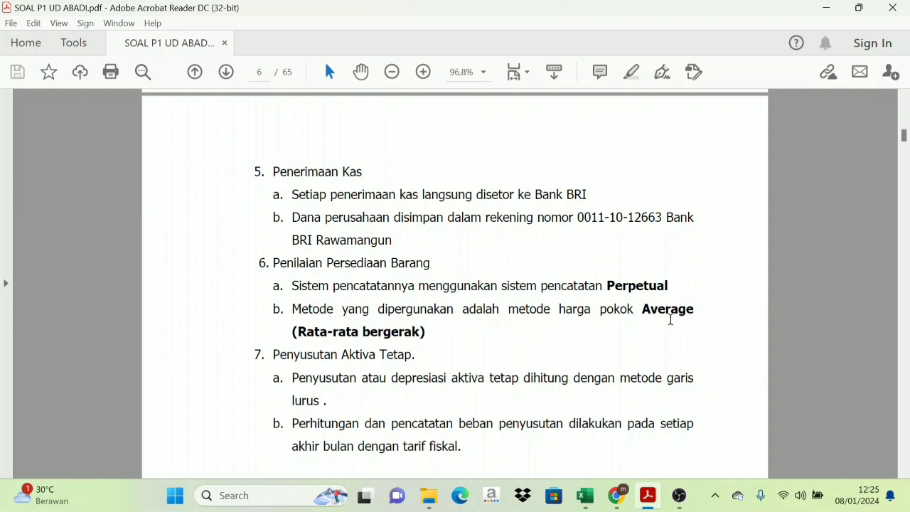
Step: Read the fixed-asset depreciation policies under Penyusutan Aktiva Tetap and the cash flow statement method under Laporan Arus Kas
scroll(436, 359, down, 3)
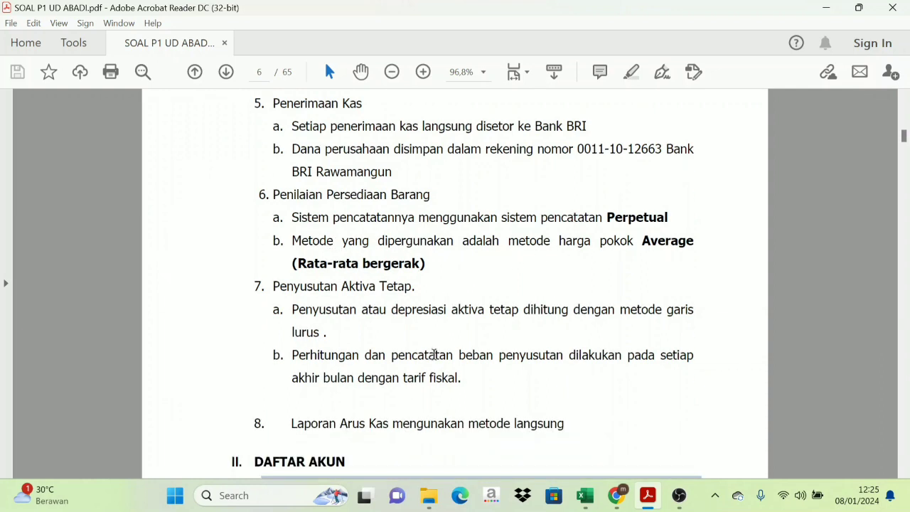
scroll(423, 327, down, 1)
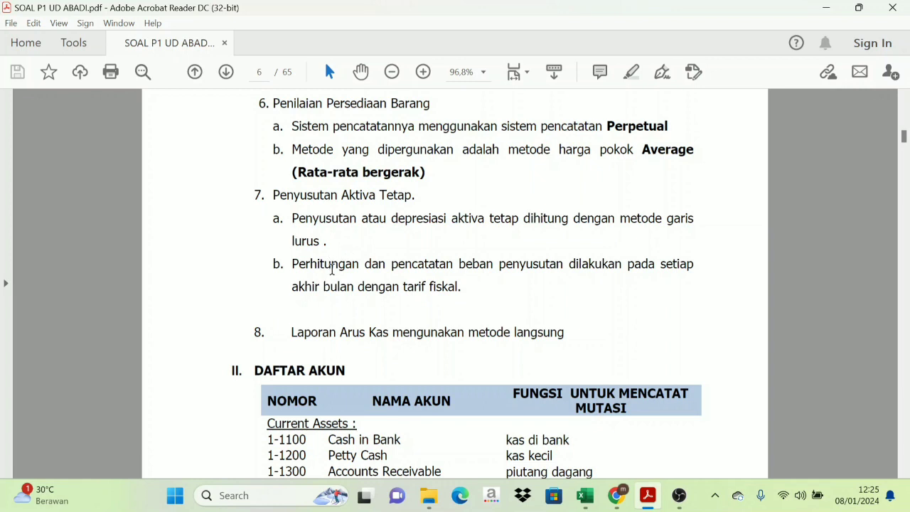
scroll(325, 336, down, 1)
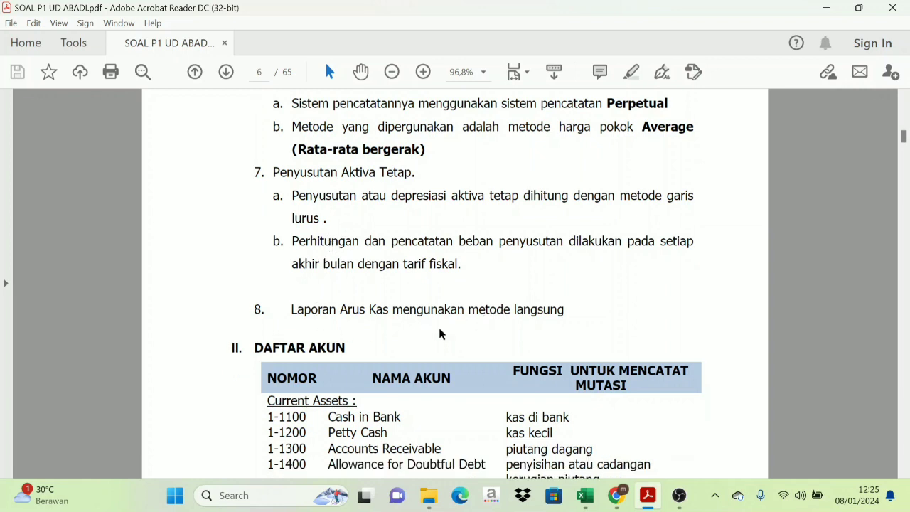
scroll(588, 312, down, 3)
scroll(464, 292, up, 8)
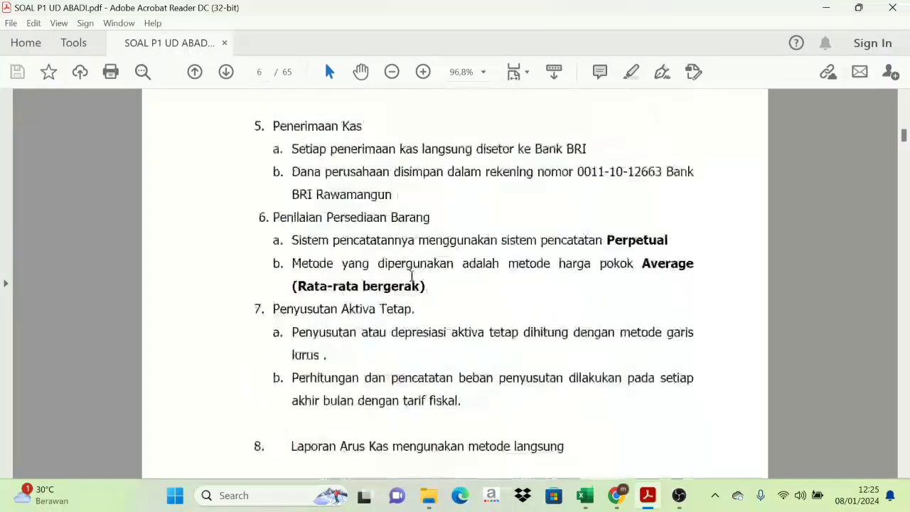
Step: Skim the chart of accounts under Daftar Akun, from Current Assets through Other Expenses and Losses
scroll(394, 273, down, 10)
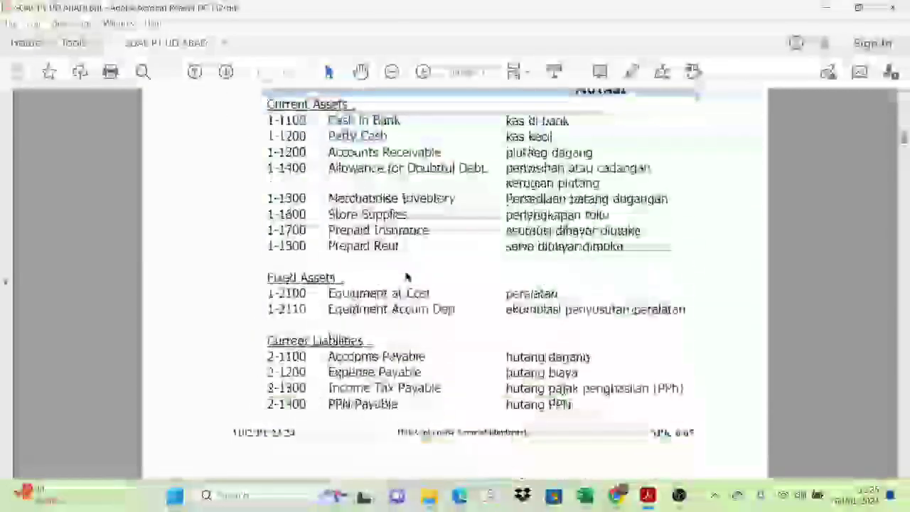
scroll(422, 275, down, 12)
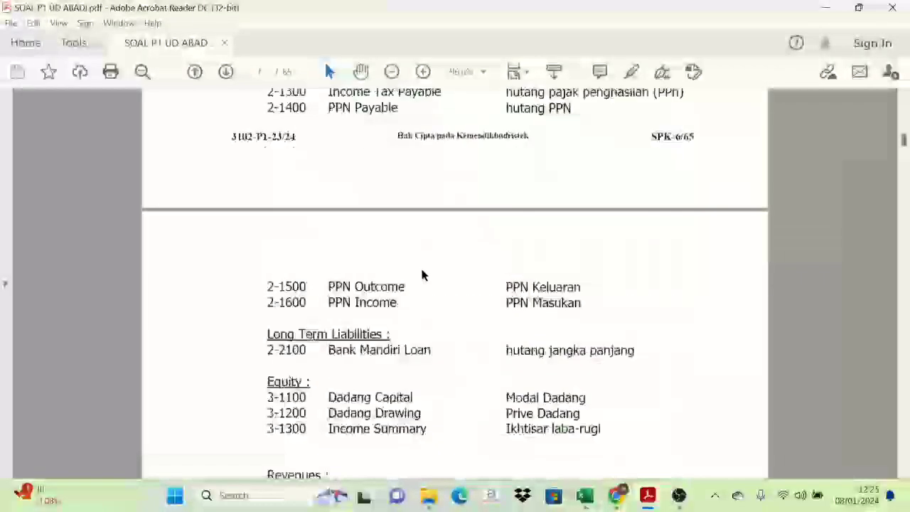
scroll(422, 275, down, 15)
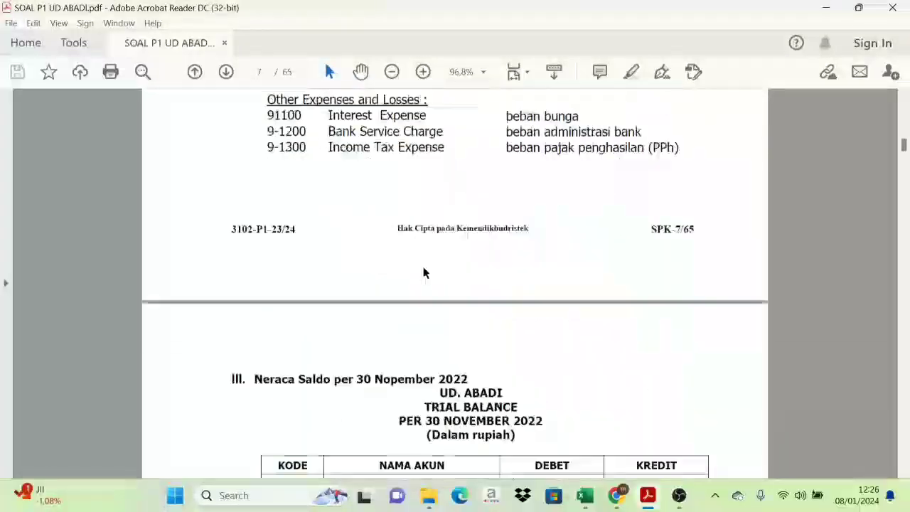
Step: Review UD. ABADI's trial balance (Neraca Saldo) per 30 November 2022 from its first account to the totals
scroll(423, 272, down, 2)
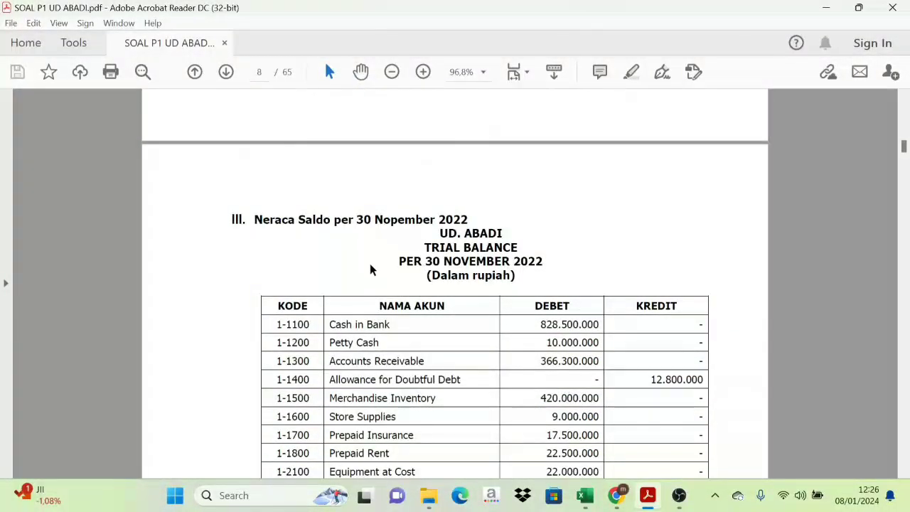
scroll(436, 254, down, 8)
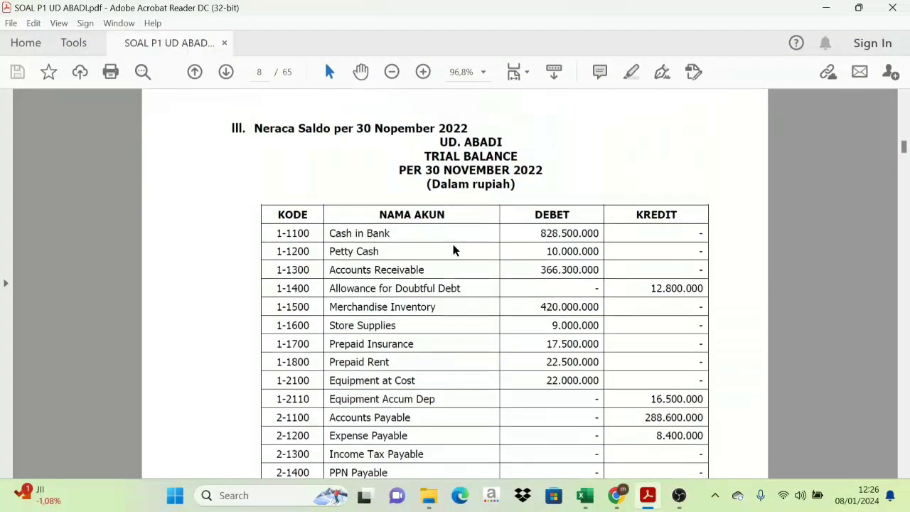
scroll(469, 264, down, 20)
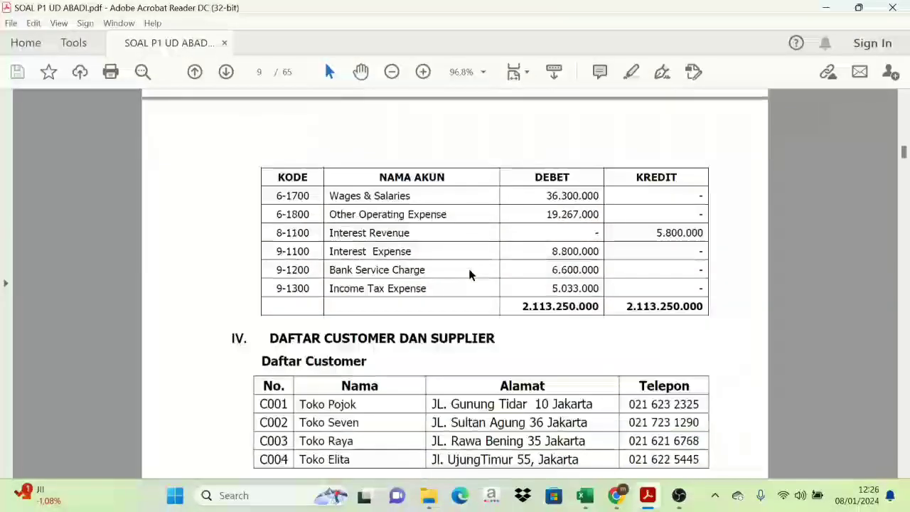
scroll(392, 254, up, 1)
Step: Review the customer and supplier tables under Daftar Customer dan Supplier
scroll(411, 284, down, 2)
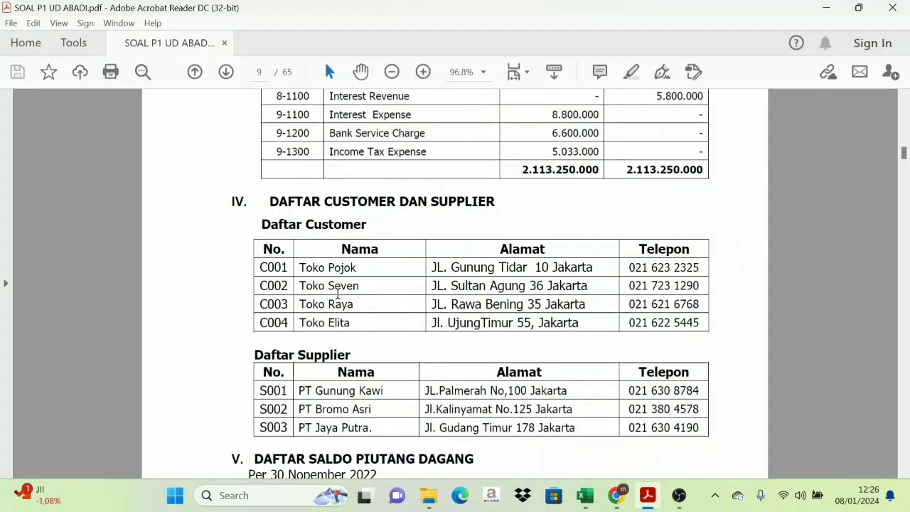
scroll(359, 334, down, 2)
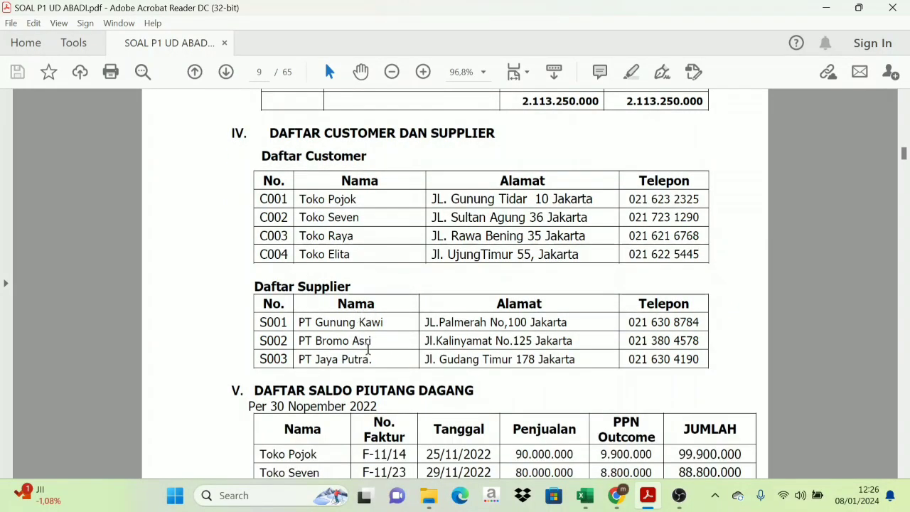
scroll(369, 359, down, 4)
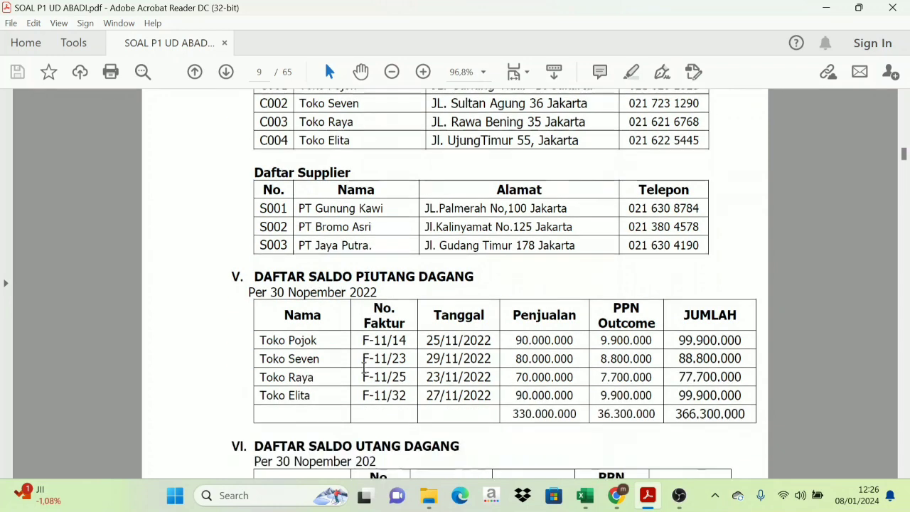
Step: Examine the opening balance lists for trade receivables, trade payables and merchandise inventory per 30 November 2022
scroll(427, 270, down, 5)
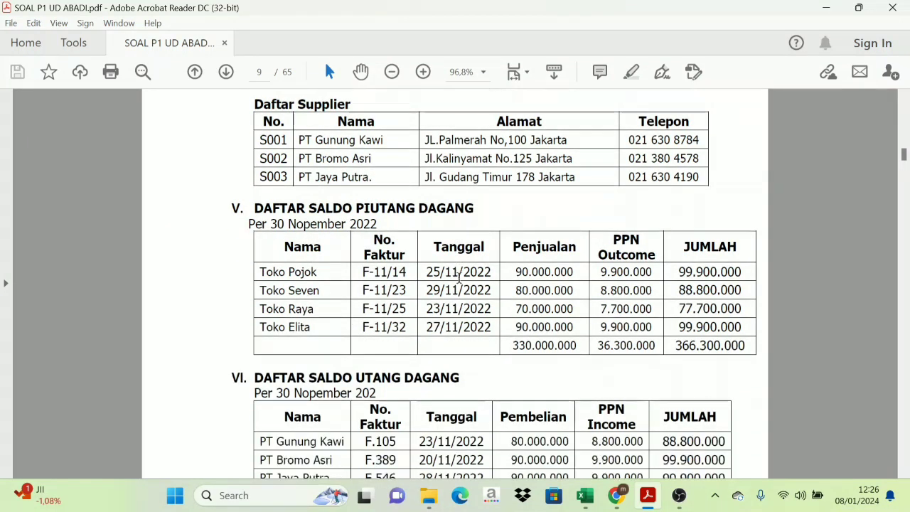
scroll(341, 279, down, 9)
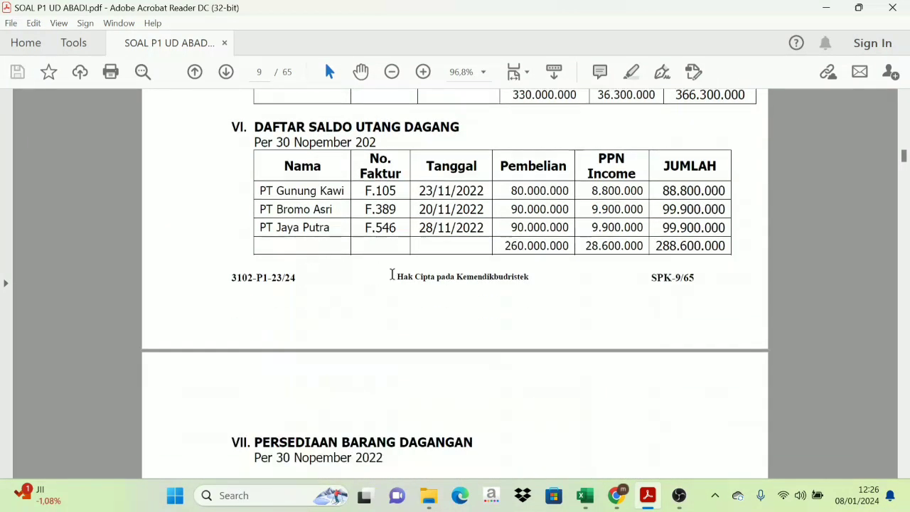
scroll(380, 281, up, 2)
scroll(376, 286, down, 3)
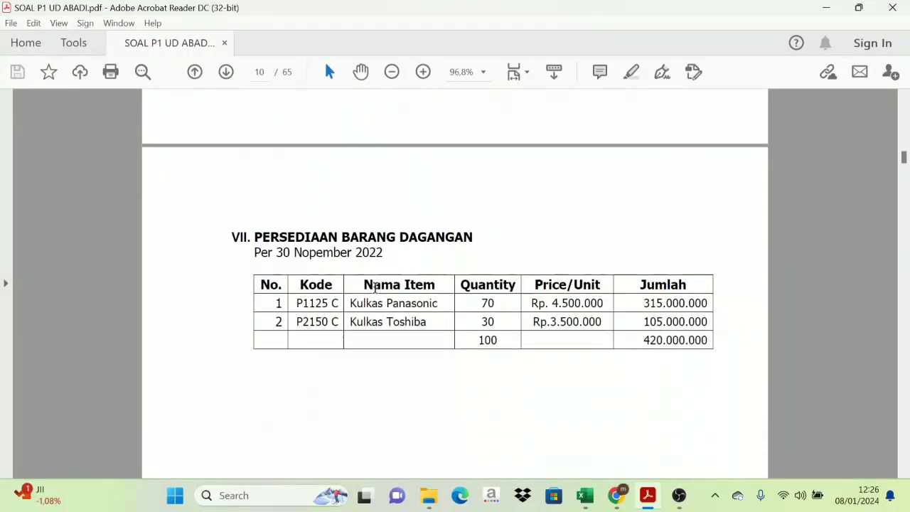
Step: Examine Dokumen Transaksi No.1, the PT Gunung Kawi purchase invoice F011 dated 2 December 2022
scroll(448, 265, down, 20)
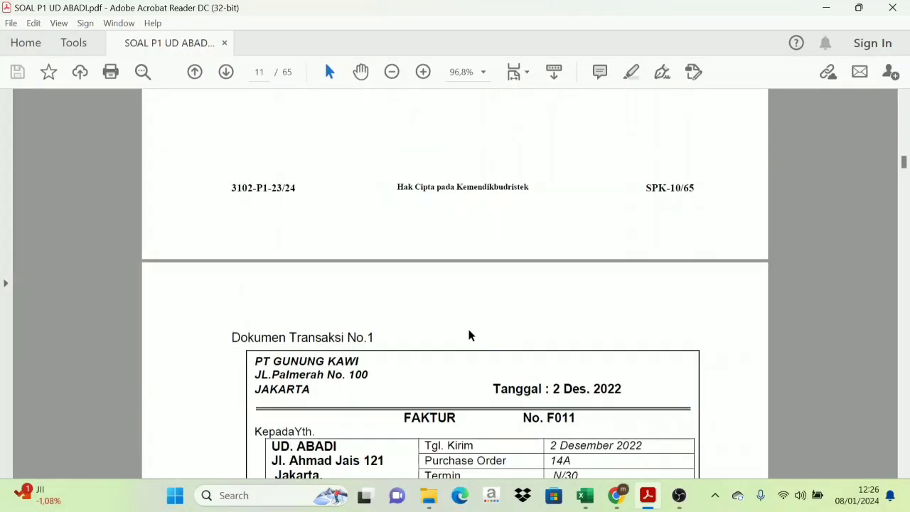
scroll(380, 291, down, 3)
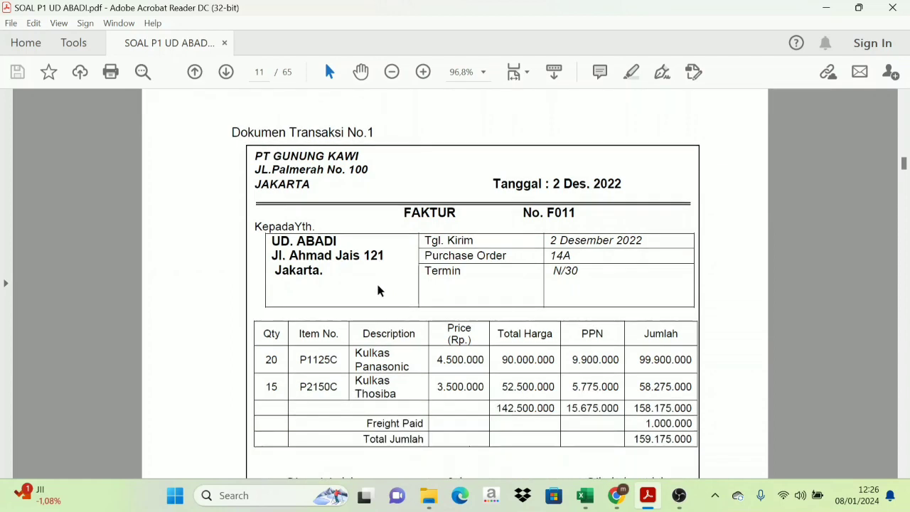
scroll(376, 294, up, 2)
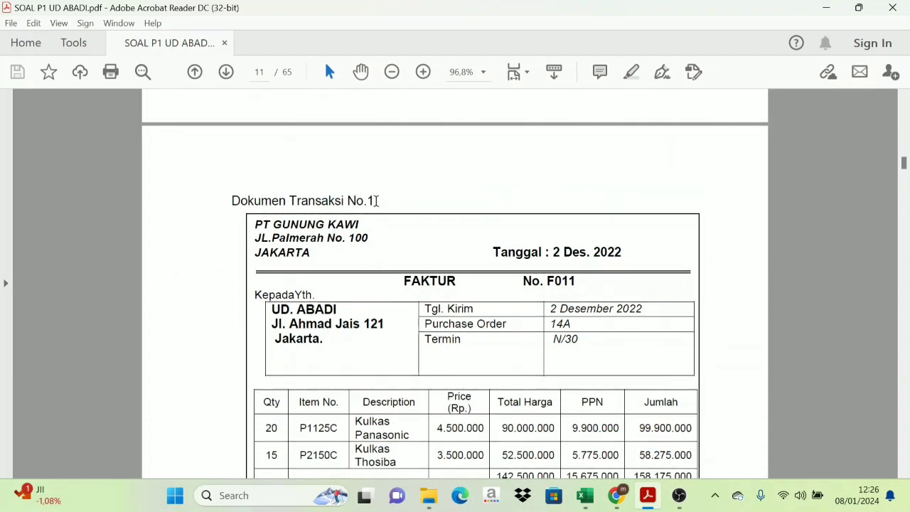
Step: Return to page 9 and compare the Daftar Saldo Piutang Dagang and Daftar Saldo Utang Dagang tables
scroll(370, 206, up, 12)
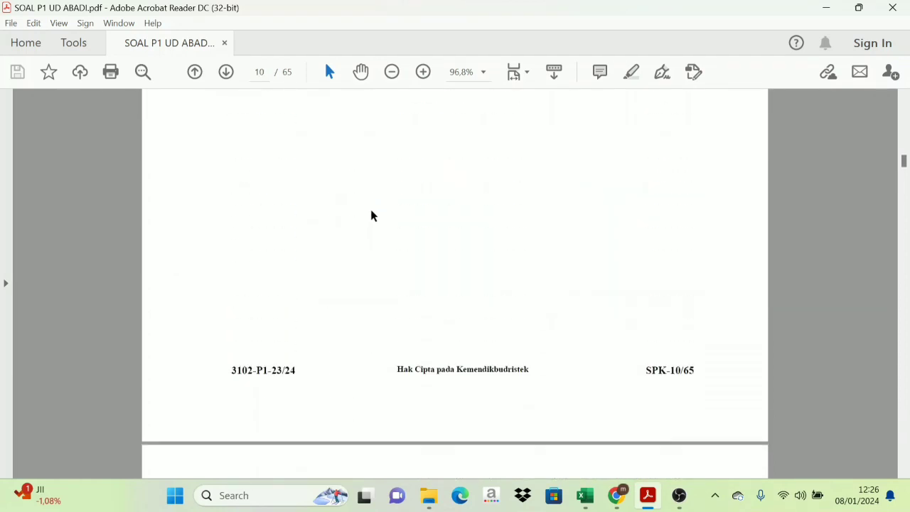
scroll(392, 234, up, 10)
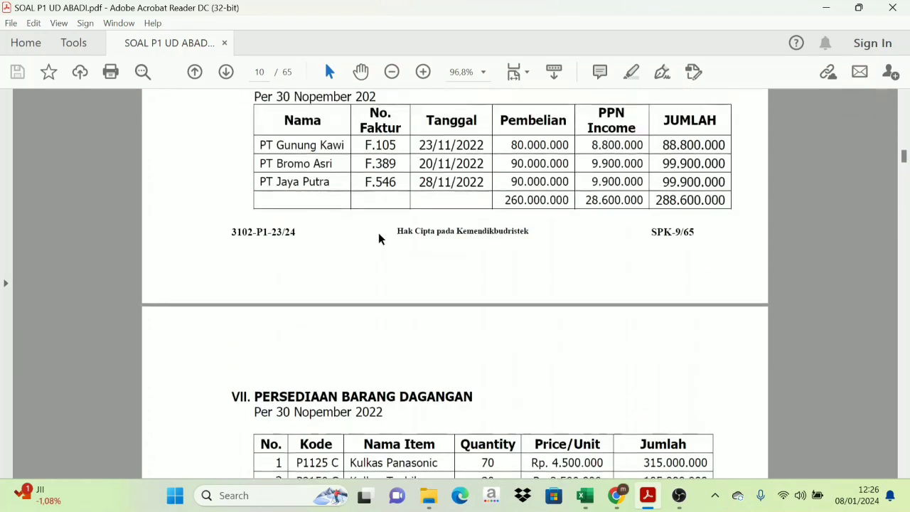
scroll(377, 234, up, 5)
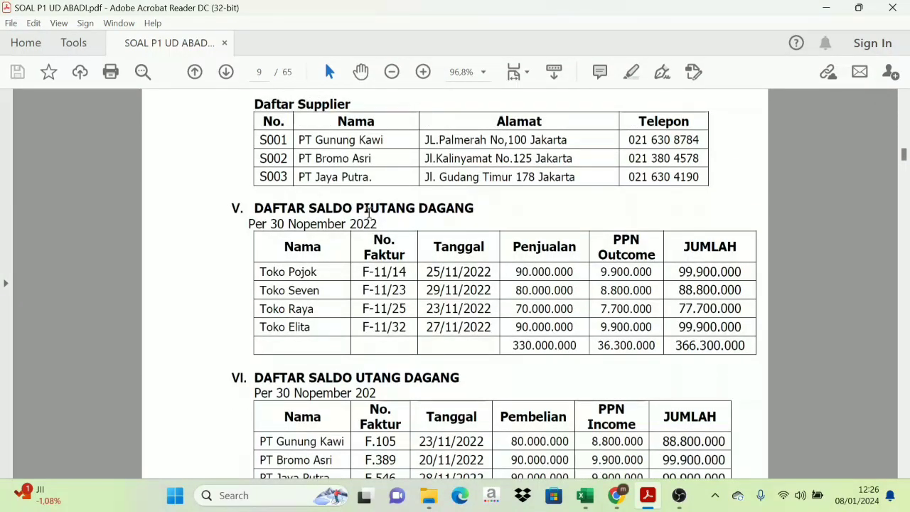
scroll(416, 331, down, 10)
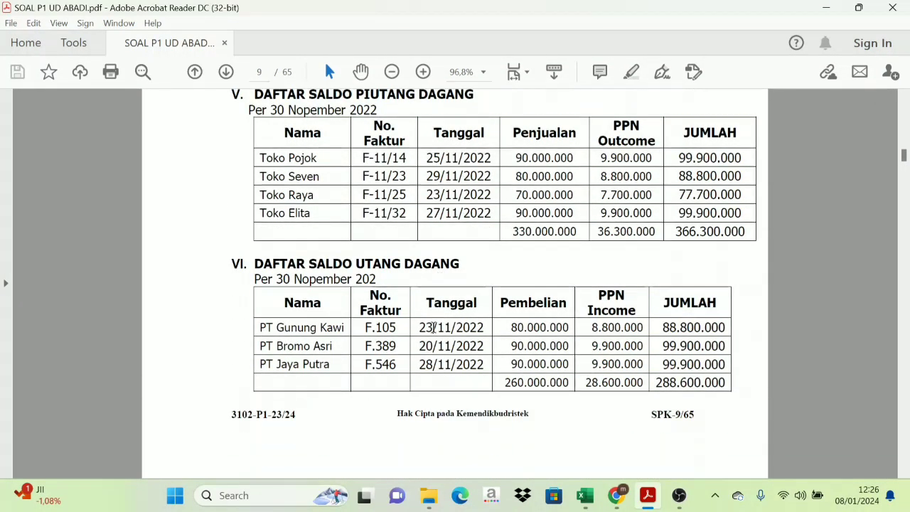
scroll(397, 333, up, 10)
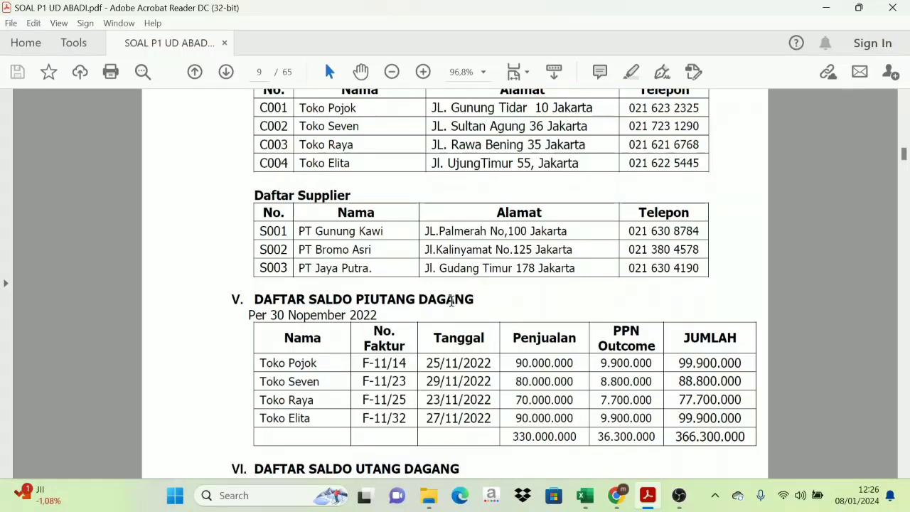
Step: Switch to the LEMBAR KERJA P1 UD ABADI workbook in Excel and open the SLAR receivables subsidiary ledger
mouse_move(583, 505)
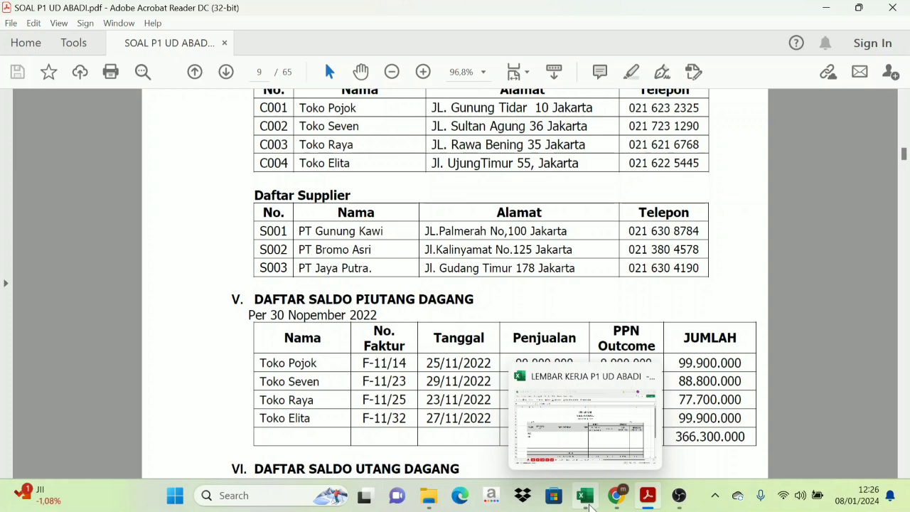
click(588, 504)
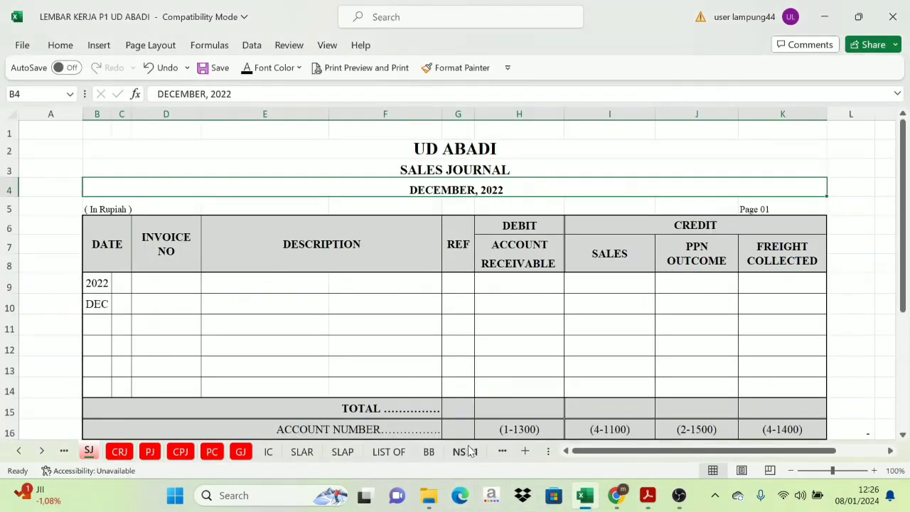
click(302, 452)
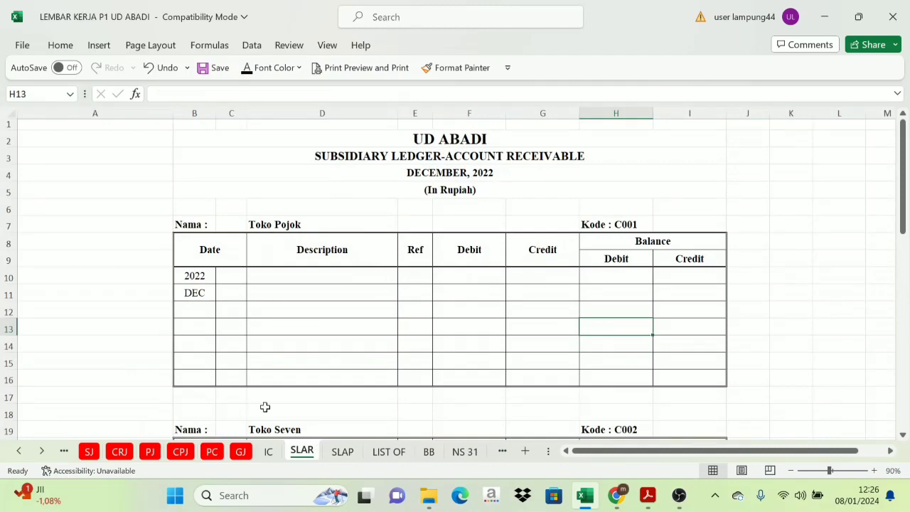
Step: Switch back to the exam PDF and look up Toko Pojok's total in the Daftar Saldo Piutang Dagang table
click(647, 496)
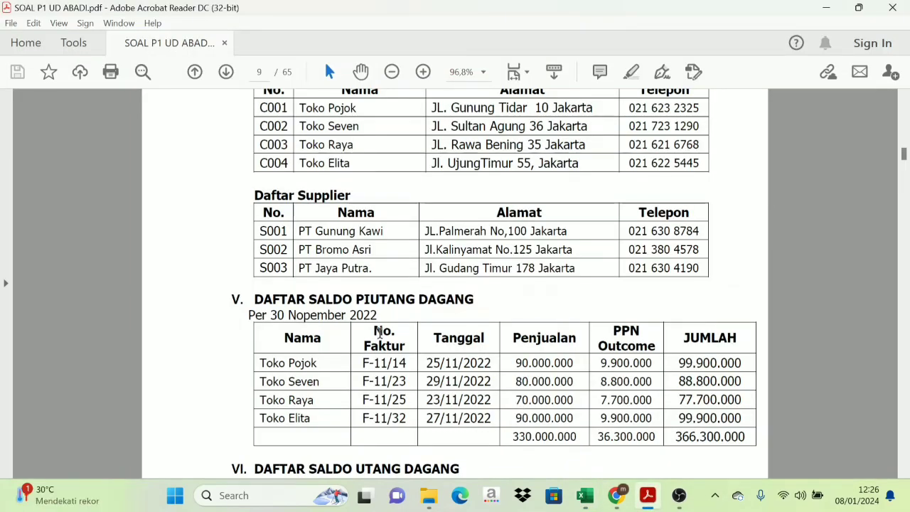
scroll(348, 232, up, 2)
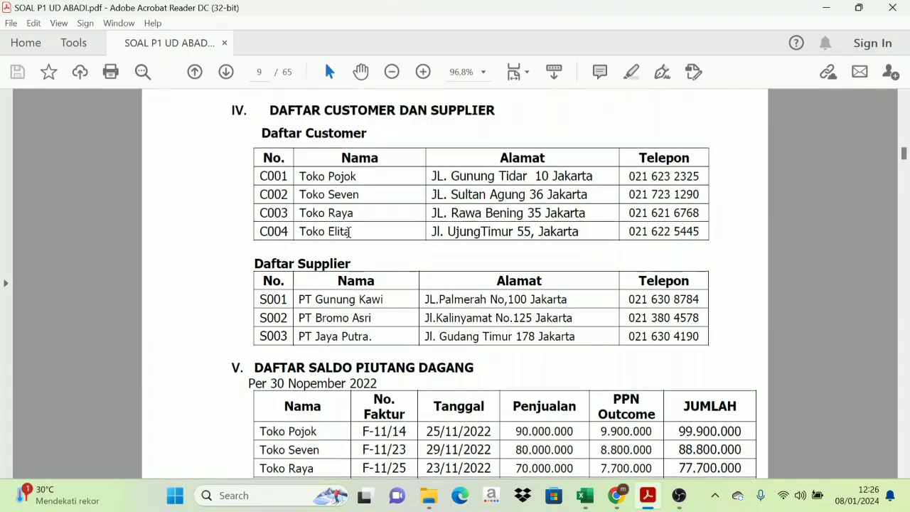
scroll(333, 252, down, 2)
scroll(310, 337, down, 1)
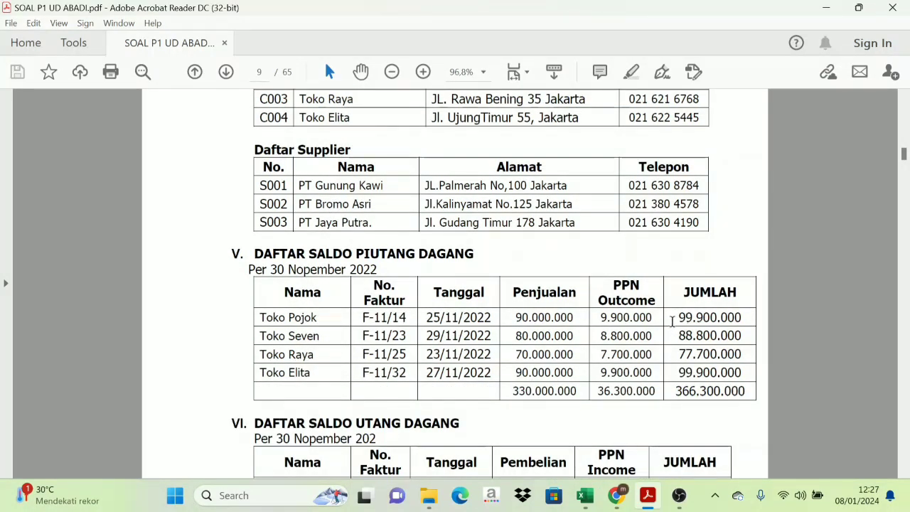
Step: In Excel's SLAR sheet, apply black font colour to Toko Pojok's opening entry: day 1, Saldo Awal and debit balance 99900000
click(584, 496)
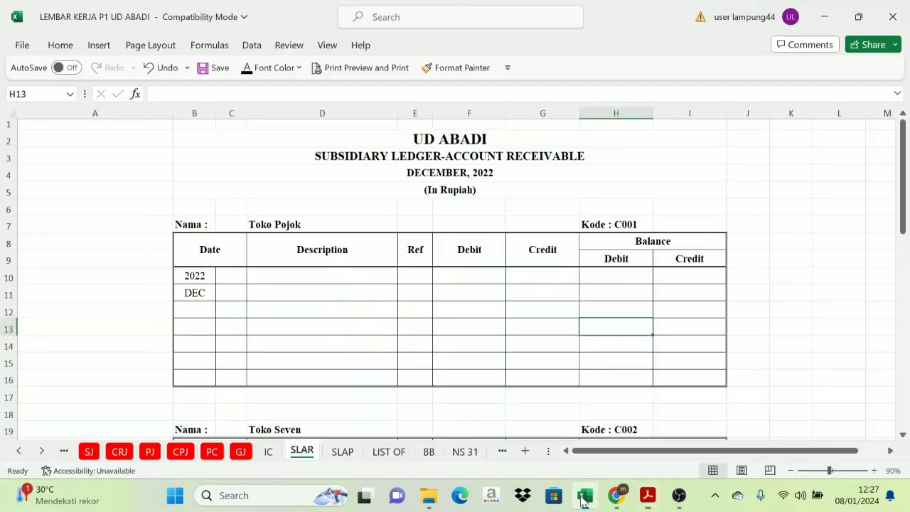
drag(234, 277, 323, 277)
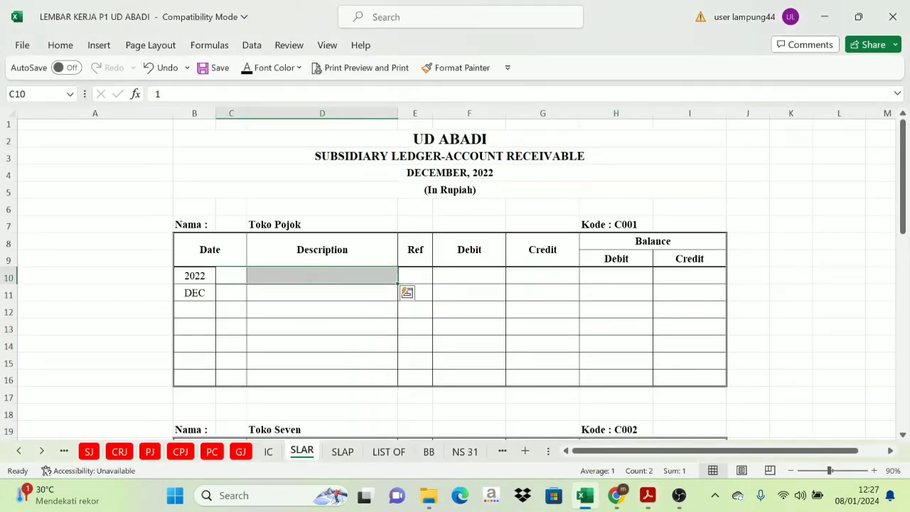
click(246, 71)
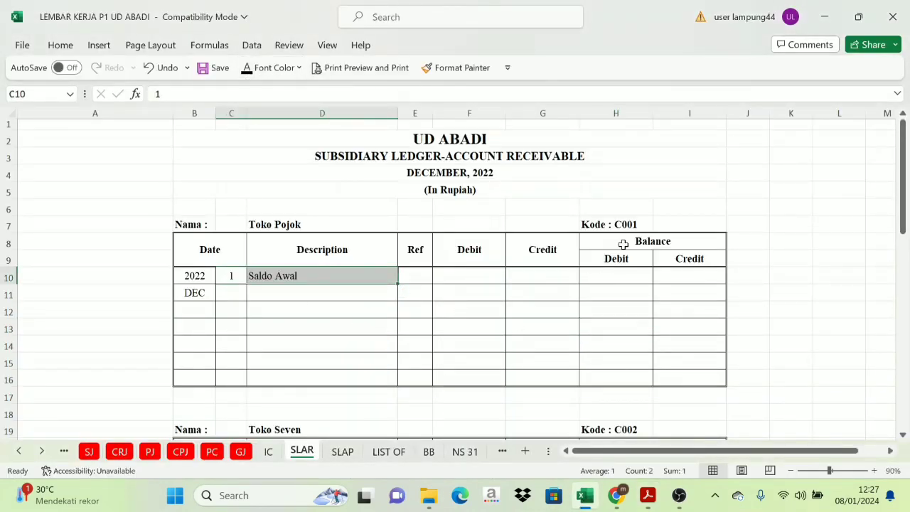
click(611, 273)
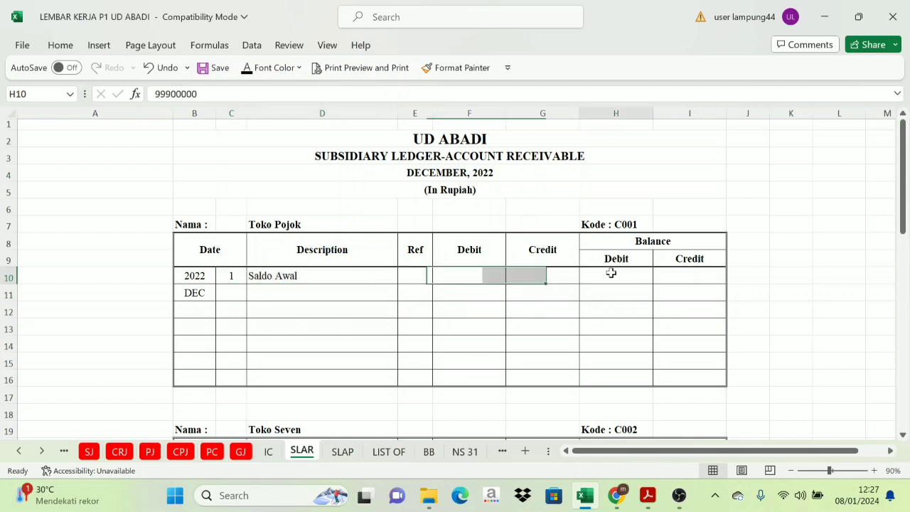
click(246, 70)
Step: Check Toko Seven's total in the exam PDF and apply black font colour to its SLAR entry in Excel: day 1, Saldo Awal, TB, debit balance 88800000
click(647, 495)
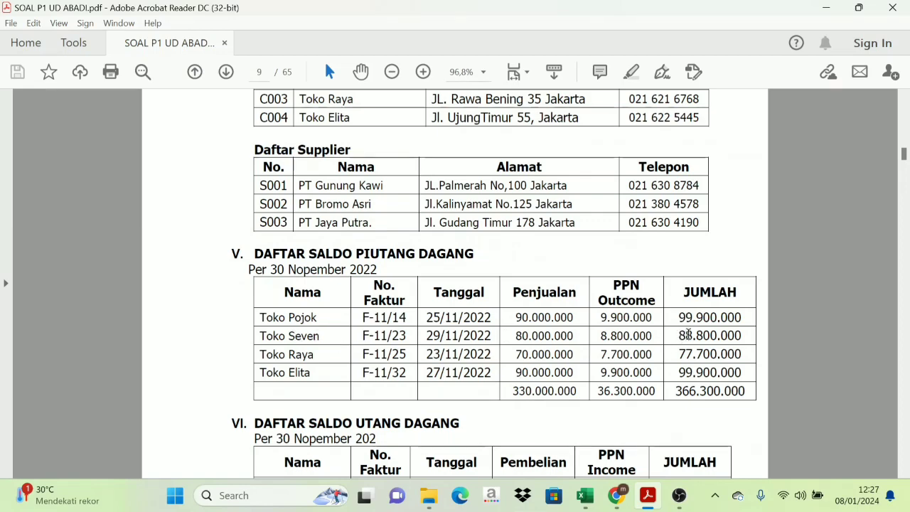
click(585, 495)
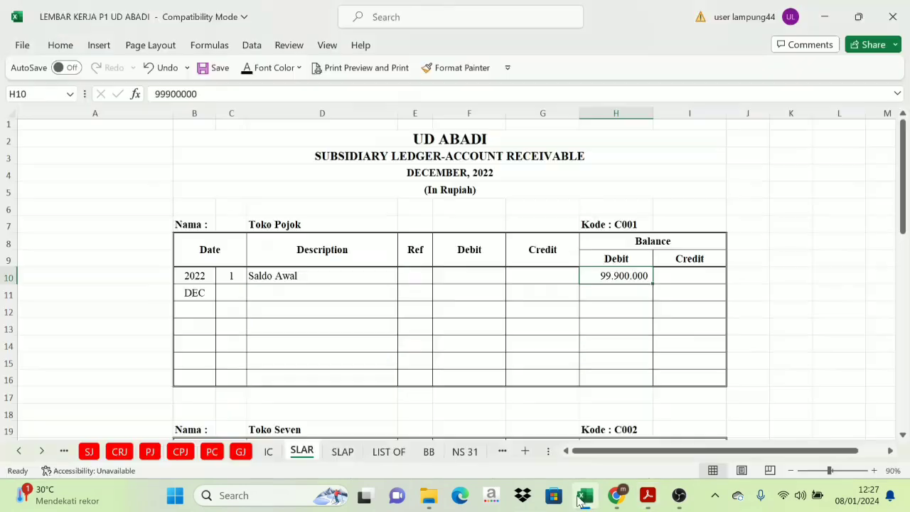
scroll(285, 391, down, 3)
scroll(278, 394, down, 1)
drag(242, 282, 420, 281)
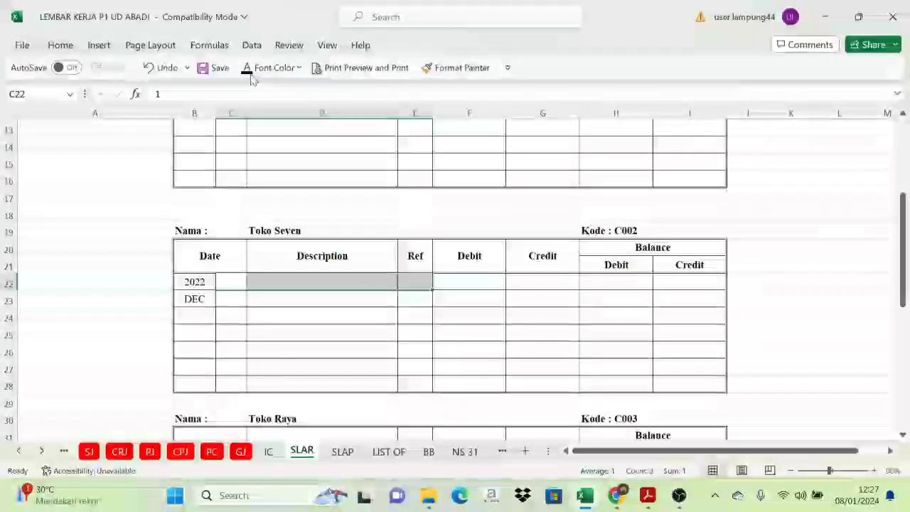
text(1	Saldo Awal	TB)
click(636, 282)
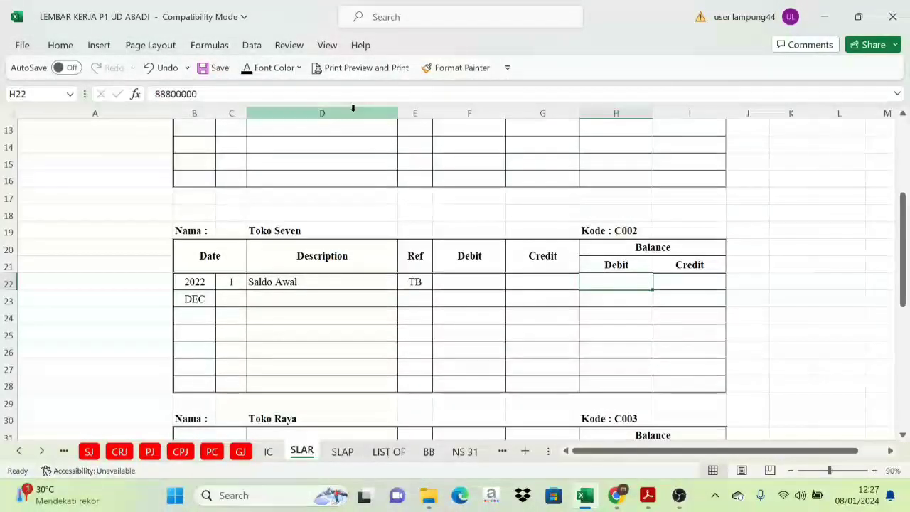
click(245, 67)
scroll(435, 392, up, 1)
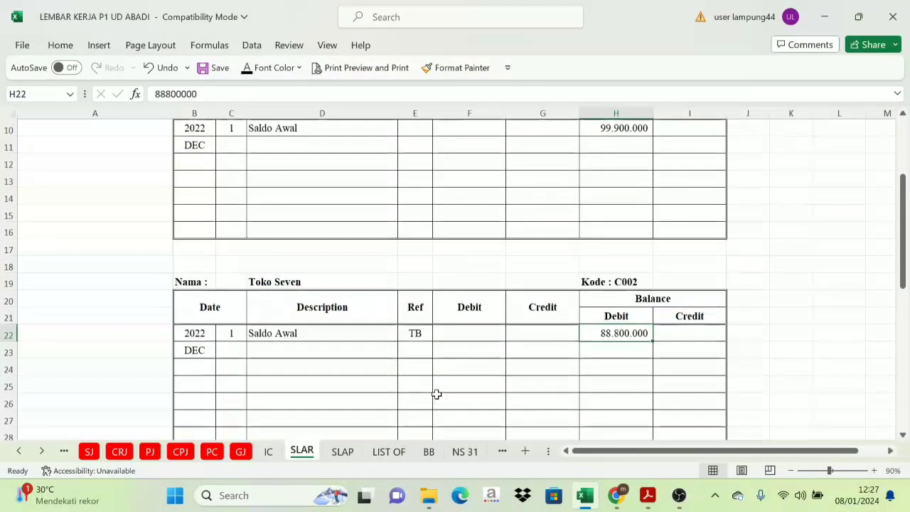
Step: Check Toko Raya's total in the exam PDF and apply black font colour to its SLAR entry in Excel: day 1, Saldo Awal, TB, debit balance 77700000
scroll(436, 392, down, 2)
click(647, 496)
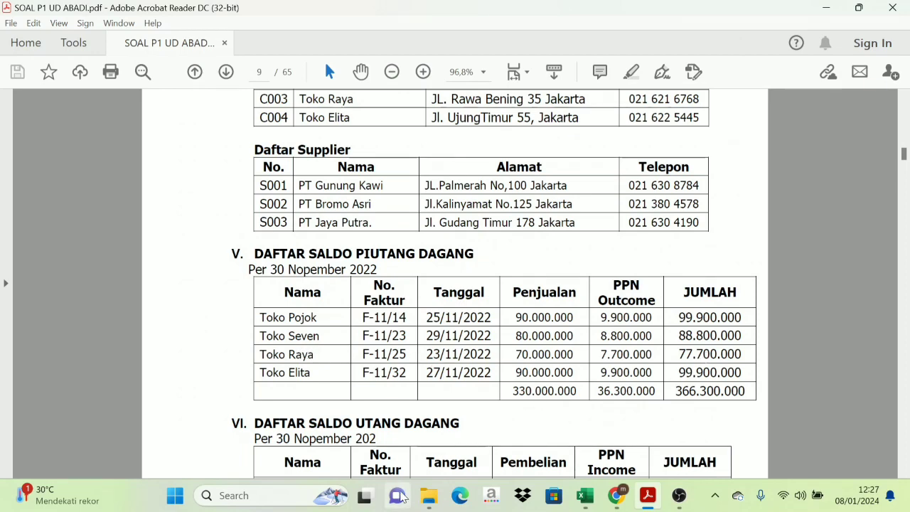
click(584, 496)
scroll(313, 366, down, 2)
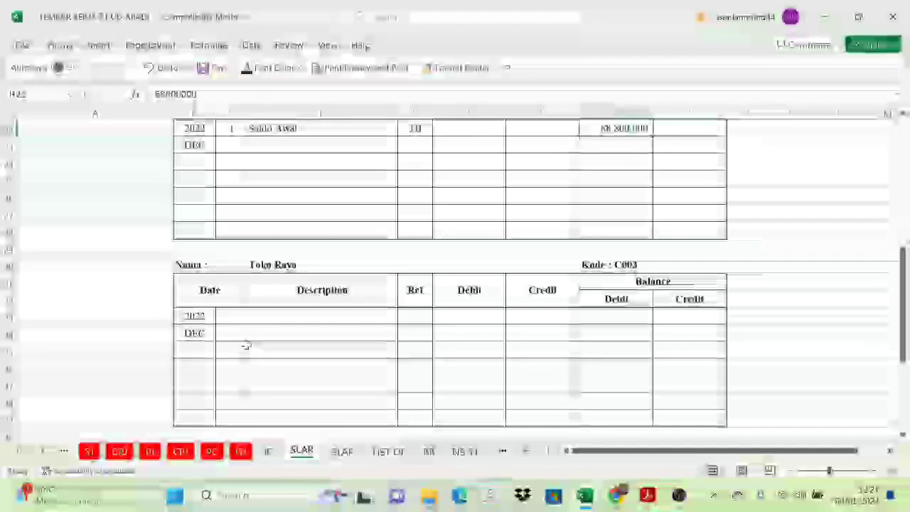
drag(230, 315, 412, 313)
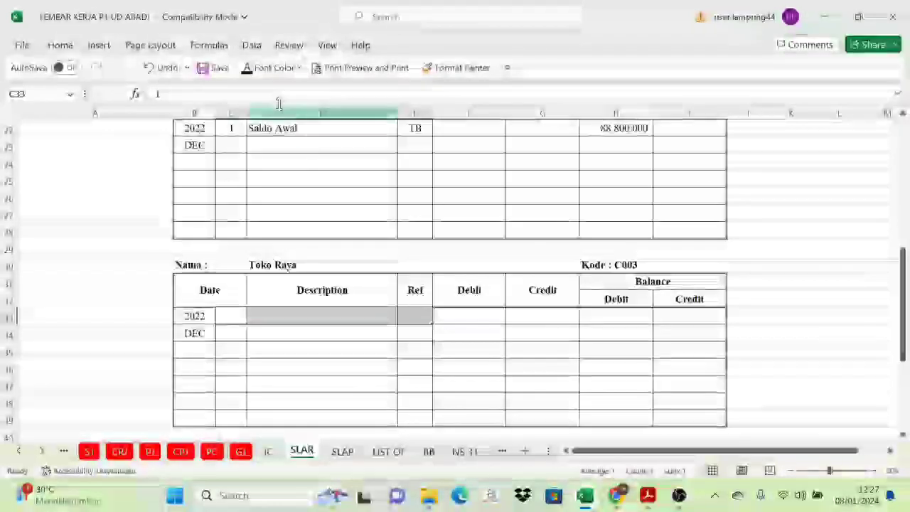
text(1	Saldo Awal	TB)
click(633, 315)
text(77700000)
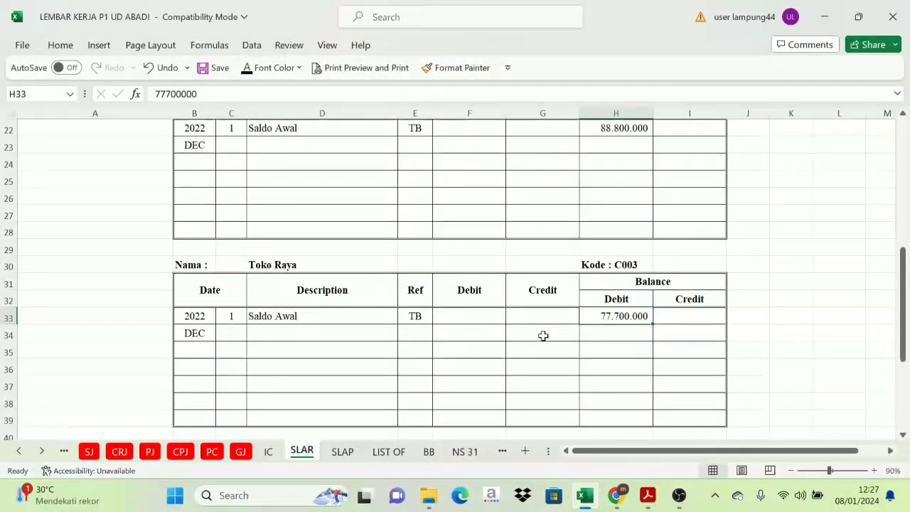
Step: Apply black font colour to the TB reference in Toko Pojok's Saldo Awal row
scroll(540, 338, up, 7)
scroll(526, 356, down, 3)
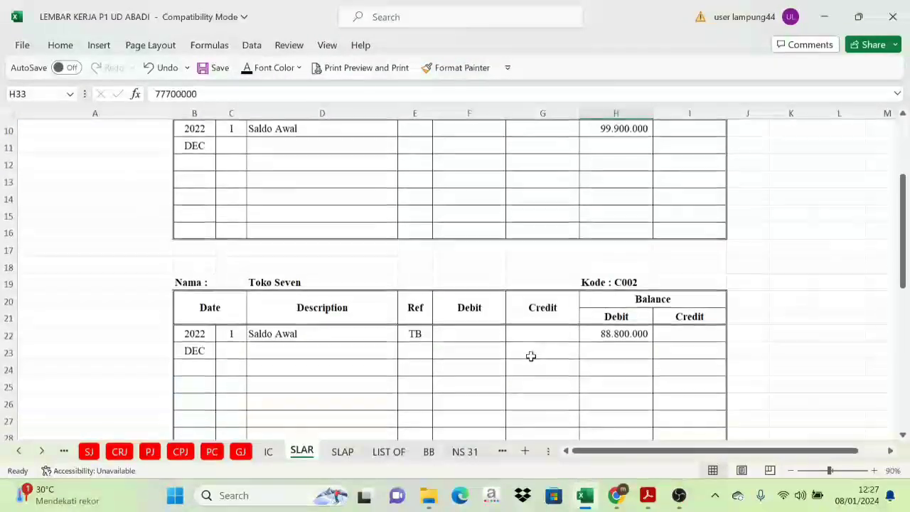
scroll(490, 313, up, 3)
click(415, 231)
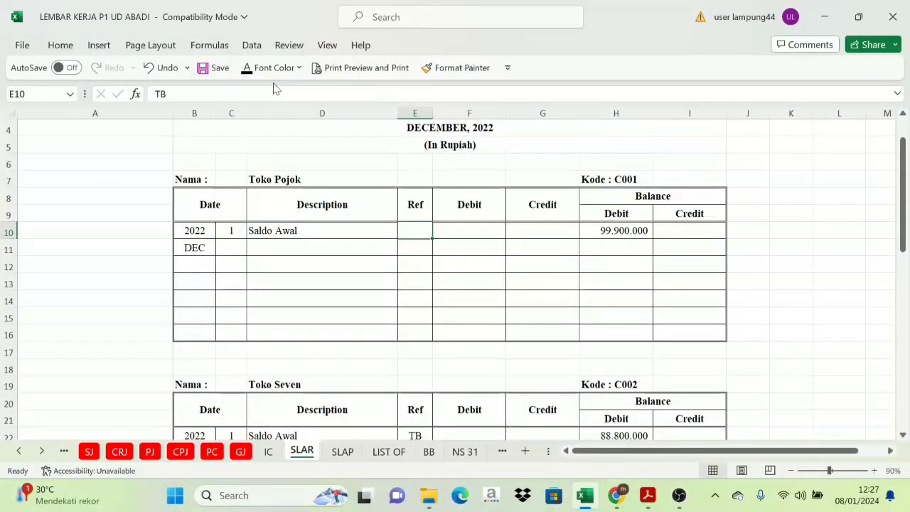
click(248, 67)
Step: Check Toko Elita's total in the exam PDF and apply black font colour to its SLAR entry in Excel: day 1, Saldo Awal, TB, debit balance 99900000
scroll(479, 374, down, 6)
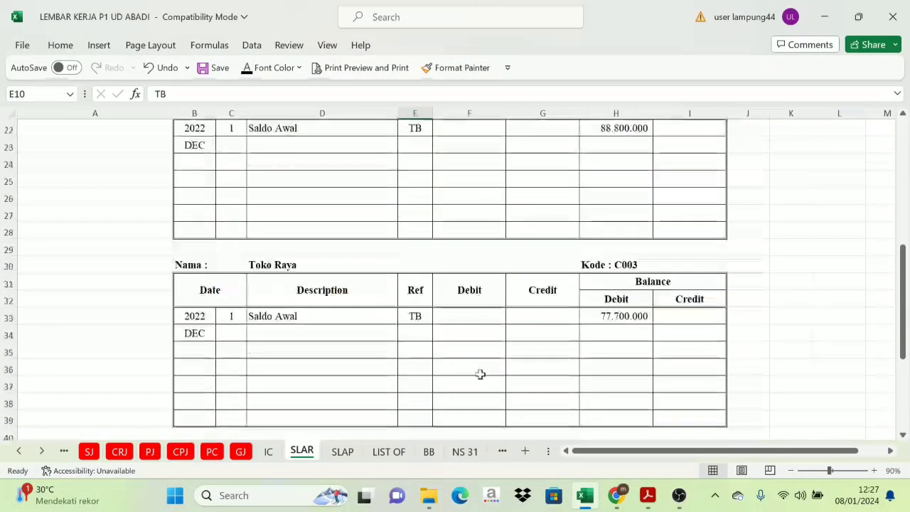
click(647, 495)
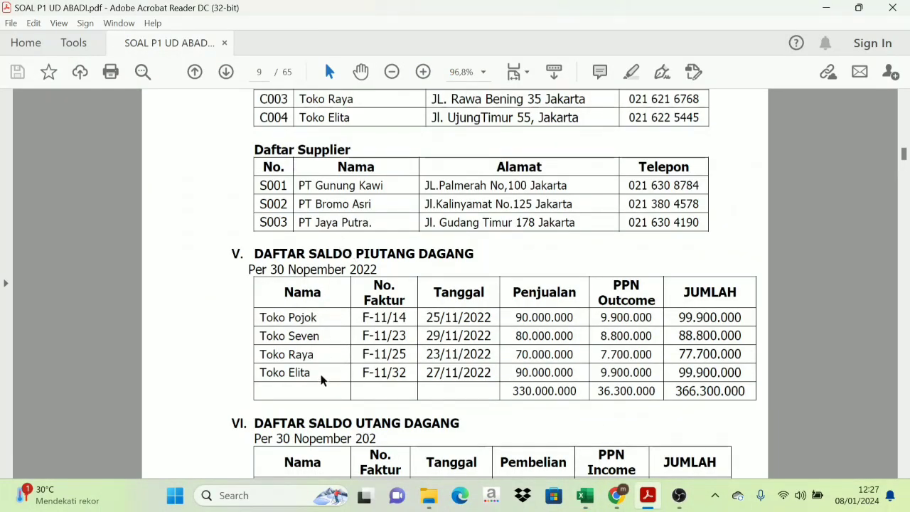
scroll(324, 356, down, 1)
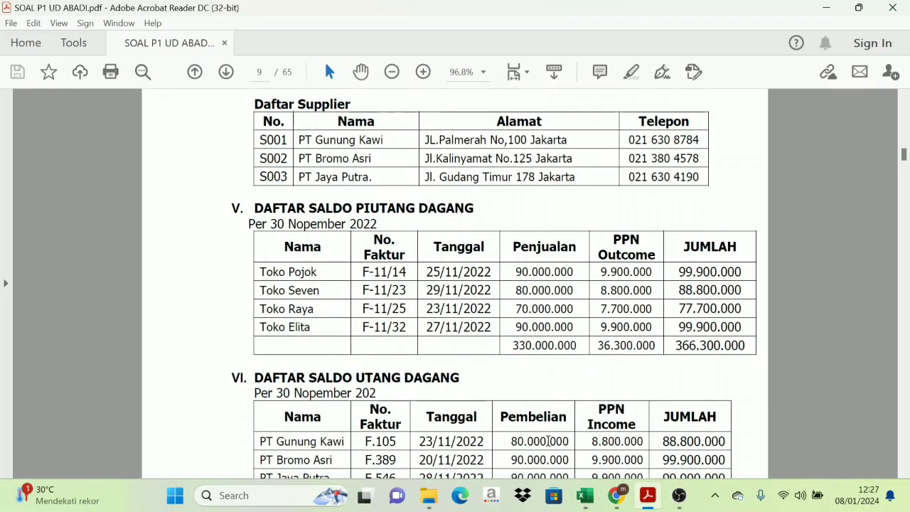
click(585, 495)
scroll(348, 378, up, 2)
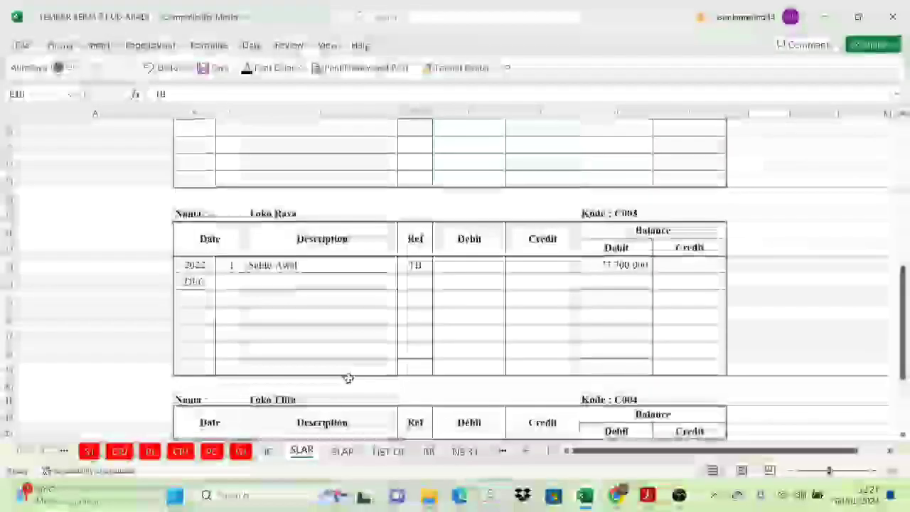
scroll(348, 378, down, 3)
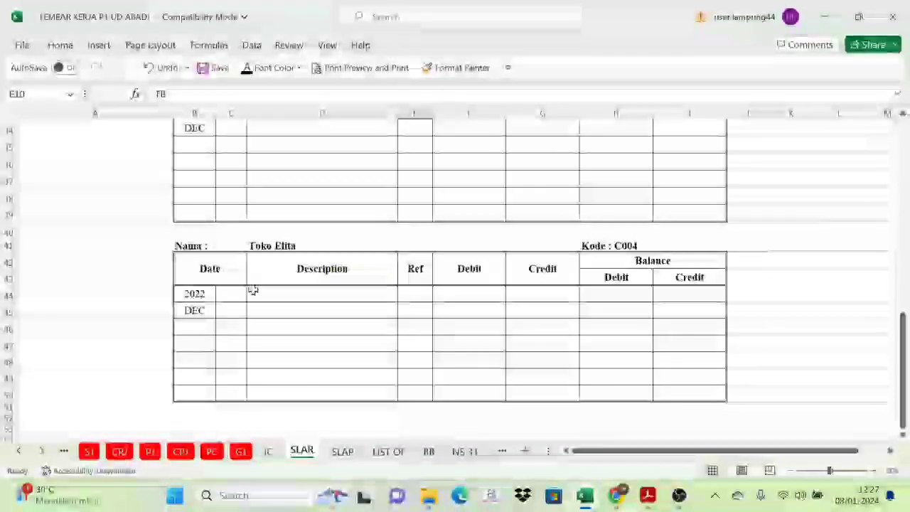
drag(240, 291, 404, 294)
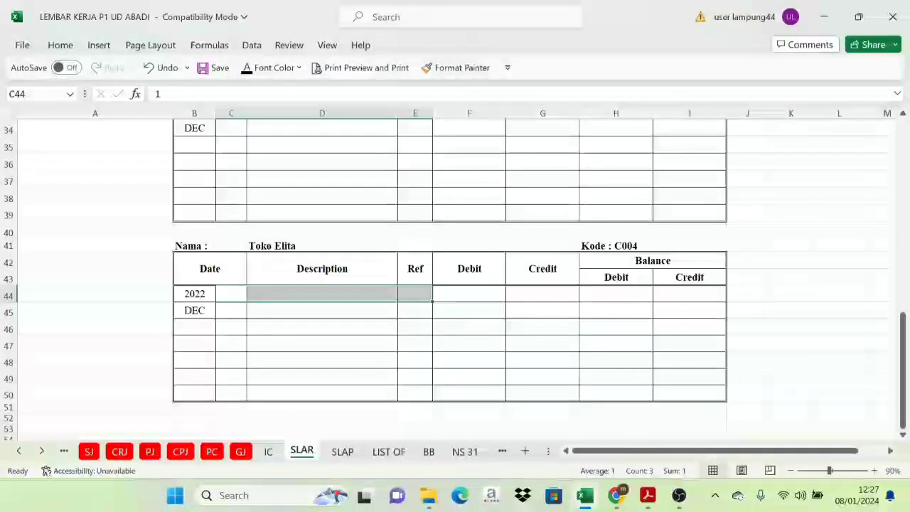
click(605, 292)
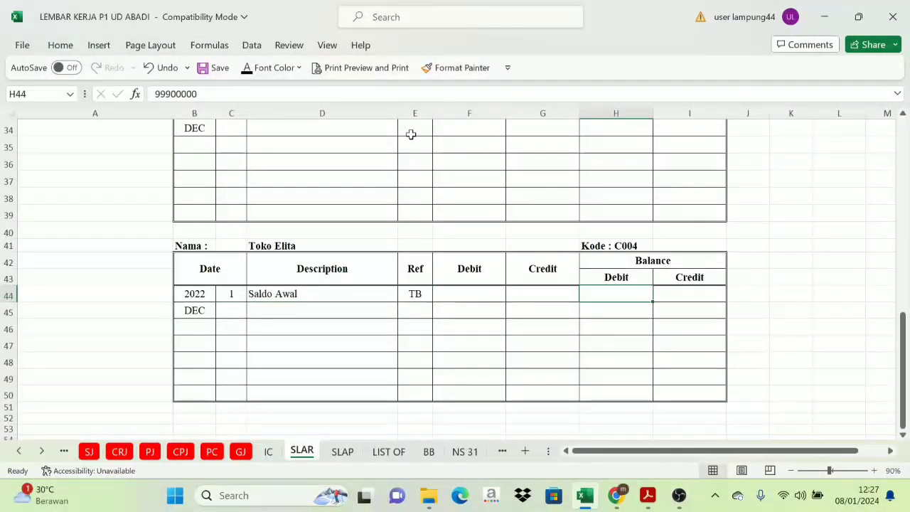
click(248, 67)
scroll(640, 400, up, 2)
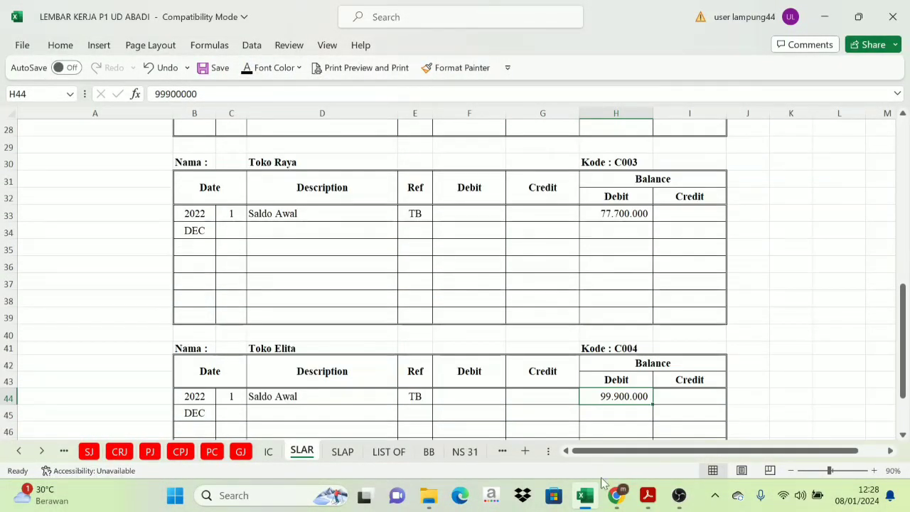
Step: Switch to the exam PDF, review the supplier totals in the Daftar Saldo Utang Dagang table on page 9, and return to Excel
click(646, 506)
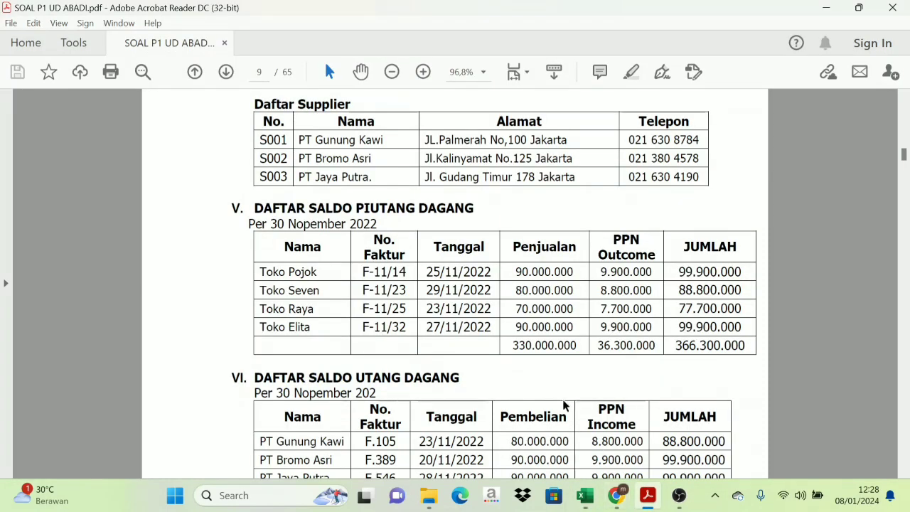
scroll(391, 313, down, 1)
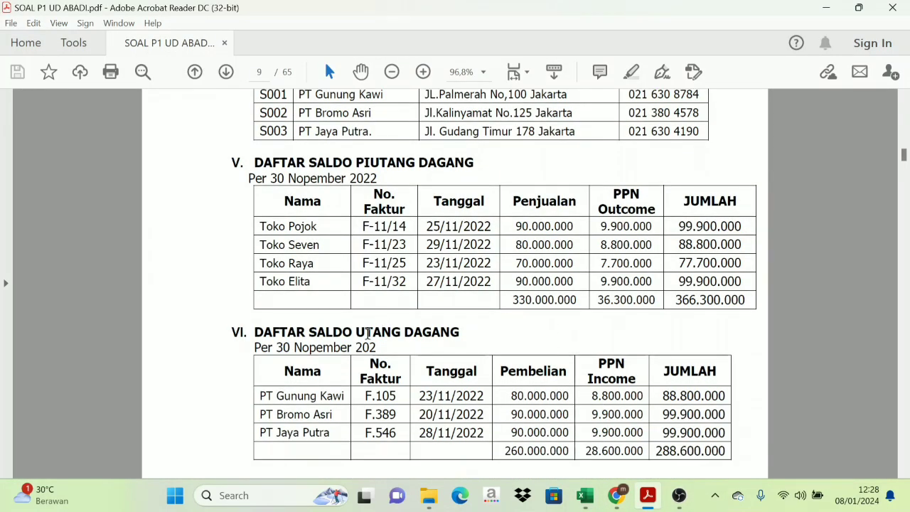
scroll(372, 341, down, 3)
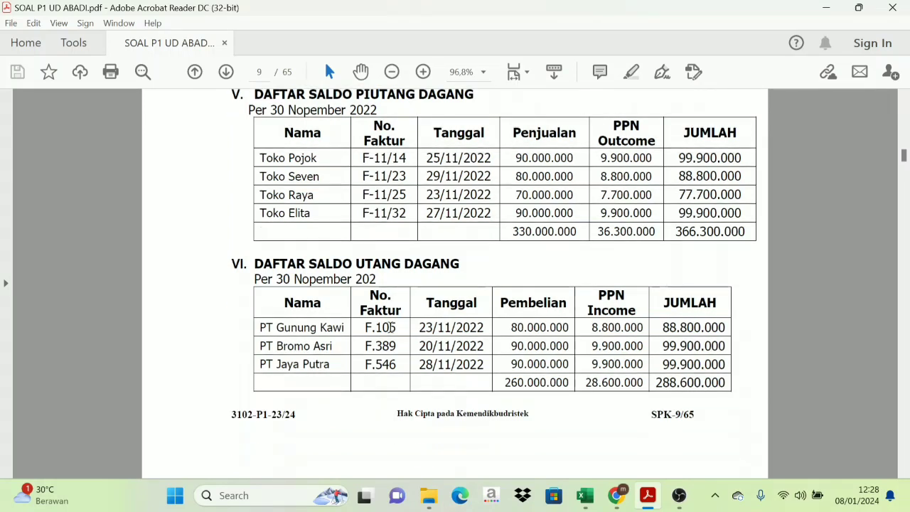
mouse_move(583, 493)
click(584, 495)
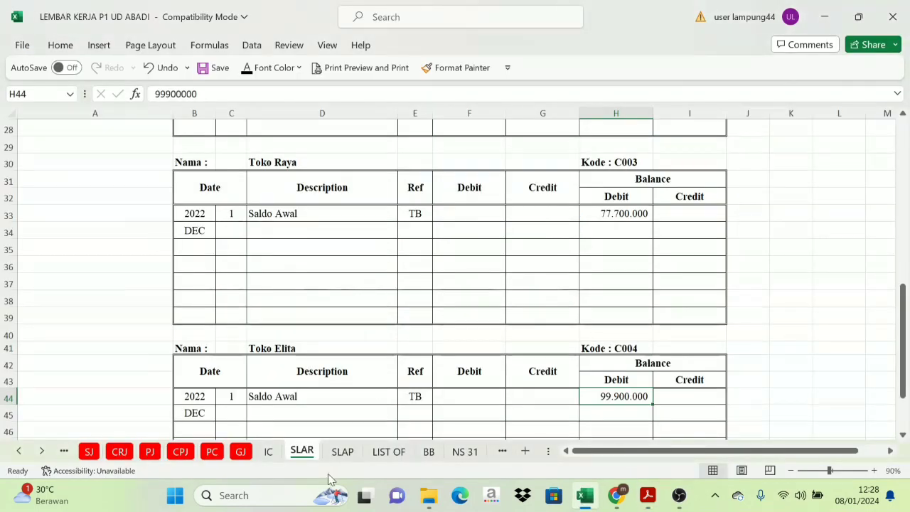
Step: Open the SLAP payables subsidiary ledger and apply black font colour to PT Gunung Kawi's opening entry: day 1, Saldo, TB, credit balance 88800000
click(342, 452)
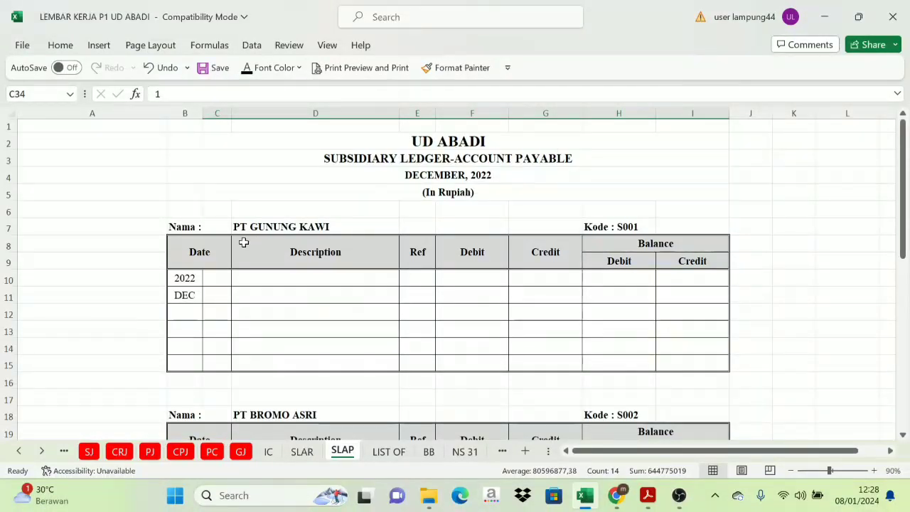
drag(211, 278, 405, 274)
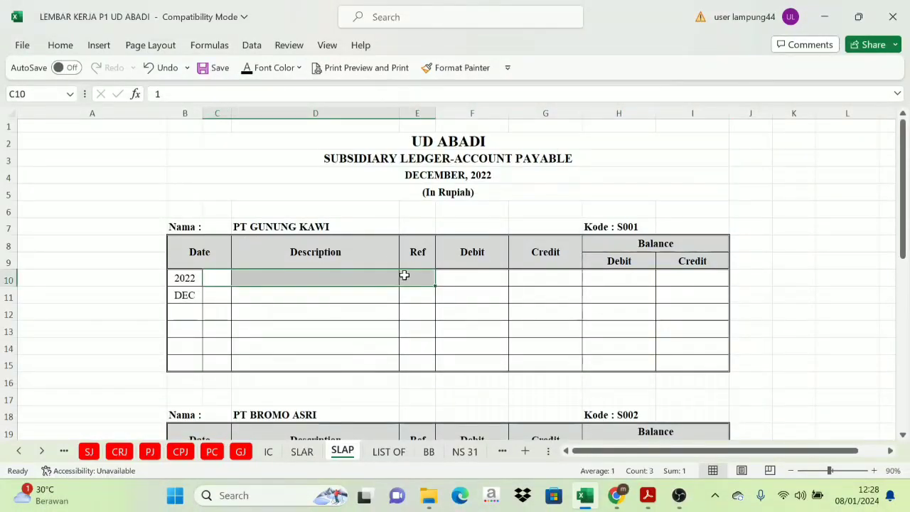
click(248, 69)
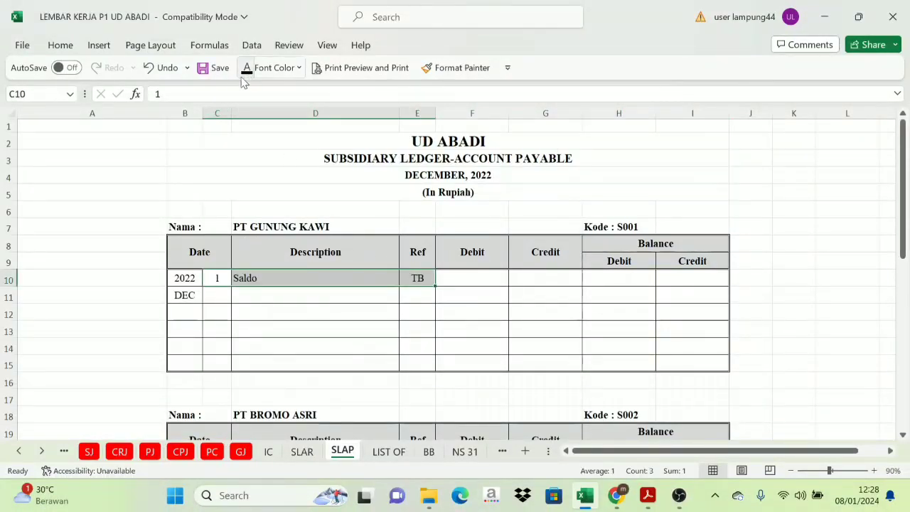
click(695, 279)
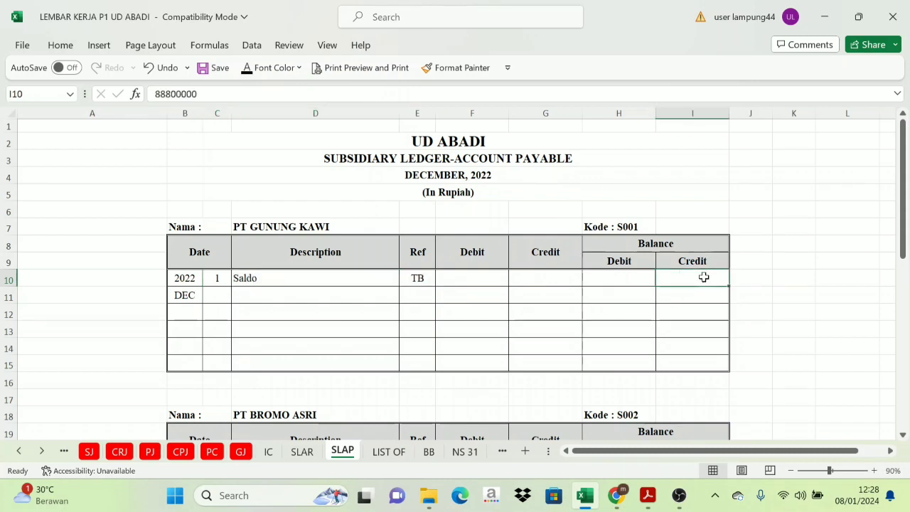
click(248, 69)
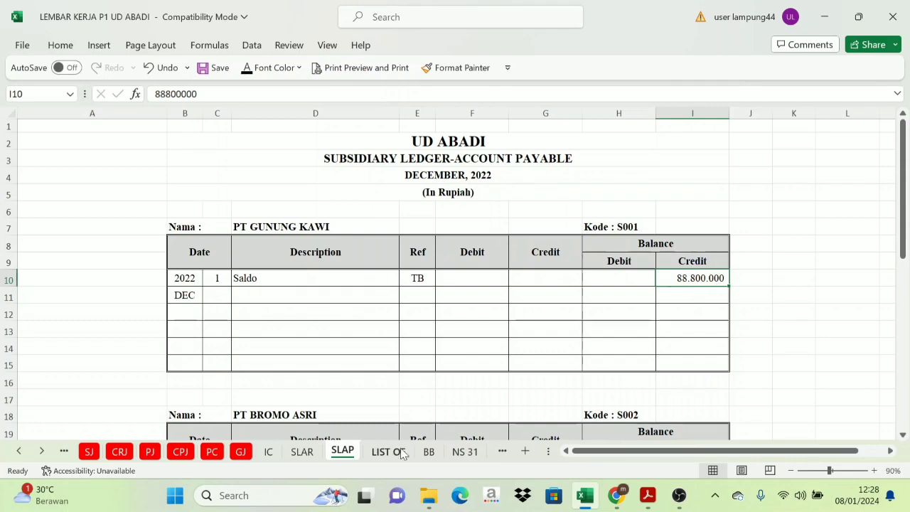
Step: Check PT Bromo Asri's total in the exam PDF and apply black font colour to its SLAP entry in Excel: day 1, Saldo, TB, credit balance 99900000
click(647, 496)
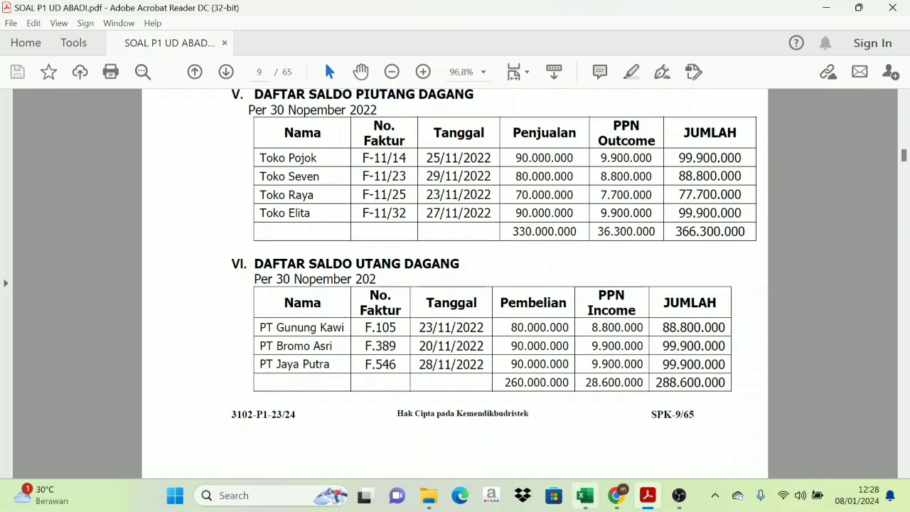
click(585, 495)
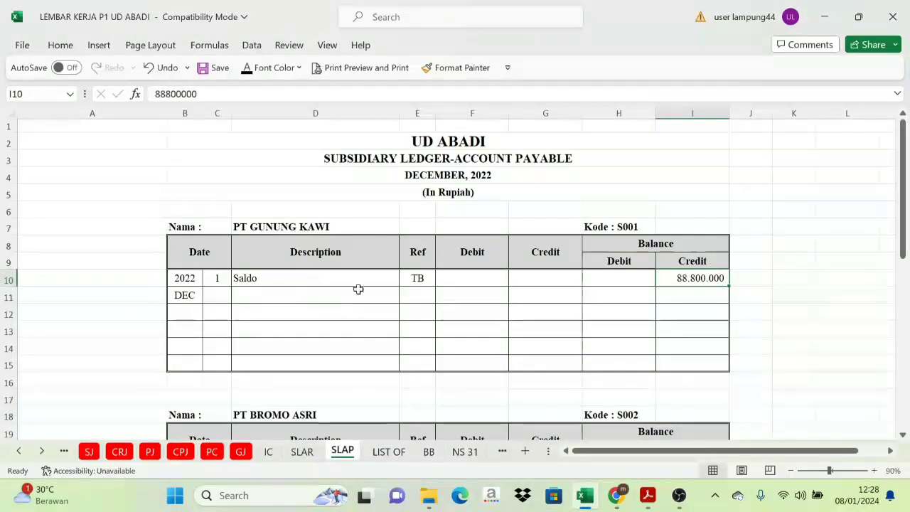
scroll(298, 359, down, 1)
scroll(298, 359, down, 3)
drag(219, 265, 409, 276)
click(246, 67)
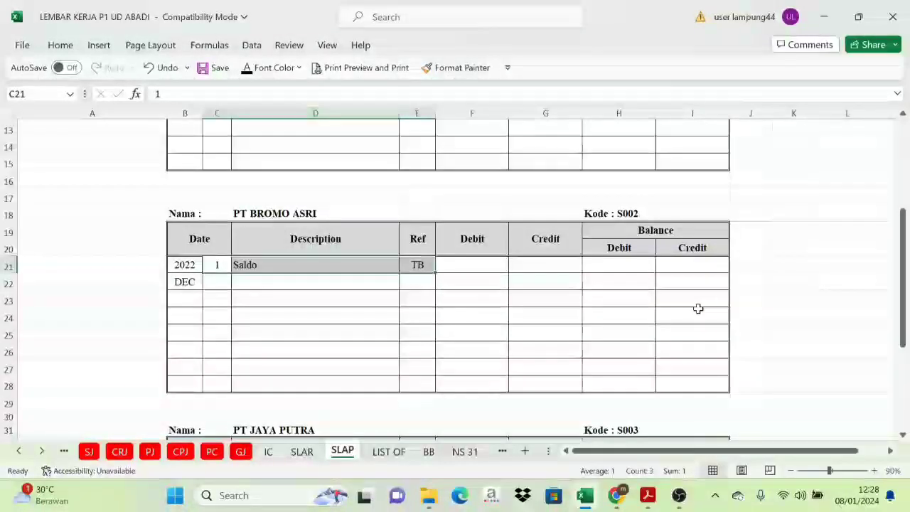
click(686, 268)
click(249, 68)
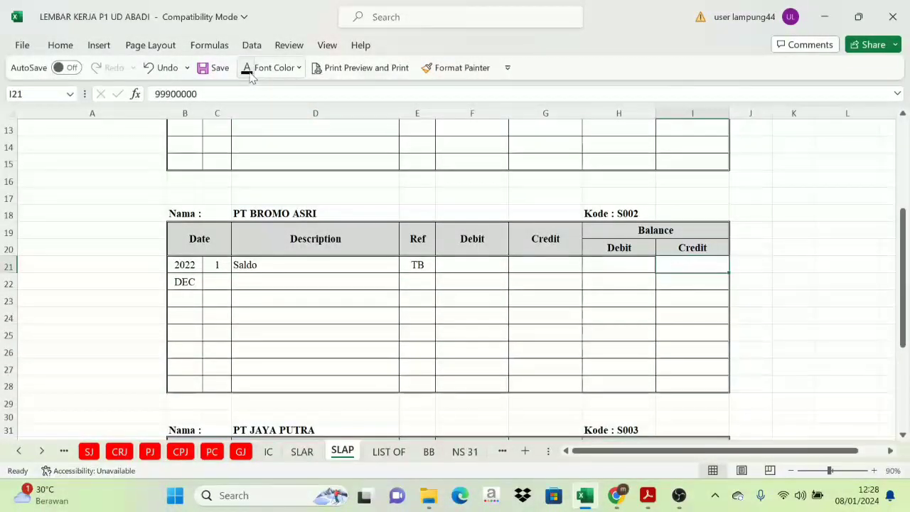
Step: Check PT Jaya Putra's total in the exam PDF and apply black font colour to its SLAP entry in Excel: day 1, Saldo, TB, credit balance 99900000
click(647, 495)
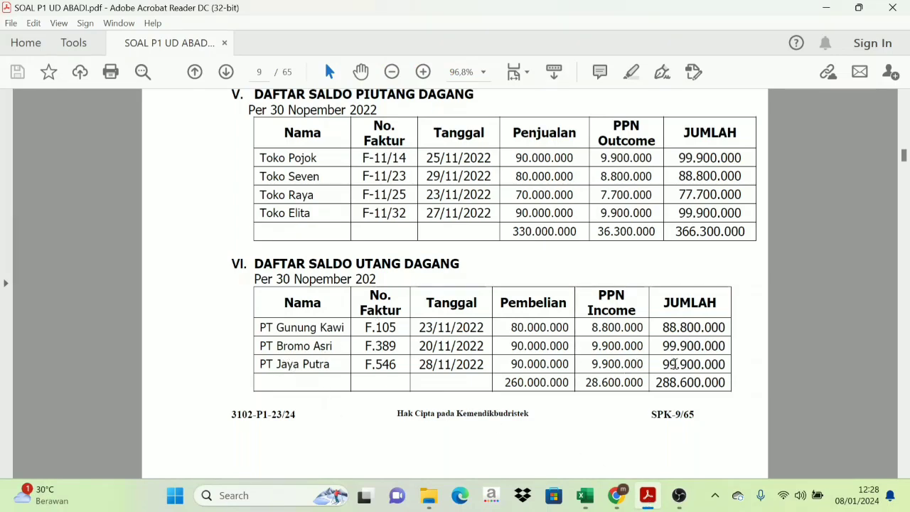
scroll(406, 394, down, 5)
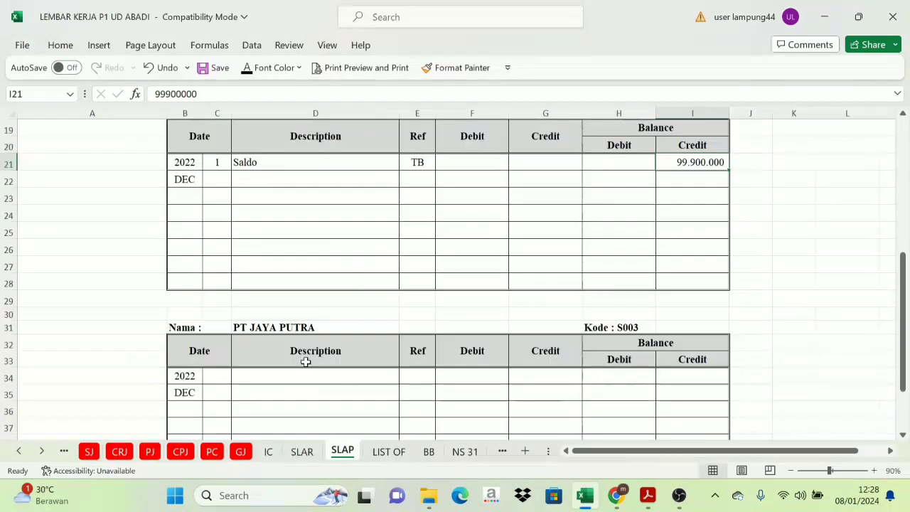
drag(213, 221, 400, 226)
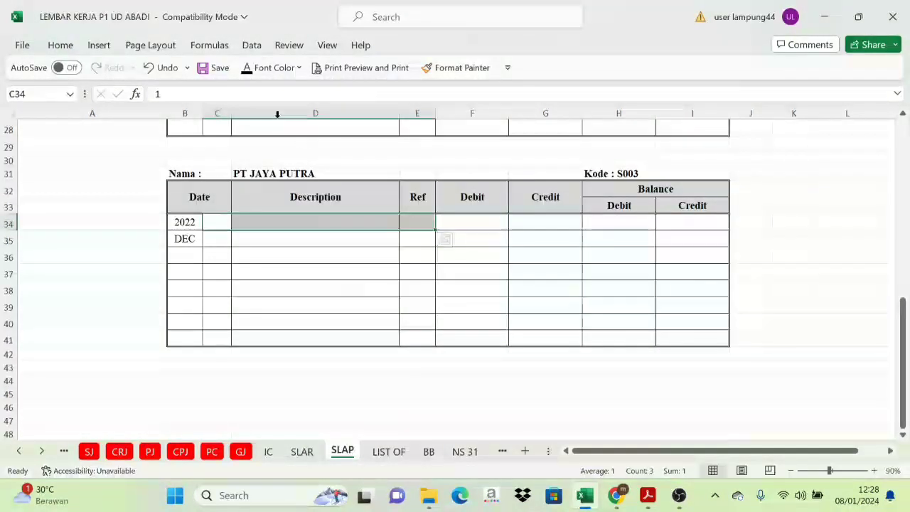
click(249, 70)
click(678, 224)
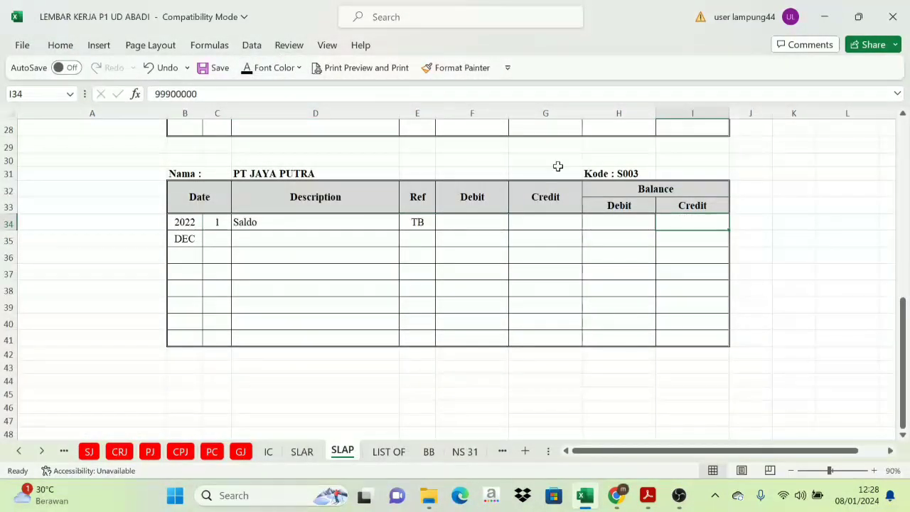
click(249, 69)
scroll(675, 287, up, 9)
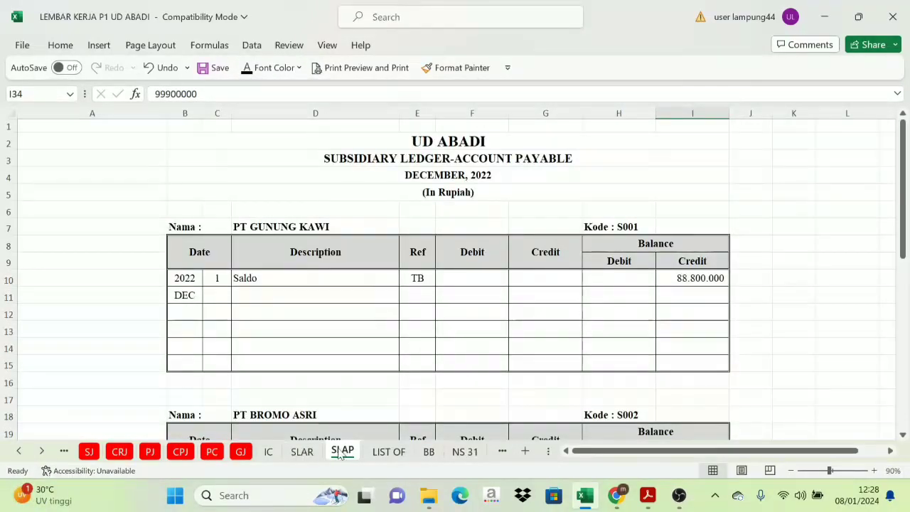
Step: Switch to the exam PDF and review the item quantities, unit prices and totals in the Persediaan Barang Dagangan table on page 10
click(643, 496)
scroll(424, 232, up, 2)
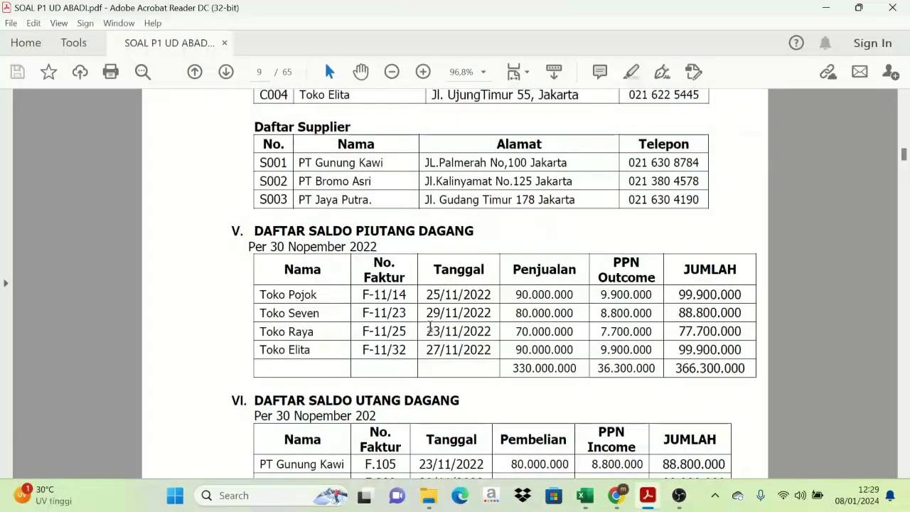
scroll(424, 232, down, 5)
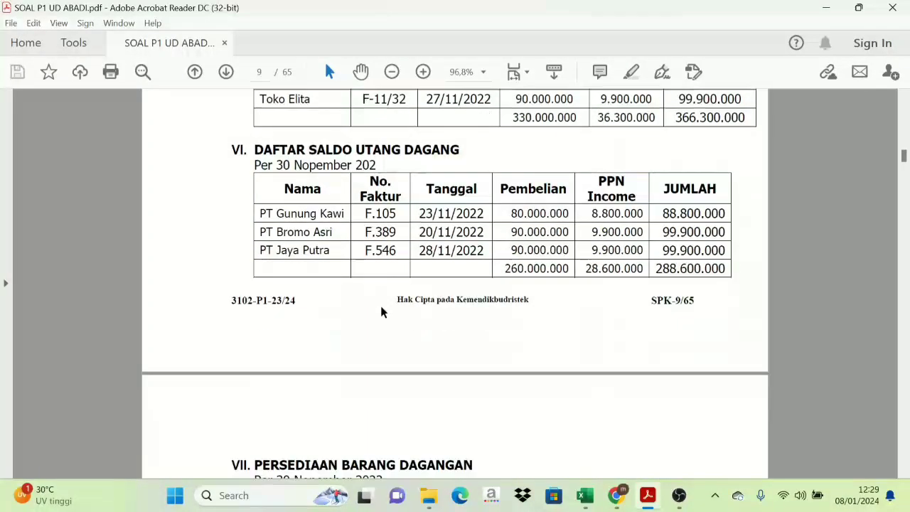
scroll(427, 387, down, 3)
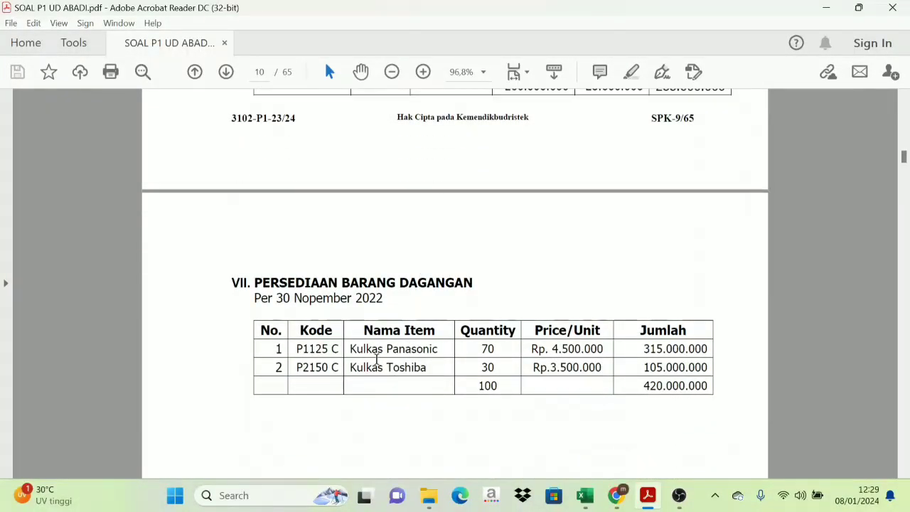
scroll(452, 338, down, 1)
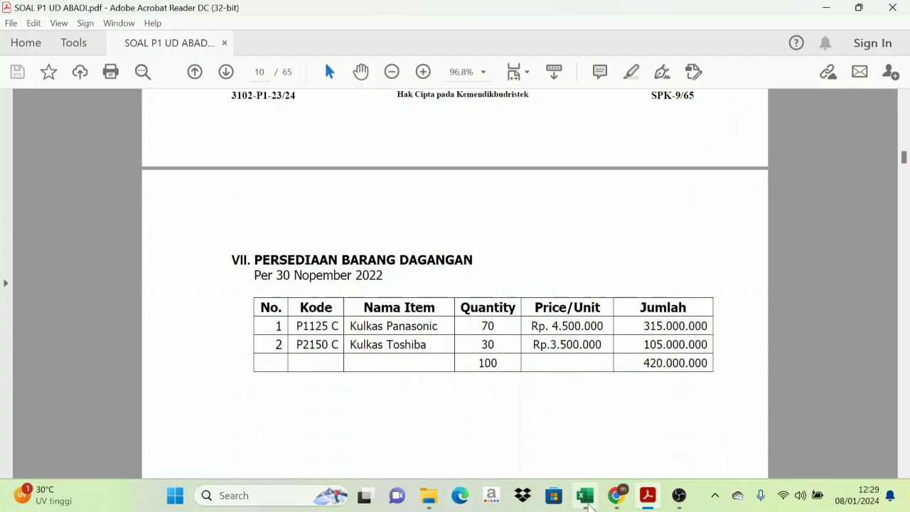
Step: Open Excel's IC sheet and apply black font colour to Kulkas Panasonic's opening entry: day 1, Saldo Awal, balance 70 units, price 4500000, total 315000000
click(585, 497)
click(270, 451)
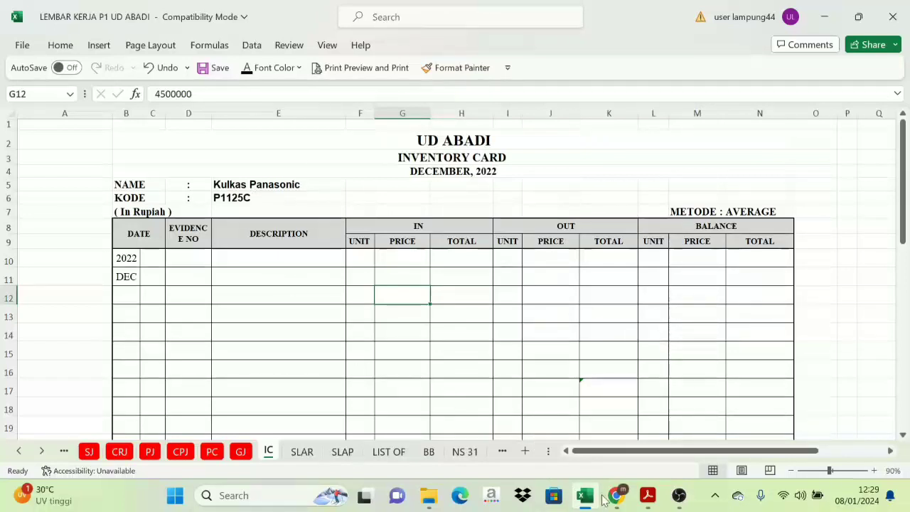
click(646, 495)
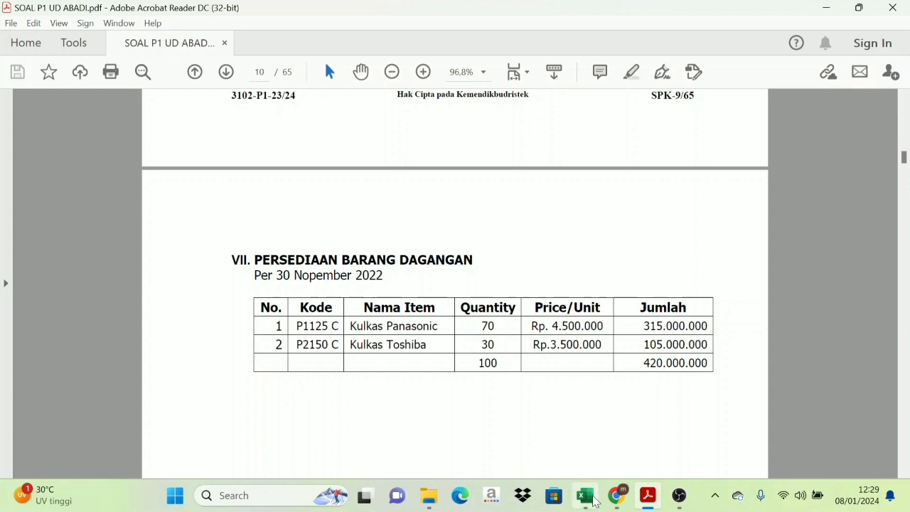
click(585, 495)
drag(162, 257, 270, 256)
text(1		Saldo Awal)
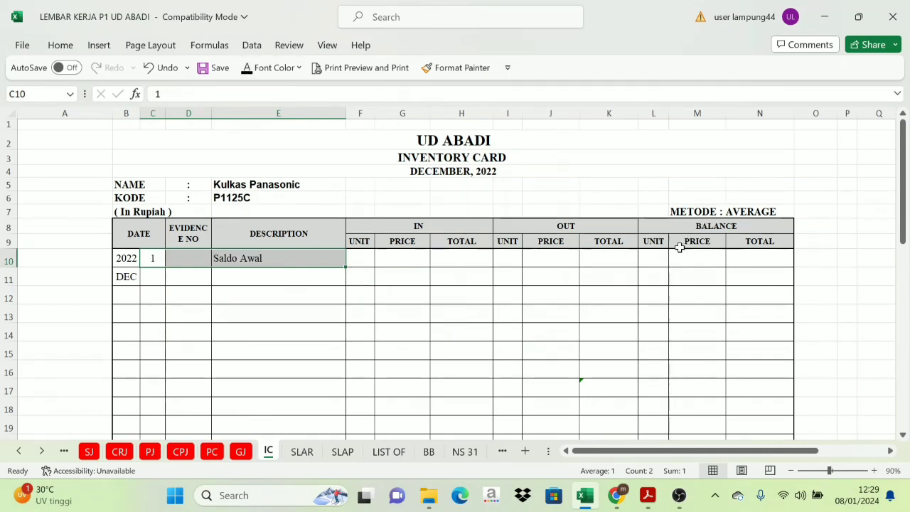
click(659, 260)
shift+click(742, 258)
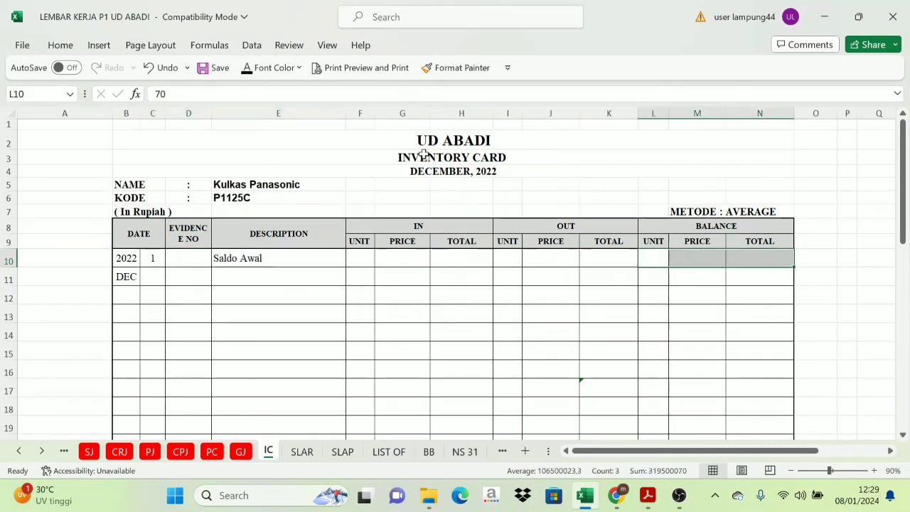
click(247, 67)
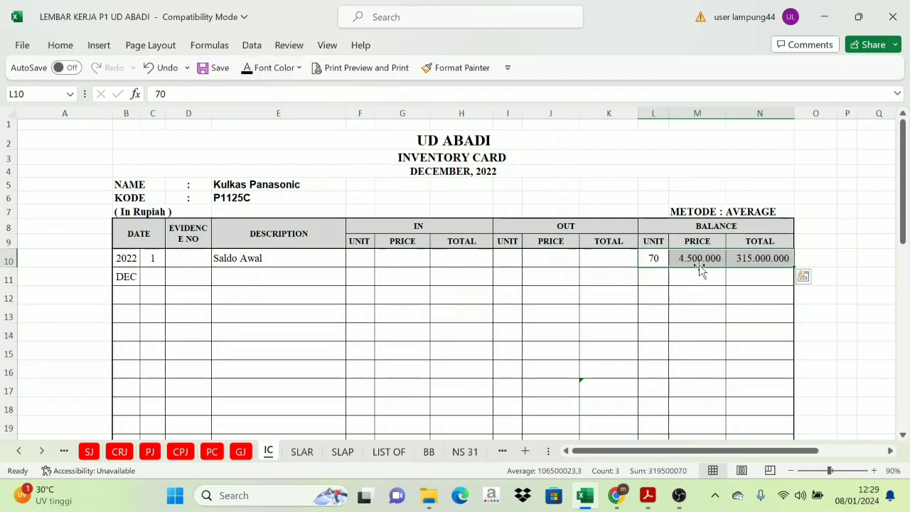
click(761, 278)
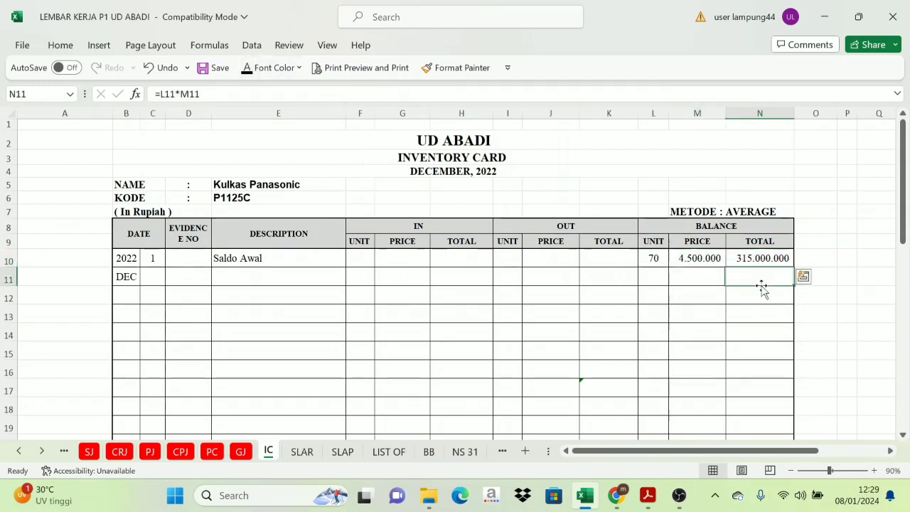
Step: Check Kulkas Toshiba in the exam PDF and apply black font colour to its IC entry: day 1, Saldo Awal, 30 units, price 3500000, total 105000000
click(647, 495)
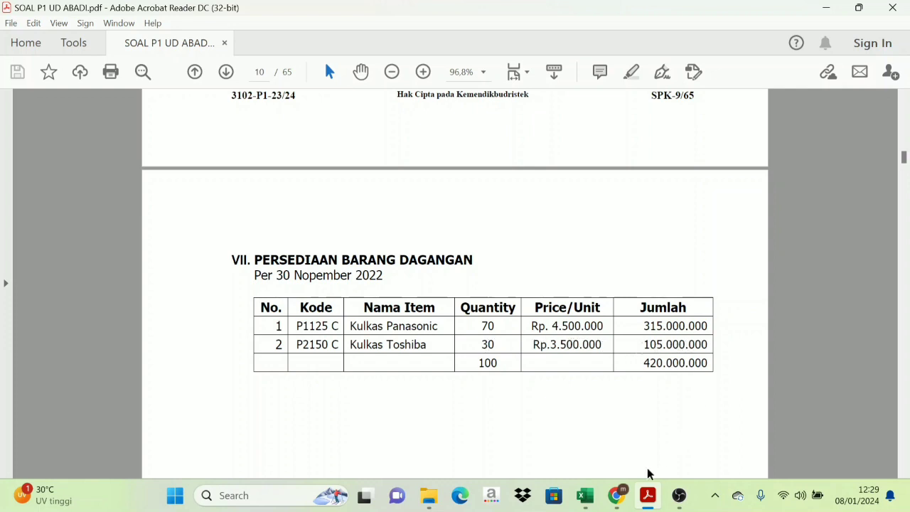
click(585, 495)
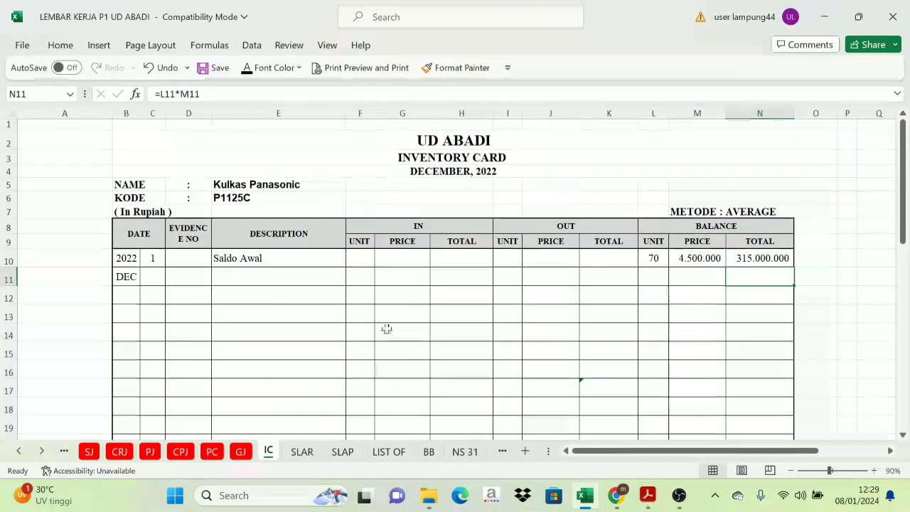
click(647, 495)
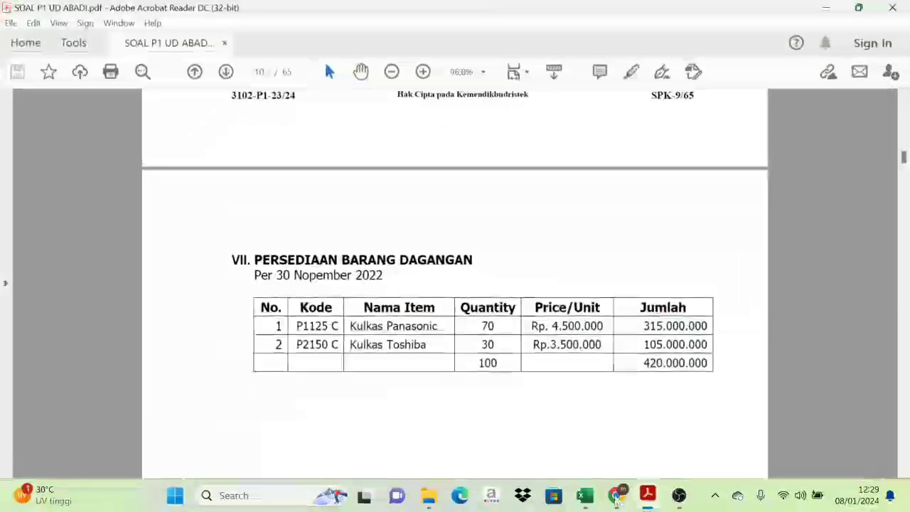
click(585, 496)
scroll(307, 314, down, 8)
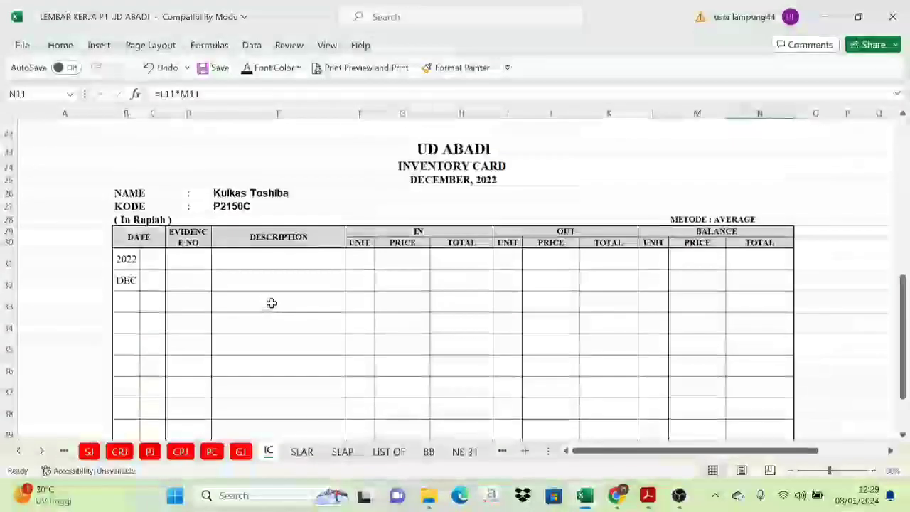
scroll(272, 303, up, 1)
drag(151, 315, 755, 315)
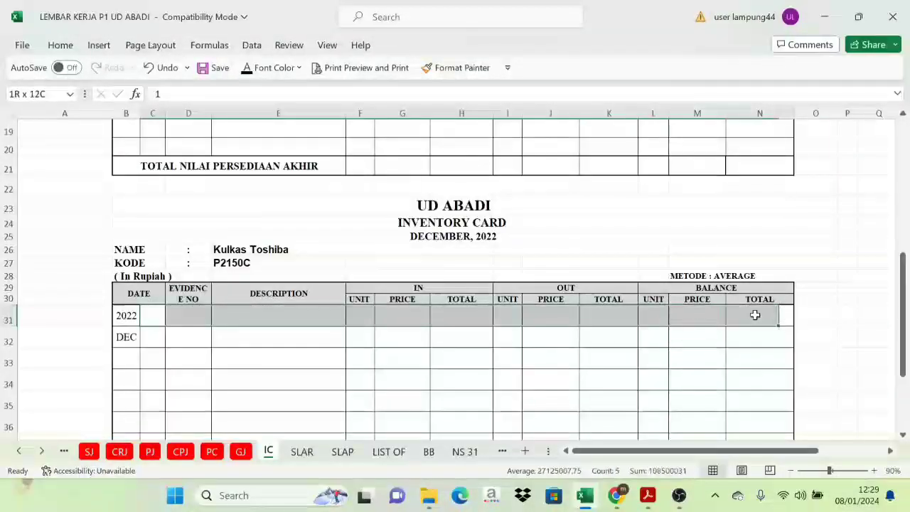
click(263, 67)
click(624, 288)
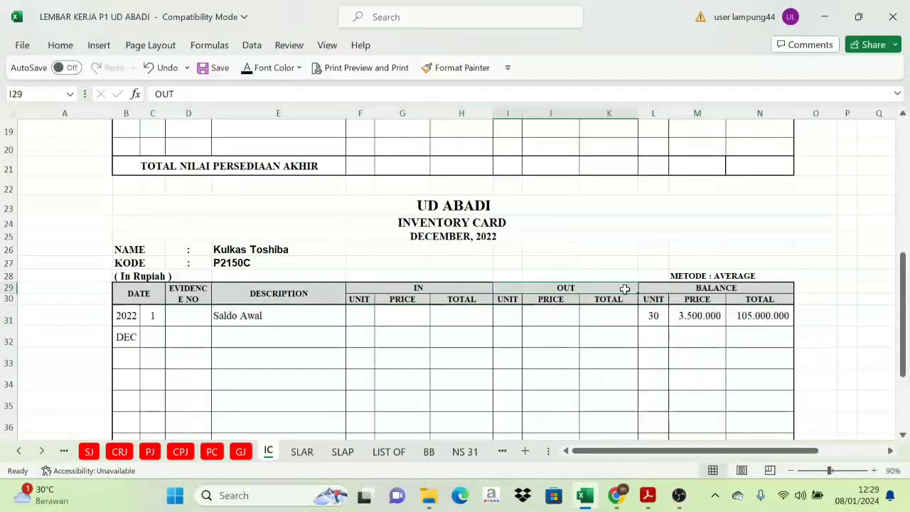
scroll(566, 254, up, 6)
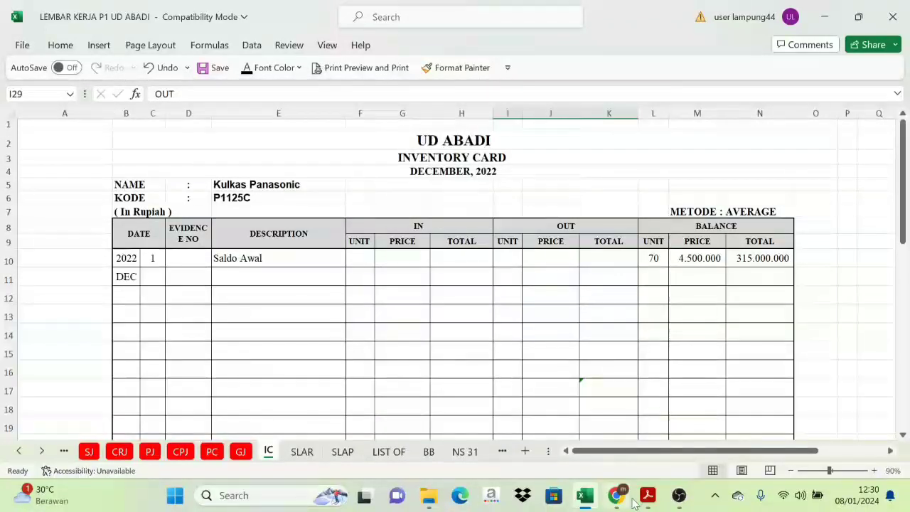
Step: Switch to the exam PDF and find Dokumen Transaksi No.1, the PT Gunung Kawi invoice on page 11
click(635, 502)
scroll(433, 280, up, 3)
scroll(435, 276, down, 3)
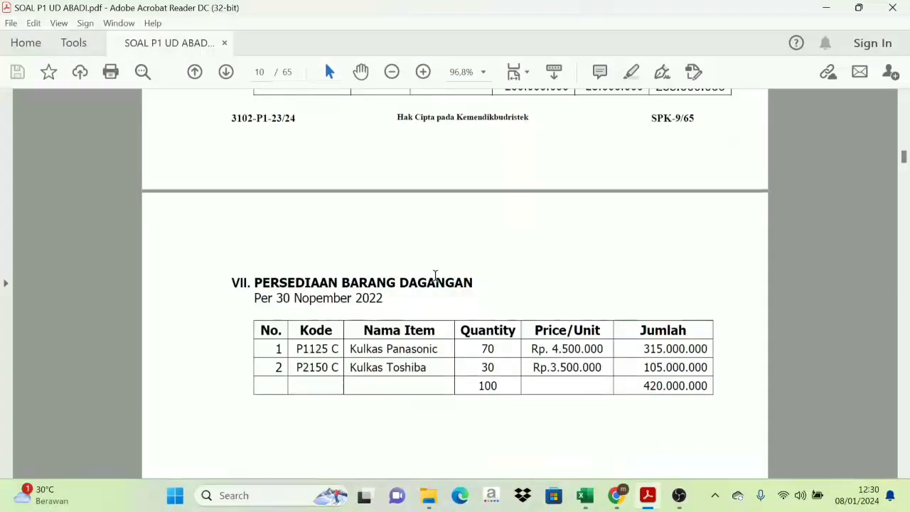
scroll(435, 277, down, 7)
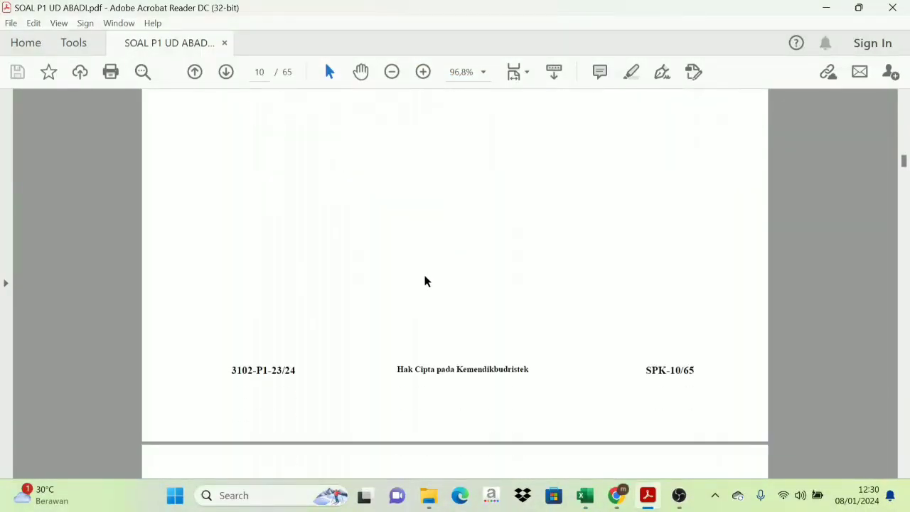
scroll(425, 281, down, 5)
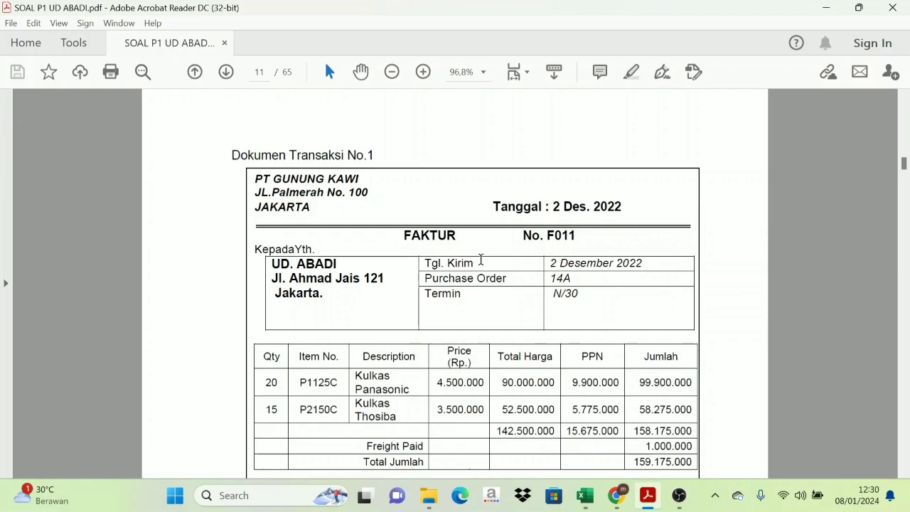
Step: Arrange the Excel workbook and the exam PDF side by side, showing the PT Gunung Kawi invoice at 100% zoom
key(super+Right)
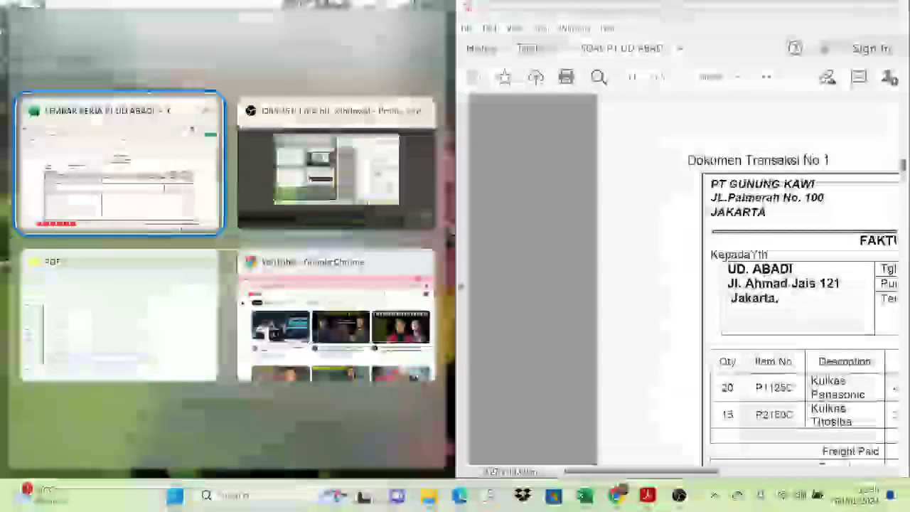
key(Return)
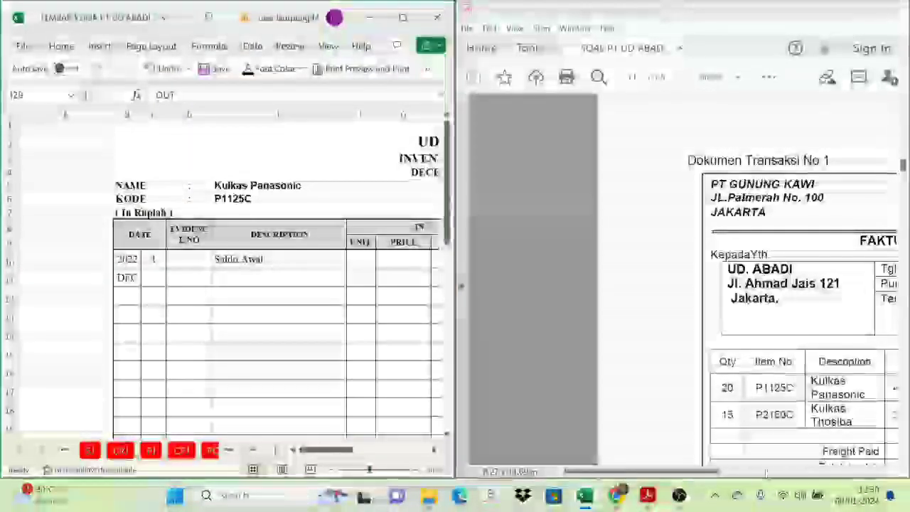
click(765, 472)
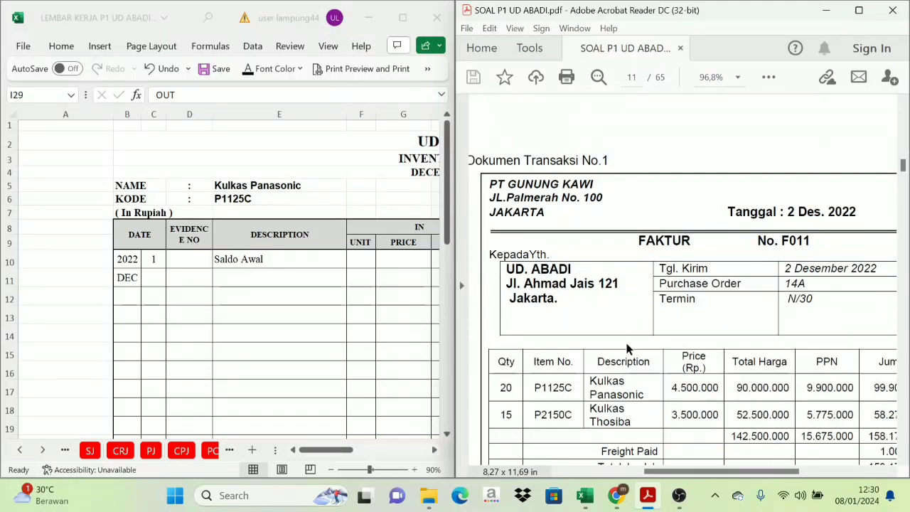
ctrl+scroll(617, 337, down, 1)
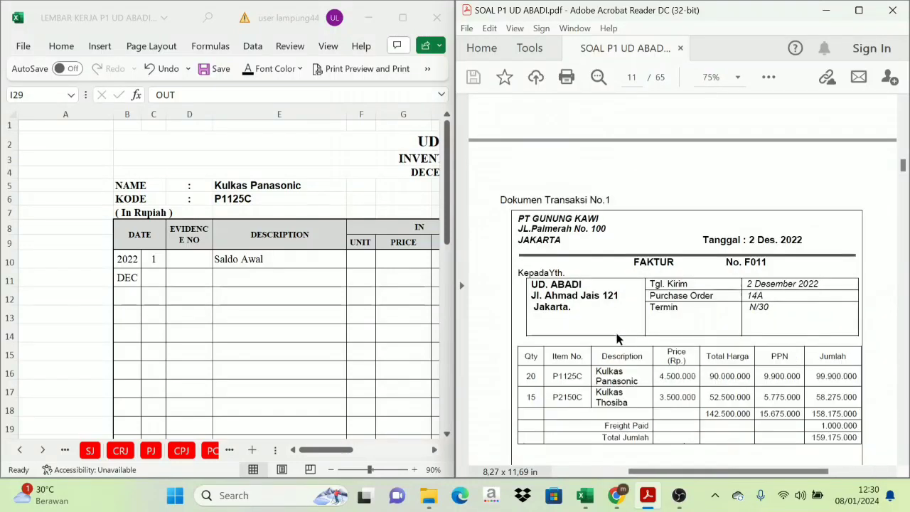
ctrl+scroll(682, 356, up, 1)
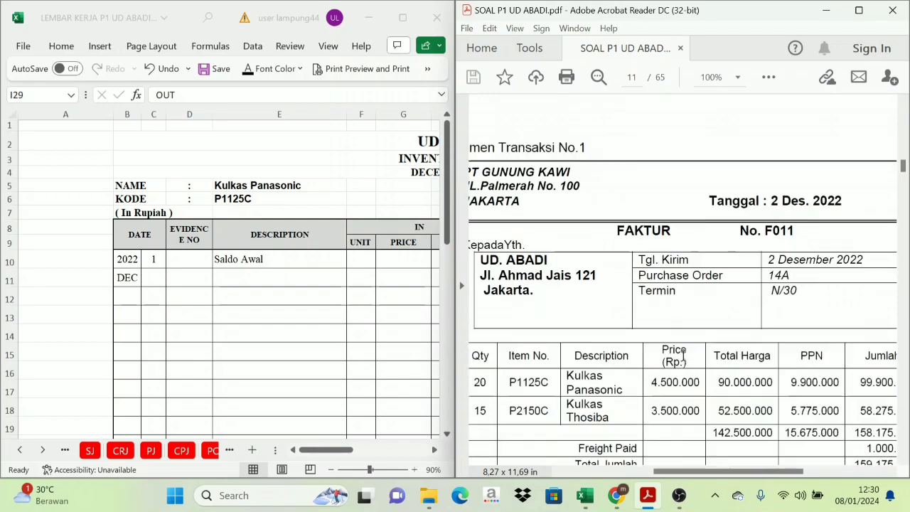
mouse_move(685, 474)
mouse_down()
mouse_move(744, 475)
mouse_move(693, 483)
mouse_up()
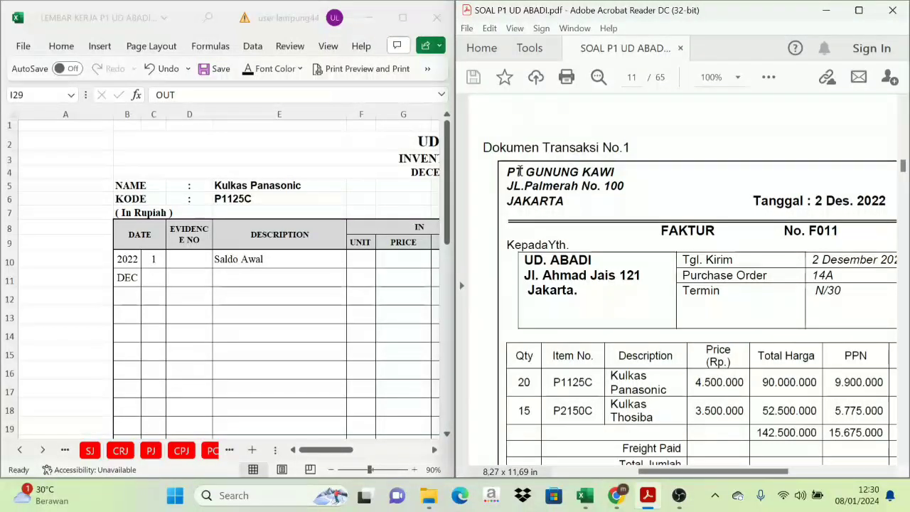
scroll(693, 396, down, 1)
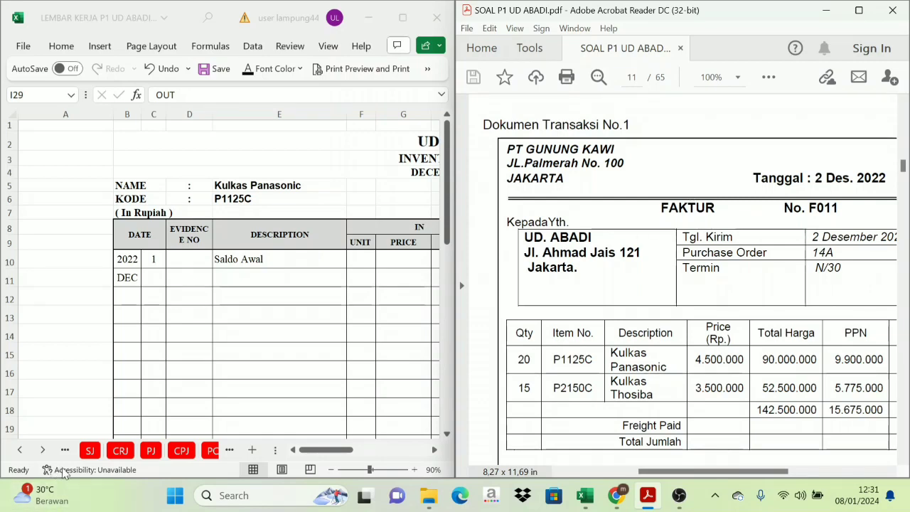
Step: Open the PJ purchase journal sheet in the Excel workbook beside the PDF invoice
click(20, 450)
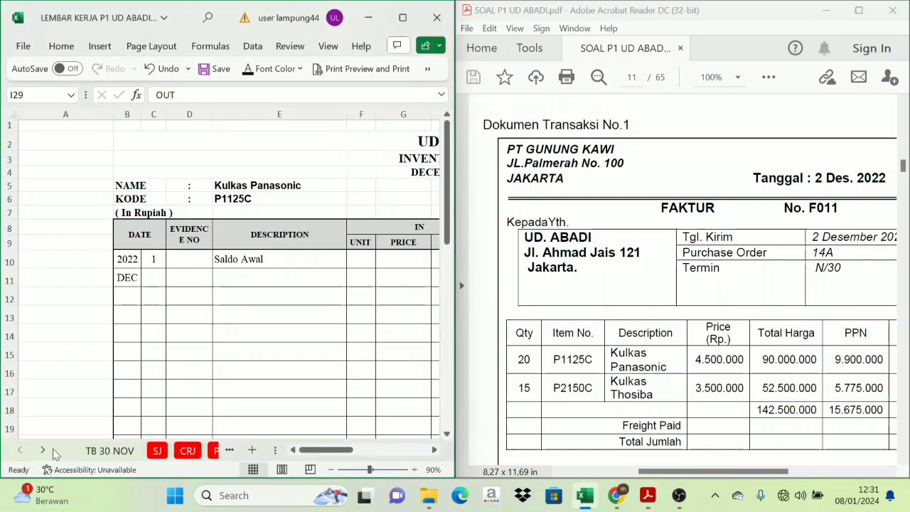
click(64, 450)
click(151, 450)
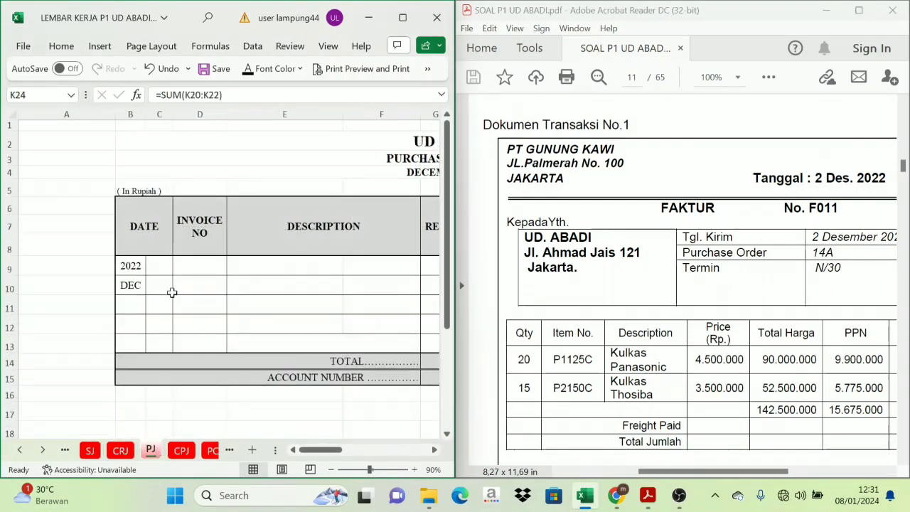
mouse_move(339, 449)
mouse_down()
mouse_move(352, 449)
mouse_move(333, 450)
mouse_up()
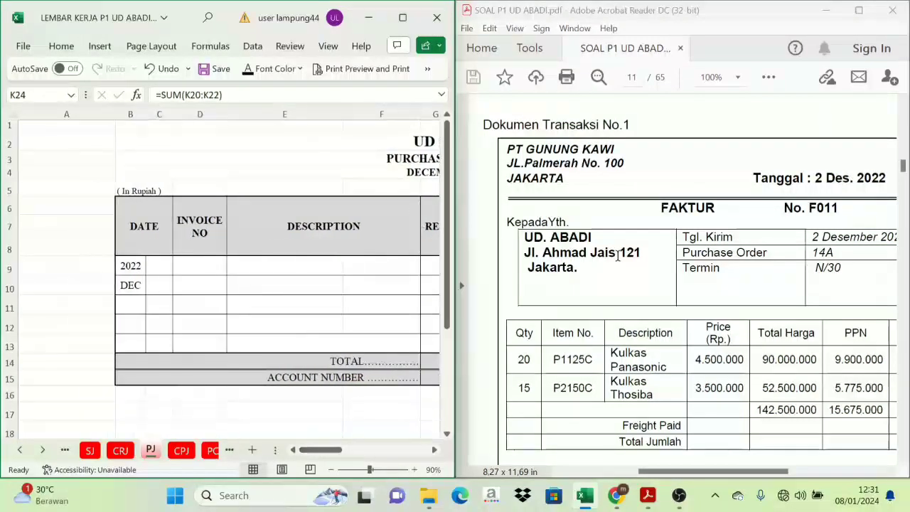
Step: Show the first purchase journal entry in black font: day 2, invoice F011, description PT. Gunung Kawi
click(160, 264)
drag(165, 265, 182, 265)
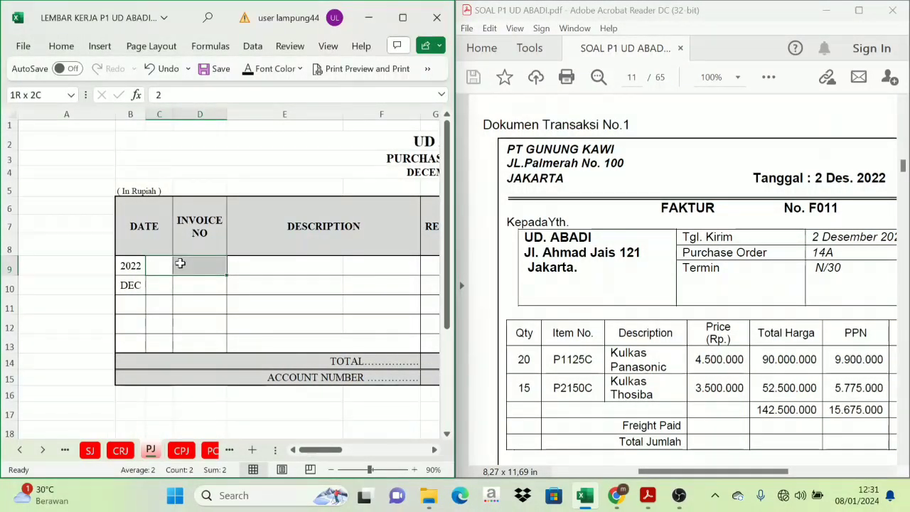
click(245, 68)
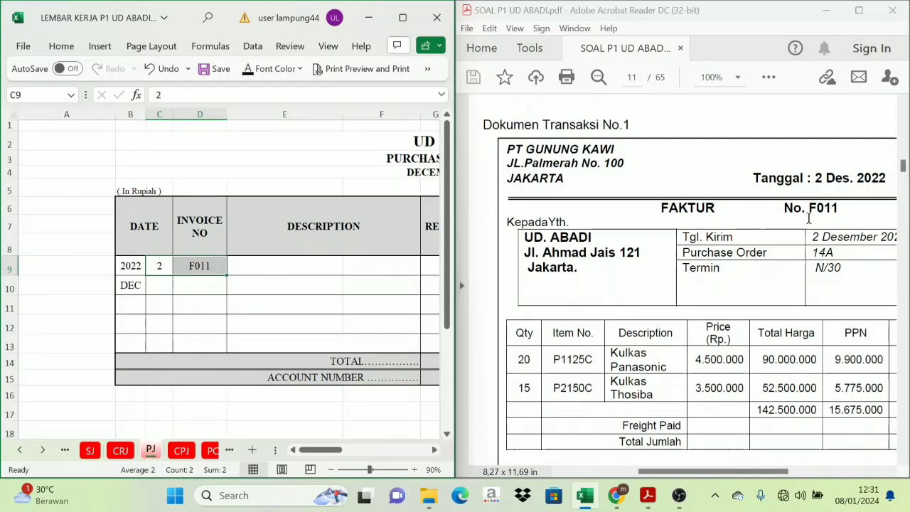
click(258, 268)
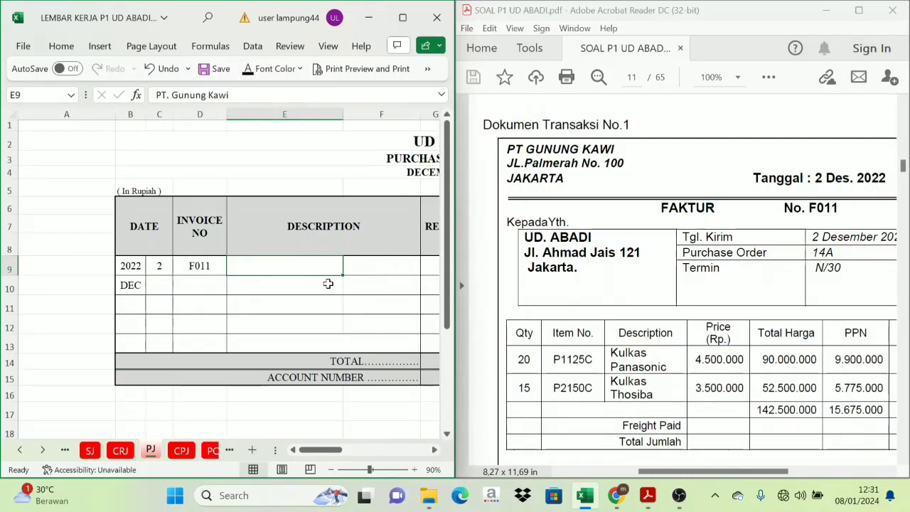
click(247, 69)
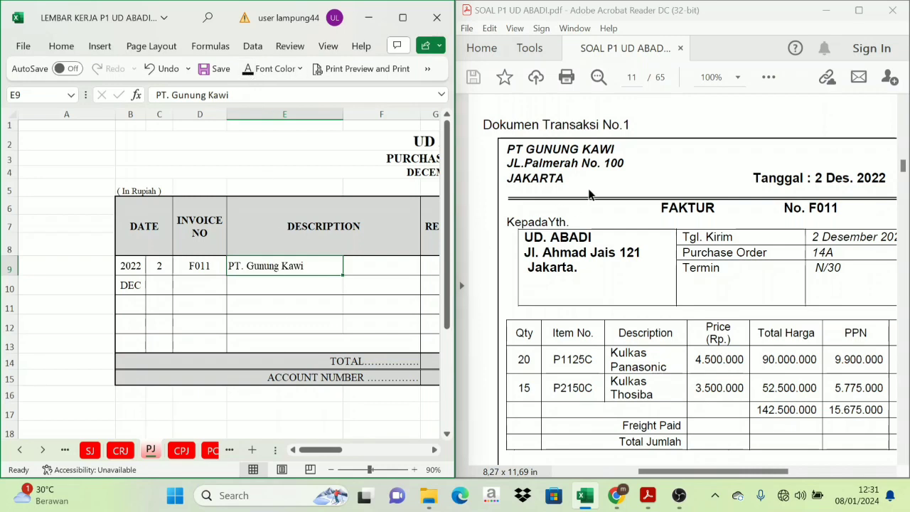
Step: Check the invoice totals and show the entry's Merchandise Inventory 142500000 and PPN Income 15675000 in black font
click(434, 449)
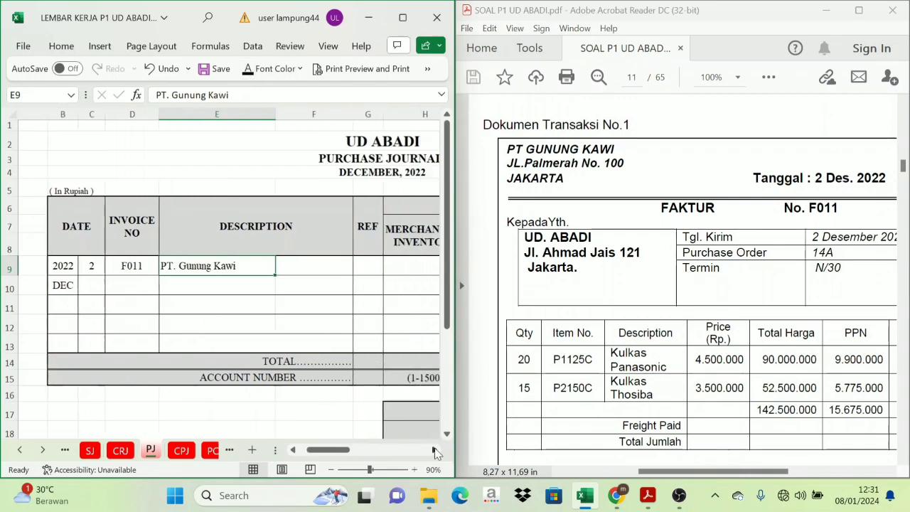
click(434, 449)
click(435, 449)
click(434, 450)
click(435, 450)
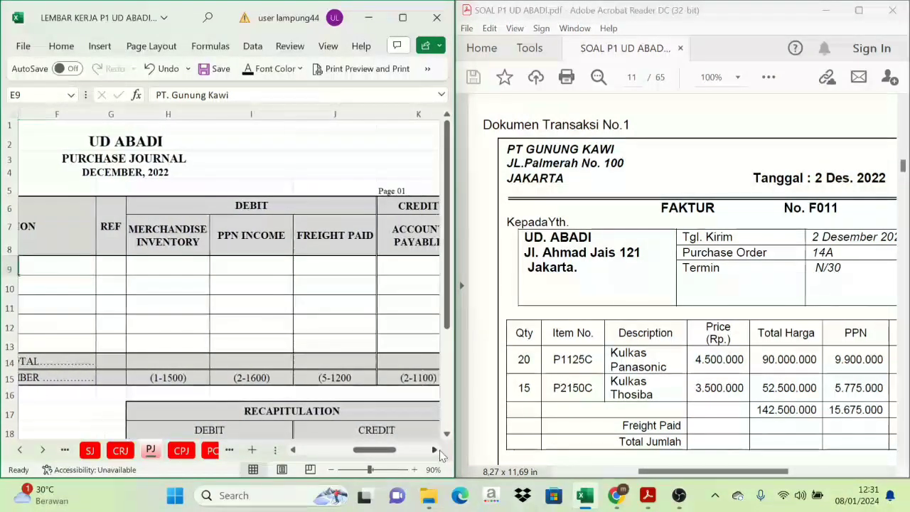
click(434, 449)
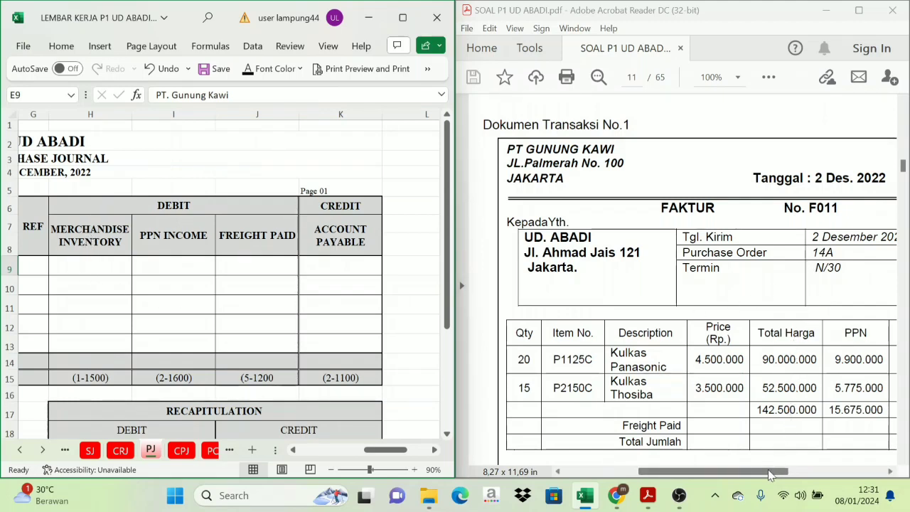
mouse_move(770, 471)
mouse_down()
mouse_move(800, 477)
mouse_move(767, 476)
mouse_up()
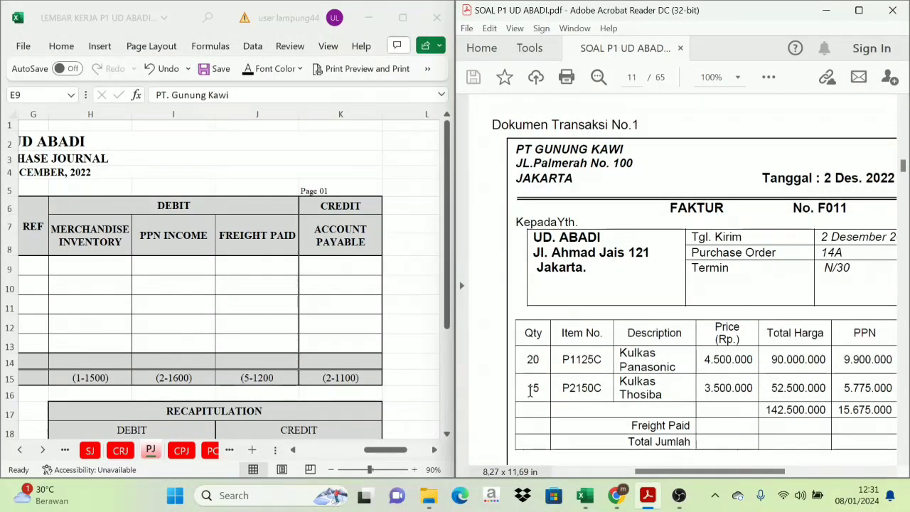
drag(720, 472, 773, 472)
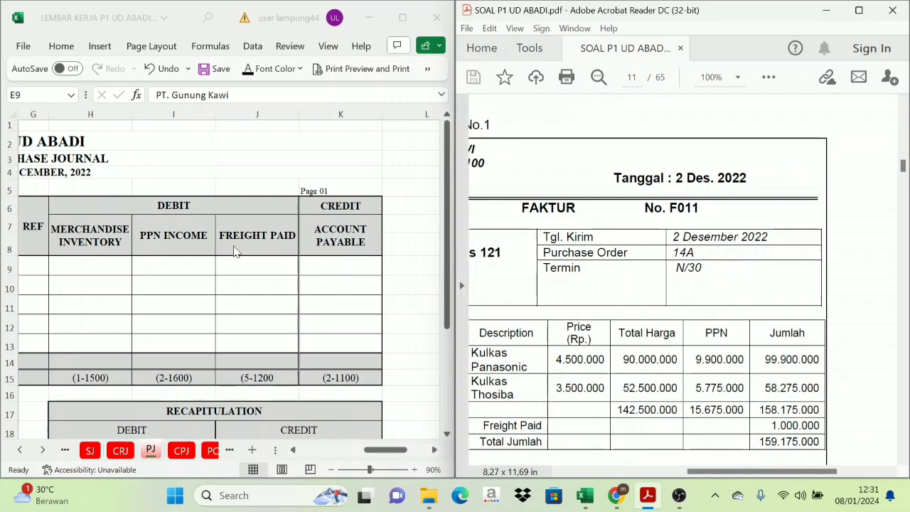
click(85, 268)
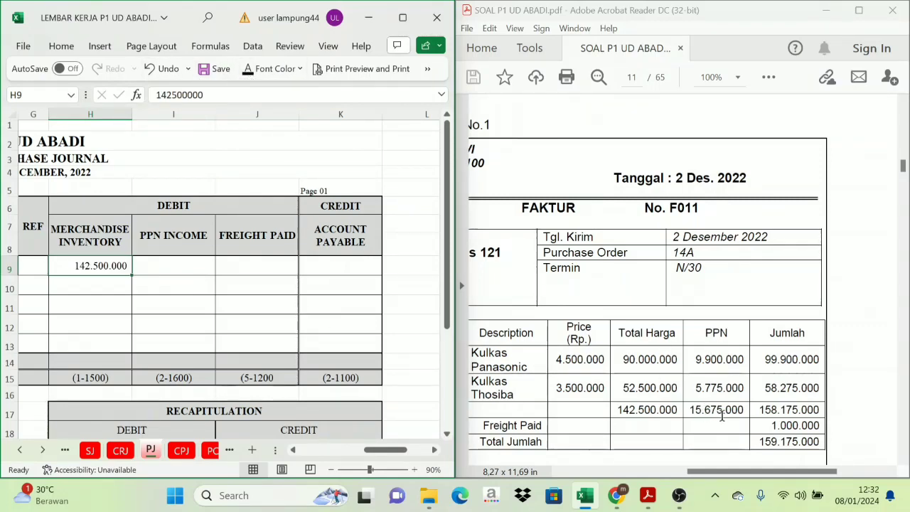
click(164, 263)
text(15675000)
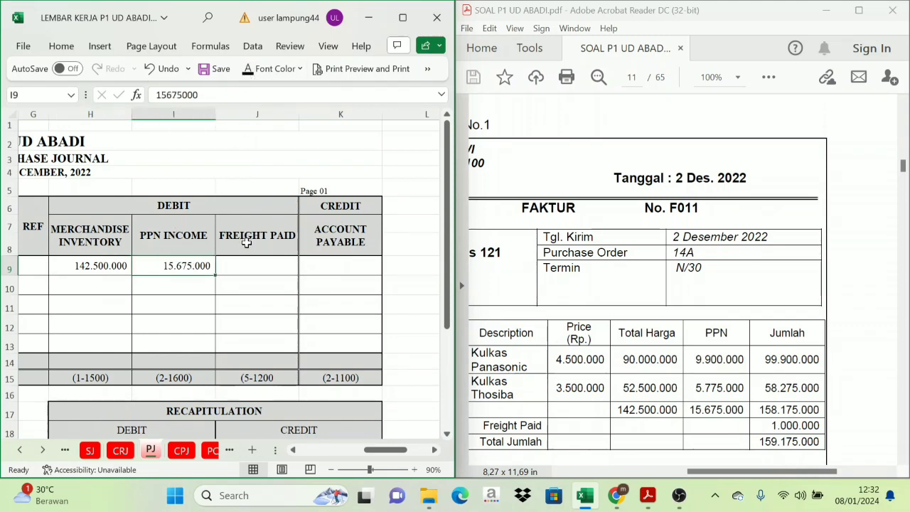
Step: Check the invoice's freight charge and apply black font colour to the entry's Freight Paid amount, 1000000
click(246, 242)
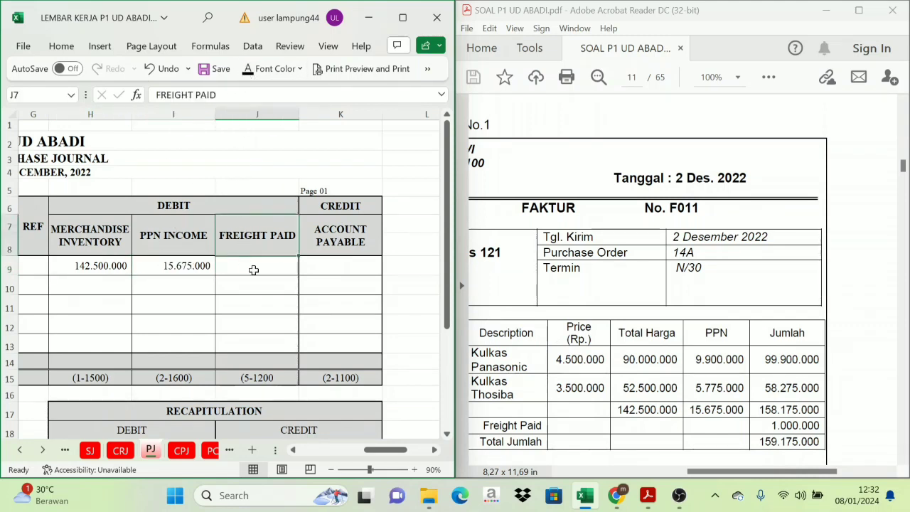
click(714, 446)
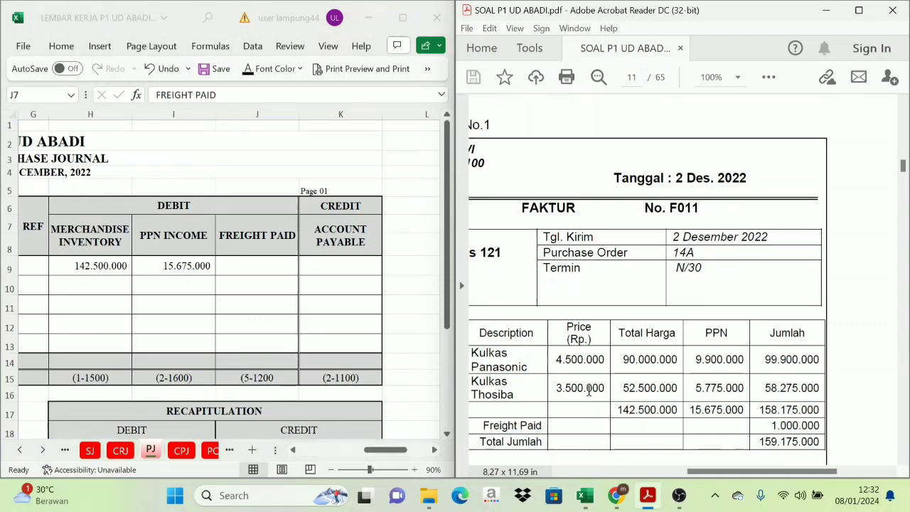
double_click(252, 235)
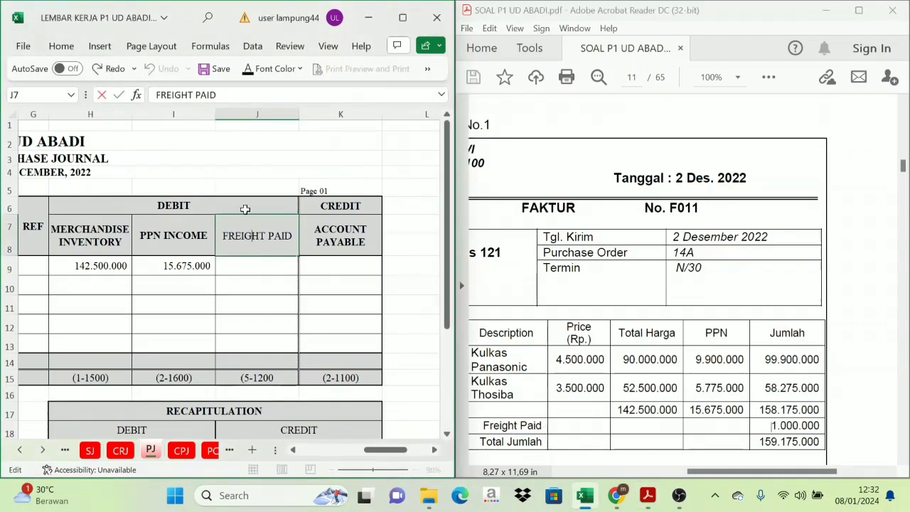
click(239, 278)
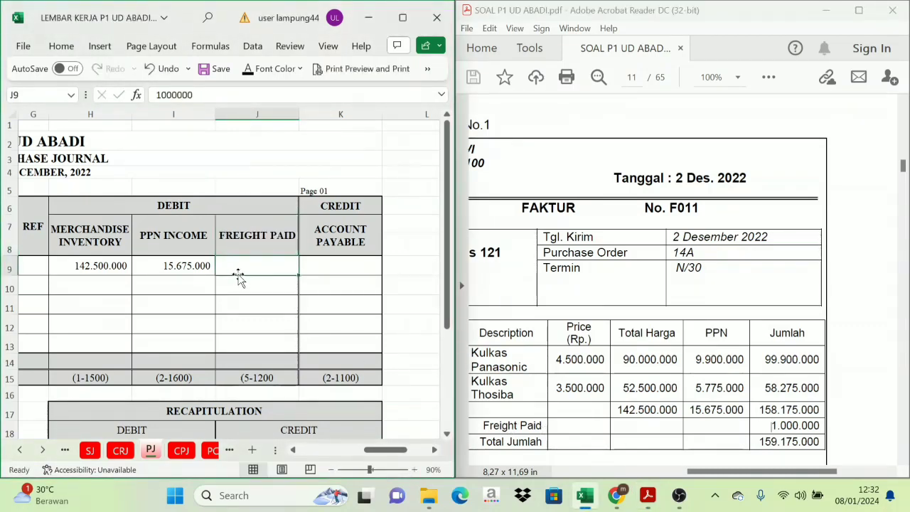
click(250, 69)
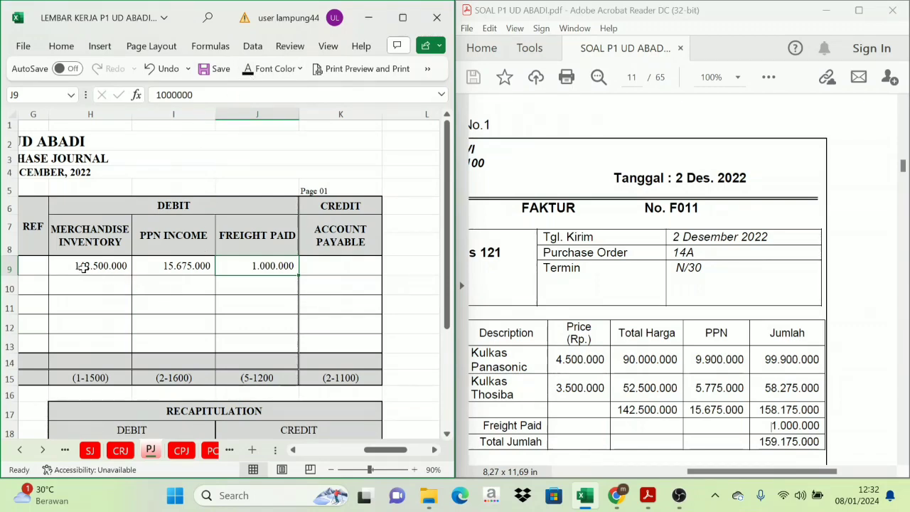
Step: Review the three debit amounts and apply black font colour to the Account Payable credit in K9, =SUM(H9:J9)
click(83, 266)
click(186, 266)
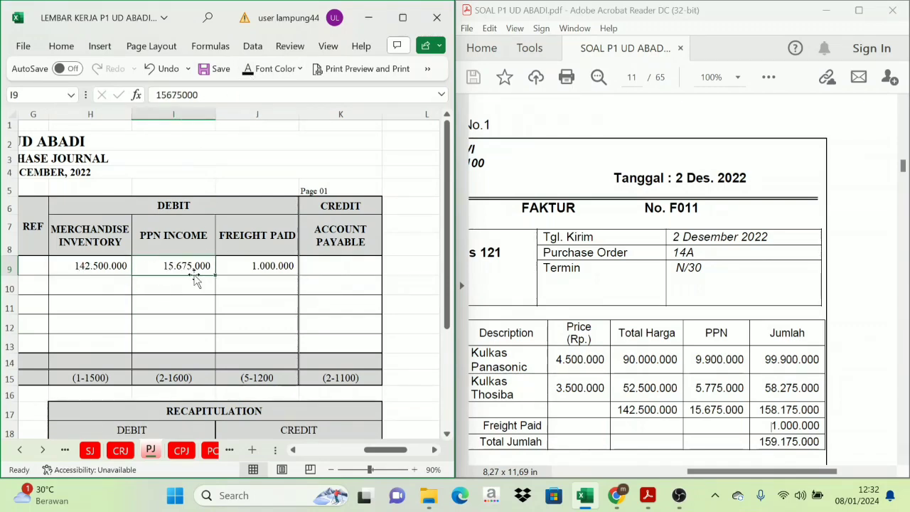
click(262, 273)
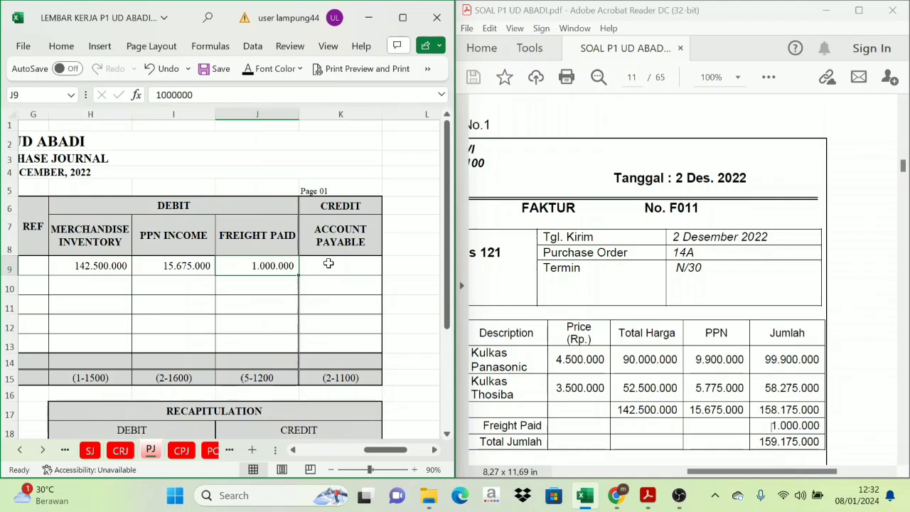
click(327, 262)
click(247, 68)
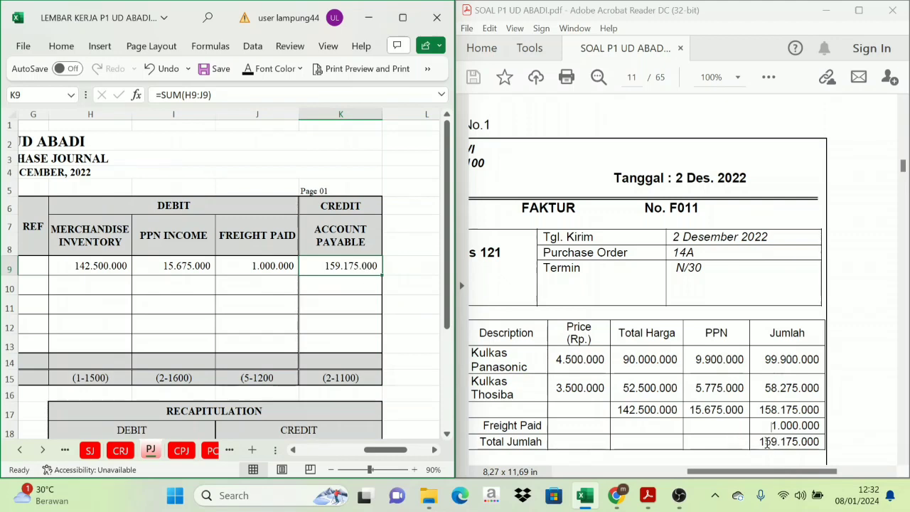
Step: Compare the Account Payable credit with the Total Jumlah on the PT Gunung Kawi invoice
drag(758, 441, 822, 442)
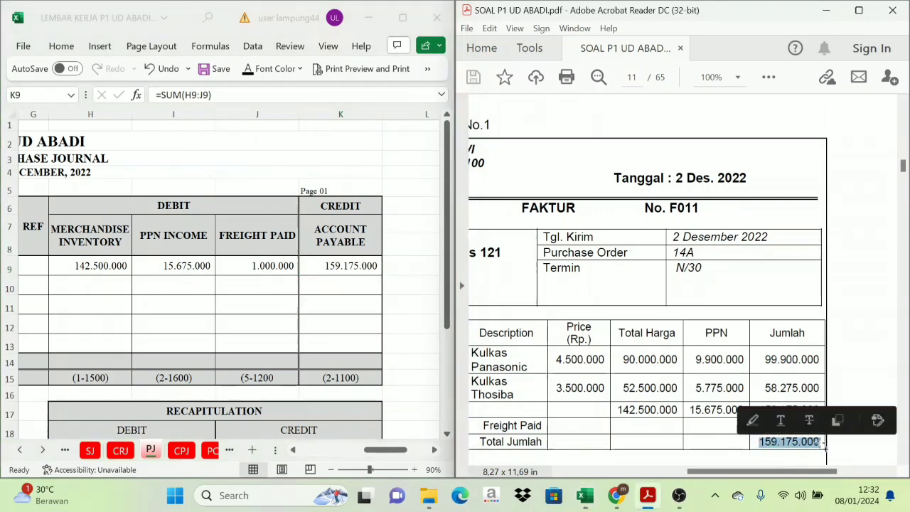
click(845, 343)
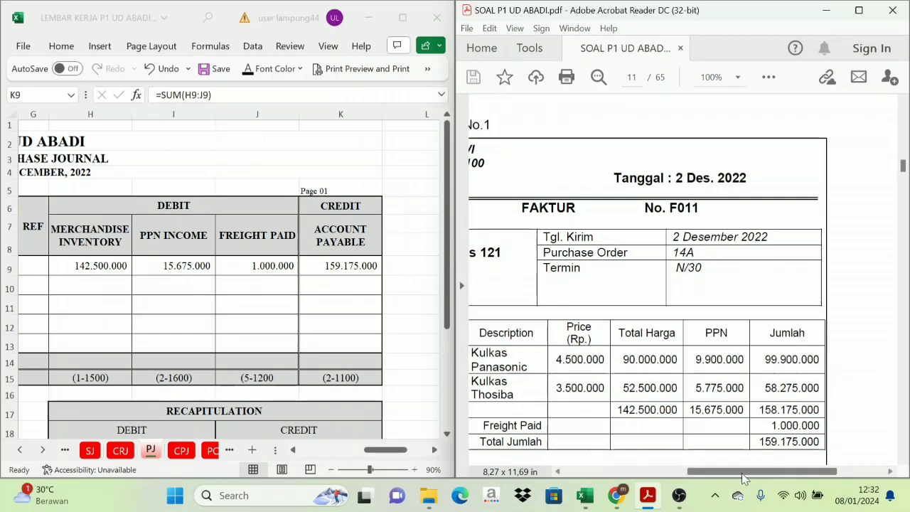
drag(756, 471, 704, 473)
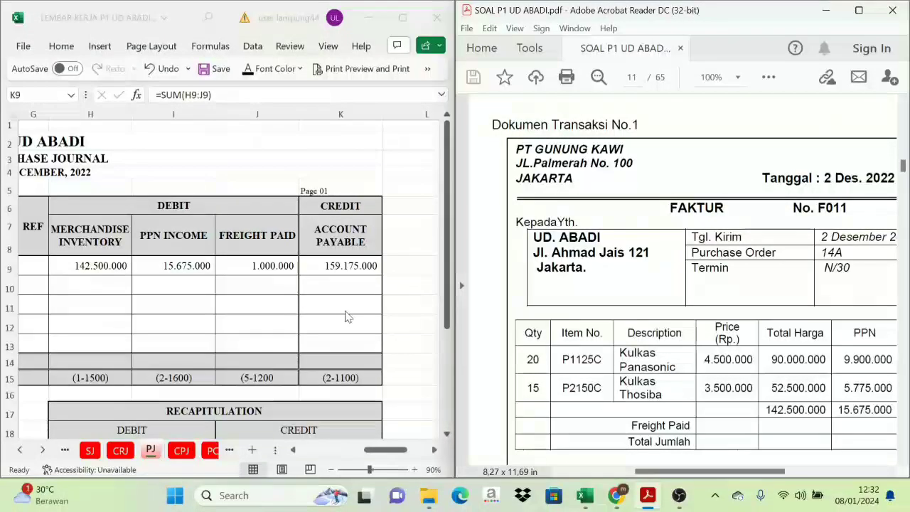
Step: Open the SLAP accounts payable subsidiary ledger at the PT Gunung Kawi account
click(380, 453)
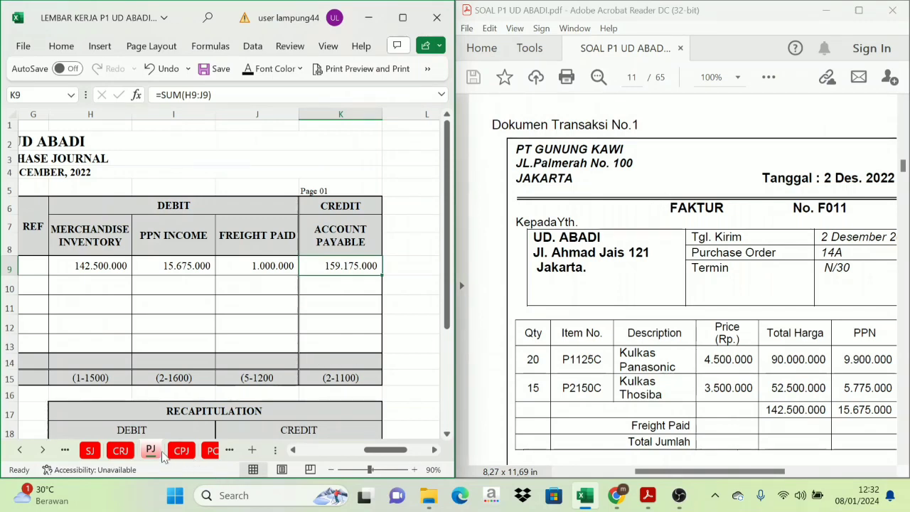
click(42, 450)
click(42, 450)
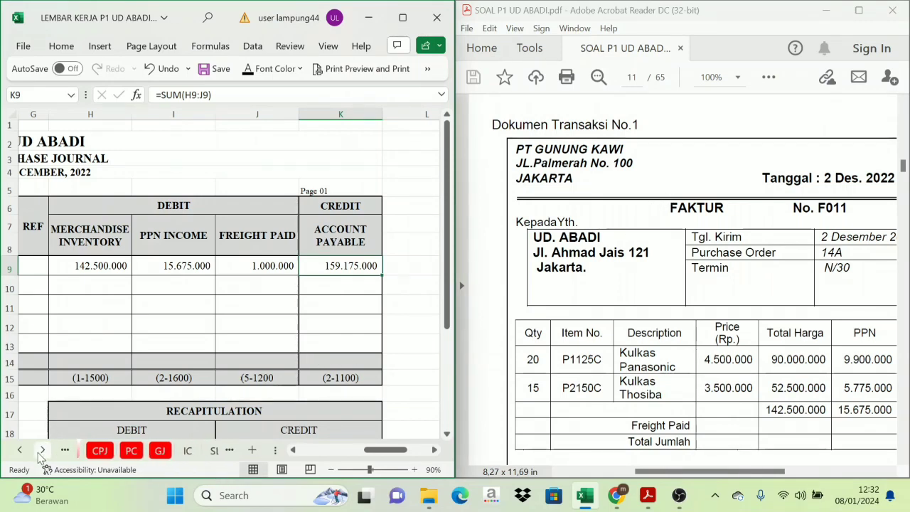
click(42, 450)
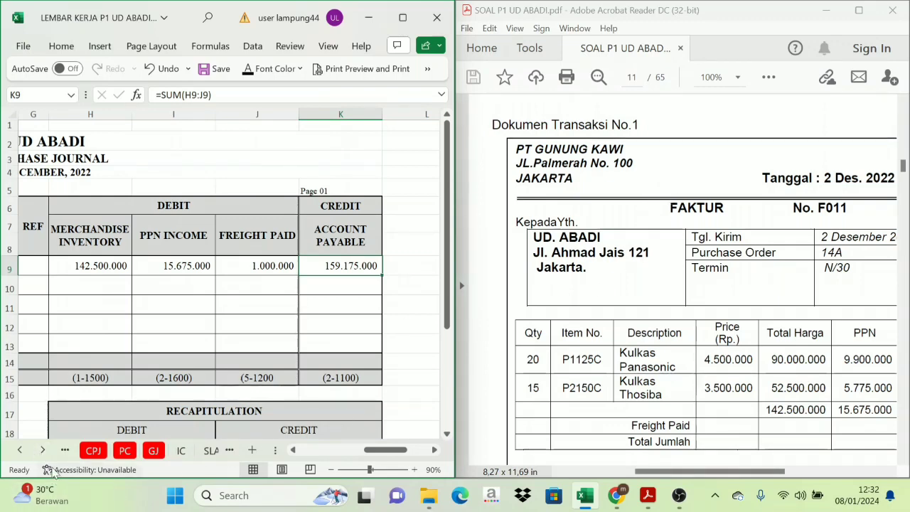
click(42, 450)
click(214, 450)
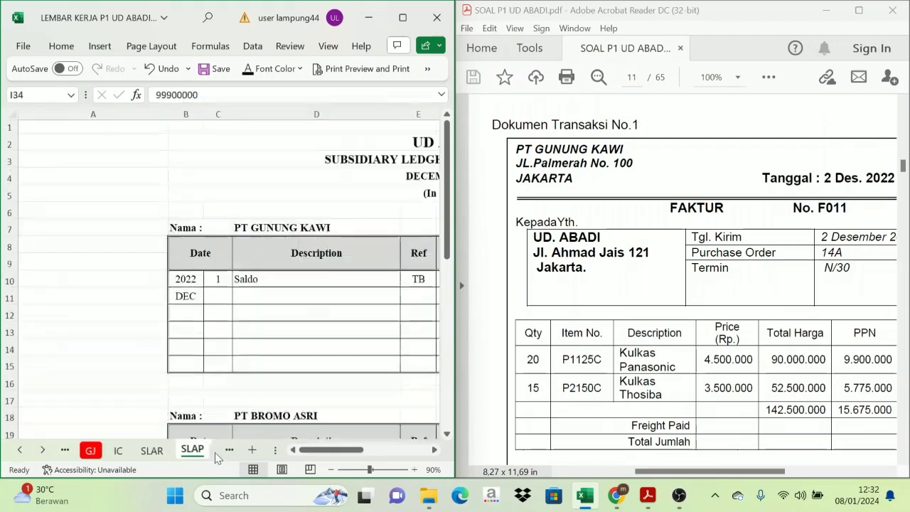
mouse_move(348, 449)
mouse_down()
mouse_move(373, 448)
mouse_move(361, 448)
mouse_up()
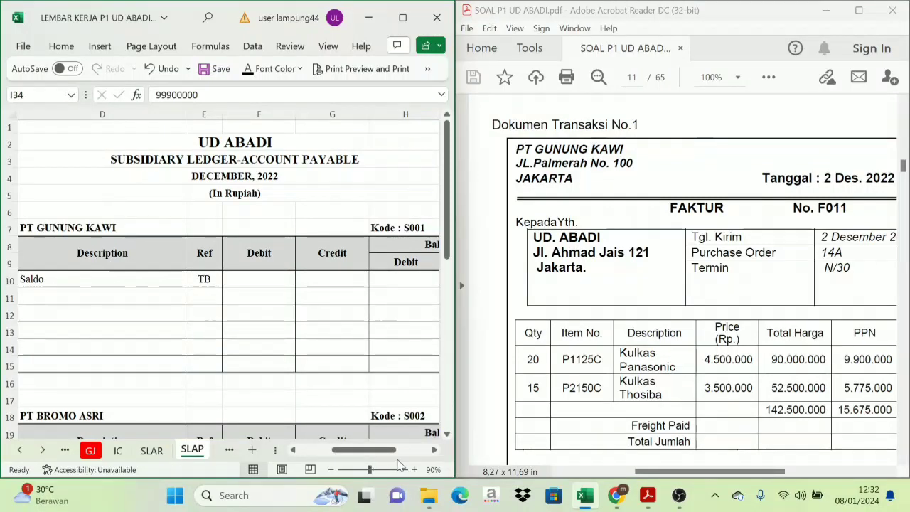
click(292, 449)
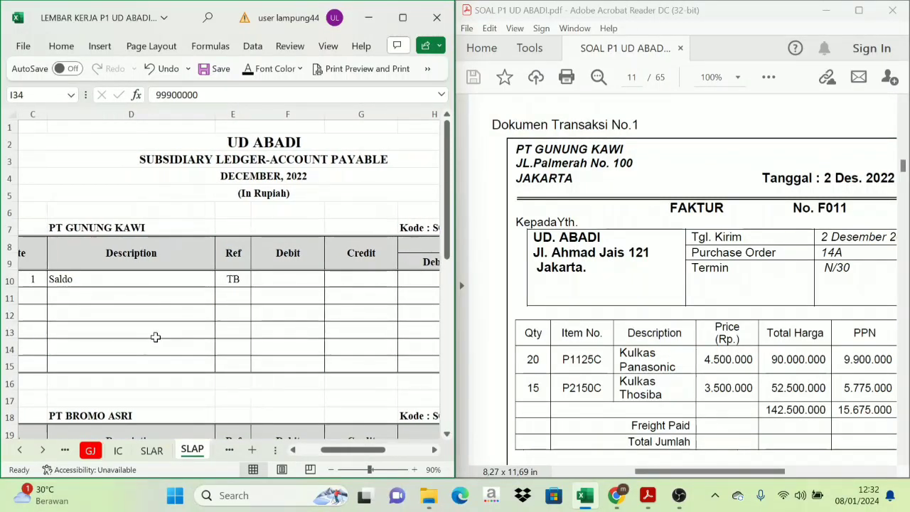
Step: Show the PT Gunung Kawi ledger entry in black font: day 2, Purchases Journal, Ref PJ
click(40, 293)
click(246, 71)
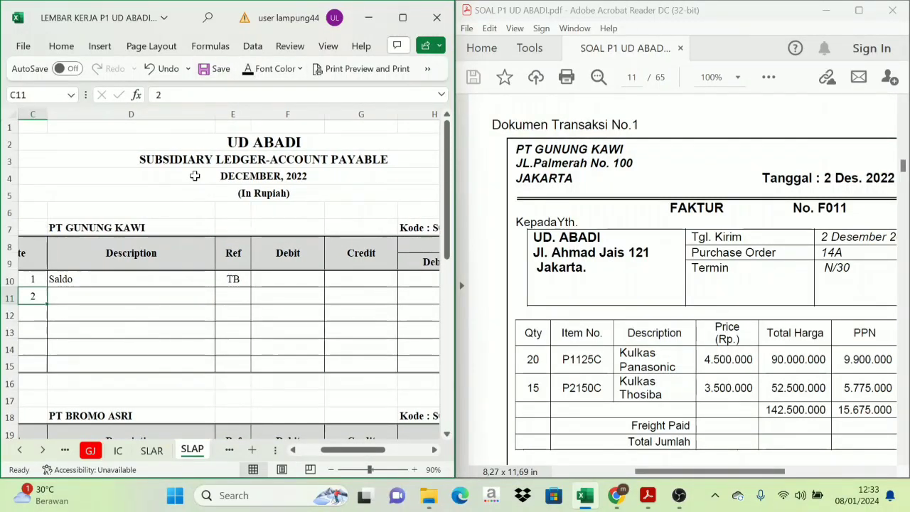
click(66, 302)
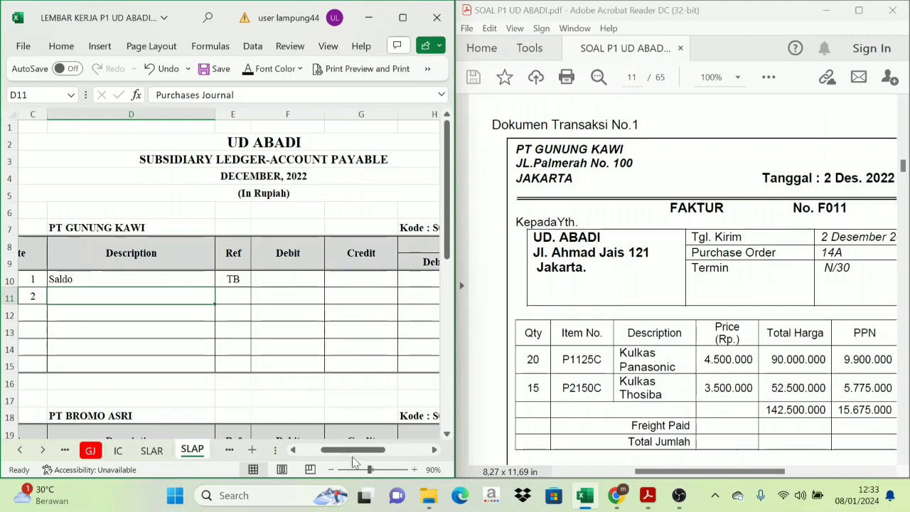
drag(345, 455, 334, 455)
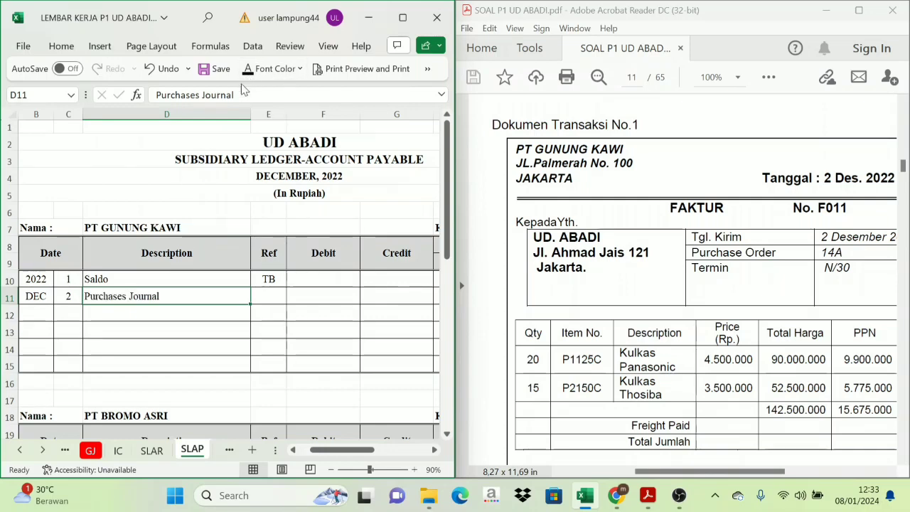
click(266, 295)
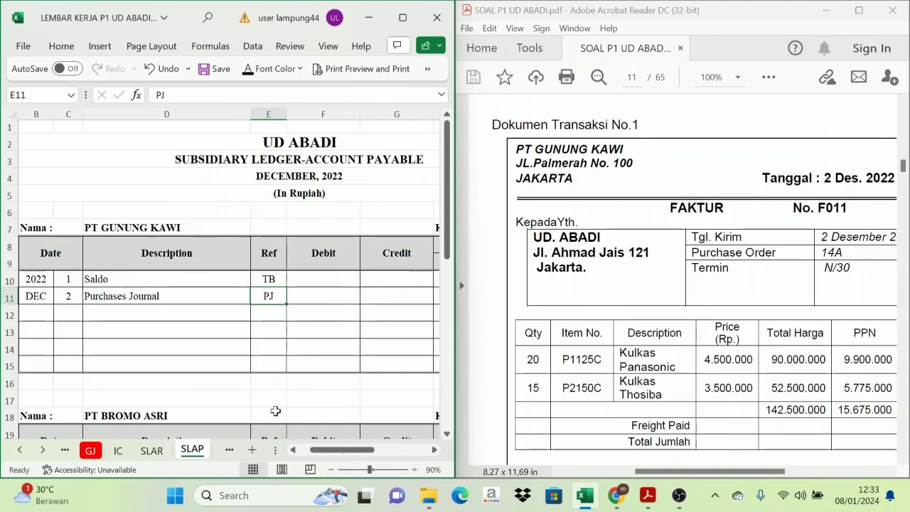
Step: Return to the PJ sheet and check the Account Payable credit amount for the PT Gunung Kawi purchase
click(19, 449)
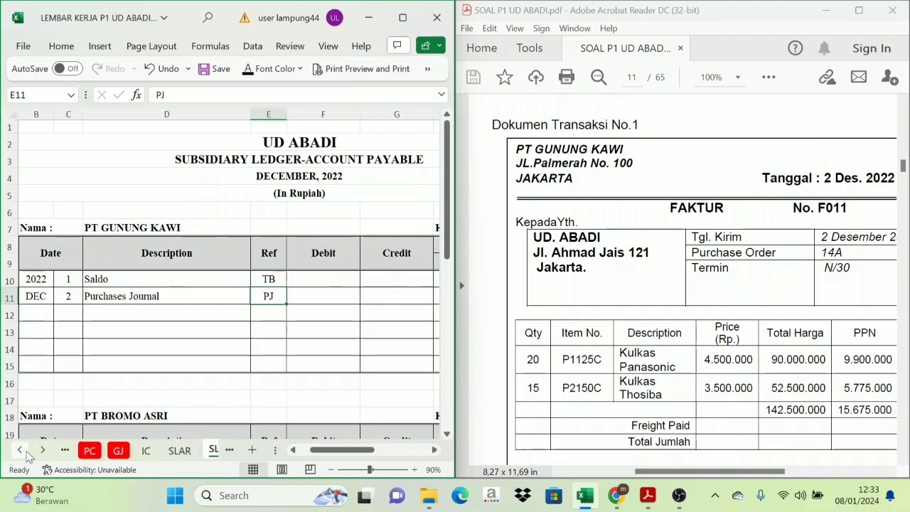
click(19, 449)
click(123, 450)
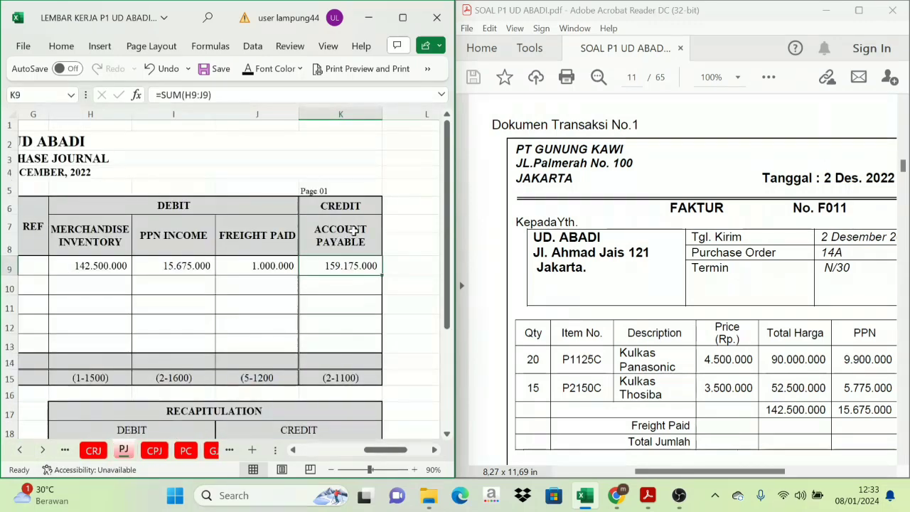
click(354, 207)
click(342, 240)
click(331, 267)
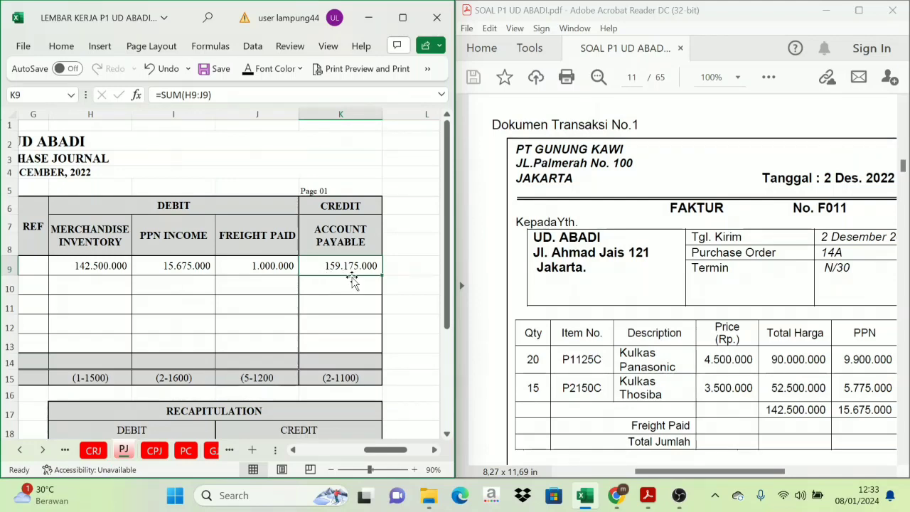
Step: On the SLAP sheet, show PT Gunung Kawi's Purchases Journal credit in black font, linked to the journal with =PJ!K9
click(42, 450)
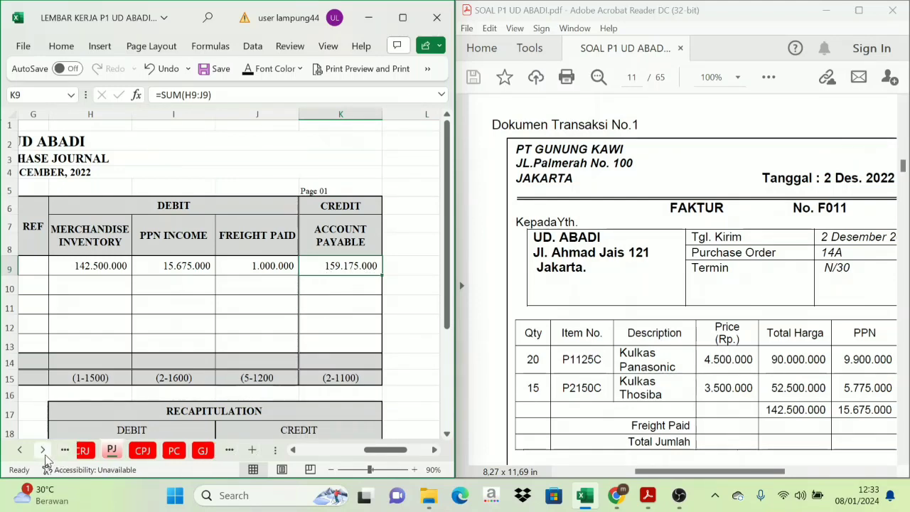
click(43, 450)
click(43, 450)
click(43, 450)
click(191, 450)
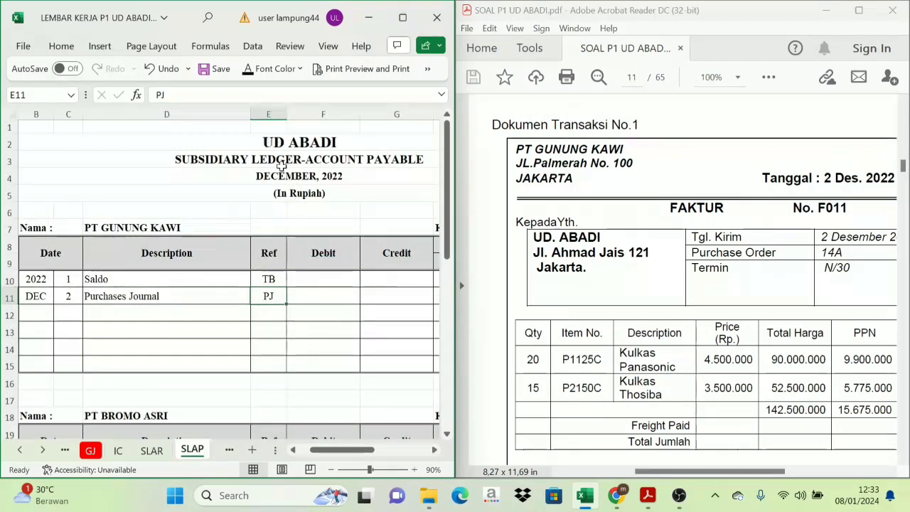
click(396, 295)
scroll(292, 432, right, 4)
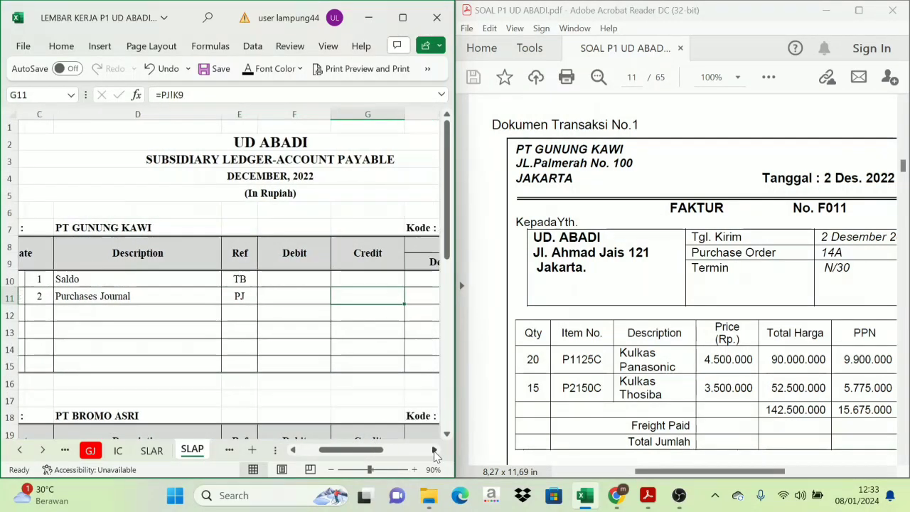
drag(377, 449, 366, 449)
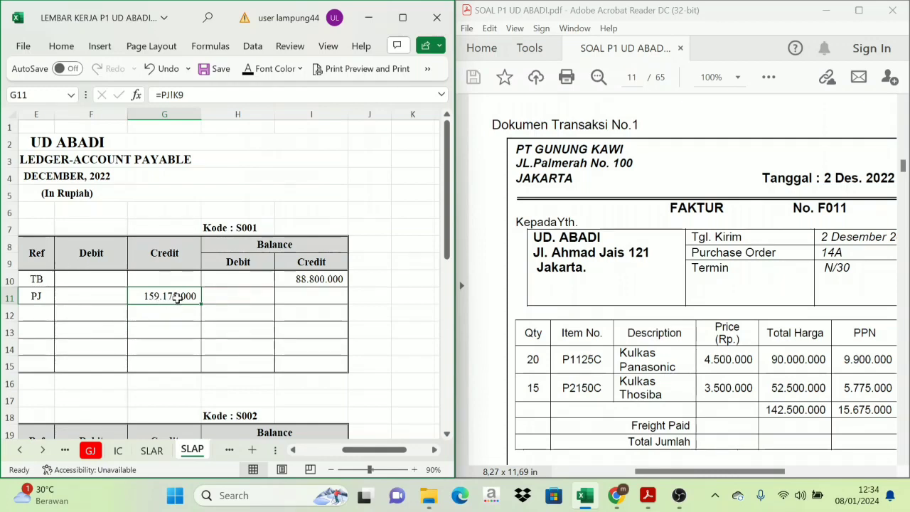
Step: Show PT Gunung Kawi's credit balance after the purchase in black font, adding the opening balance and new credit with =I10+G11
click(307, 279)
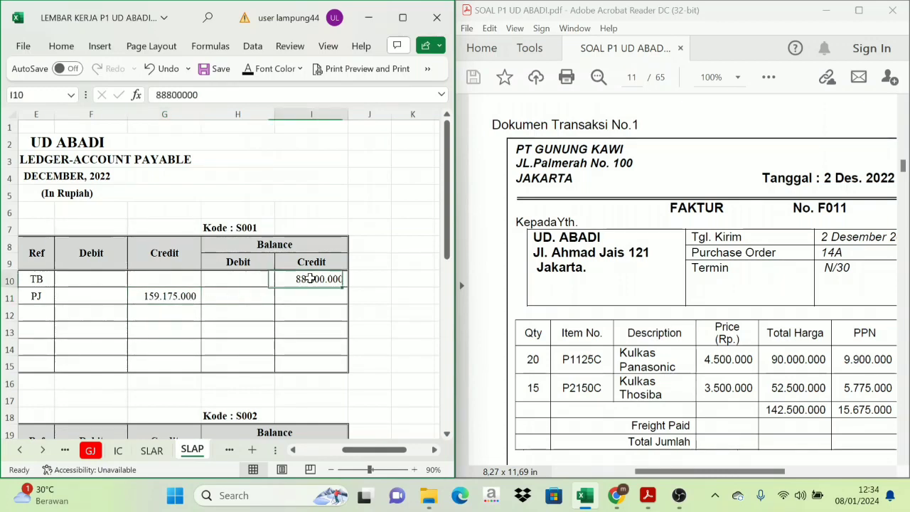
click(181, 295)
click(329, 279)
click(194, 295)
click(313, 279)
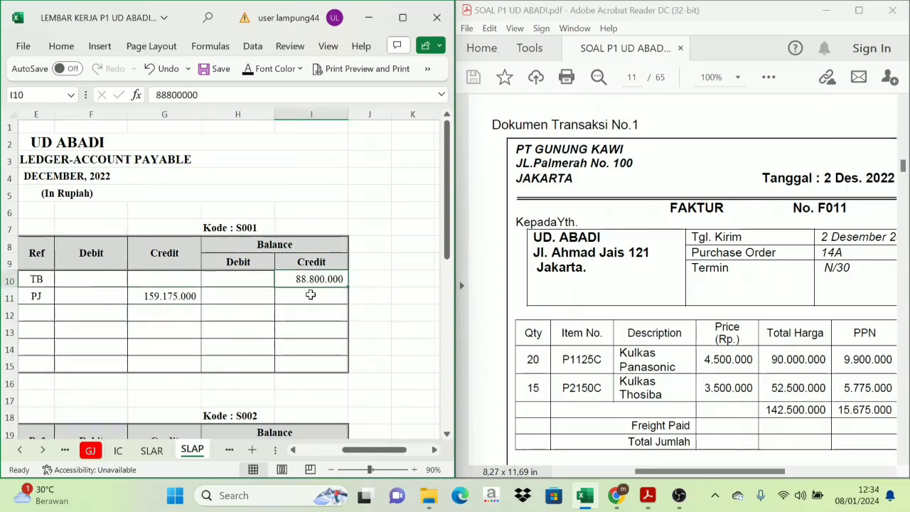
click(310, 295)
key(ctrl+Return)
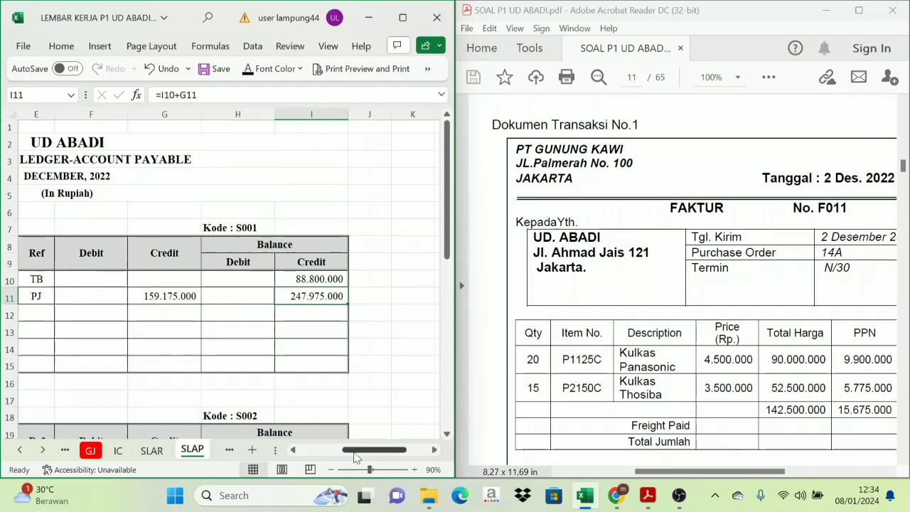
Step: Return to the PJ sheet and review the debit and credit amounts of the PT Gunung Kawi purchase
drag(356, 450, 325, 456)
click(19, 449)
click(19, 450)
click(19, 449)
click(19, 449)
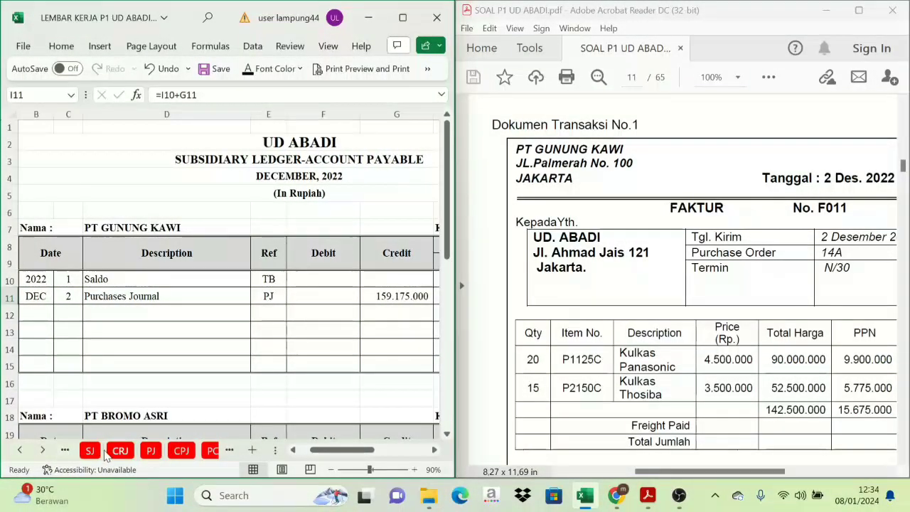
click(149, 450)
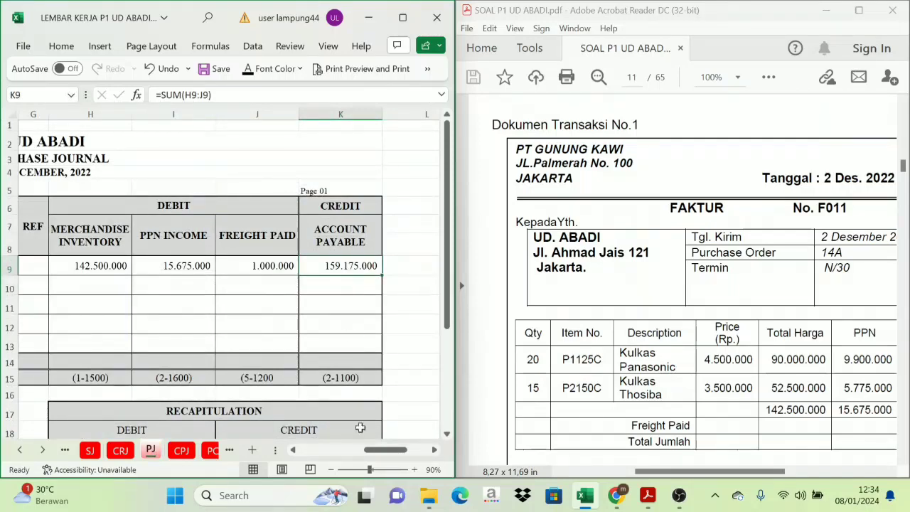
mouse_move(384, 449)
mouse_down()
mouse_move(340, 450)
mouse_move(384, 449)
mouse_up()
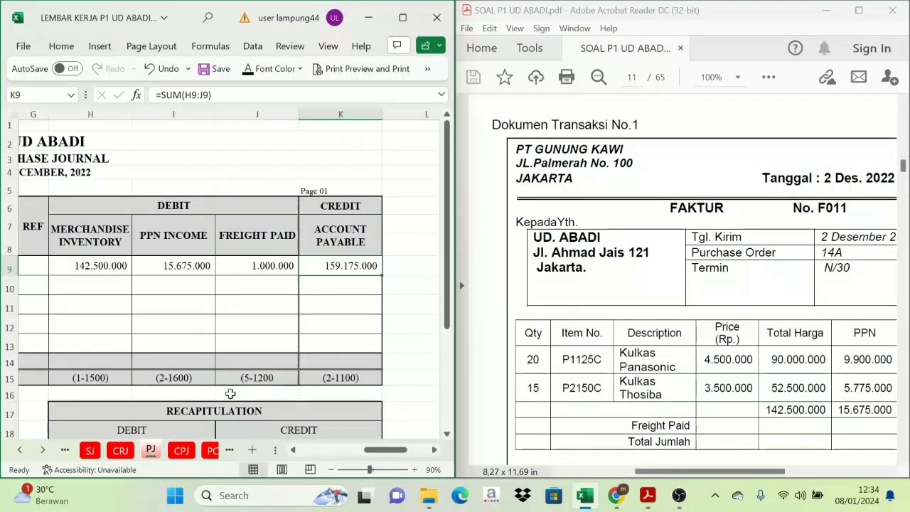
Step: Open the IC sheet at the inventory card for Kulkas Panasonic, code P1125C
click(44, 449)
click(44, 449)
click(44, 449)
click(44, 450)
click(213, 450)
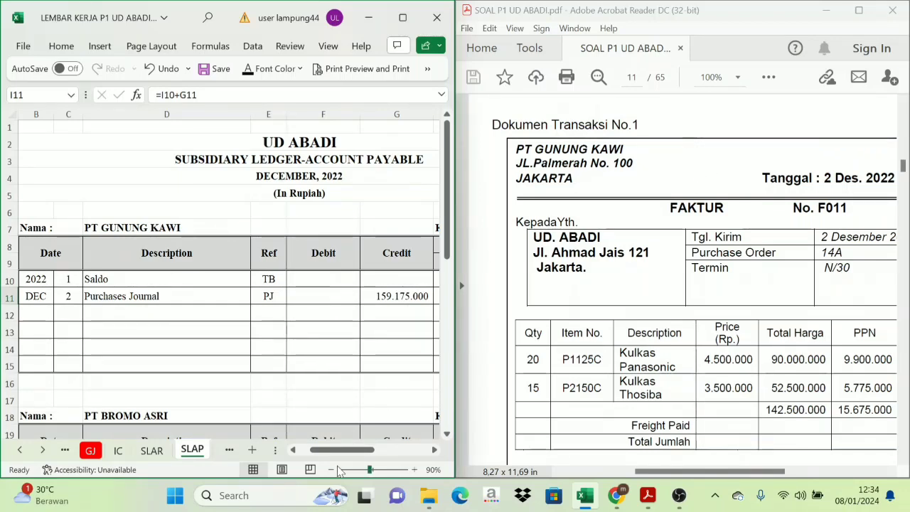
click(118, 449)
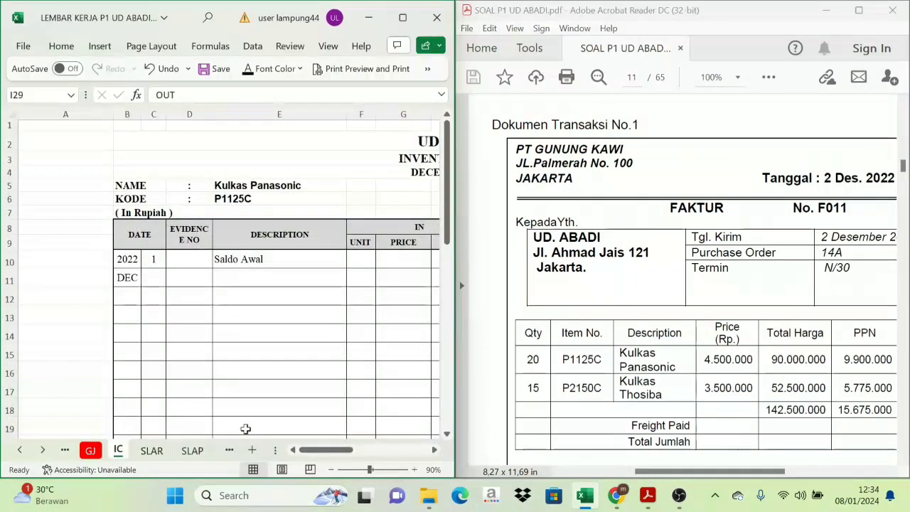
mouse_move(331, 450)
mouse_down()
mouse_move(351, 453)
mouse_move(332, 452)
mouse_up()
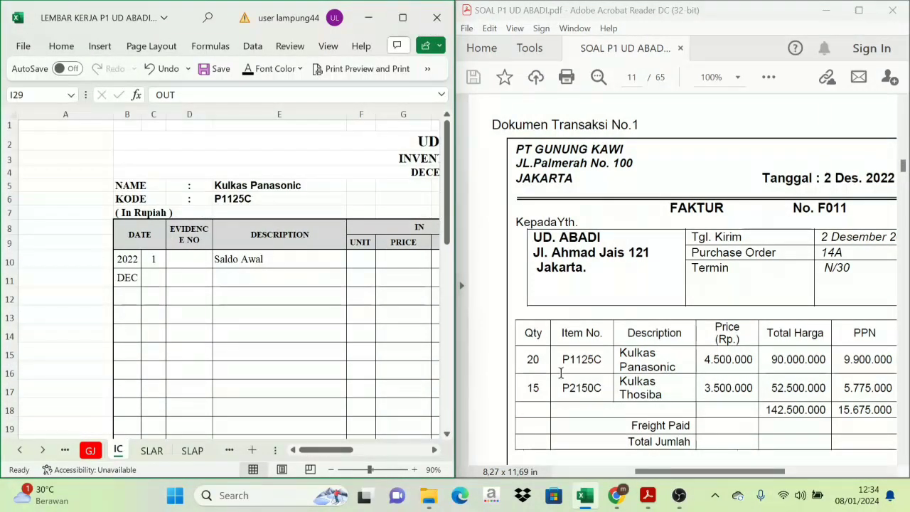
Step: Highlight the Kulkas Panasonic quantity on invoice F011 and match the item with the name on the inventory card
scroll(561, 380, down, 2)
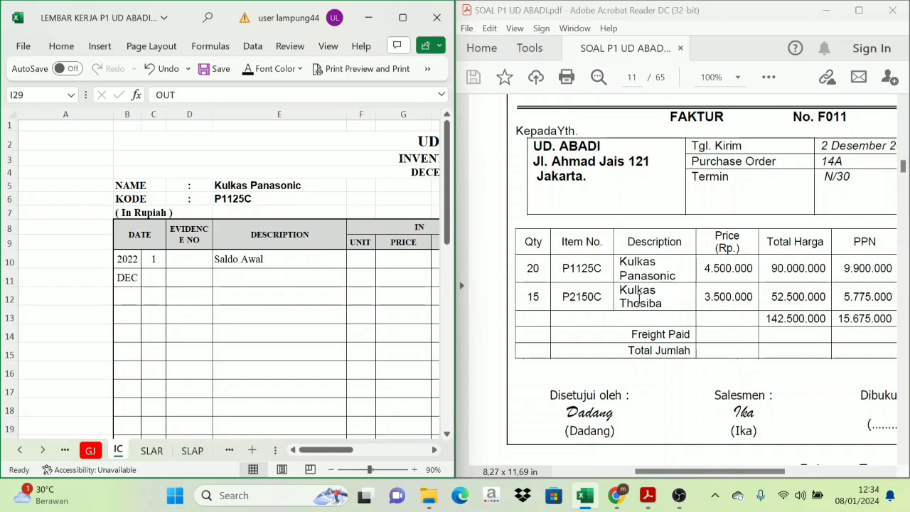
click(527, 272)
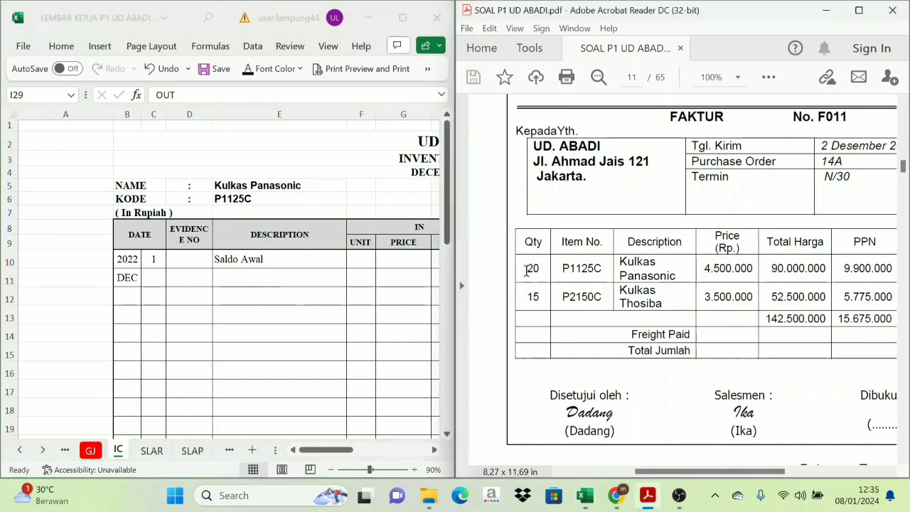
click(281, 185)
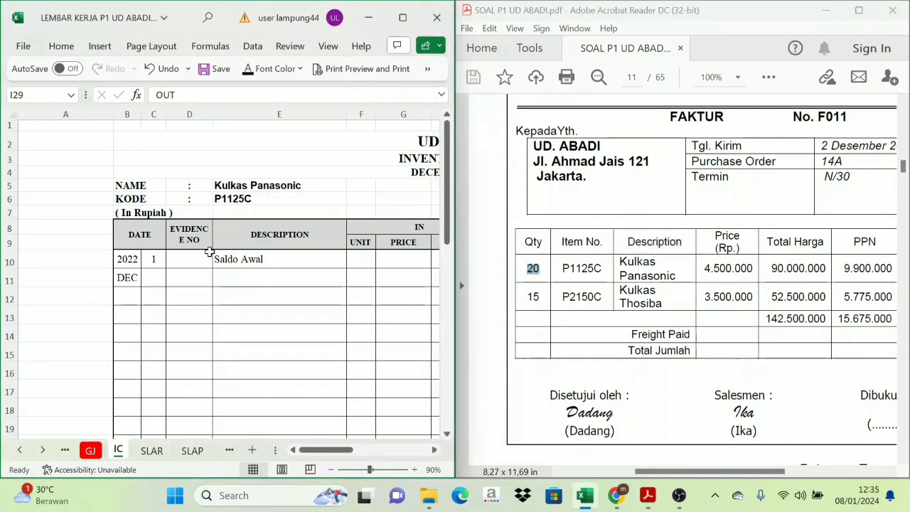
Step: Show the purchase entry on the Kulkas Panasonic card in black font: day 2, evidence F011, description PT. Gunung Kawi
click(162, 280)
text(2)
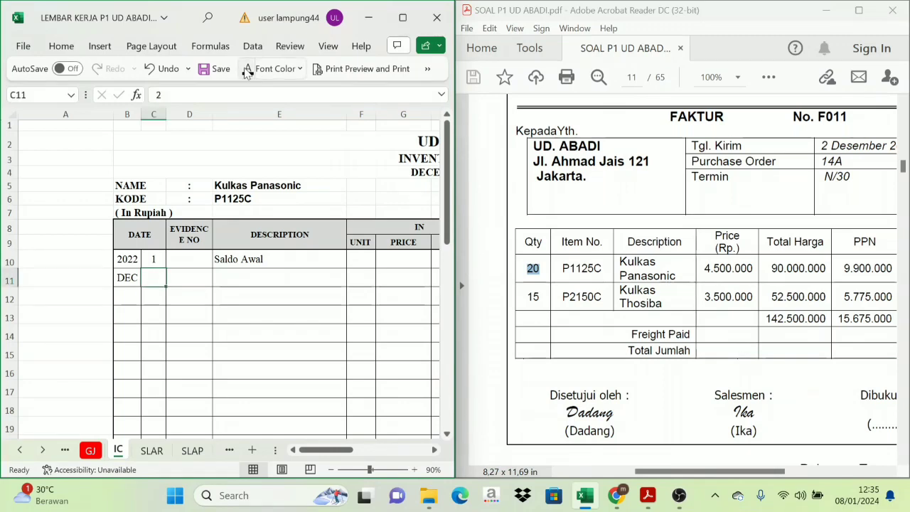
key(Tab)
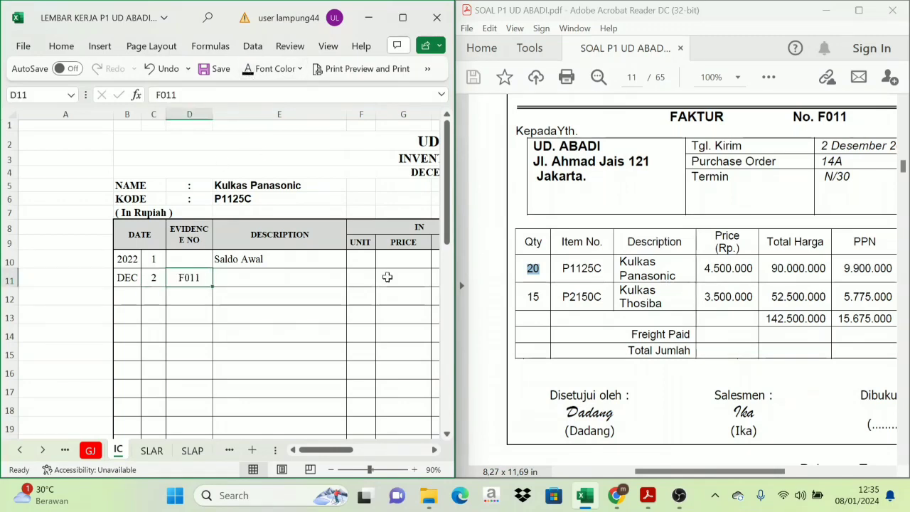
click(241, 288)
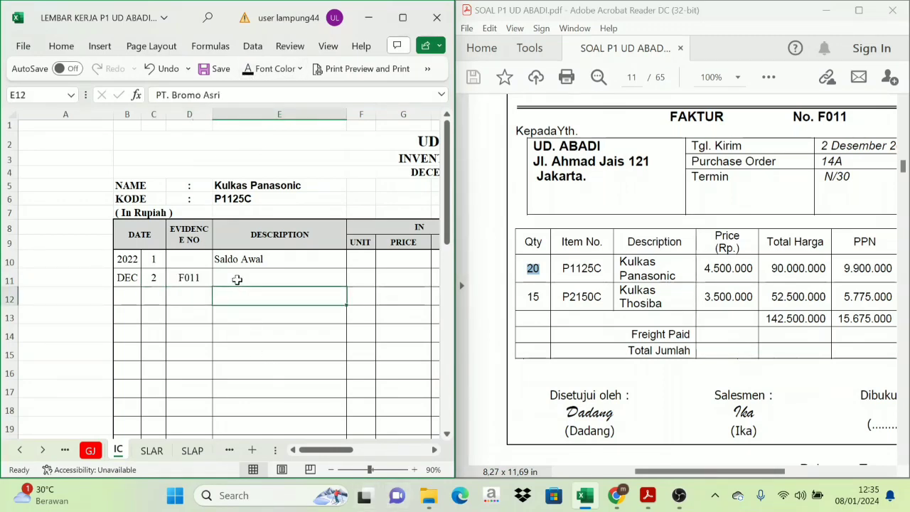
click(239, 278)
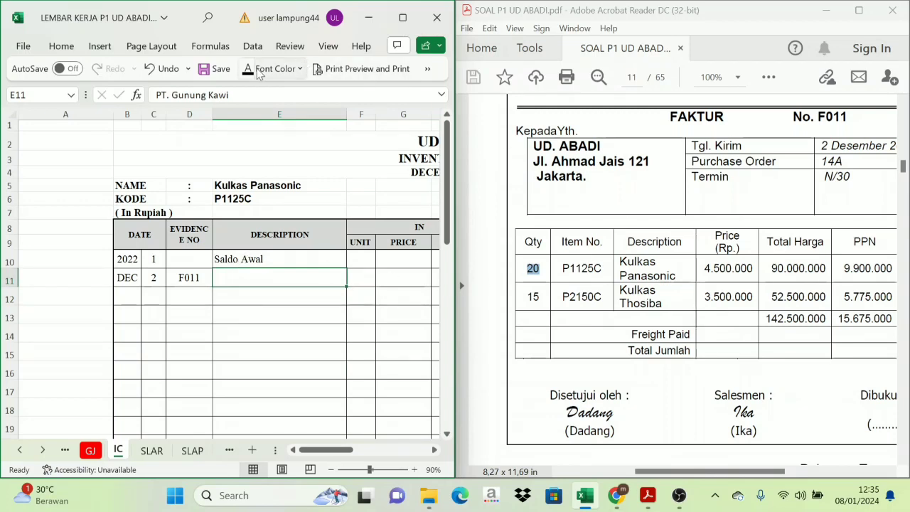
Step: Show the PT. Gunung Kawi purchase in the card's IN section in black font: 20 units, price 4.500.000, total =F11*G11
click(433, 450)
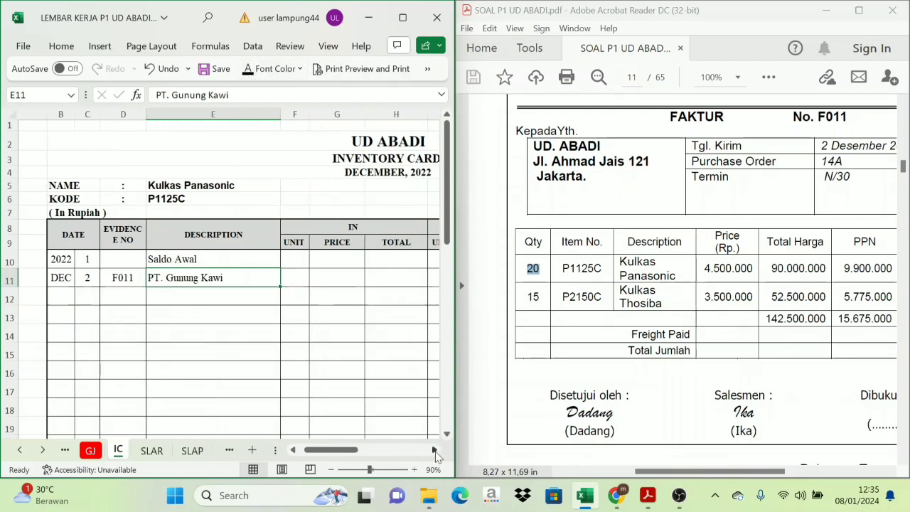
click(434, 450)
drag(388, 450, 351, 465)
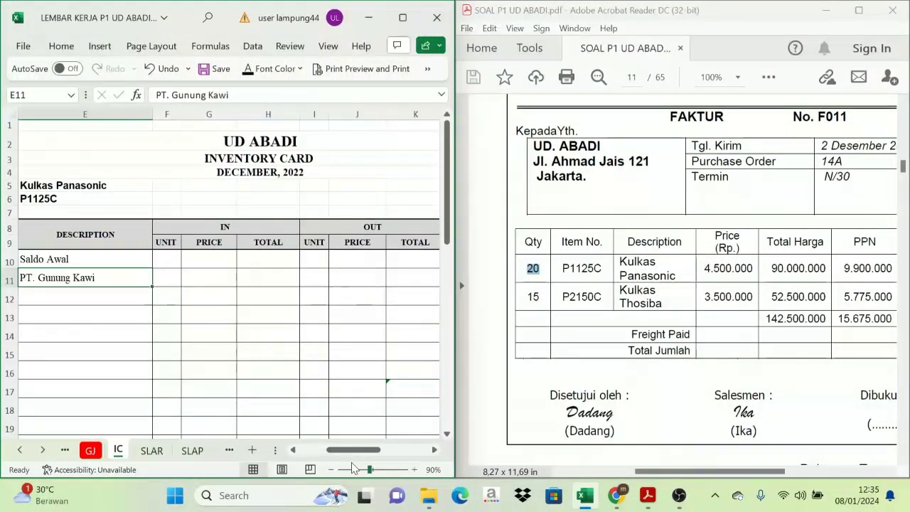
click(167, 277)
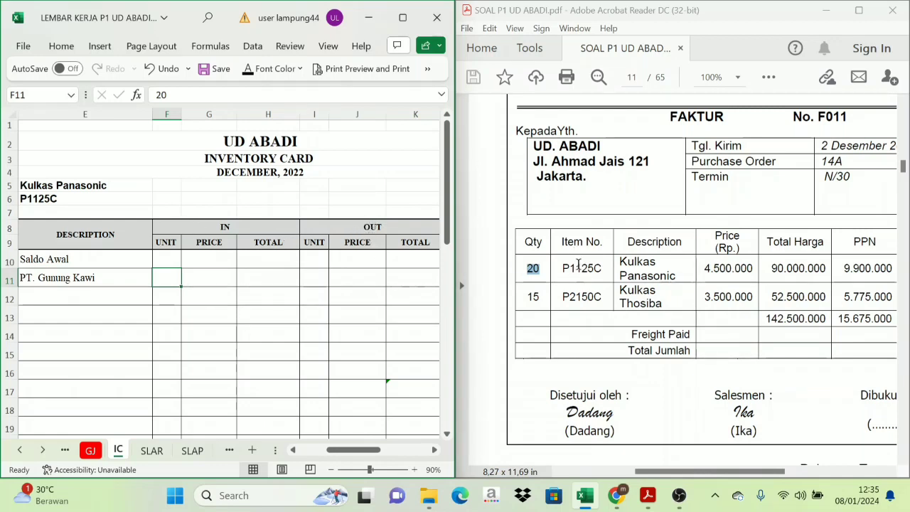
click(197, 227)
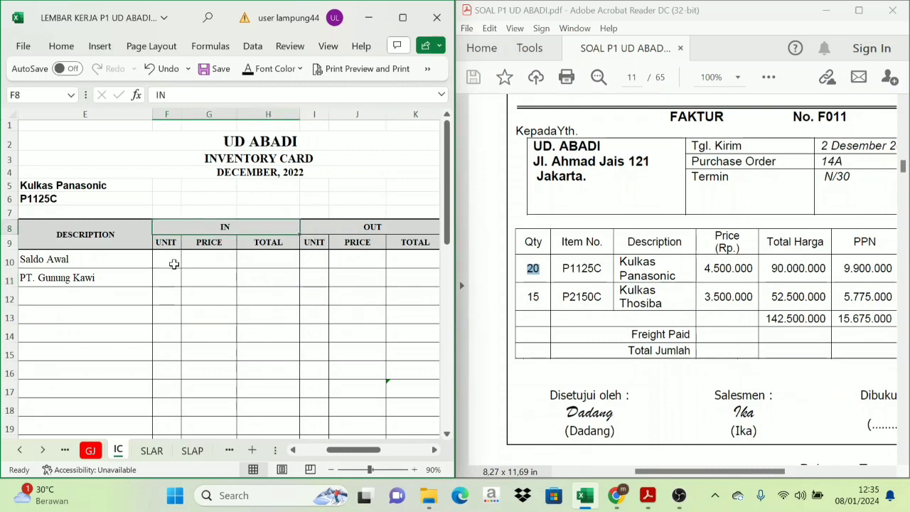
click(165, 280)
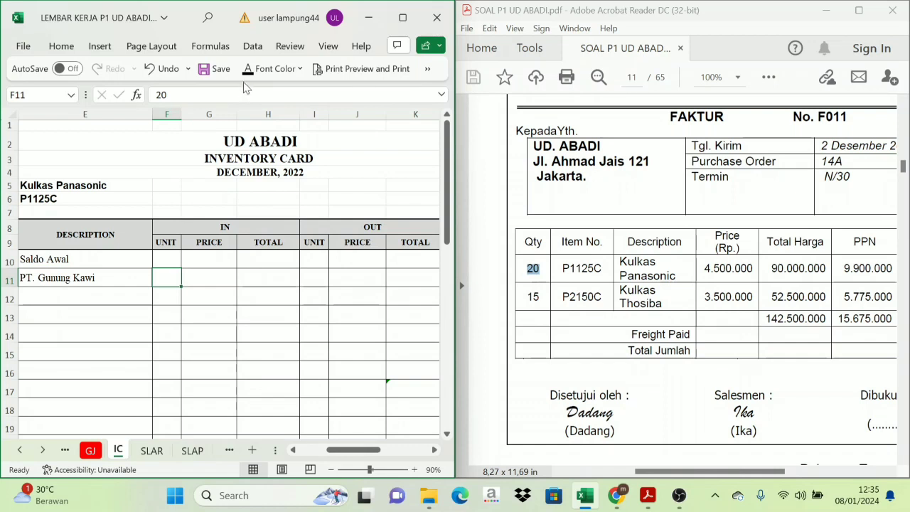
click(213, 275)
text(4500000)
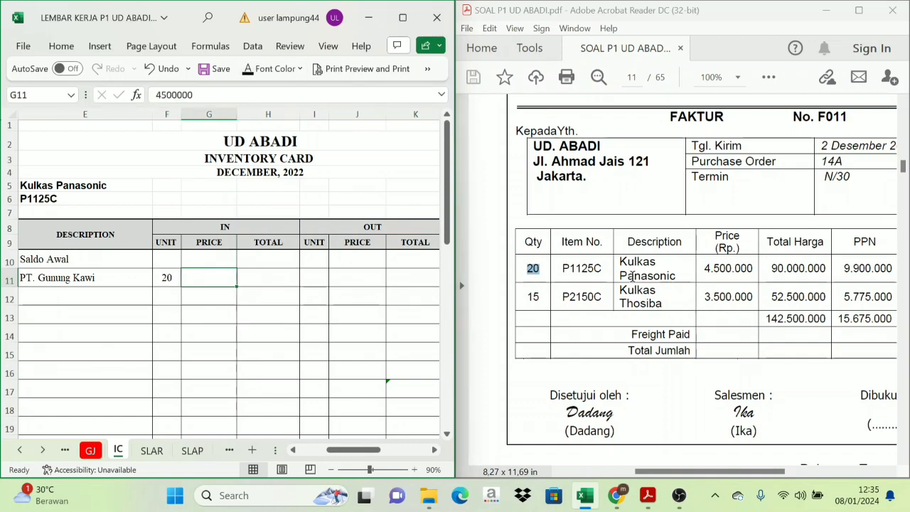
key(ctrl+Return)
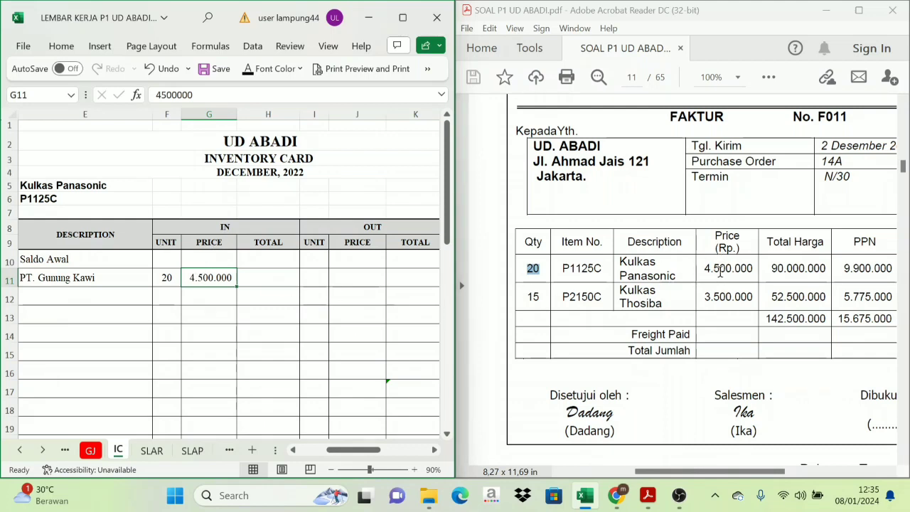
click(276, 283)
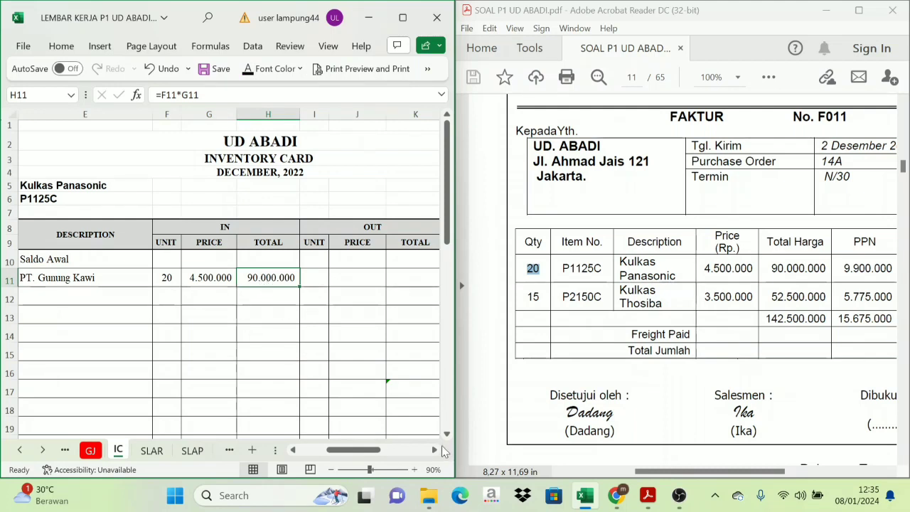
Step: Show the Kulkas Panasonic balance after the purchase as 90 units in black font
click(433, 452)
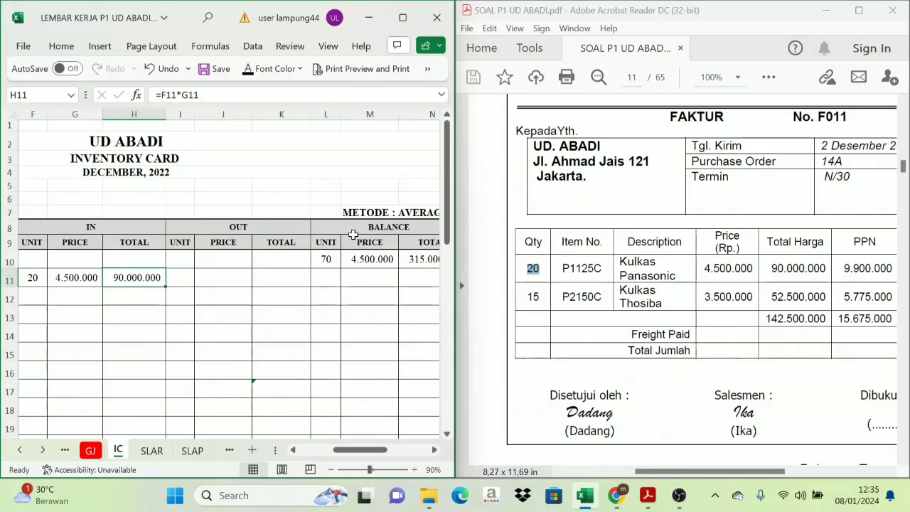
click(374, 227)
click(327, 282)
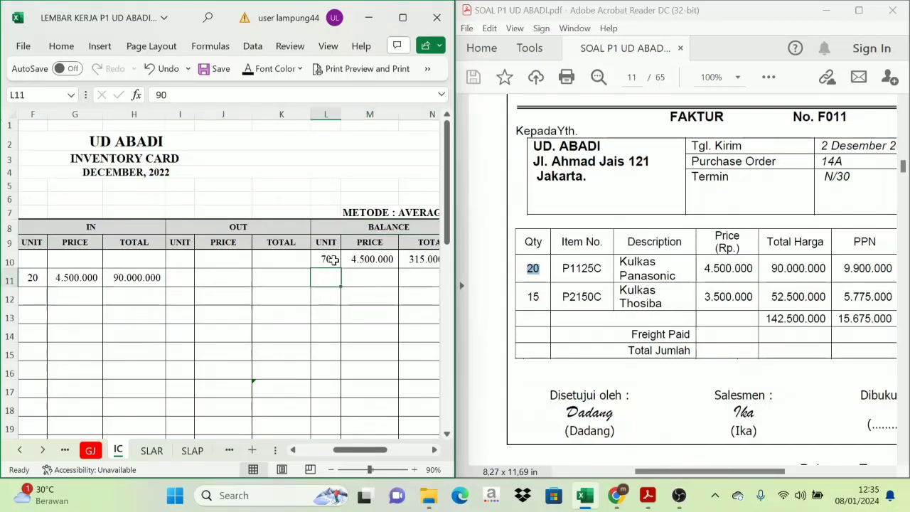
click(326, 260)
click(322, 276)
click(28, 279)
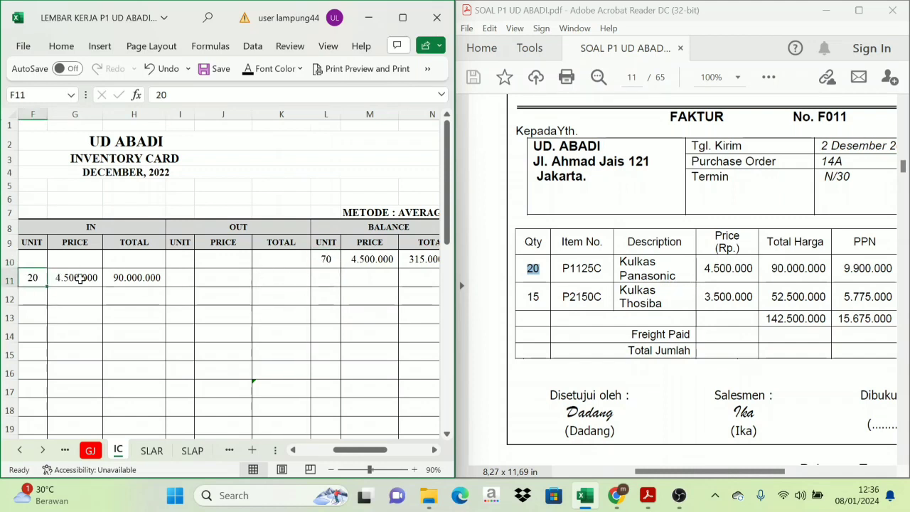
click(330, 278)
click(248, 70)
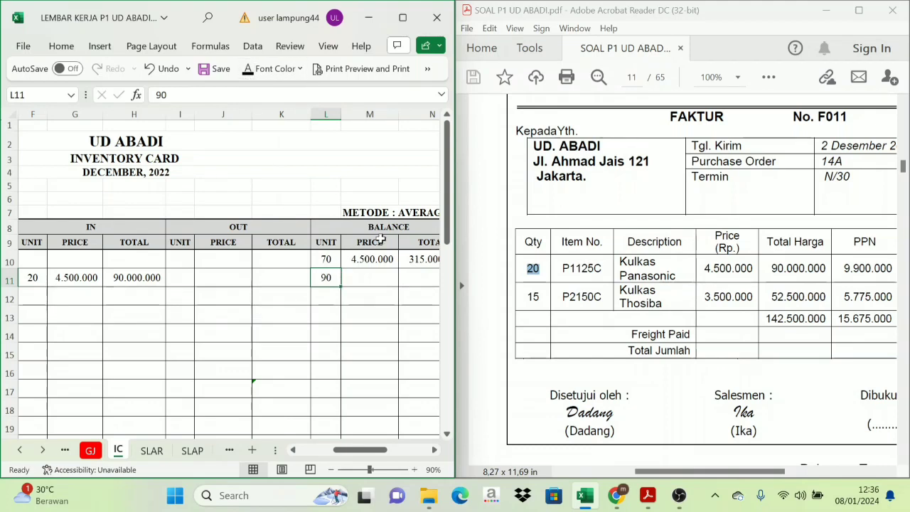
Step: Show the Kulkas Panasonic balance price of 4.500.000 and total =L11*M11 in black font, comparing the opening and purchase prices
click(370, 259)
click(78, 277)
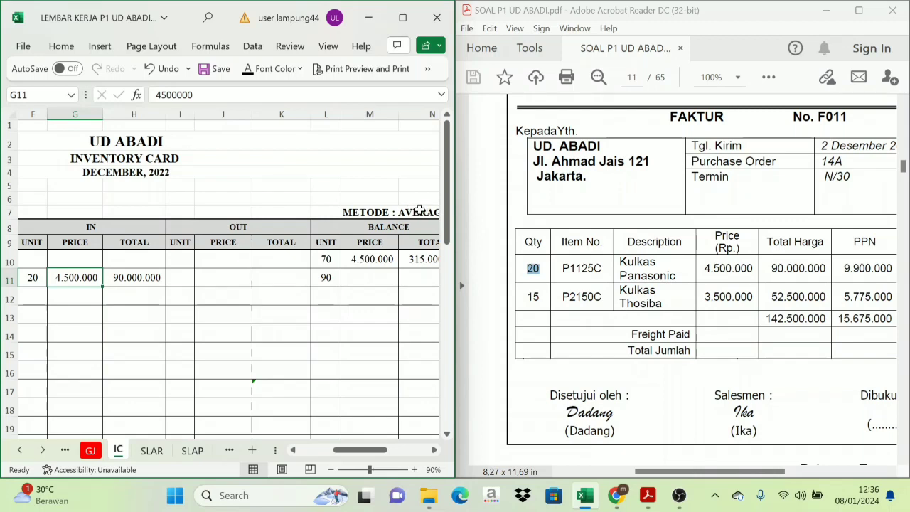
click(354, 259)
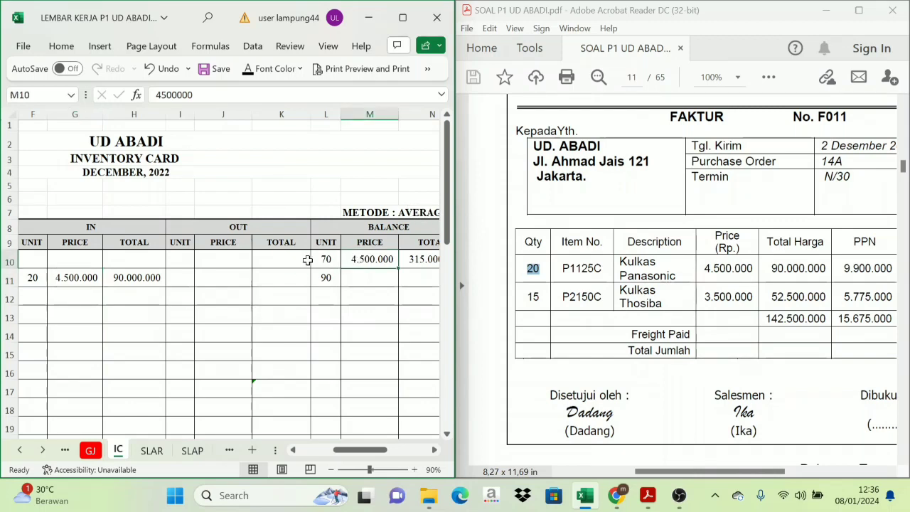
click(87, 277)
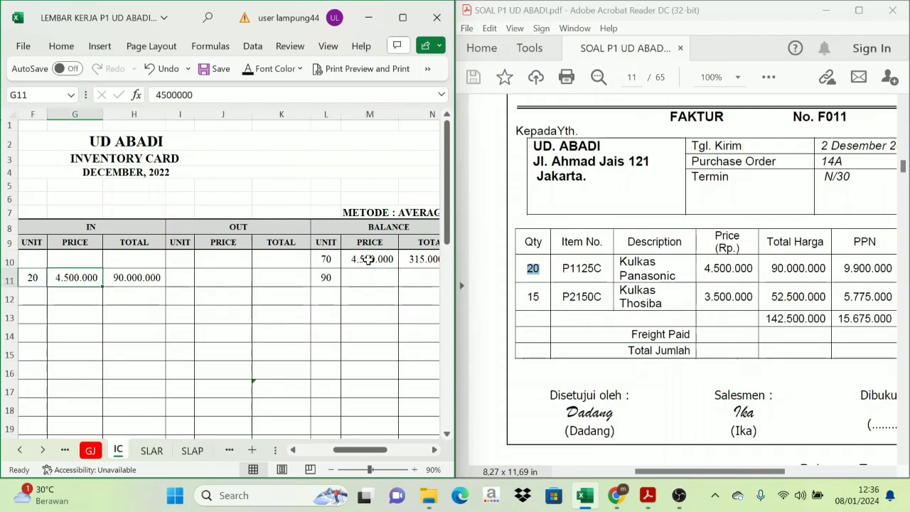
click(372, 259)
click(372, 278)
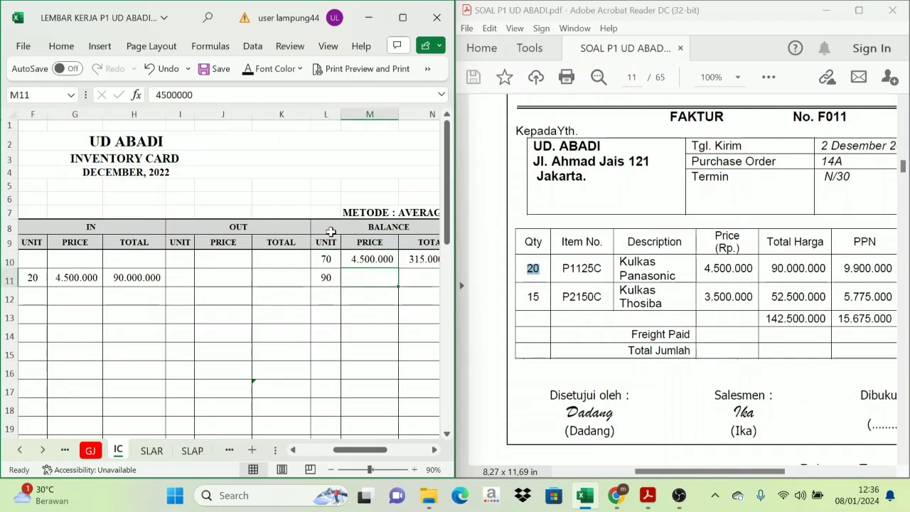
text(4500000)
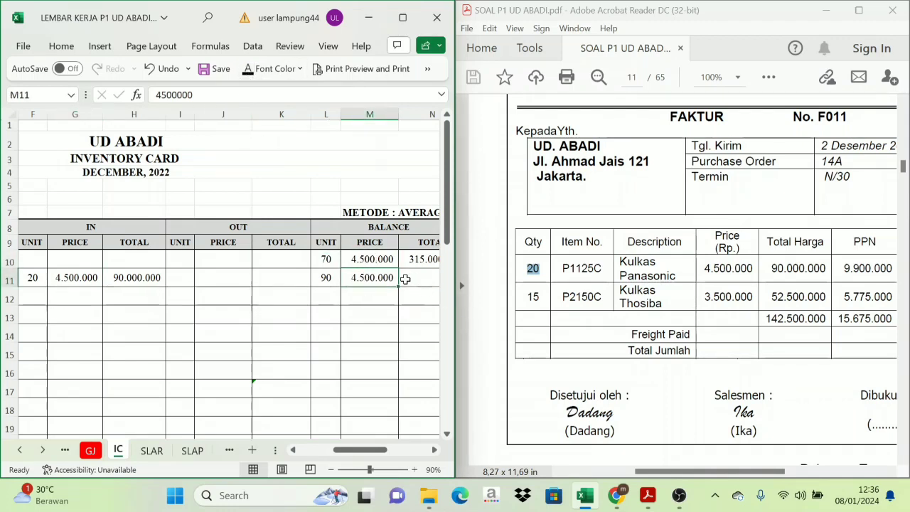
click(435, 450)
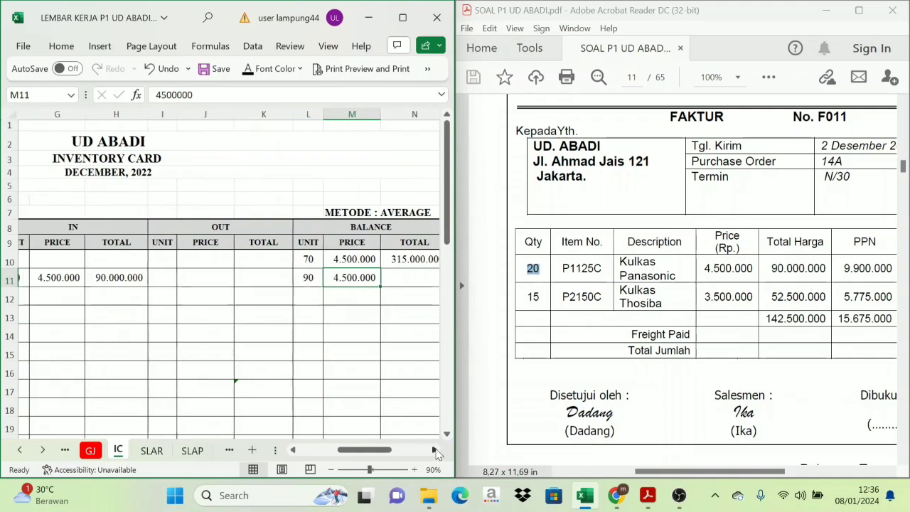
click(394, 277)
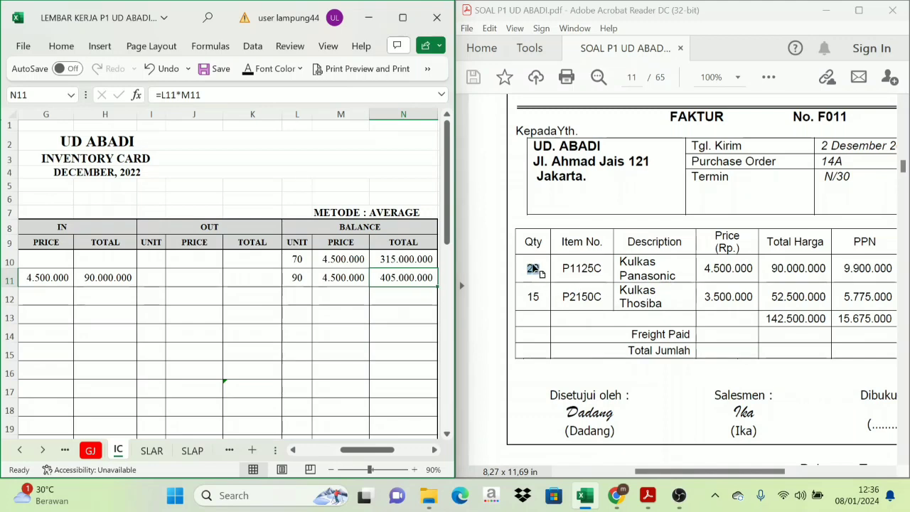
Step: Show the invoice purchase entry on the Kulkas Toshiba card in black font: day 2, evidence F011, description PT. Gunung Kawi
double_click(533, 297)
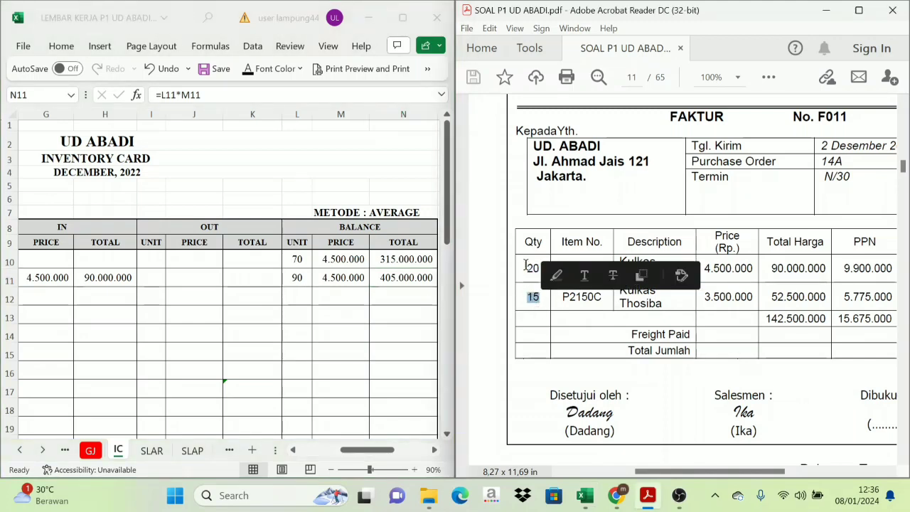
click(585, 244)
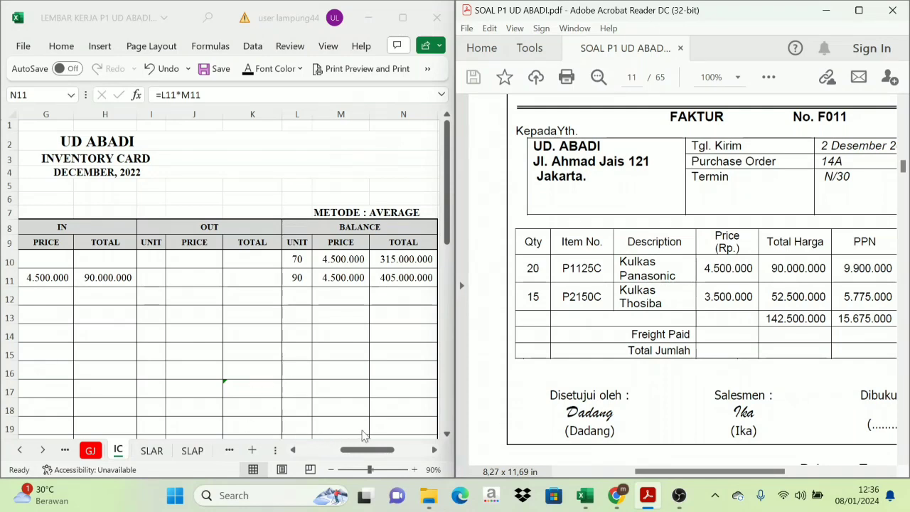
drag(362, 456, 306, 451)
scroll(305, 349, down, 7)
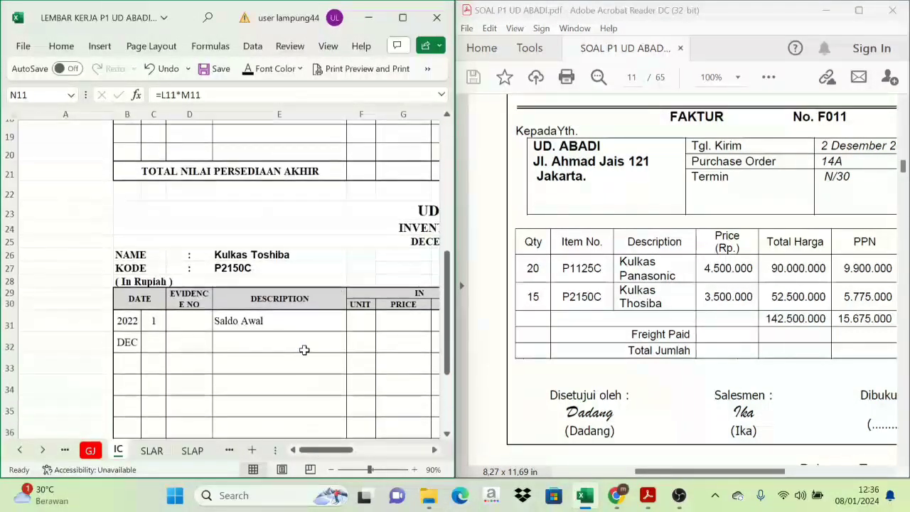
scroll(301, 350, down, 2)
drag(152, 228, 285, 231)
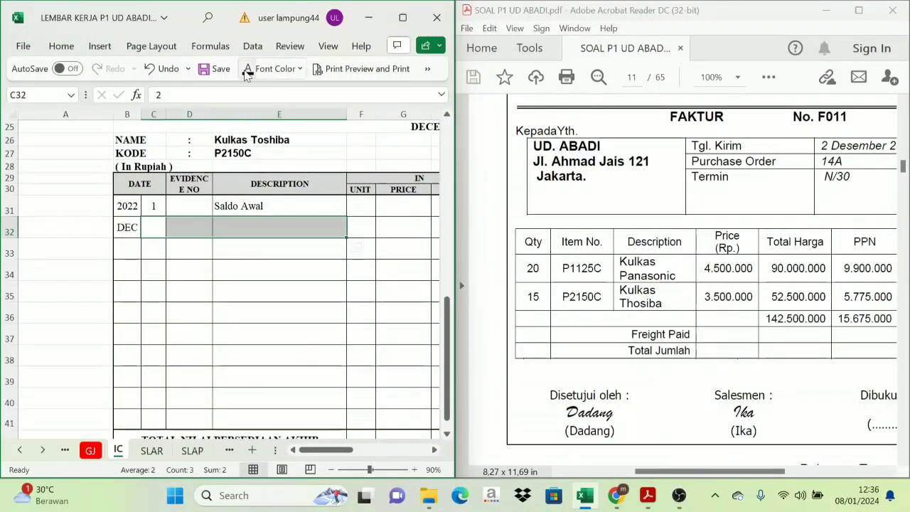
click(433, 449)
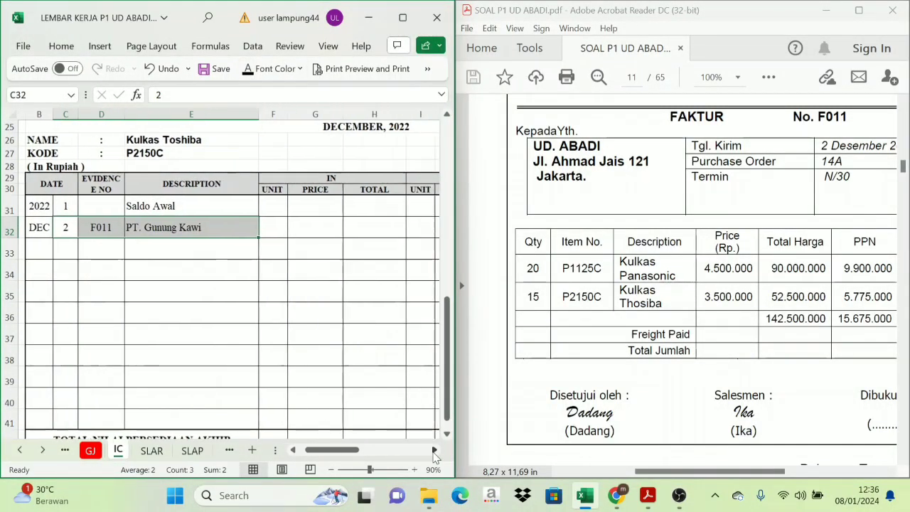
click(157, 224)
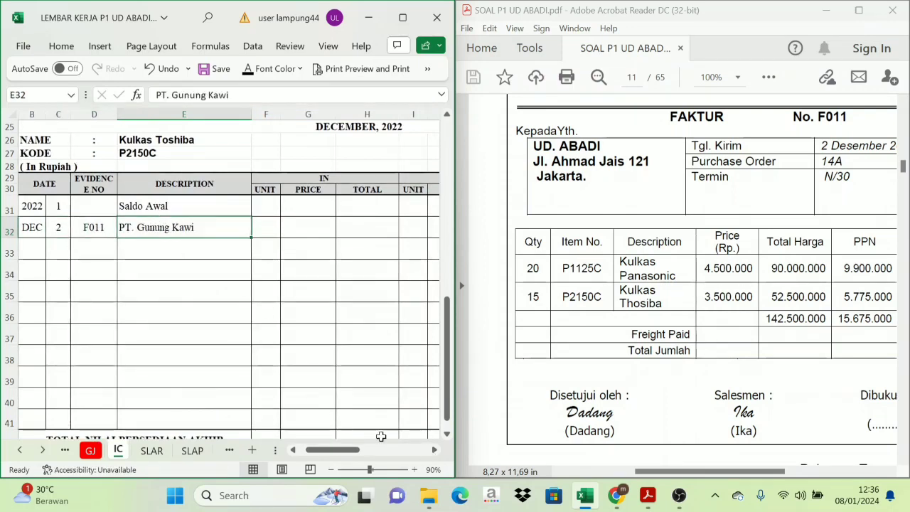
Step: Show the Kulkas Toshiba purchase in the card's IN section in black font: 15 units, price 3.500.000, total =F32*G32
click(327, 182)
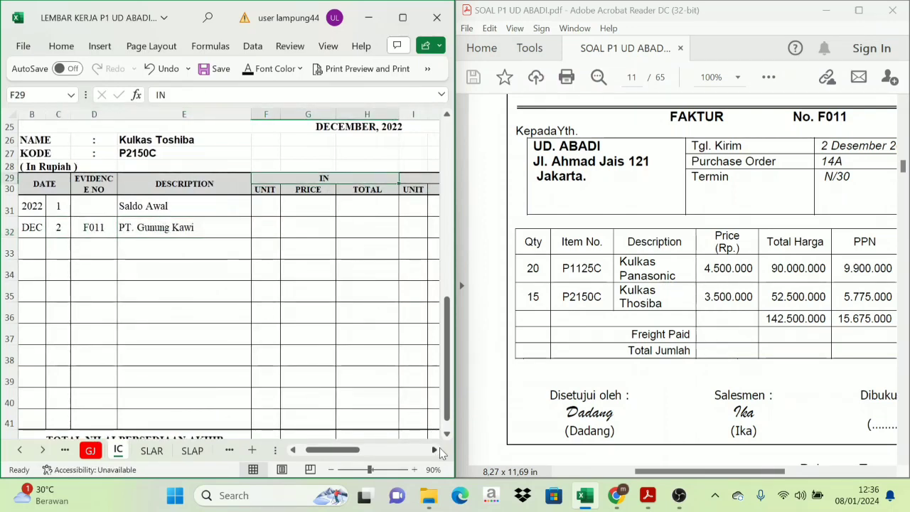
click(435, 450)
click(436, 450)
scroll(437, 450, right, 5)
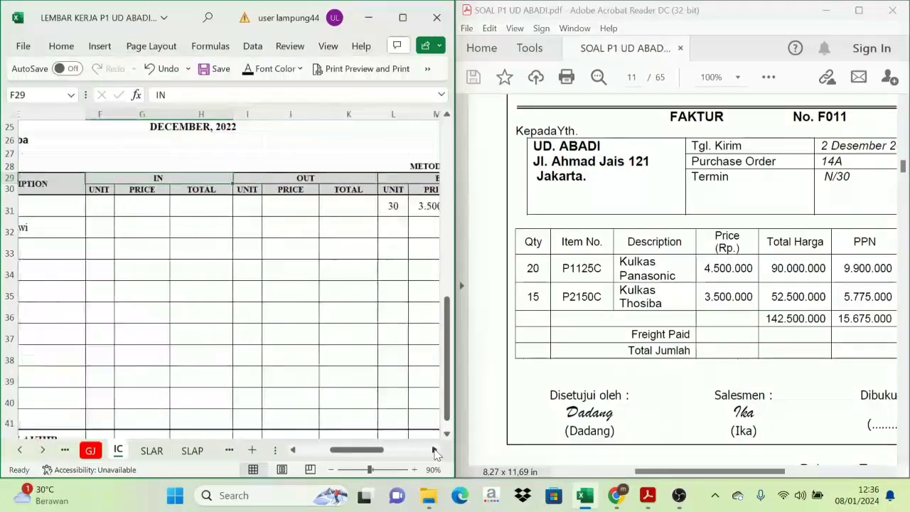
click(293, 450)
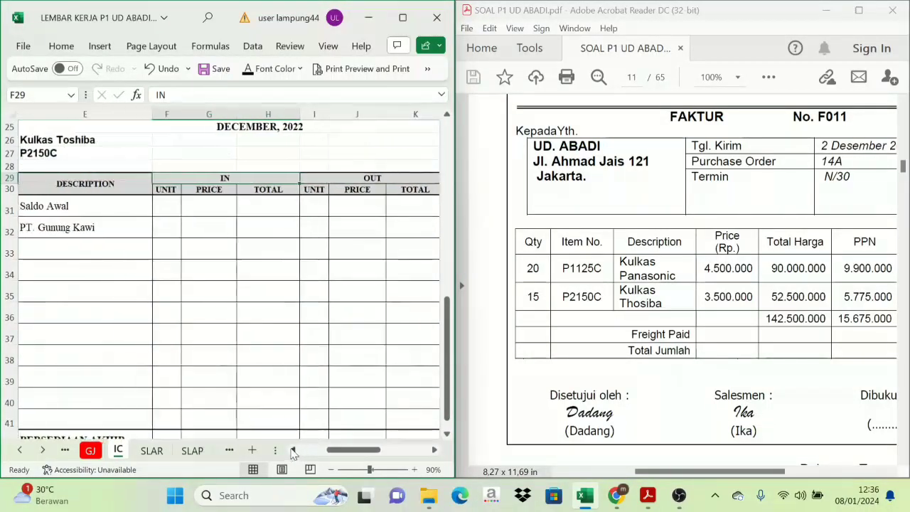
click(167, 226)
text(15)
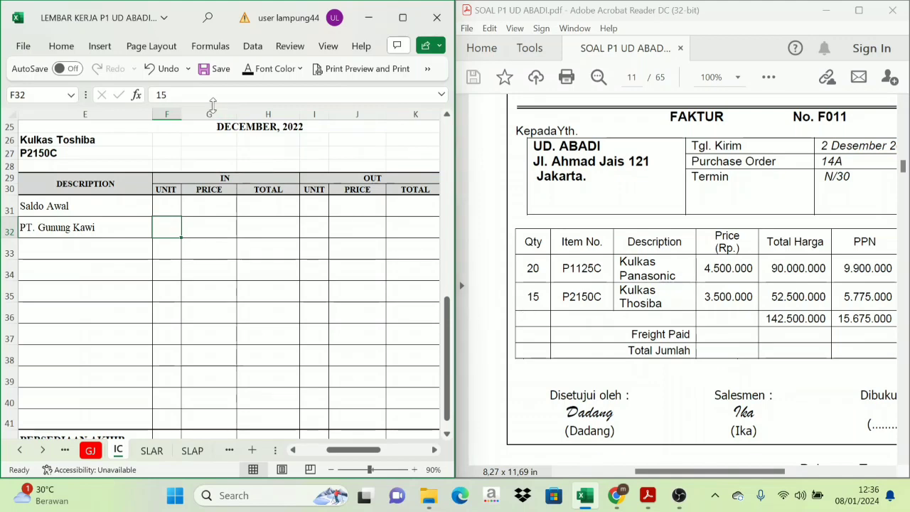
click(201, 223)
text(3500000)
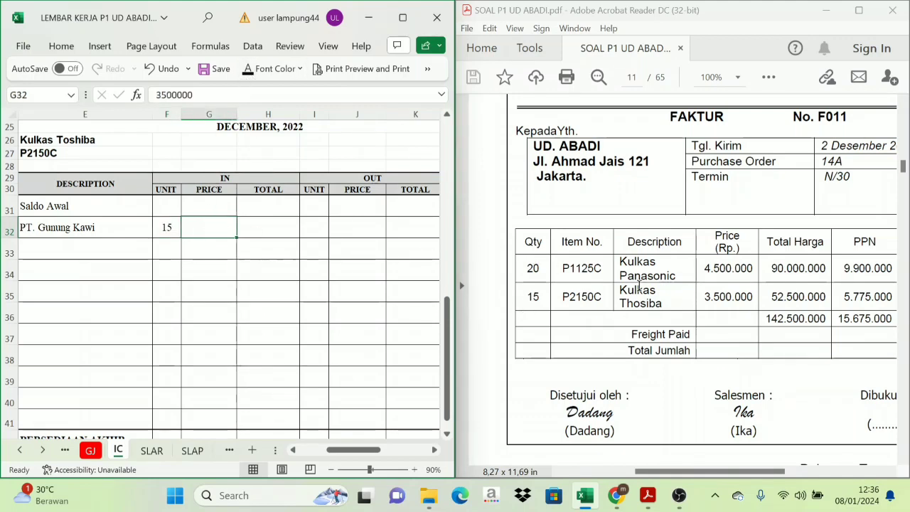
click(270, 227)
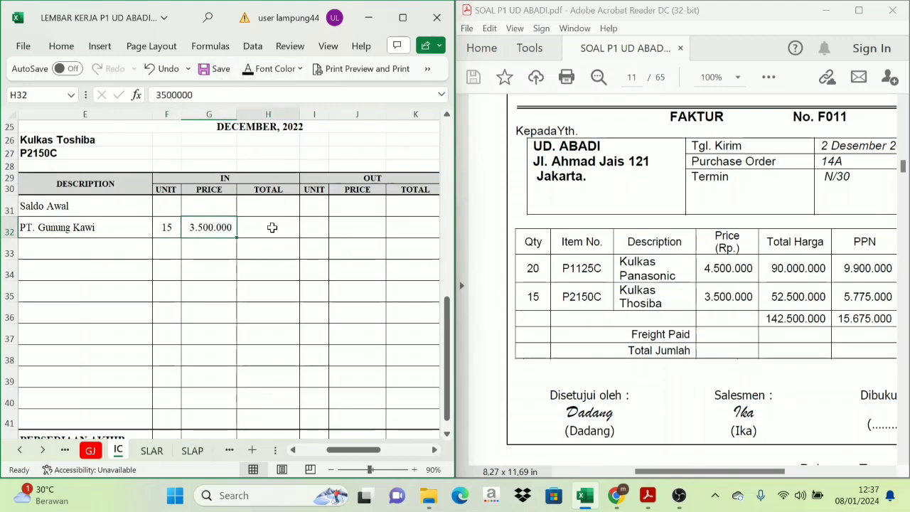
text(=F32*G32)
key(ctrl+Return)
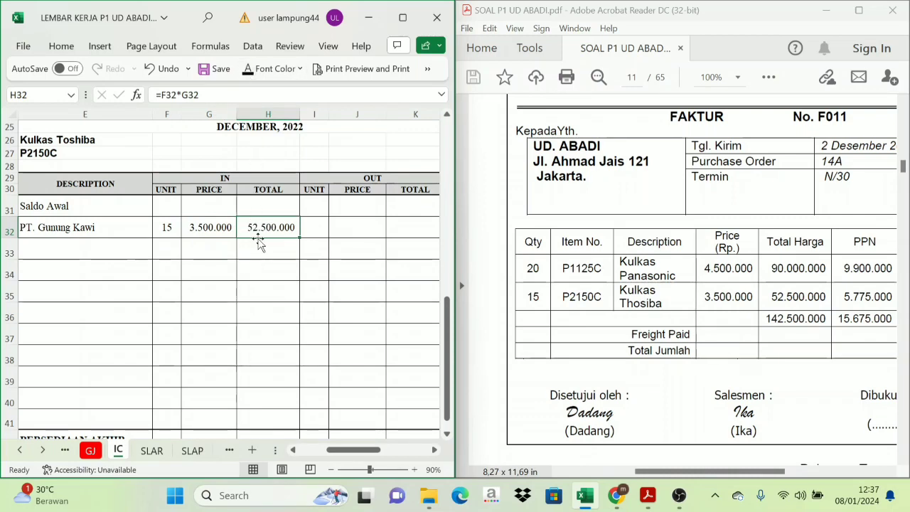
Step: Show the Kulkas Toshiba balance after the purchase in black font: 45 units at a price of 3.500.000
click(435, 450)
click(434, 450)
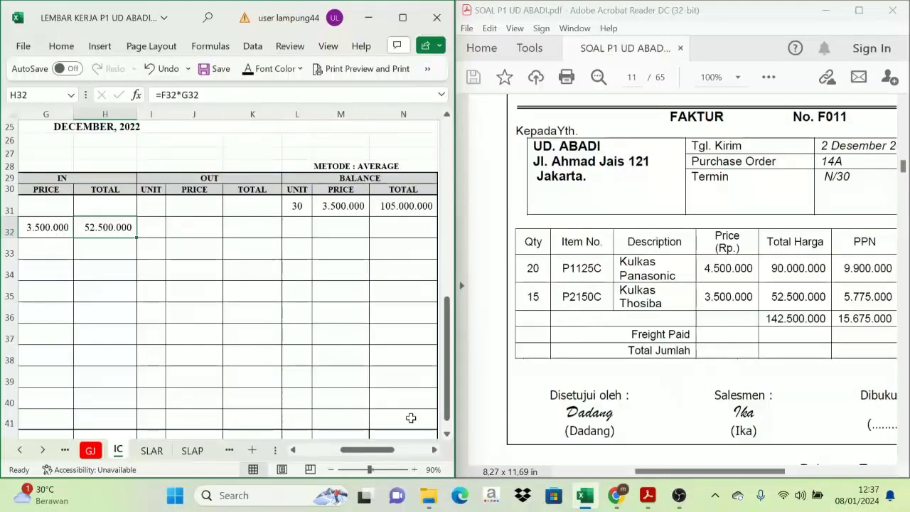
click(361, 179)
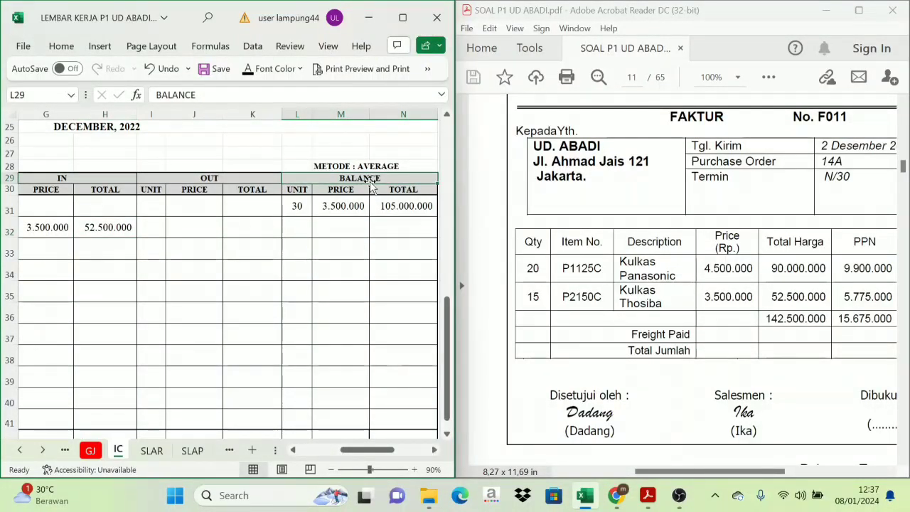
click(304, 225)
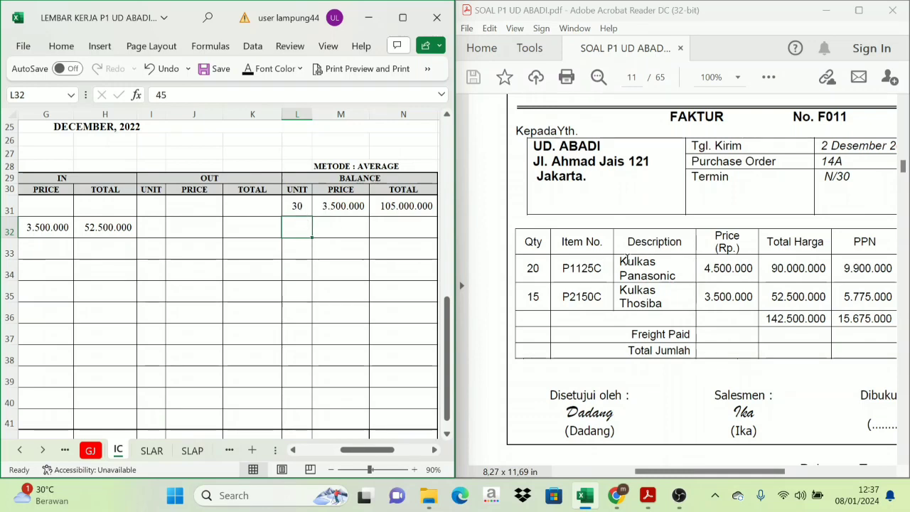
click(248, 68)
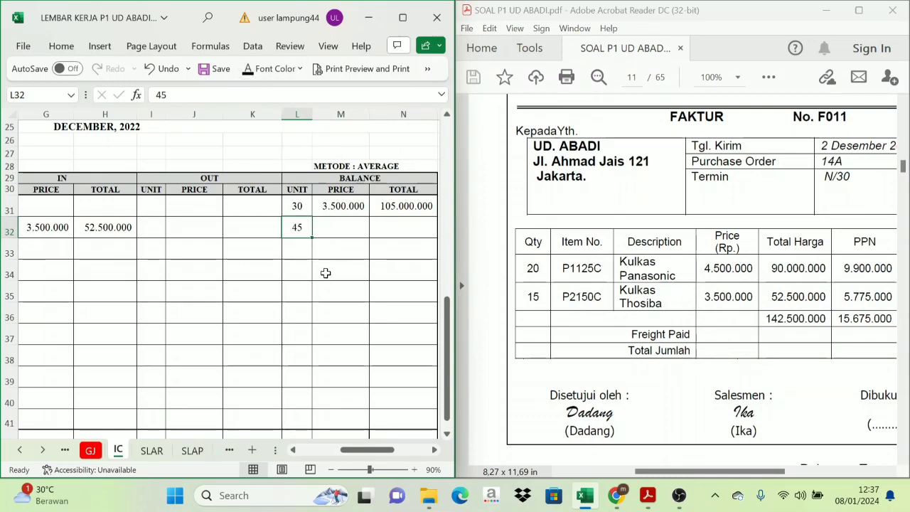
click(329, 234)
click(248, 71)
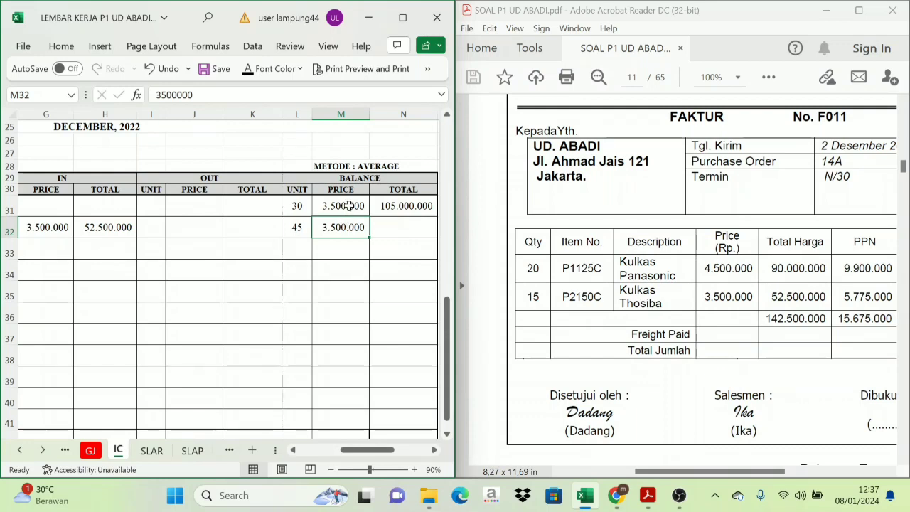
Step: Compare the Kulkas Toshiba opening and purchase prices and show the balance total =L32*M32 in black font
click(331, 210)
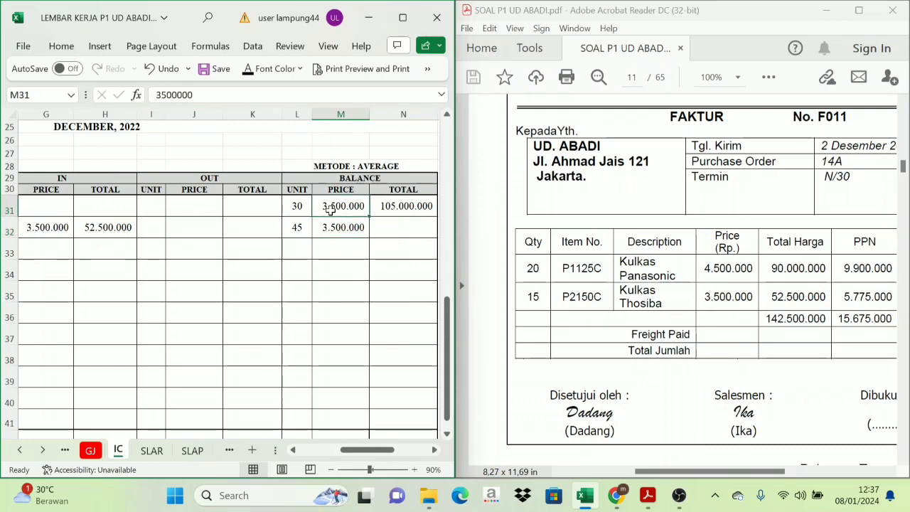
click(43, 227)
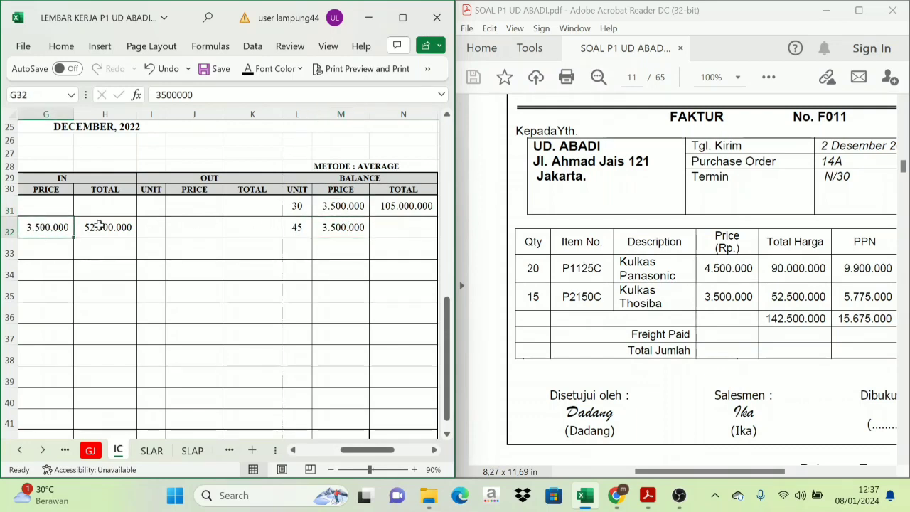
click(338, 222)
click(396, 226)
text(=L32*M32)
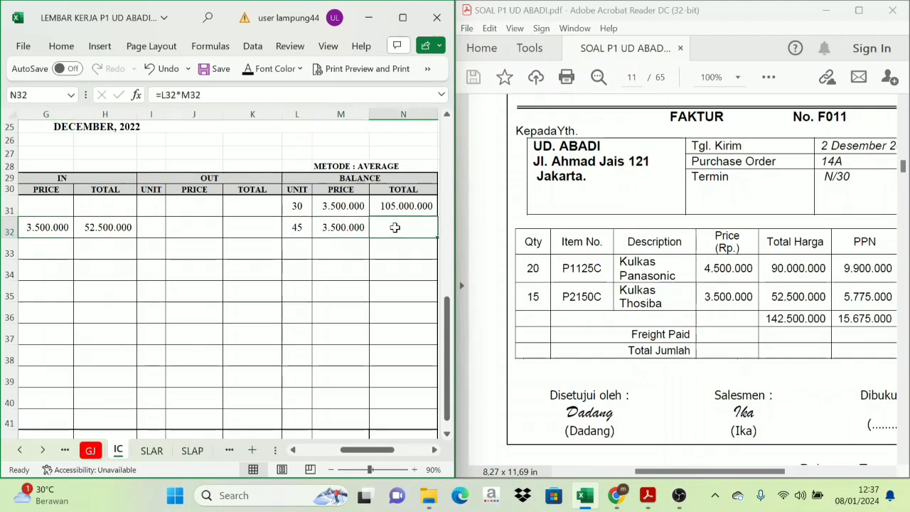
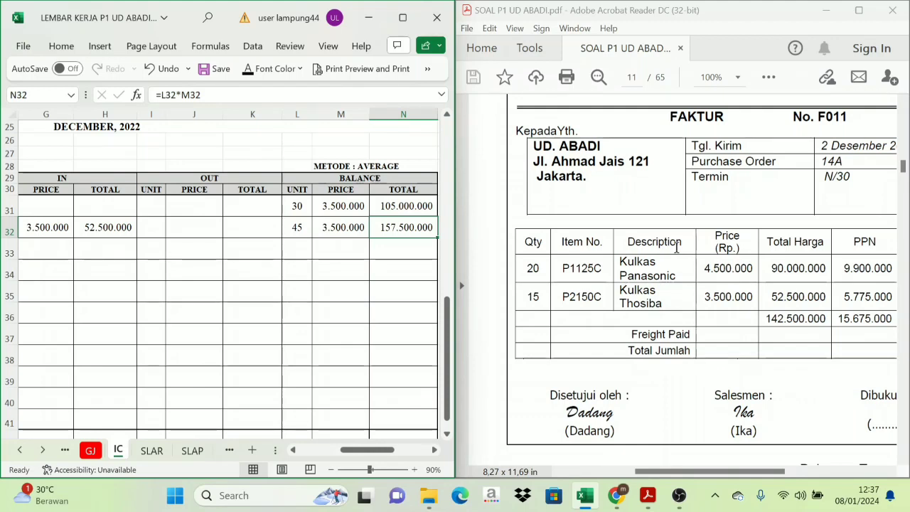
Step: Review invoice F011's entry in the purchase journal, examining the freight paid and account payable columns
scroll(661, 220, up, 2)
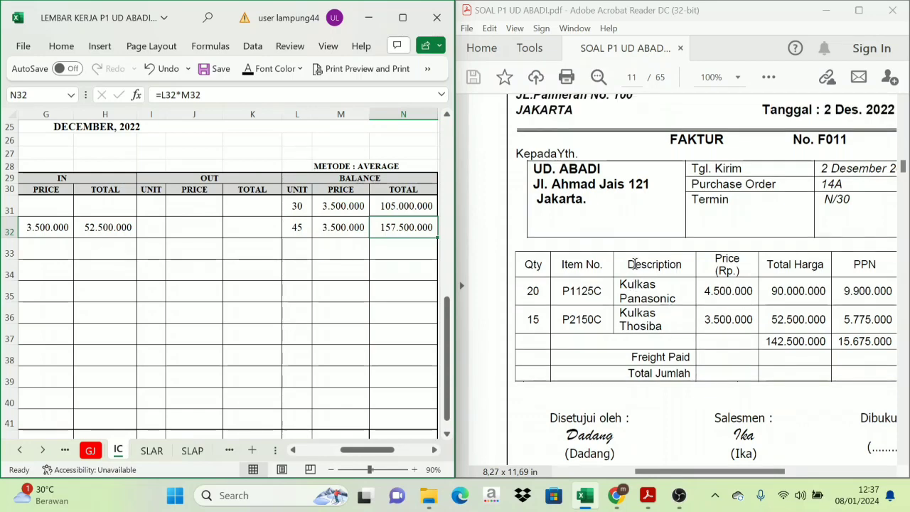
click(20, 450)
click(20, 450)
click(125, 450)
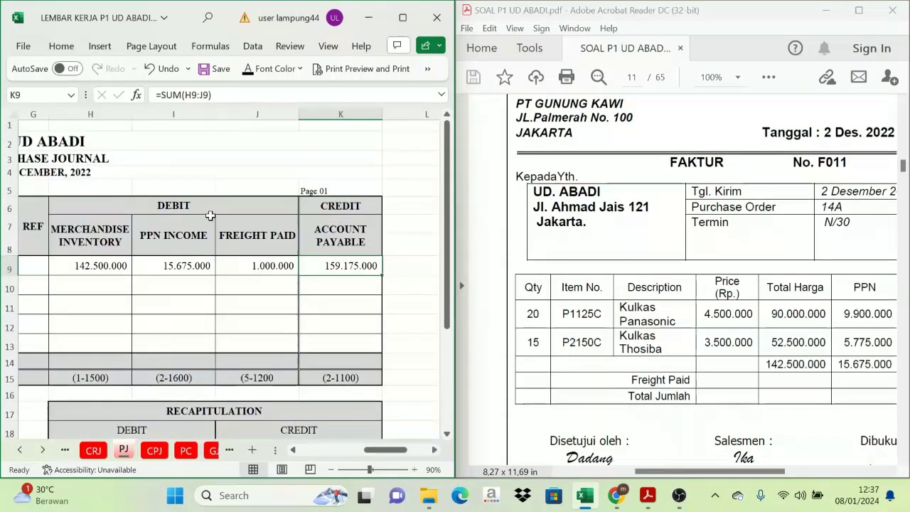
click(261, 366)
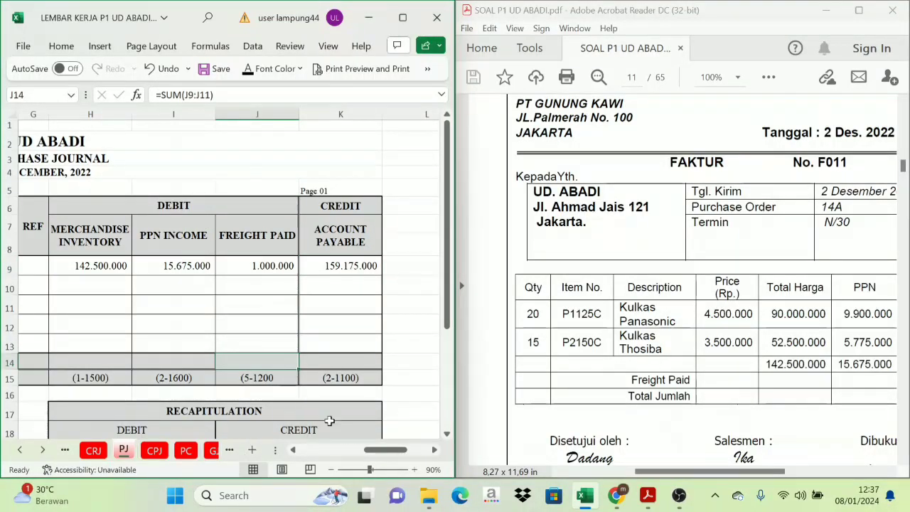
mouse_move(378, 450)
mouse_down()
mouse_move(366, 453)
mouse_move(376, 465)
mouse_move(377, 432)
mouse_up()
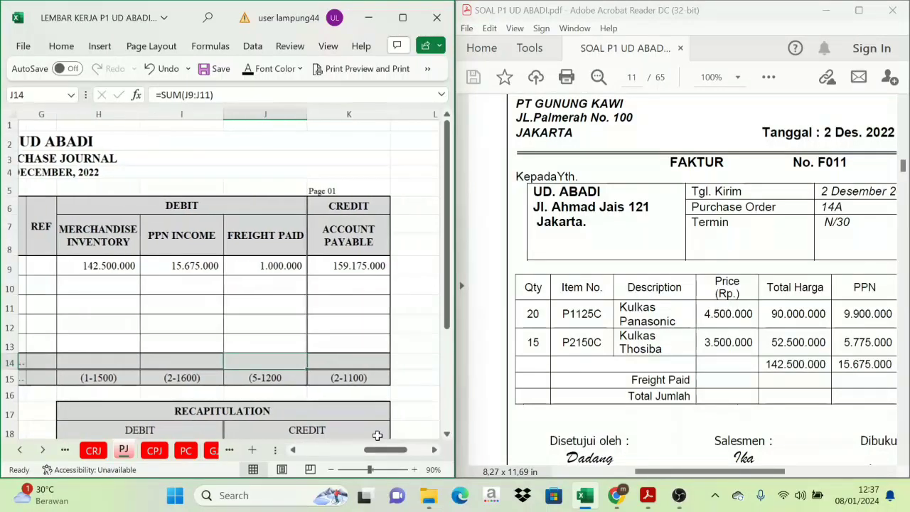
click(335, 262)
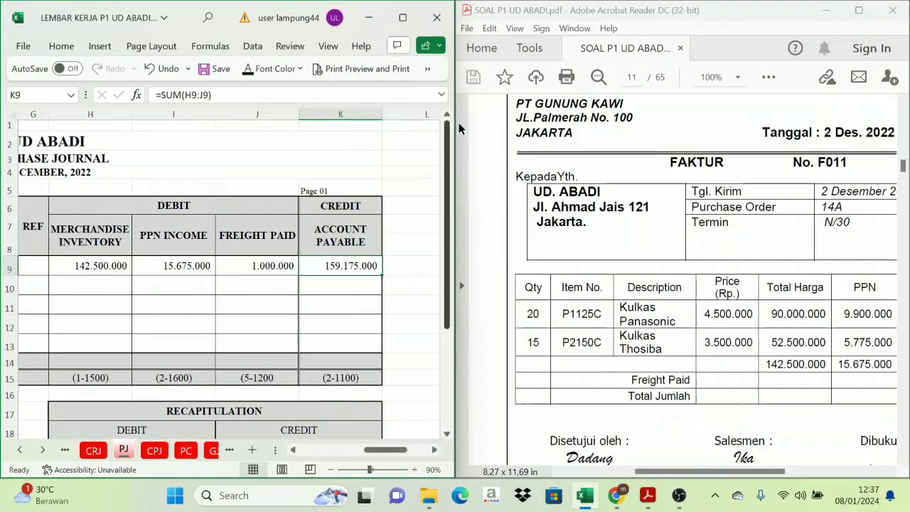
Step: Check the purchase journal posting for PT Gunung Kawi in the accounts payable subsidiary ledger on the SLAP sheet
click(43, 449)
click(42, 449)
click(43, 449)
click(42, 449)
click(192, 449)
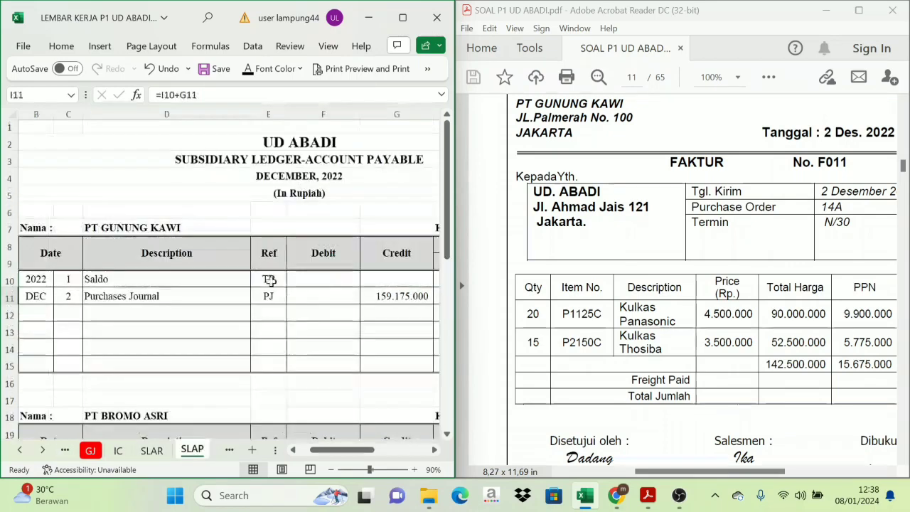
Step: Check PT Gunung Kawi's payable balance columns on the SLAP sheet and the Kulkas Toshiba balance on the IC sheet
click(323, 278)
mouse_move(376, 449)
mouse_down()
mouse_move(350, 453)
mouse_move(364, 450)
mouse_up()
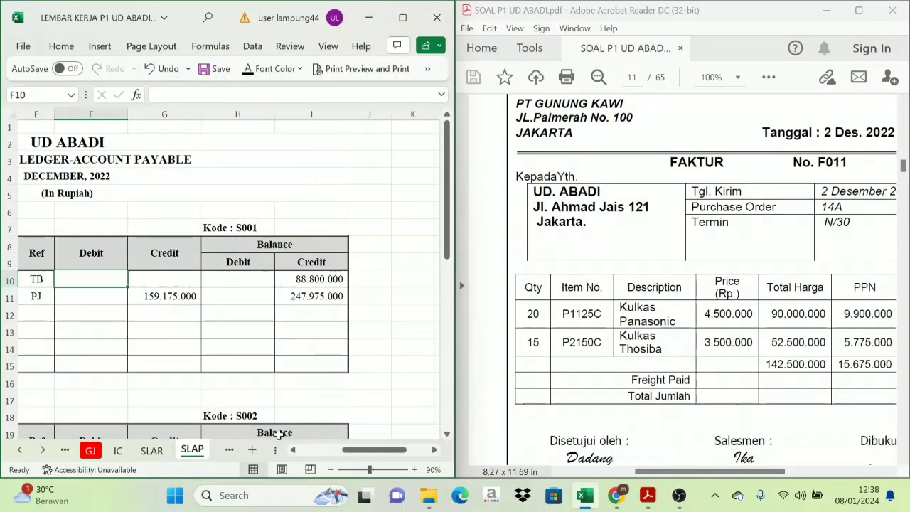
click(119, 452)
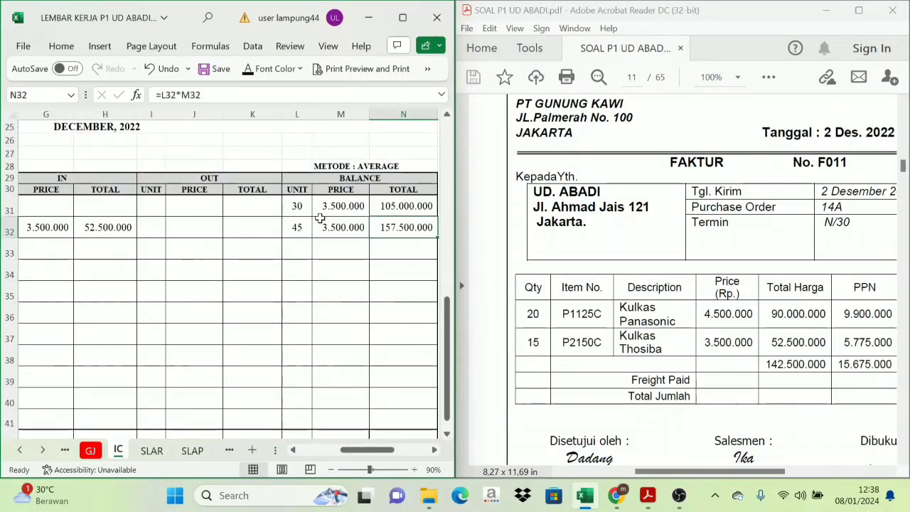
Step: Examine the petty cash voucher V12-1 that follows invoice F011 in the PDF, including its date, payee, amount and description
scroll(639, 257, up, 1)
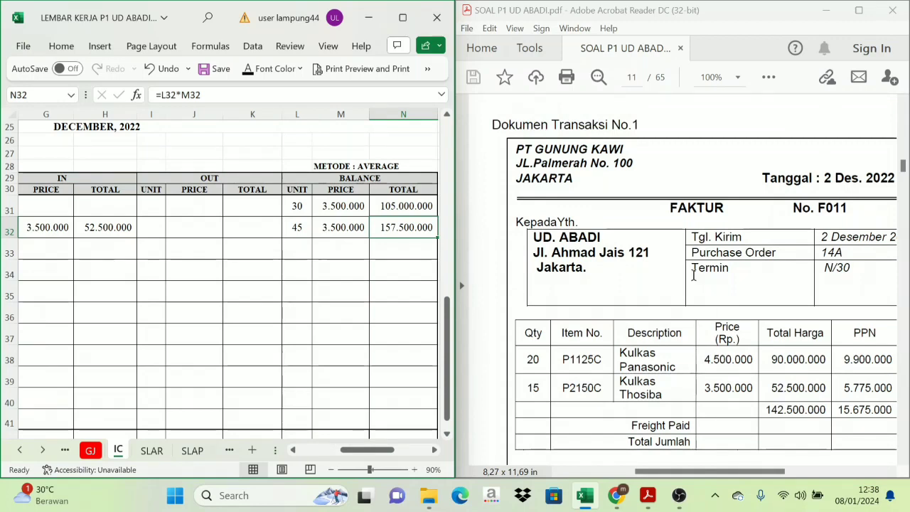
scroll(702, 391, down, 4)
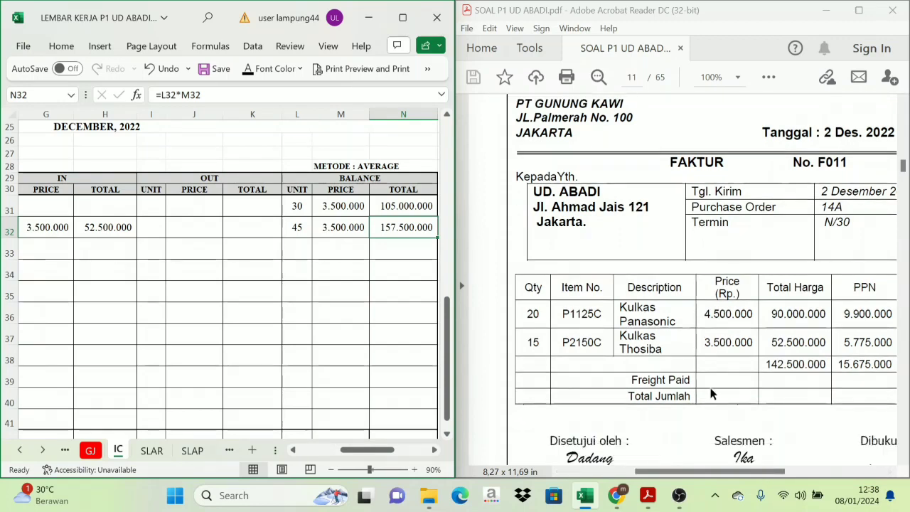
scroll(702, 391, down, 5)
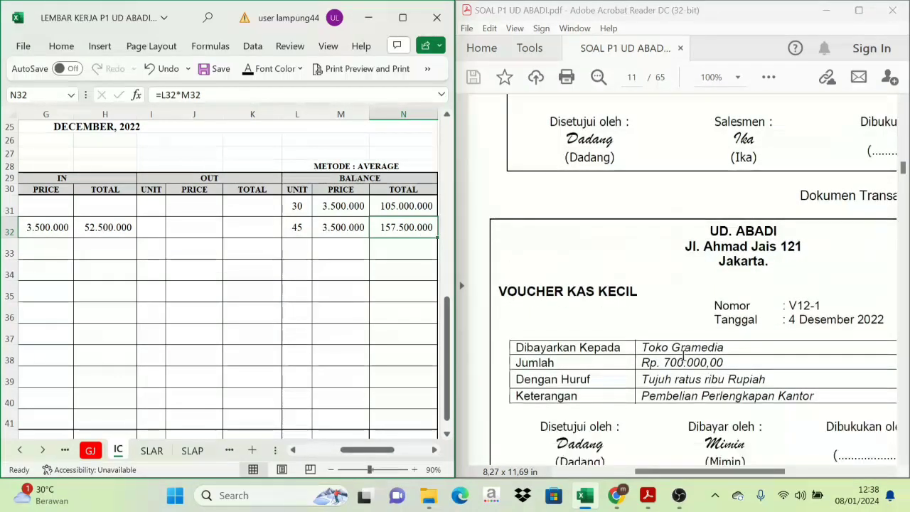
scroll(682, 354, down, 2)
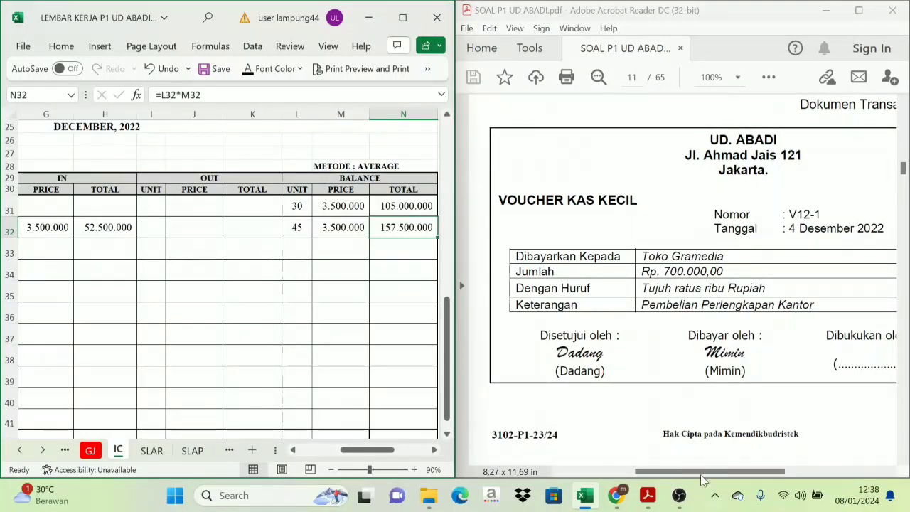
drag(729, 471, 734, 485)
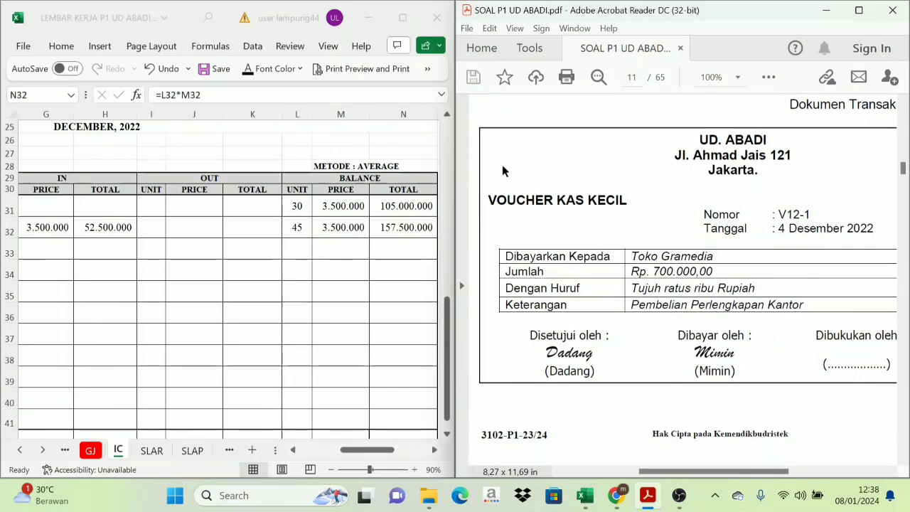
scroll(597, 199, up, 5)
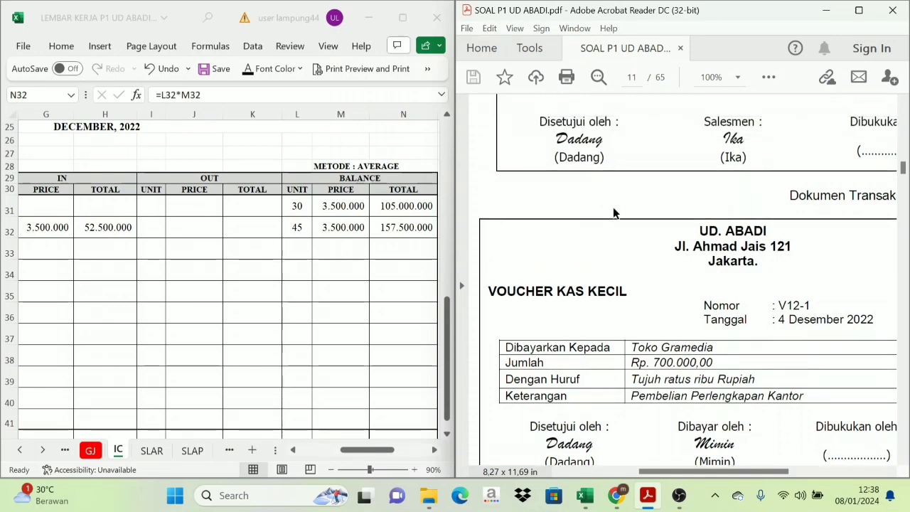
scroll(587, 284, down, 3)
scroll(566, 286, up, 5)
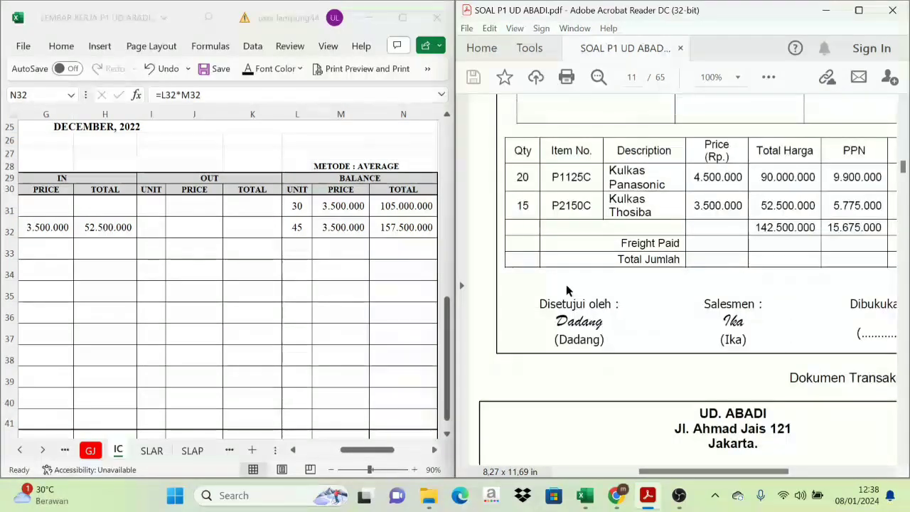
scroll(566, 284, down, 4)
scroll(540, 339, down, 1)
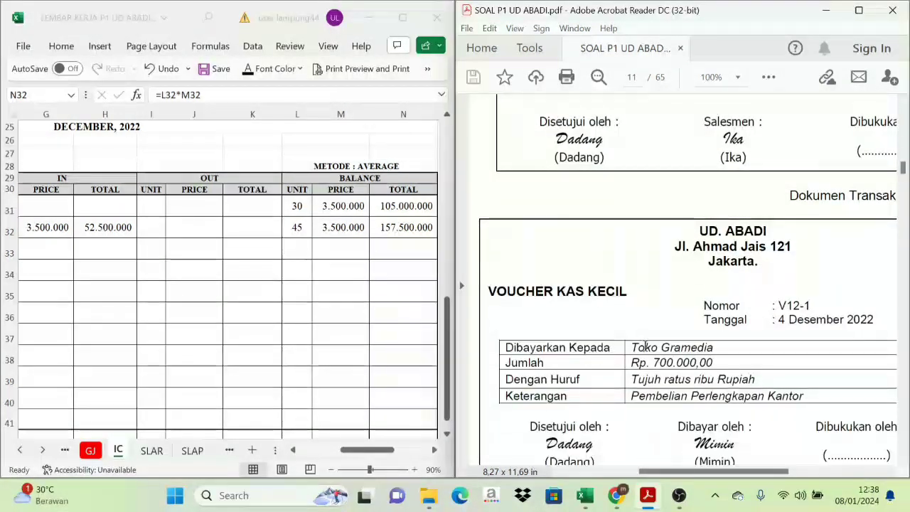
mouse_move(722, 474)
mouse_down()
mouse_move(775, 477)
mouse_move(732, 477)
mouse_up()
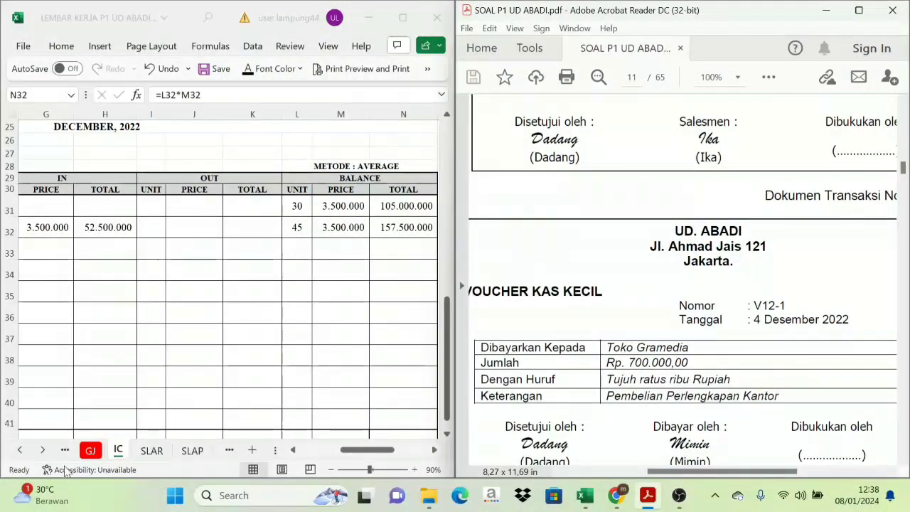
Step: On the PC sheet, show the first petty cash entry's date 4, evidence number V12-1 and description Pembelian Perlengkapan in black font
click(20, 449)
click(19, 449)
click(19, 449)
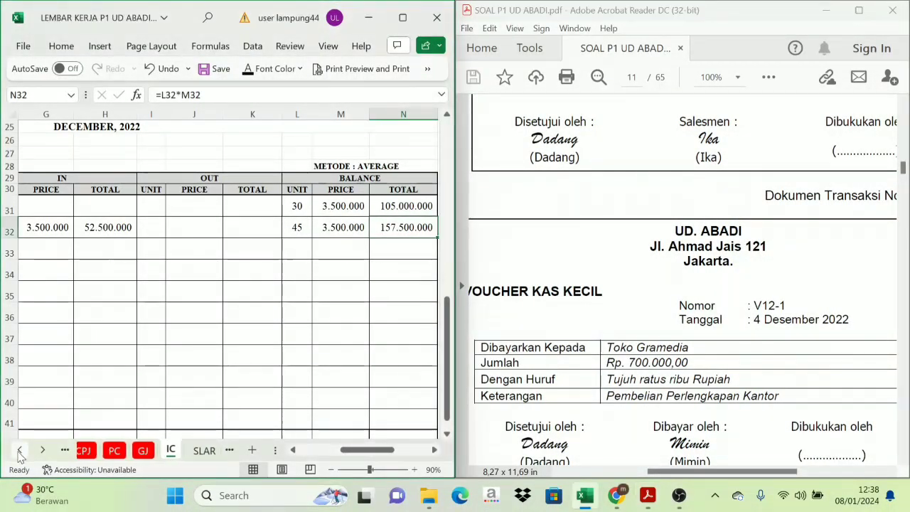
click(20, 449)
click(152, 451)
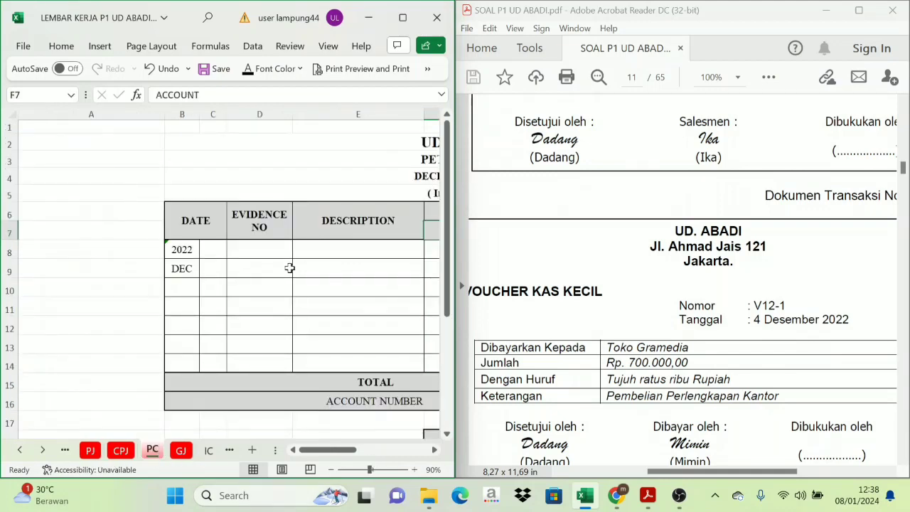
click(205, 248)
text(4	V12-1)
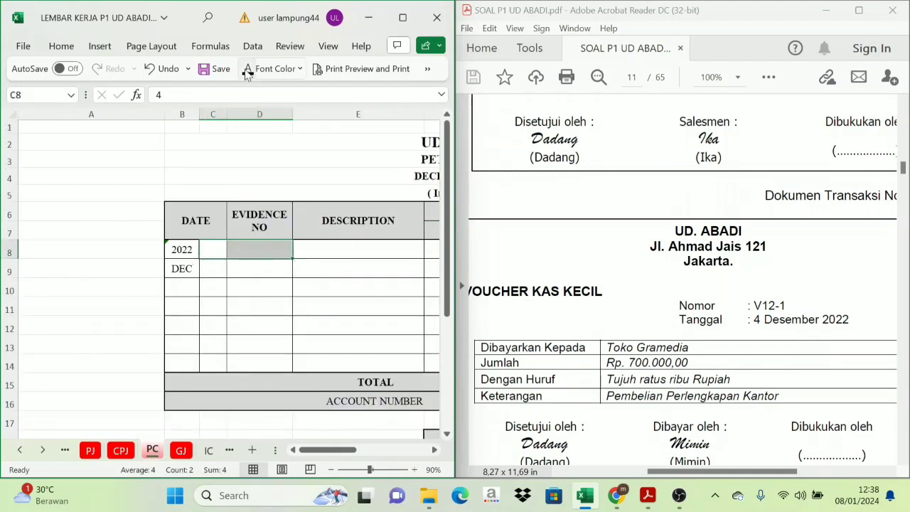
click(649, 274)
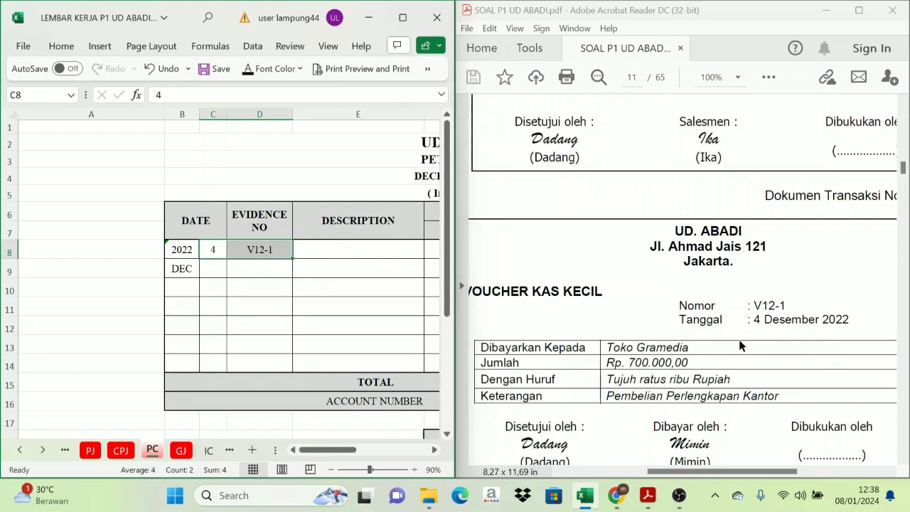
click(353, 248)
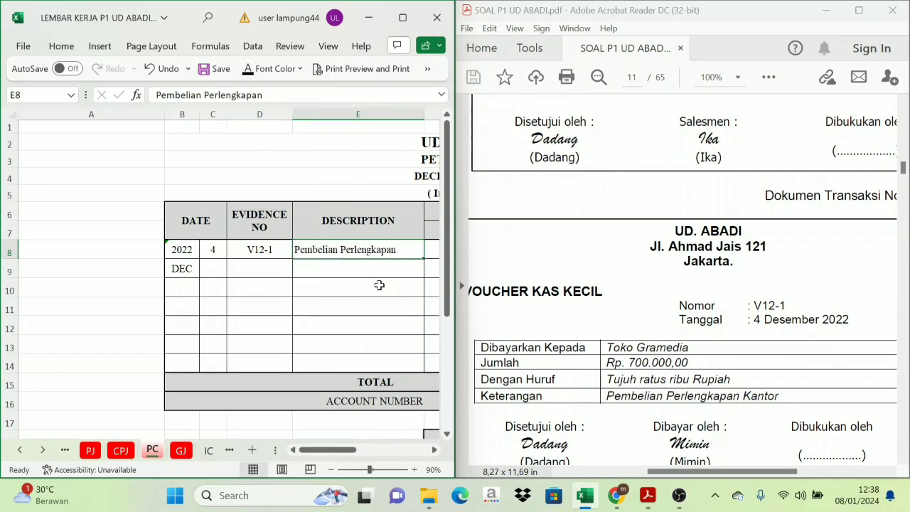
Step: Show voucher V12-1's debit entry in black font: account Store Supplies, account number 1-1600 and total 700.000
click(433, 450)
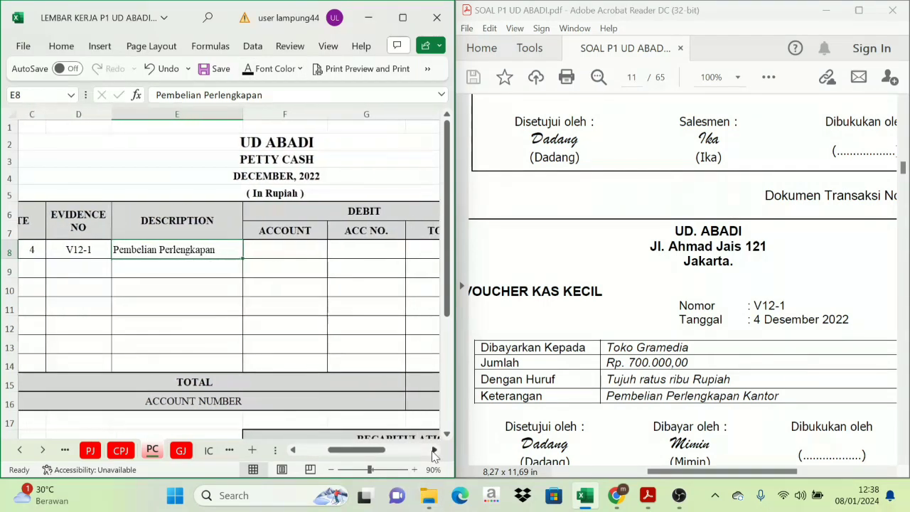
click(433, 450)
click(433, 450)
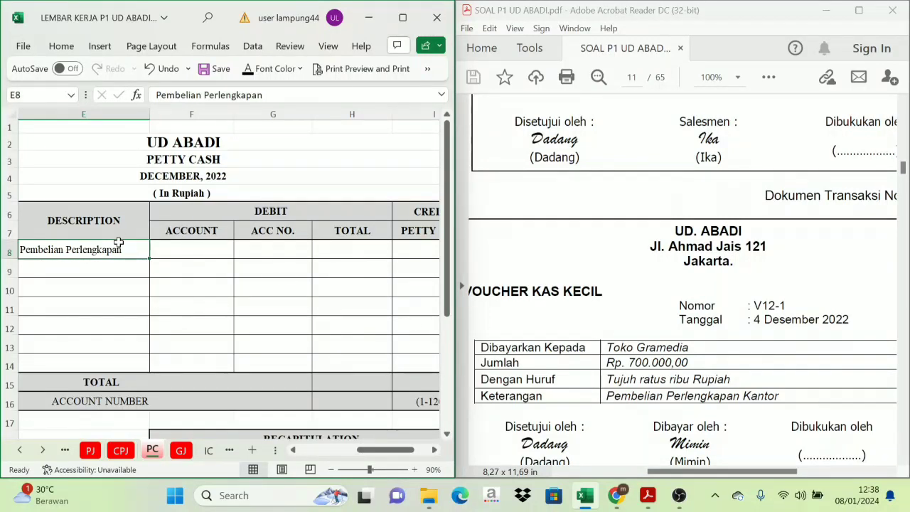
click(168, 253)
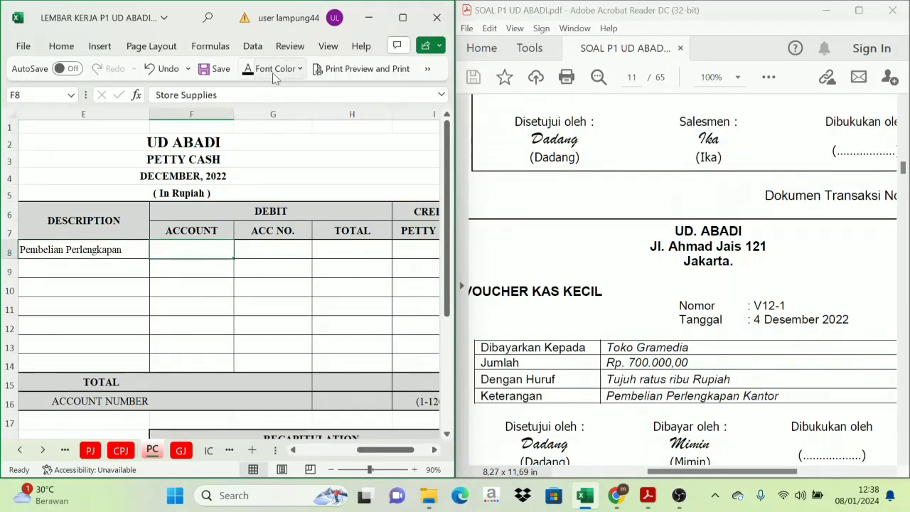
click(248, 70)
click(266, 249)
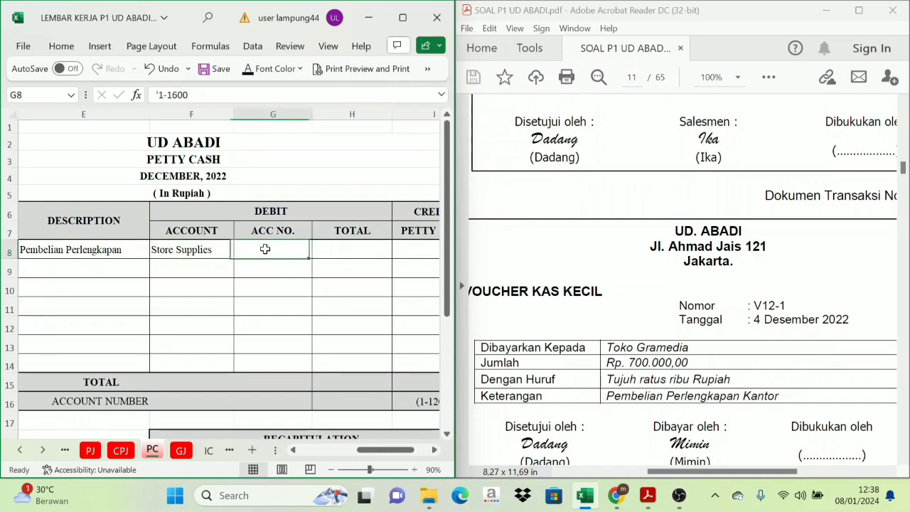
click(247, 69)
click(332, 254)
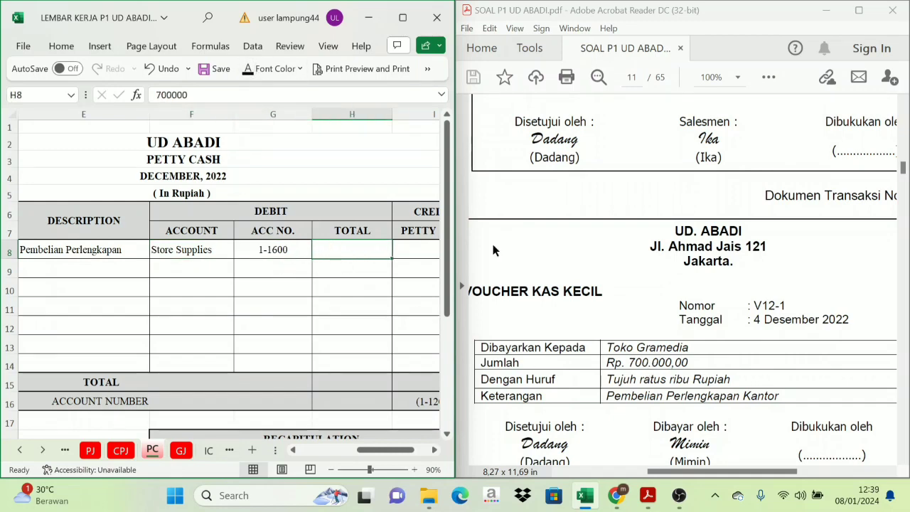
click(247, 69)
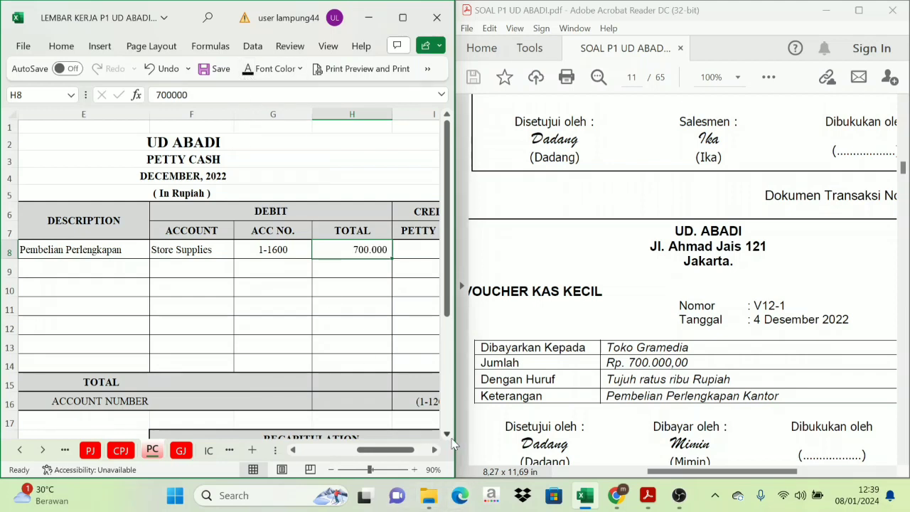
Step: Show the petty cash credit of 700.000 for voucher V12-1 in black font
click(434, 450)
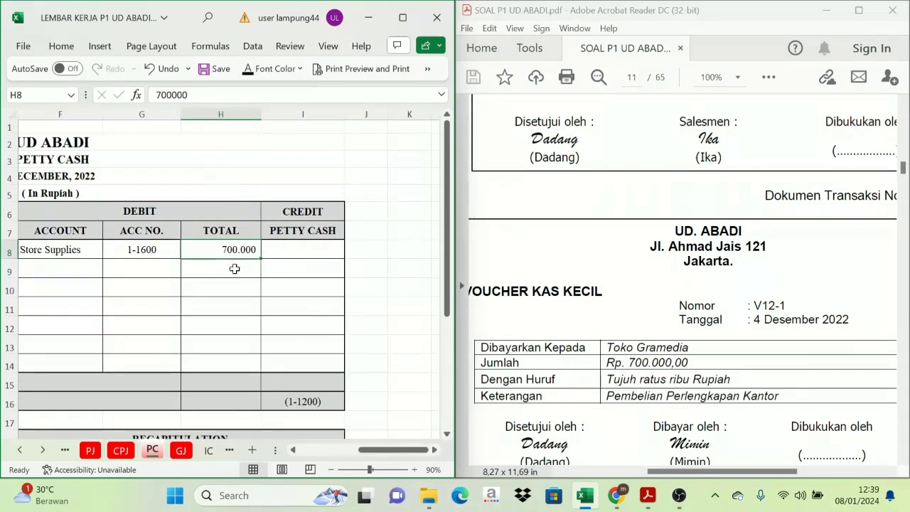
click(299, 245)
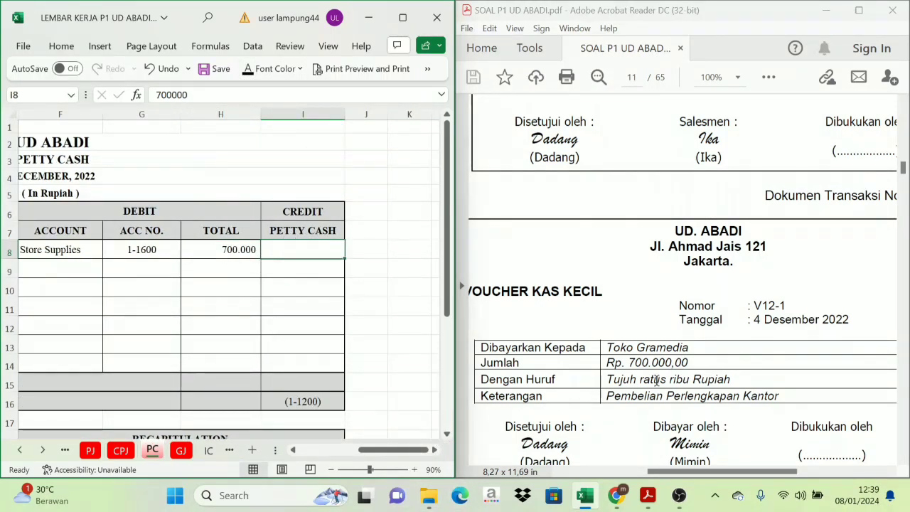
click(247, 69)
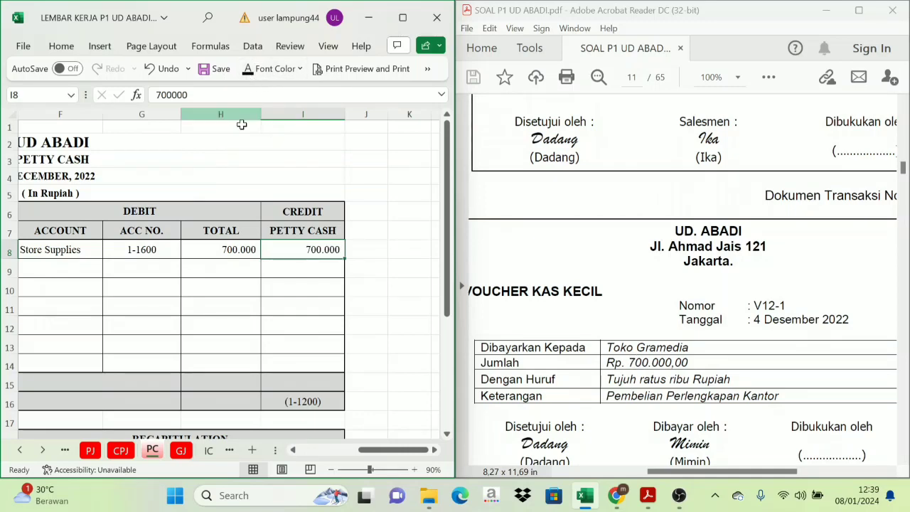
click(303, 212)
click(301, 250)
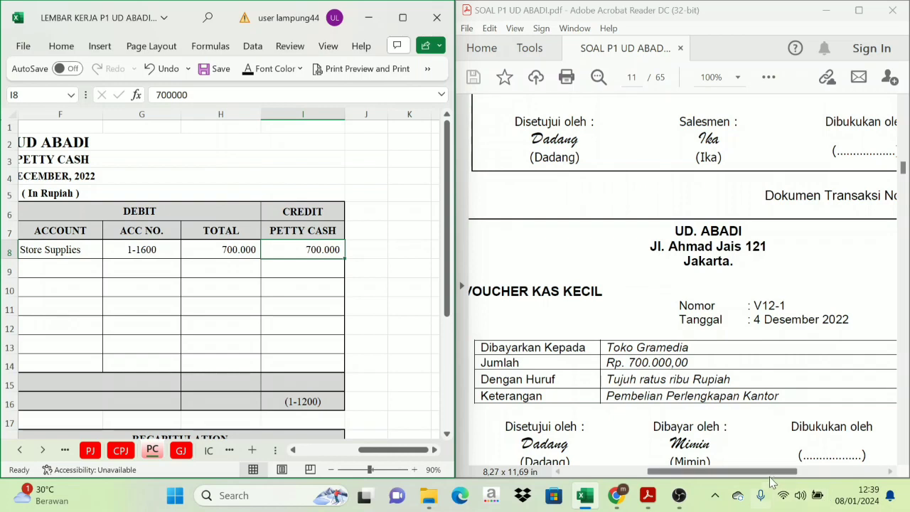
Step: Examine Dokumen Transaksi No.3, PT Bromo Asri's invoice No. 217, including its supplier, date, terms, items and totals
mouse_move(779, 472)
mouse_down()
mouse_move(801, 474)
mouse_move(763, 474)
mouse_up()
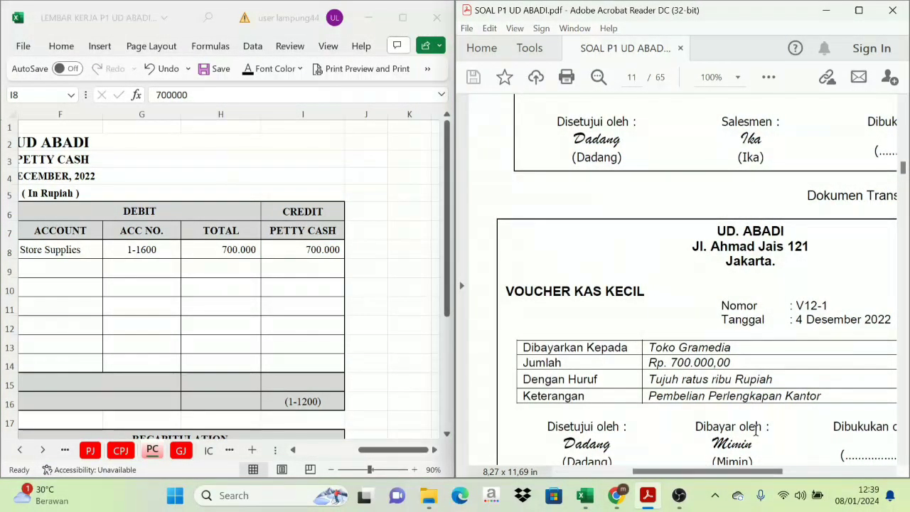
scroll(722, 368, down, 6)
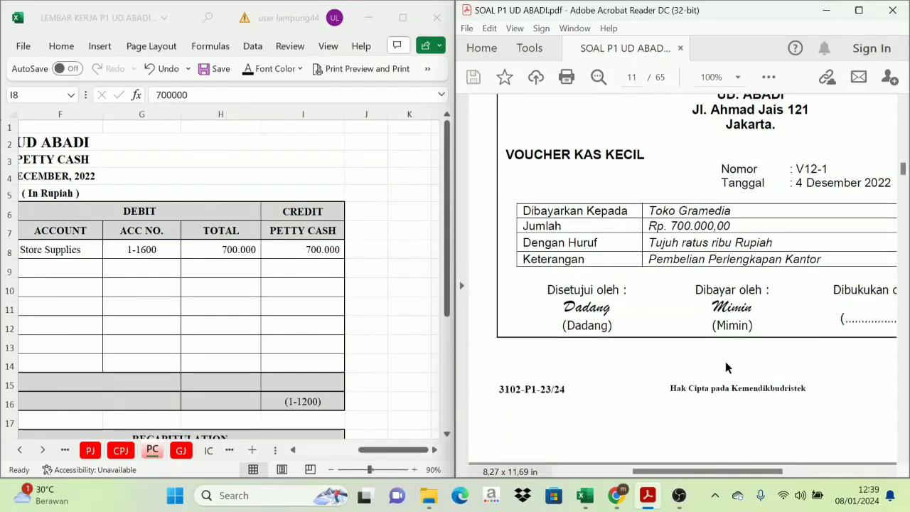
scroll(717, 373, down, 6)
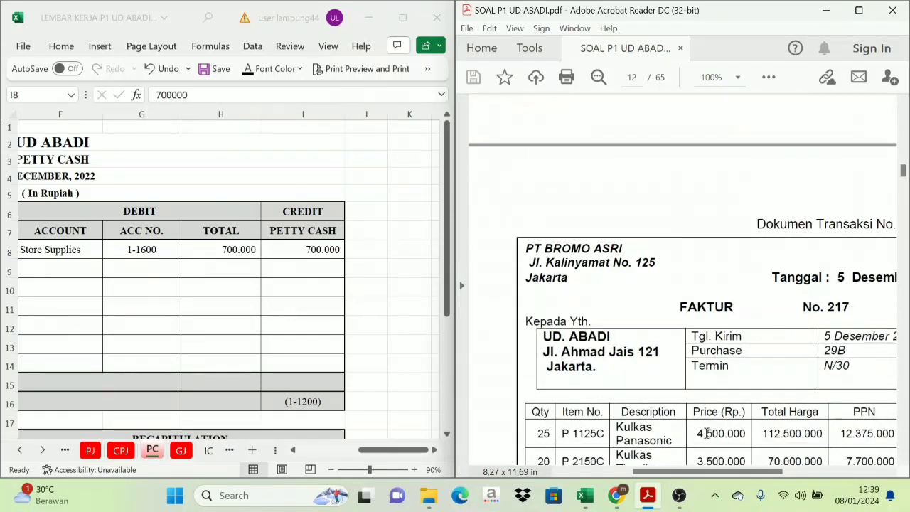
drag(717, 473, 736, 474)
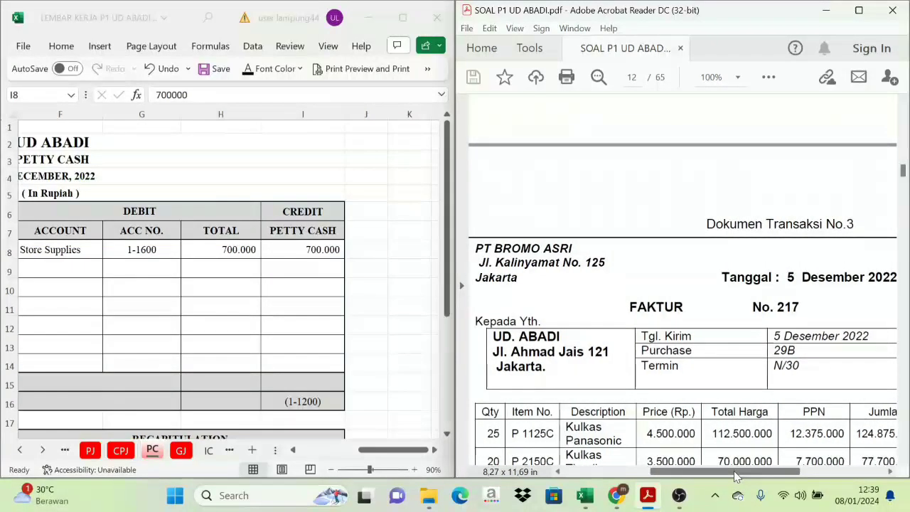
scroll(668, 347, down, 1)
scroll(675, 334, down, 2)
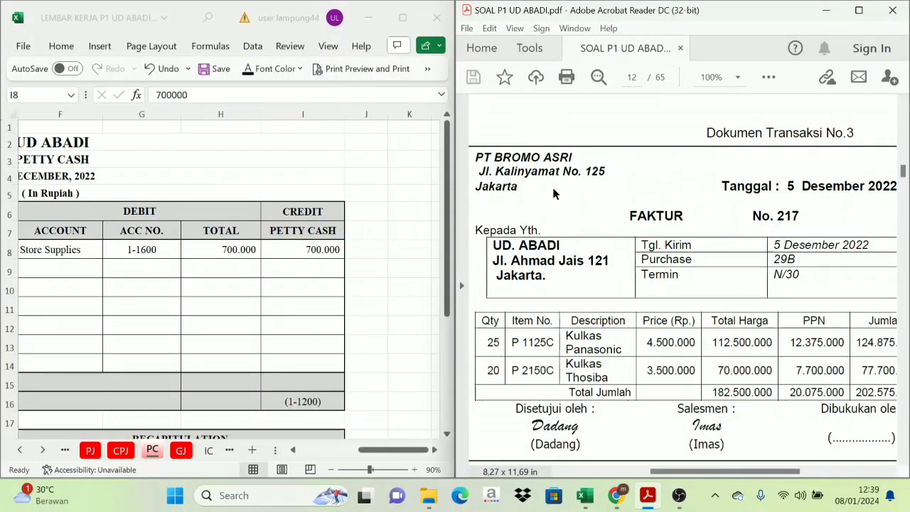
drag(474, 158, 565, 165)
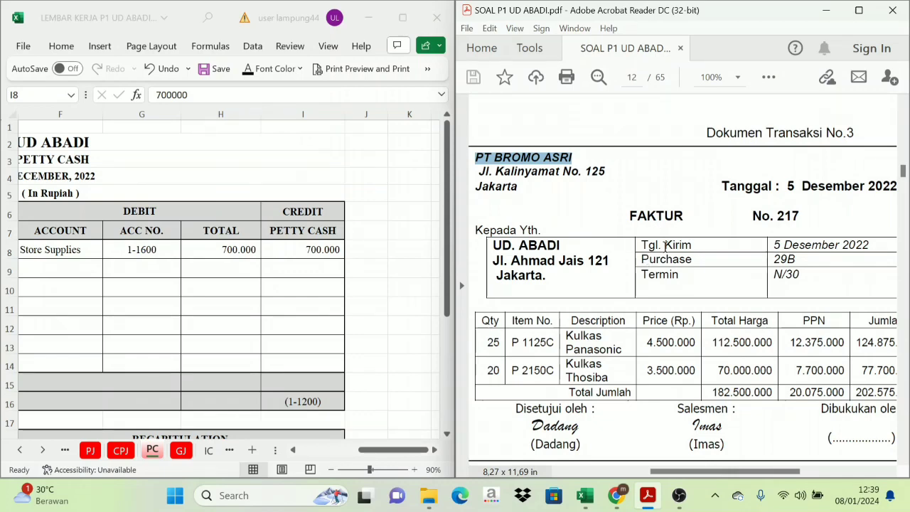
scroll(642, 219, up, 10)
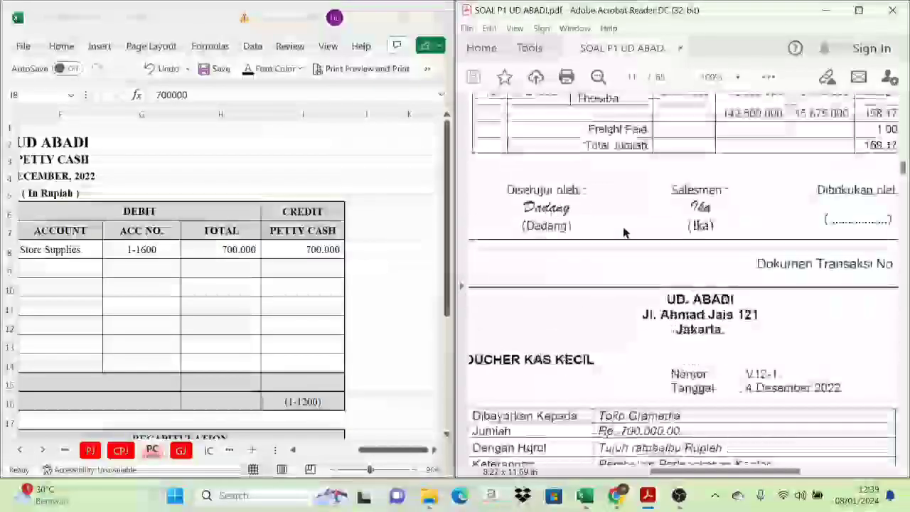
scroll(623, 232, down, 10)
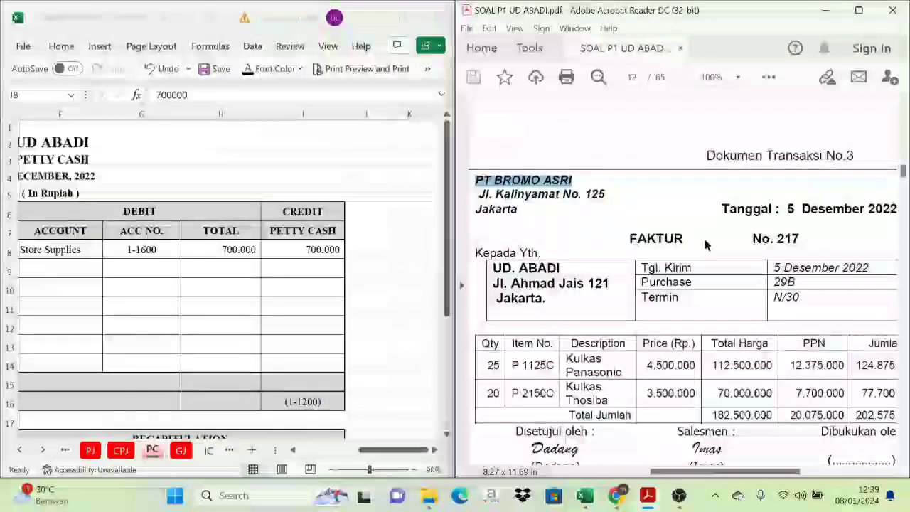
click(706, 245)
scroll(691, 240, down, 1)
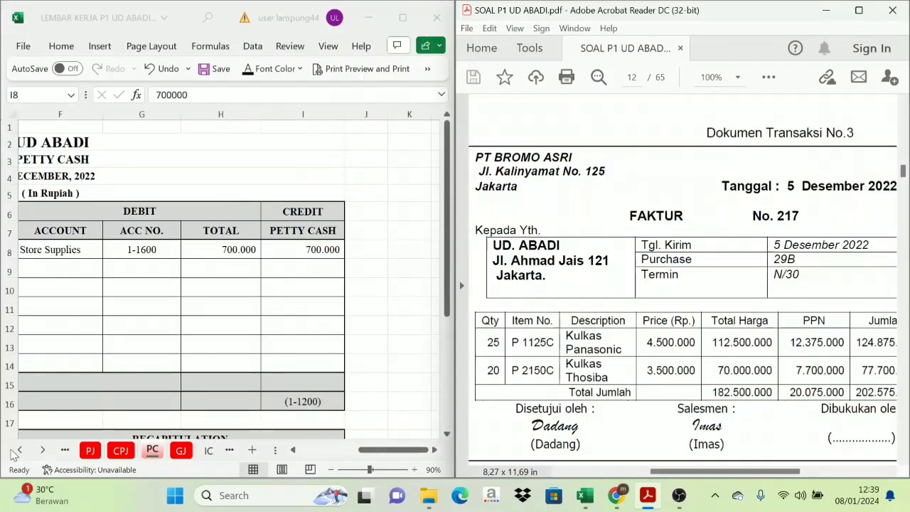
Step: On the PJ sheet, show the second purchase entry's date 5 and invoice number F217 in black font
click(23, 451)
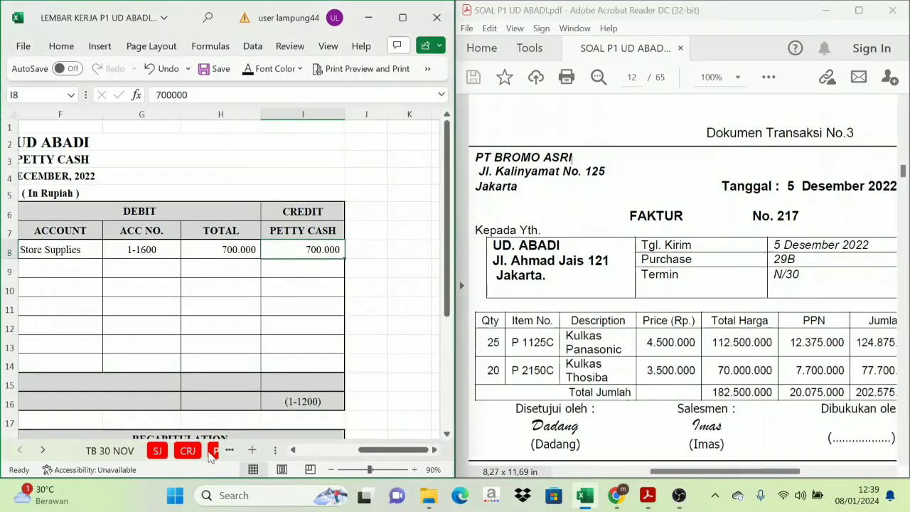
click(209, 451)
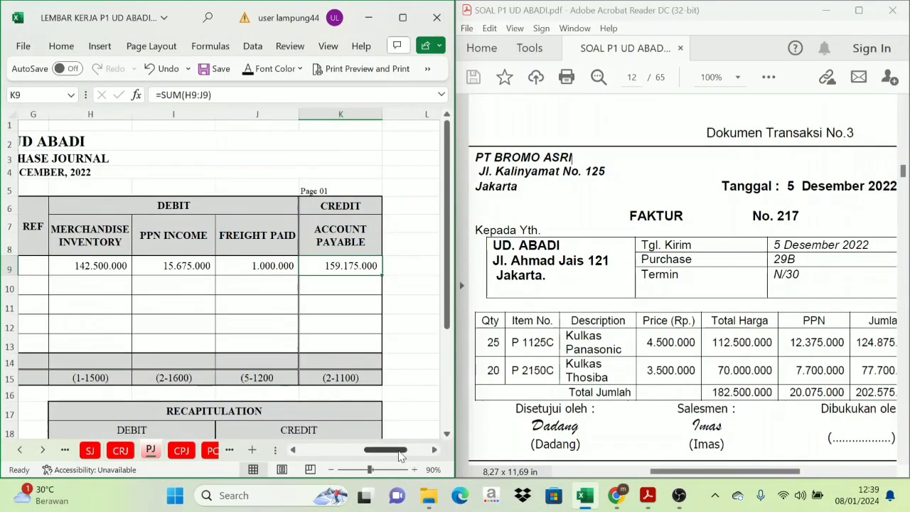
drag(395, 450, 330, 459)
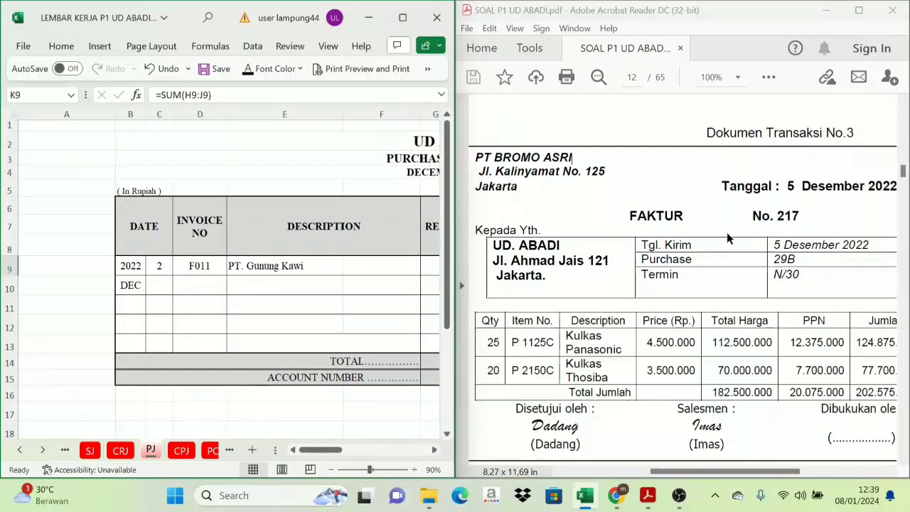
drag(148, 285, 200, 285)
text(5)
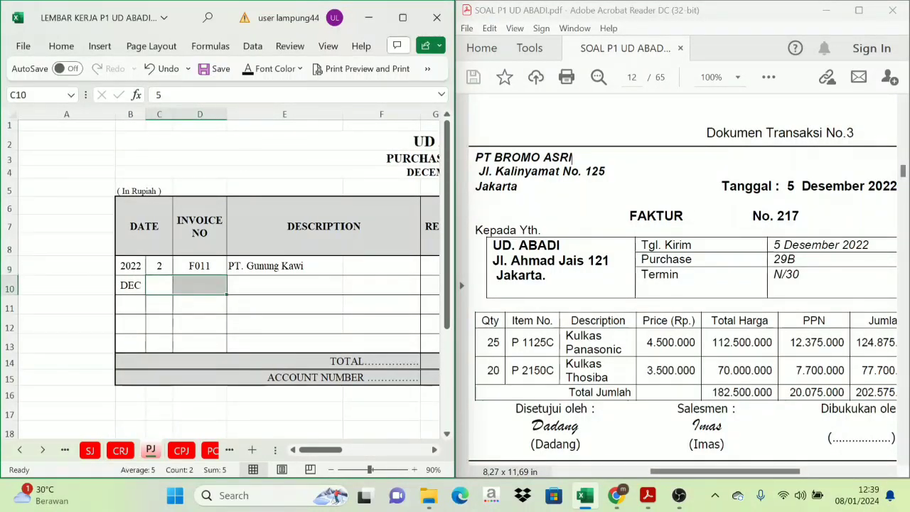
key(Tab)
text(F217)
key(Return)
Step: Show the description PT Bromo Asri for invoice F217 in black font
click(434, 449)
click(434, 449)
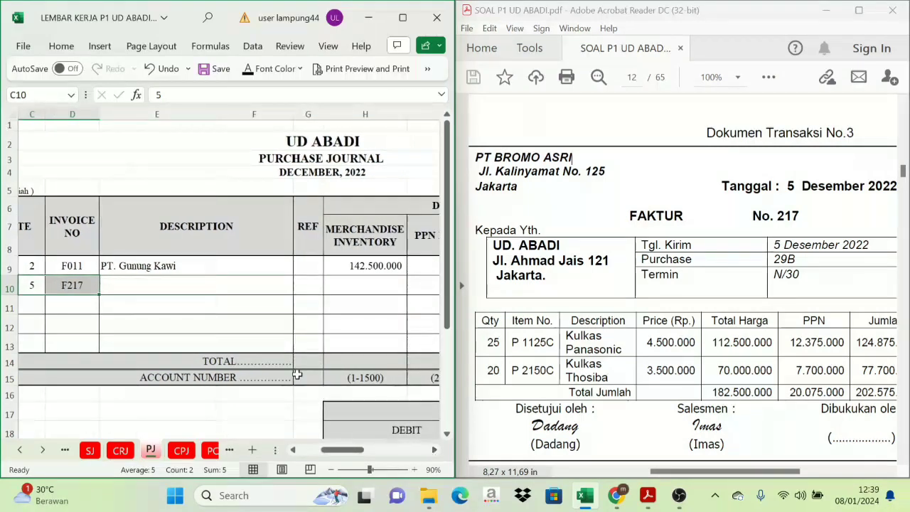
click(152, 280)
text(PT Bromo Asri)
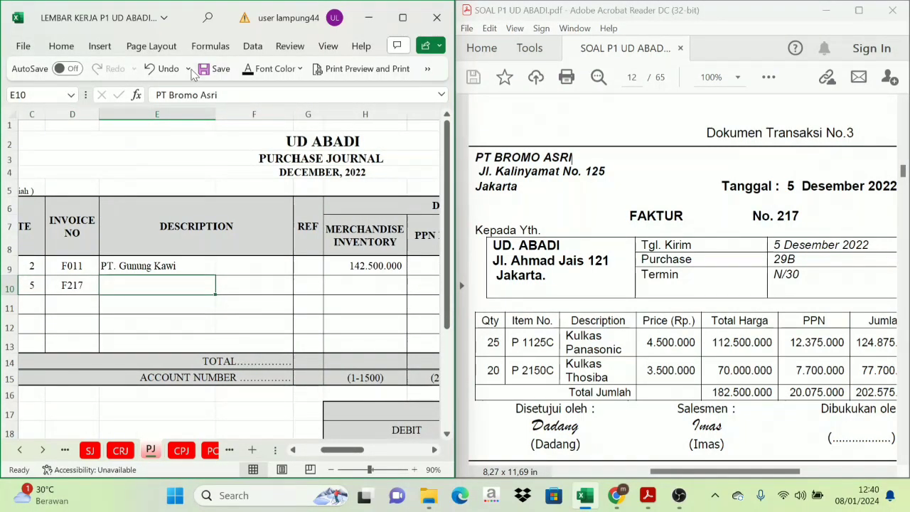
Step: Show invoice F217's debits in black font: merchandise inventory 182.500.000 and PPN income 20.075.000
drag(360, 452, 390, 457)
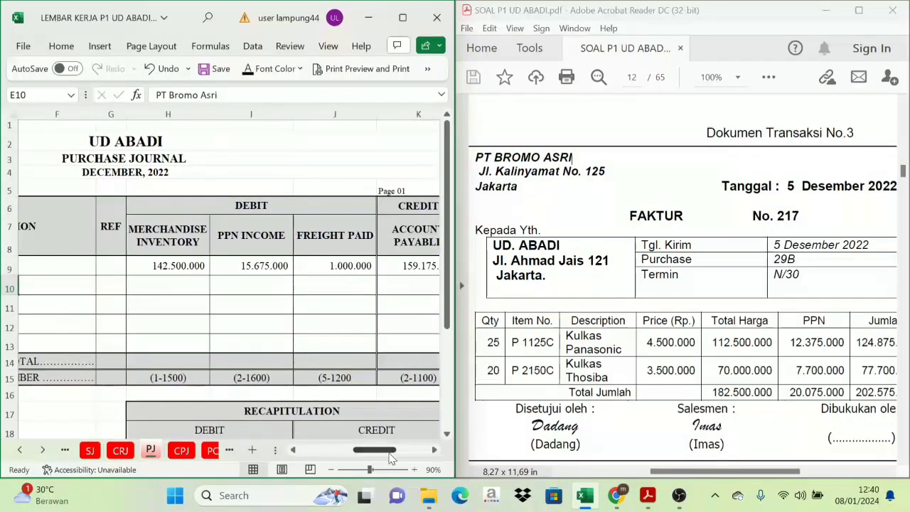
click(202, 285)
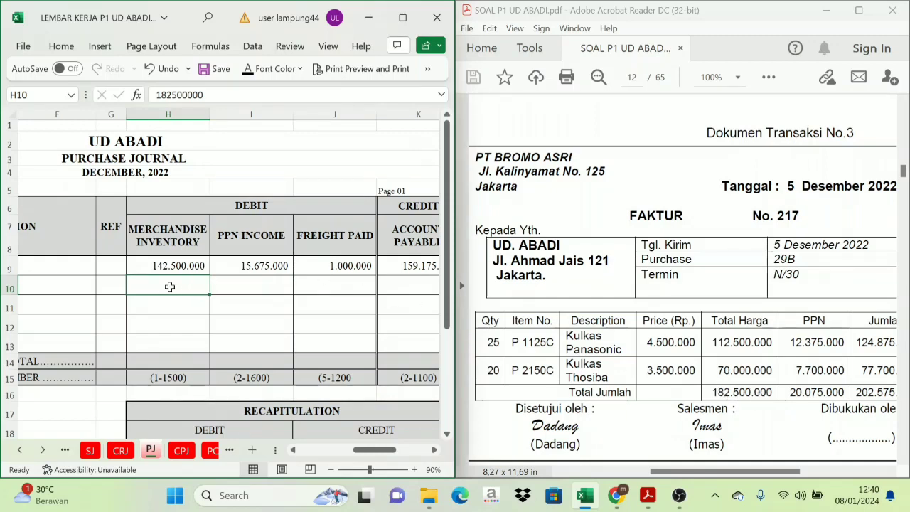
click(249, 68)
click(258, 293)
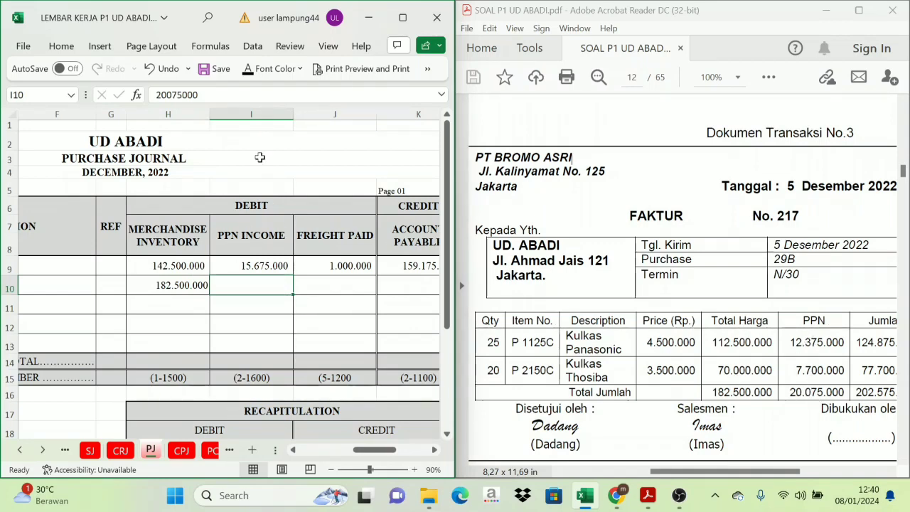
click(249, 68)
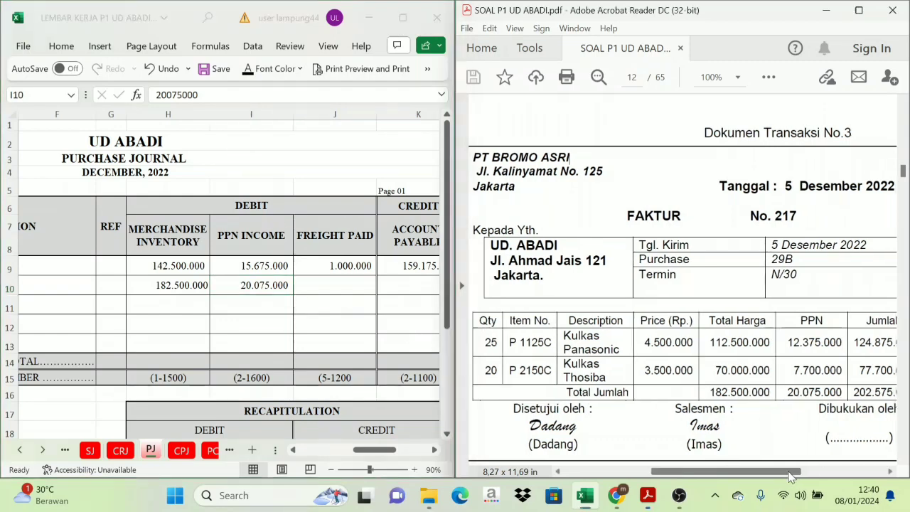
Step: Show invoice F217's account payable credit of 202.575.000 in black font and check it against the document total and the entry's debits
drag(796, 470, 826, 471)
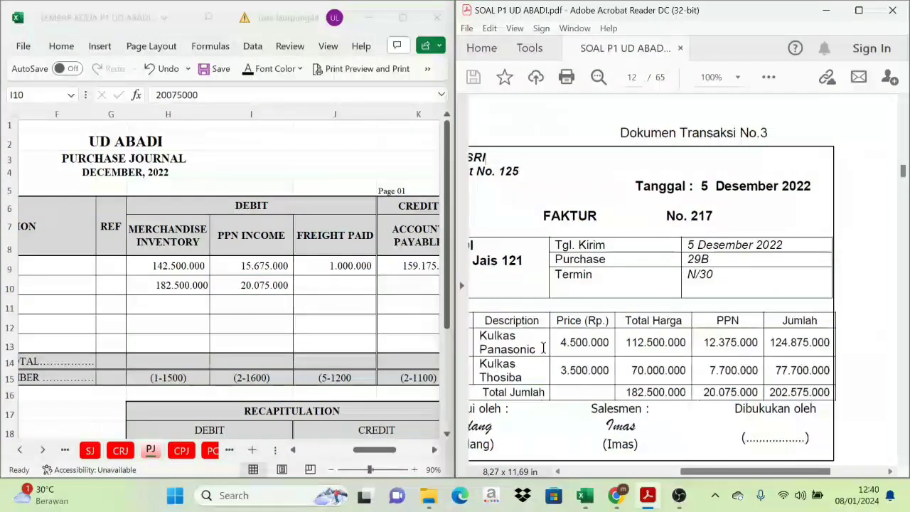
click(323, 282)
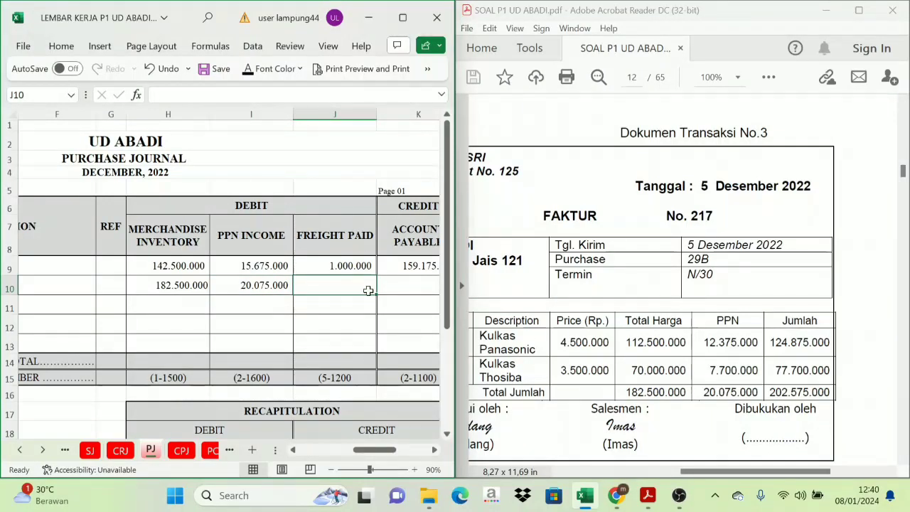
click(398, 287)
click(435, 450)
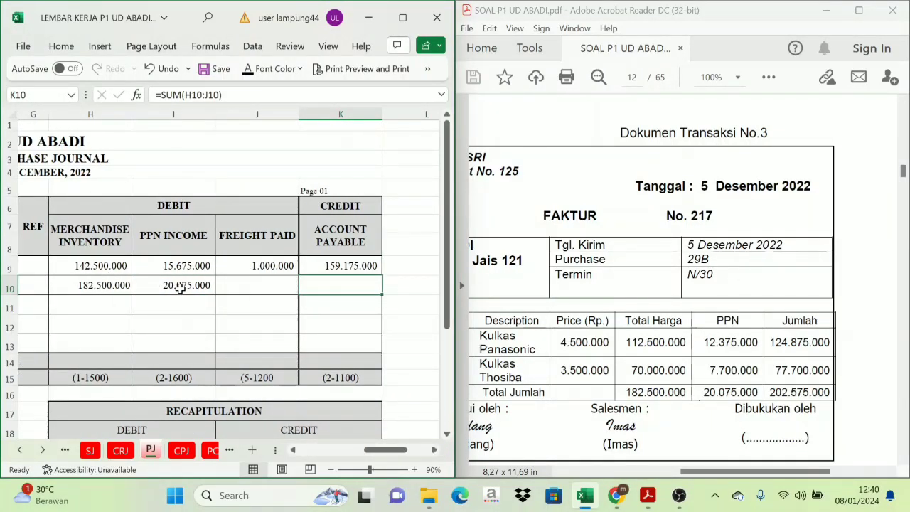
click(248, 69)
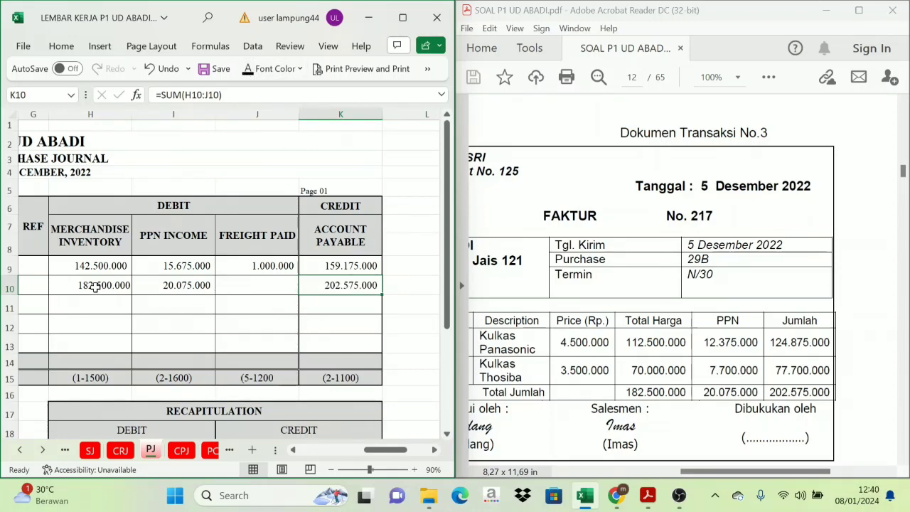
drag(95, 285, 158, 283)
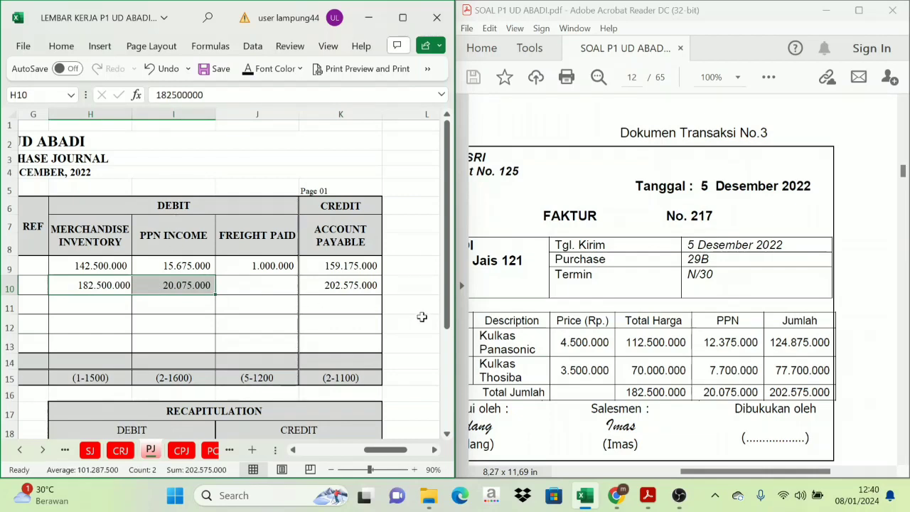
click(339, 284)
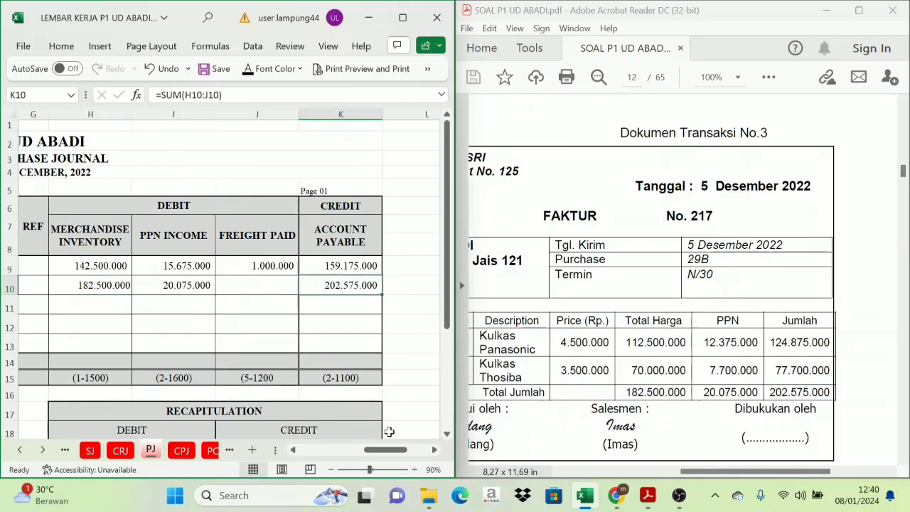
mouse_move(389, 448)
mouse_down()
mouse_move(368, 448)
mouse_move(400, 447)
mouse_up()
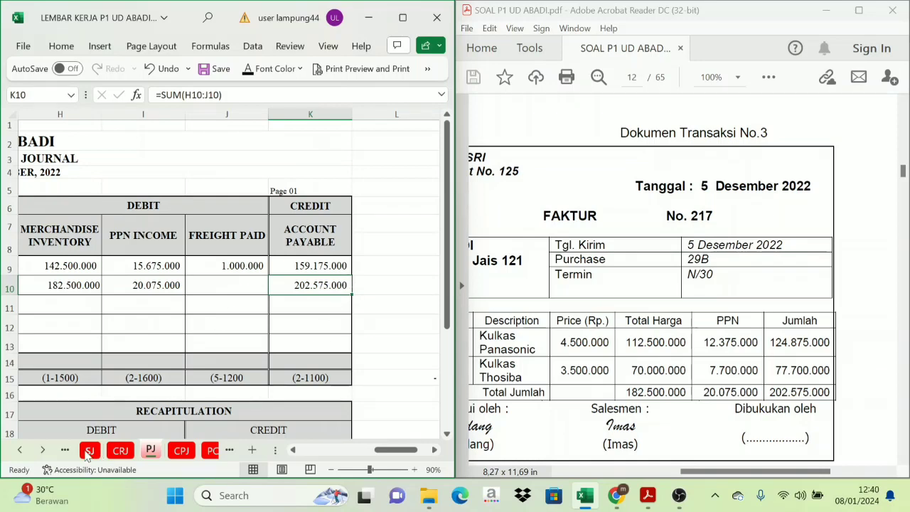
Step: In PT Bromo Asri's subsidiary ledger on the SLAP sheet, show date 5 below the opening balance in black font
click(44, 449)
click(44, 450)
click(44, 450)
click(44, 450)
click(44, 449)
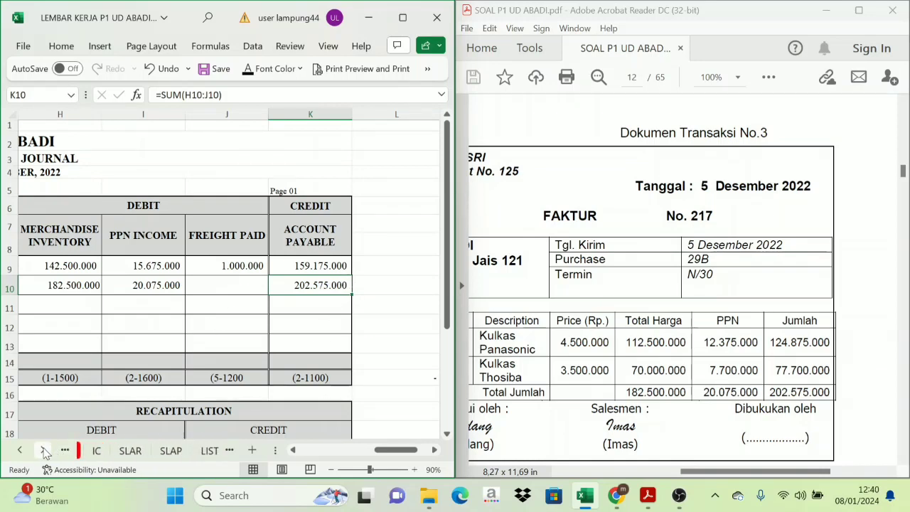
click(163, 450)
drag(375, 447, 331, 453)
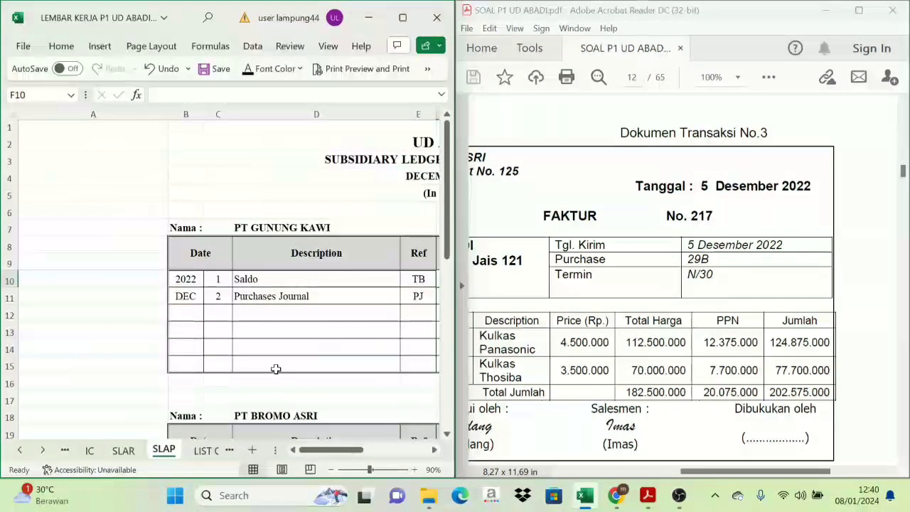
scroll(274, 366, down, 4)
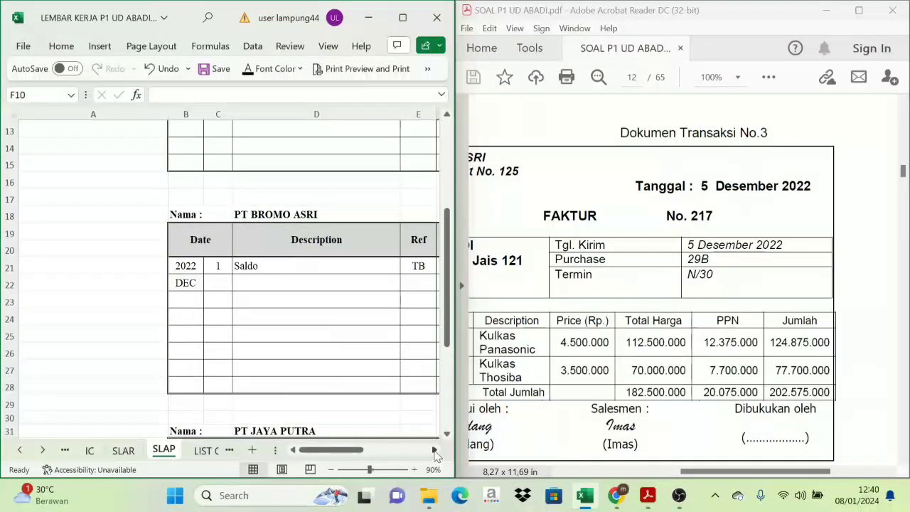
scroll(223, 349, right, 1)
click(65, 283)
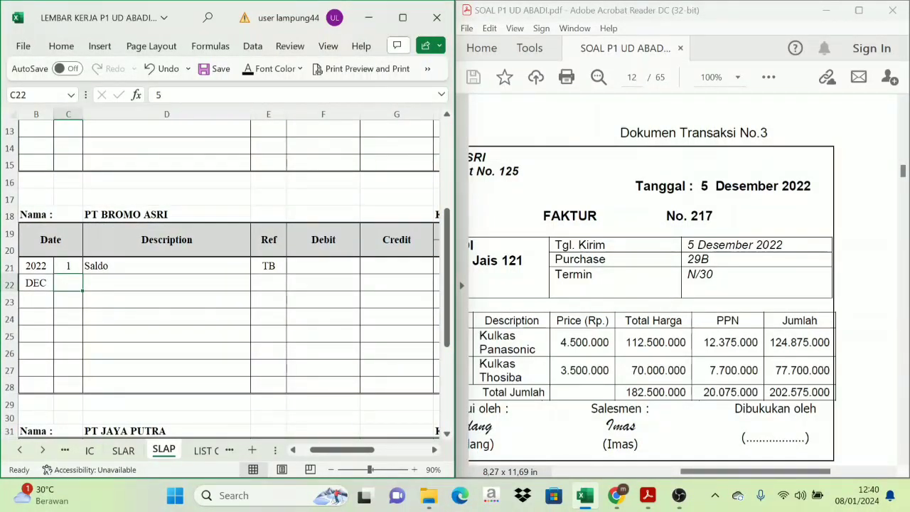
Step: Show the description Purchases Journal and reference PJ for PT Bromo Asri's December 5 posting in black font
click(119, 282)
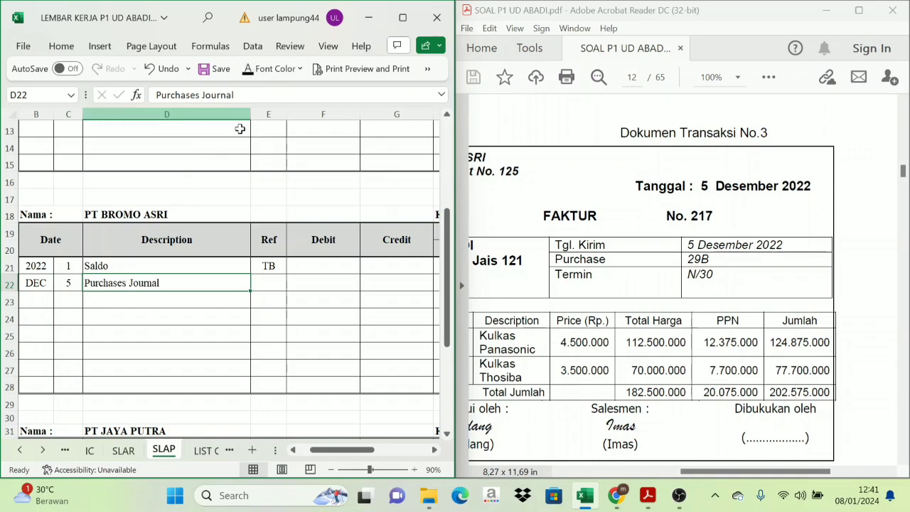
click(259, 286)
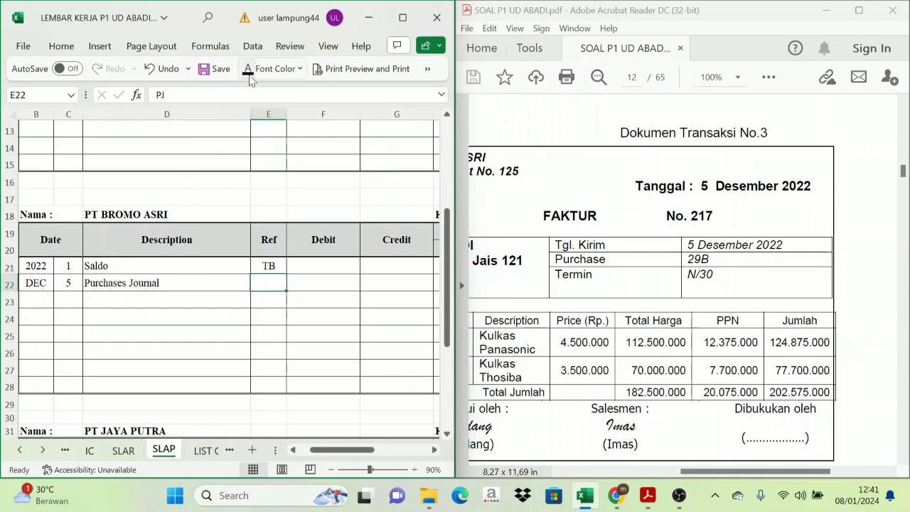
text(PJ)
Step: Check invoice F217's account payable amount on the PJ sheet and show it as the 202.575.000 credit in PT Bromo Asri's SLAP ledger in black font
click(20, 451)
click(20, 451)
click(90, 450)
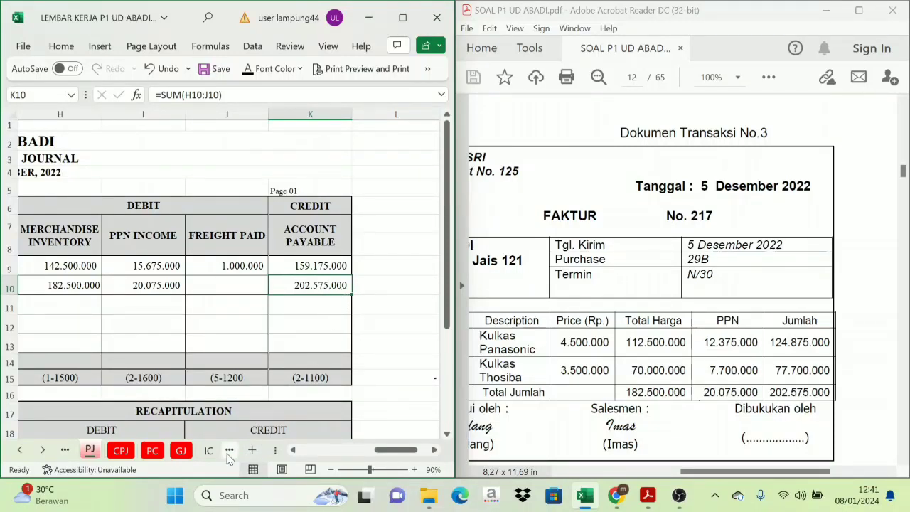
click(42, 449)
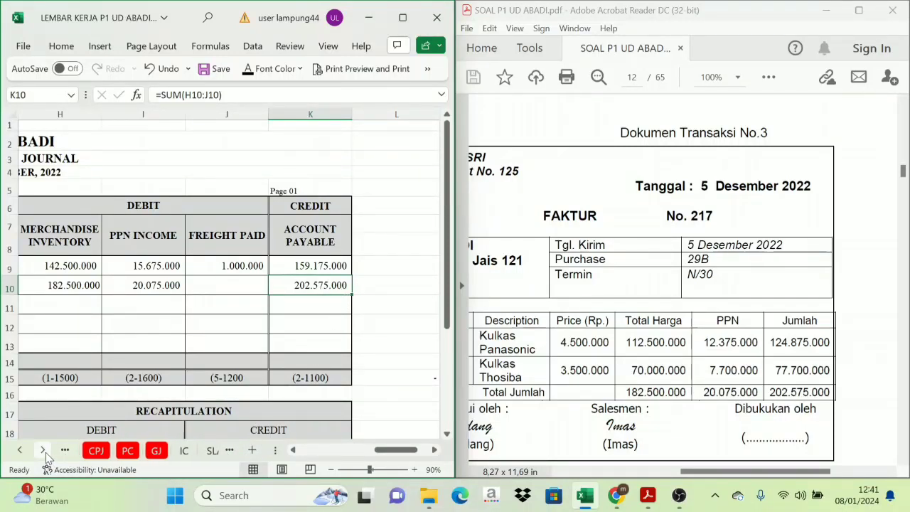
click(43, 450)
click(42, 450)
click(191, 450)
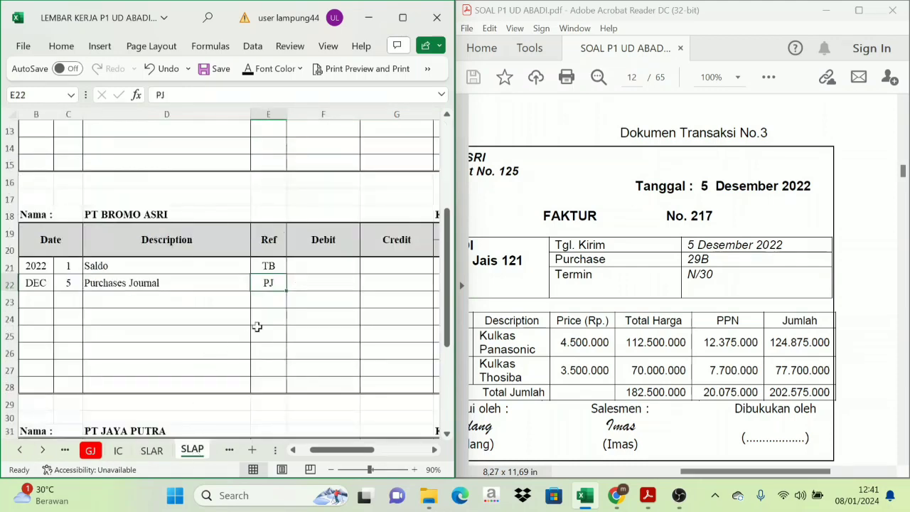
click(372, 284)
click(259, 71)
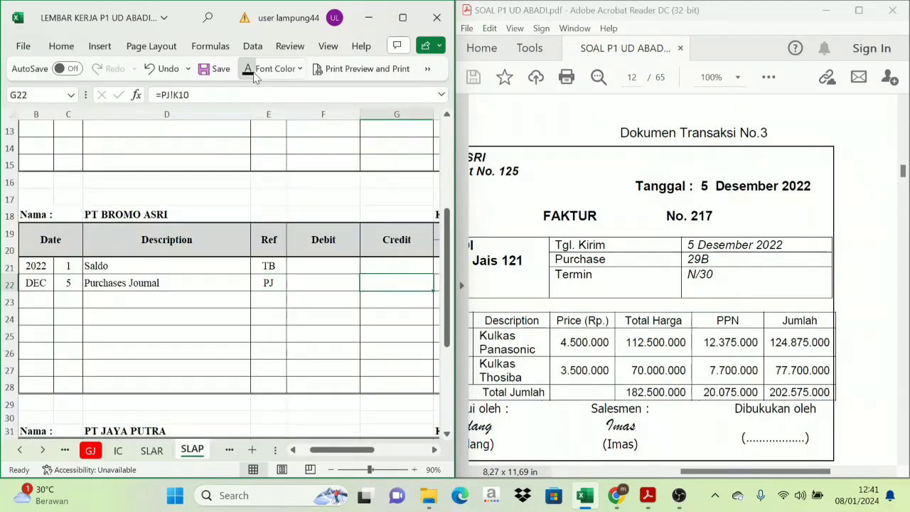
click(434, 450)
click(433, 450)
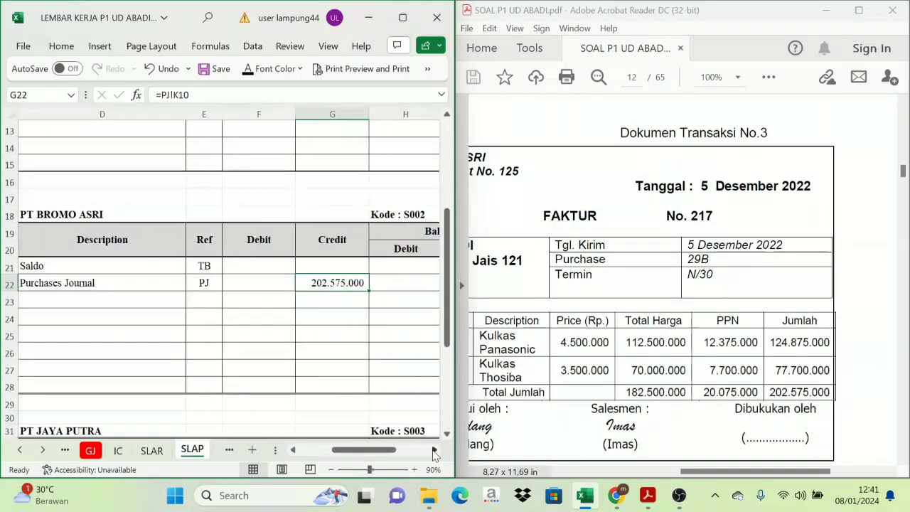
Step: Fill in the credit balance for the 5 December purchase in PT BROMO ASRI's ledger with the formula =I21+G22
click(434, 450)
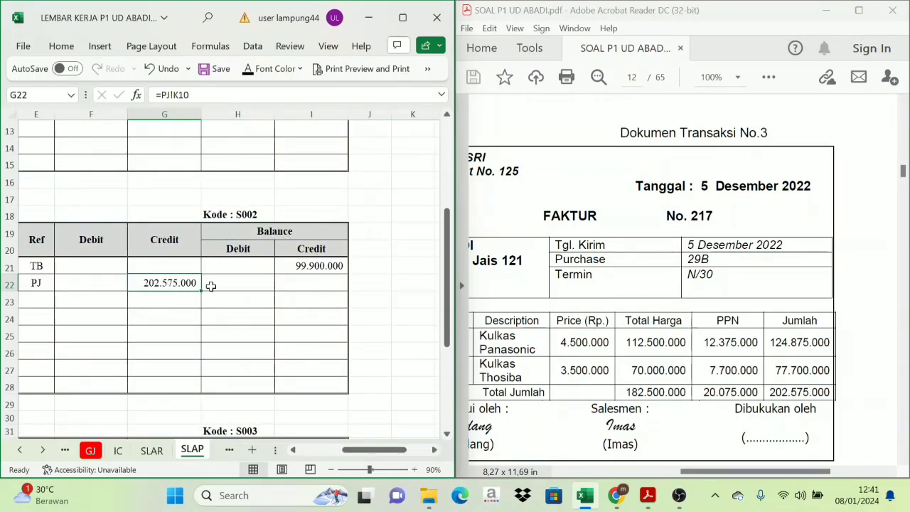
click(284, 230)
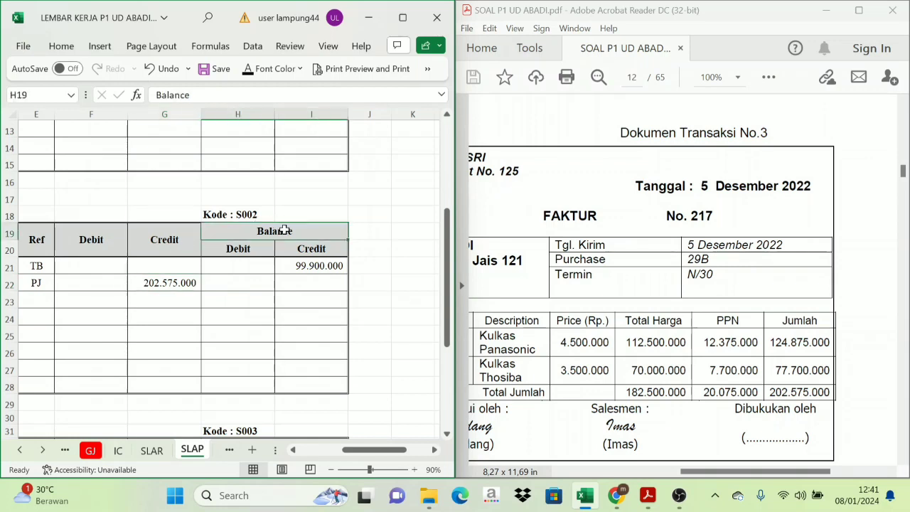
click(312, 269)
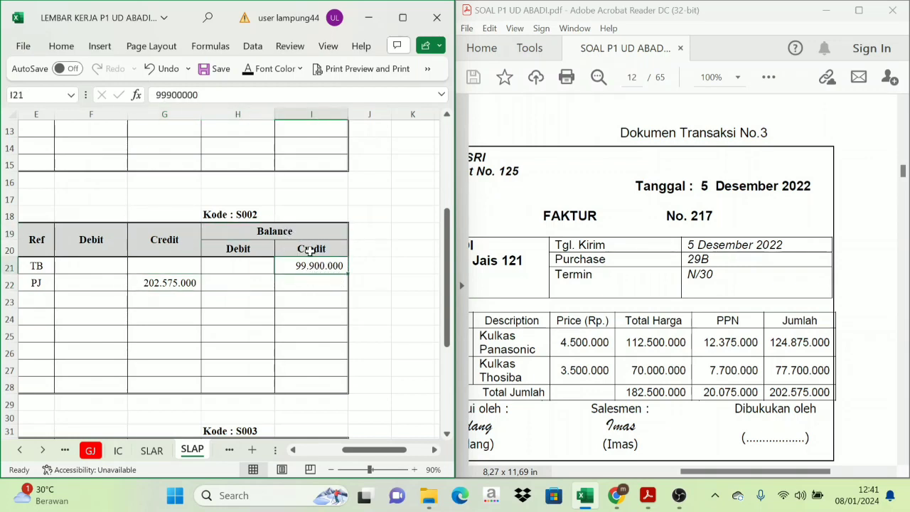
click(149, 282)
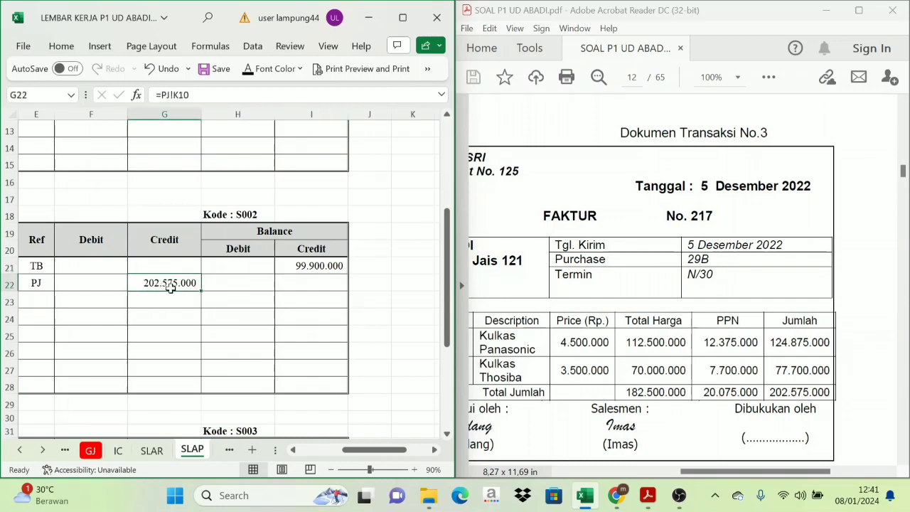
click(315, 284)
click(284, 261)
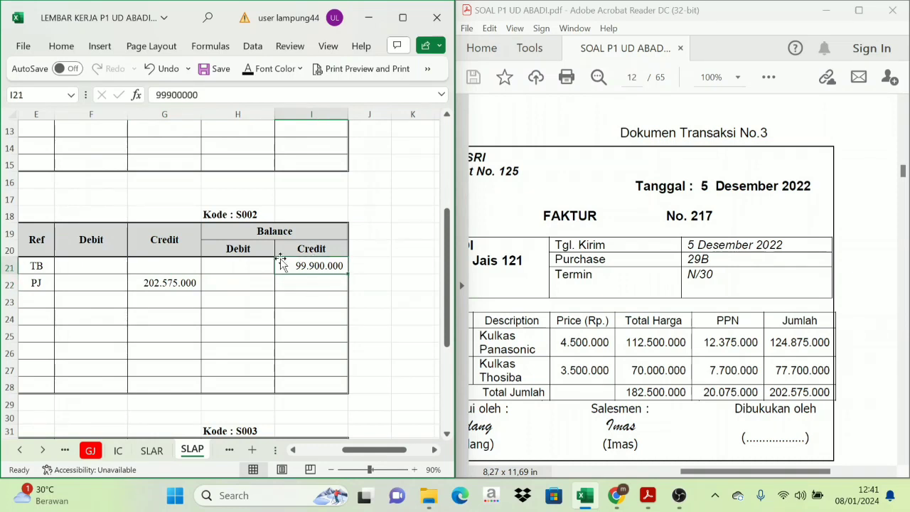
click(163, 239)
click(171, 283)
click(311, 266)
click(305, 284)
text(=I21+G22)
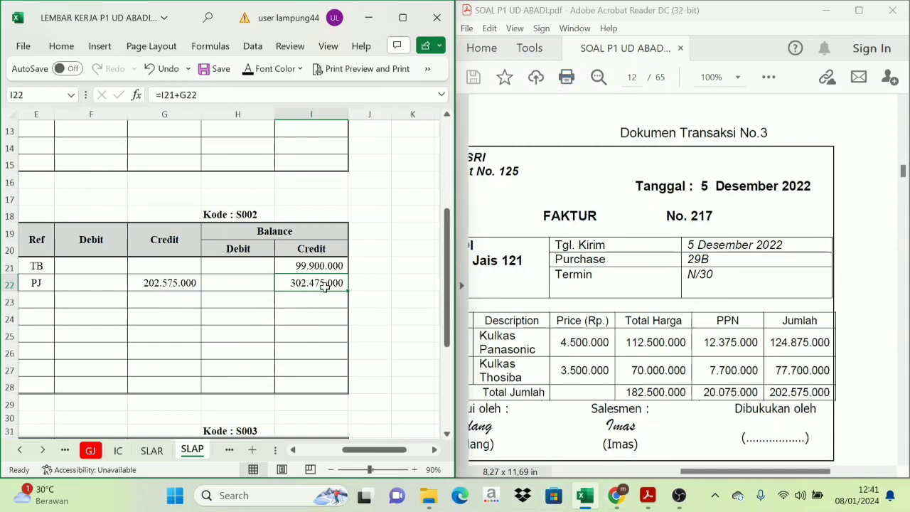
Step: Fill in row 12 of the Kulkas Panasonic card on the IC sheet with day 5, evidence F217 and description PT. Bromo Asri
drag(387, 450, 354, 466)
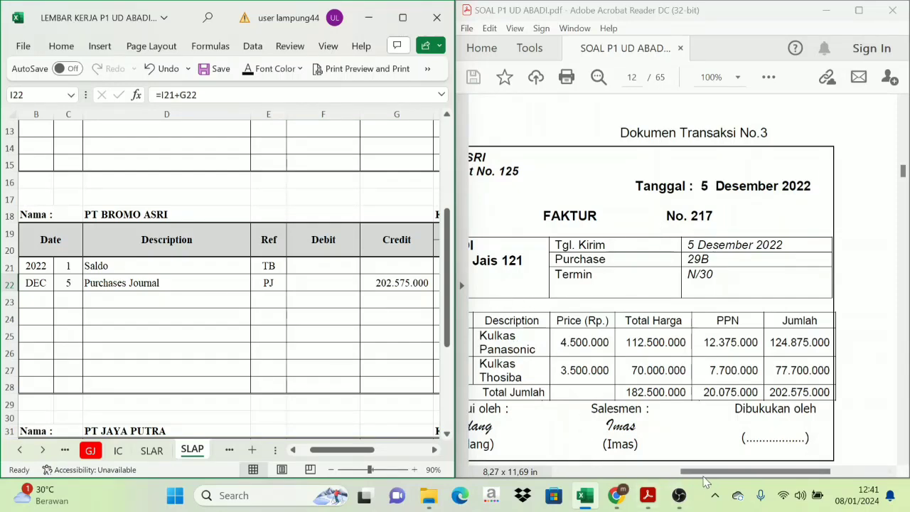
drag(703, 473, 669, 473)
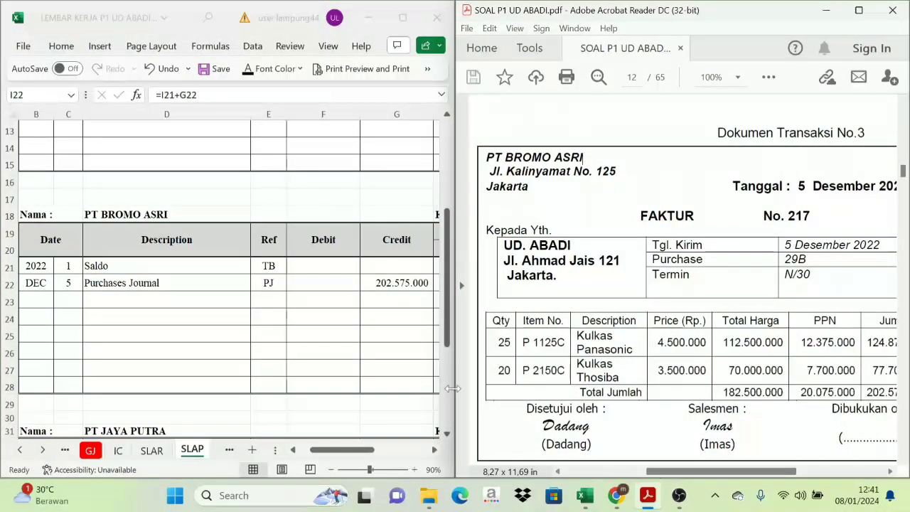
click(239, 215)
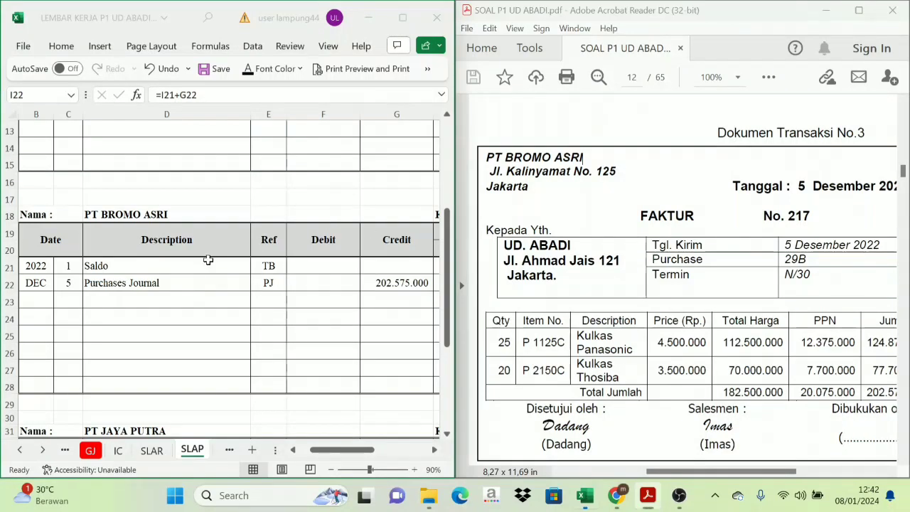
click(119, 450)
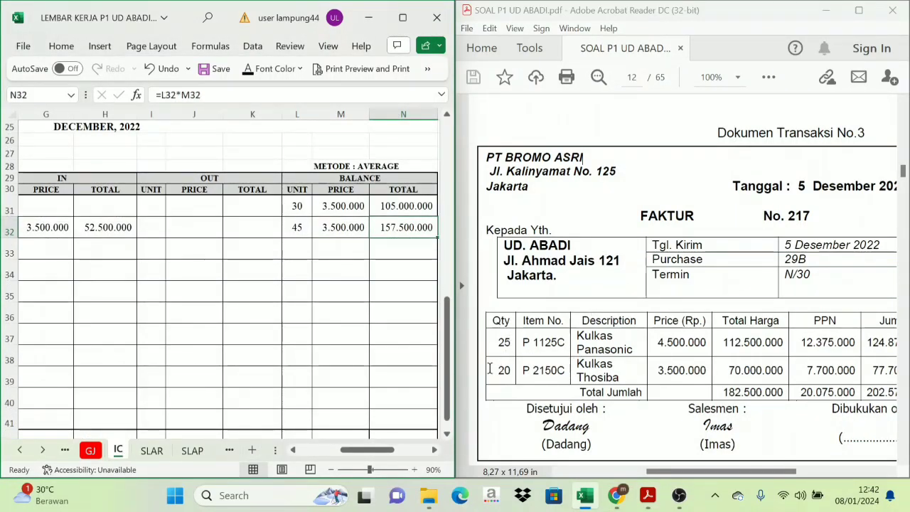
click(293, 450)
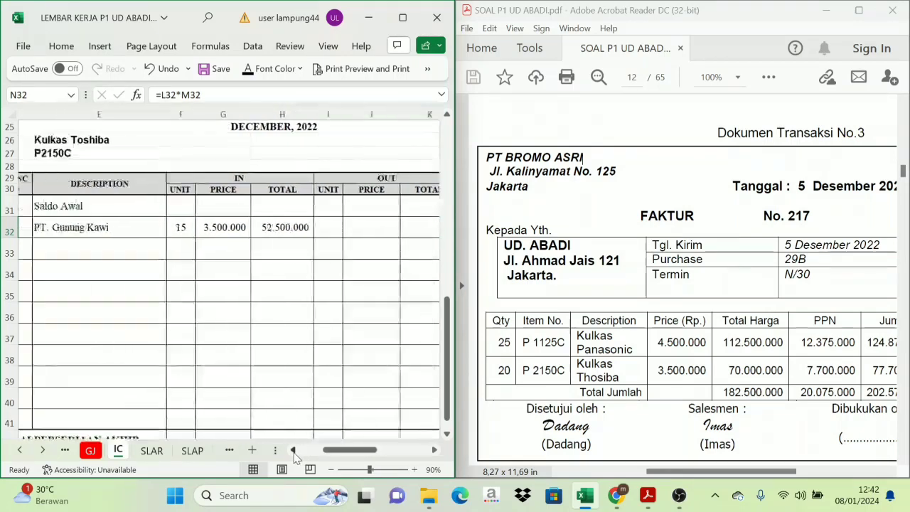
scroll(282, 400, up, 7)
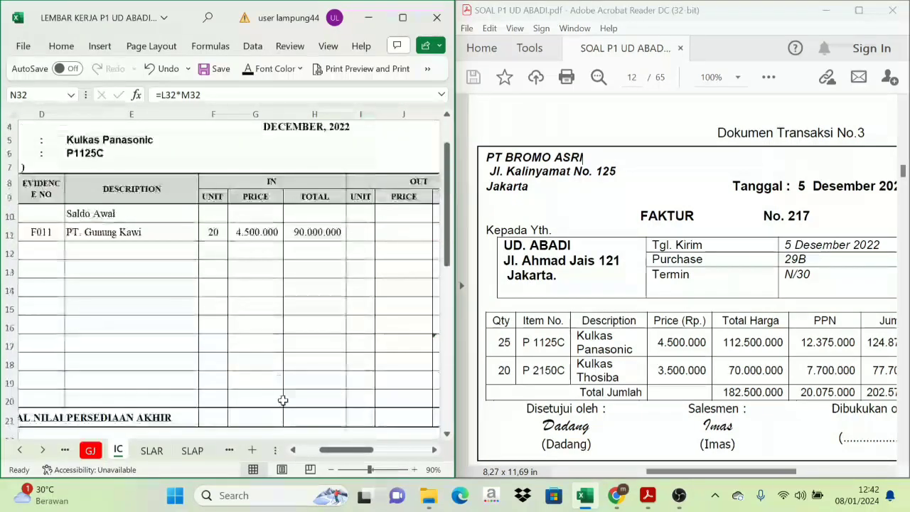
click(292, 452)
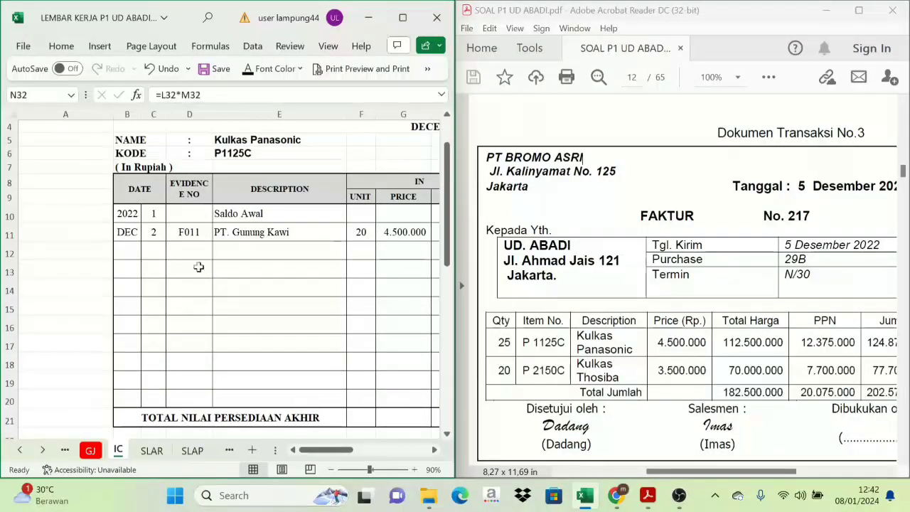
click(156, 250)
drag(153, 250, 193, 249)
text(5	F217)
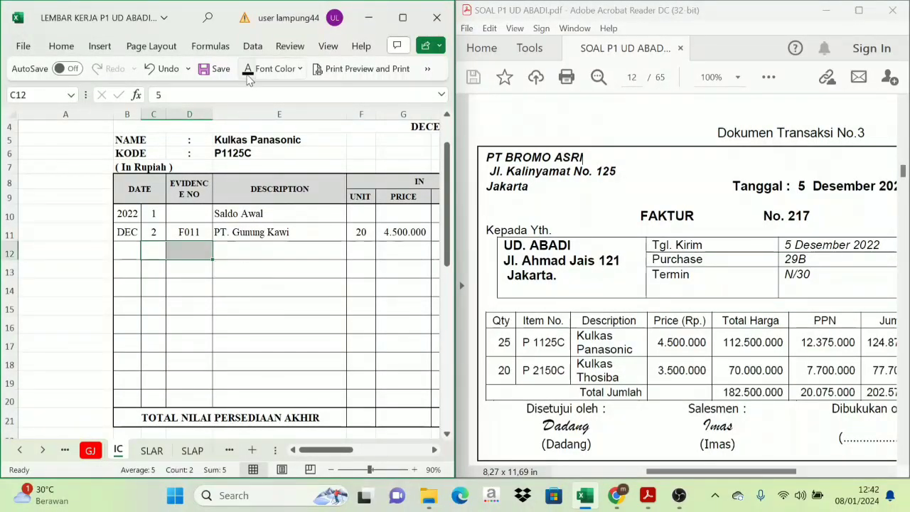
click(240, 250)
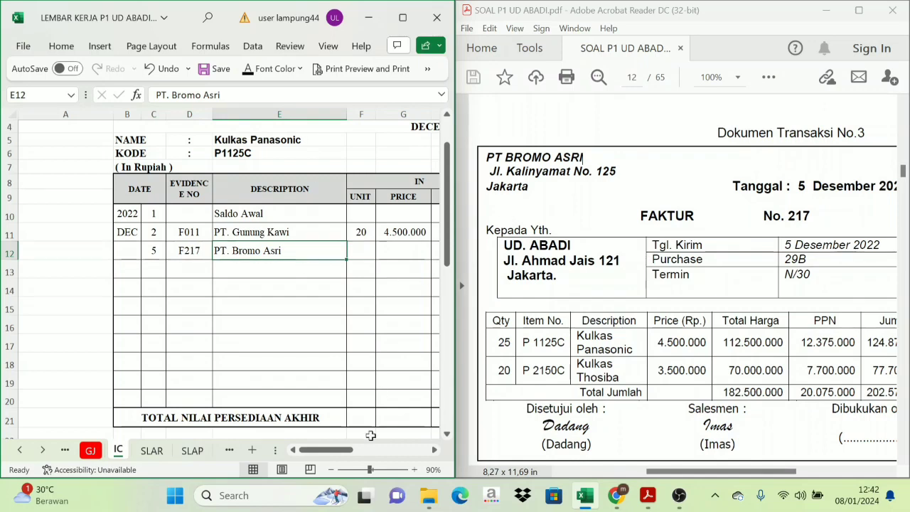
Step: Complete the IN columns of Kulkas Panasonic's PT. Bromo Asri row with 25 units, price 4500000 and total =F12*G12
click(437, 450)
click(436, 451)
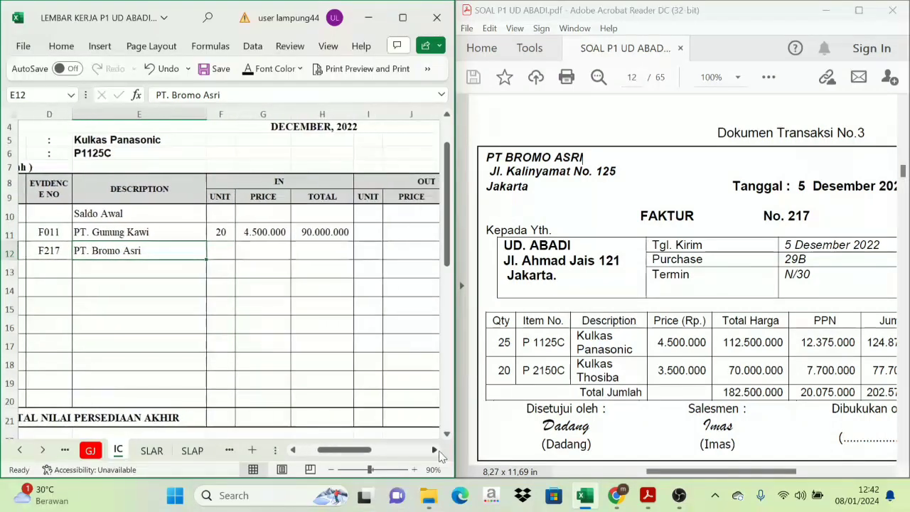
click(436, 450)
click(436, 450)
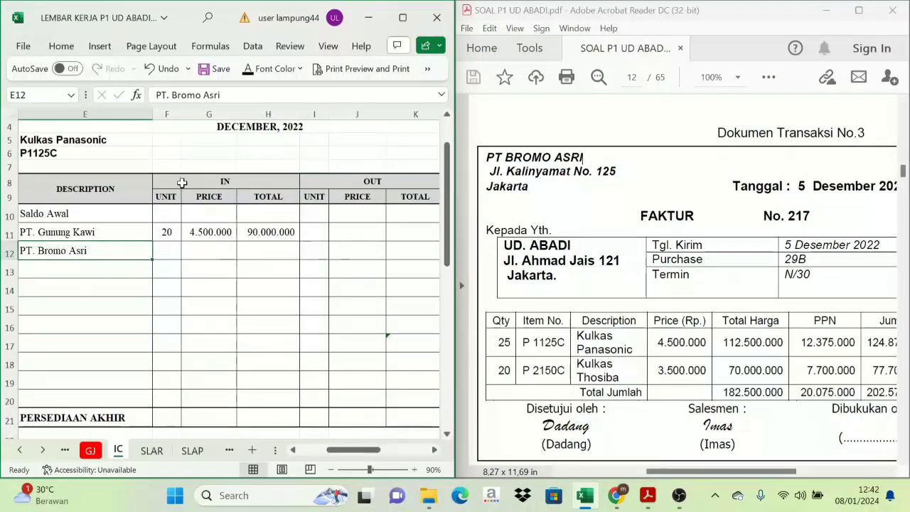
click(226, 181)
click(171, 250)
text(25)
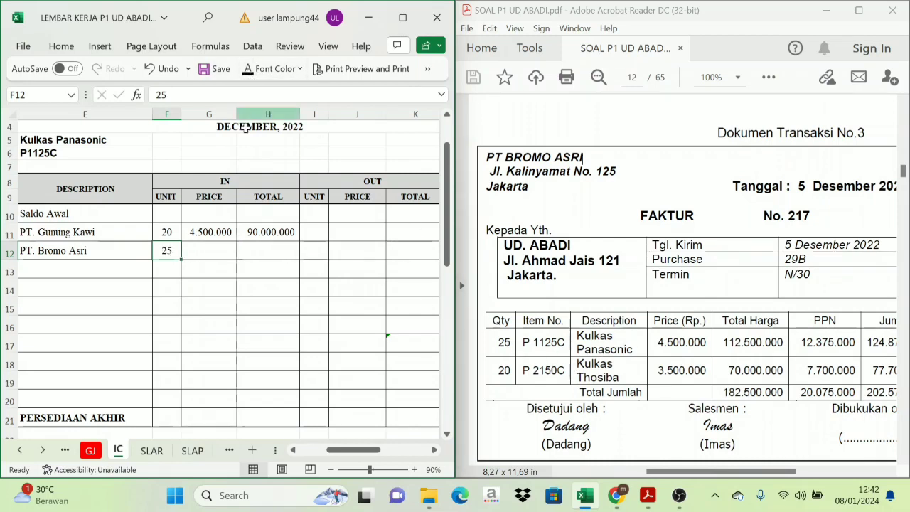
click(225, 248)
text(4500000)
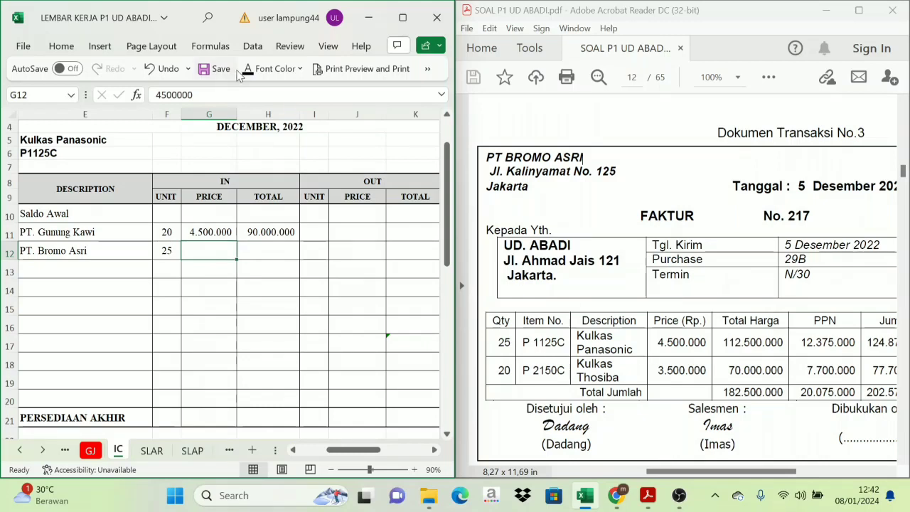
key(Tab)
text(=F12*G12)
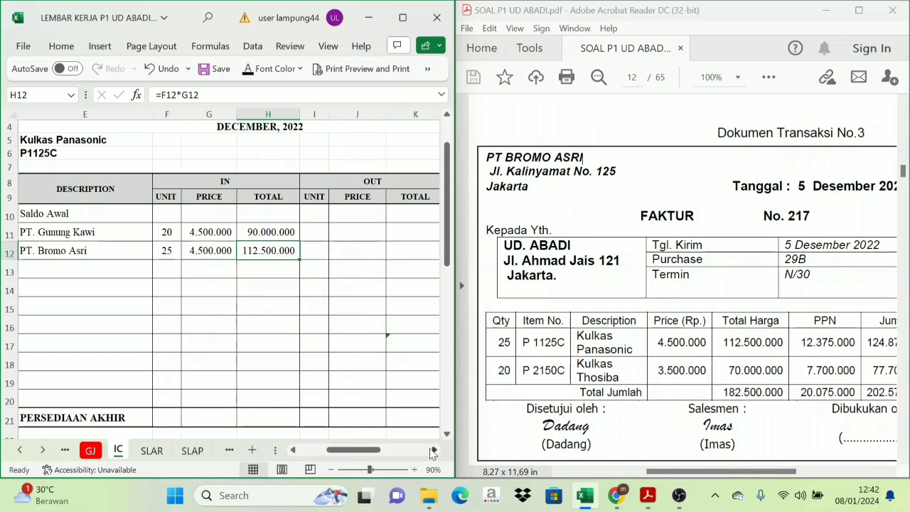
Step: Complete the BALANCE columns of Kulkas Panasonic's row 12 with unit =L11+F12, price 4500000 and total =L12*M12
click(431, 451)
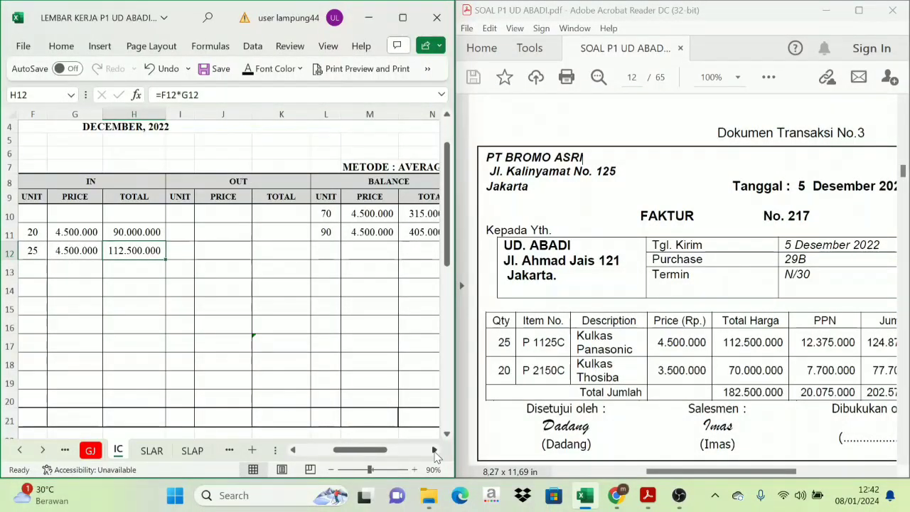
click(373, 179)
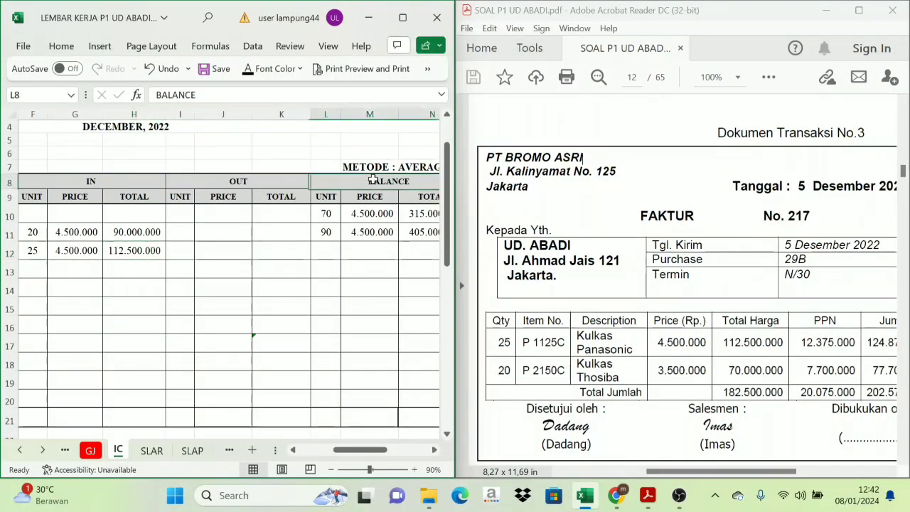
click(321, 235)
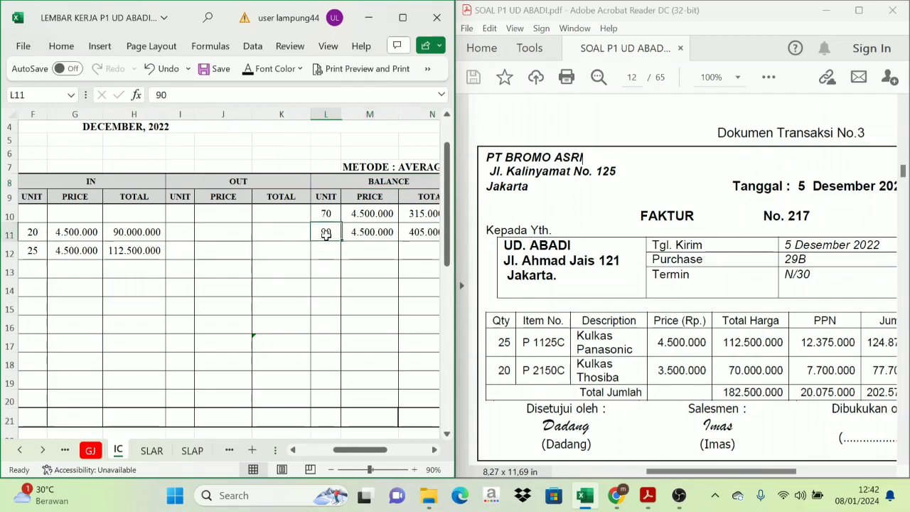
click(43, 253)
click(323, 250)
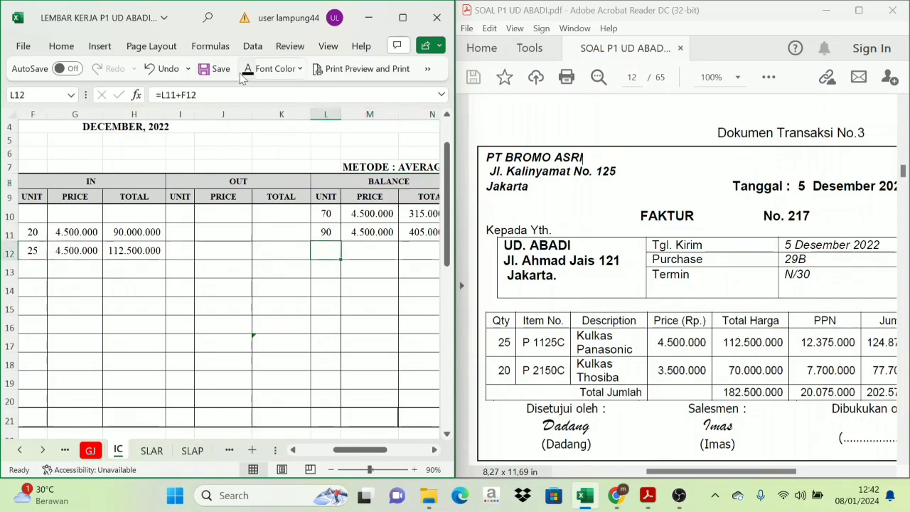
click(370, 254)
text(4500000)
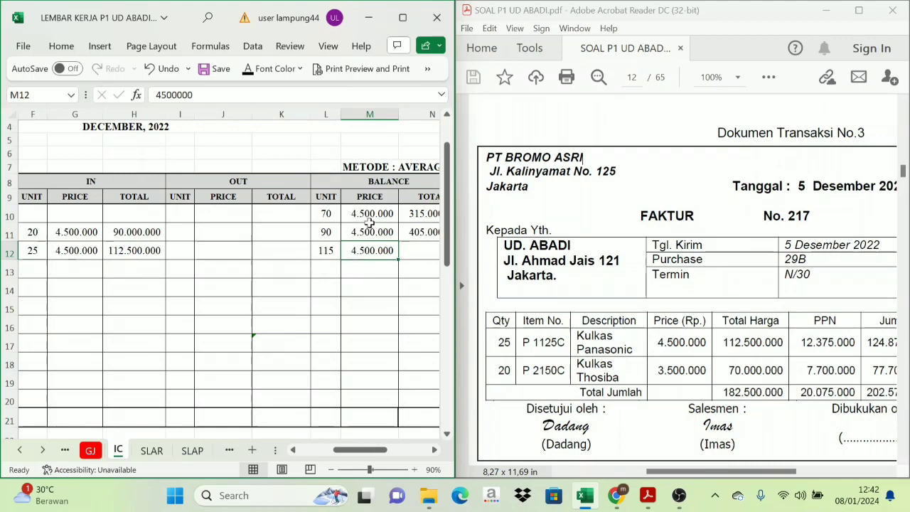
click(364, 234)
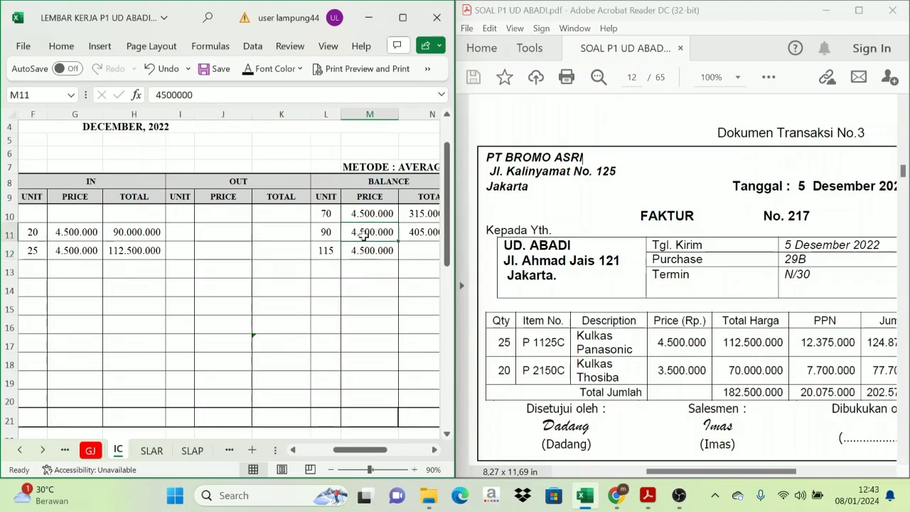
click(403, 255)
scroll(246, 125, right, 3)
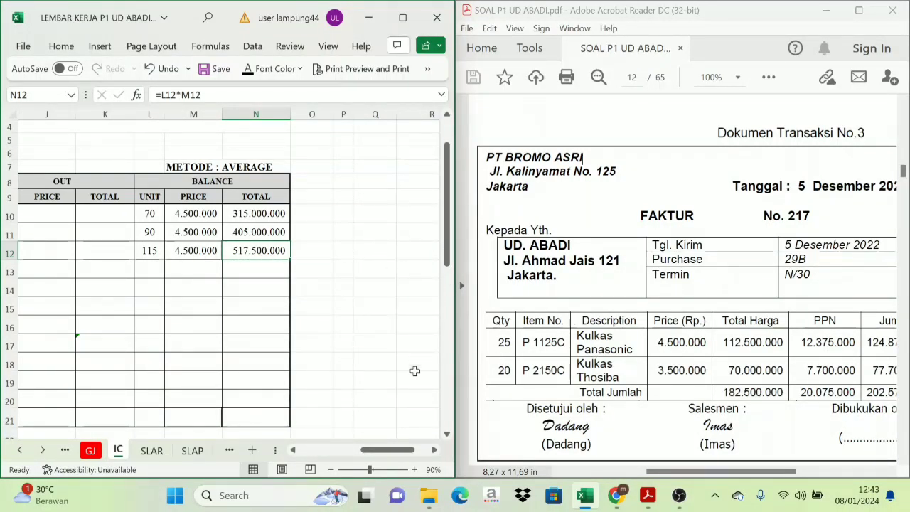
Step: Apply the black font color to C33:E33 on the Kulkas Toshiba card to show day 5, F217 and PT. Bromo Asri
drag(384, 450, 319, 461)
scroll(332, 340, down, 6)
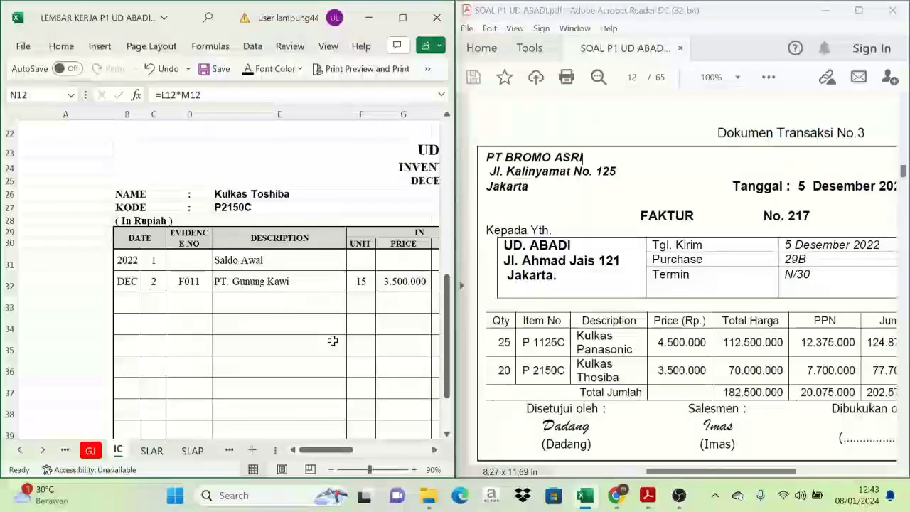
drag(153, 304, 248, 314)
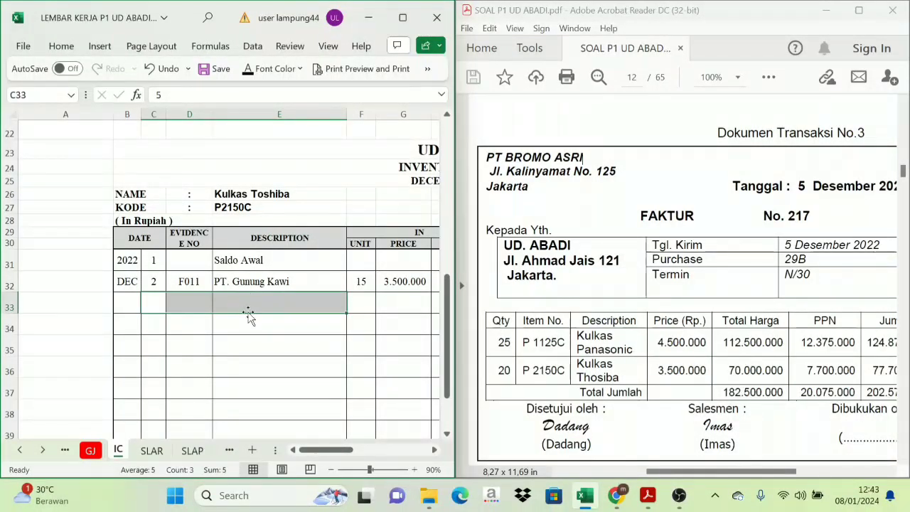
click(244, 74)
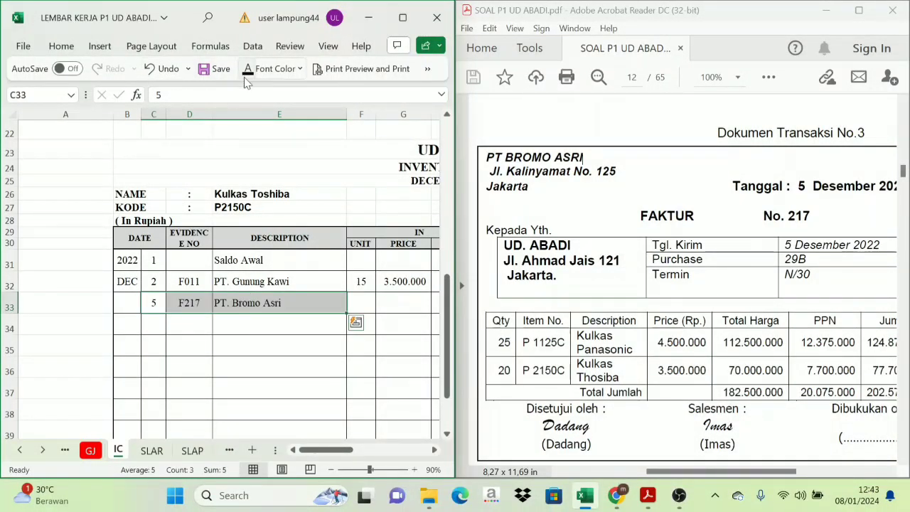
Step: Complete the IN columns of Kulkas Toshiba's PT. Bromo Asri row with 20 units, price 3.500.000 and total =F33*G33
click(435, 449)
click(434, 449)
click(210, 307)
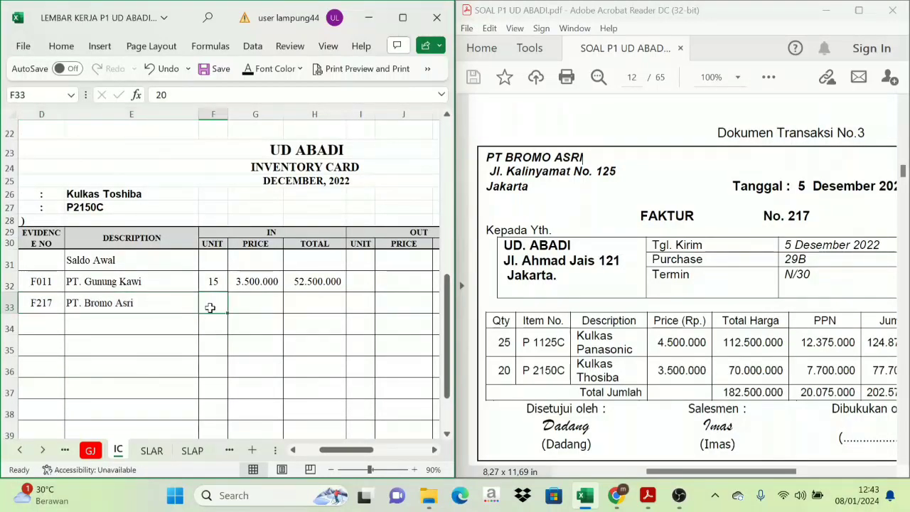
click(435, 449)
click(435, 449)
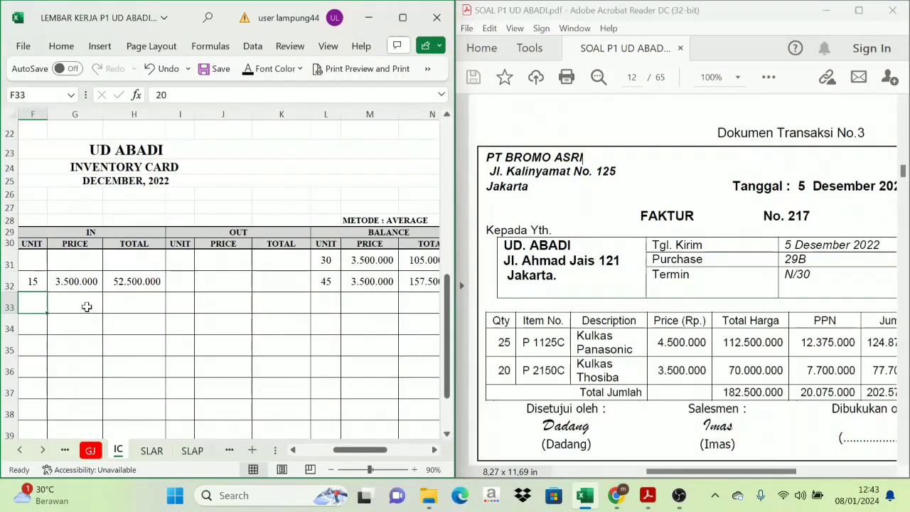
click(293, 449)
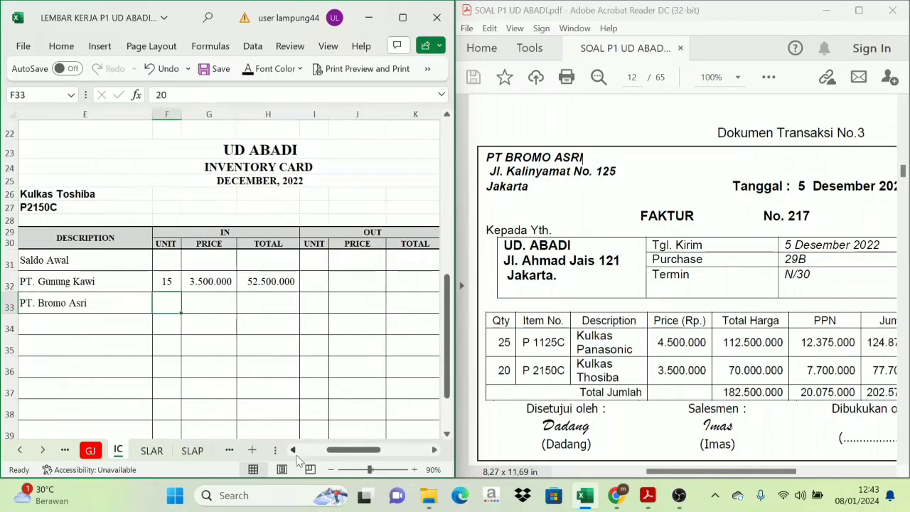
click(211, 304)
drag(260, 324, 262, 298)
key(ctrl+v)
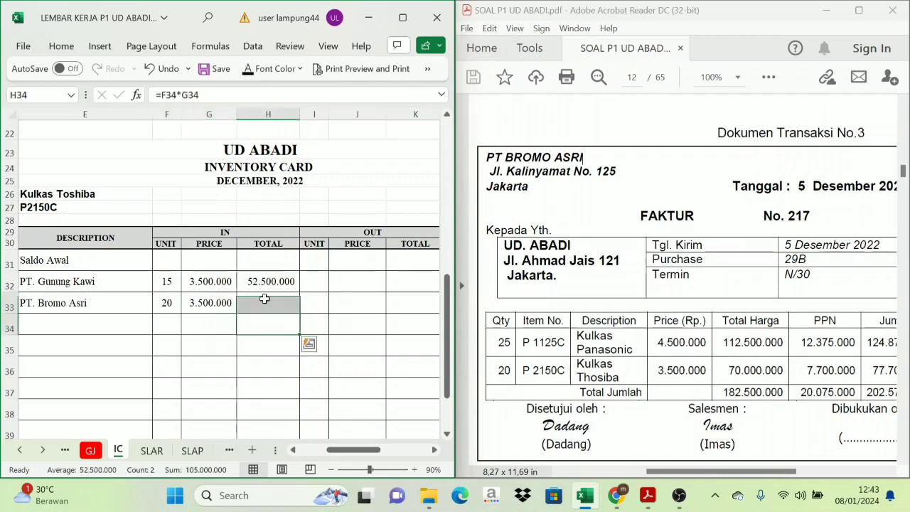
click(261, 302)
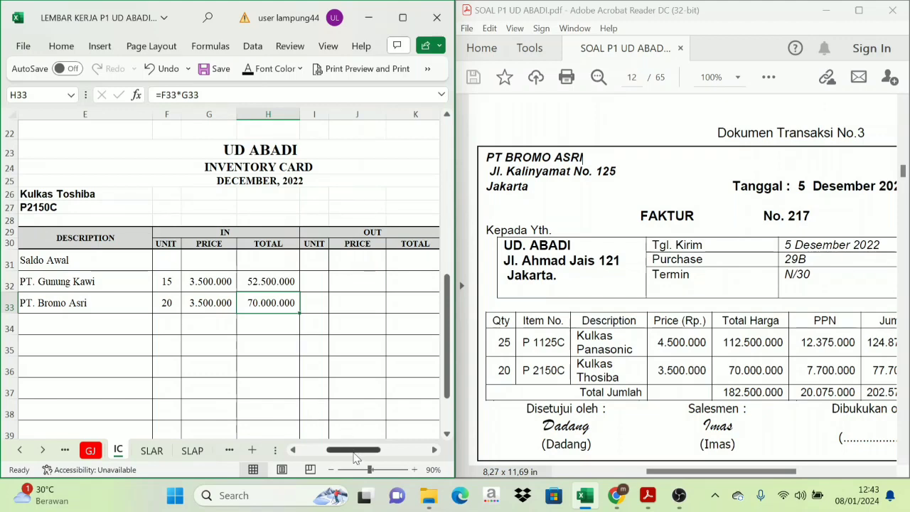
Step: Apply the black font color to Kulkas Toshiba's BALANCE cells L33:N33 to show unit =L32+F33, price 3500000 and total =L33*M33
drag(353, 449, 360, 449)
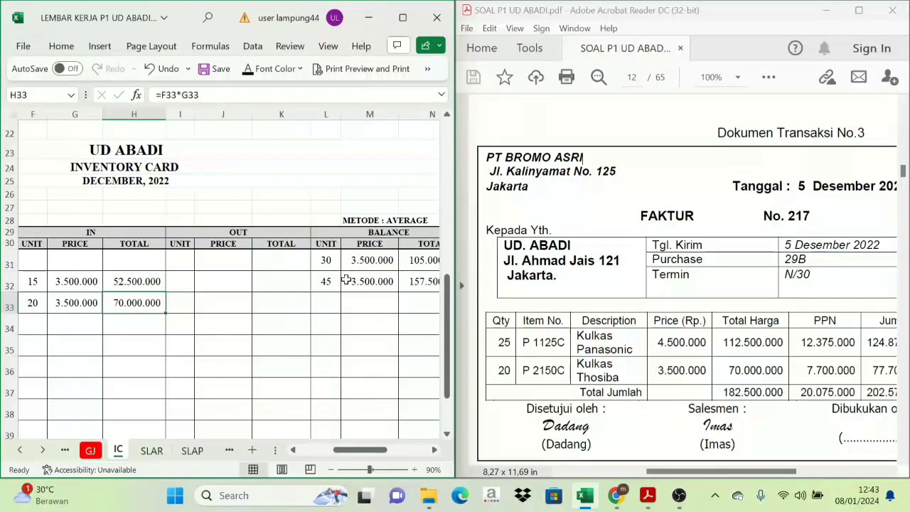
click(373, 235)
click(337, 297)
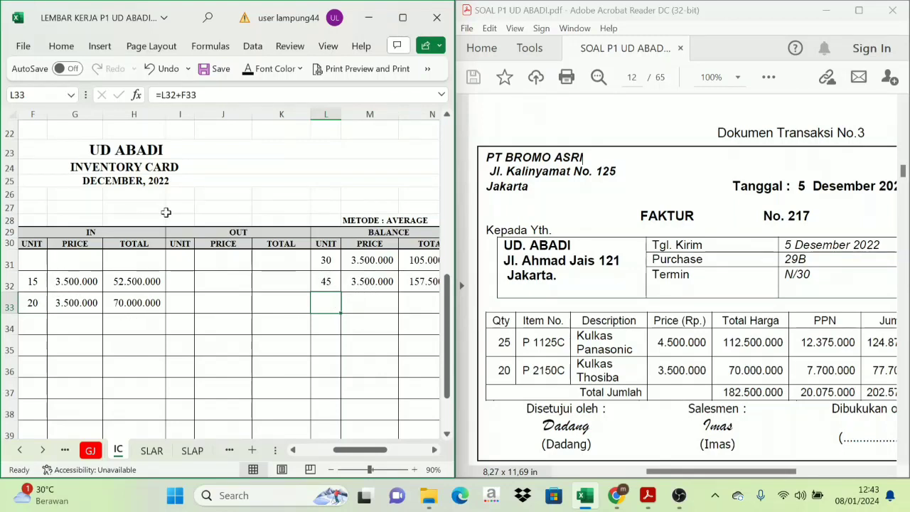
click(267, 69)
click(359, 304)
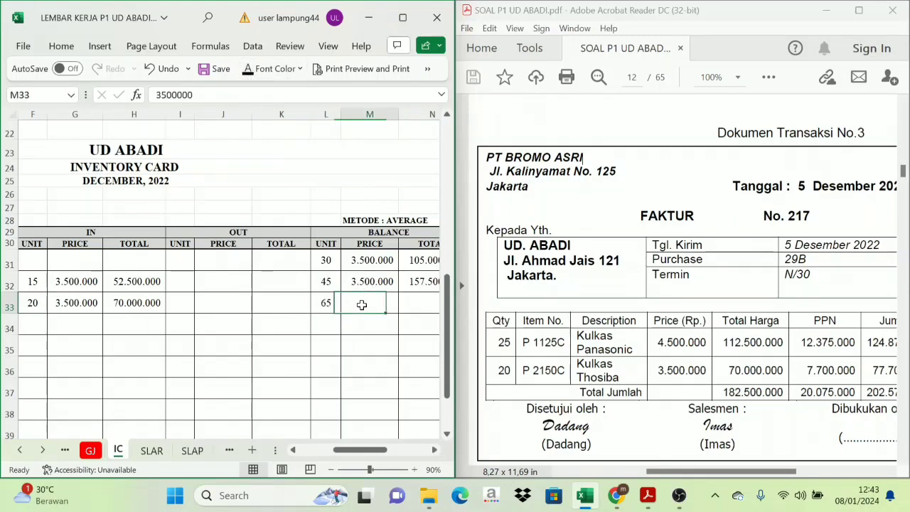
click(266, 69)
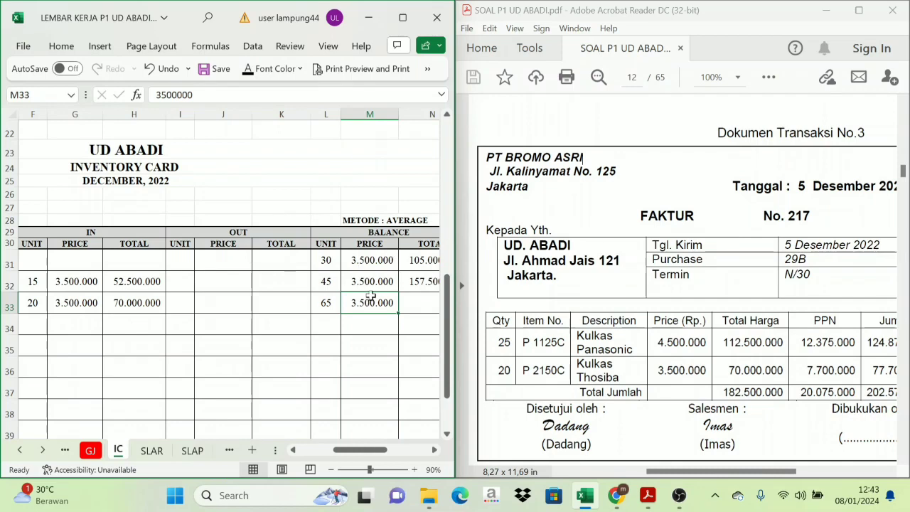
key(Right)
click(266, 68)
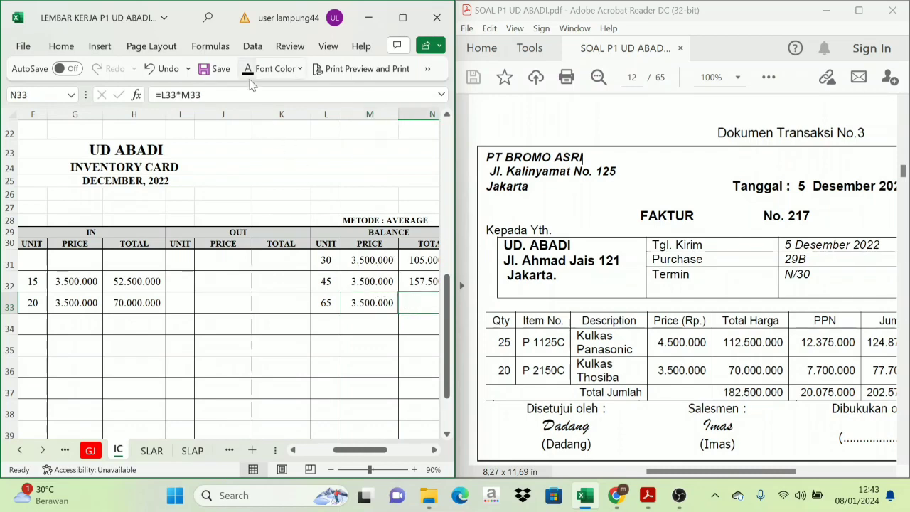
scroll(282, 261, right, 4)
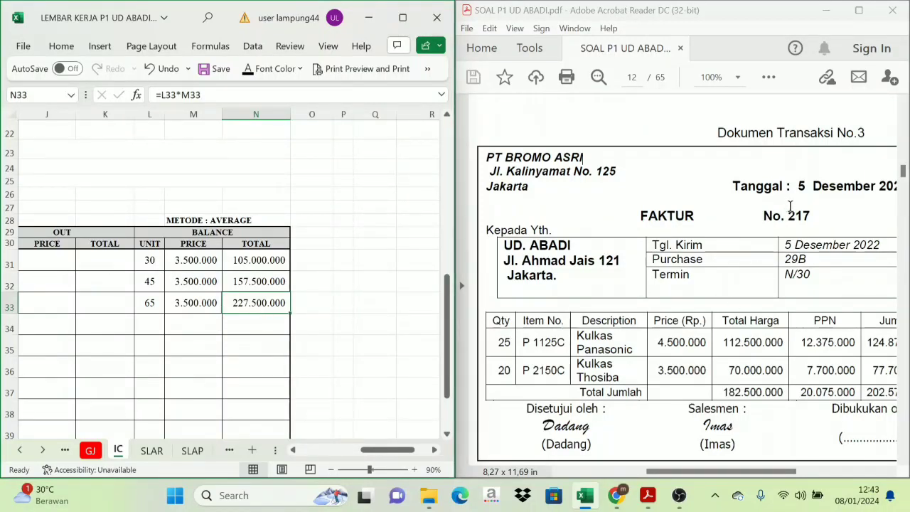
Step: Bring up PT Jaya Putra's invoice No. 324 of 8 December 2022 in the PDF and open the purchase journal sheet PJ
scroll(784, 222, down, 5)
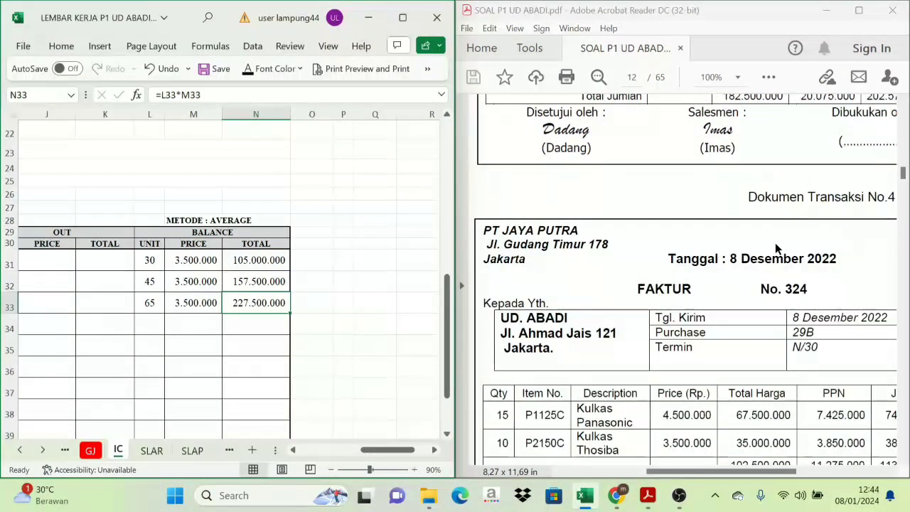
scroll(775, 243, down, 1)
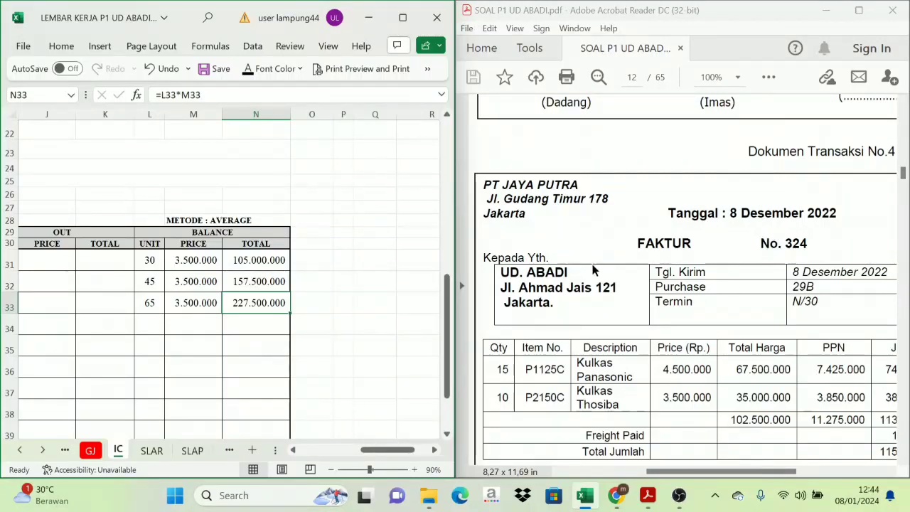
scroll(618, 226, down, 1)
scroll(617, 230, up, 8)
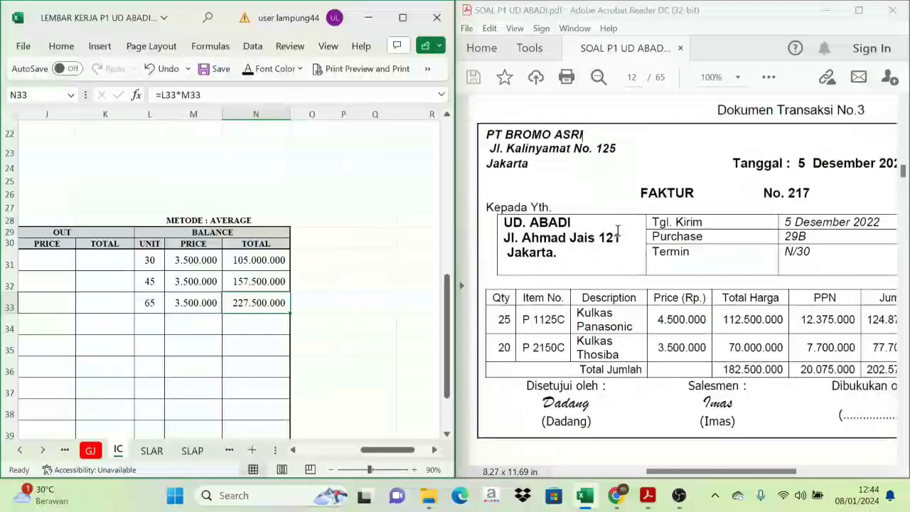
scroll(846, 135, down, 10)
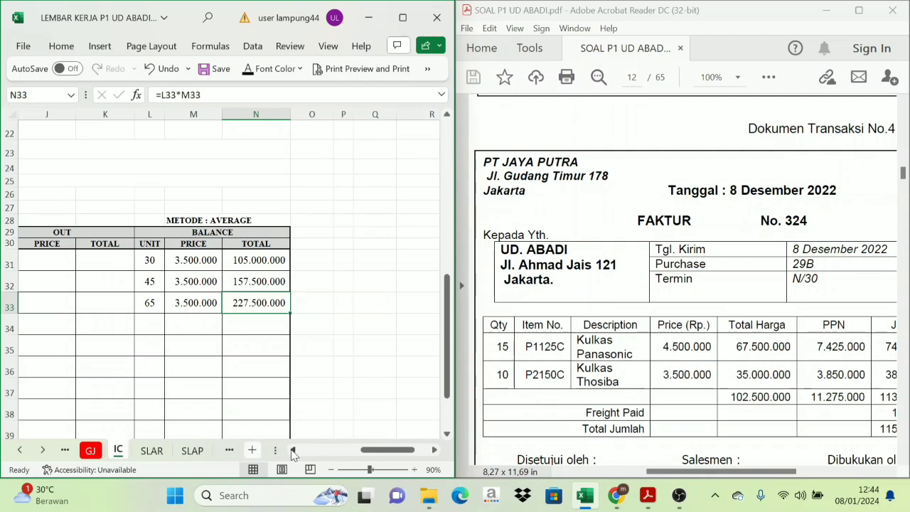
click(20, 451)
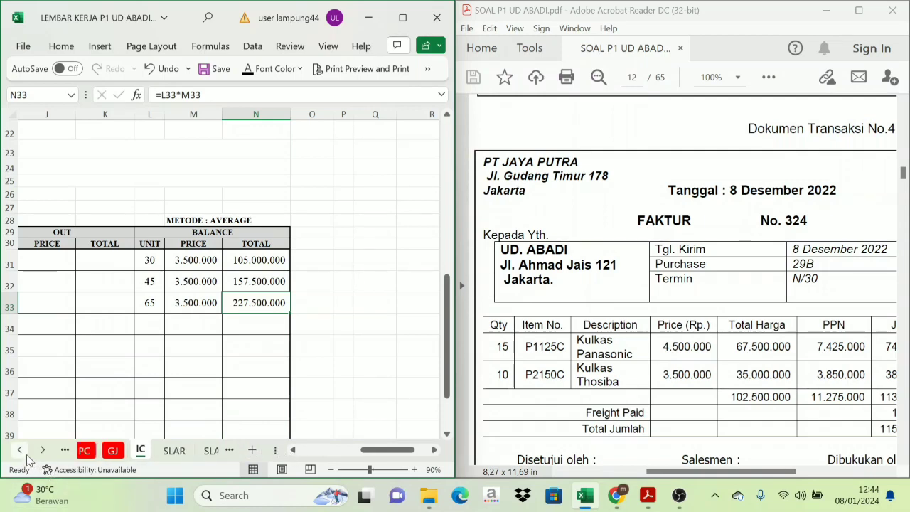
click(25, 454)
click(26, 455)
click(25, 454)
click(123, 450)
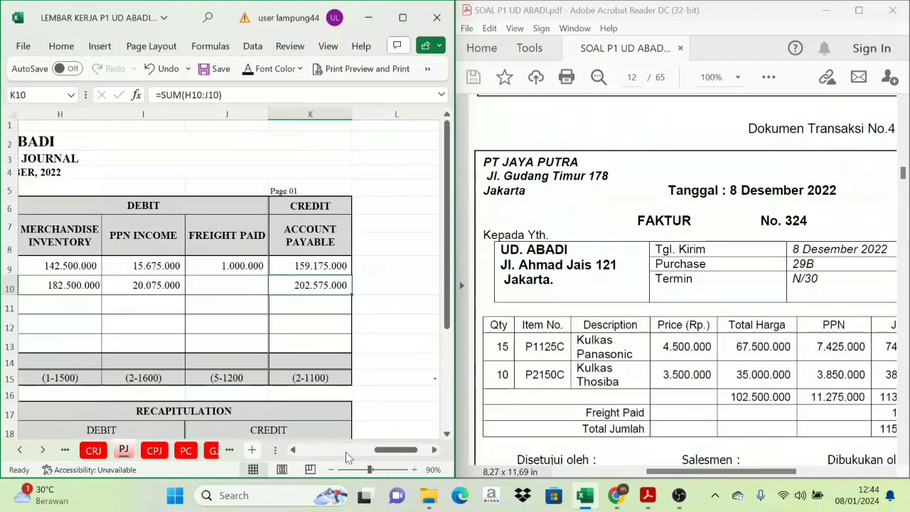
Step: Apply the black font color to C11:E11 in the purchase journal to show day 8, F324 and PT. Jaya Putra
drag(376, 449, 325, 449)
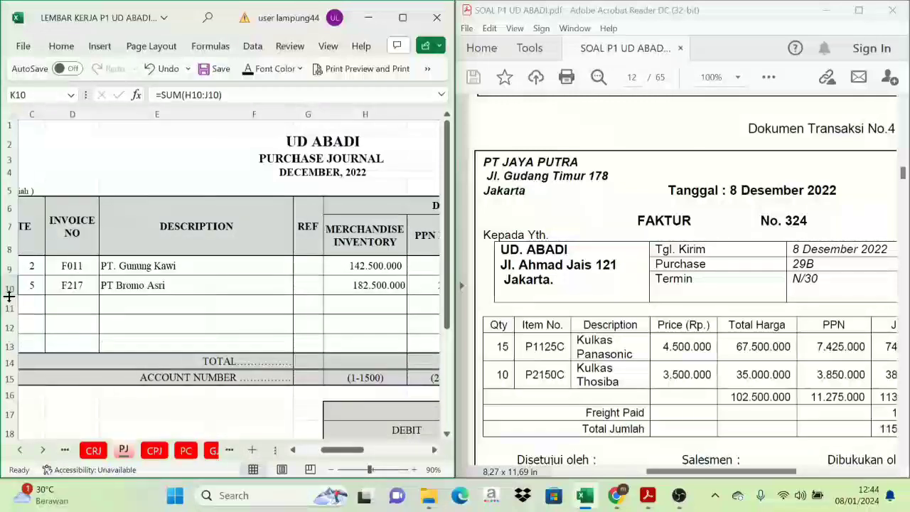
drag(28, 304, 150, 304)
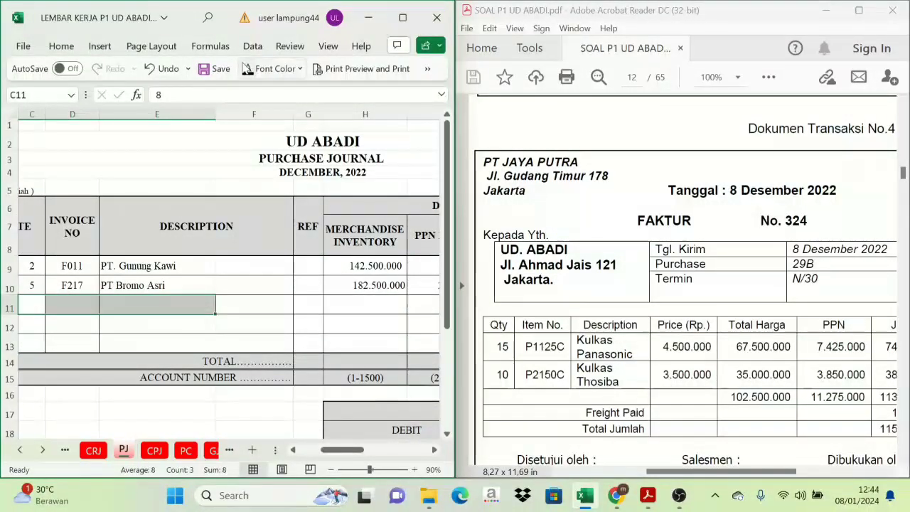
click(247, 68)
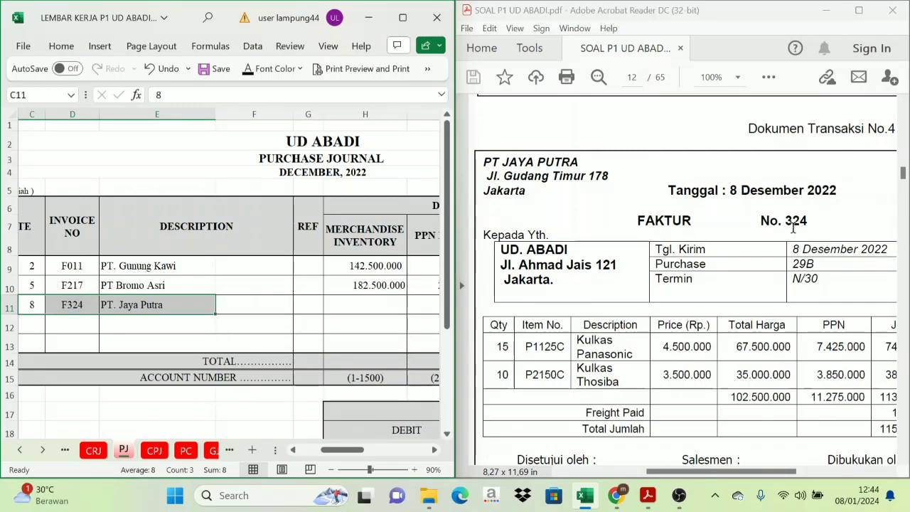
click(168, 305)
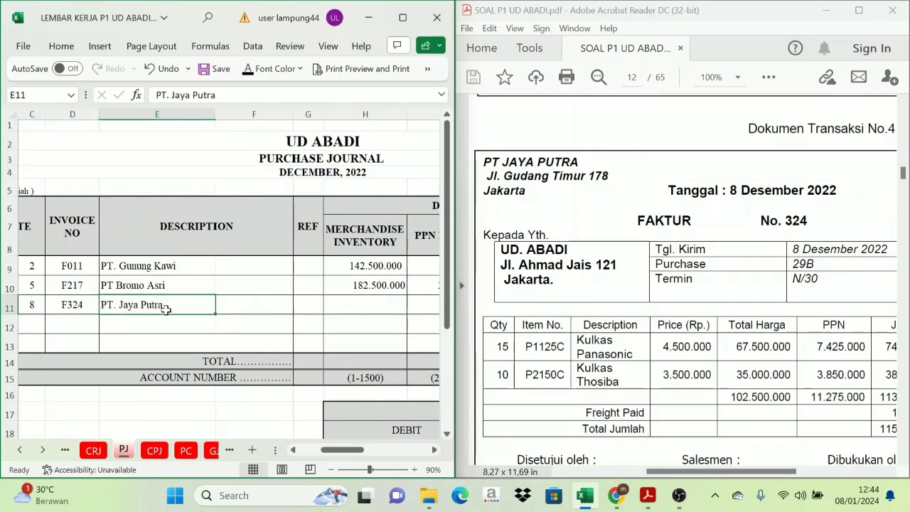
Step: Complete PT. Jaya Putra's purchase journal row with merchandise inventory 102500000 in H11 and PPN income 11275000 in I11
click(434, 449)
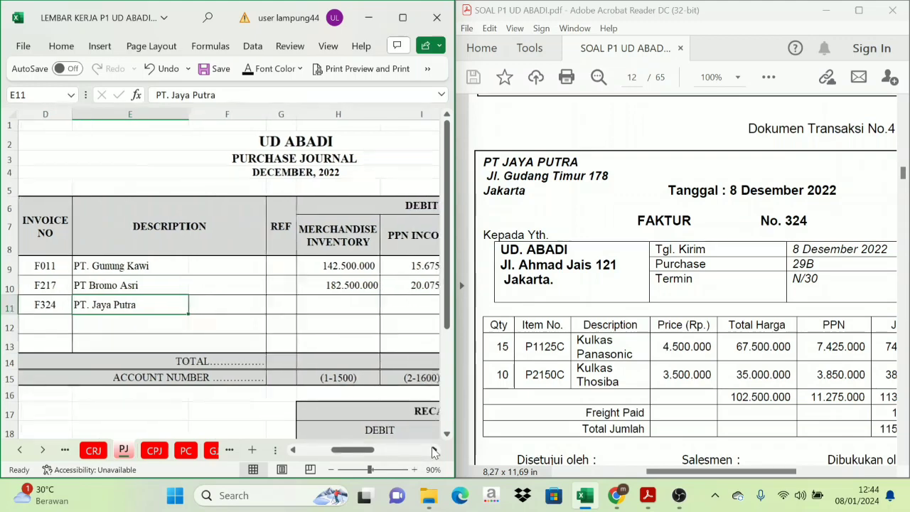
click(433, 449)
click(433, 449)
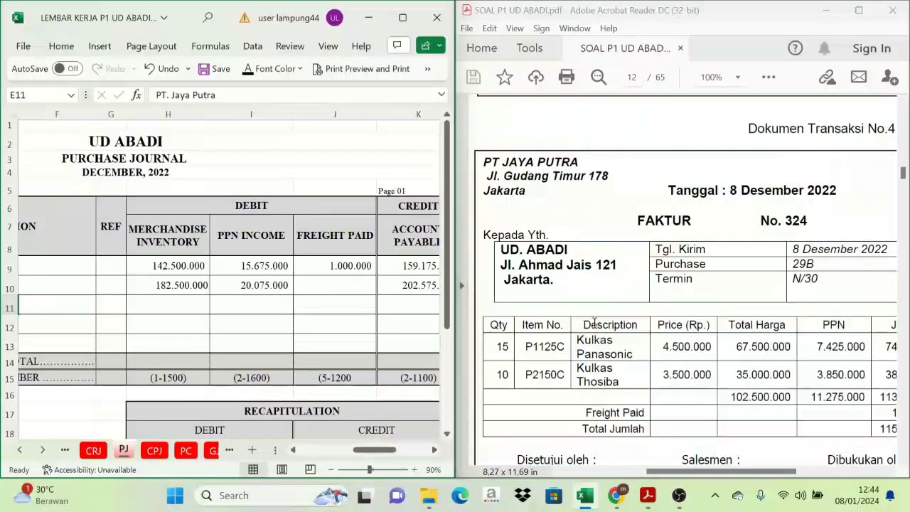
click(721, 334)
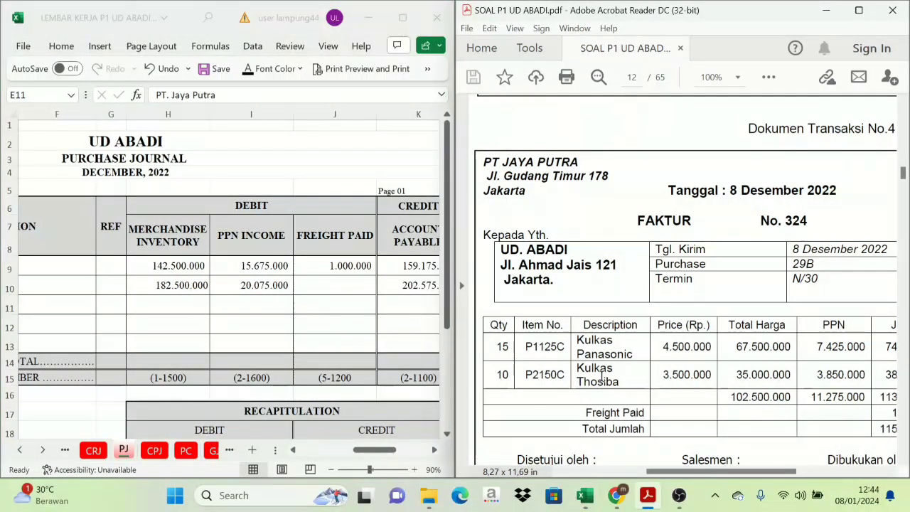
click(214, 304)
text(102500000)
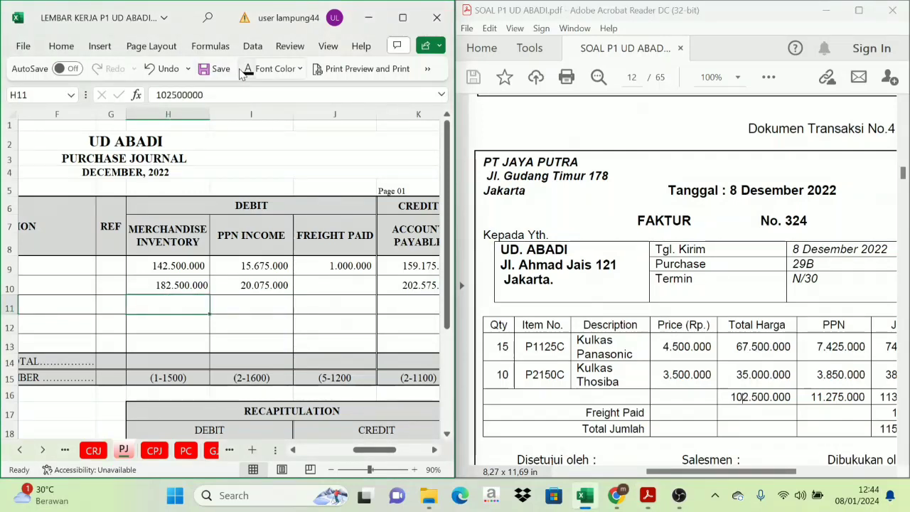
key(ctrl+Return)
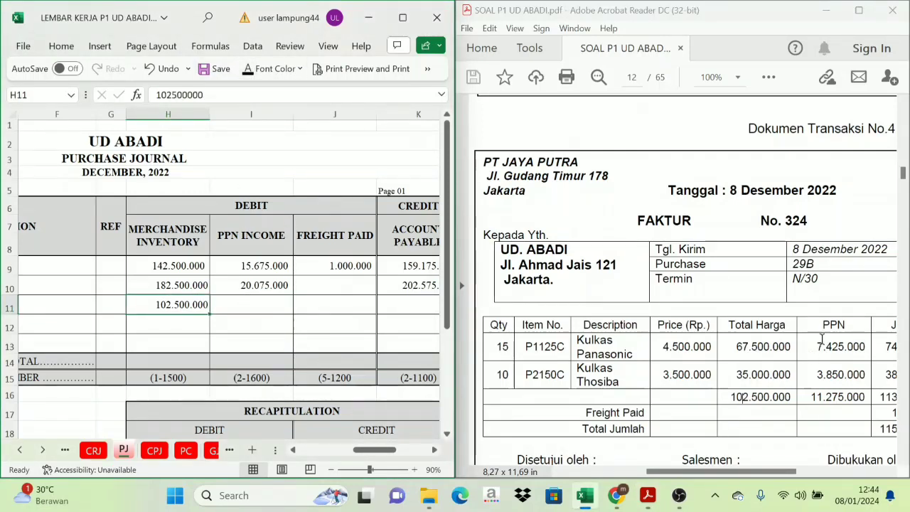
click(221, 307)
text(11275000)
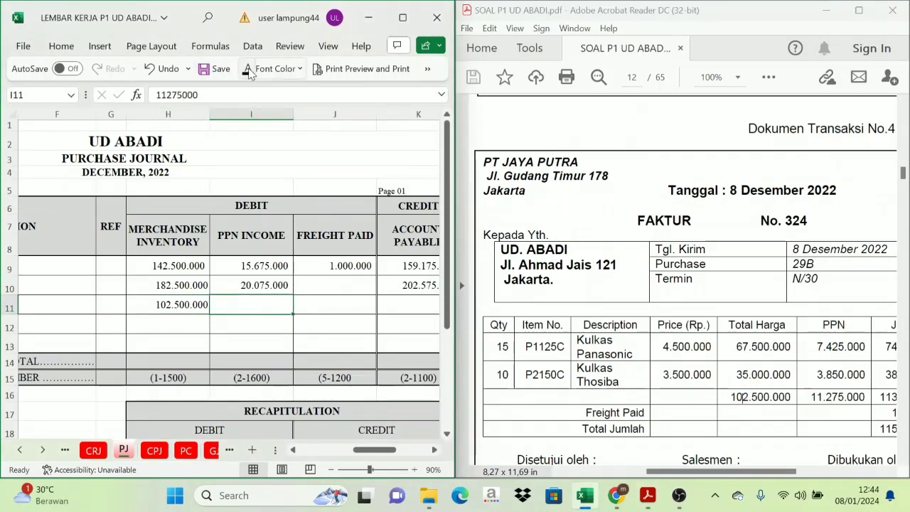
key(ctrl+Return)
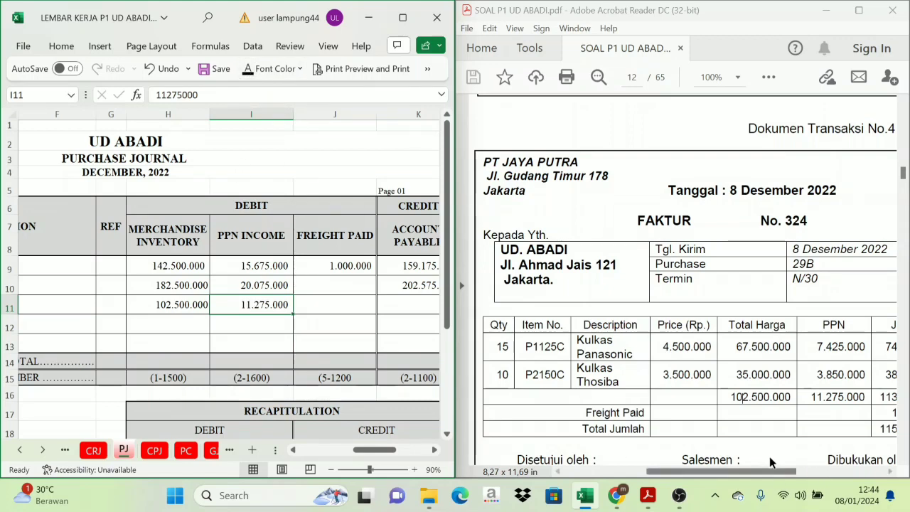
Step: Consult the freight charge on PT Jaya Putra's invoice and enter 1250000 as freight paid in J11
click(627, 419)
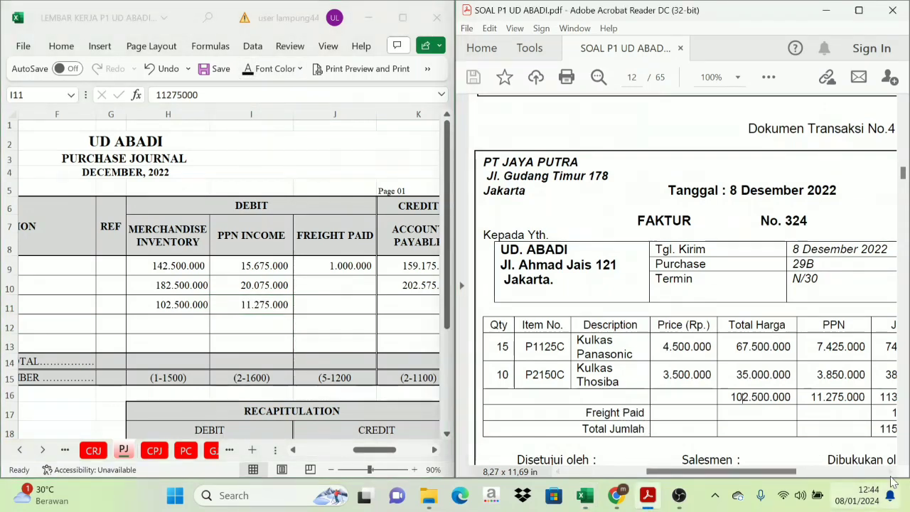
drag(785, 474, 808, 474)
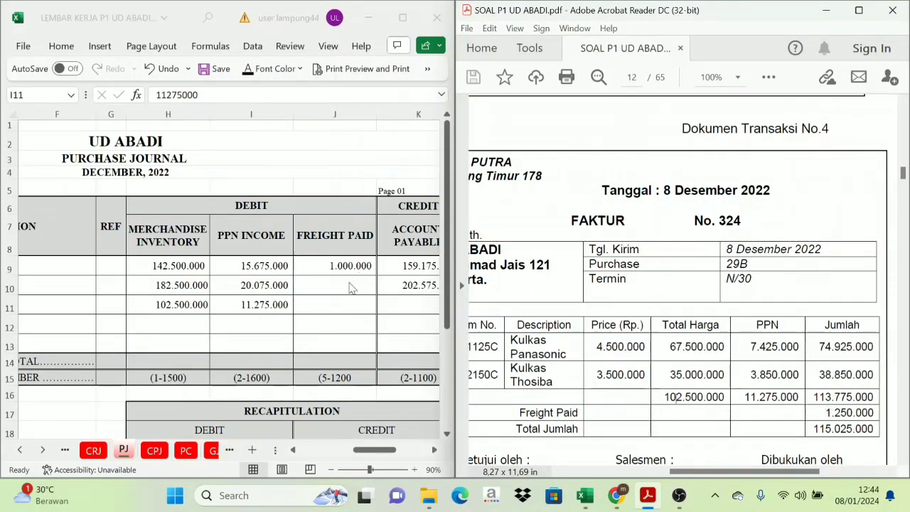
click(319, 309)
text(1250000)
key(ctrl+Return)
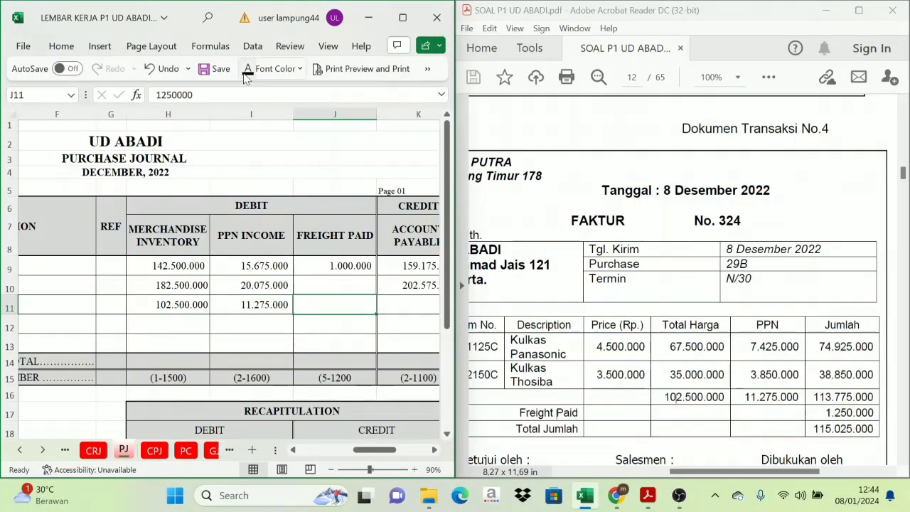
Step: Complete the Account Payable cell K11 of PT. Jaya Putra's row with =SUM(H11:J11)
click(434, 449)
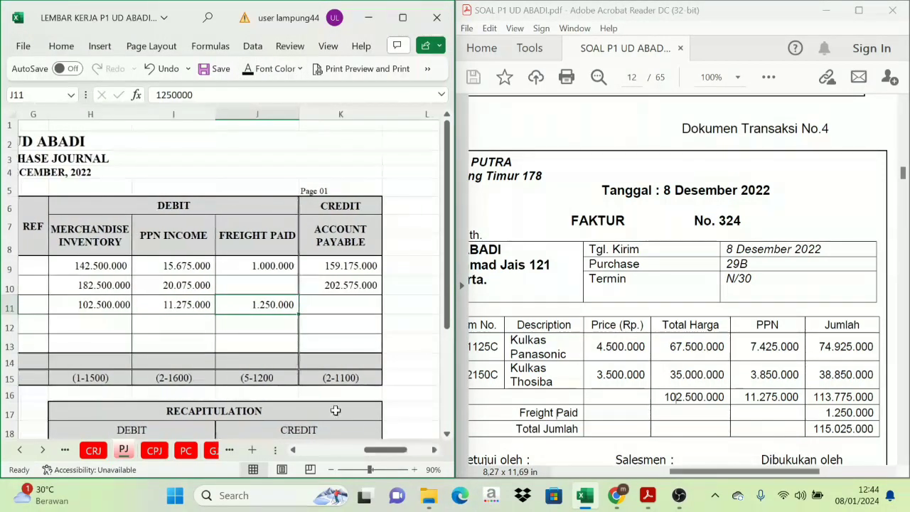
click(106, 309)
click(166, 307)
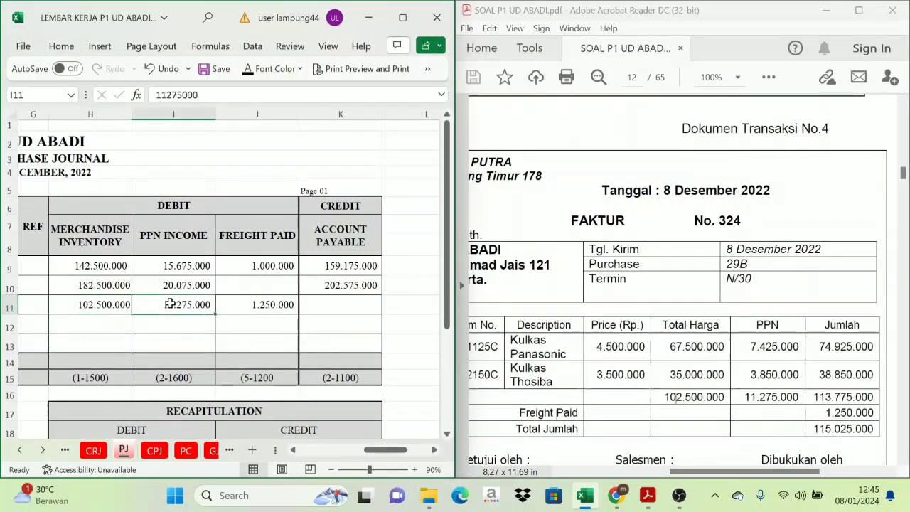
click(271, 307)
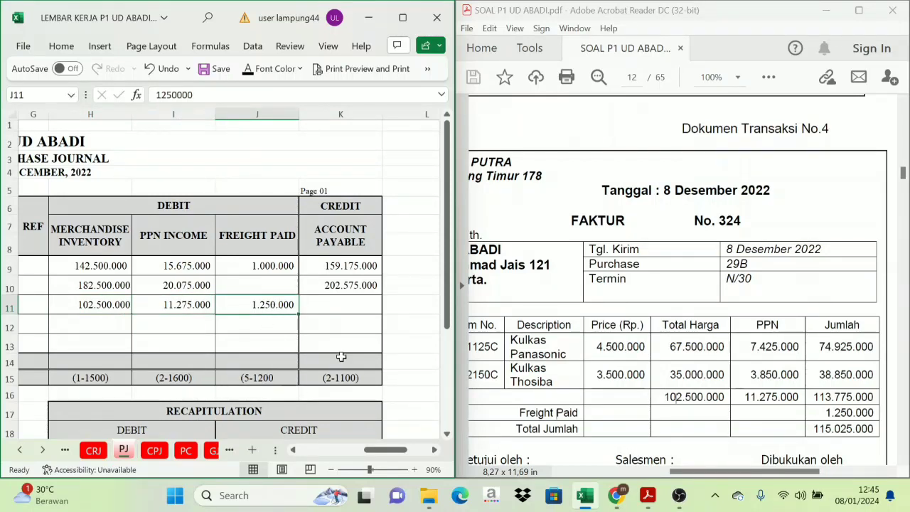
click(341, 307)
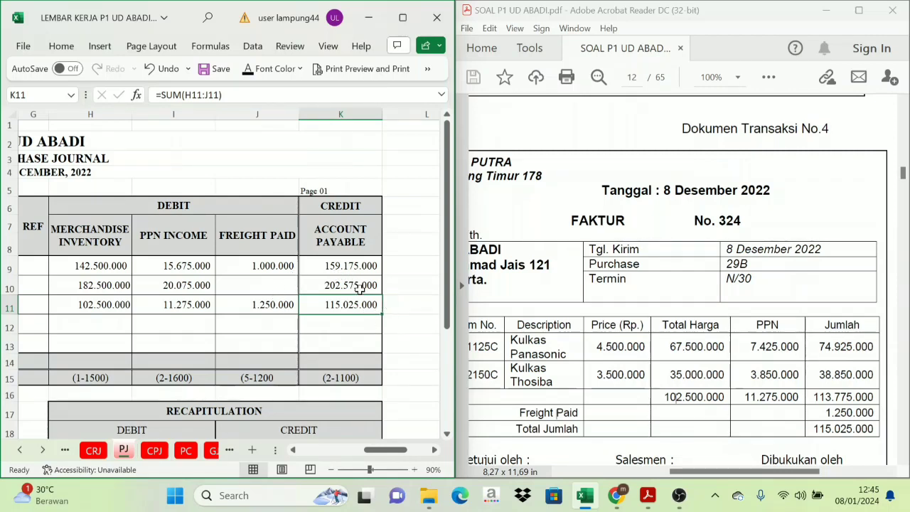
Step: In PT Jaya Putra's table on the SLAP sheet, fill row 35 with day 8, description Prchases Journal and reference PJ
scroll(53, 450, down, 4)
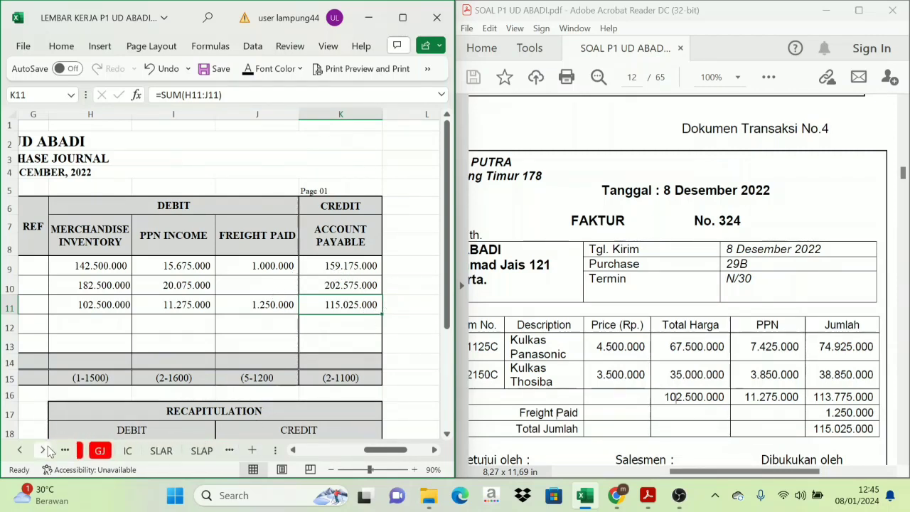
click(164, 450)
scroll(172, 389, up, 4)
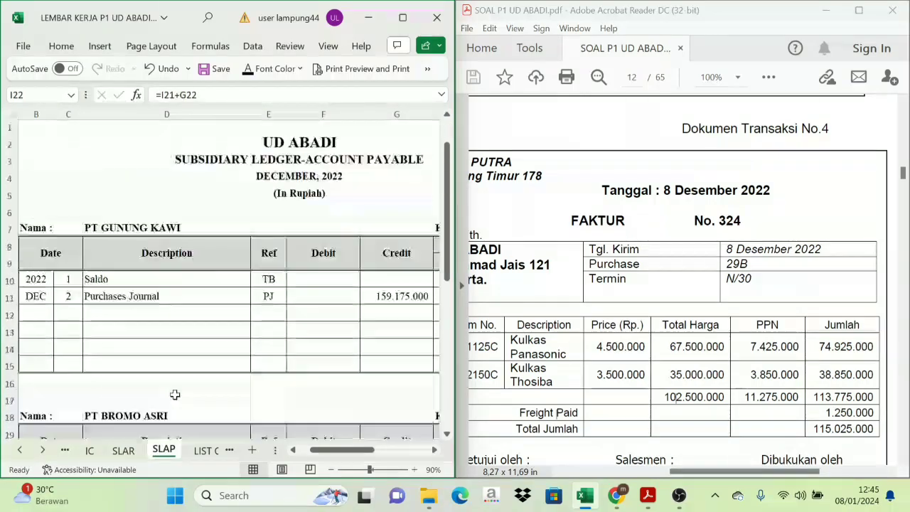
scroll(234, 286, down, 6)
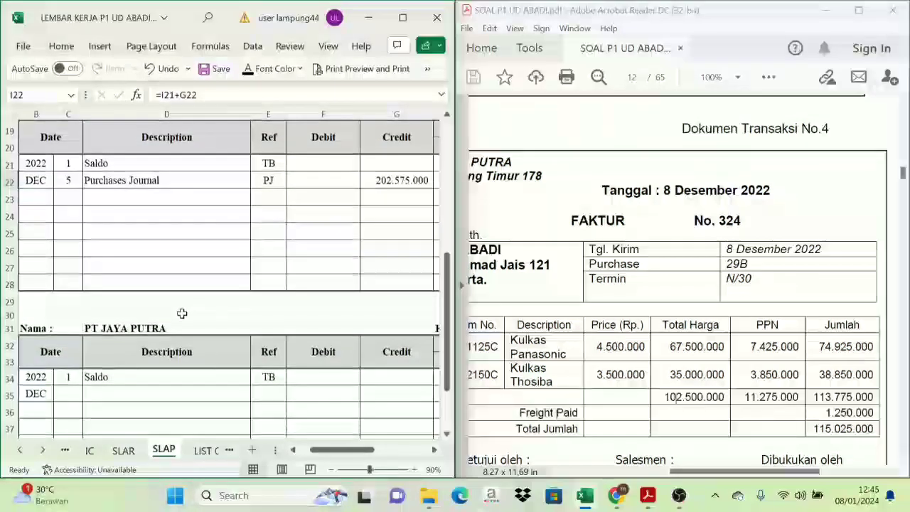
scroll(149, 331, down, 2)
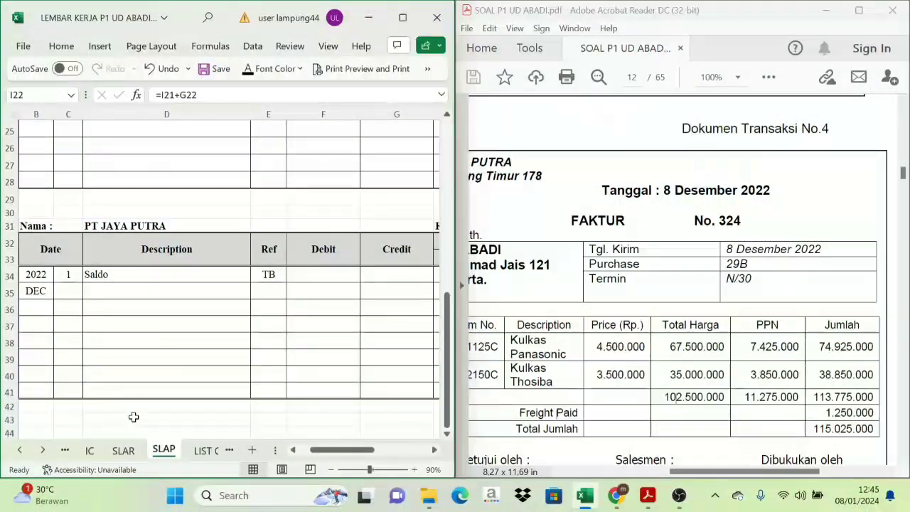
drag(69, 289, 178, 288)
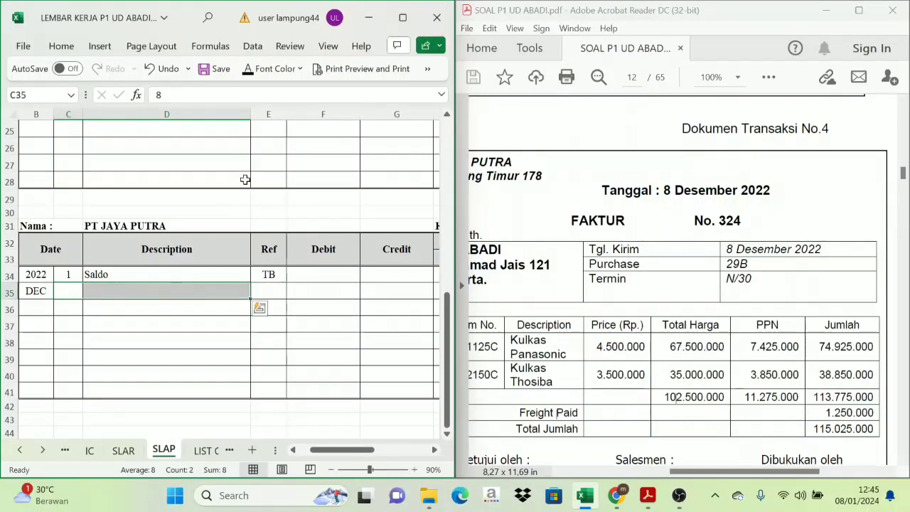
click(270, 291)
text(PJ)
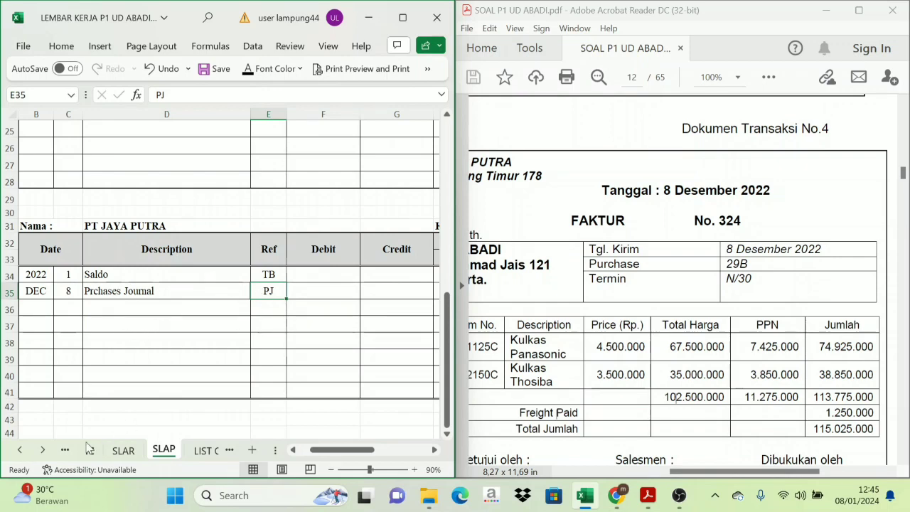
click(23, 450)
click(23, 450)
click(23, 450)
click(23, 450)
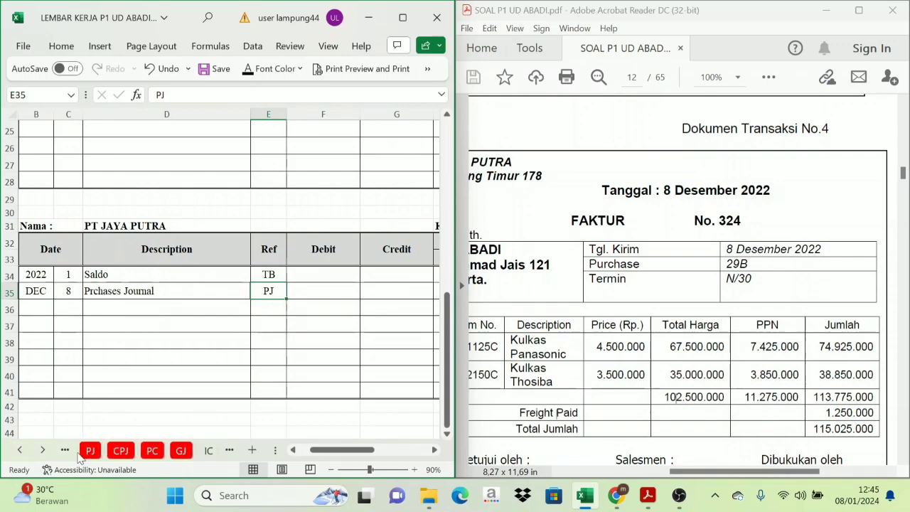
click(87, 452)
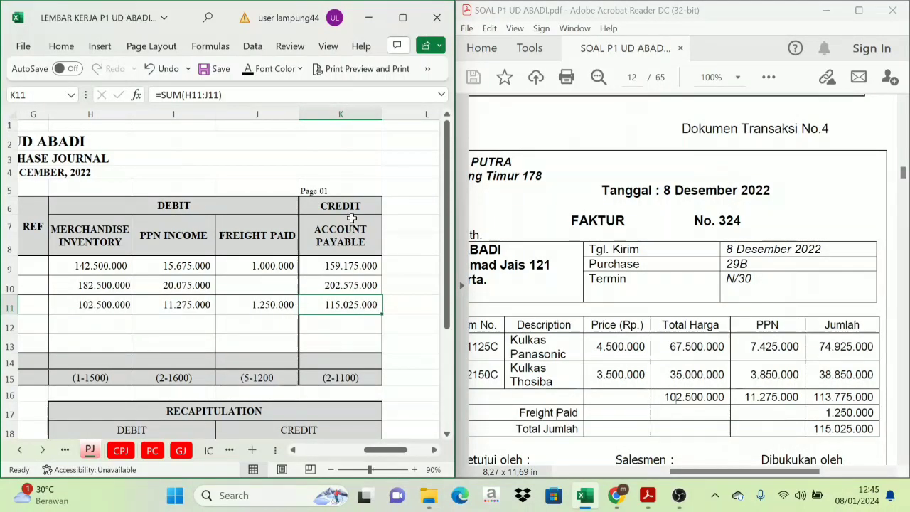
click(43, 450)
click(43, 450)
click(42, 450)
click(43, 450)
click(164, 449)
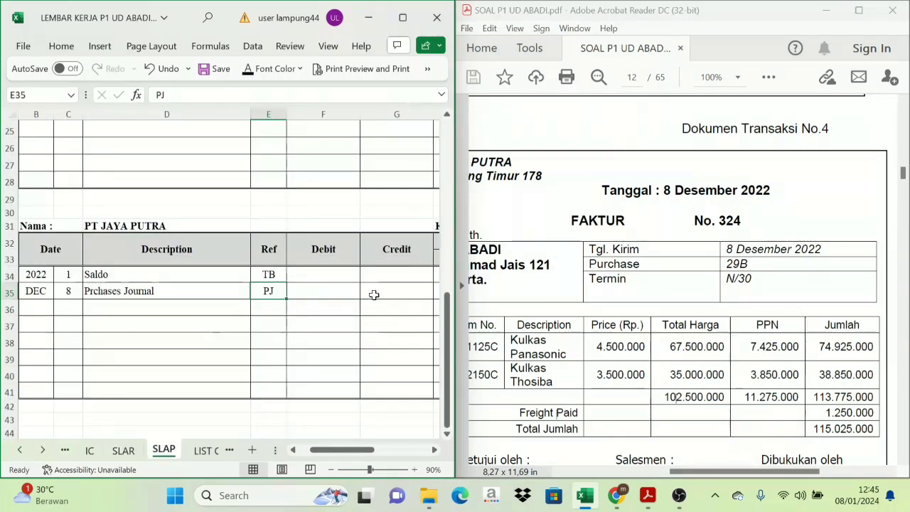
scroll(426, 458, right, 5)
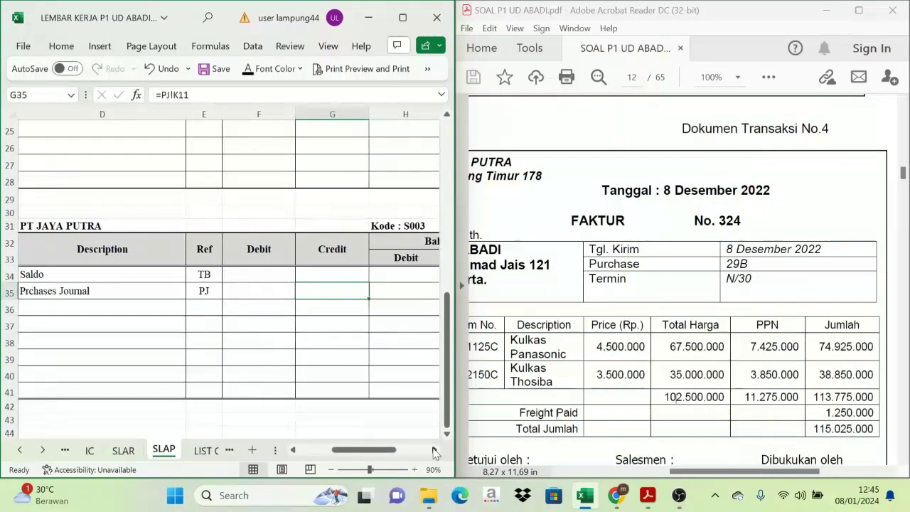
click(433, 449)
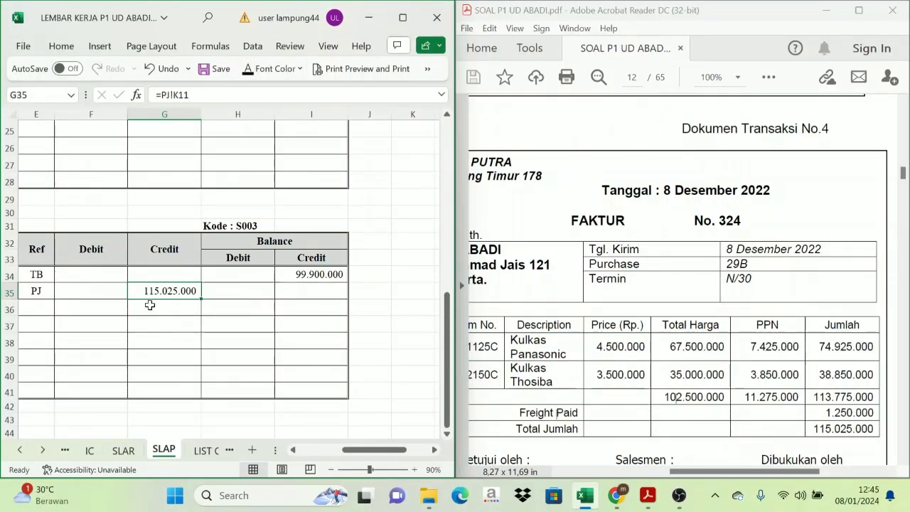
Step: Complete PT Jaya Putra's credit balance cell I35 with =I34+G35, shown in the black font color
click(300, 239)
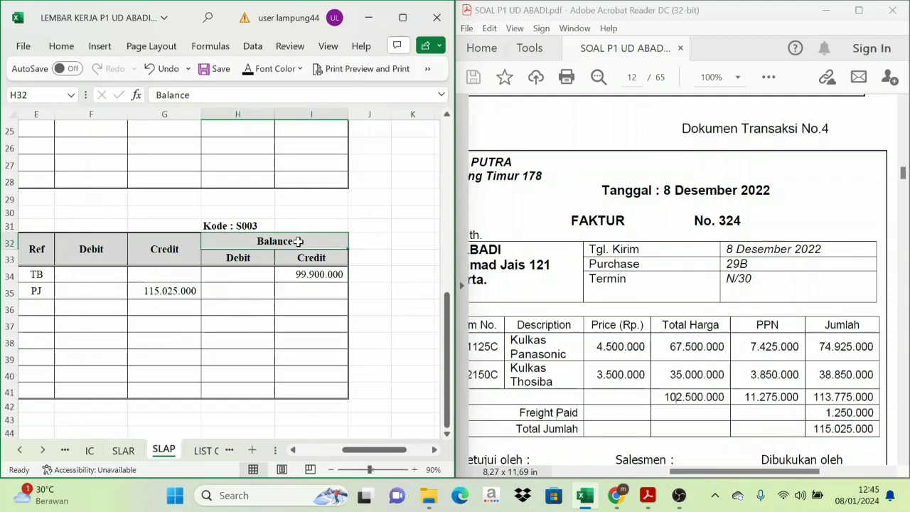
click(318, 299)
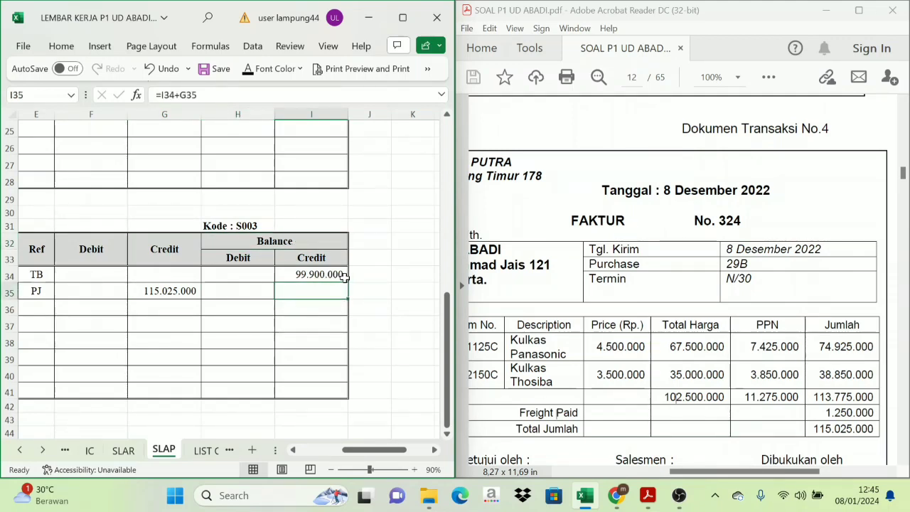
click(158, 290)
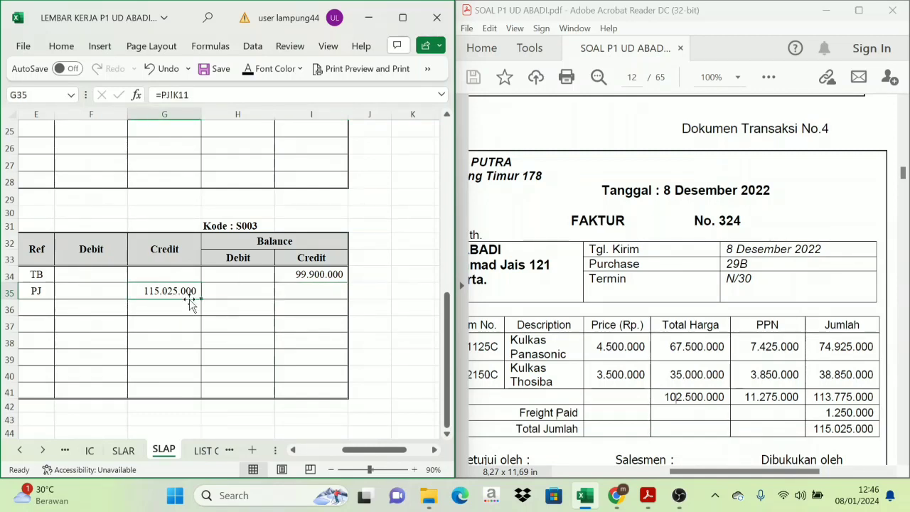
click(305, 293)
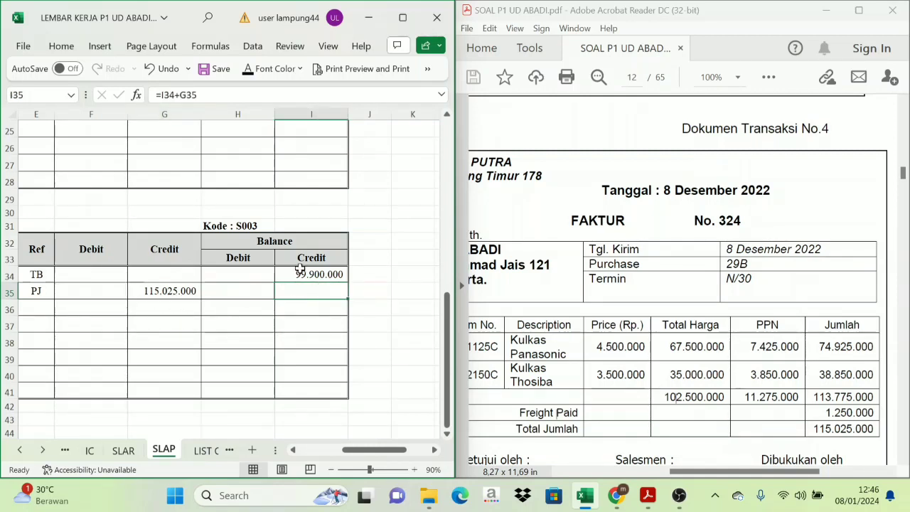
click(312, 258)
click(178, 257)
click(306, 287)
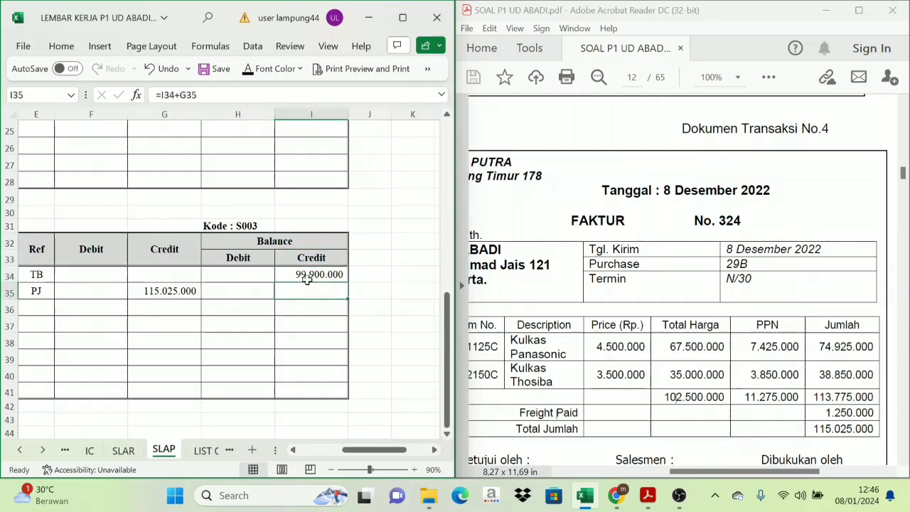
click(248, 70)
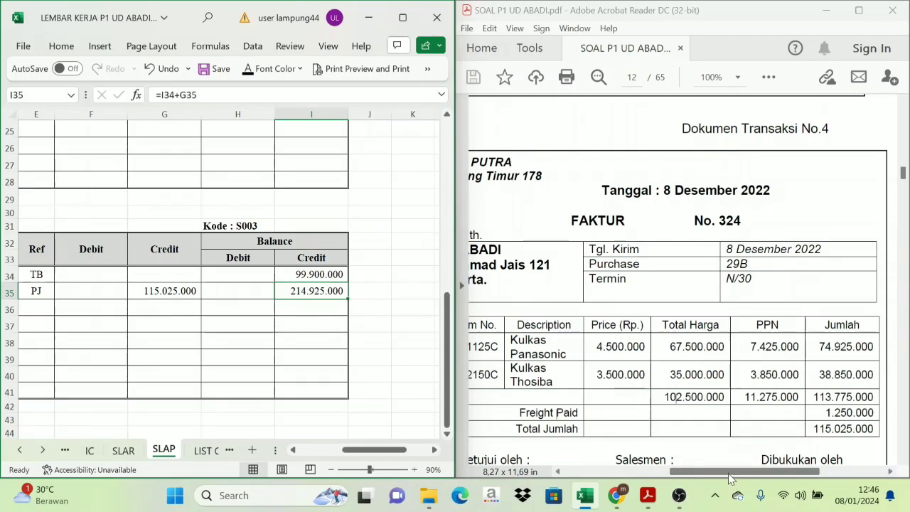
Step: On the Kulkas Panasonic inventory card in the IC sheet, show day 8, F324 and PT. Jaya Putra in C13:E13 with black font
drag(724, 463, 690, 461)
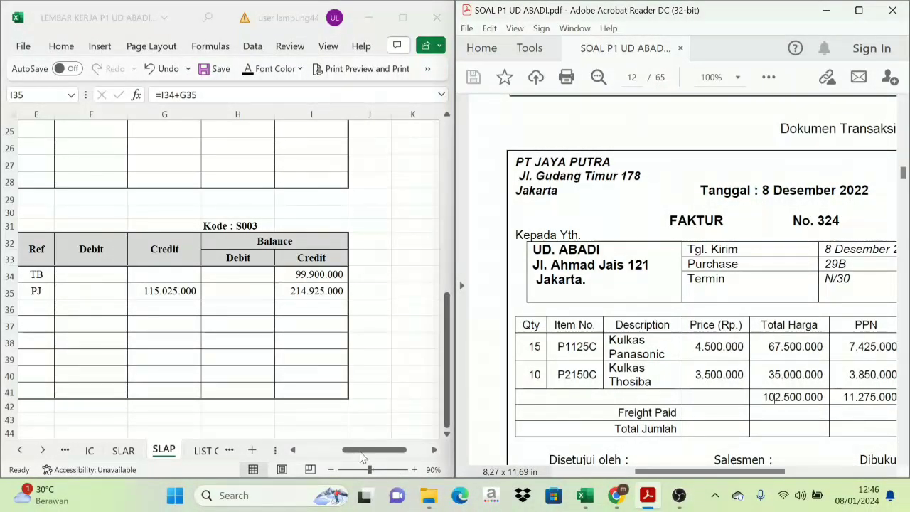
click(361, 453)
drag(367, 453, 333, 455)
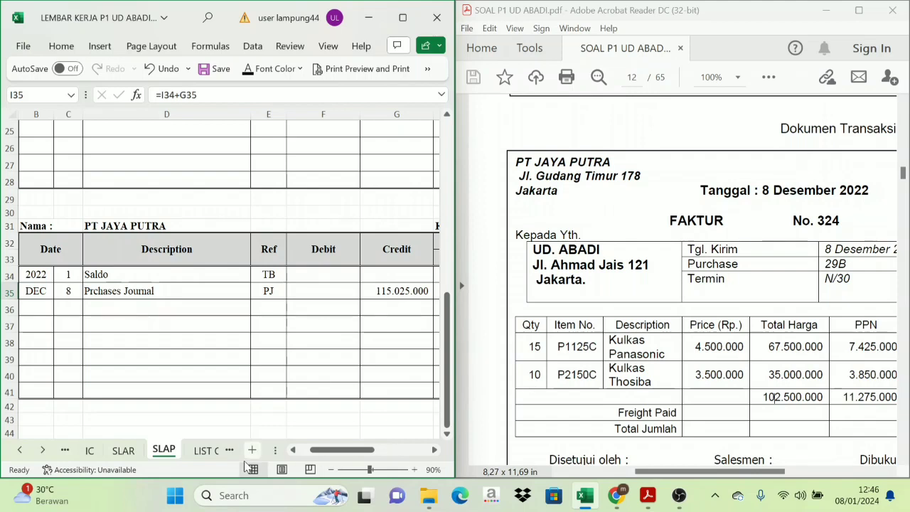
click(91, 450)
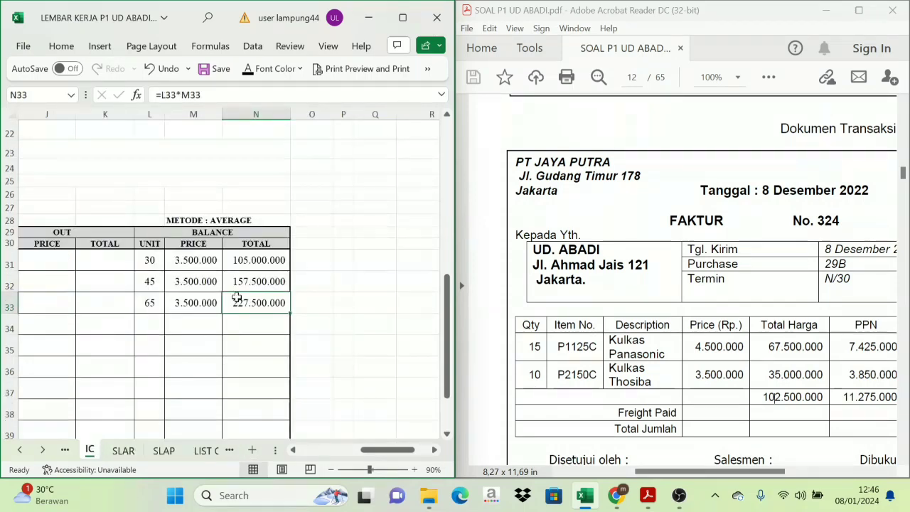
drag(401, 449, 340, 449)
scroll(340, 390, up, 7)
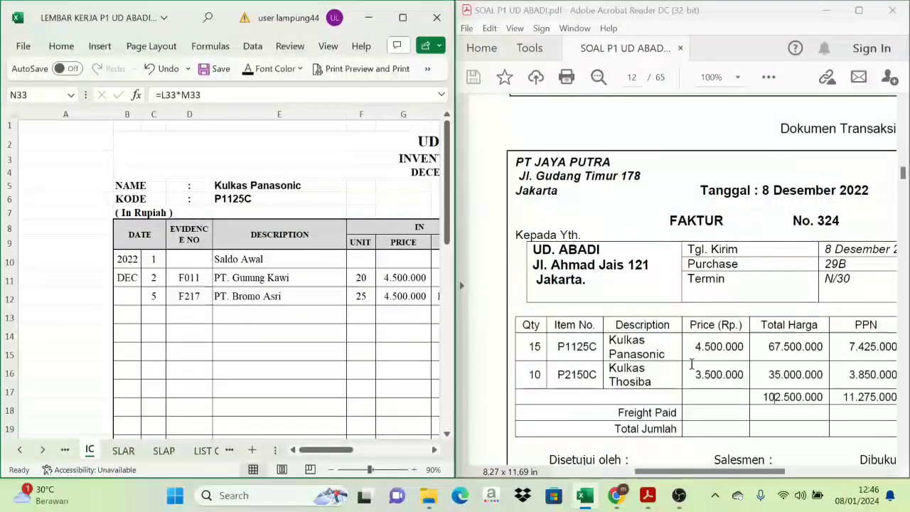
click(260, 186)
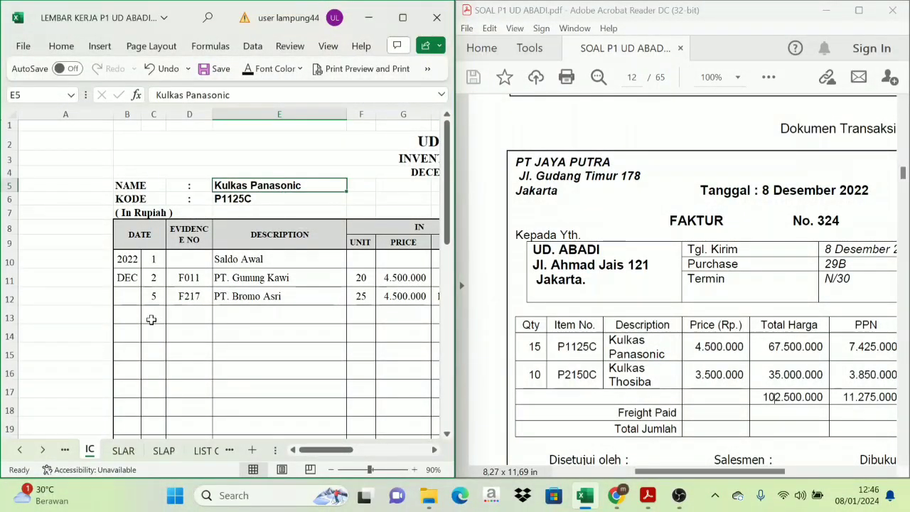
drag(151, 319, 237, 302)
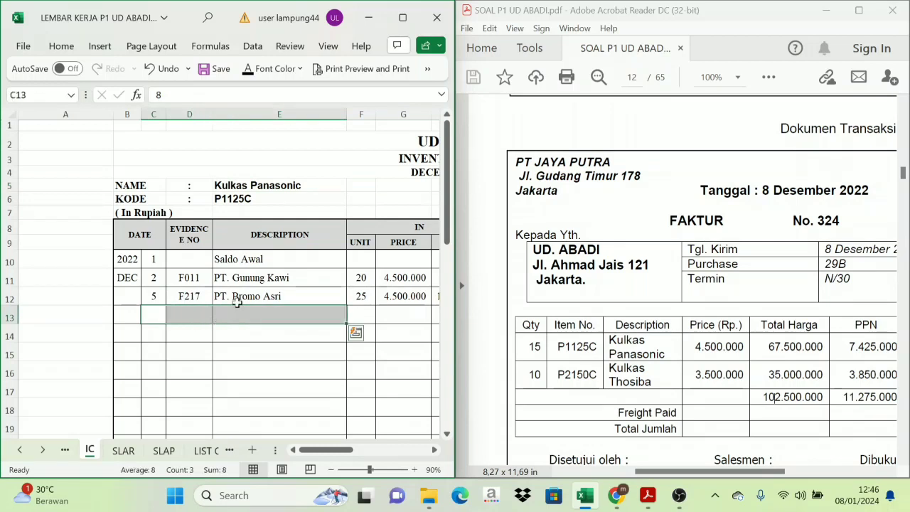
click(248, 74)
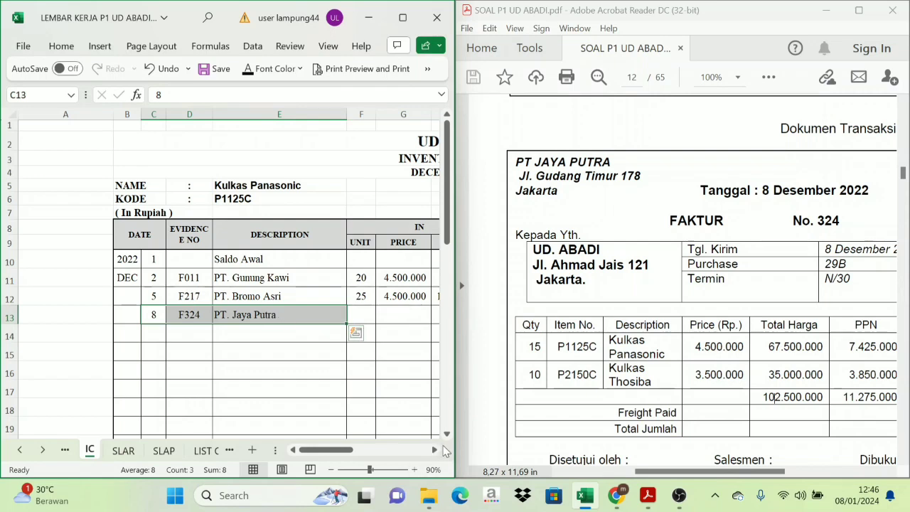
Step: Complete the Kulkas Panasonic card's IN columns in row 13 with 15 units, price 4500000 and total =G13*F13
scroll(445, 450, right, 5)
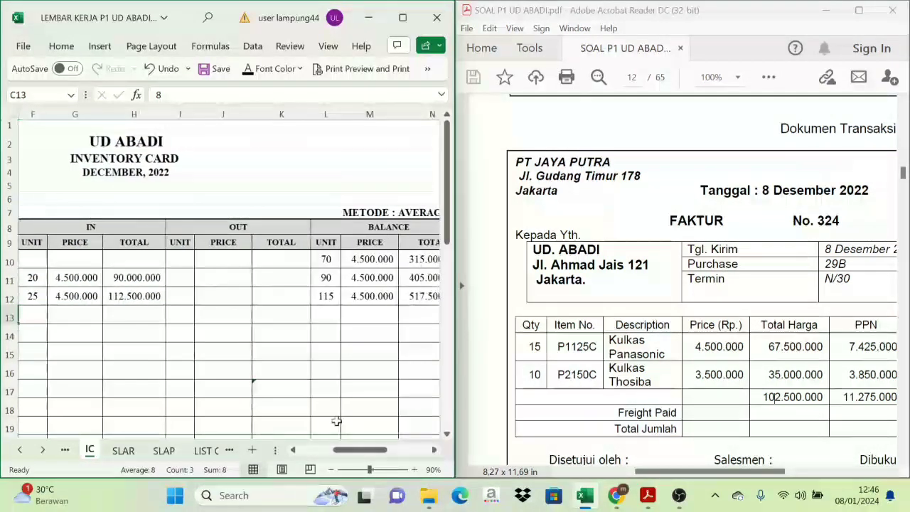
click(73, 229)
click(41, 312)
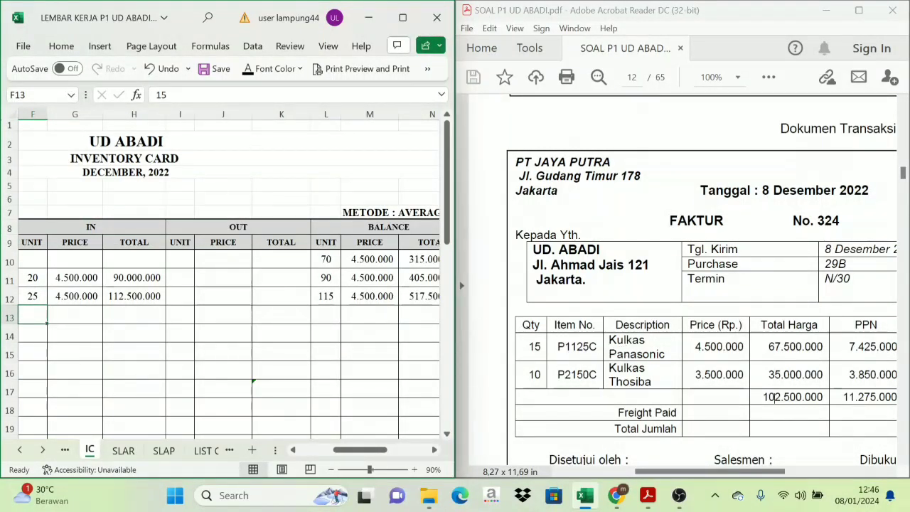
click(87, 308)
text(4500000)
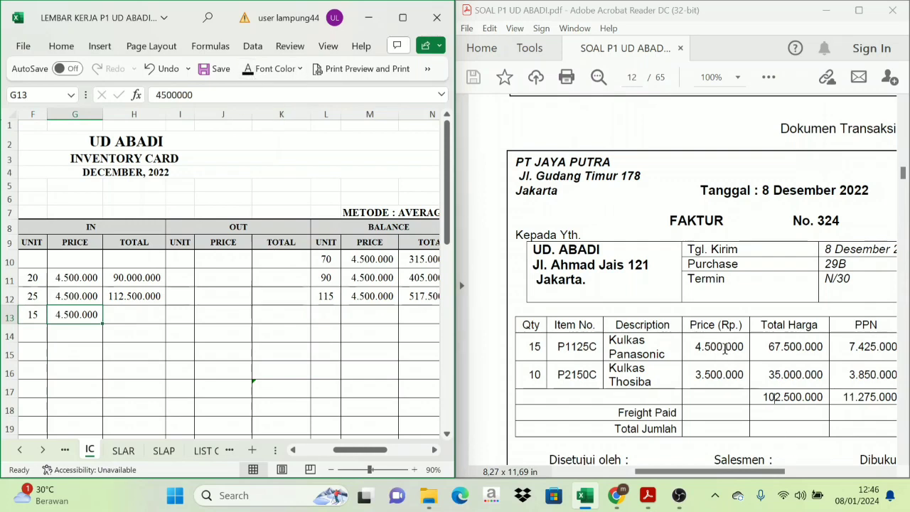
click(154, 317)
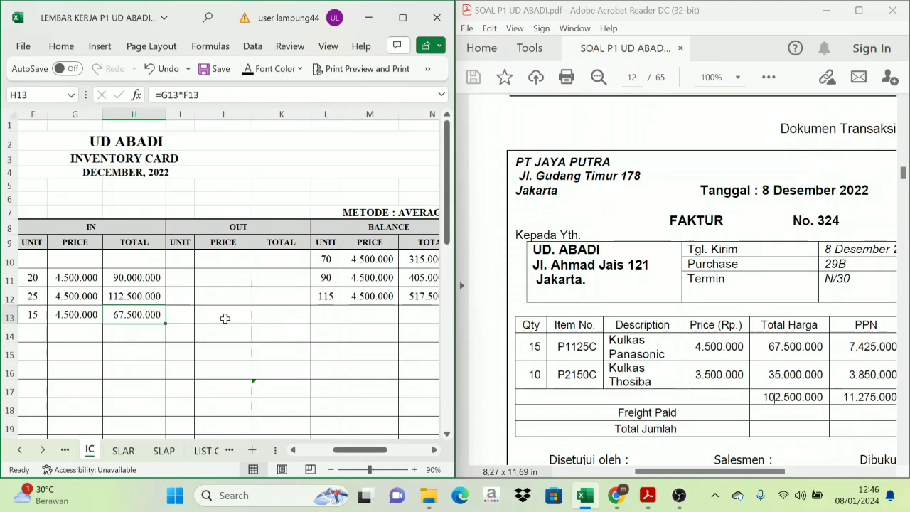
Step: Complete the Kulkas Panasonic card's balance in row 13 with units =L12+F13, price 4500000 and total =L13*M13
click(384, 227)
click(332, 310)
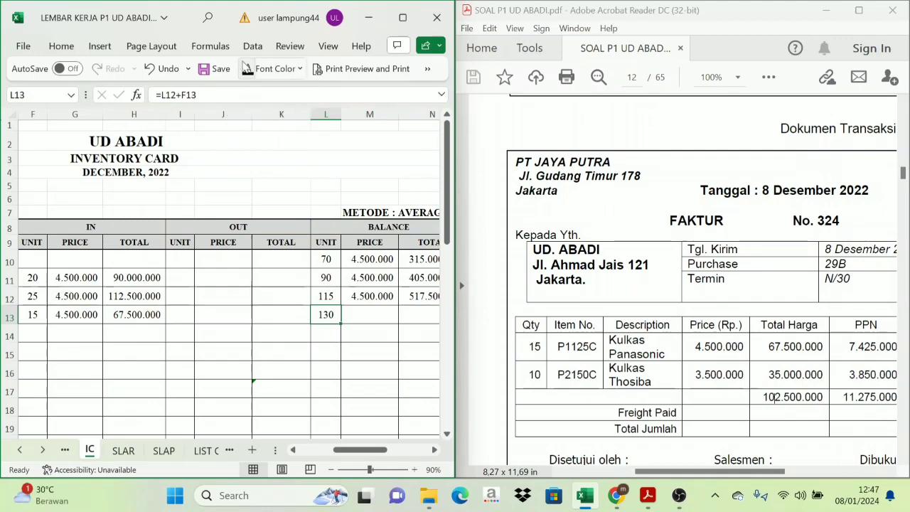
click(376, 322)
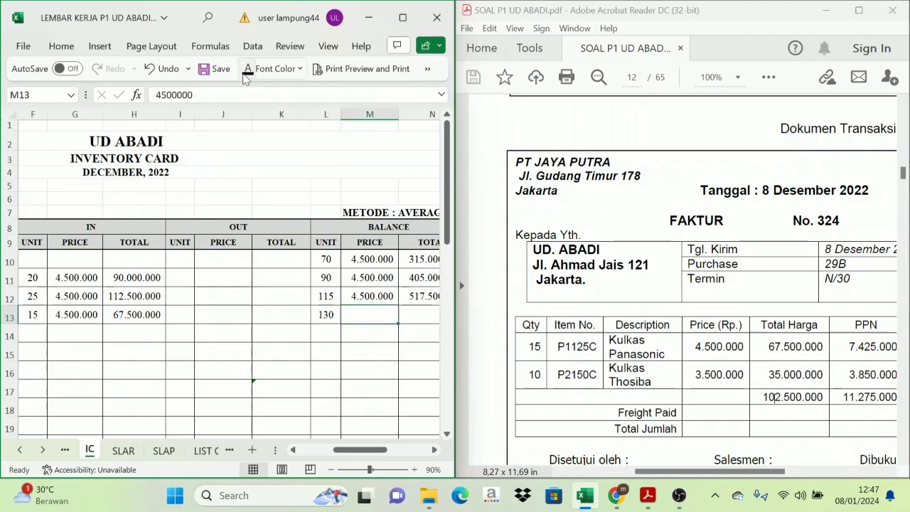
click(420, 317)
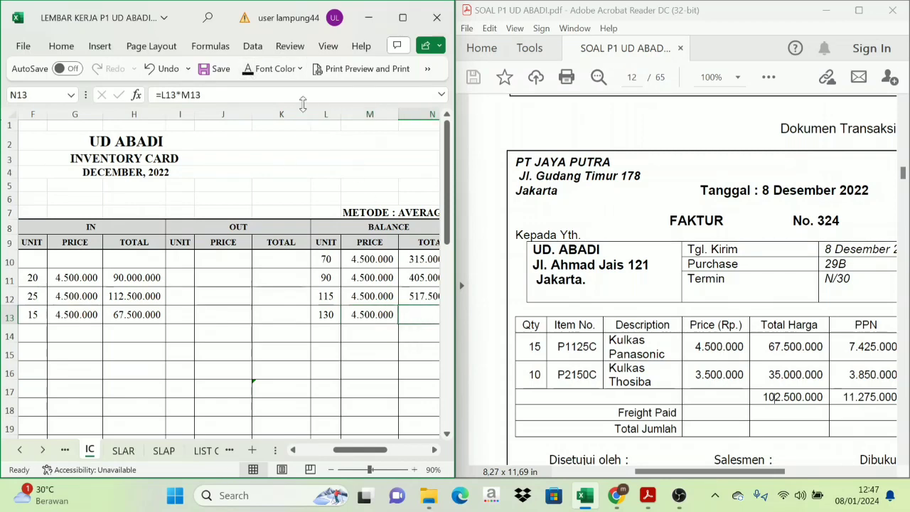
scroll(313, 341, right, 3)
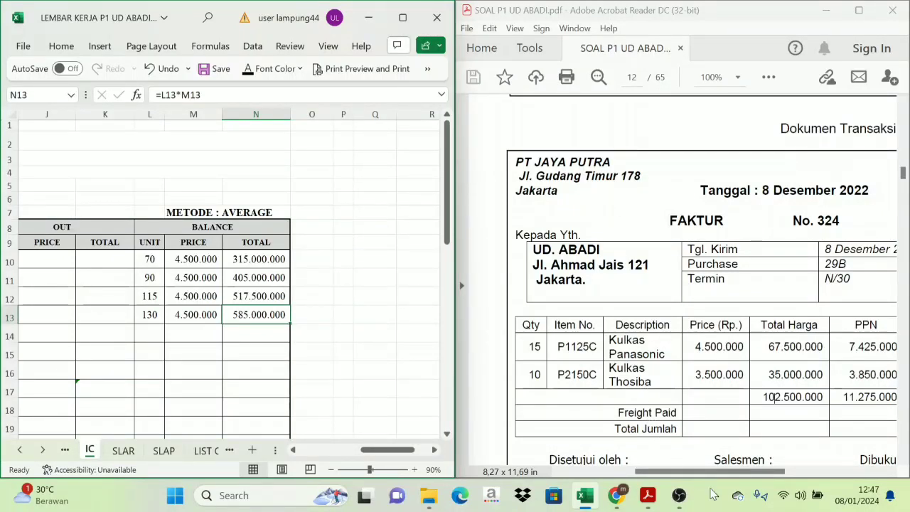
Step: On the Kulkas Toshiba inventory card, show day 8, F324 and PT. Jaya Putra in C34:E34 with black font
drag(672, 473, 670, 476)
click(410, 452)
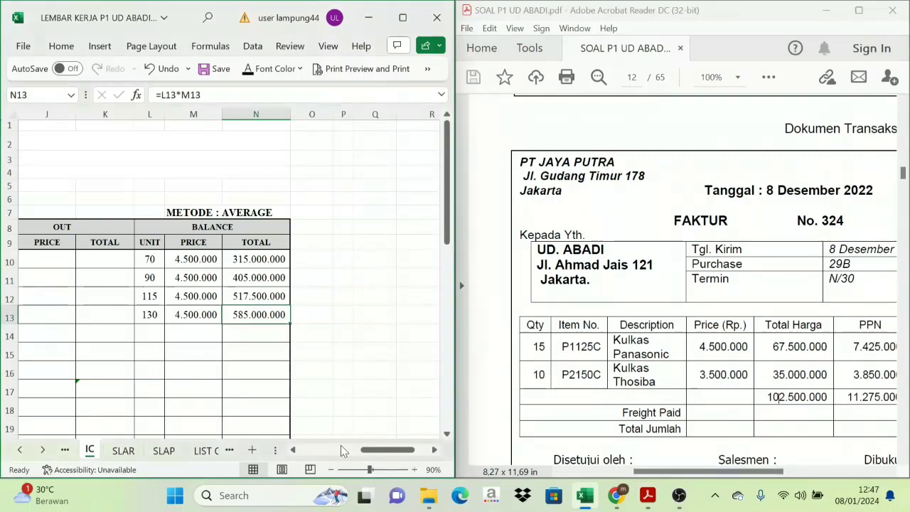
drag(390, 449, 332, 459)
scroll(315, 295, down, 8)
scroll(313, 294, up, 1)
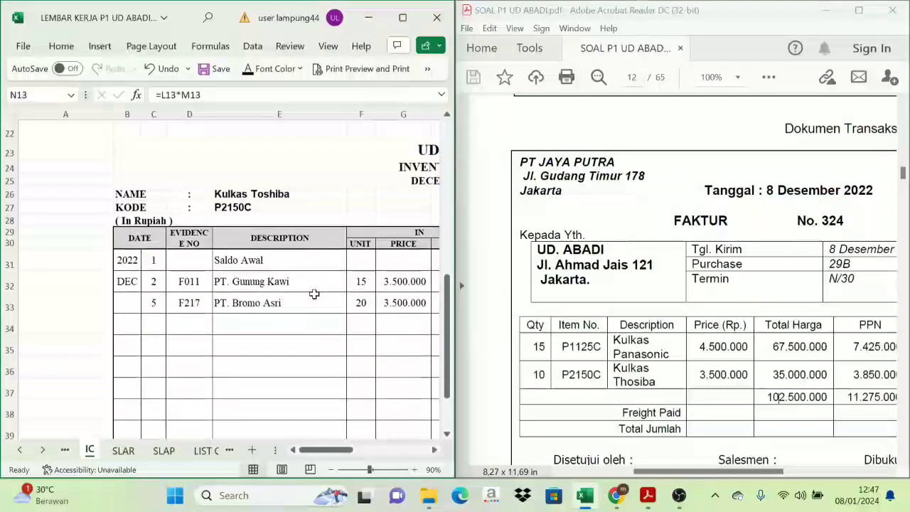
drag(152, 323, 224, 325)
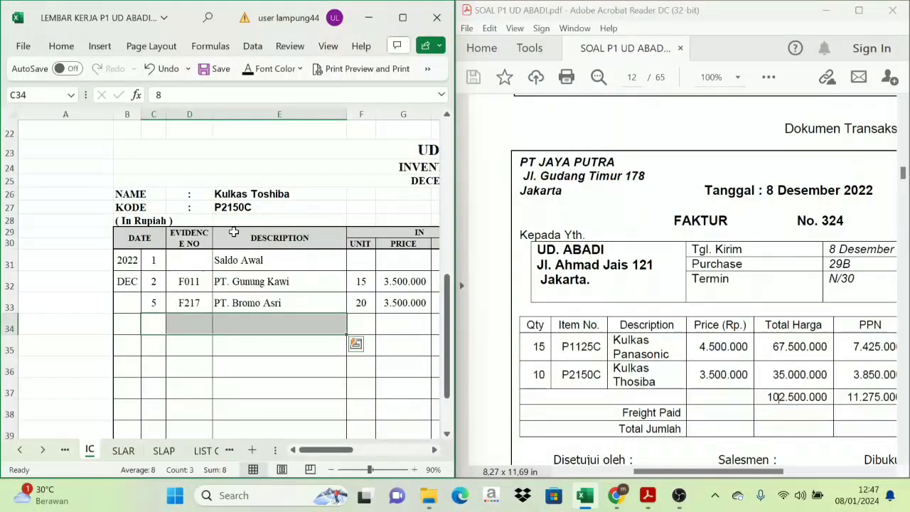
click(248, 68)
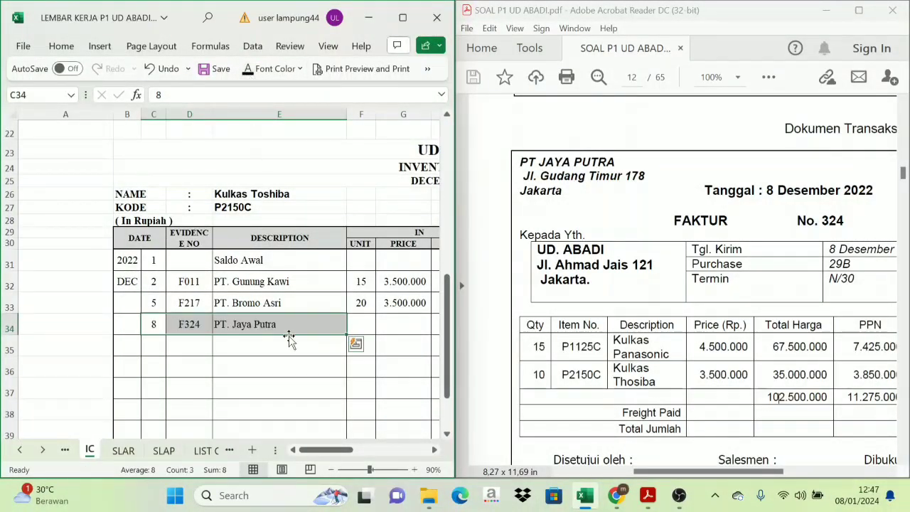
Step: Reveal the Kulkas Toshiba card's IN columns in row 34 with 10 units, price 3500000 and total =F34*G34 in black font
click(433, 450)
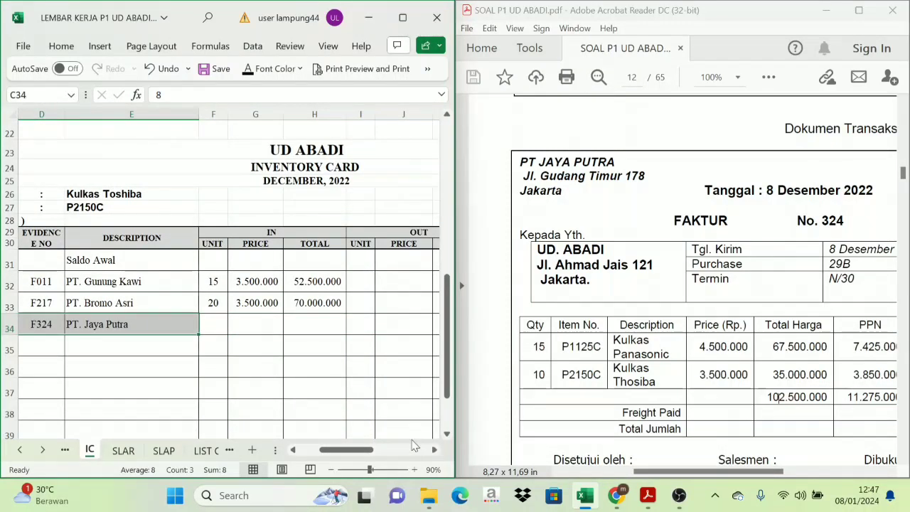
click(215, 324)
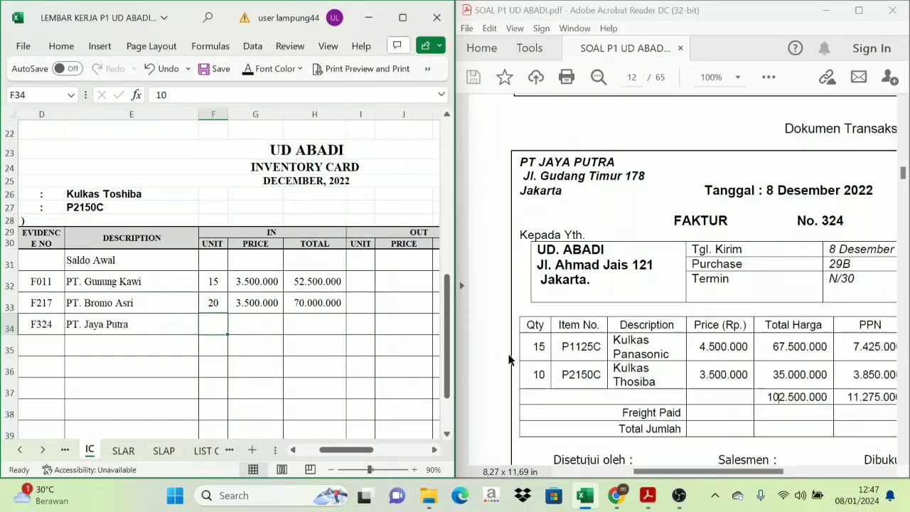
click(248, 68)
click(244, 328)
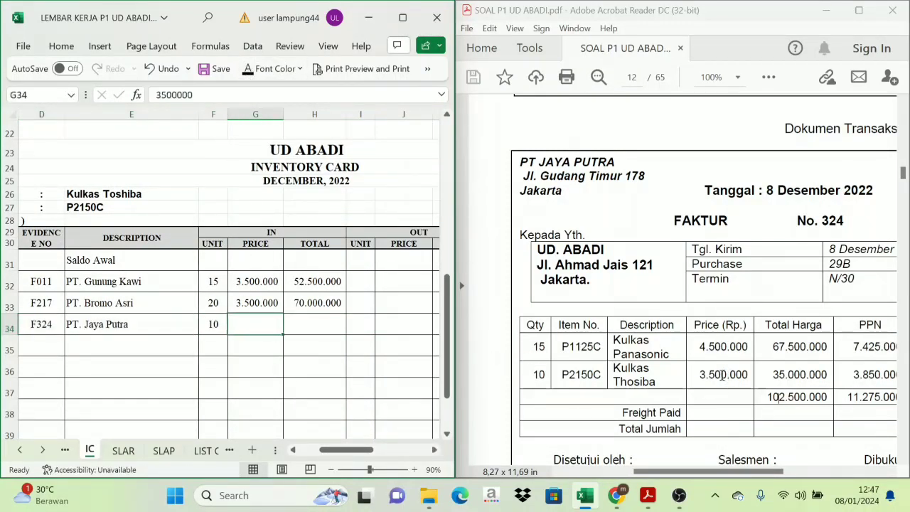
click(248, 71)
click(308, 323)
click(249, 69)
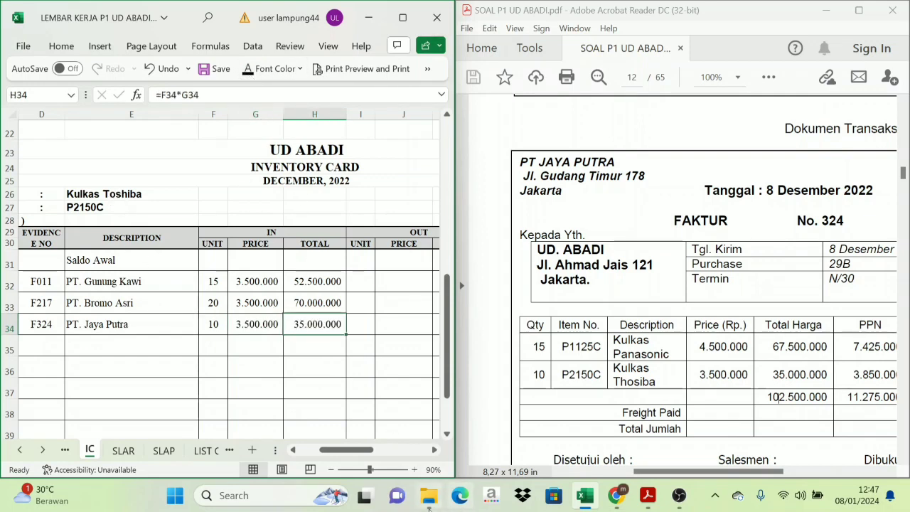
Step: Reveal the Kulkas Toshiba card's balance in row 34 with 75 units, price 3500000 and total =L34*M34 in black font
drag(349, 452, 364, 455)
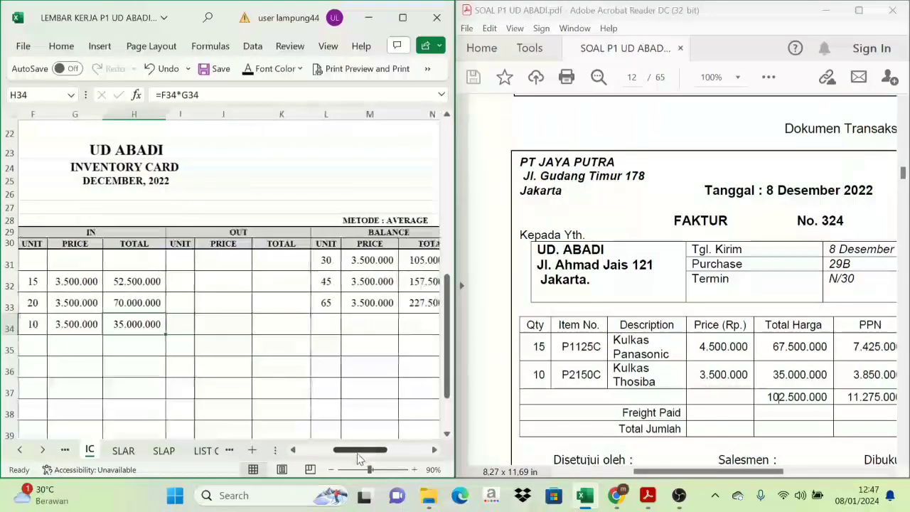
click(400, 223)
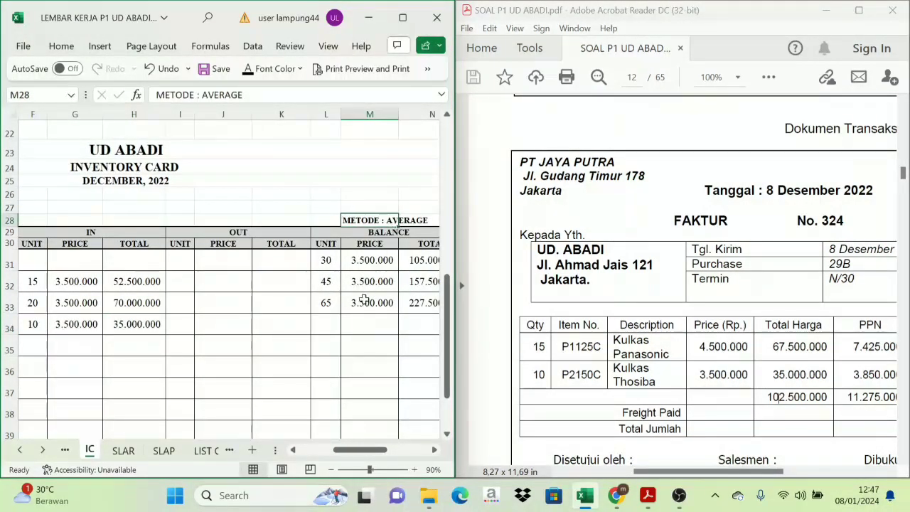
click(329, 324)
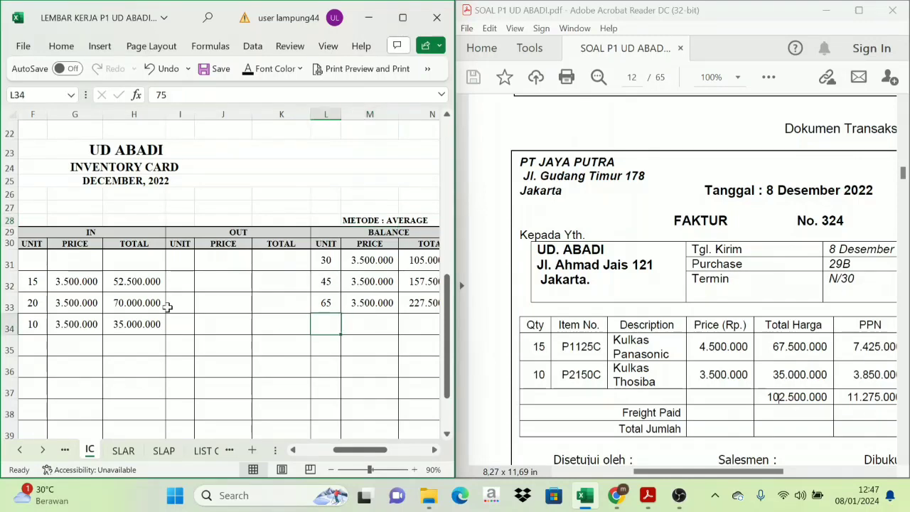
click(249, 71)
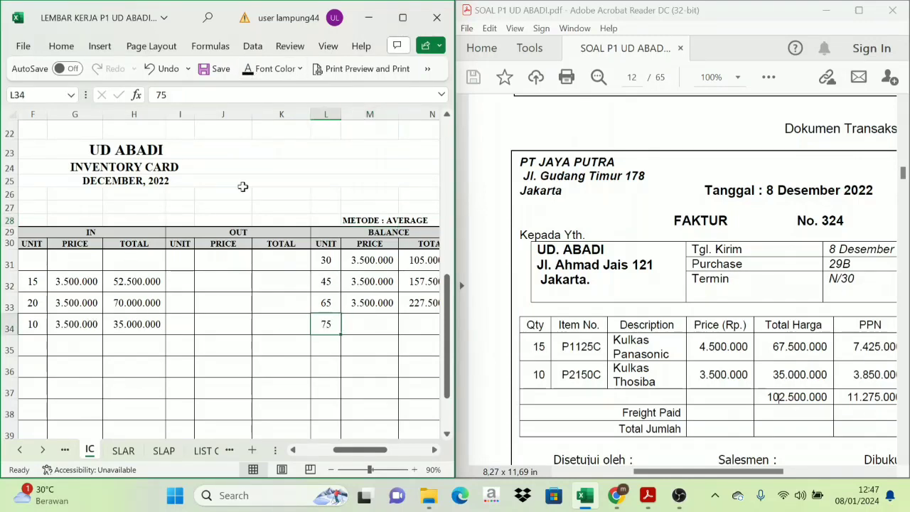
click(380, 323)
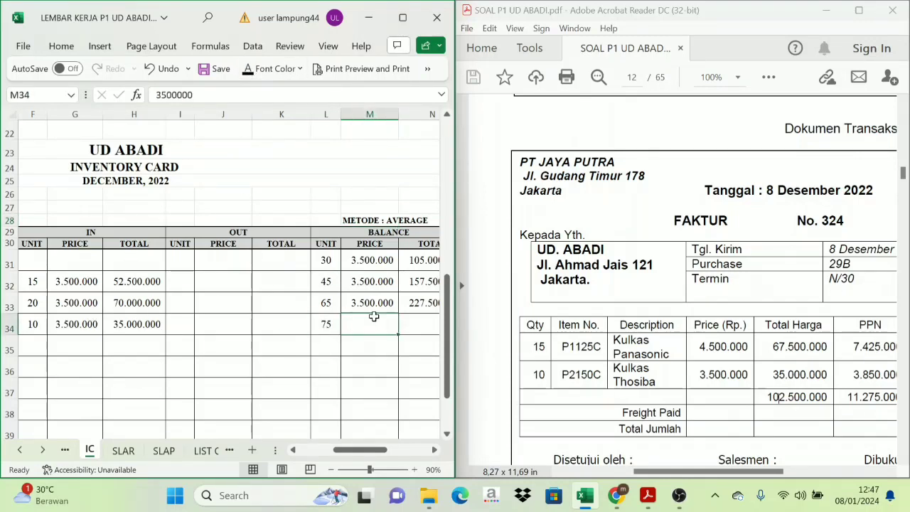
click(245, 71)
click(415, 326)
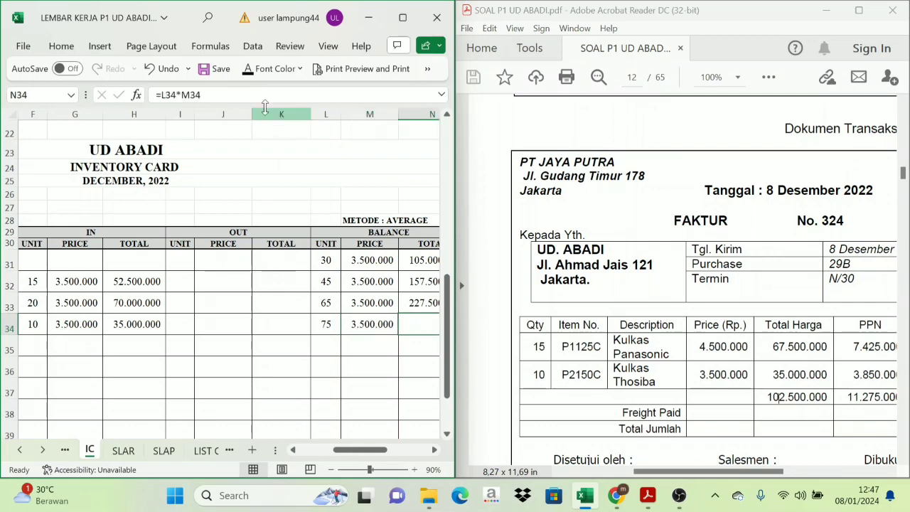
click(245, 71)
scroll(294, 344, right, 3)
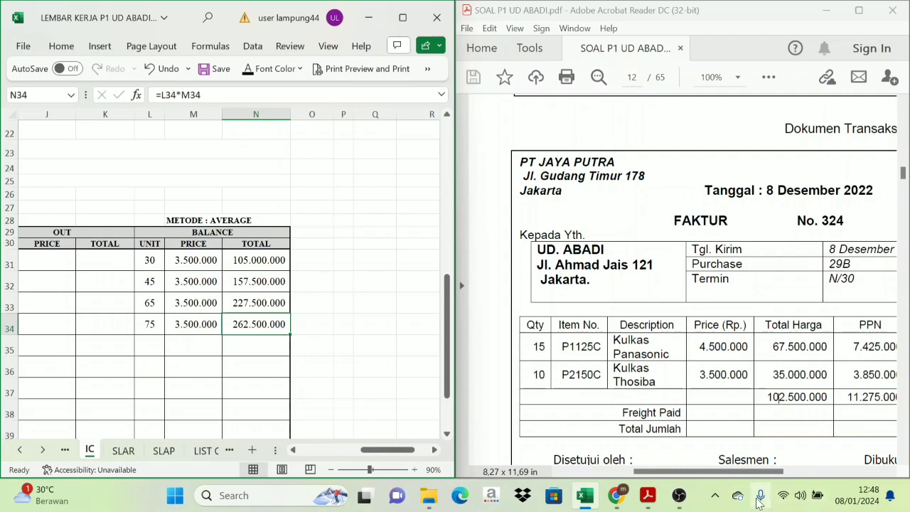
Step: Examine the issuer, date and invoice reference of the credit note in transaction document No. 5 of the PDF
drag(751, 471, 787, 475)
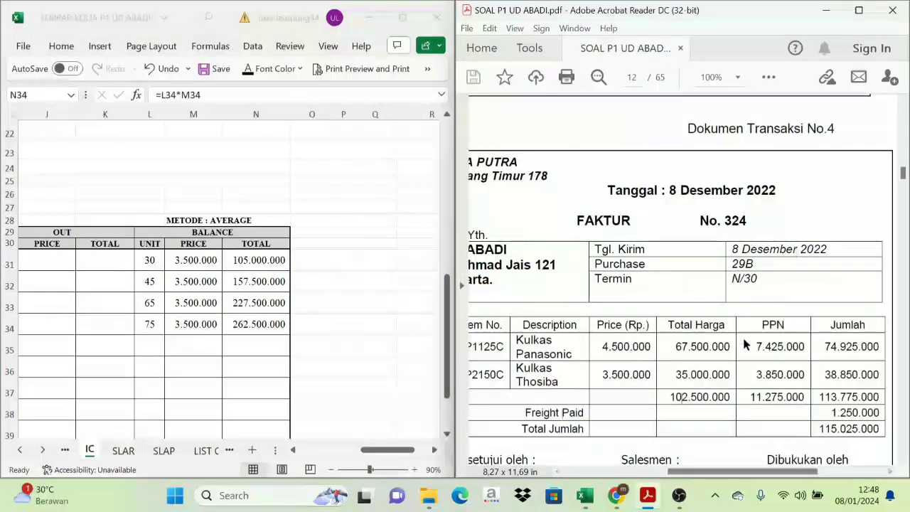
scroll(732, 345, down, 10)
scroll(719, 383, down, 5)
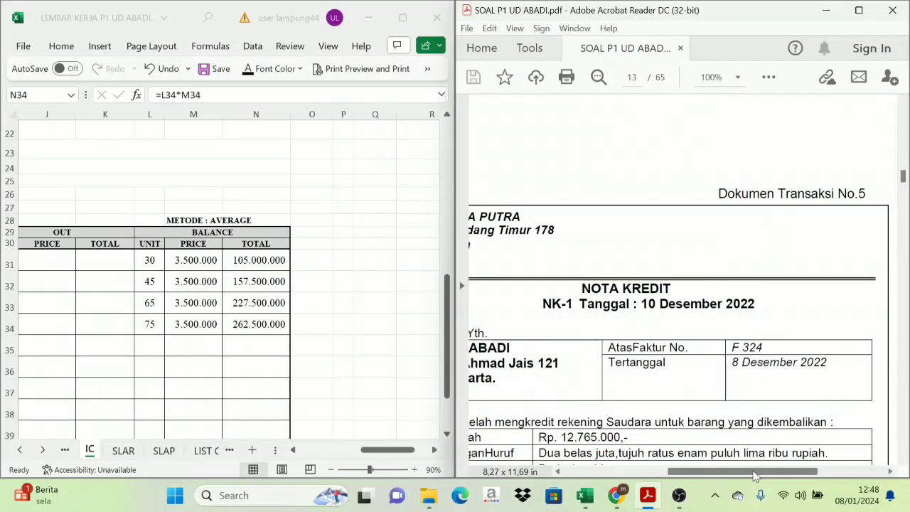
drag(753, 472, 722, 474)
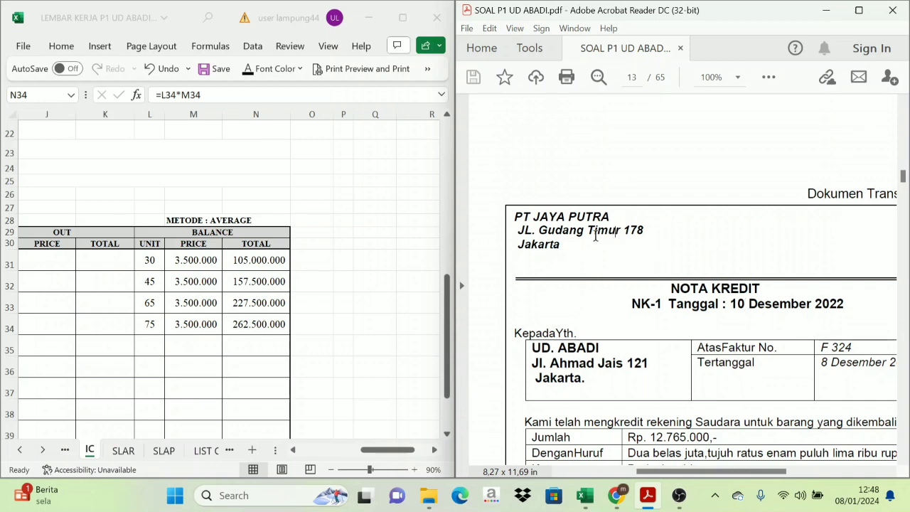
drag(516, 217, 609, 218)
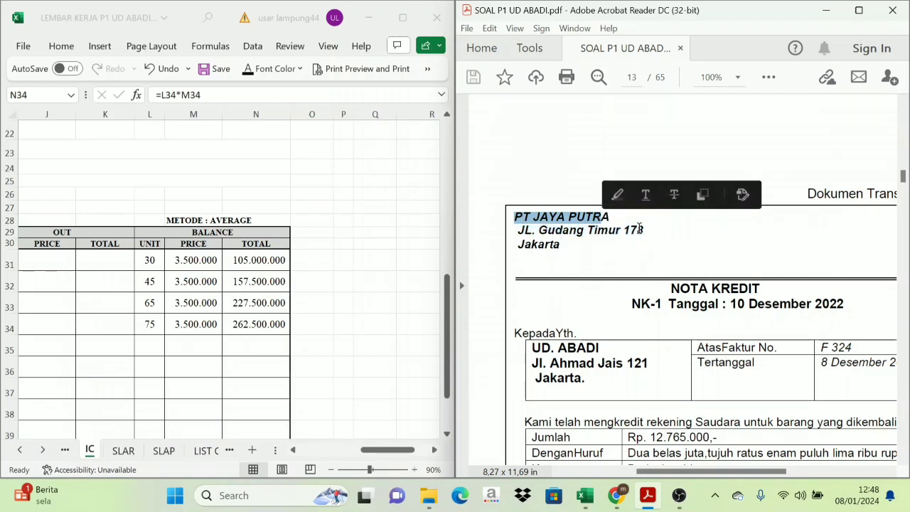
click(740, 295)
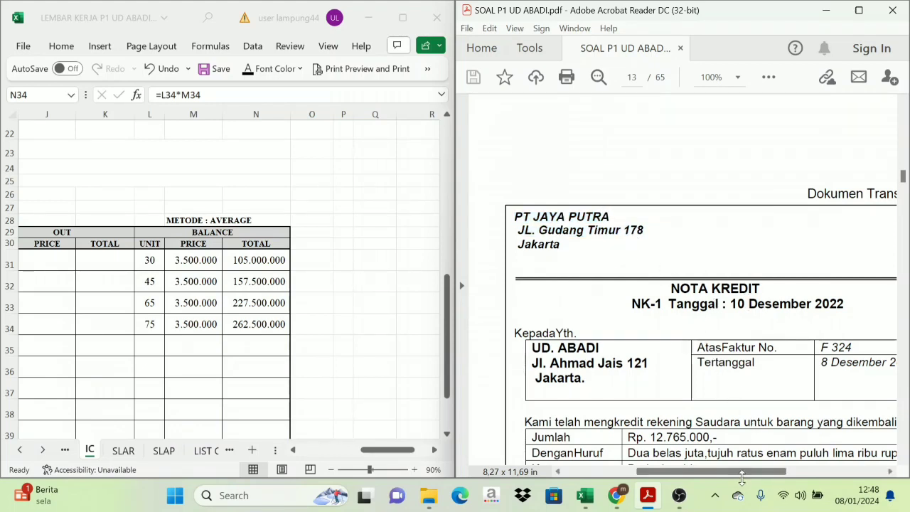
mouse_move(742, 476)
mouse_down()
mouse_move(760, 478)
mouse_move(742, 479)
mouse_move(746, 489)
mouse_up()
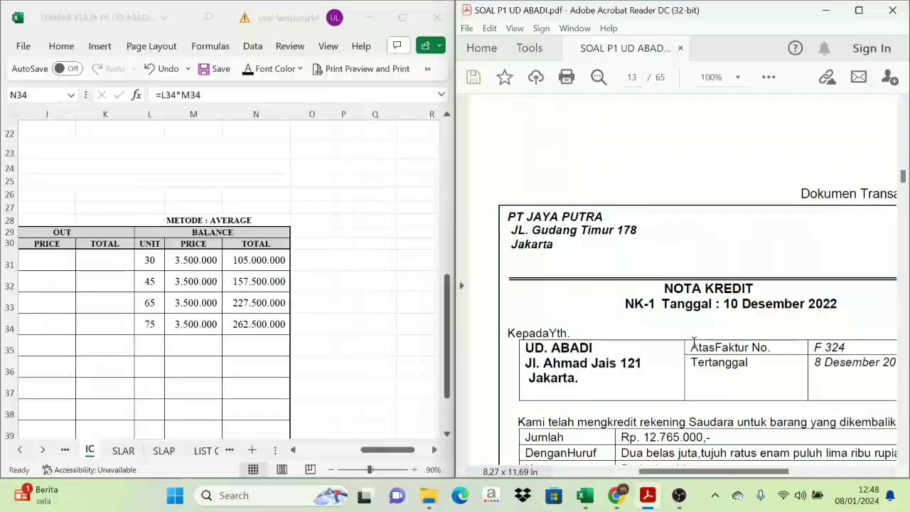
Step: Compare PT Jaya Putra's invoice No. 324 with the returned refrigerators and amounts listed on credit note NK-1
scroll(683, 347, up, 5)
scroll(684, 350, up, 10)
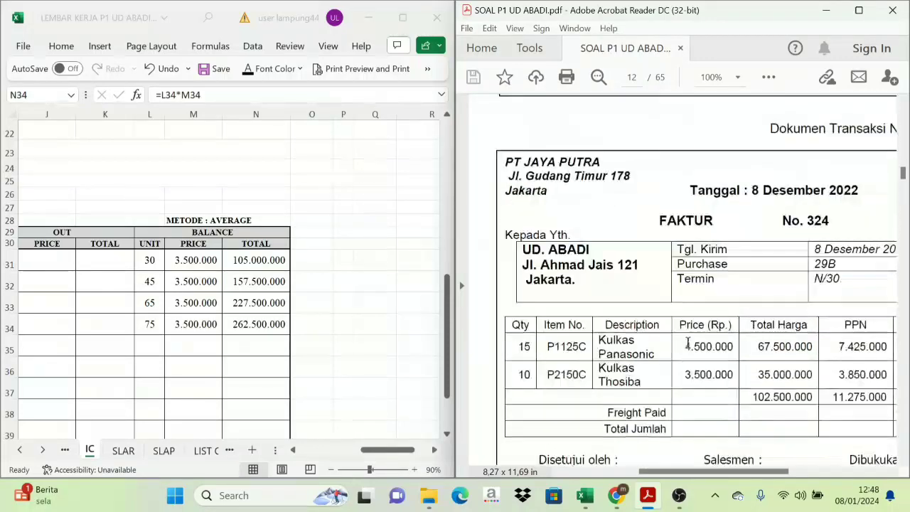
scroll(688, 214, down, 9)
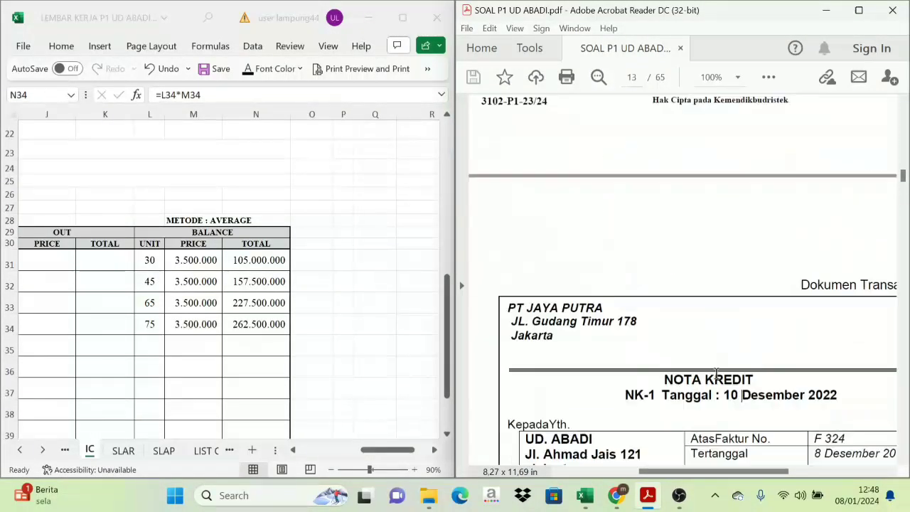
scroll(721, 374, up, 5)
scroll(733, 307, up, 3)
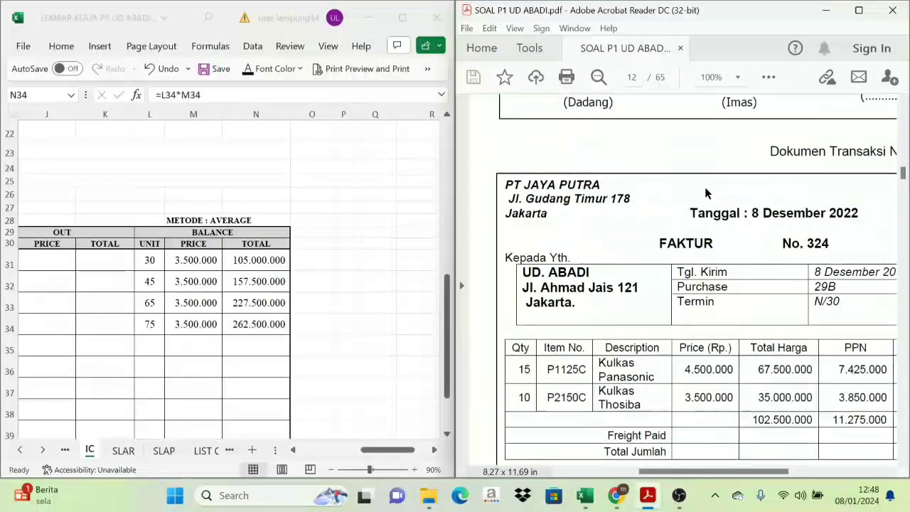
scroll(753, 382, down, 20)
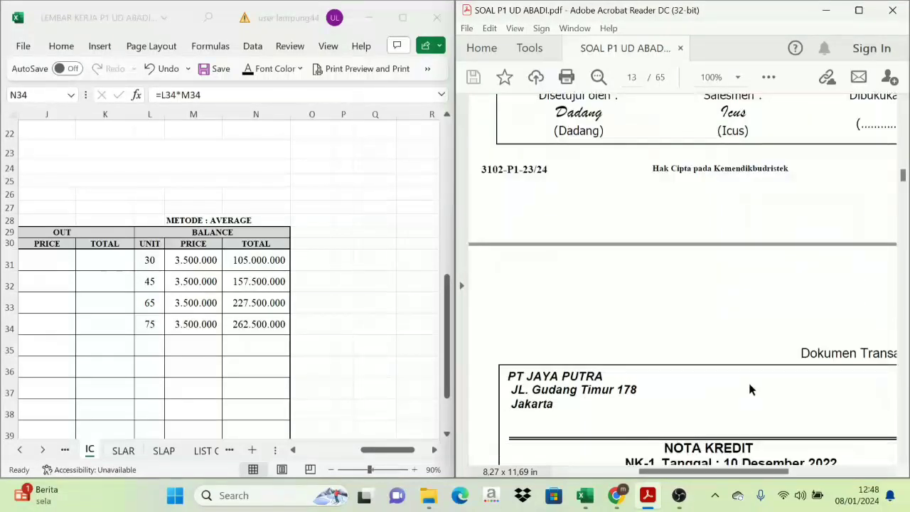
scroll(722, 393, down, 3)
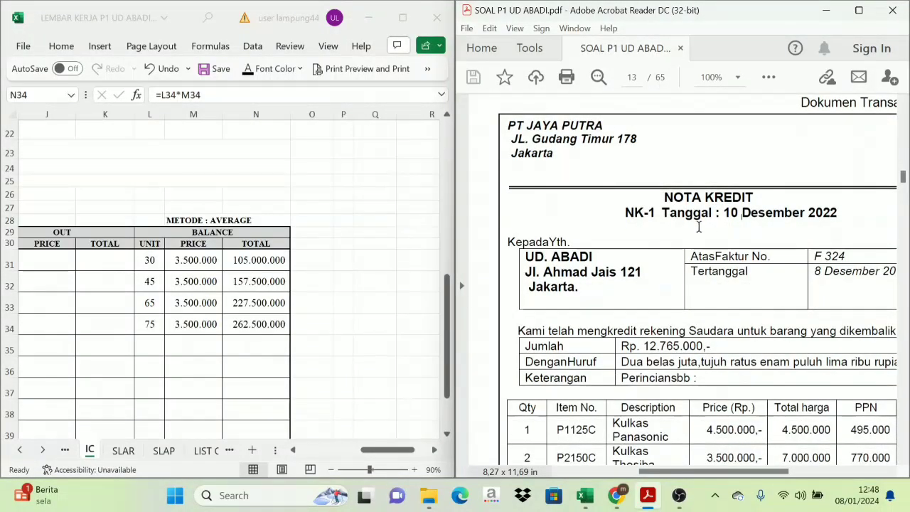
scroll(757, 402, down, 2)
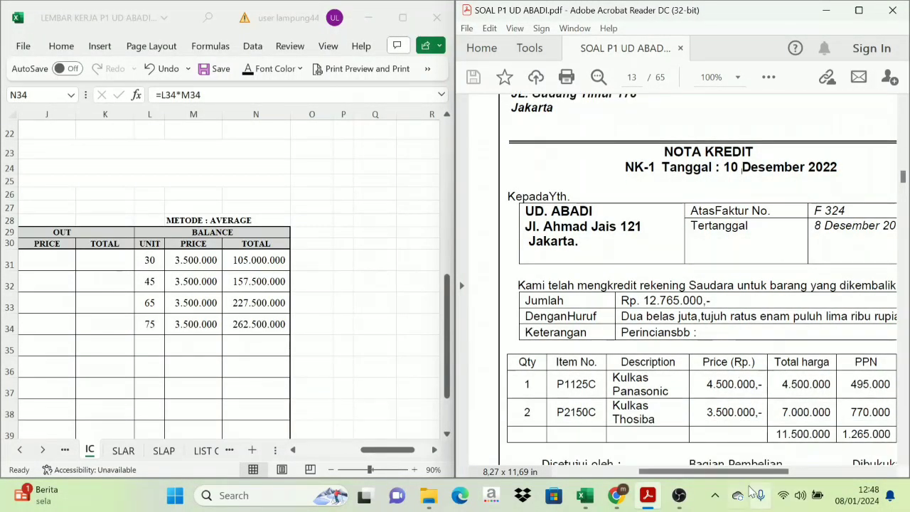
drag(752, 482, 756, 486)
scroll(676, 118, up, 2)
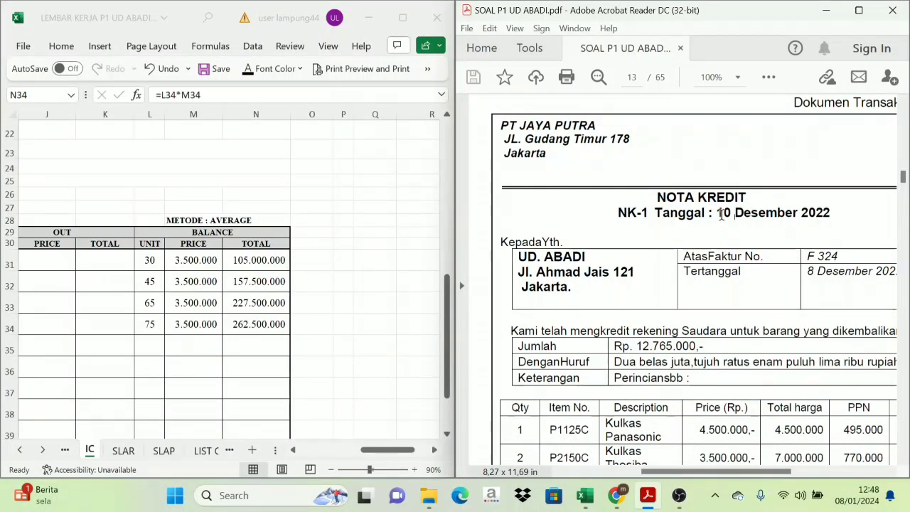
Step: In the workbook's GJ sheet, show day 10 and evidence number NK-1 in C8:D8 with black font
click(21, 450)
click(21, 450)
click(22, 451)
click(21, 450)
click(181, 451)
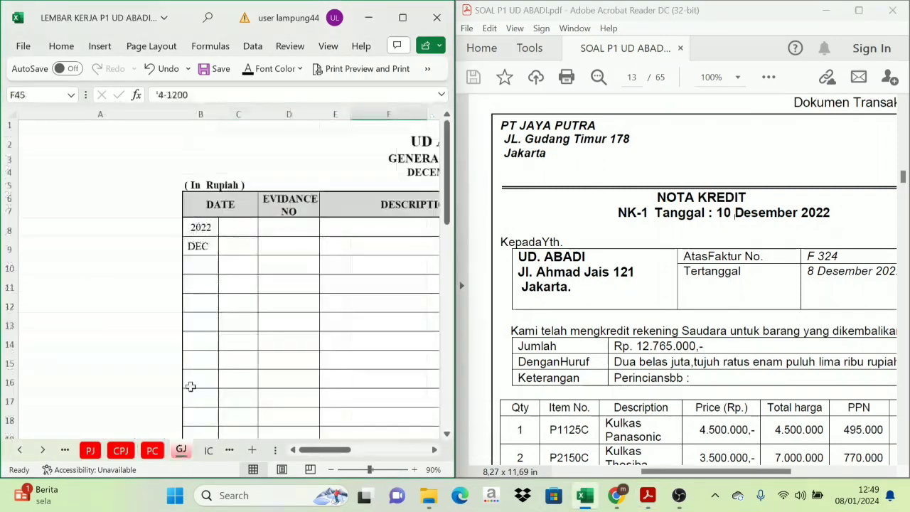
click(231, 230)
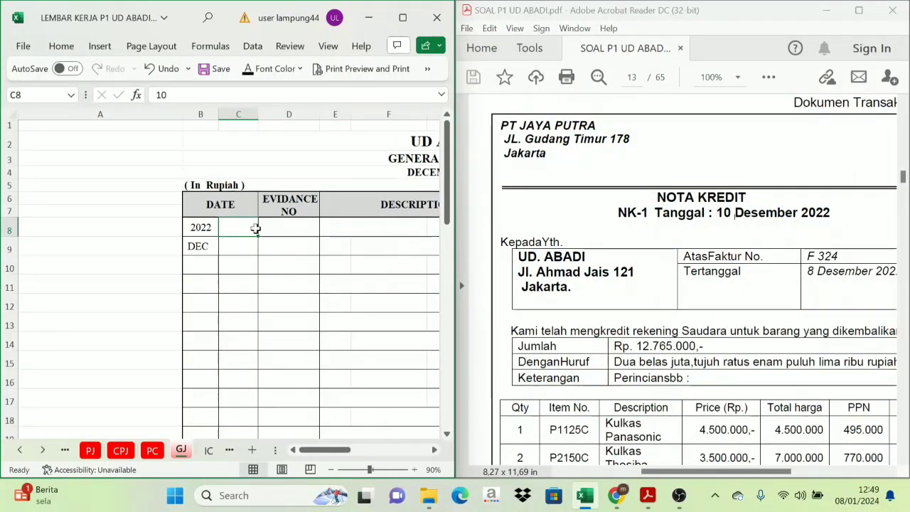
drag(258, 235, 287, 229)
key(ctrl+z)
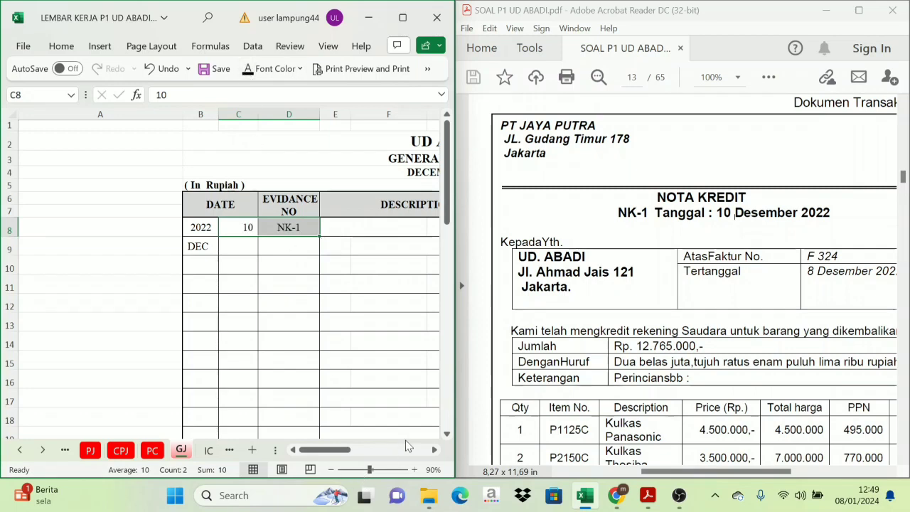
Step: Show the NK-1 entry's accounts in black font: Account Payable in E8, Merchandisk Inventory in F9 and PPN Income in F10
click(434, 450)
click(434, 449)
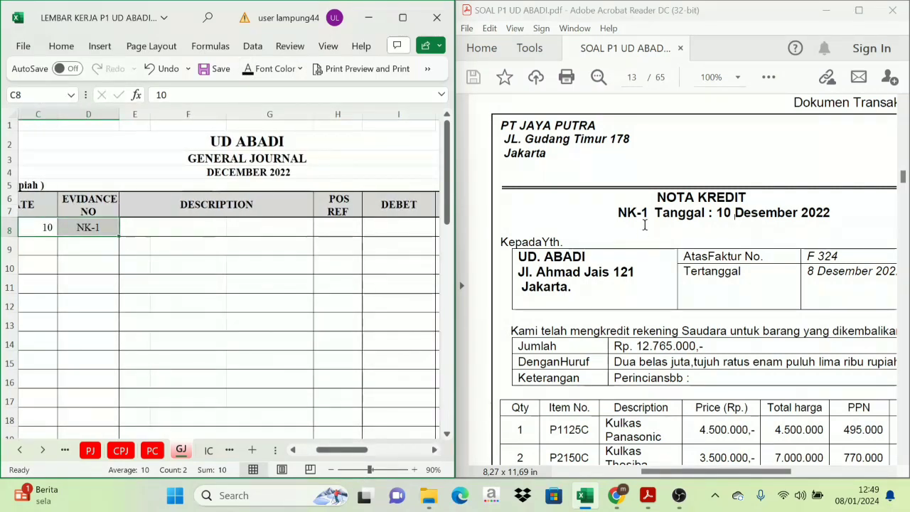
click(135, 225)
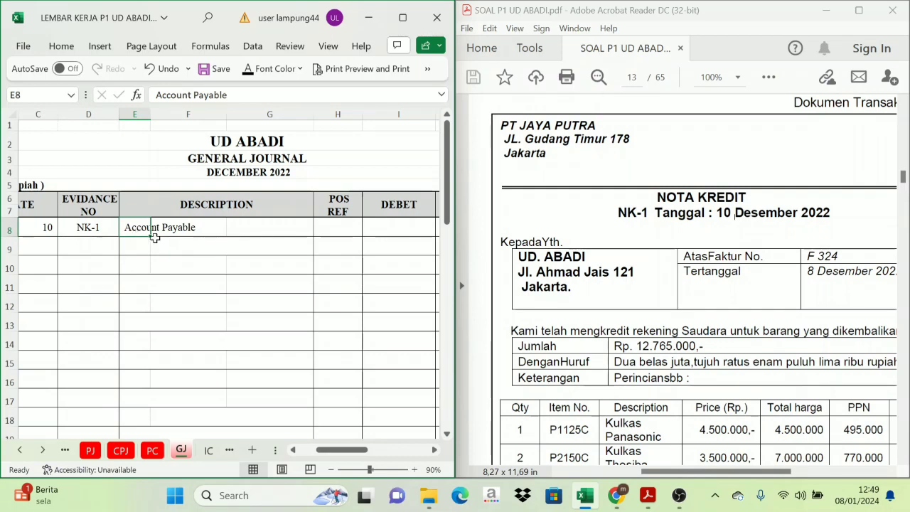
drag(160, 240, 159, 260)
text(Merchandisk Inventory)
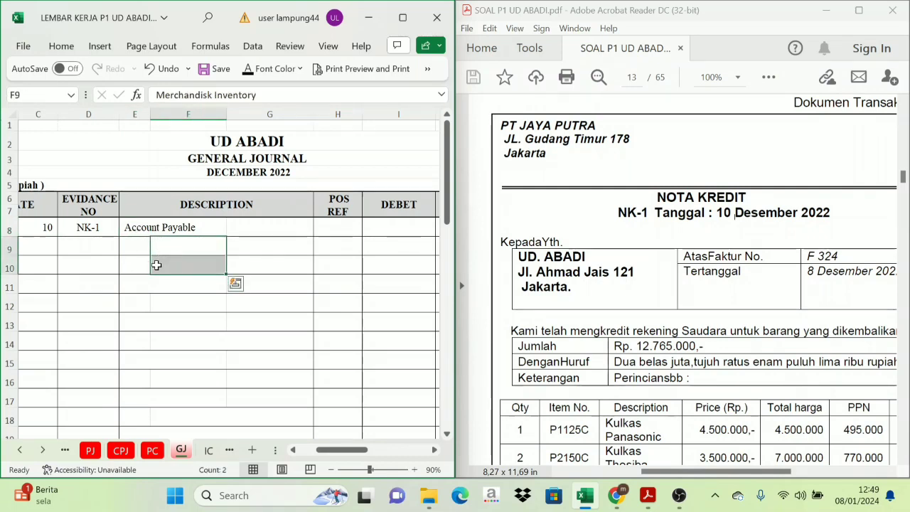
scroll(740, 409, down, 1)
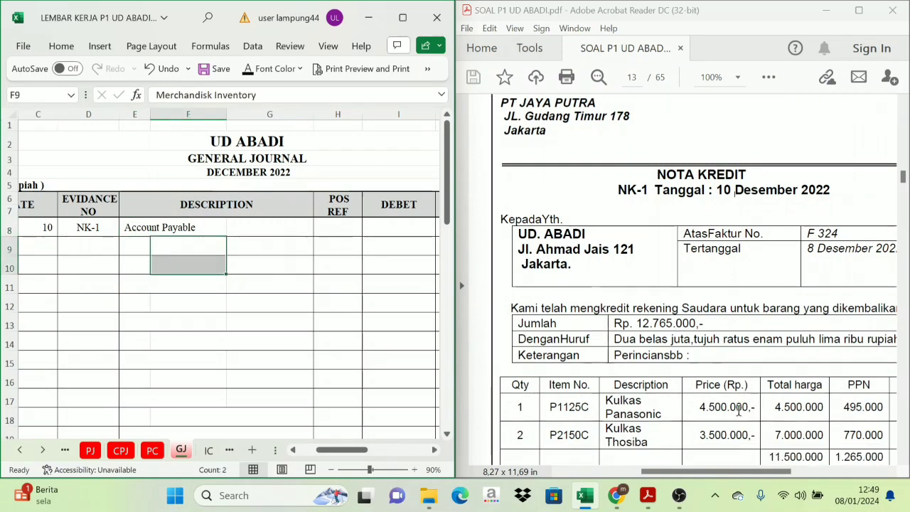
click(229, 263)
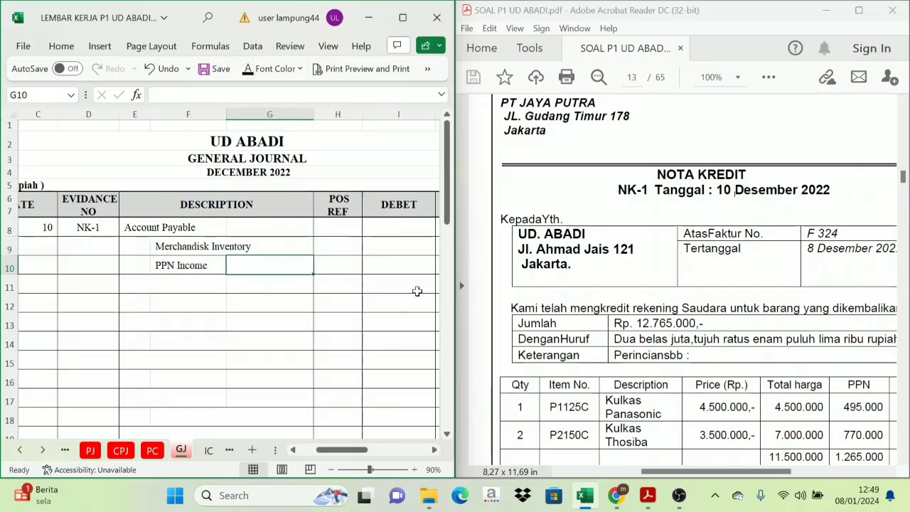
Step: Compare the entry's accounts with PT Jaya Putra's inventory, PPN income and account payable columns in the PJ sheet
click(187, 245)
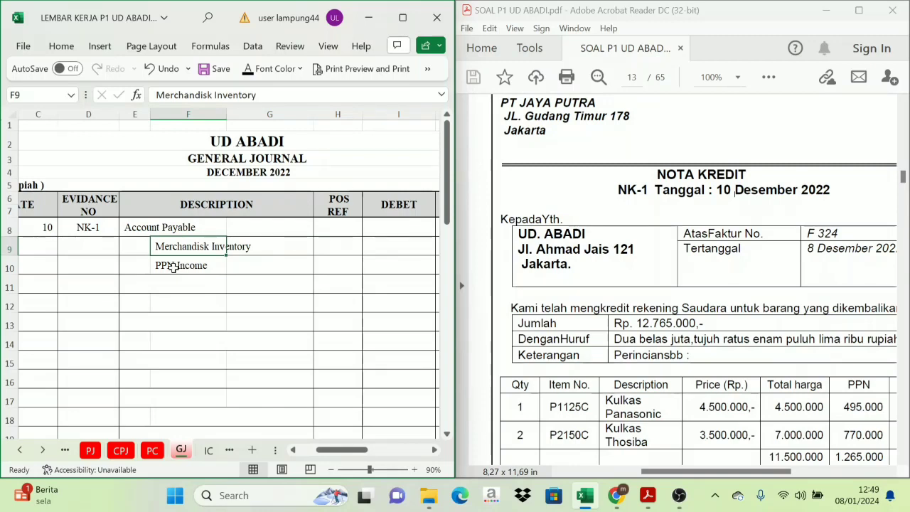
click(173, 264)
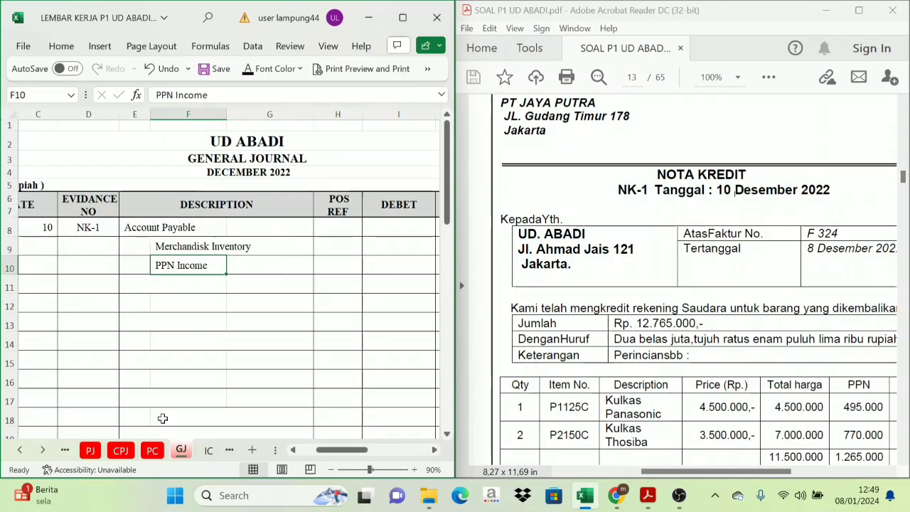
click(90, 450)
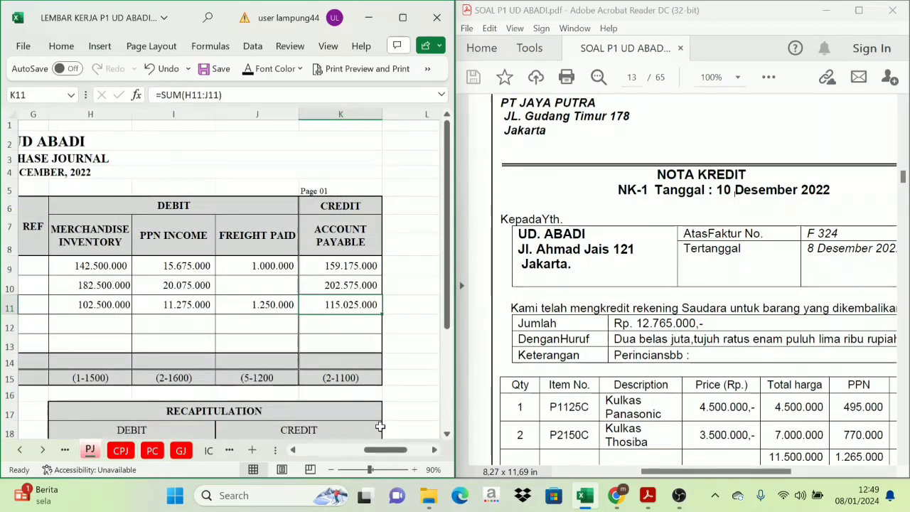
drag(377, 450, 355, 452)
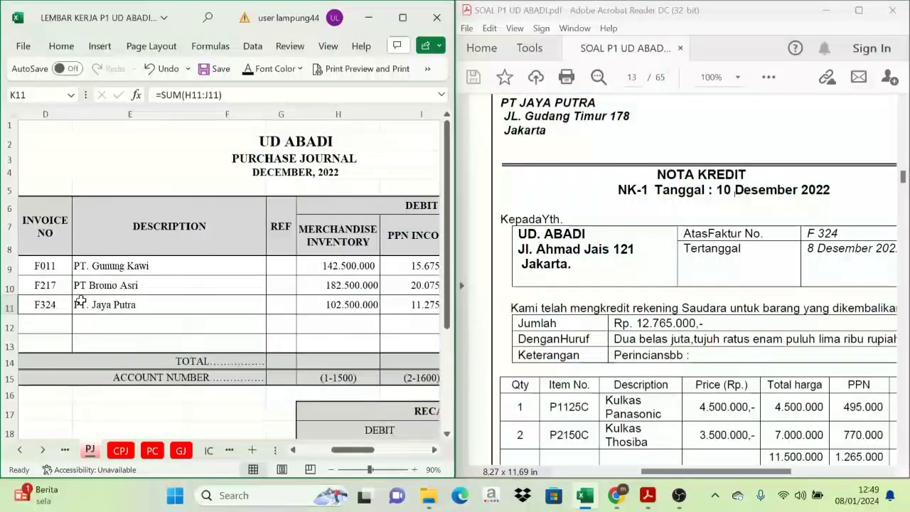
click(435, 451)
click(435, 450)
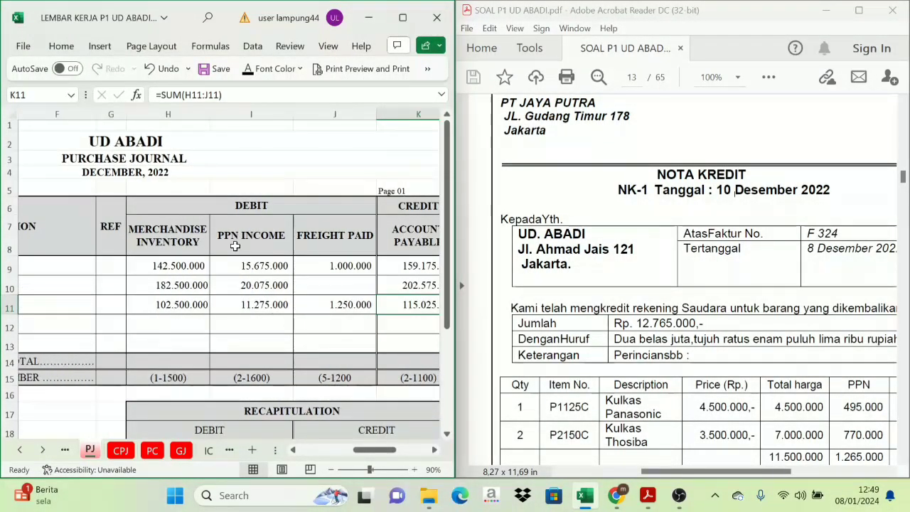
click(435, 449)
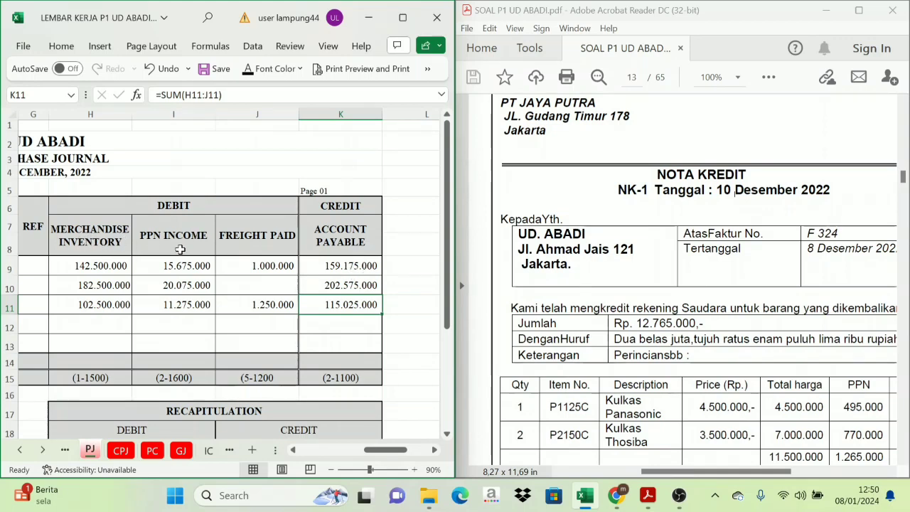
Step: In the GJ sheet, show posting references 2-1100, 1-1500 and 2-1600 in H8:H10 with black font
click(180, 450)
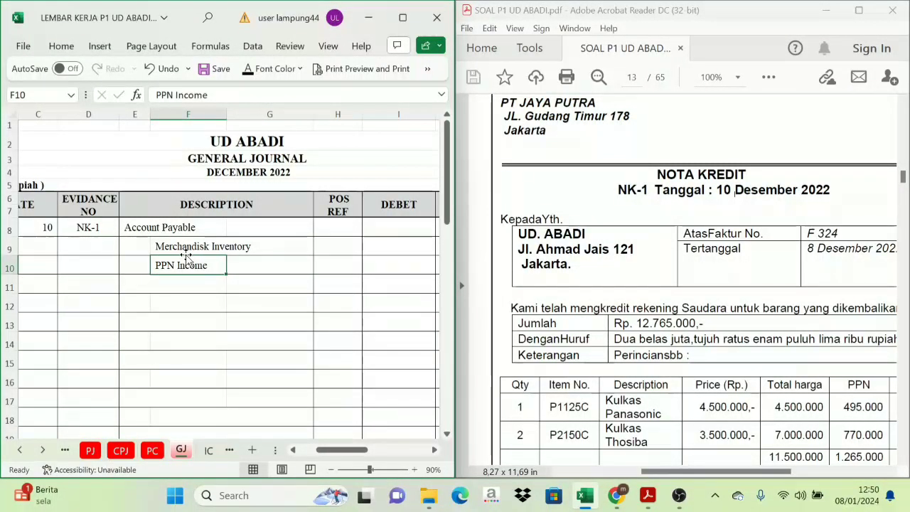
drag(327, 231, 329, 262)
key(ctrl+v)
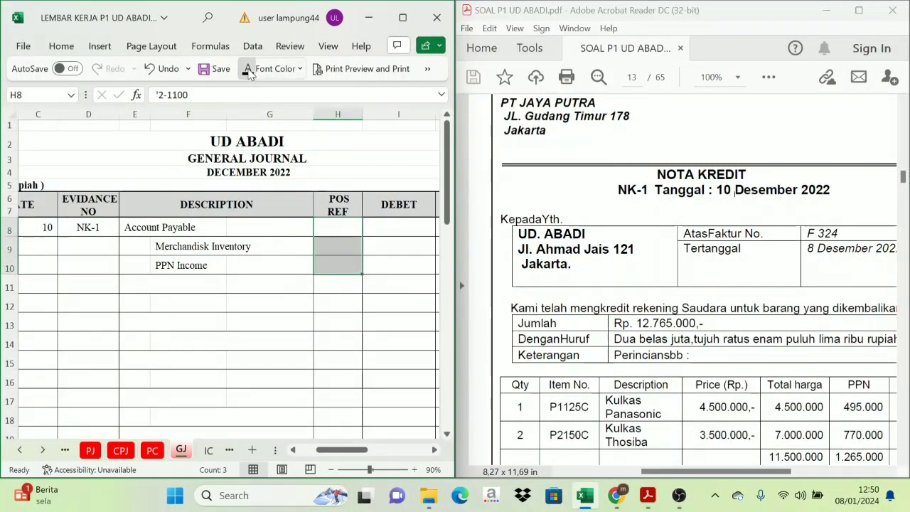
scroll(309, 263, right, 2)
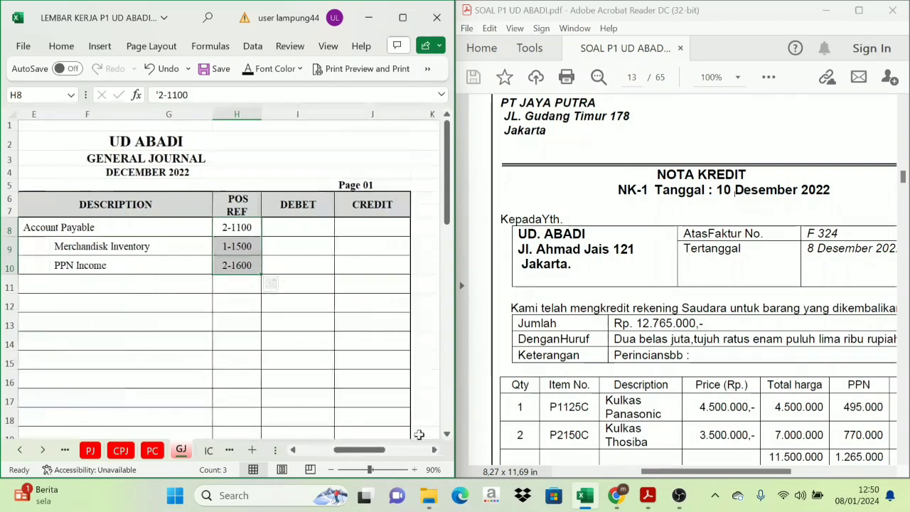
Step: Show credits 11500000 in J9 and 1265000 in J10, and the Account Payable debit =SUM(J9:J10) in I8, with black font
click(300, 226)
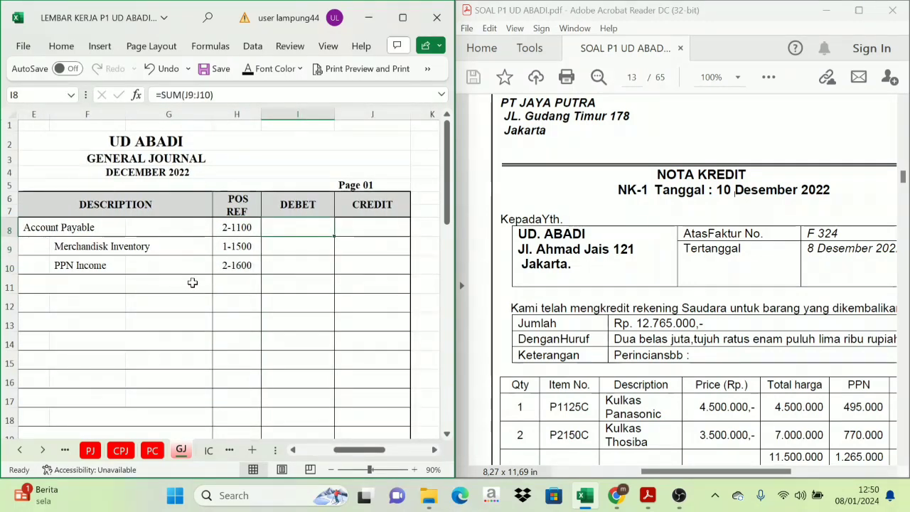
click(294, 247)
click(340, 246)
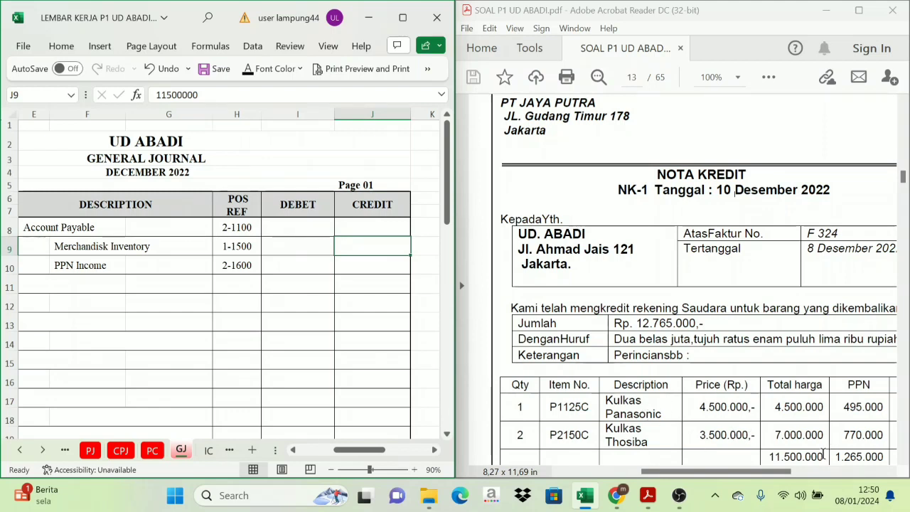
scroll(727, 404, down, 1)
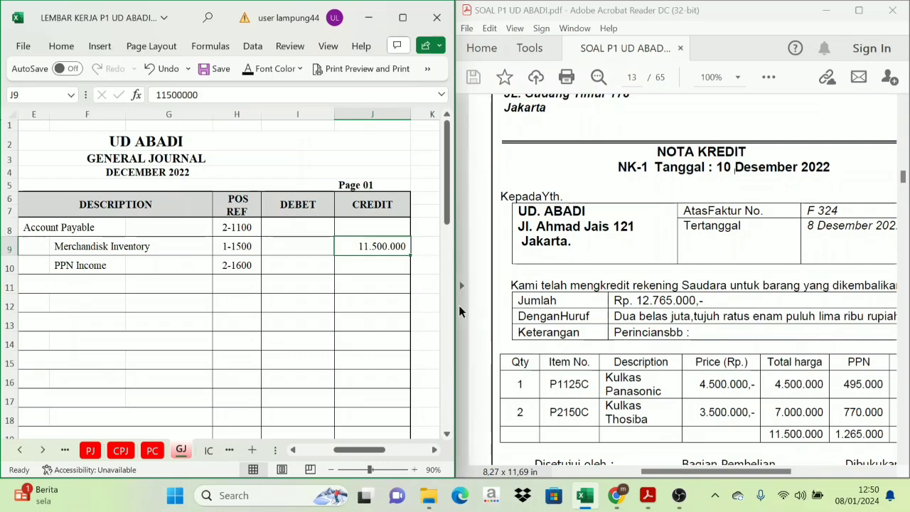
click(383, 273)
text(1.265.000)
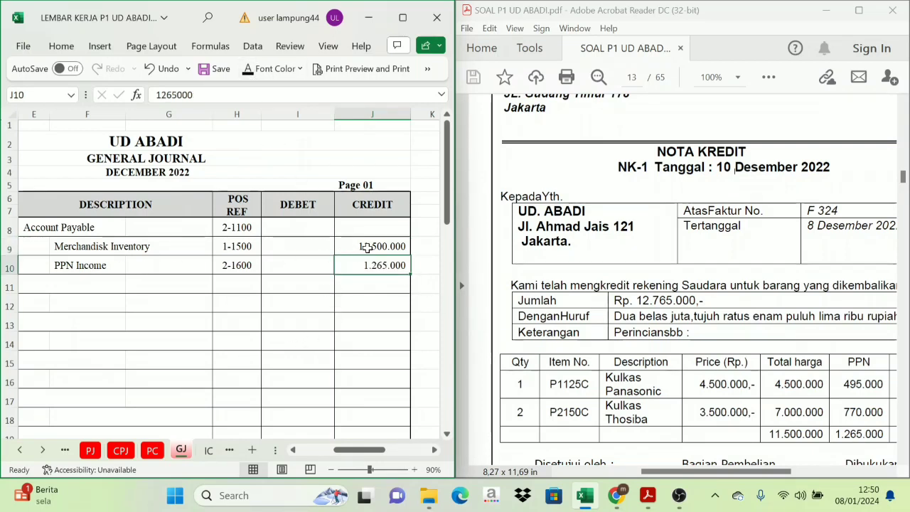
drag(354, 249, 364, 264)
click(298, 227)
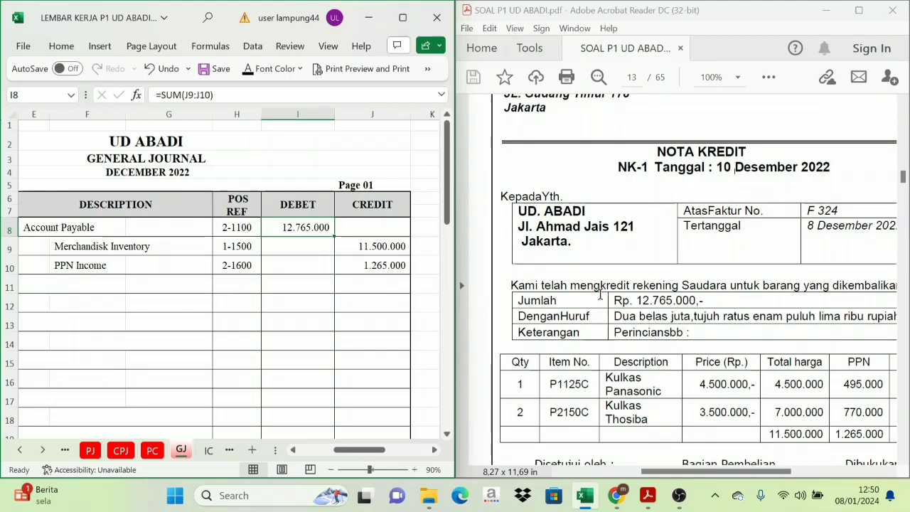
Step: Show the note (Toko Jaya Putra) below the NK-1 entry in E11 of the GJ sheet with black font
click(293, 449)
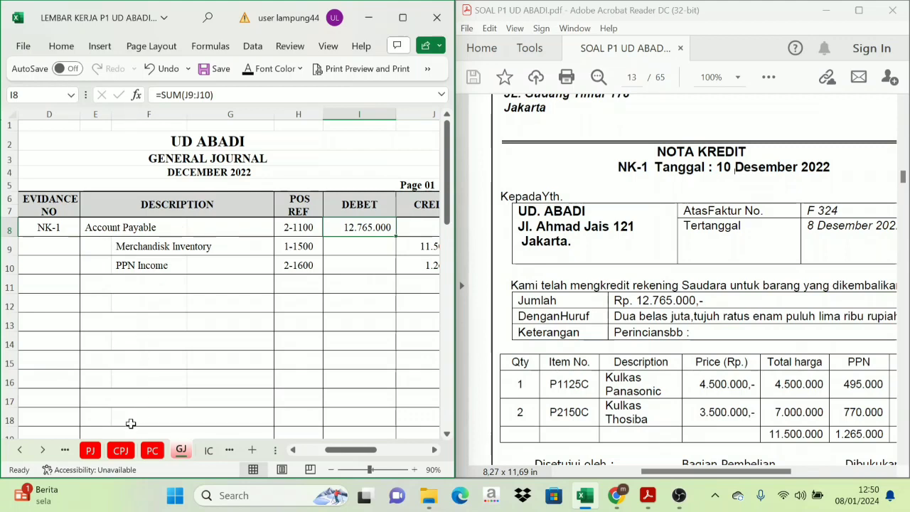
click(43, 449)
click(42, 449)
click(42, 449)
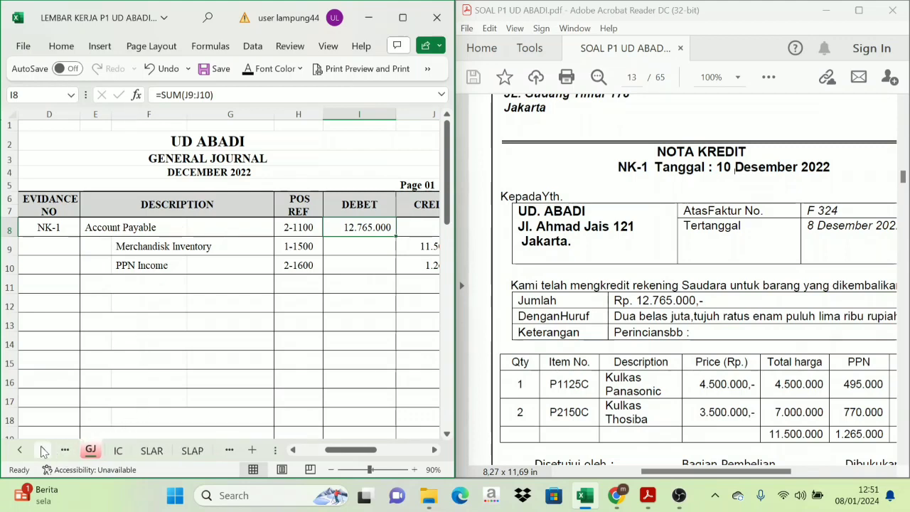
click(192, 451)
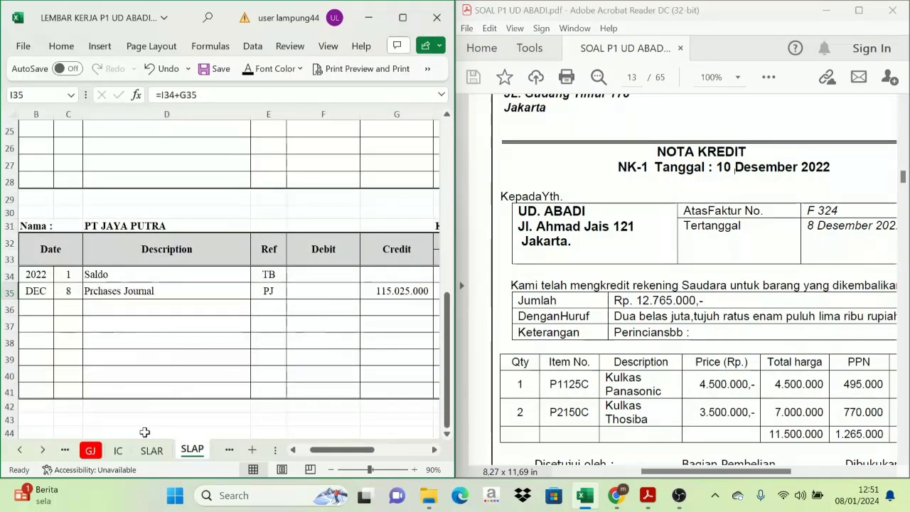
click(88, 452)
click(105, 226)
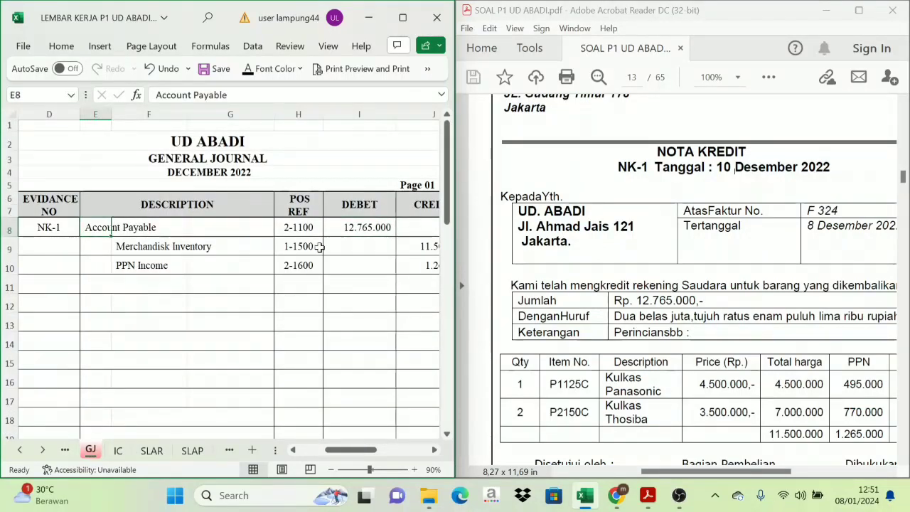
click(349, 227)
click(105, 284)
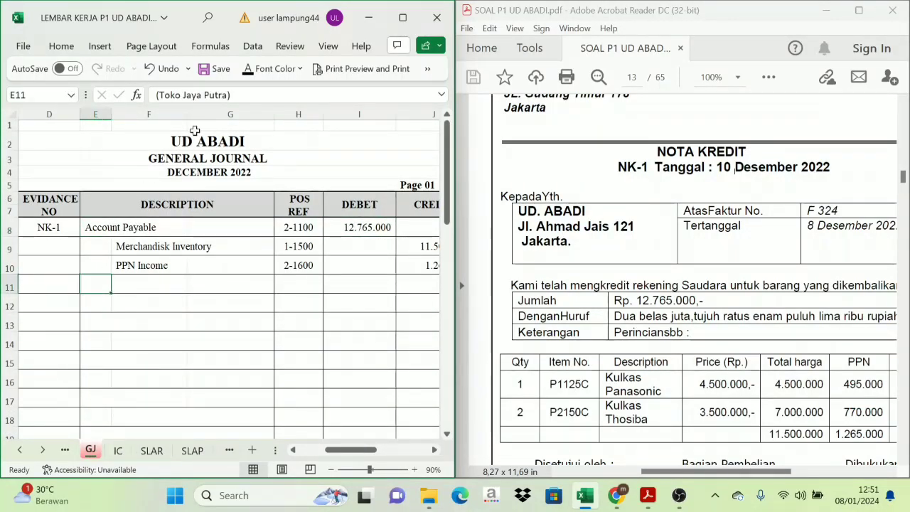
click(248, 70)
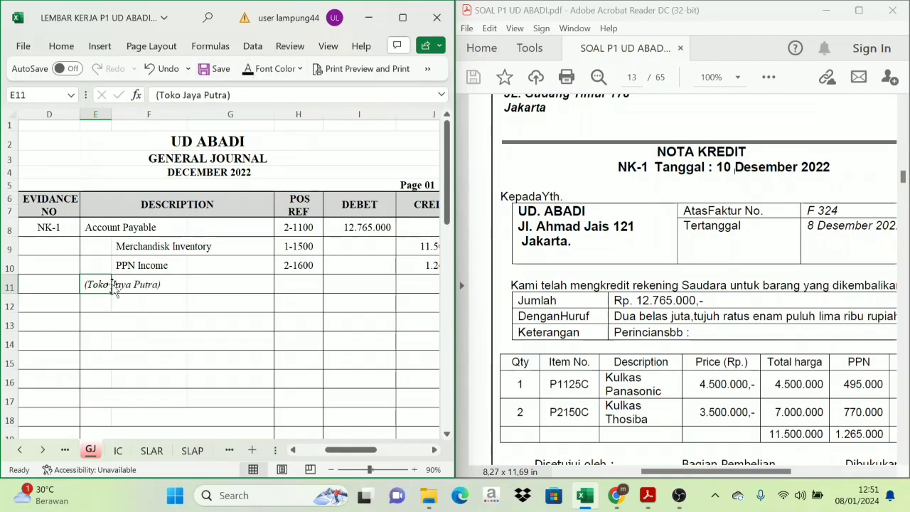
Step: In PT Jaya Putra's SLAP ledger, enter day 10 in C36 and show General Journal in D36 with black font
click(192, 451)
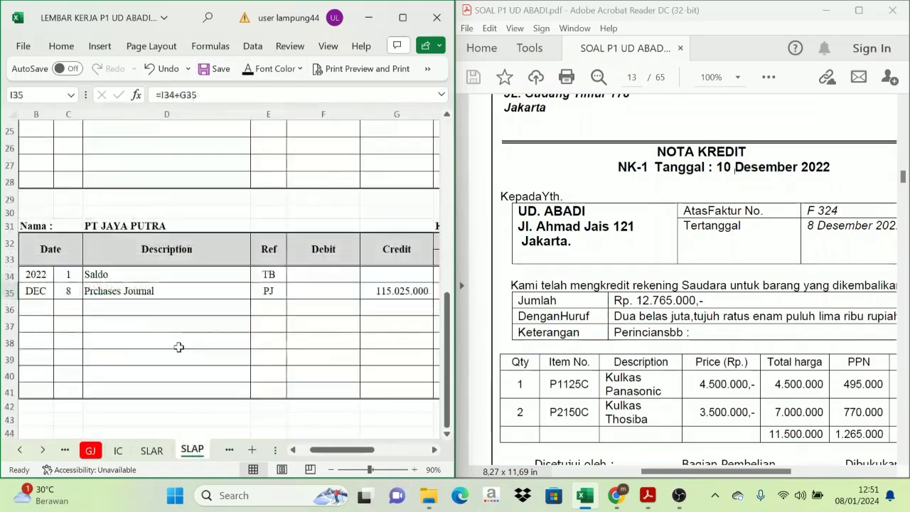
scroll(163, 327, up, 6)
scroll(161, 324, down, 6)
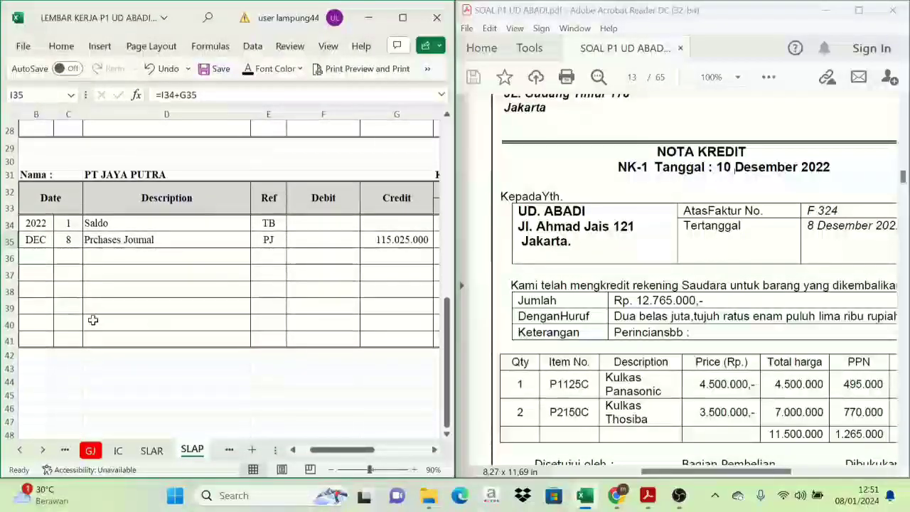
click(69, 256)
text(10)
key(ctrl+Return)
click(114, 255)
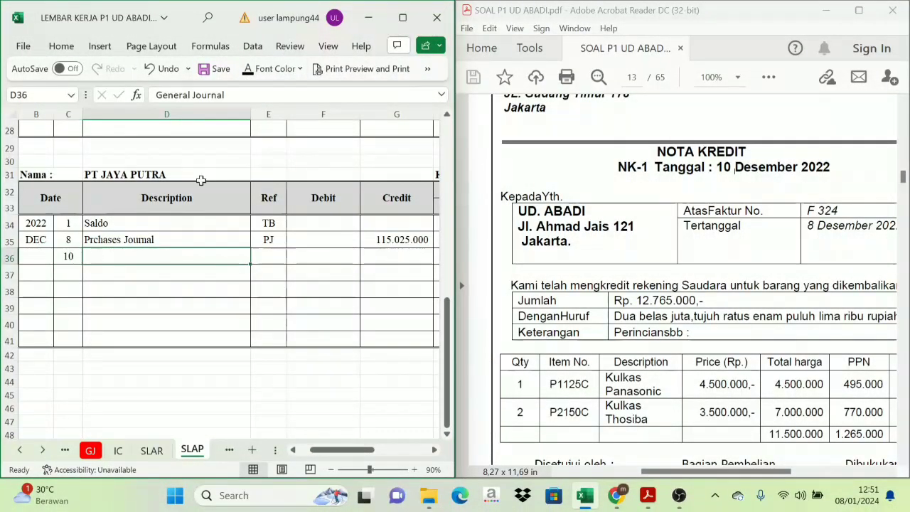
click(256, 68)
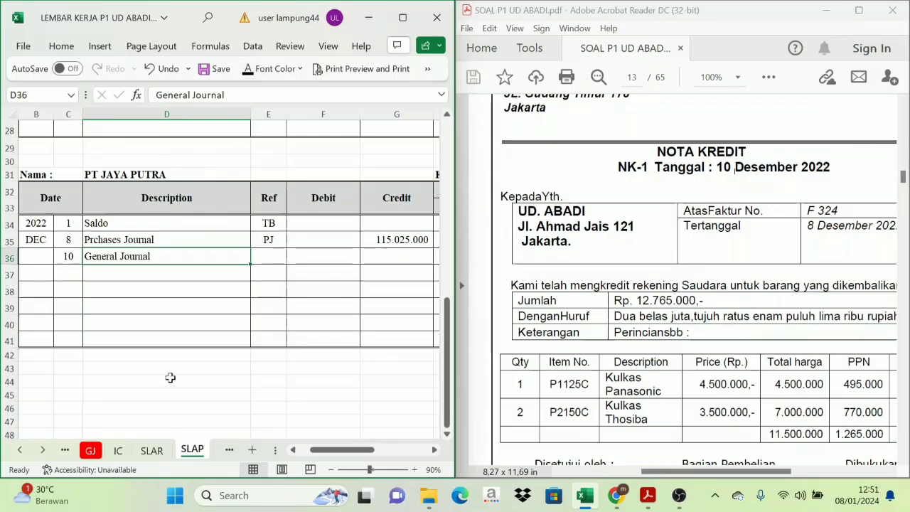
Step: Show the Account Payable debit from the general journal, =GJ!I8, in F36 of PT Jaya Putra's SLAP ledger
click(90, 450)
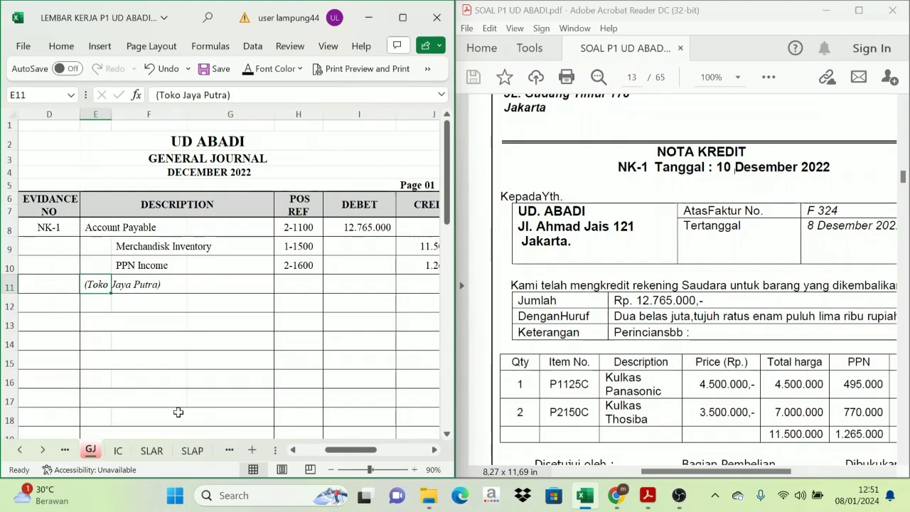
click(192, 450)
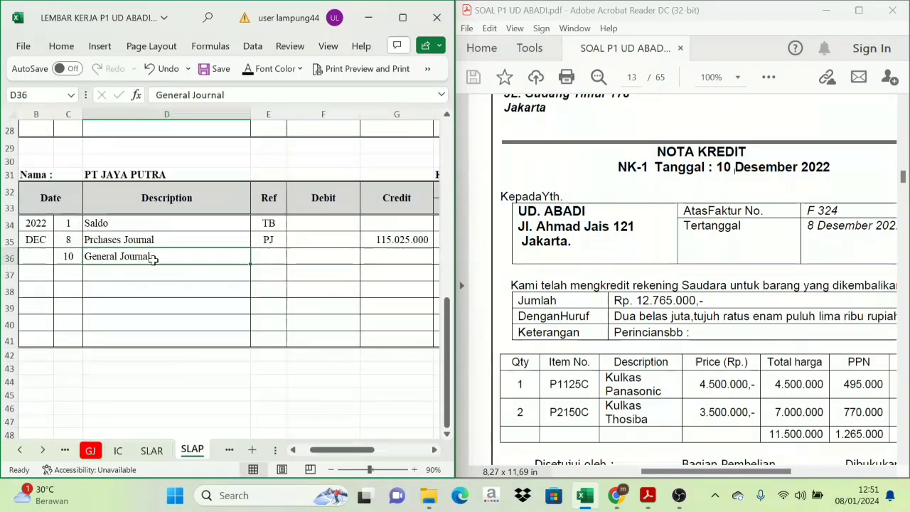
click(331, 256)
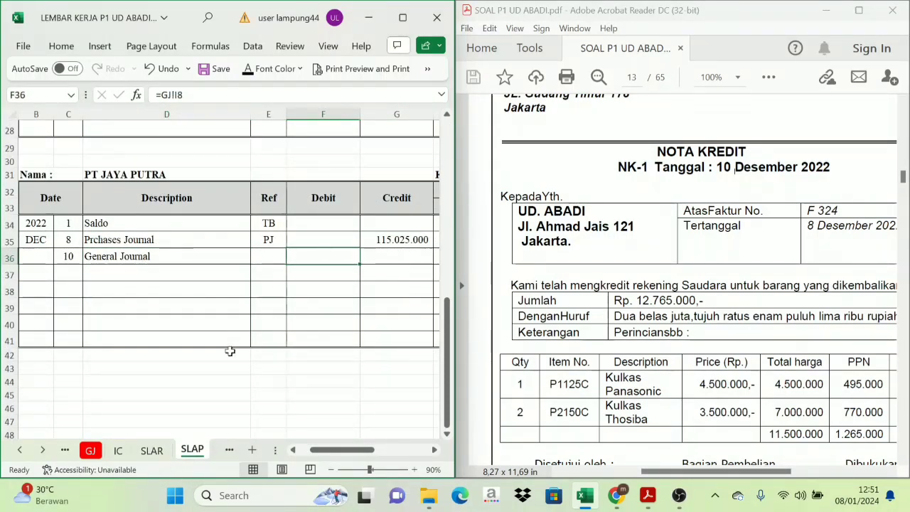
click(92, 450)
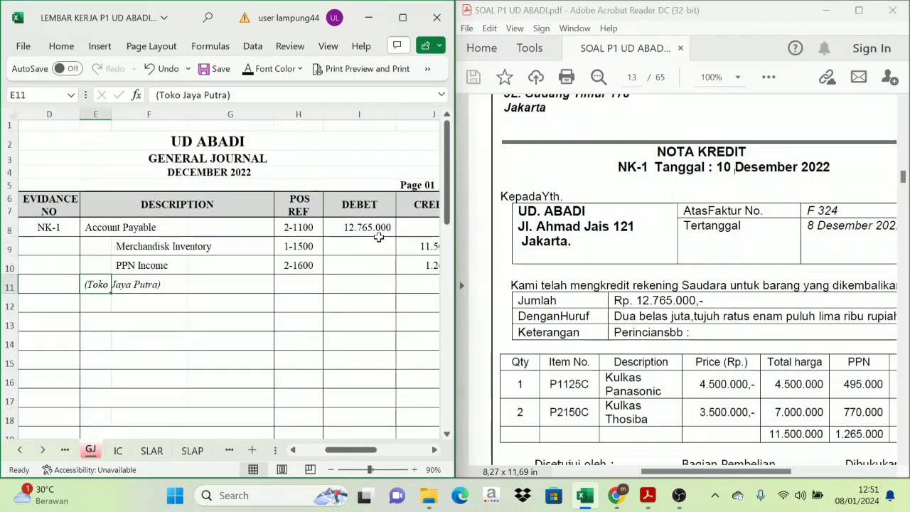
click(189, 451)
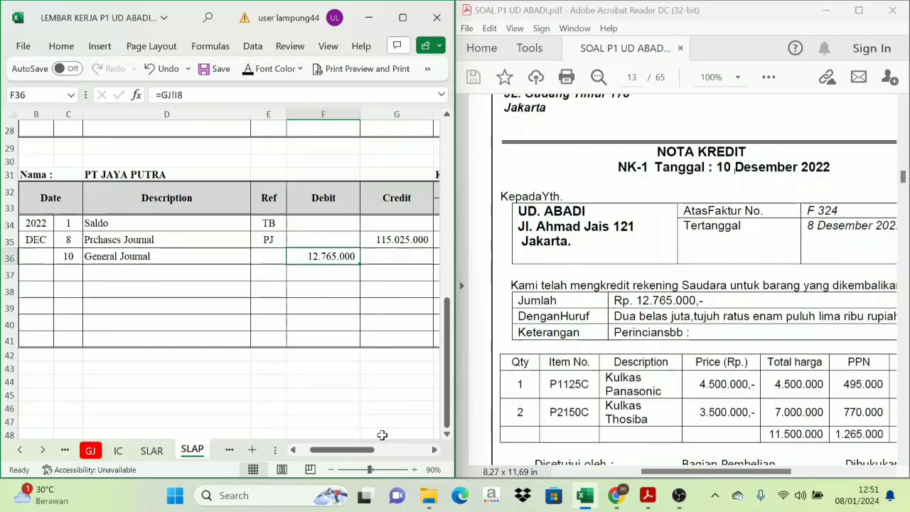
drag(367, 451, 391, 457)
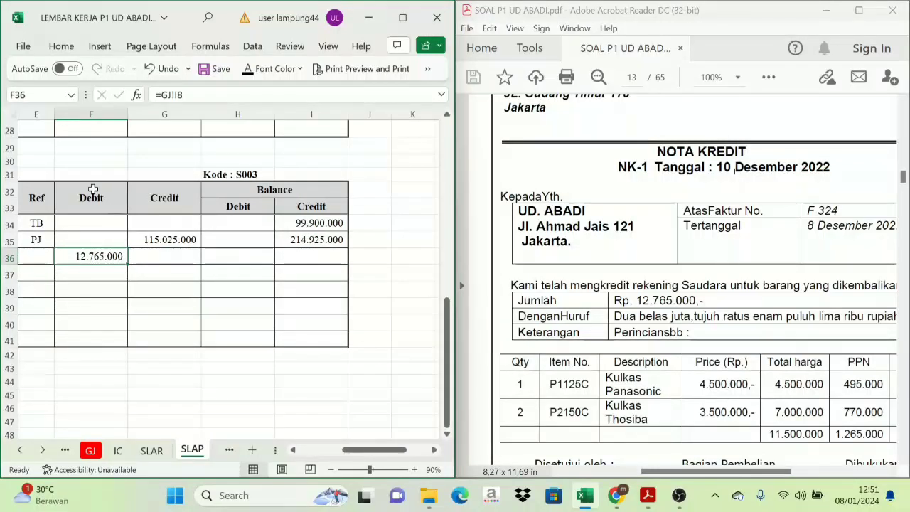
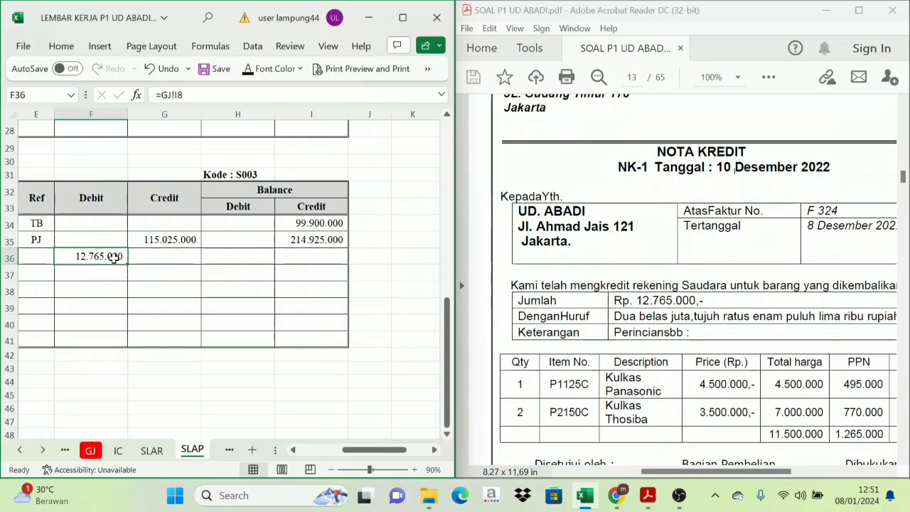
Step: Show the credit balance after the return, =I35-F36, in I36 of PT Jaya Putra's SLAP ledger
click(307, 208)
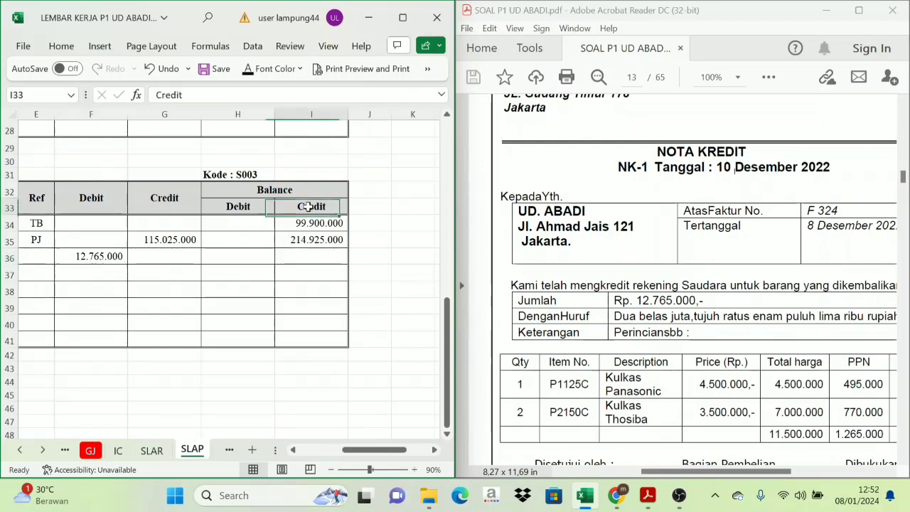
click(75, 205)
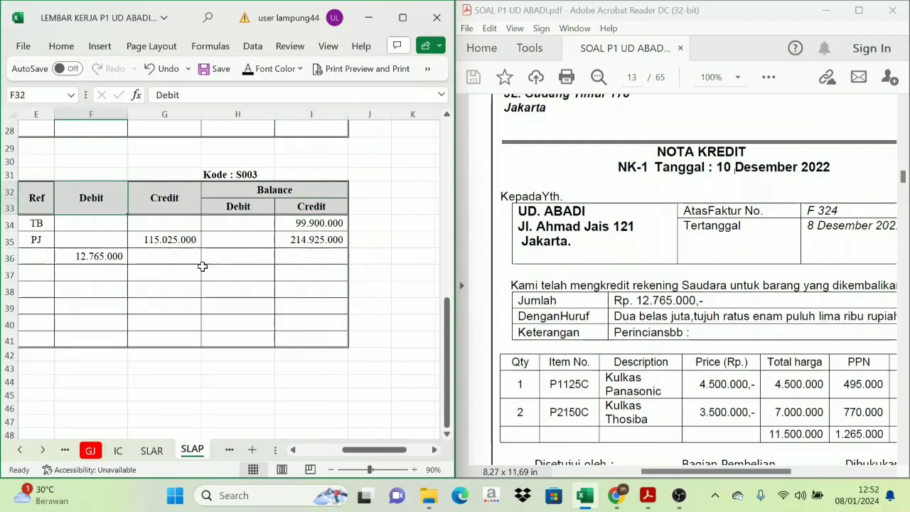
click(325, 238)
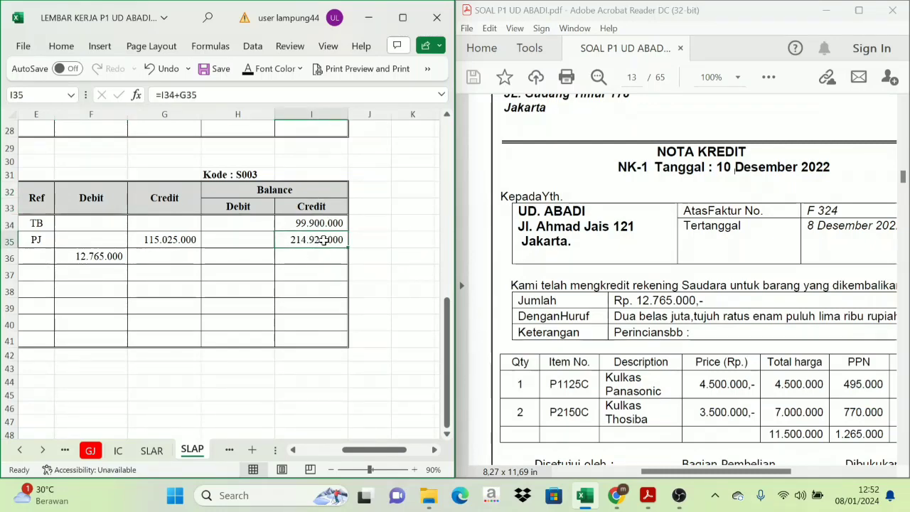
click(91, 256)
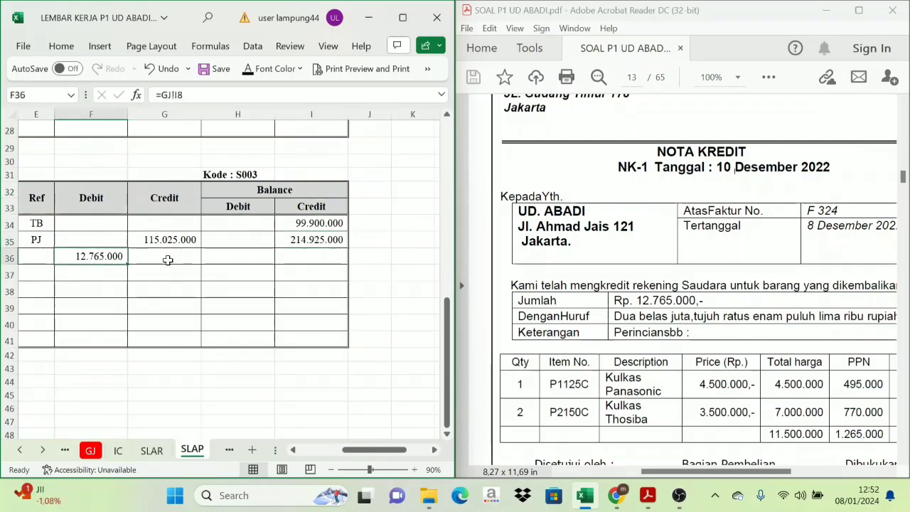
click(303, 256)
text(=I35-F36)
key(ctrl+Return)
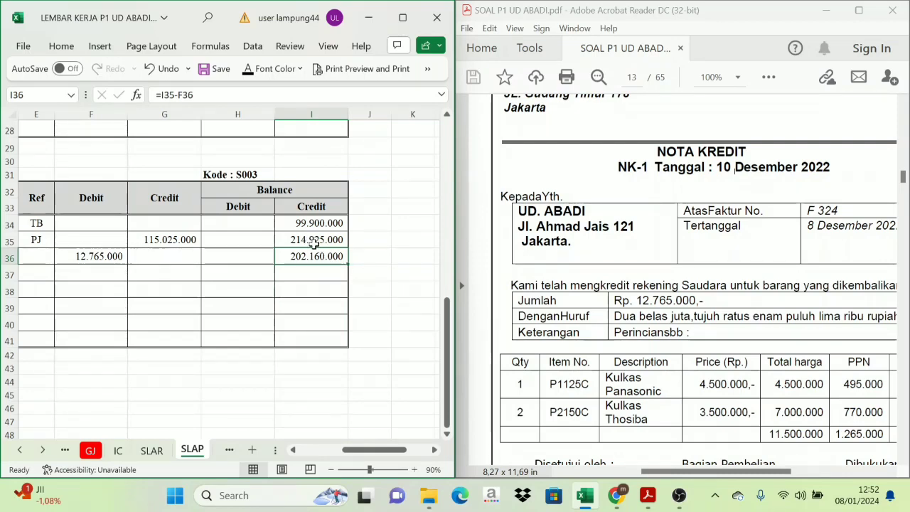
click(77, 258)
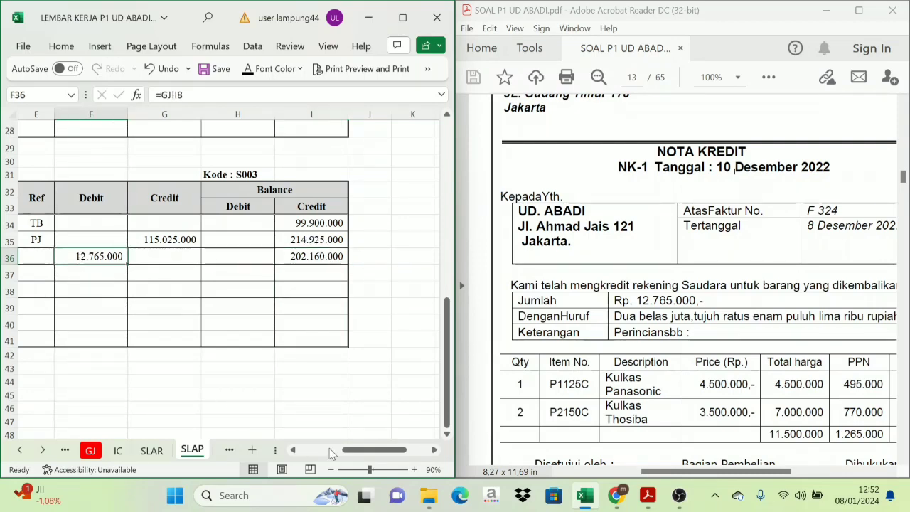
drag(375, 452, 354, 455)
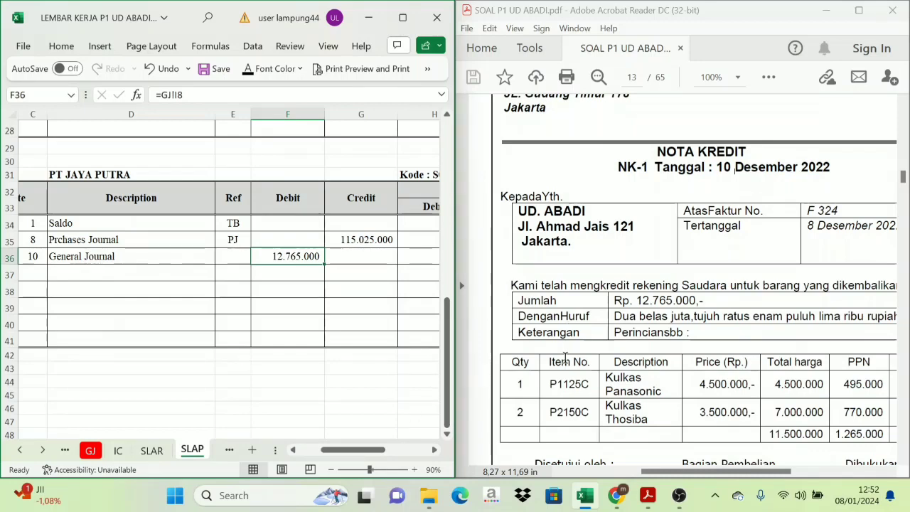
Step: On the IC sheet's Kulkas Toshiba card, show 10, NK-1 and Retur Pemb. PT. Jaya Putra in C35:E35 and IN unit -2 in F35 with black font
scroll(548, 355, down, 1)
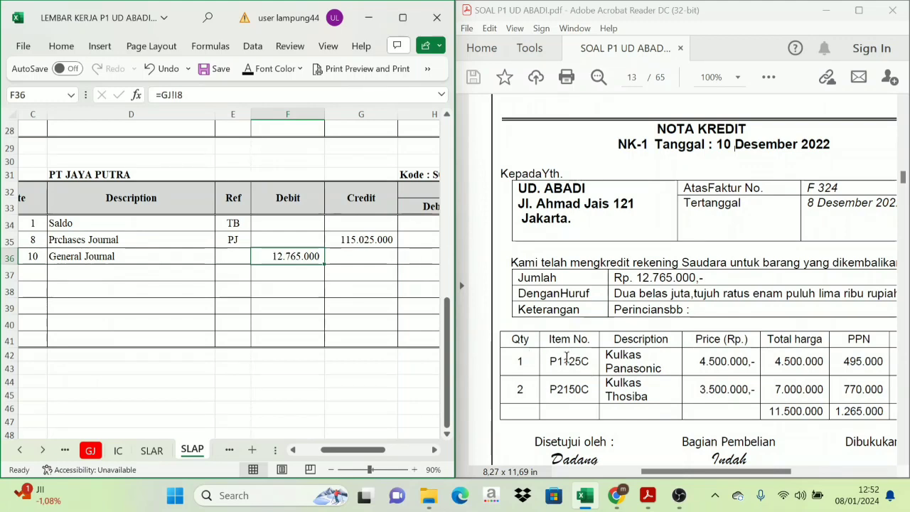
click(126, 453)
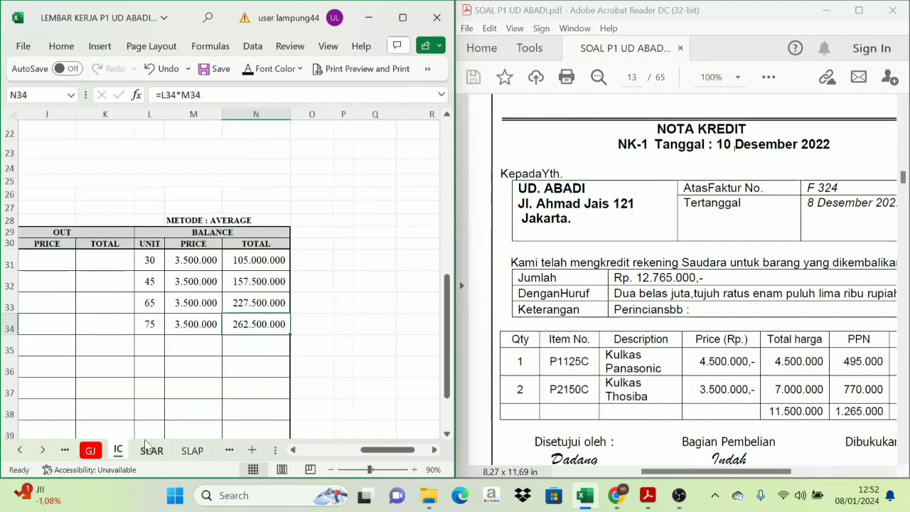
drag(369, 450, 324, 458)
scroll(592, 362, down, 2)
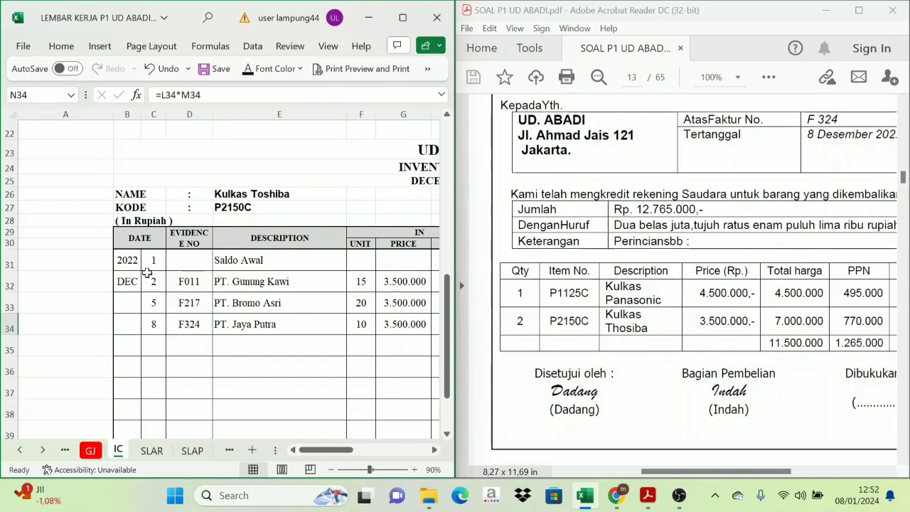
click(154, 346)
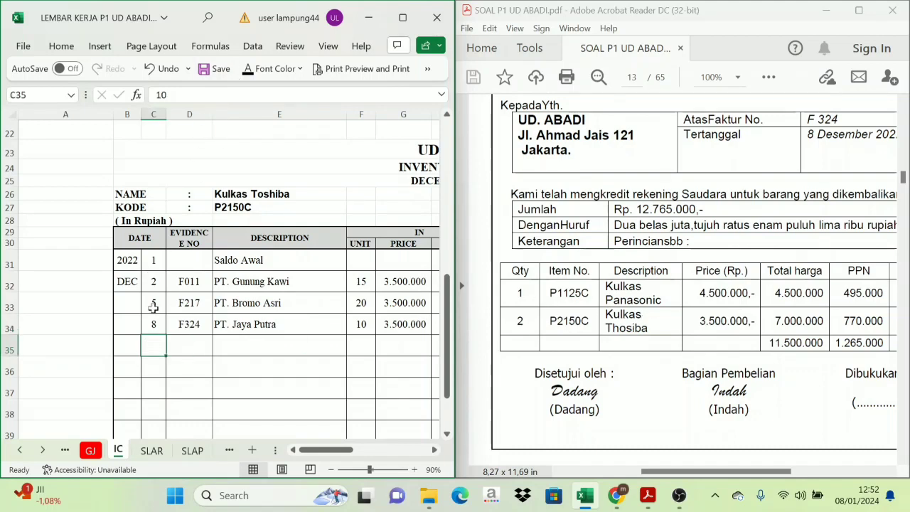
drag(150, 344, 281, 345)
text(10	NK-1	Retur Pemb. PT. Jaya Putra)
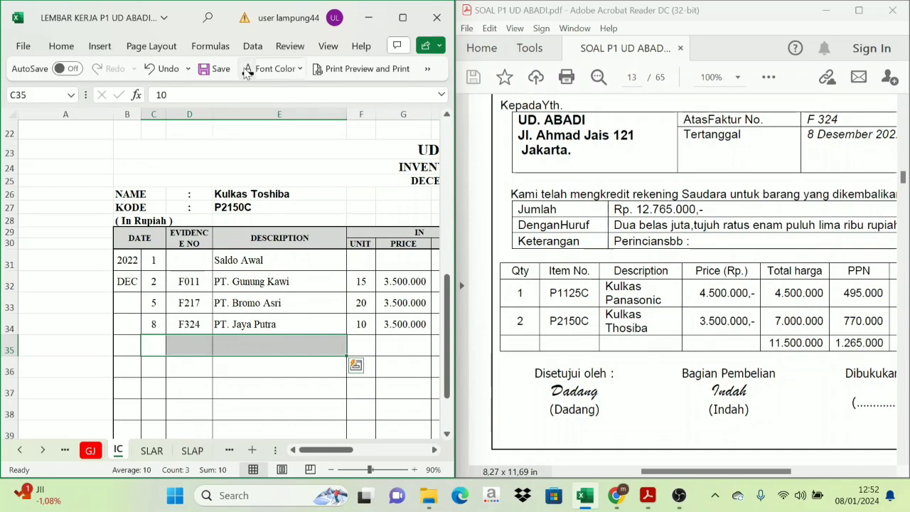
click(434, 450)
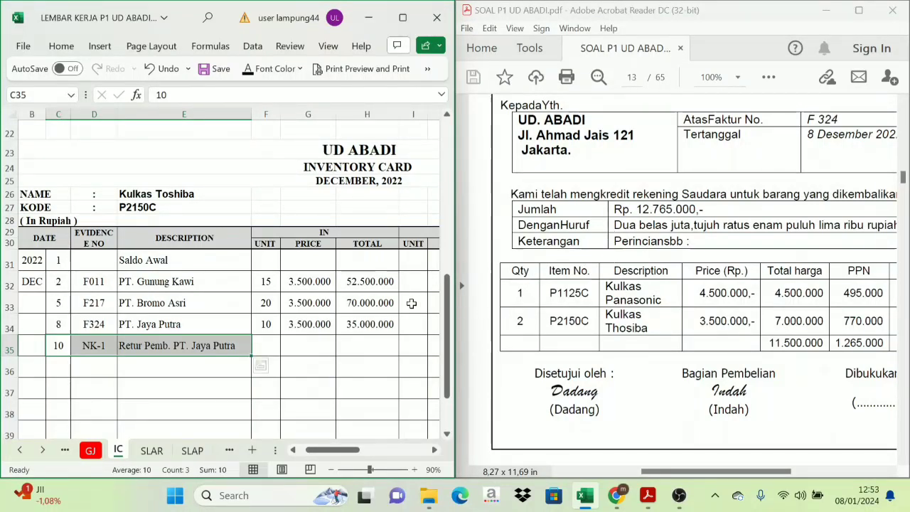
click(302, 233)
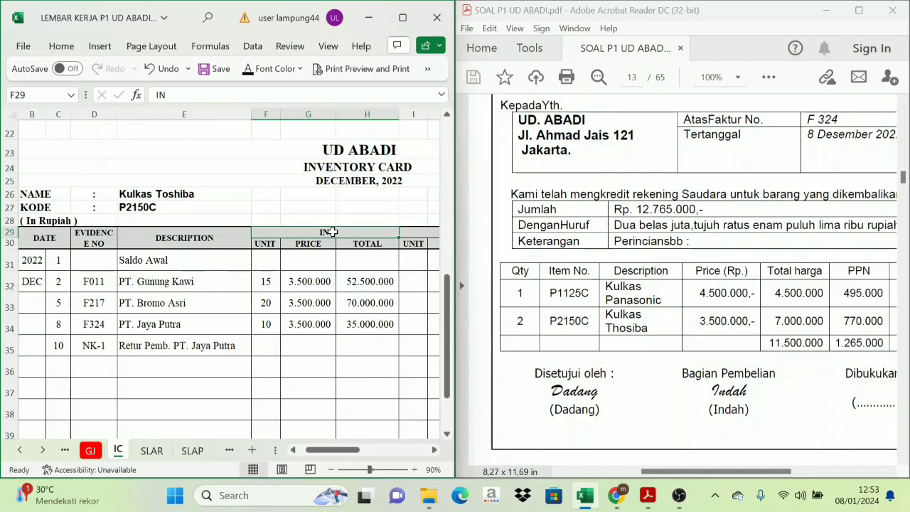
click(264, 346)
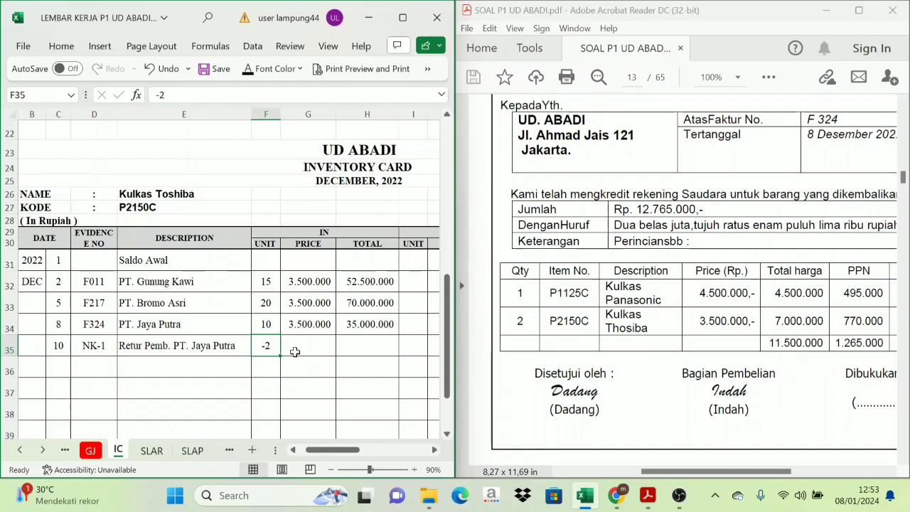
Step: On the Kulkas Panasonic card, show 10, NK-1 and Retur Pemb. PT. Jaya Putra in C14:E14 and IN unit -1 in F14 with black font
scroll(308, 372, up, 3)
scroll(295, 359, down, 2)
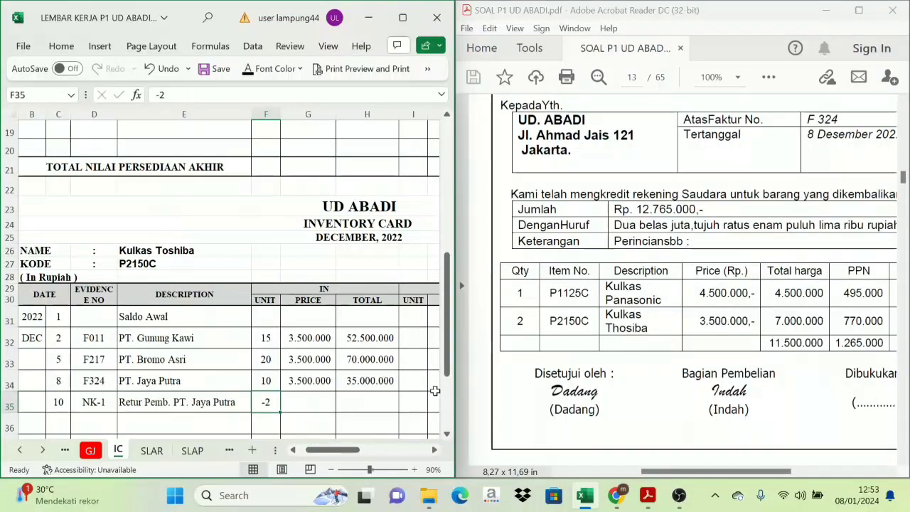
scroll(432, 388, up, 6)
drag(71, 336, 167, 334)
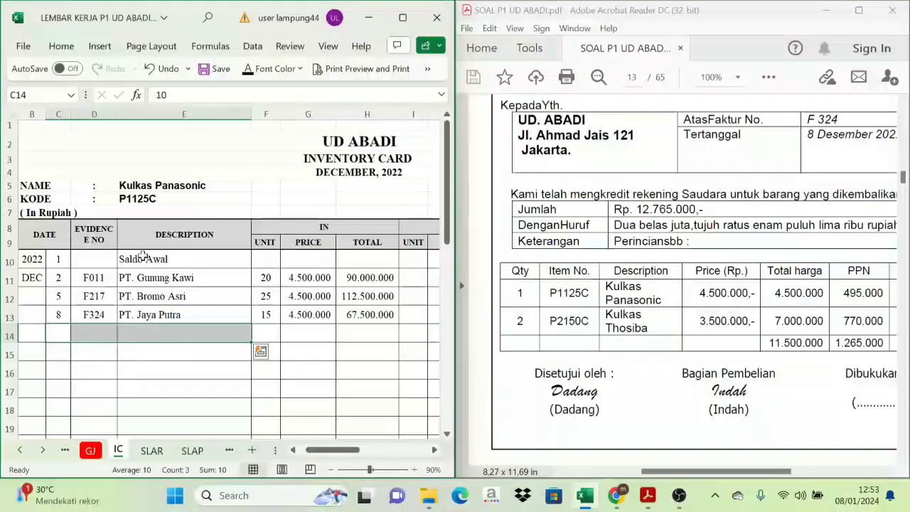
click(248, 68)
click(265, 336)
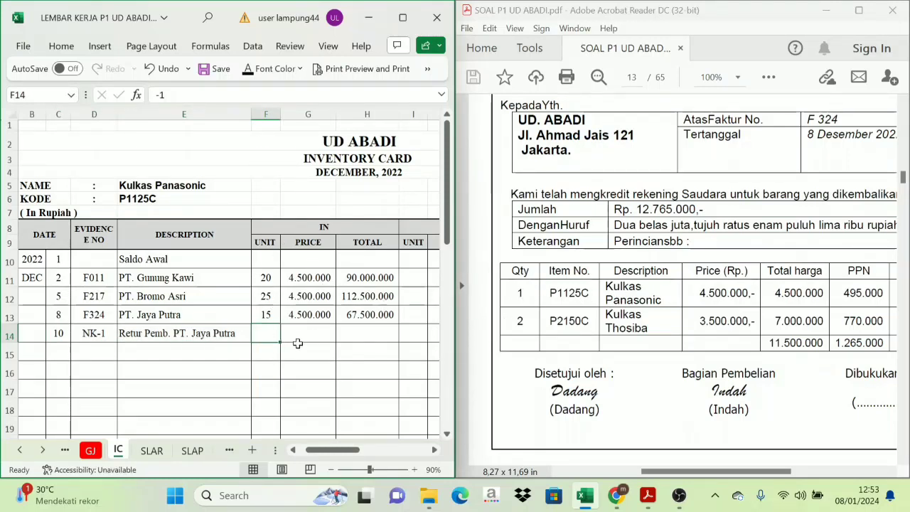
click(248, 68)
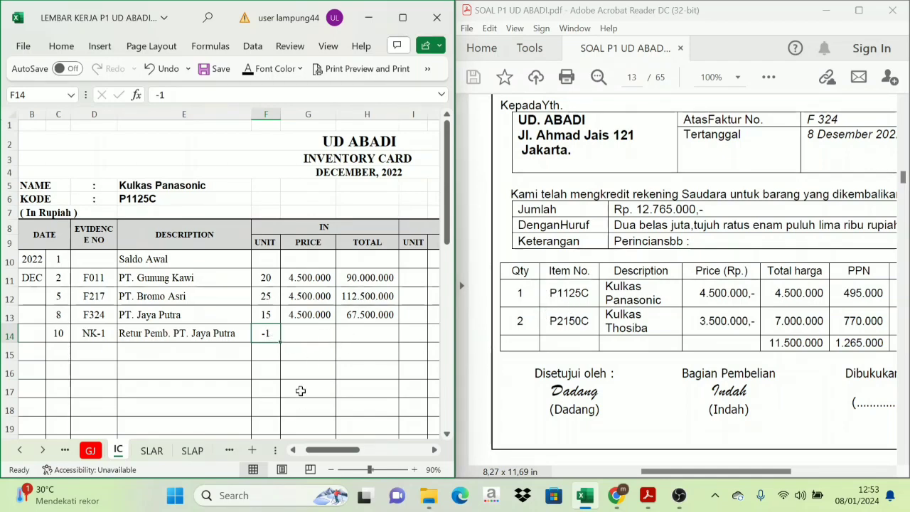
Step: Show the IN price 4500000 in G14 and the IN total 4500000 in H14 for the Kulkas Panasonic return
click(266, 314)
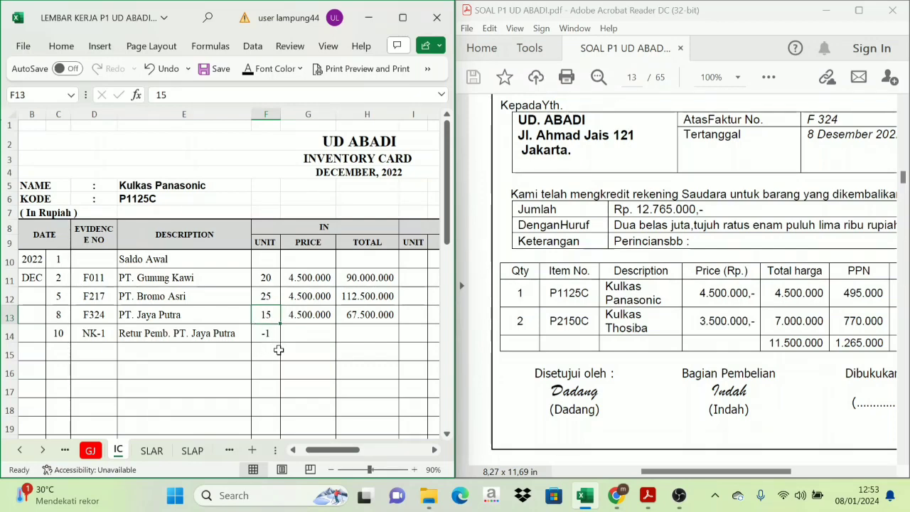
click(267, 334)
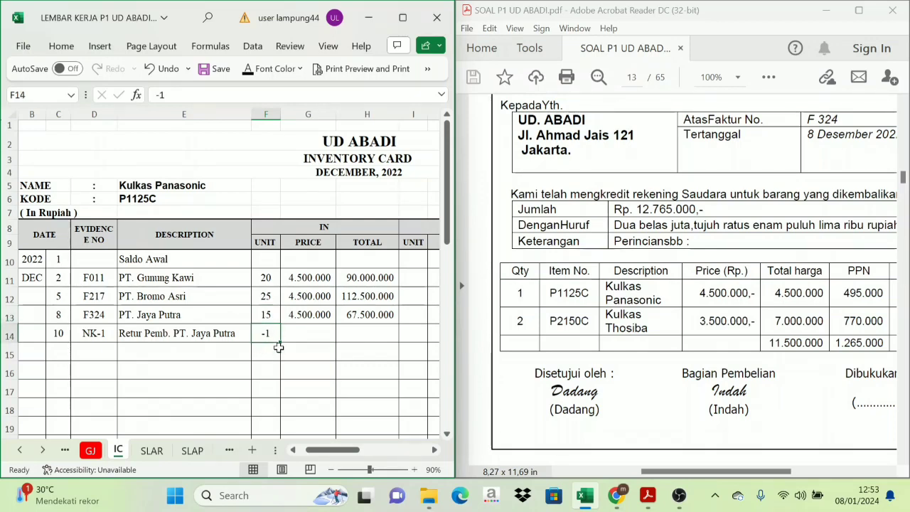
click(266, 313)
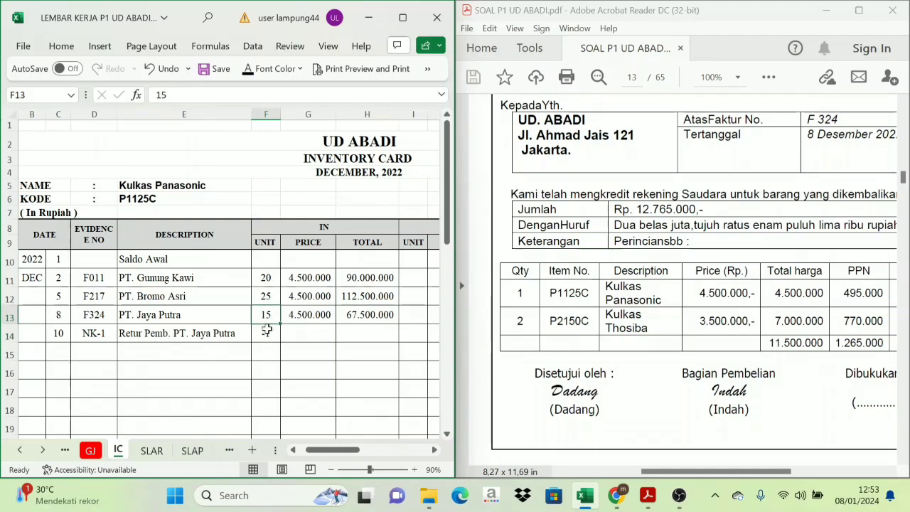
click(267, 333)
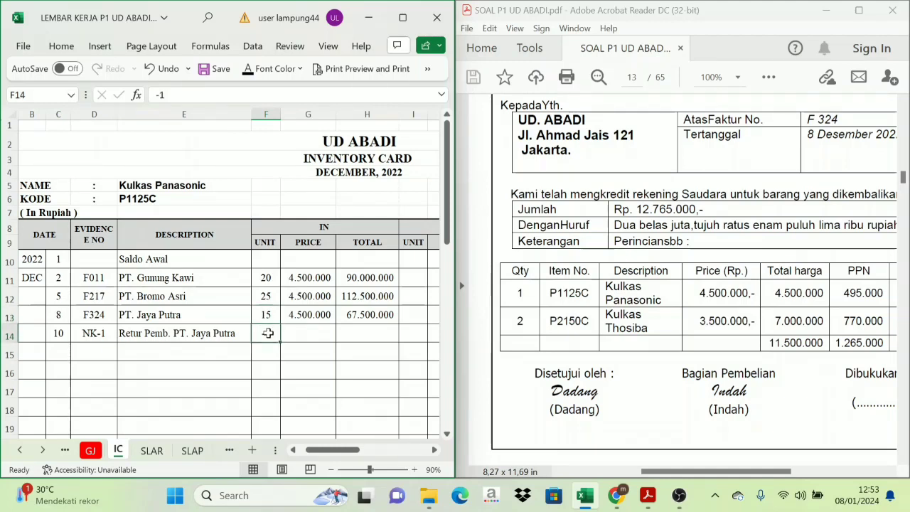
click(305, 333)
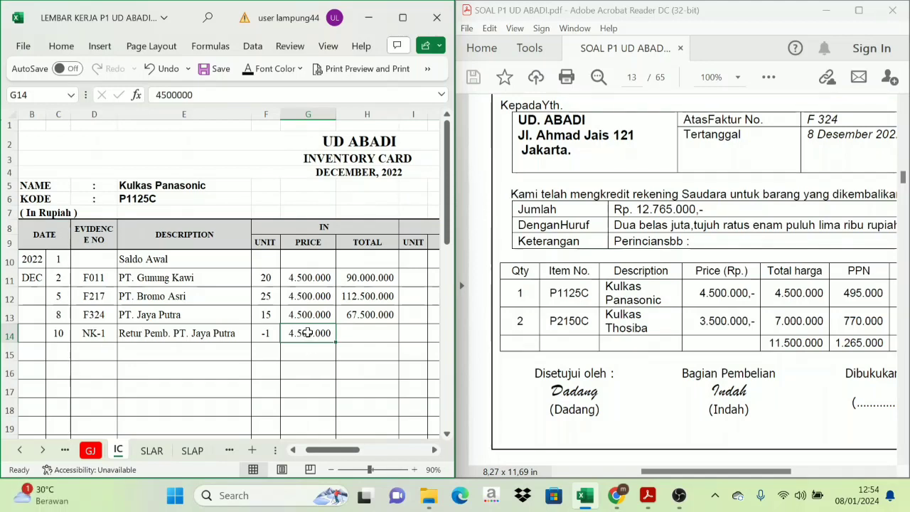
click(358, 334)
key(ctrl+r)
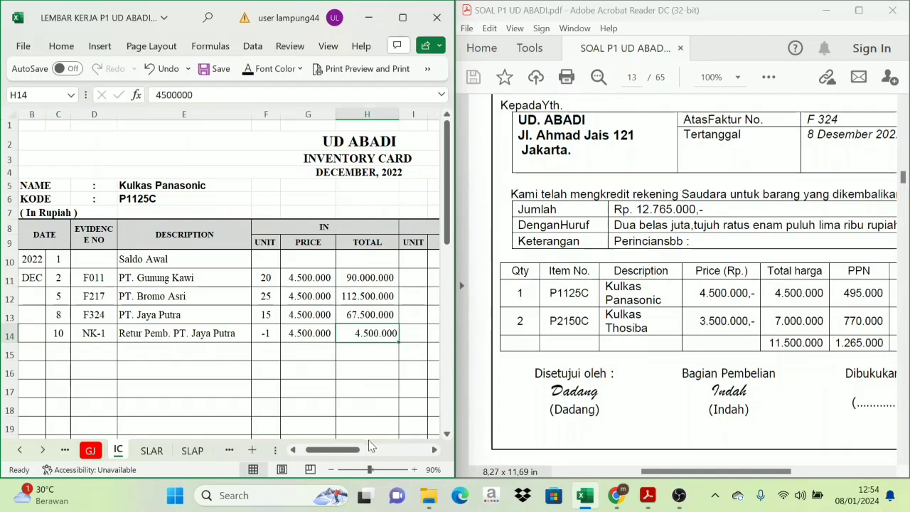
mouse_move(355, 449)
mouse_down()
mouse_move(382, 464)
mouse_move(364, 436)
mouse_up()
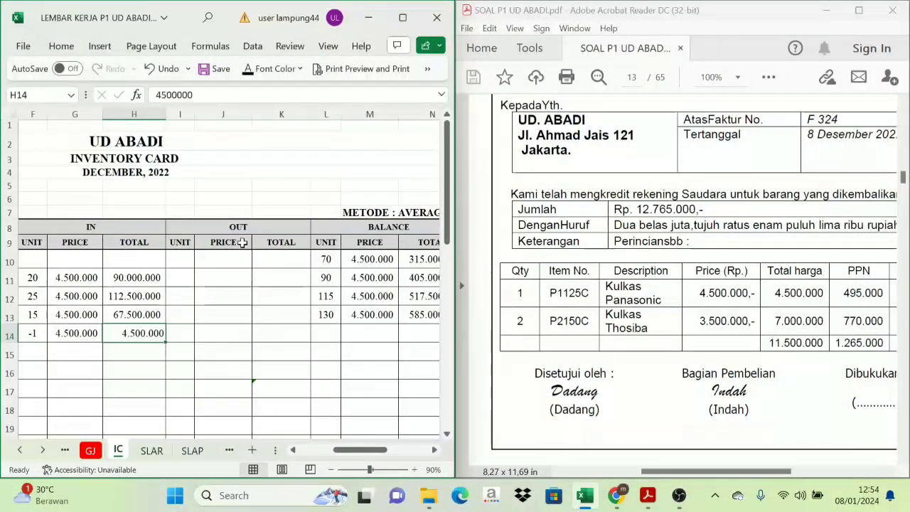
Step: Show the Kulkas Panasonic balance after the return with black font: units =L13+F14 in L14, price 4500000 in M14 and total =L14*M14 in N14
click(364, 226)
click(325, 333)
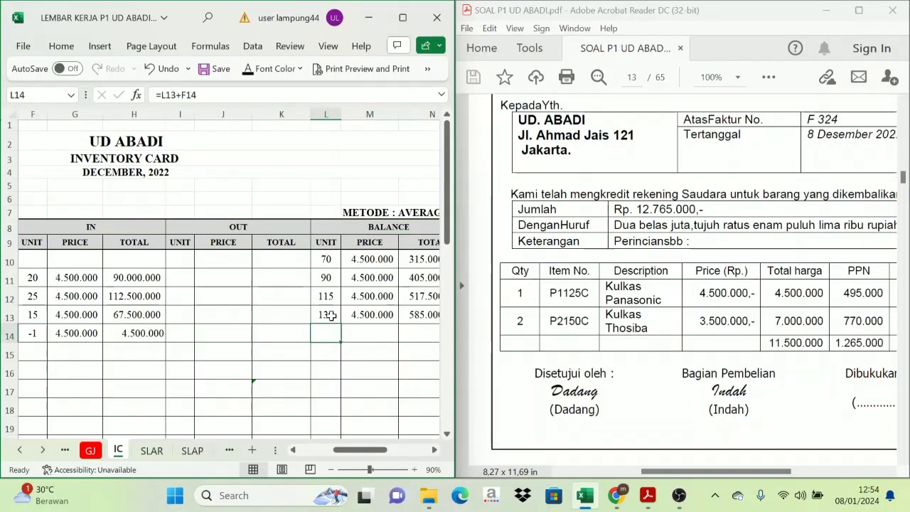
click(34, 332)
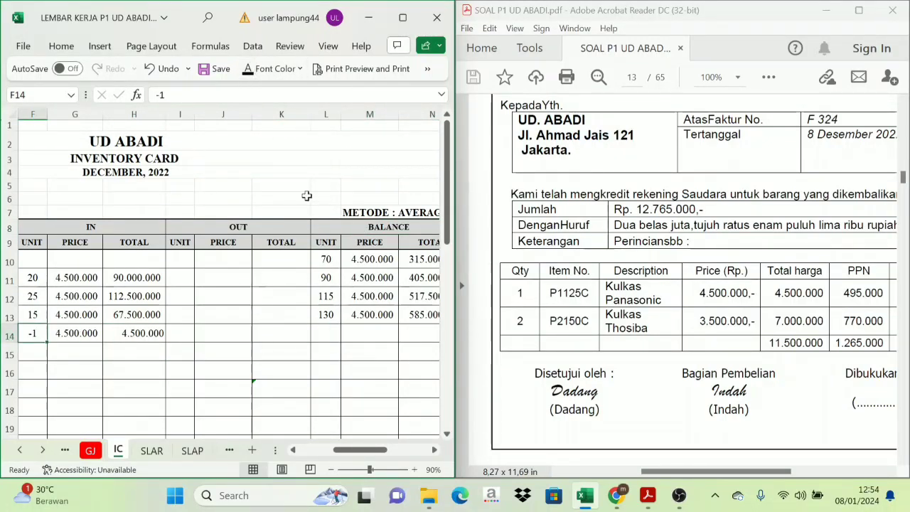
click(332, 336)
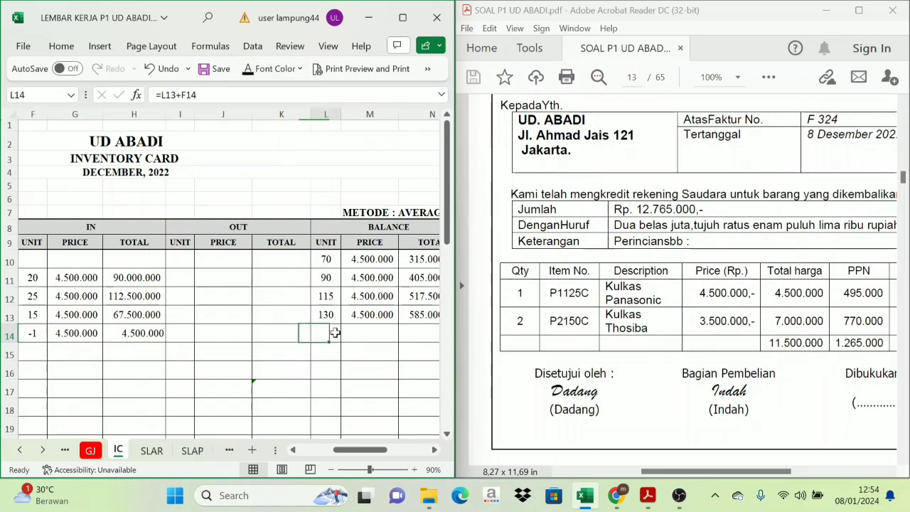
click(246, 69)
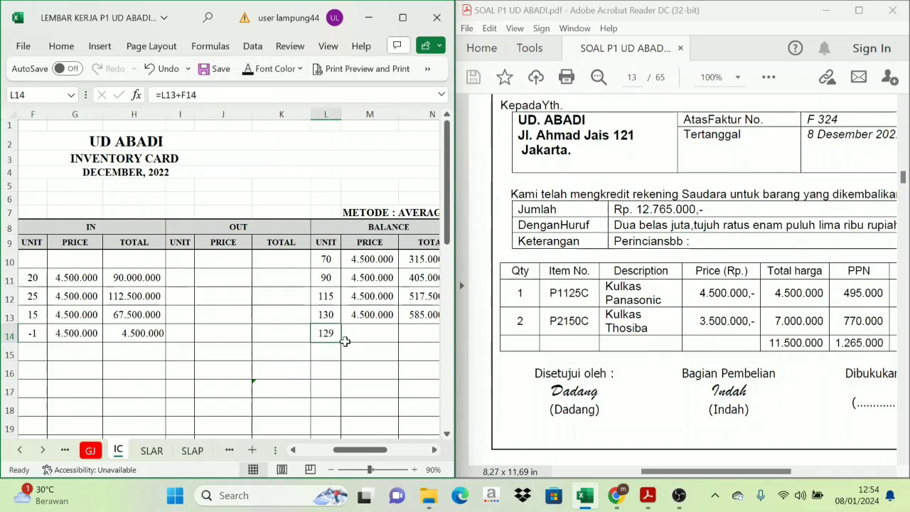
click(359, 332)
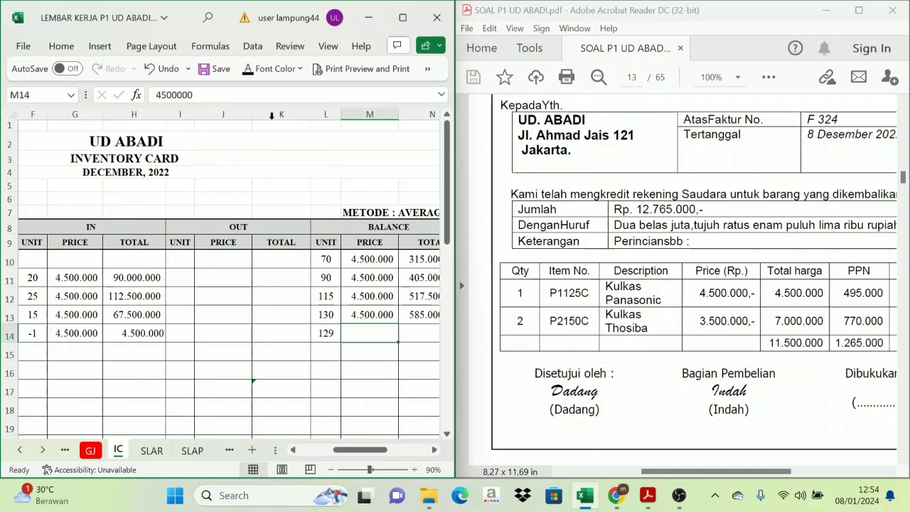
click(247, 69)
key(Right)
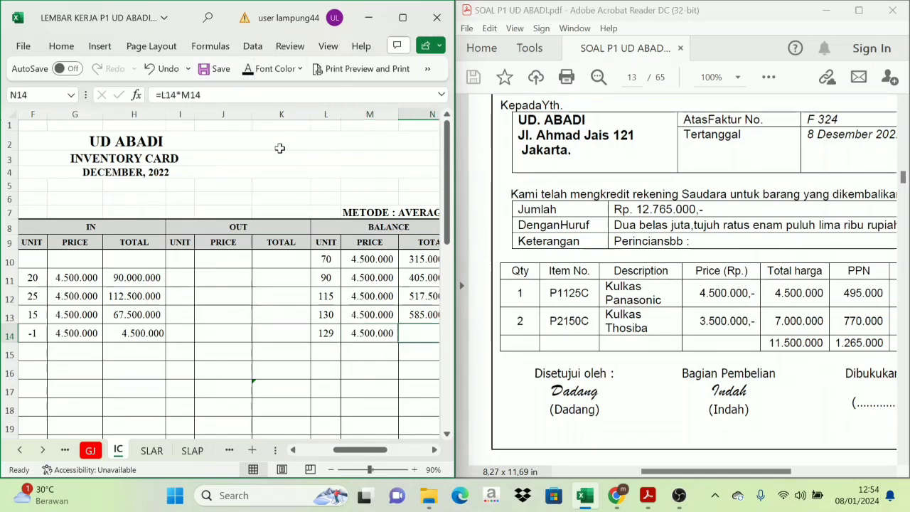
click(246, 69)
scroll(263, 214, right, 3)
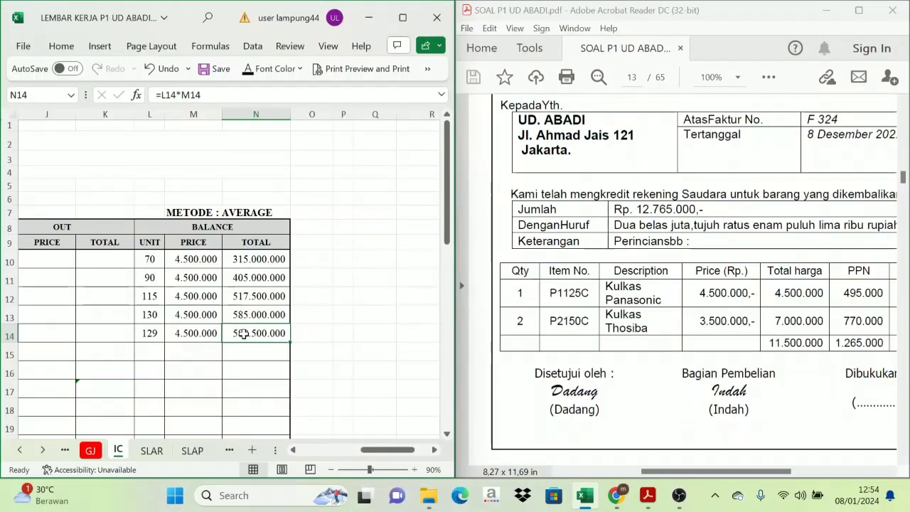
drag(376, 452, 313, 452)
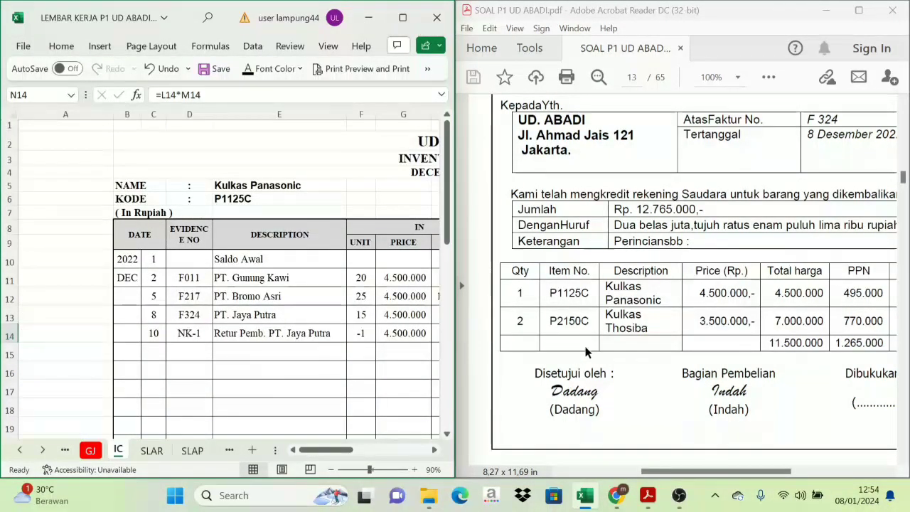
Step: On the Kulkas Toshiba card, show the return's IN price 3500000 in G35 and IN total 7000000 in H35 with black font
scroll(244, 340, down, 7)
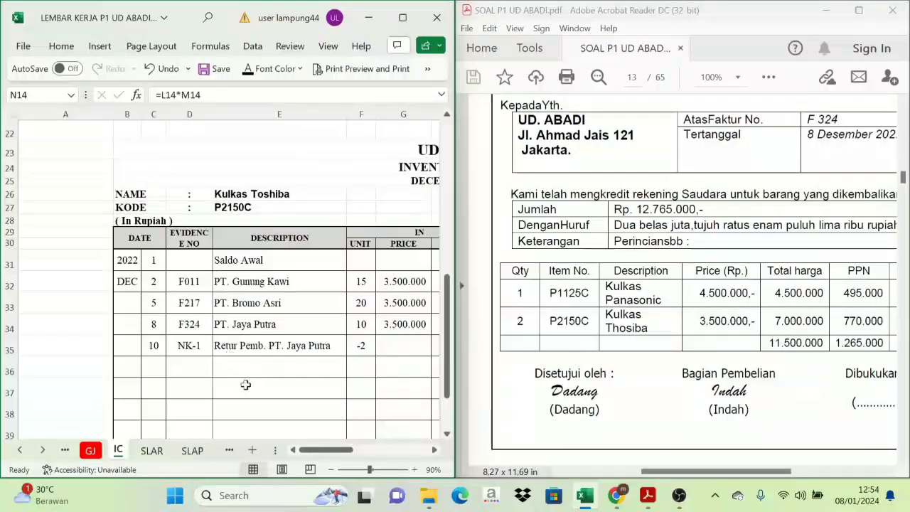
scroll(332, 422, right, 3)
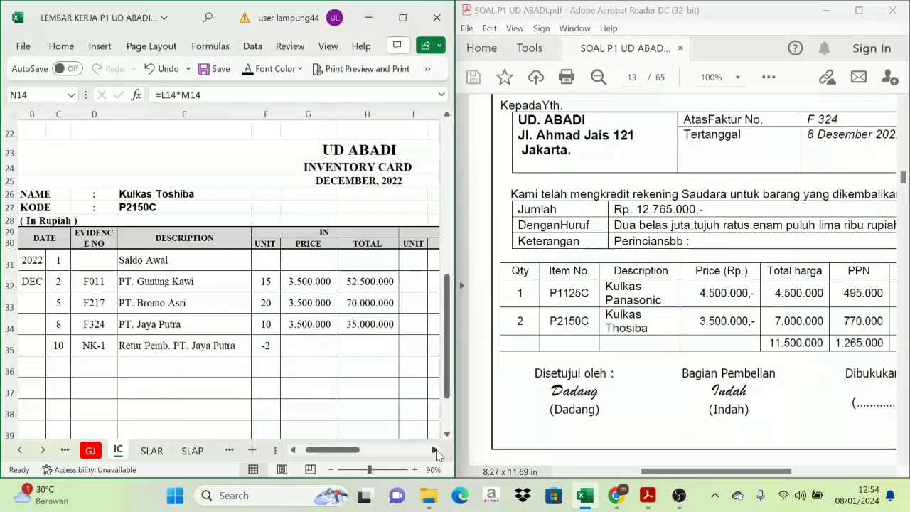
click(238, 345)
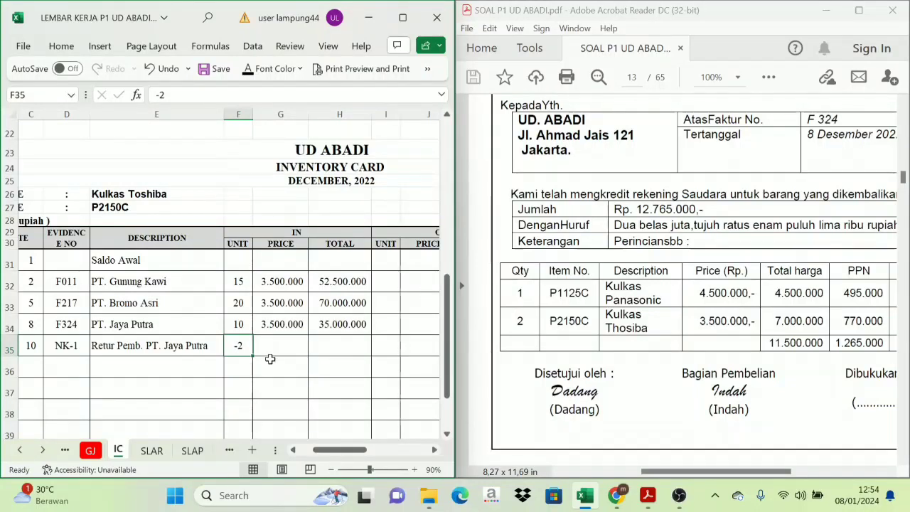
click(240, 326)
key(Down)
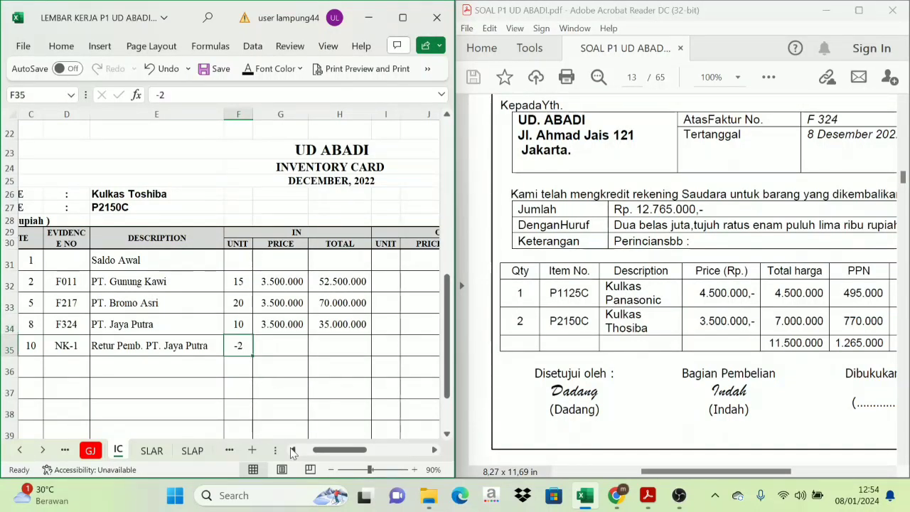
click(275, 353)
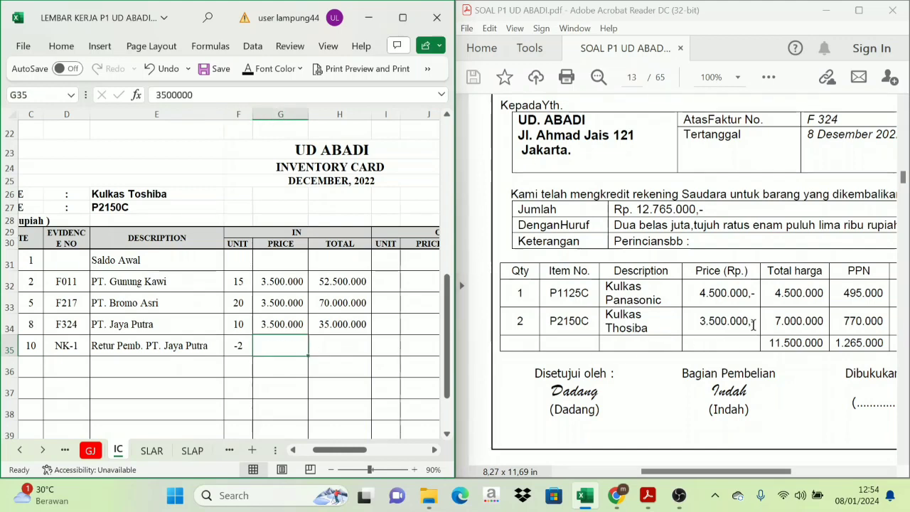
click(257, 76)
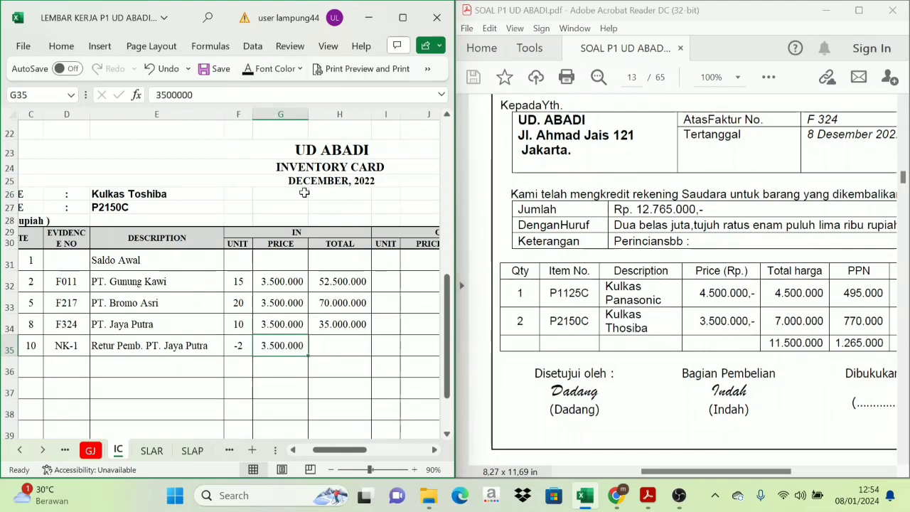
click(338, 346)
click(252, 71)
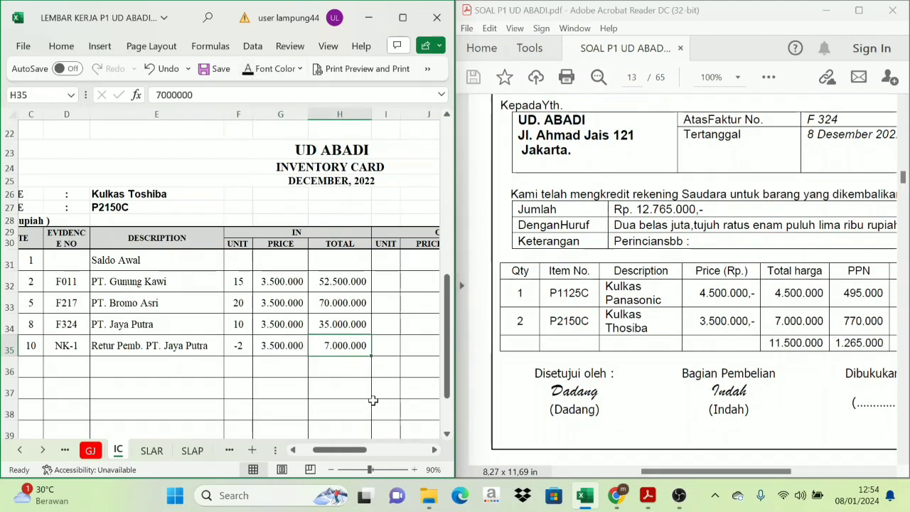
Step: Show the Kulkas Toshiba balance after the return with black font: units =L34+F35 in L35, price 3500000 in M35 and total =L35*M35 in N35
drag(360, 454, 389, 451)
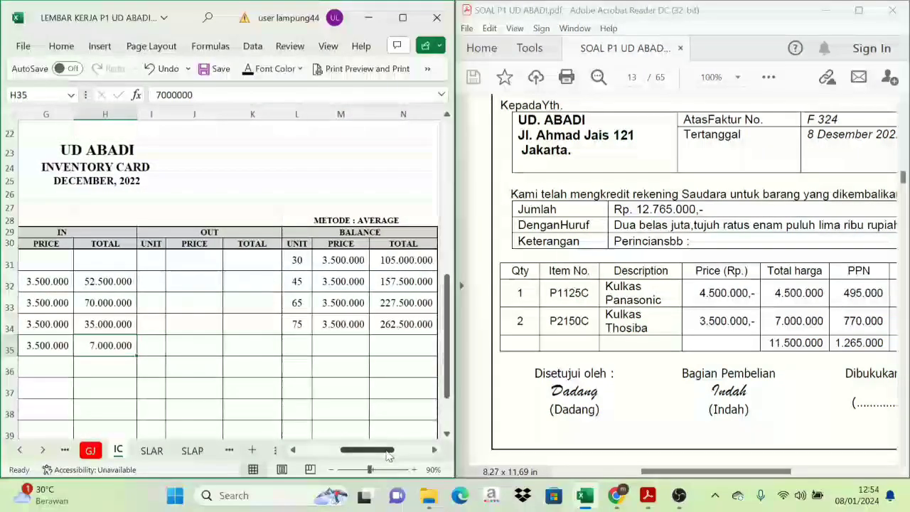
click(293, 449)
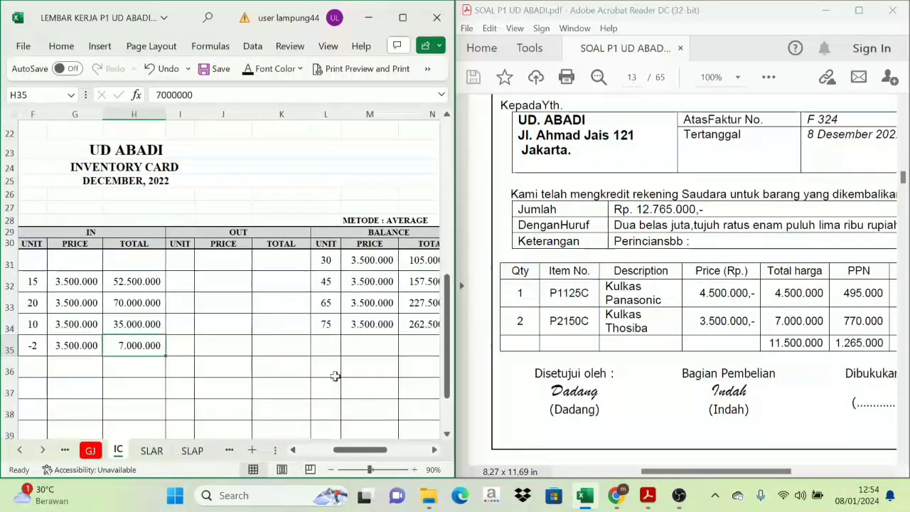
click(334, 346)
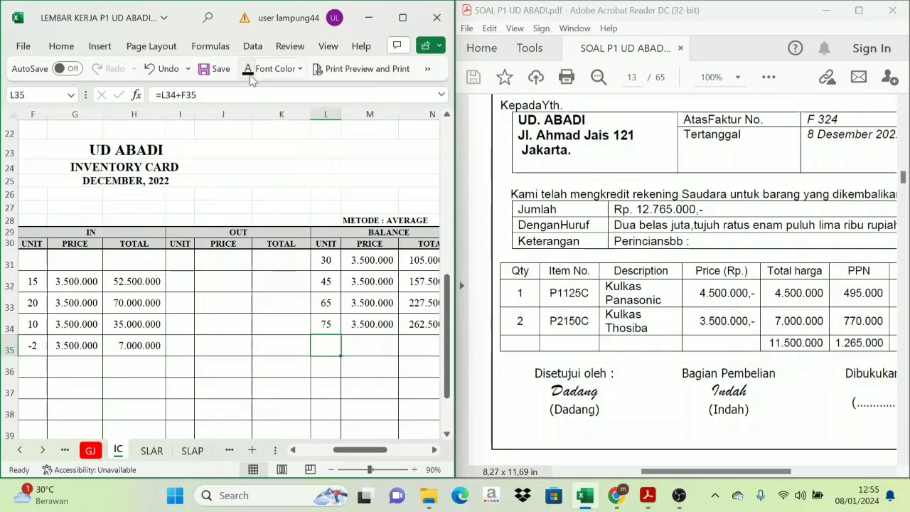
click(349, 340)
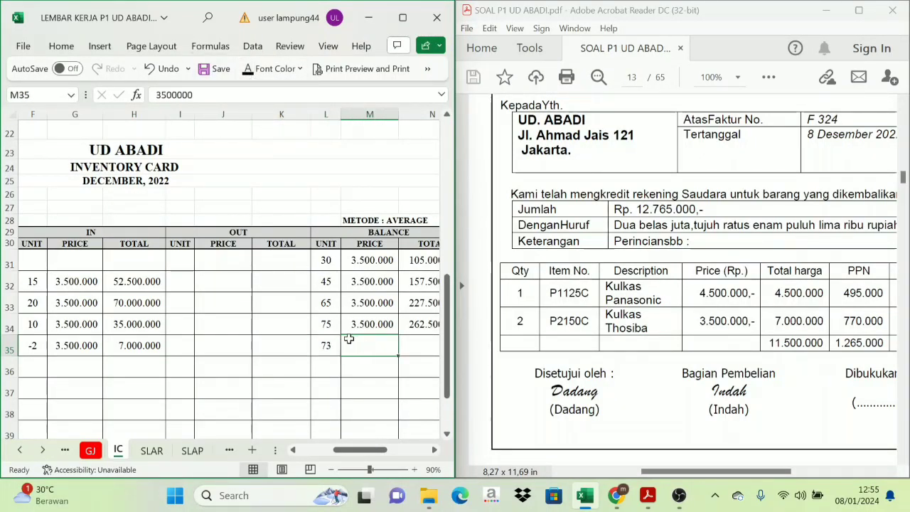
click(425, 349)
scroll(241, 397, right, 3)
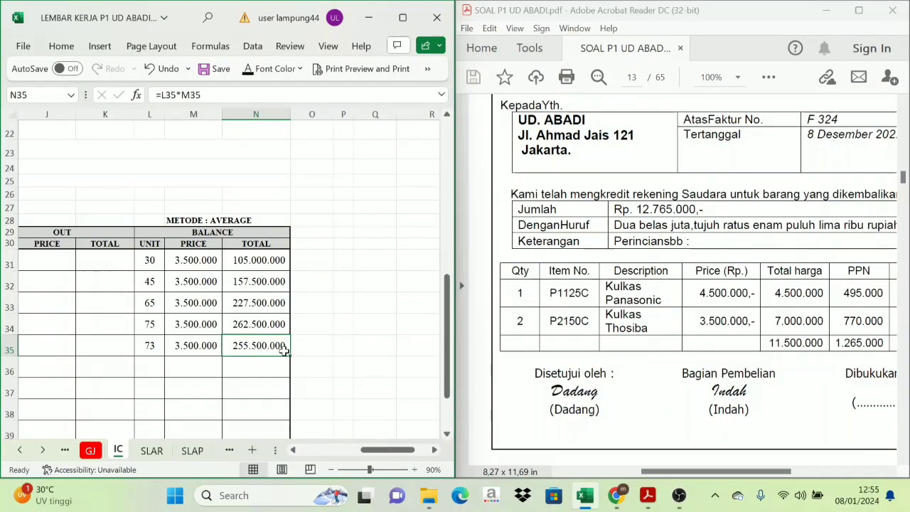
Step: Check the 10 December return in PT Jaya Putra's ledger on the SLAP sheet, return to IC and review credit note NK-1 in the PDF
drag(381, 455, 331, 453)
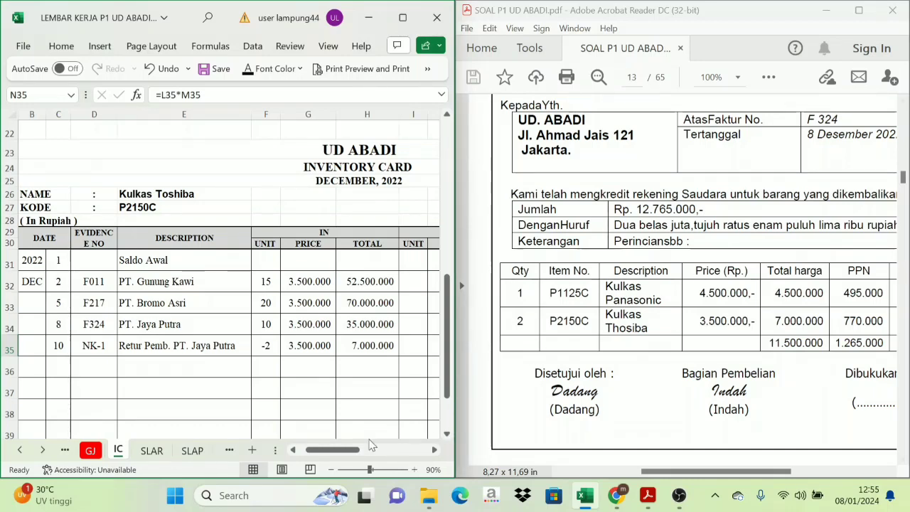
click(192, 450)
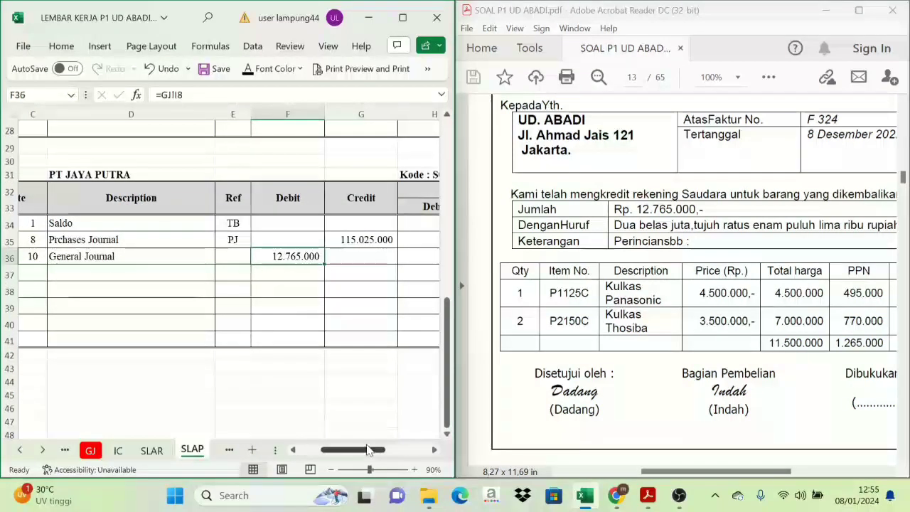
drag(355, 449, 332, 449)
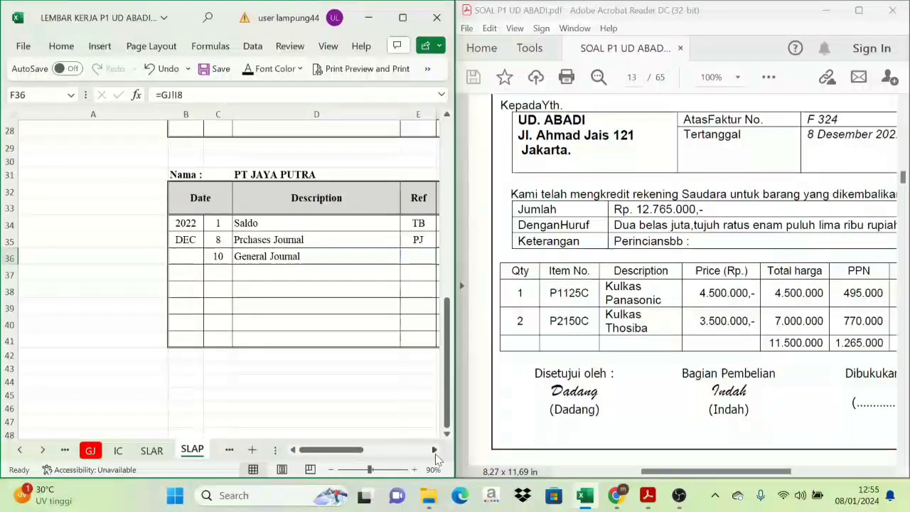
click(435, 449)
click(434, 449)
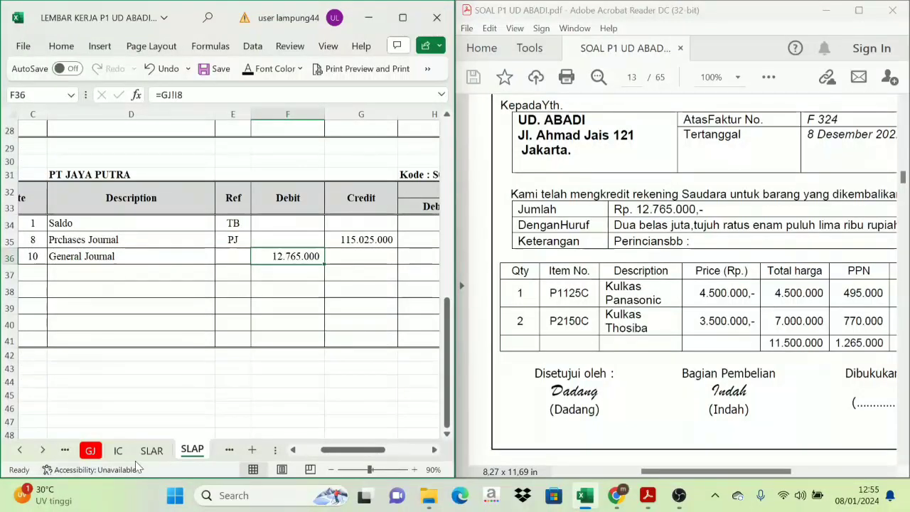
click(121, 449)
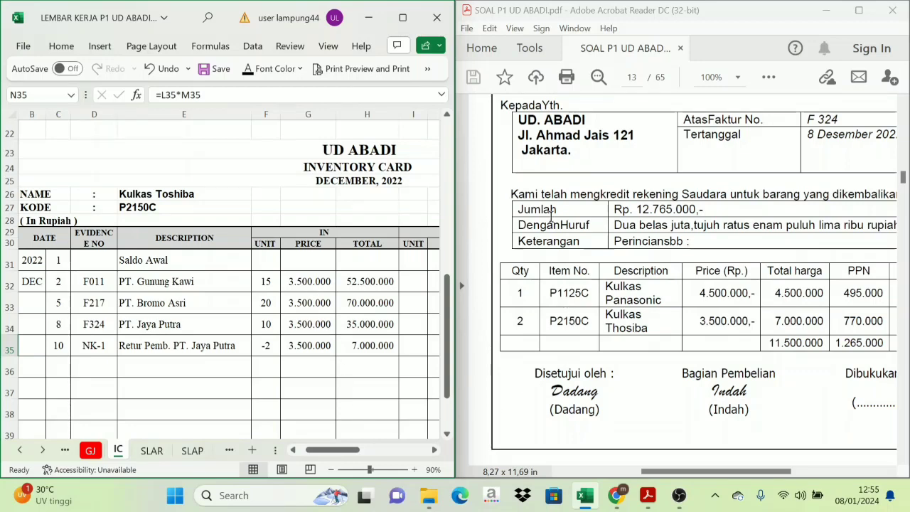
scroll(635, 169, up, 2)
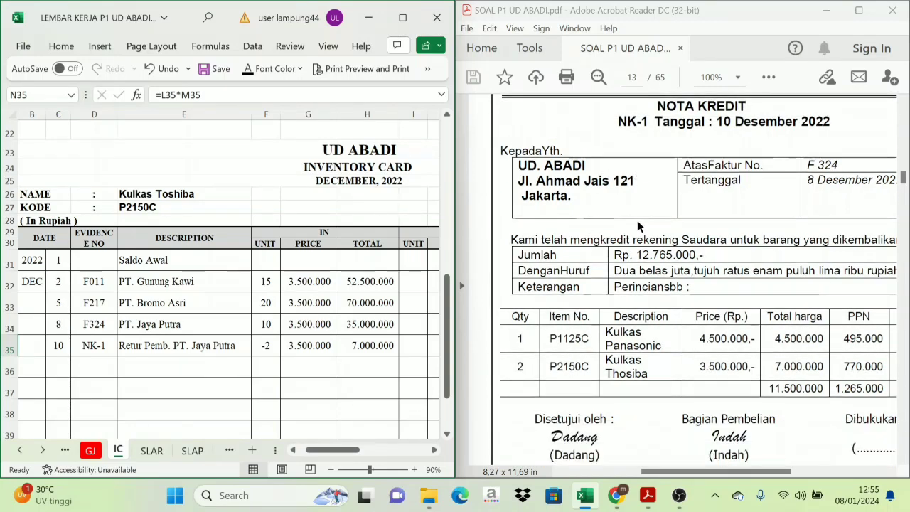
scroll(647, 238, right, 5)
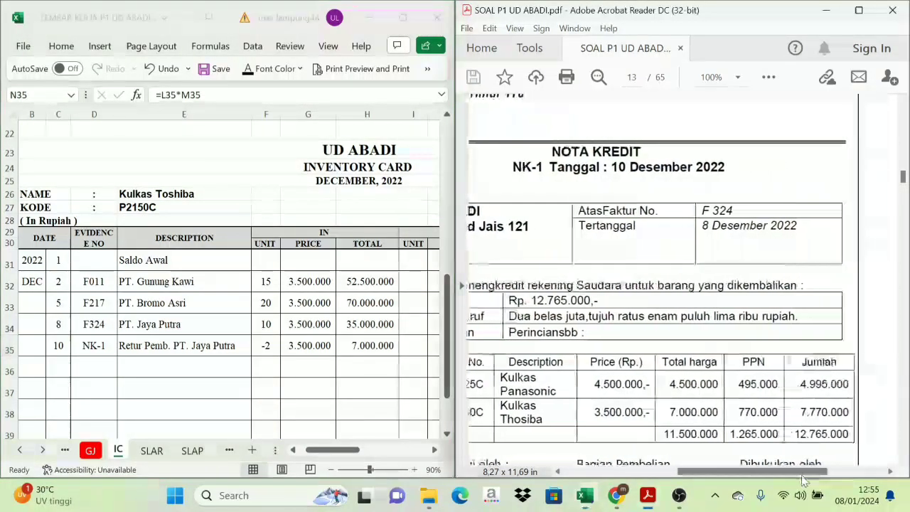
scroll(816, 493, up, 4)
scroll(815, 493, left, 5)
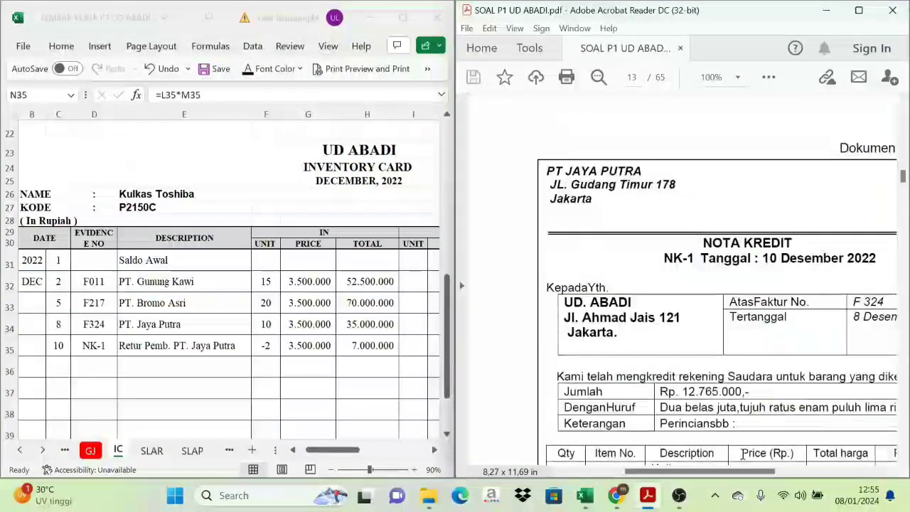
scroll(673, 303, right, 4)
scroll(673, 303, down, 5)
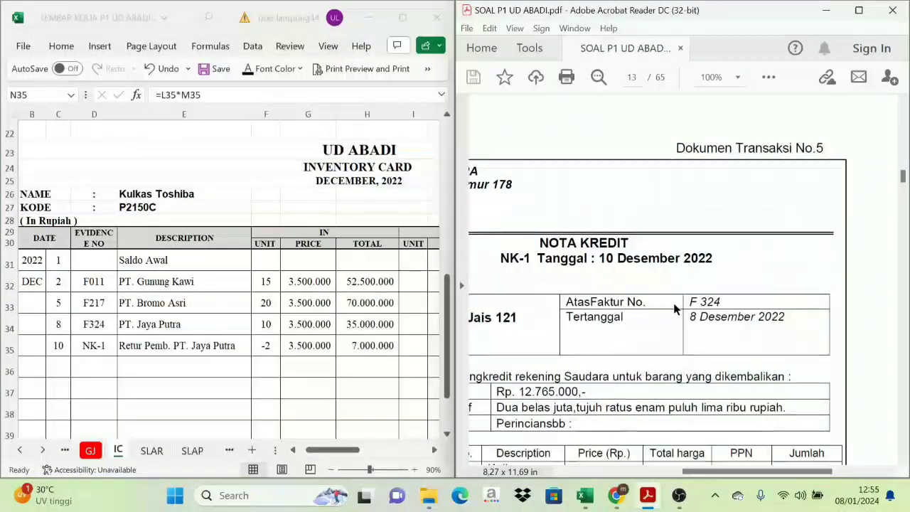
Step: Examine transaction document 6 on PDF page 14 for its seller, customer, invoice number, date, terms, items and amounts
scroll(682, 321, down, 7)
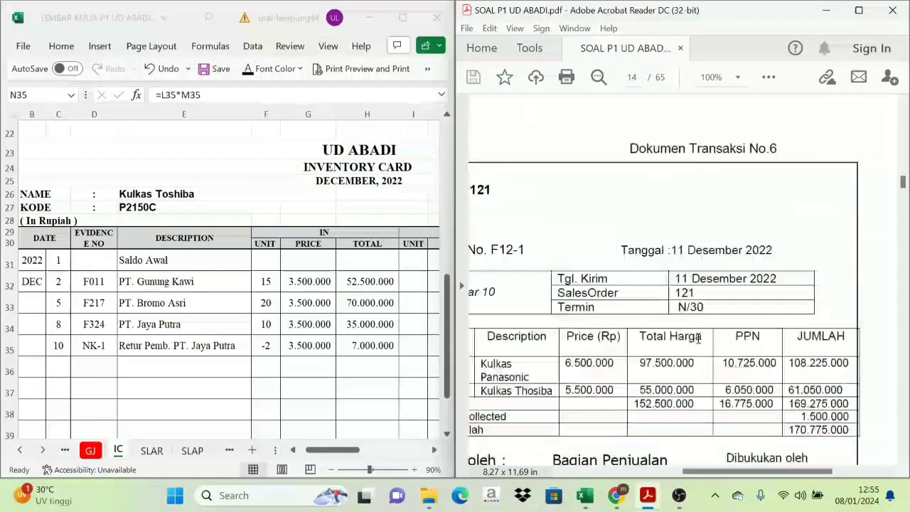
drag(736, 471, 680, 495)
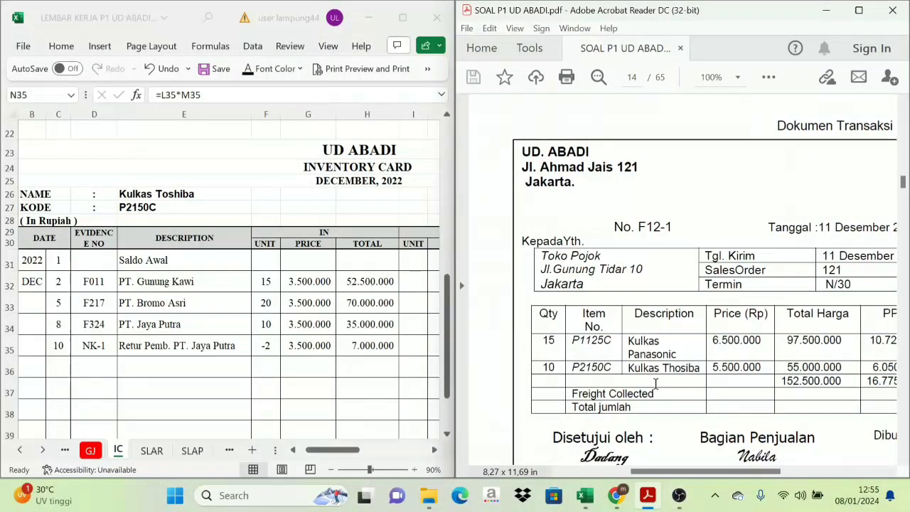
scroll(655, 383, up, 1)
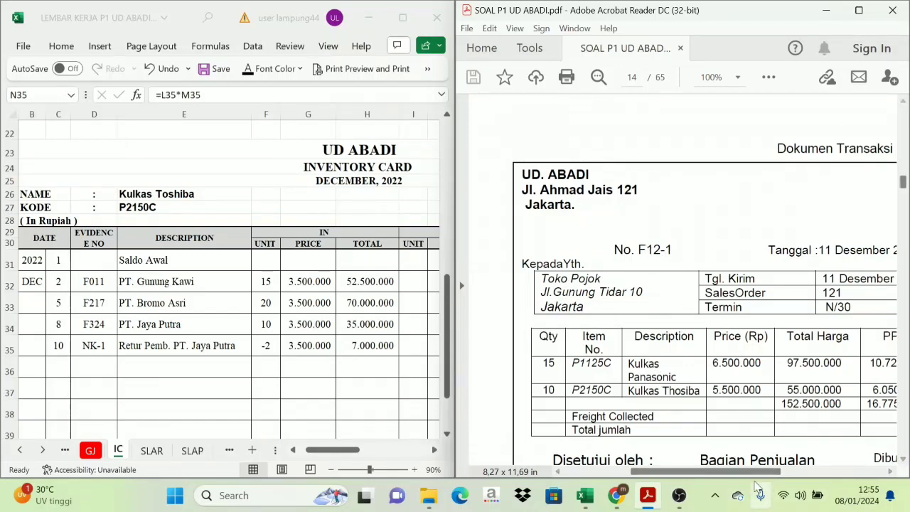
drag(751, 476, 779, 476)
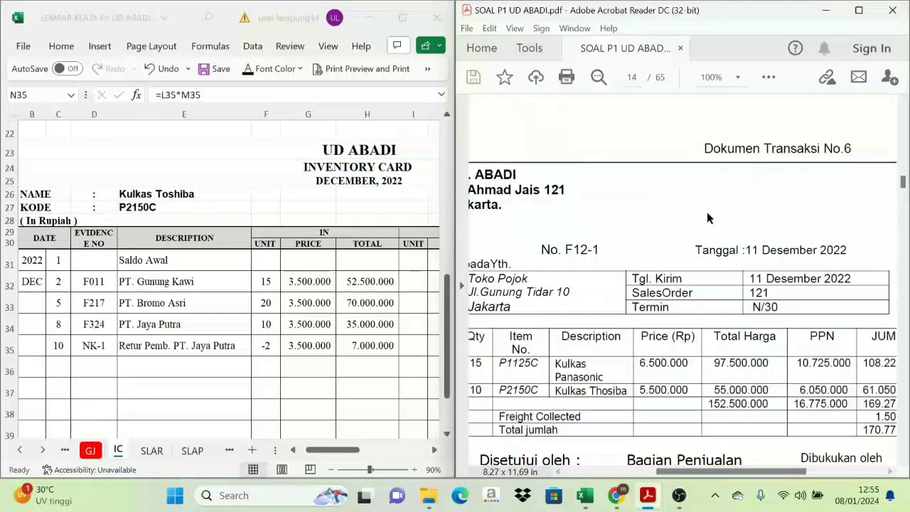
scroll(522, 264, down, 1)
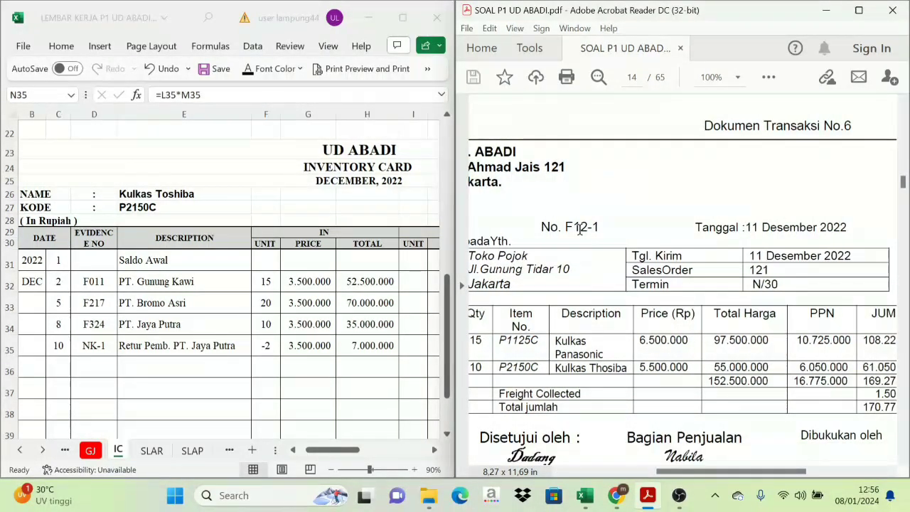
drag(696, 480, 674, 480)
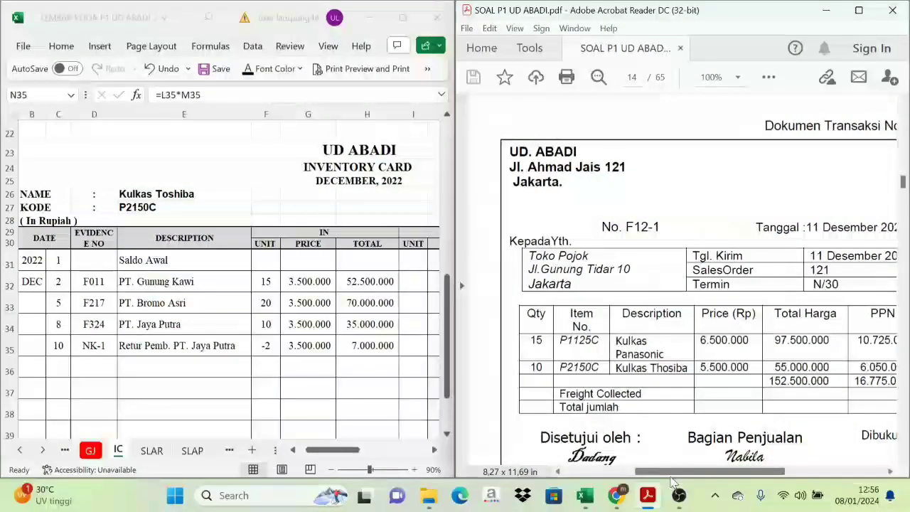
mouse_move(739, 474)
mouse_down()
mouse_move(789, 474)
mouse_move(747, 481)
mouse_up()
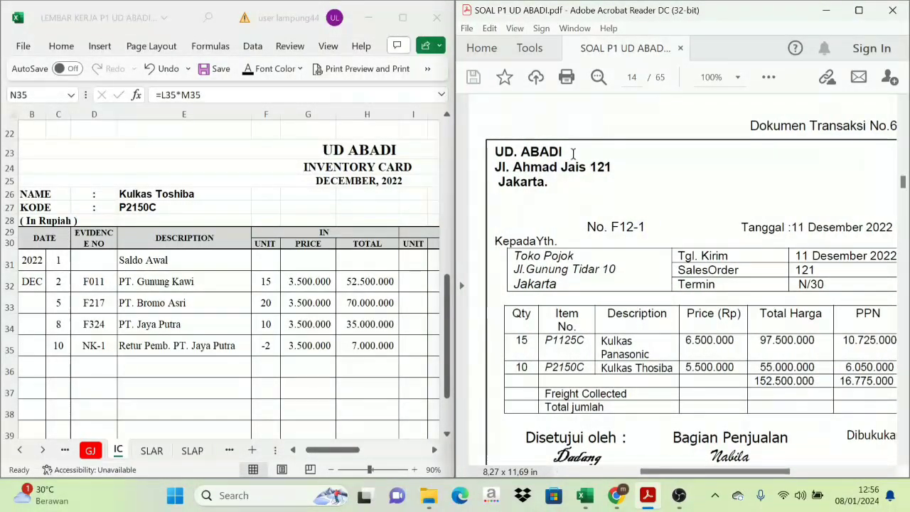
scroll(574, 164, up, 1)
drag(566, 174, 495, 174)
click(670, 217)
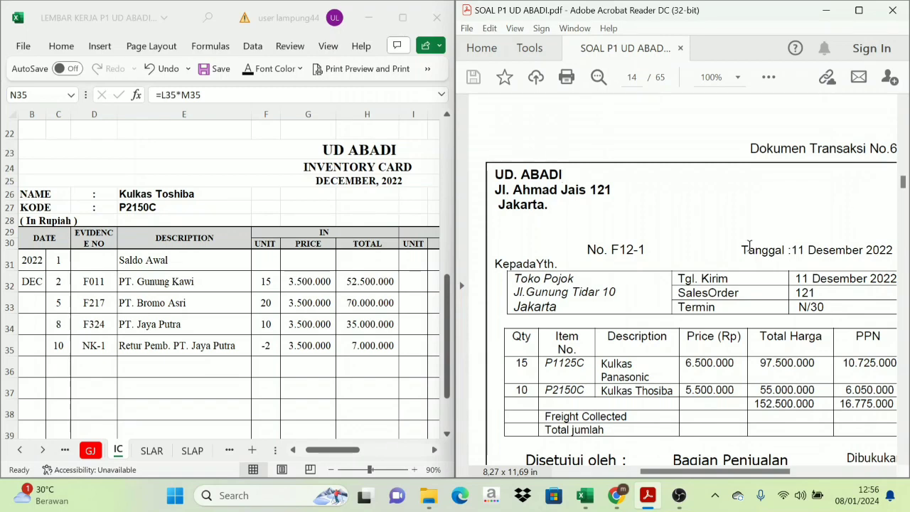
scroll(679, 254, down, 1)
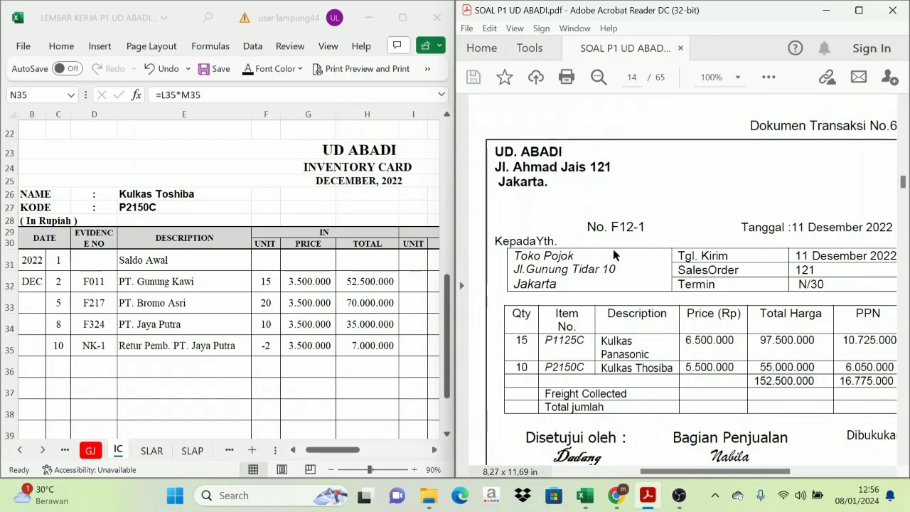
Step: On the SJ sheet, show date 11 in C9 and invoice number F12-1 in D9 with black font
click(21, 450)
click(21, 450)
click(21, 450)
click(21, 450)
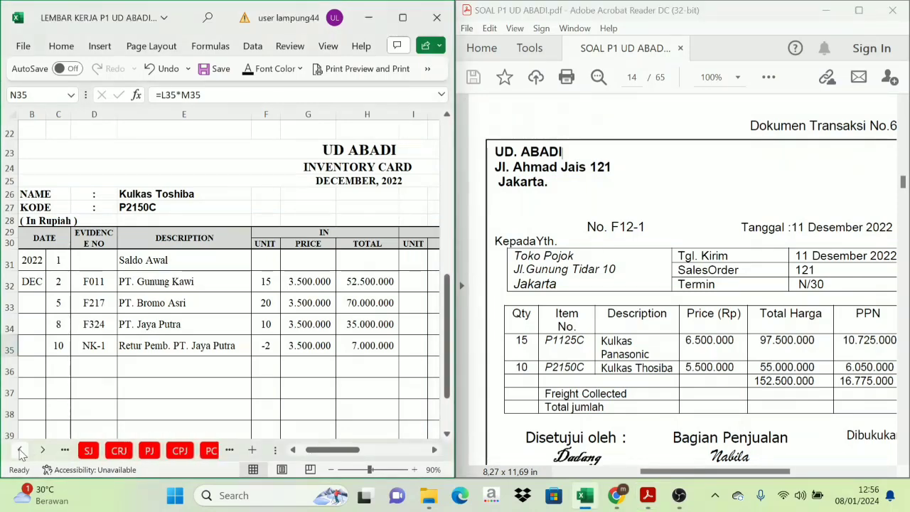
click(21, 450)
click(159, 451)
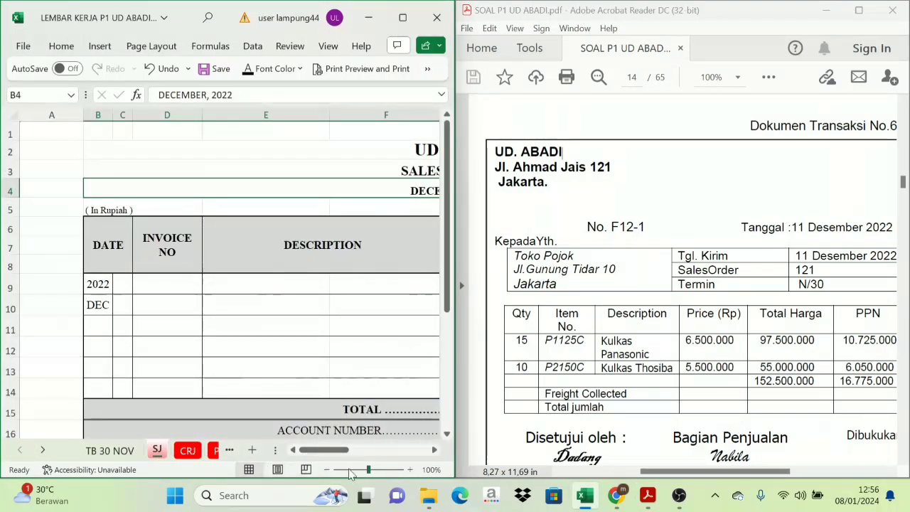
mouse_move(335, 449)
mouse_down()
mouse_move(380, 455)
mouse_move(328, 456)
mouse_up()
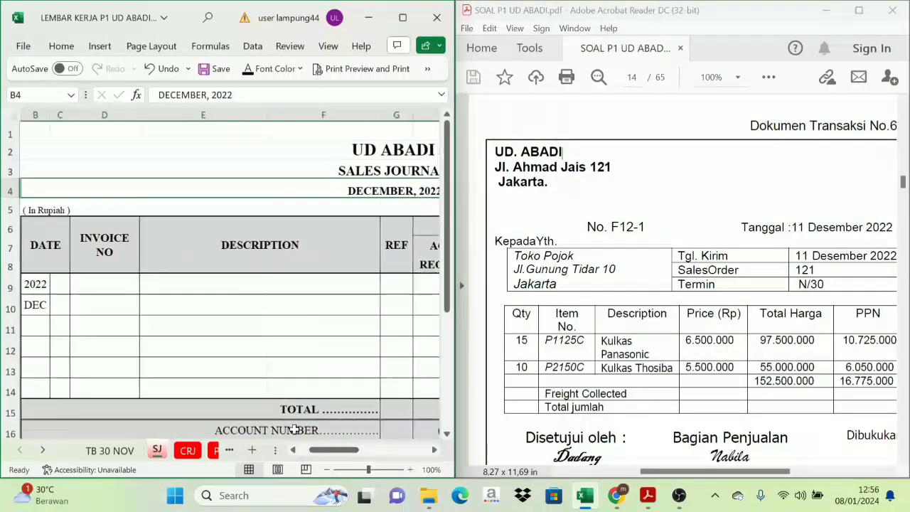
drag(58, 284, 92, 285)
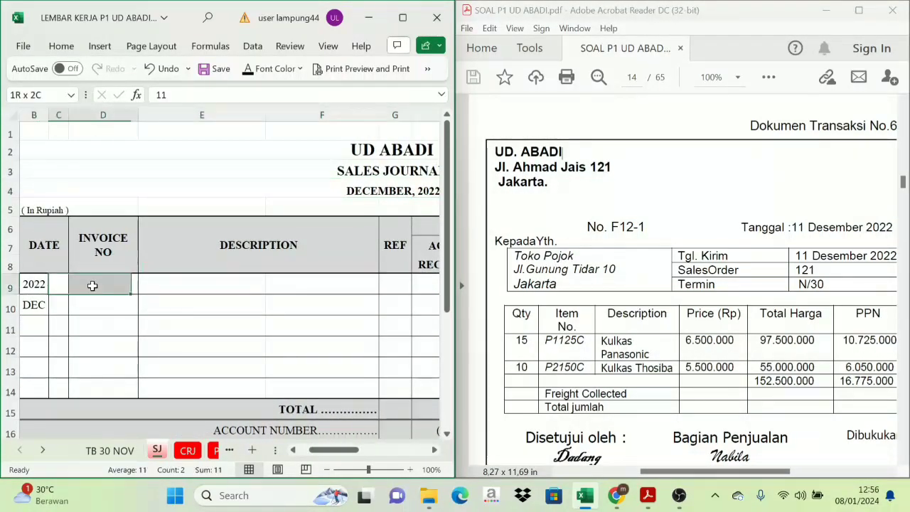
click(257, 69)
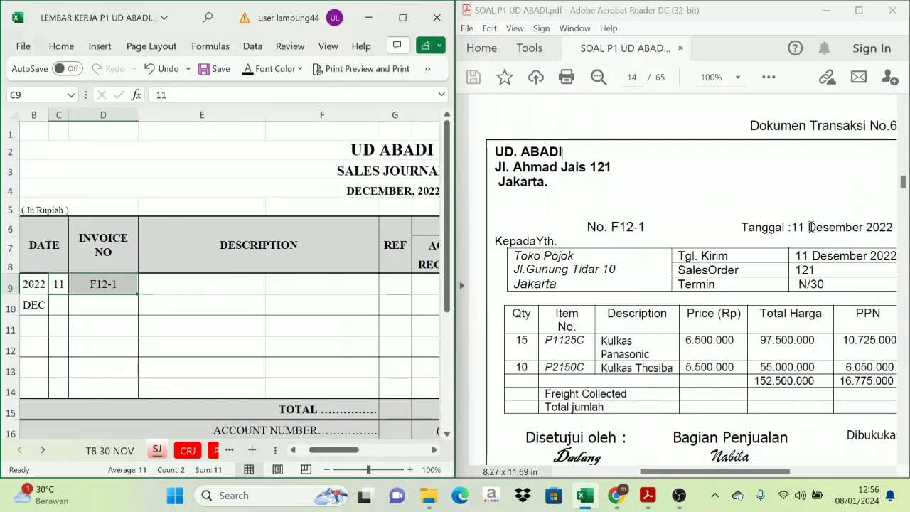
Step: Show the customer Toko Pojok in E9 and the sales amount 152500000 in I9 of the sales journal with black font
click(193, 285)
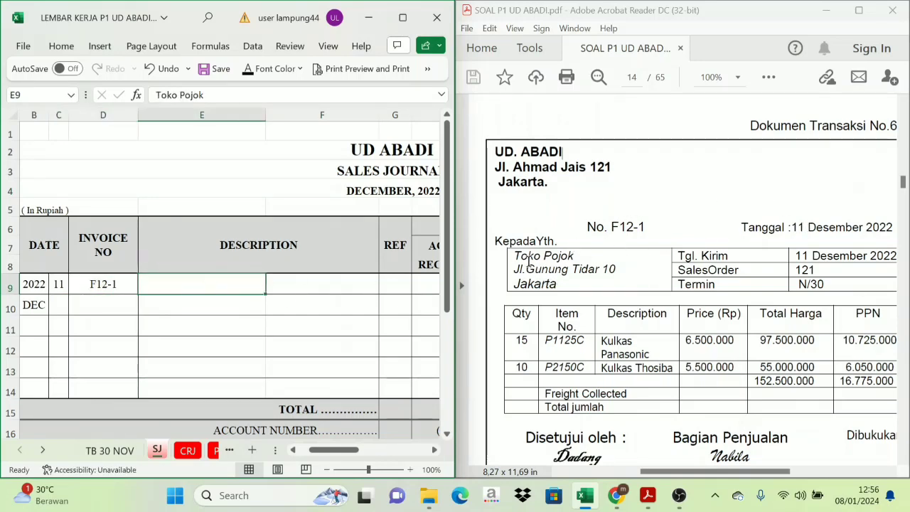
click(255, 69)
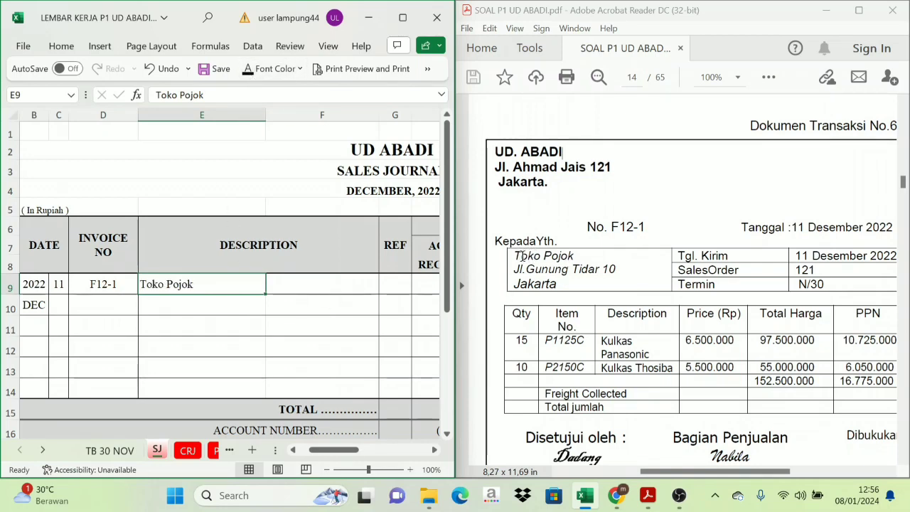
click(434, 450)
scroll(437, 453, right, 4)
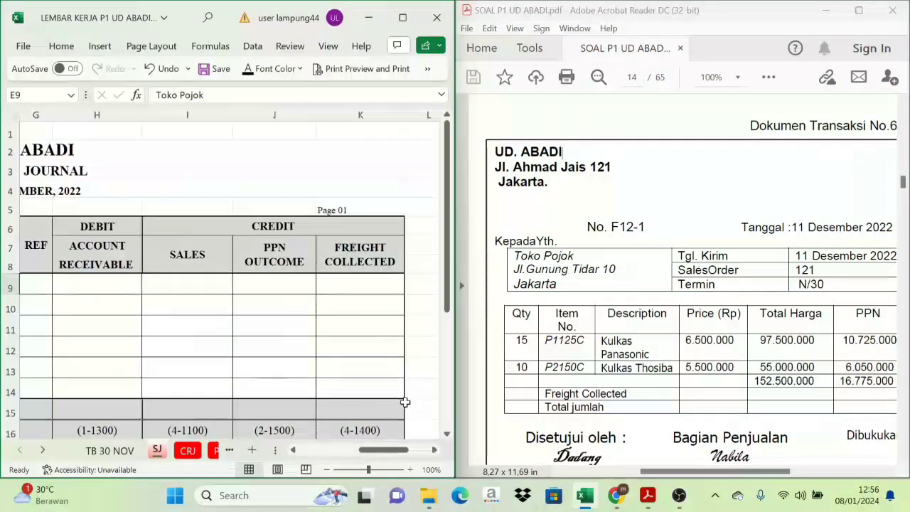
click(98, 226)
click(253, 224)
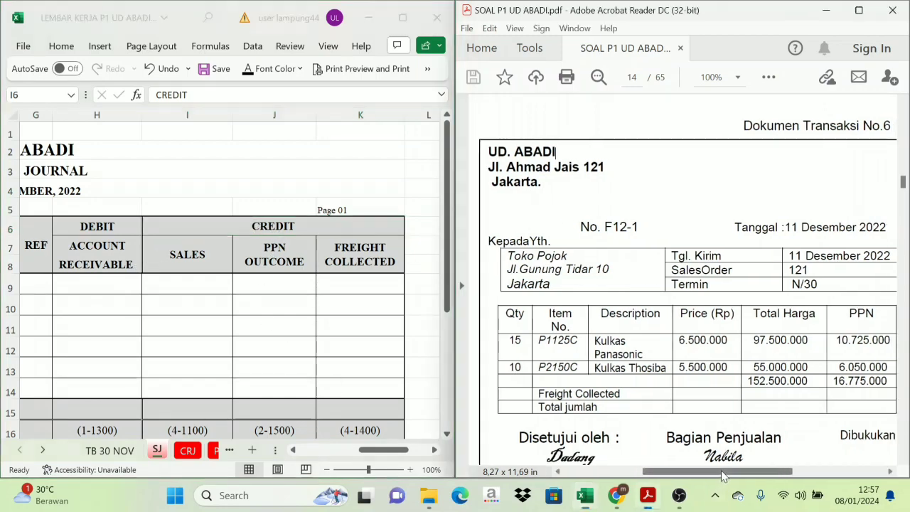
drag(718, 471, 739, 474)
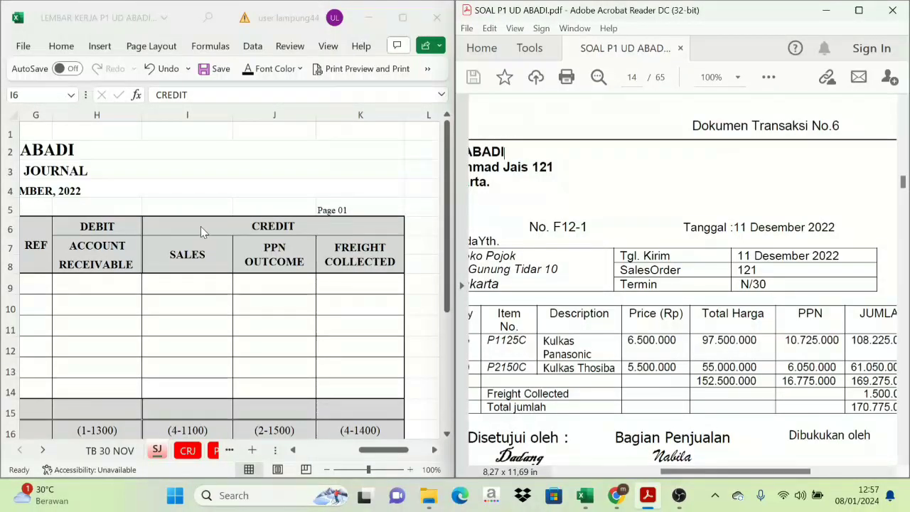
click(190, 287)
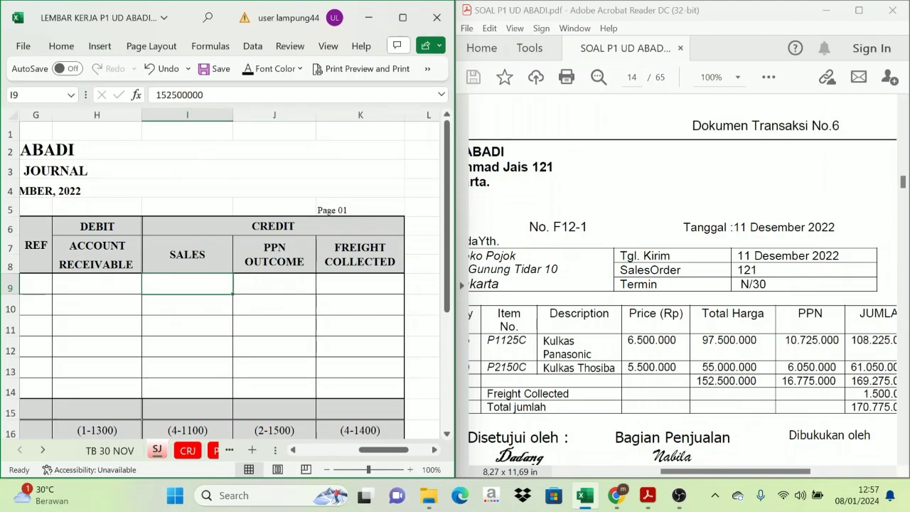
click(248, 68)
Step: Show the PPN outcome 16775000 in J9 and the freight collected 1500000 in K9 with black font
click(265, 286)
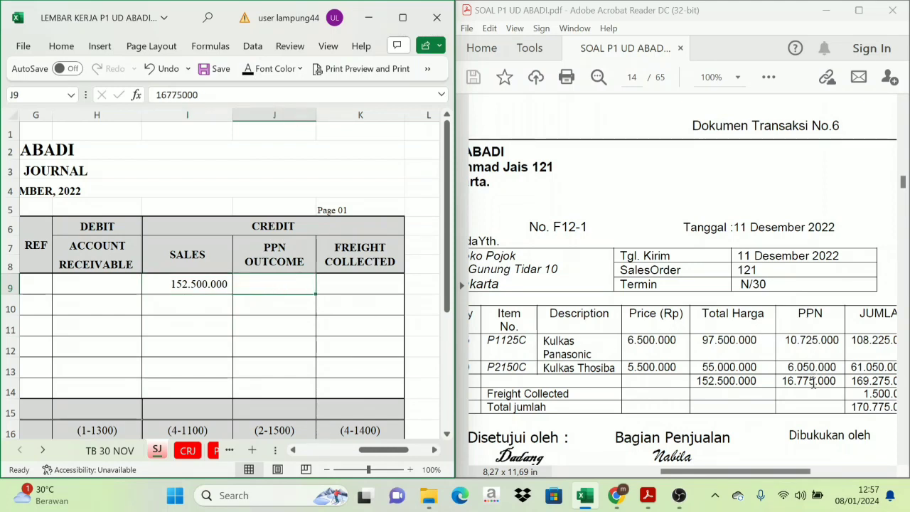
click(789, 377)
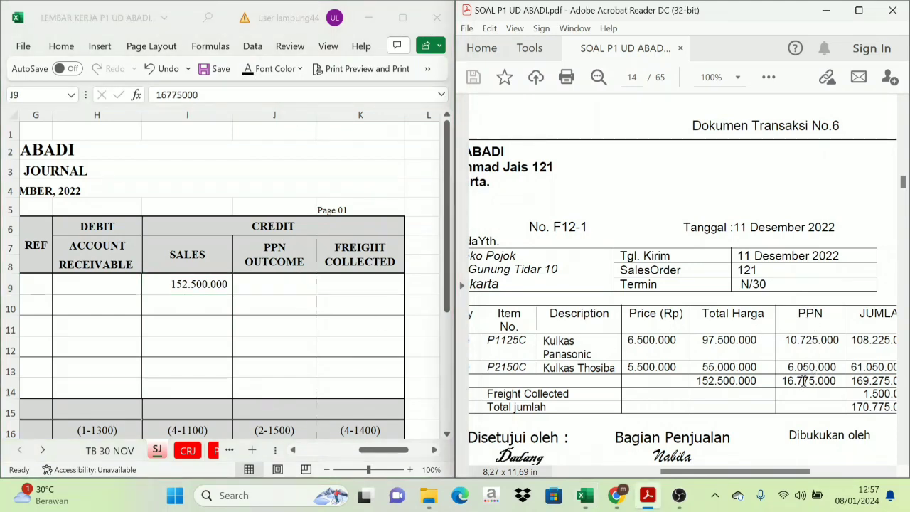
click(248, 285)
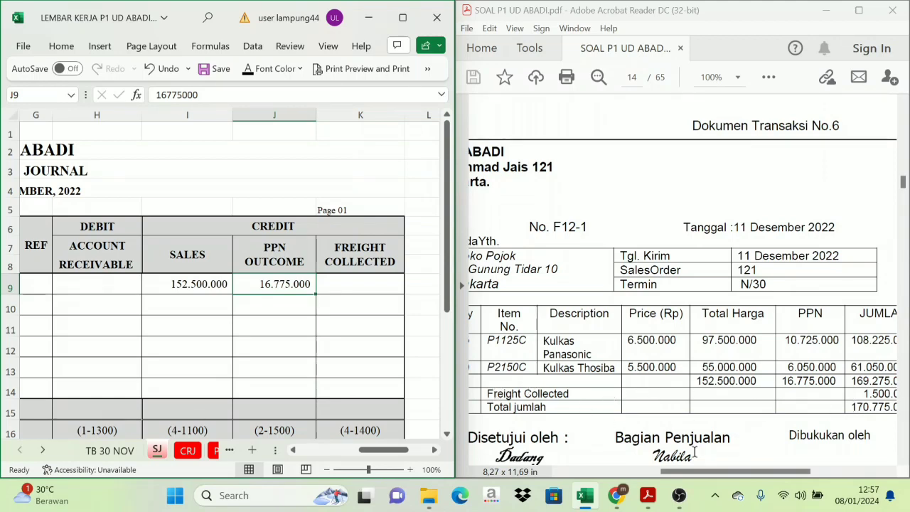
drag(748, 473, 760, 475)
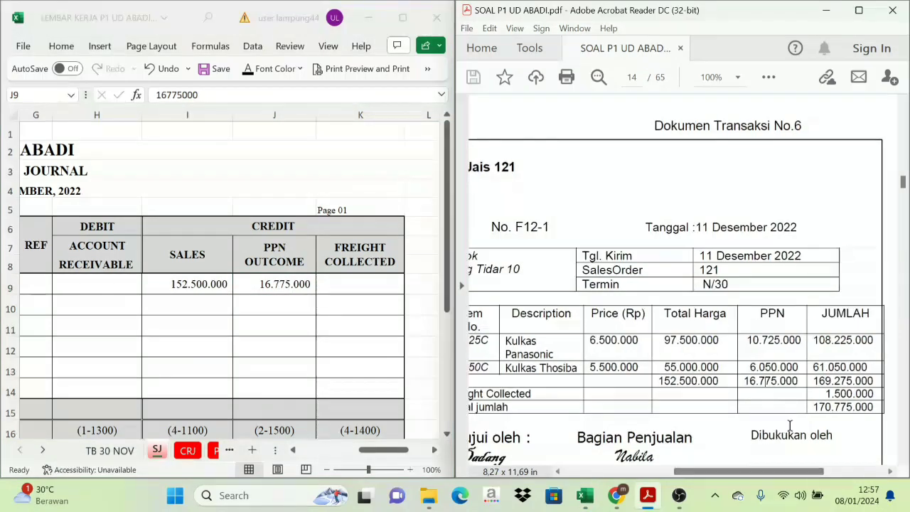
click(355, 284)
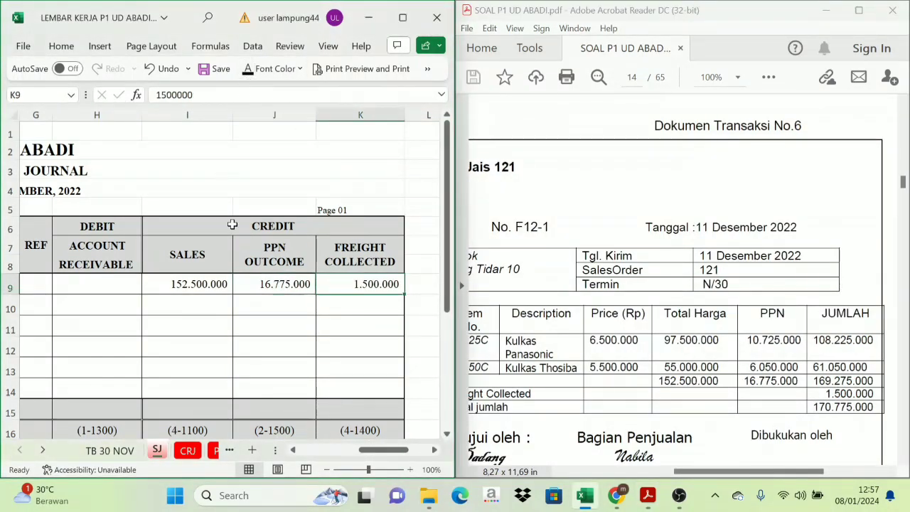
Step: Show the account receivable total =SUM(I9:K9) in H9 with black font, covering sales, PPN and freight
click(192, 288)
click(257, 286)
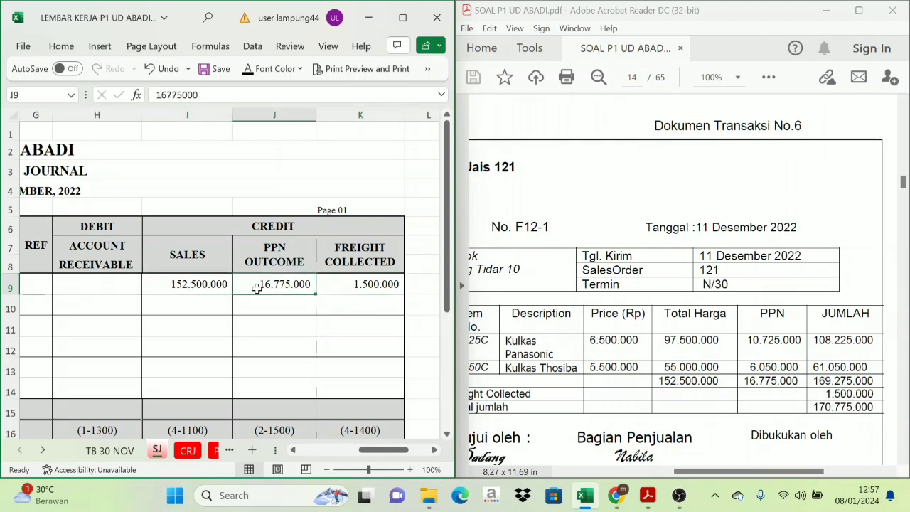
click(351, 285)
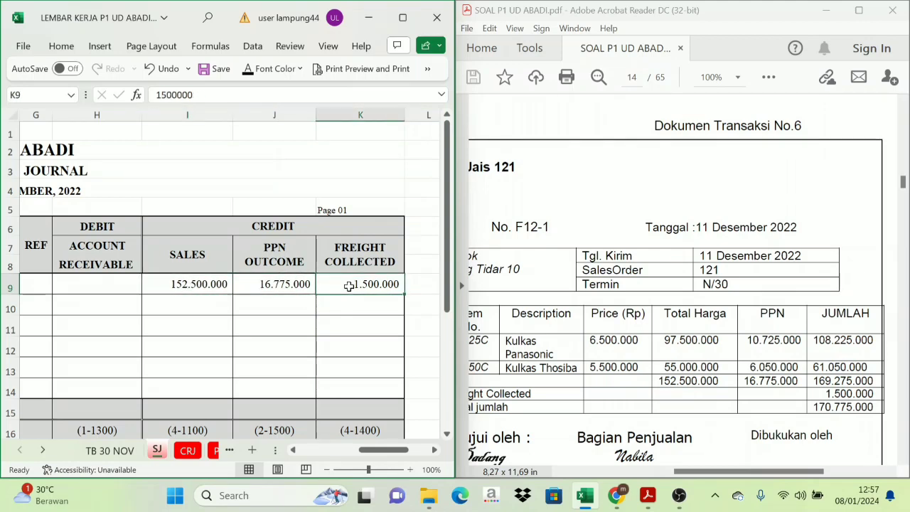
click(108, 282)
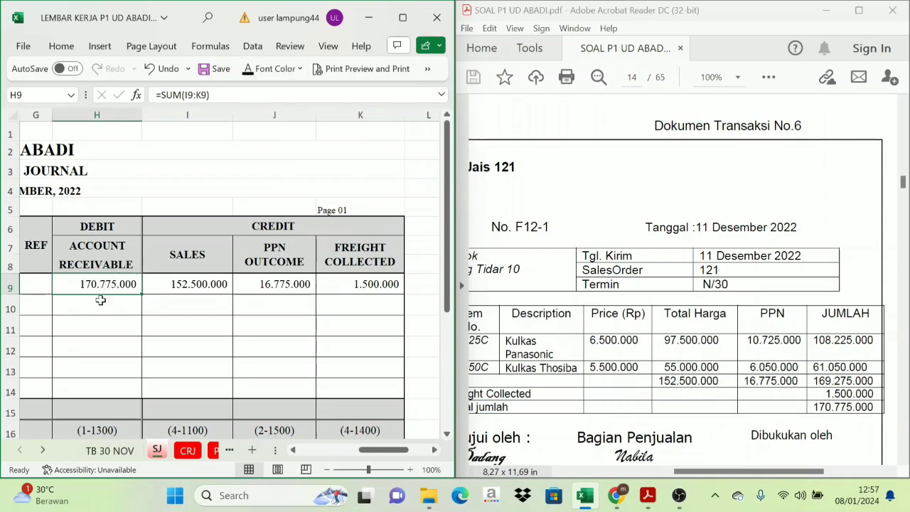
Step: Check the receivable, sales, PPN and freight amounts in journal row 9 against invoice F12-1 in the PDF
click(204, 286)
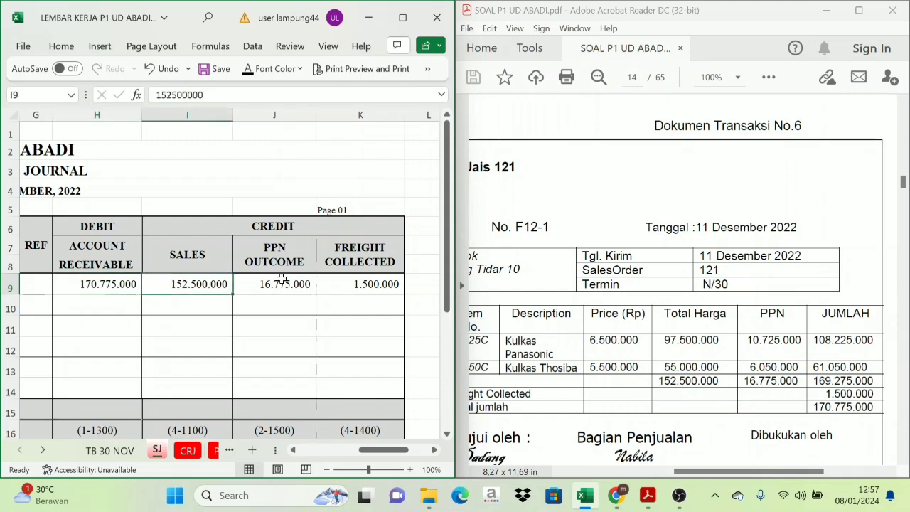
click(273, 287)
click(359, 259)
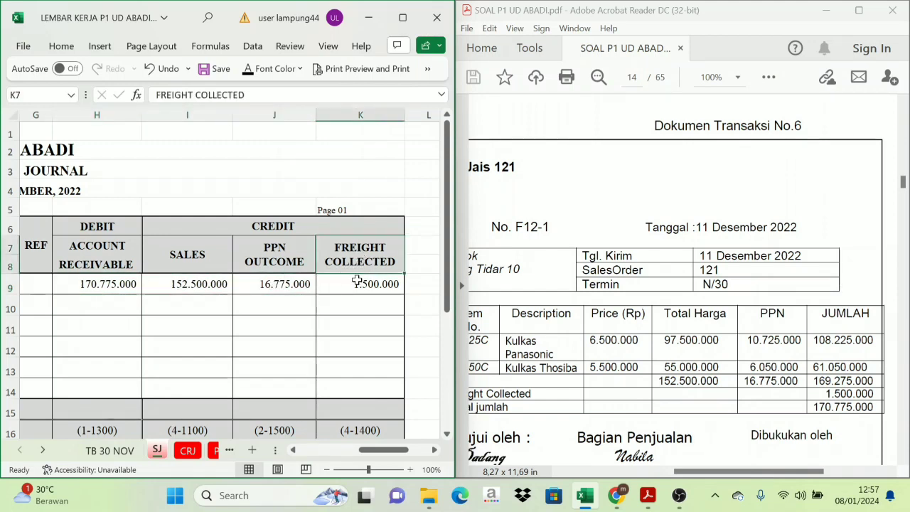
click(355, 285)
click(100, 284)
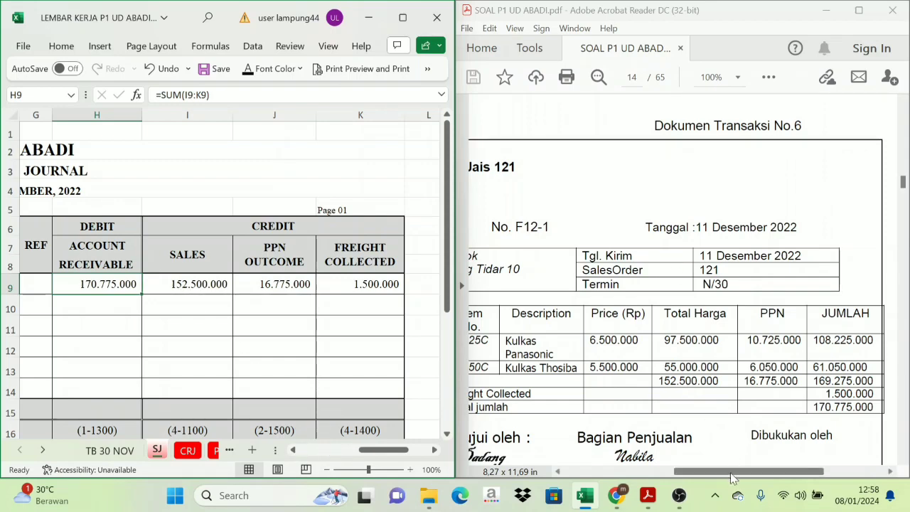
drag(732, 471, 698, 480)
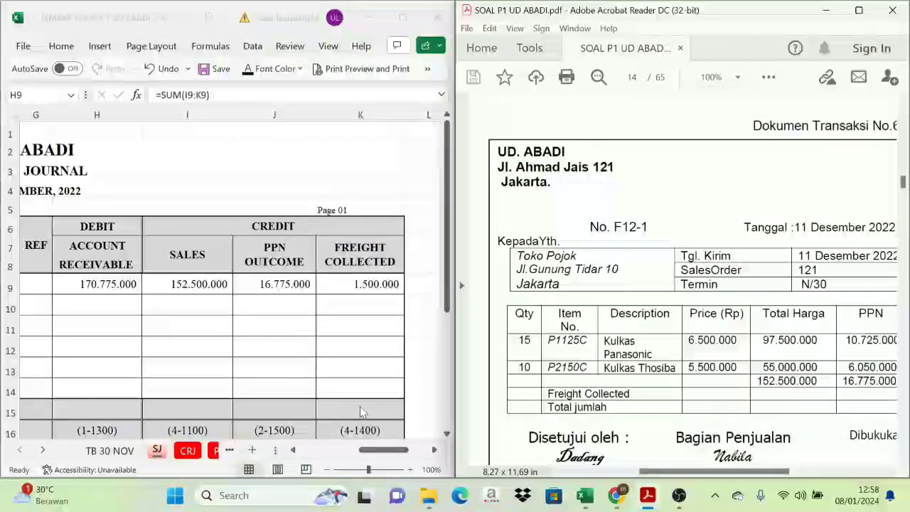
click(358, 452)
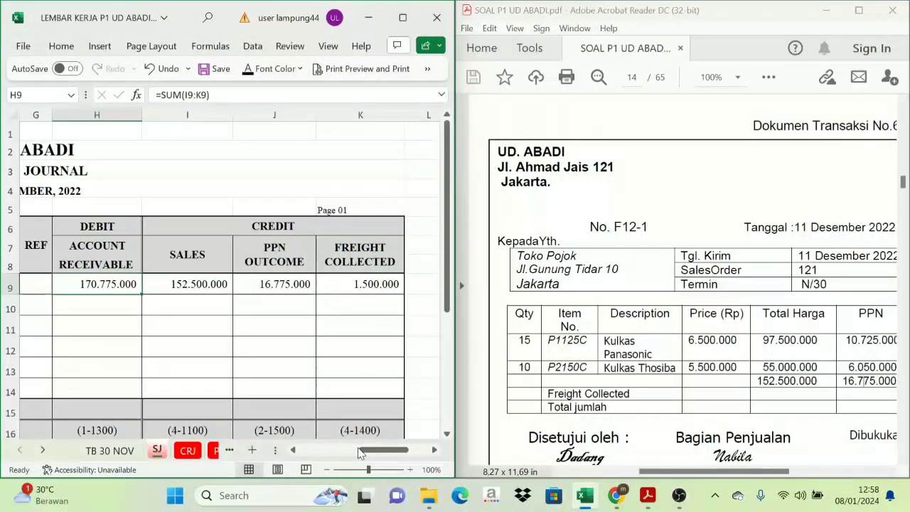
click(292, 450)
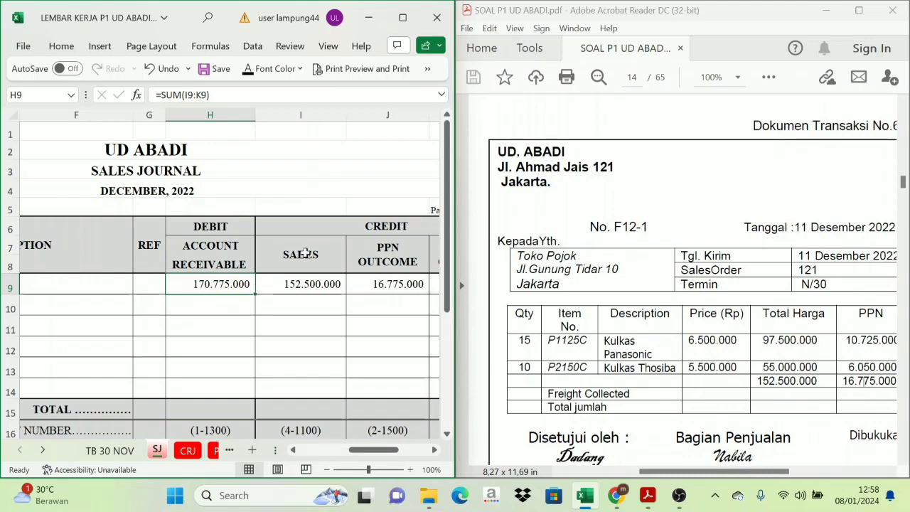
click(304, 278)
click(396, 282)
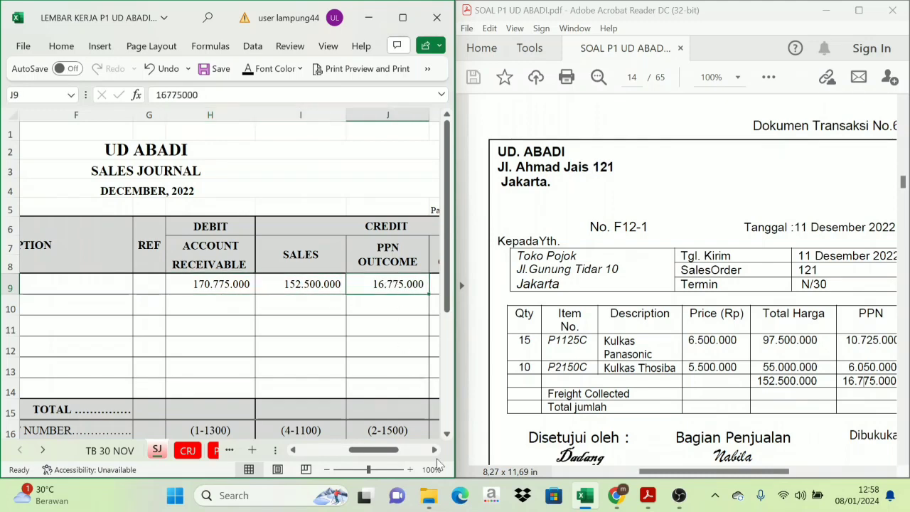
click(434, 449)
click(359, 291)
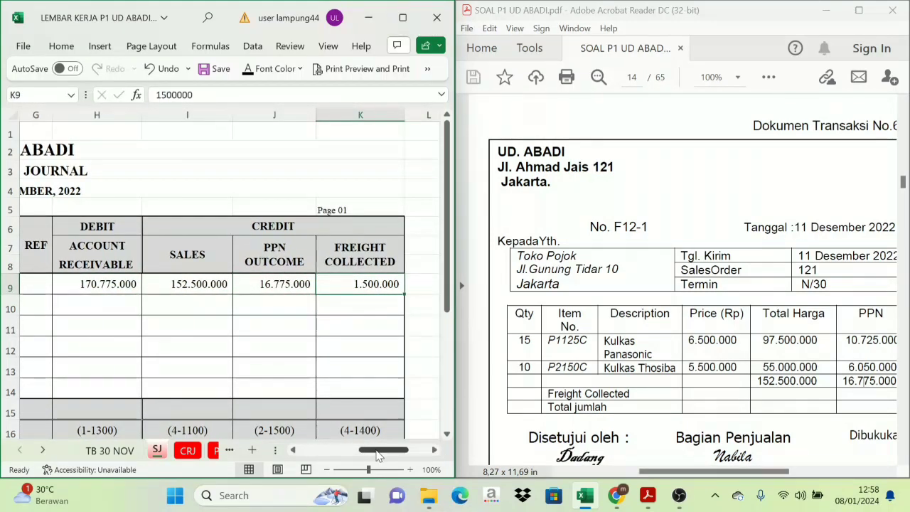
drag(384, 449, 363, 449)
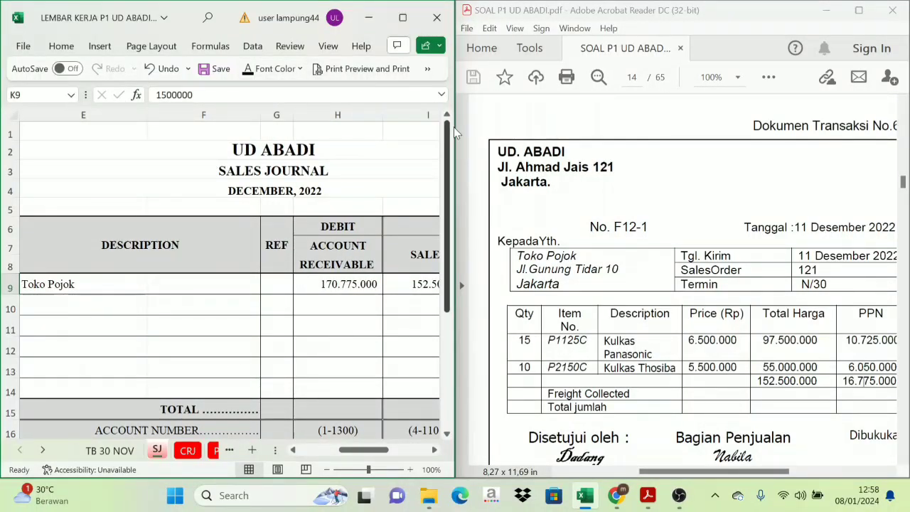
Step: On the SLAR sheet, show date 11 in C11 and Sales Journal in D11 of Toko Pojok's ledger with black font
click(43, 449)
click(43, 449)
click(43, 449)
click(42, 449)
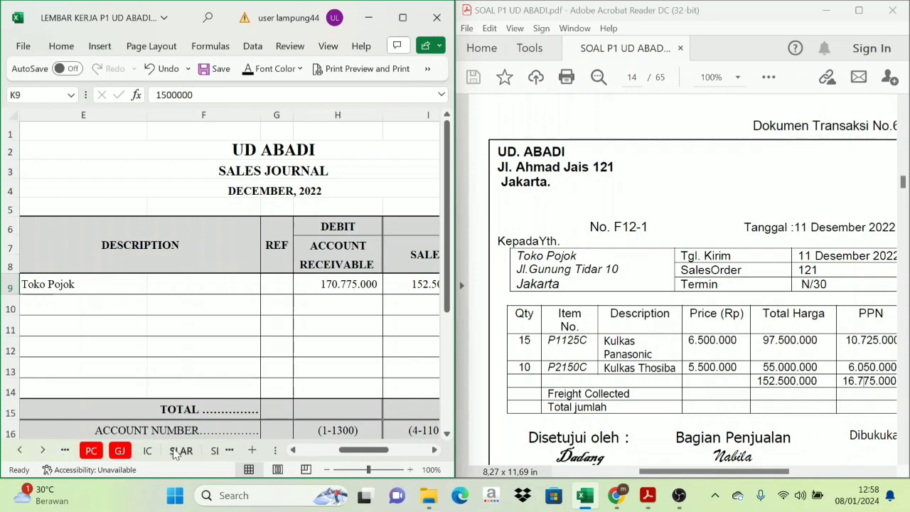
click(181, 449)
scroll(323, 322, up, 4)
scroll(322, 322, up, 5)
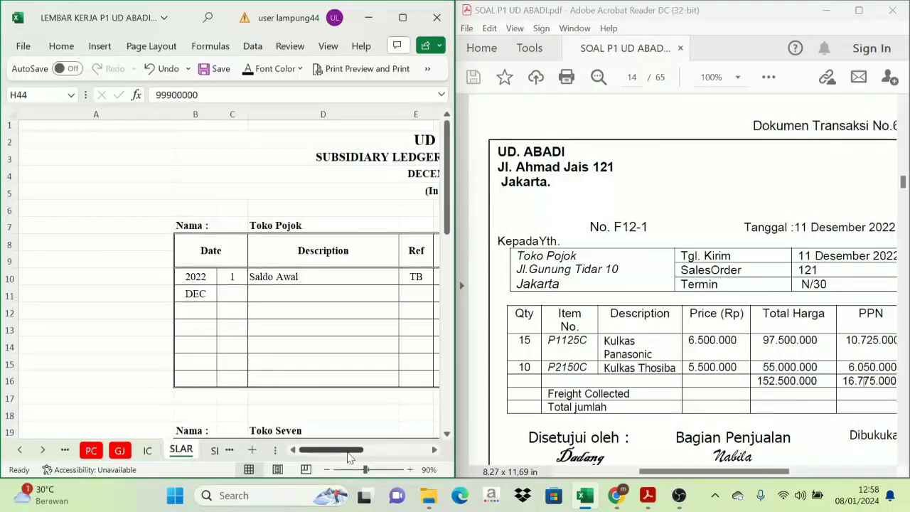
drag(346, 450, 368, 466)
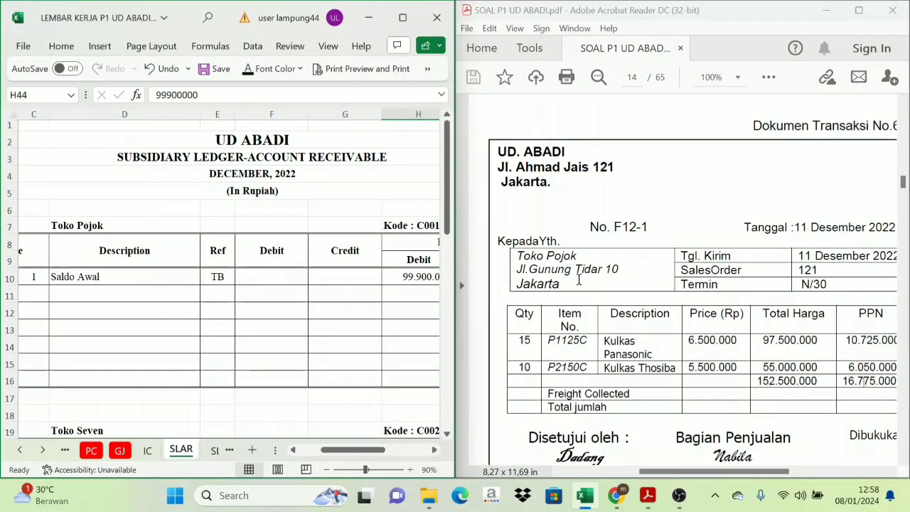
drag(347, 452, 330, 456)
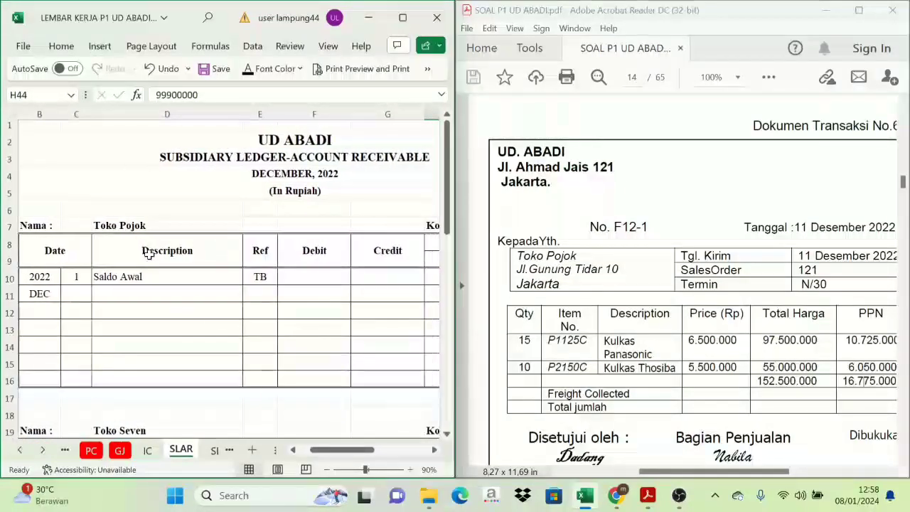
drag(72, 294, 126, 287)
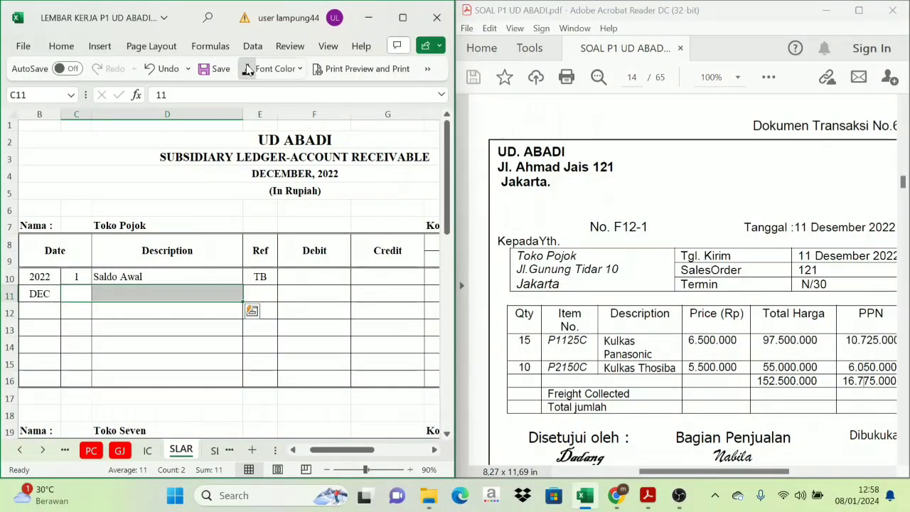
click(249, 68)
click(132, 294)
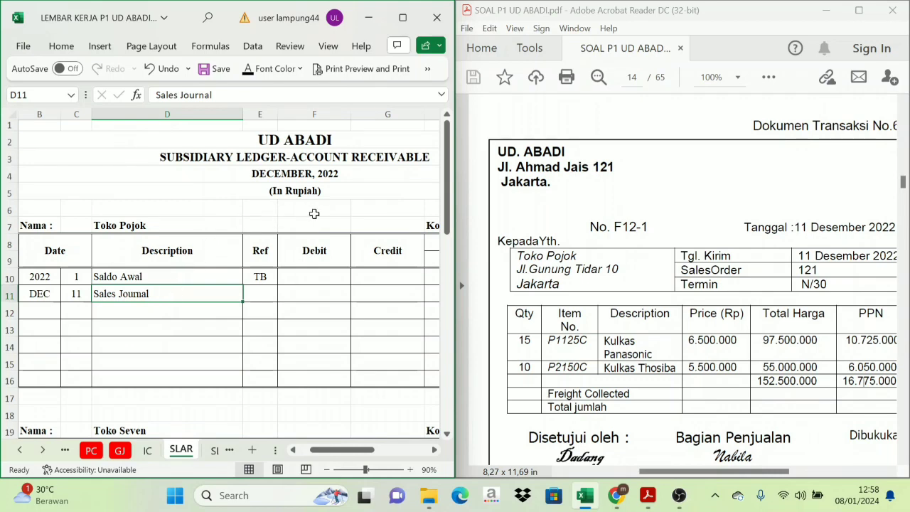
Step: Enter the reference SJ in E11 of Toko Pojok's receivable ledger
click(260, 293)
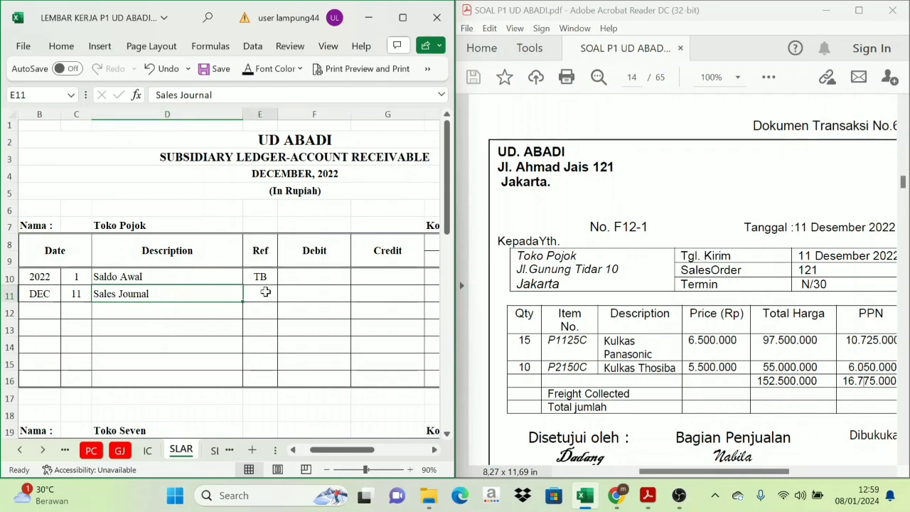
text(SJ)
key(ctrl+Return)
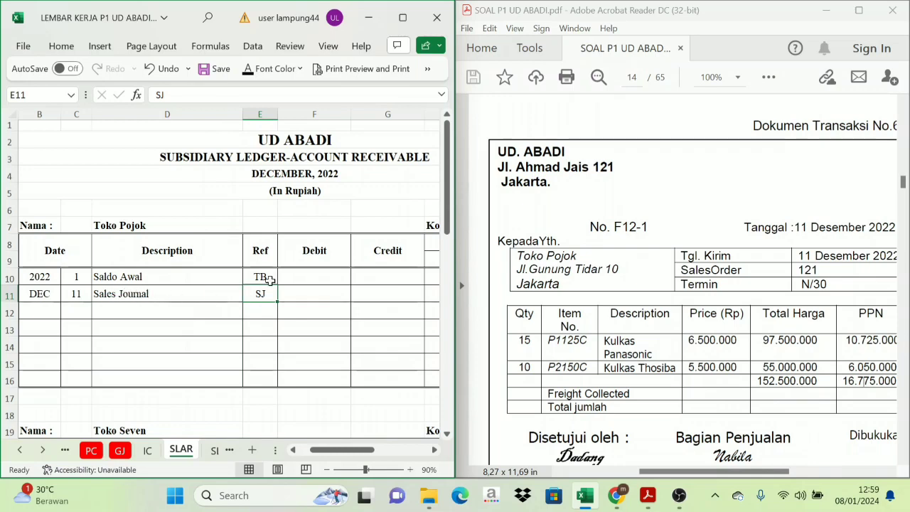
Step: Show the debit amount =SJ!H9 in F11 of Toko Pojok's receivable ledger with black font, checking it against sales journal cell H9
click(296, 253)
click(299, 297)
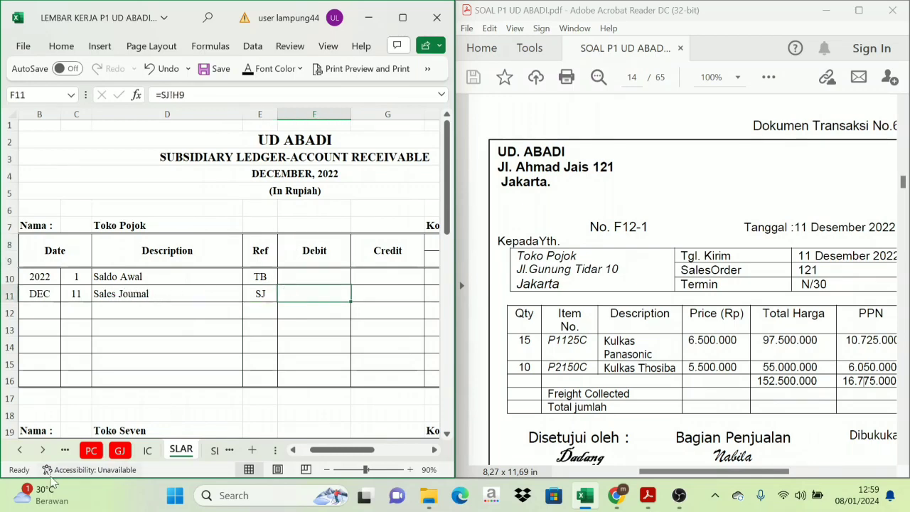
click(20, 449)
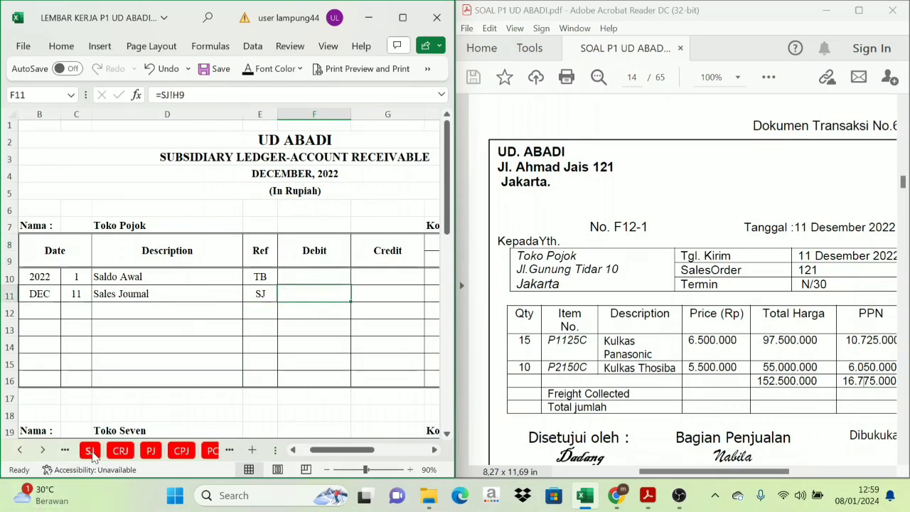
click(89, 450)
click(341, 284)
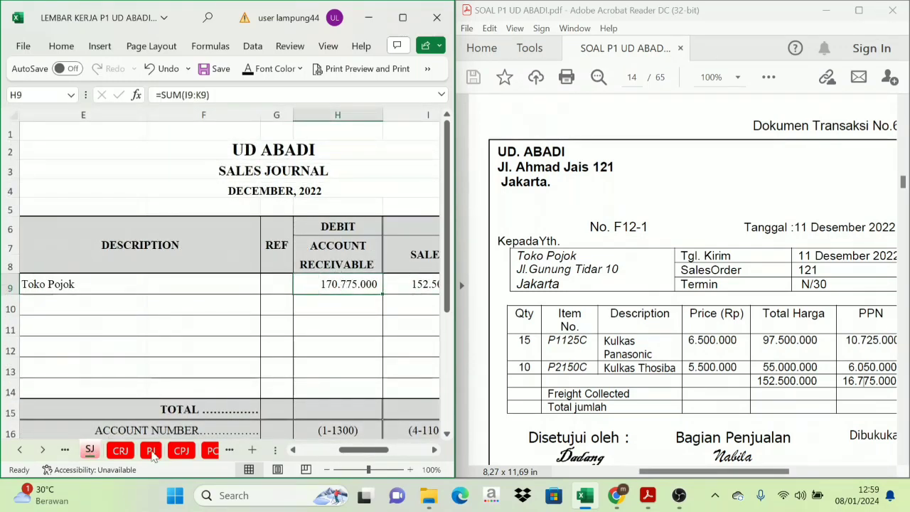
click(43, 449)
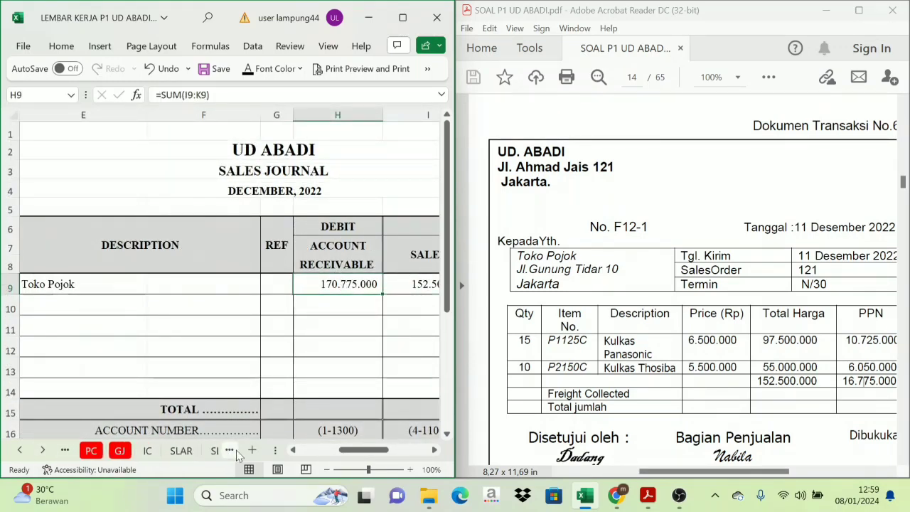
click(181, 450)
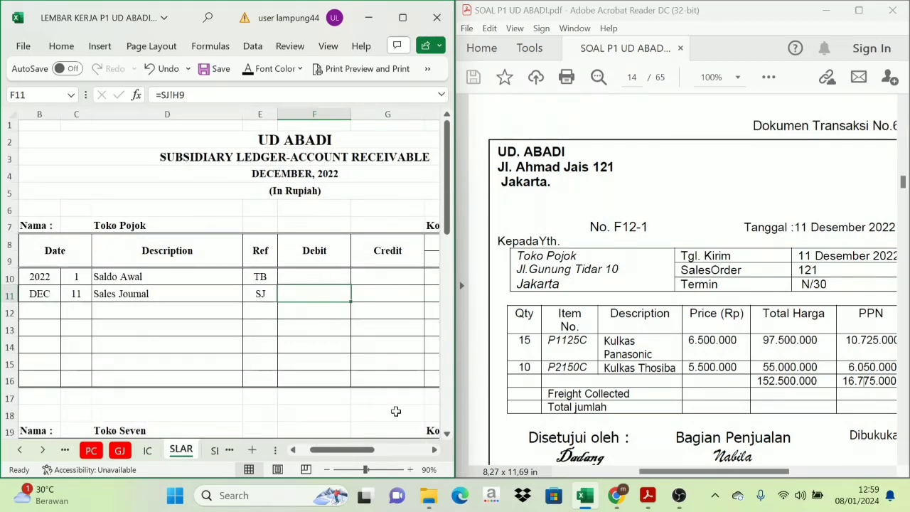
click(433, 450)
click(433, 450)
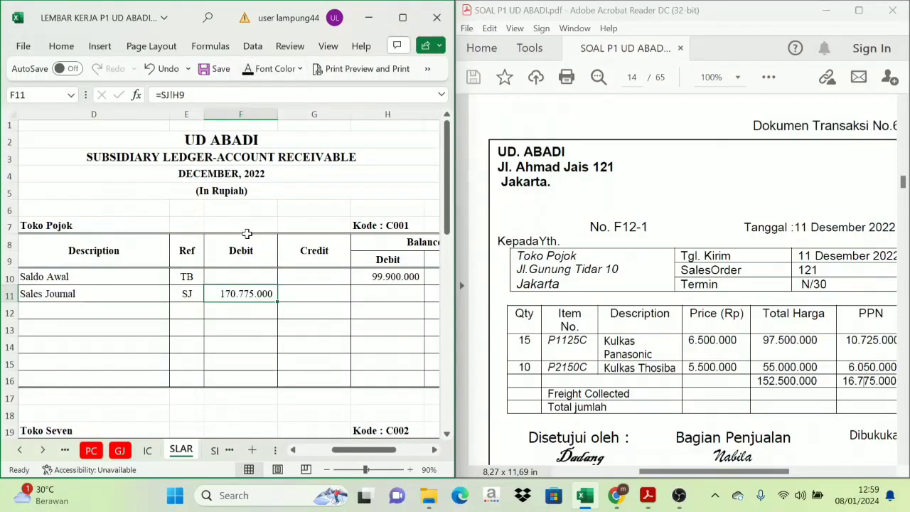
Step: Compare the debit posting in F11 with the Debit and Credit balance columns of Toko Pojok's ledger
click(434, 450)
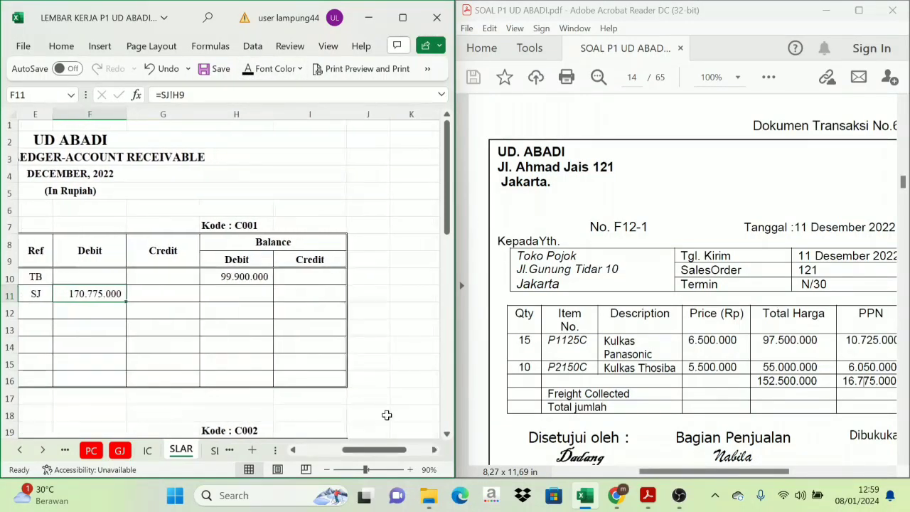
click(275, 258)
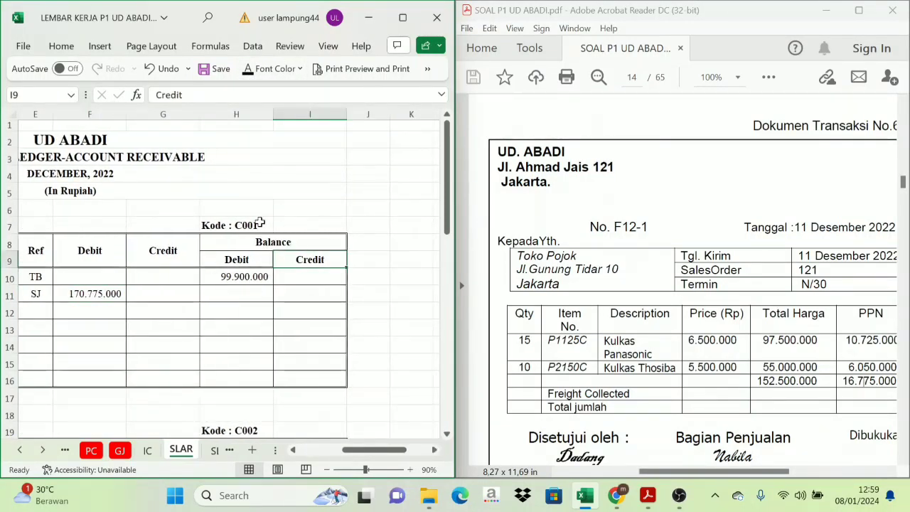
click(244, 226)
click(245, 246)
click(235, 259)
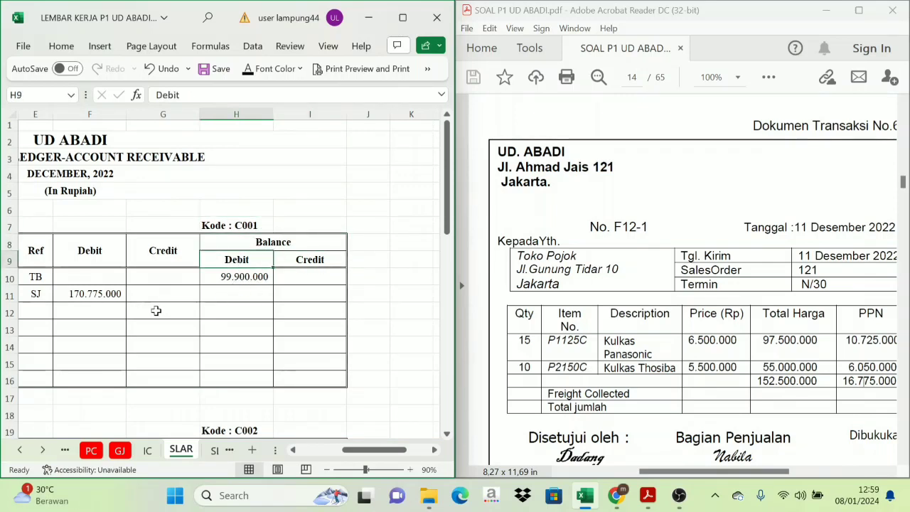
click(75, 295)
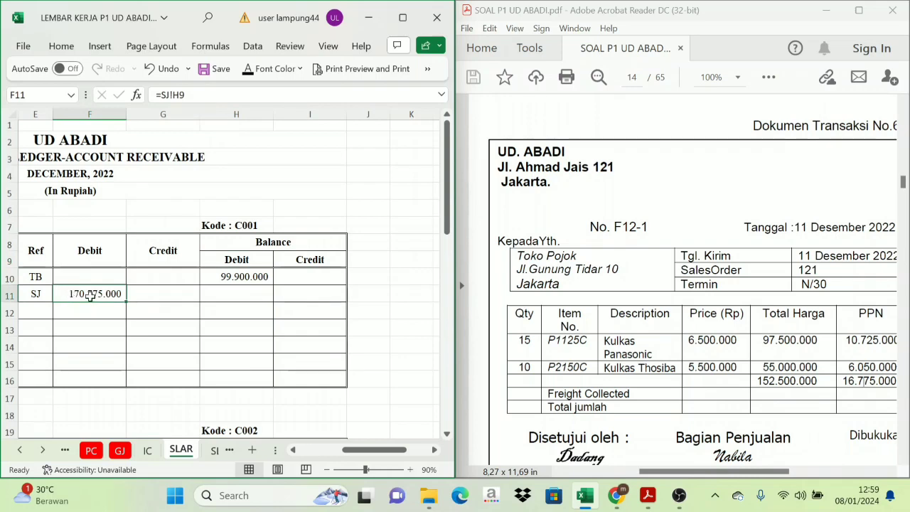
click(92, 257)
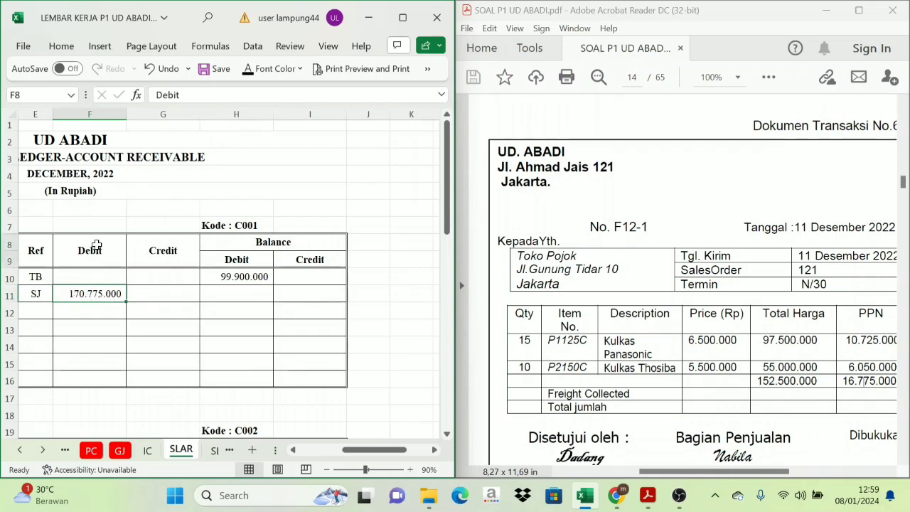
click(86, 294)
click(217, 260)
click(91, 252)
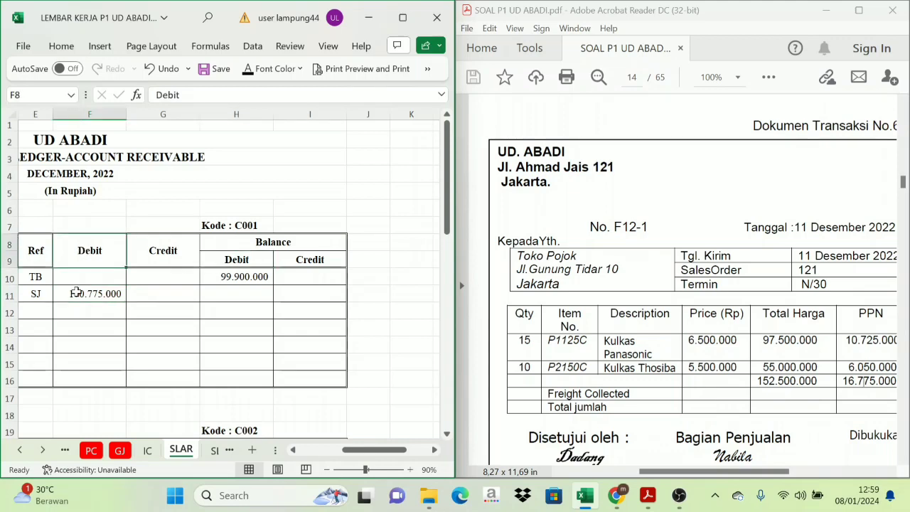
click(85, 295)
Step: Show the debit balance =H10+F11 in H11 of Toko Pojok's ledger with black font
click(224, 268)
click(234, 291)
text(=H10+F11)
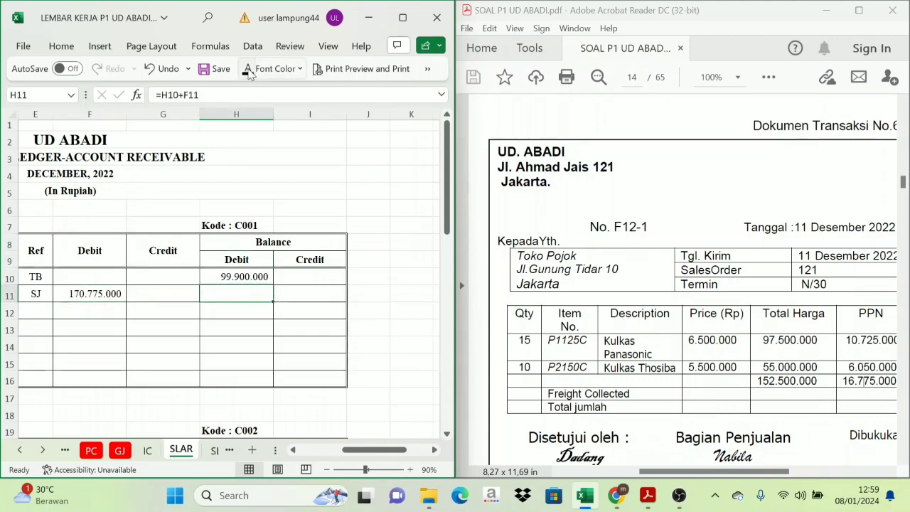
key(ctrl+Return)
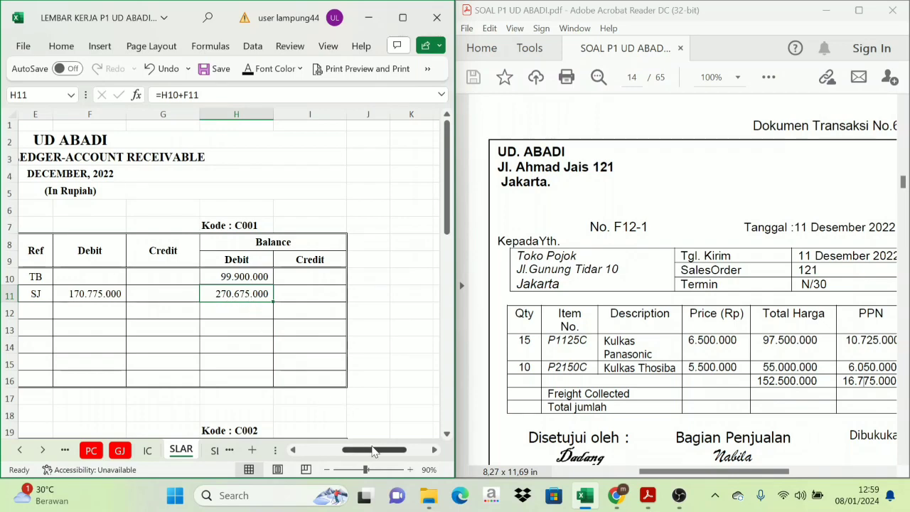
drag(373, 450, 362, 449)
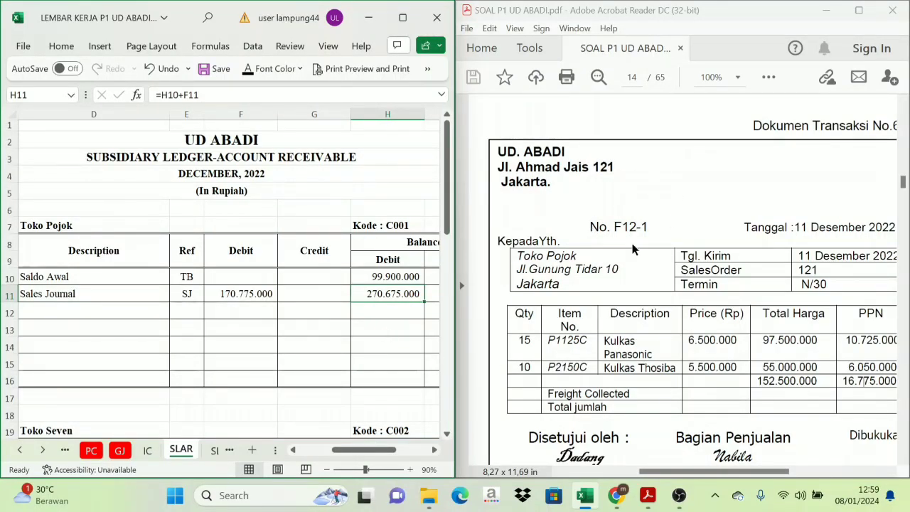
Step: On the IC sheet, show date 11, evidence F12-1 and Toko Pojok in C15:E15 of the Kulkas Panasonic card with black font
click(150, 452)
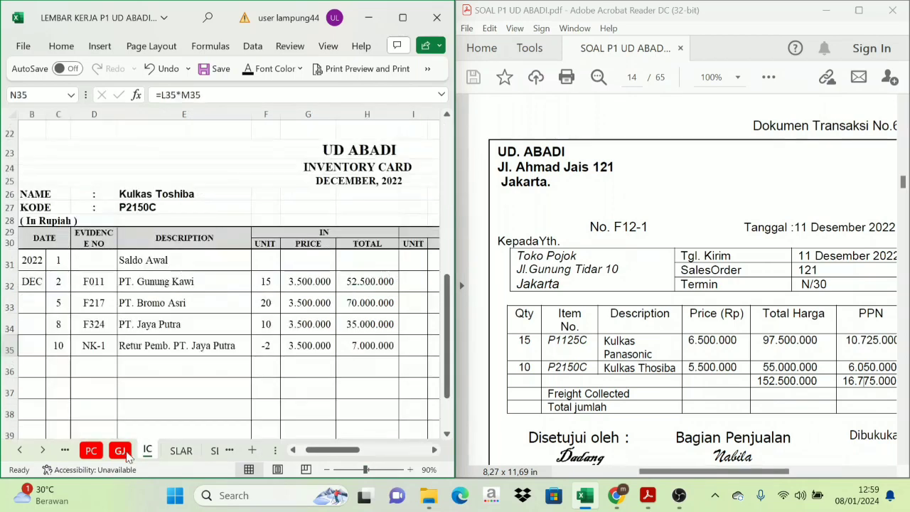
drag(329, 451, 318, 455)
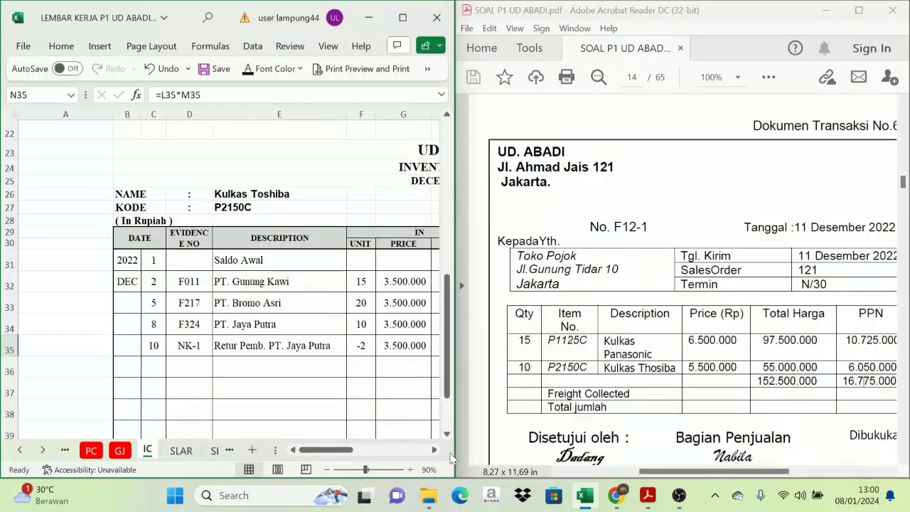
click(435, 449)
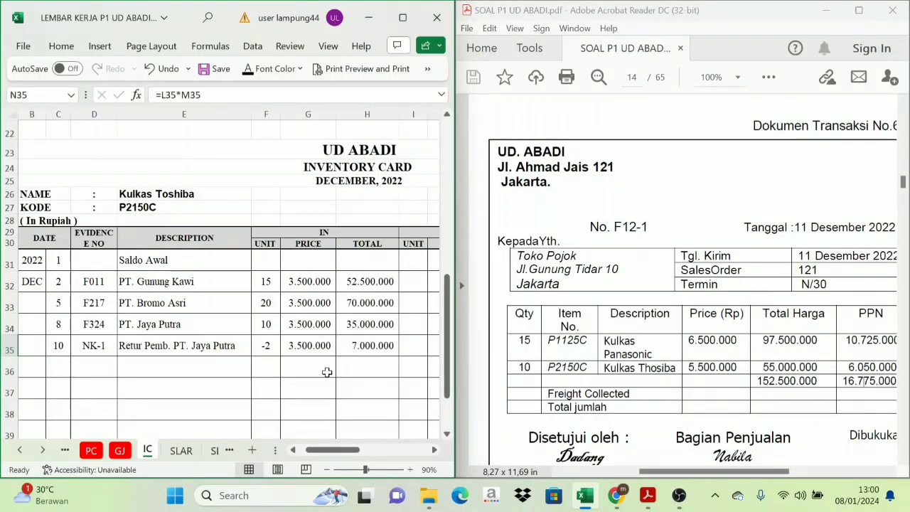
scroll(323, 373, up, 7)
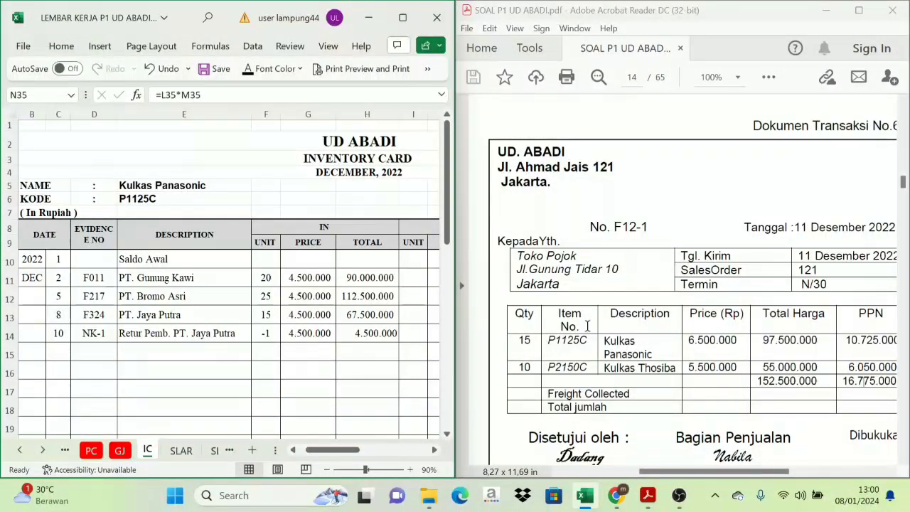
scroll(560, 344, down, 1)
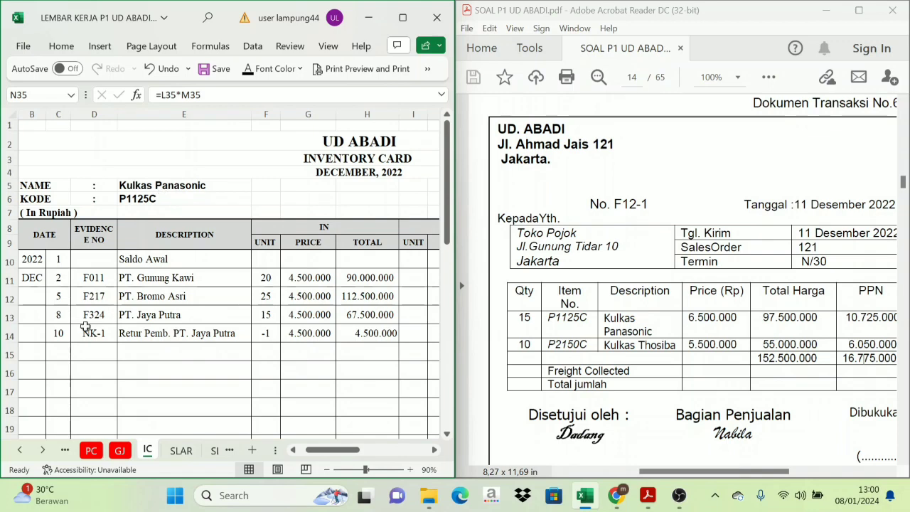
drag(58, 354, 153, 361)
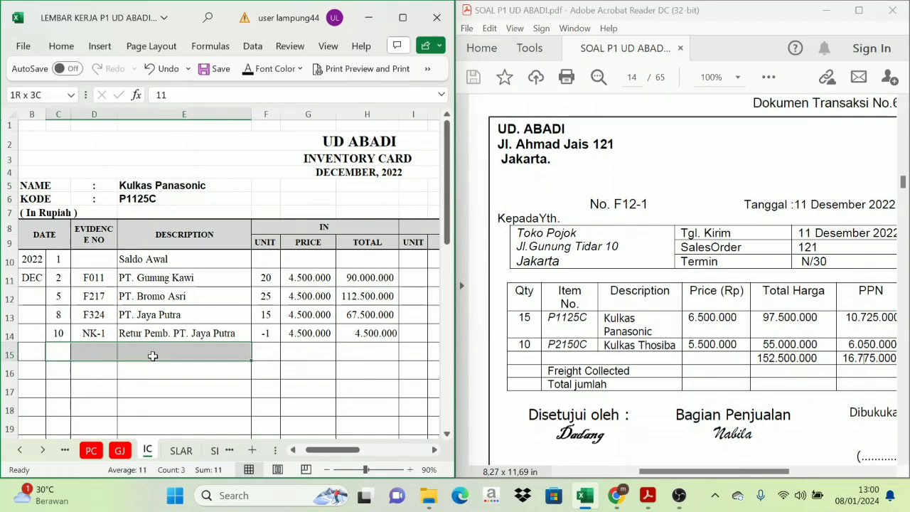
click(244, 71)
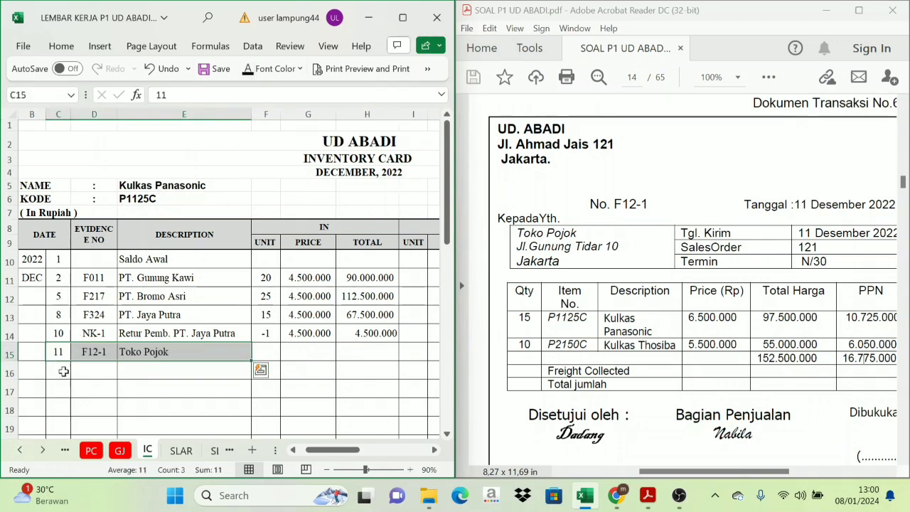
click(143, 356)
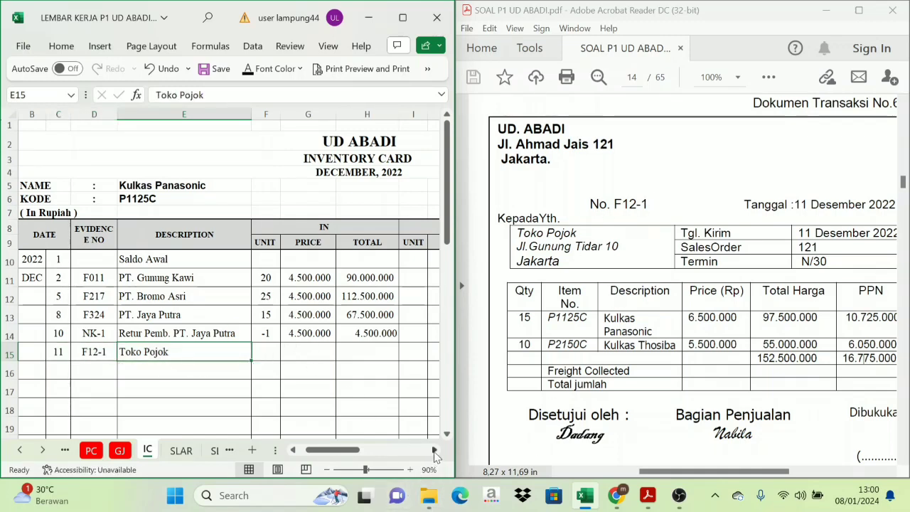
Step: Show 15 outgoing units in I15 of the Kulkas Panasonic card with black font and compare them with the row 14 balance
drag(434, 450, 433, 452)
click(100, 351)
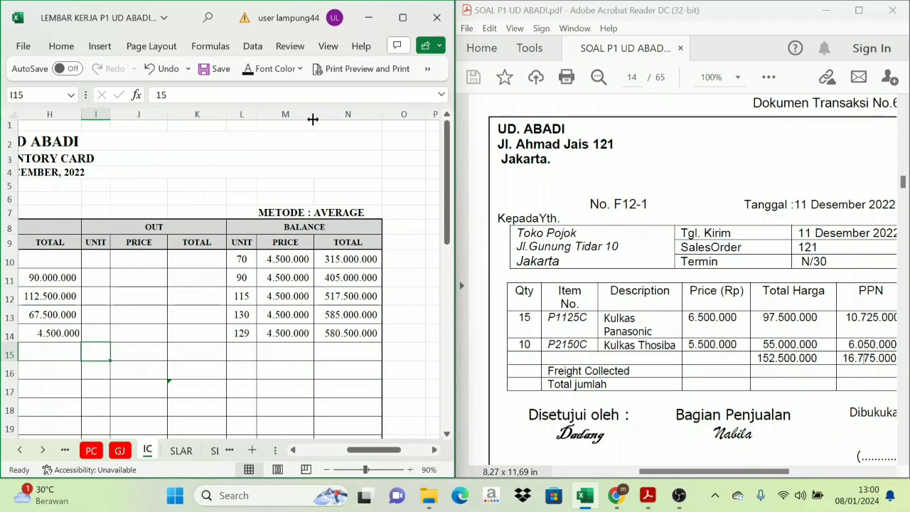
click(131, 349)
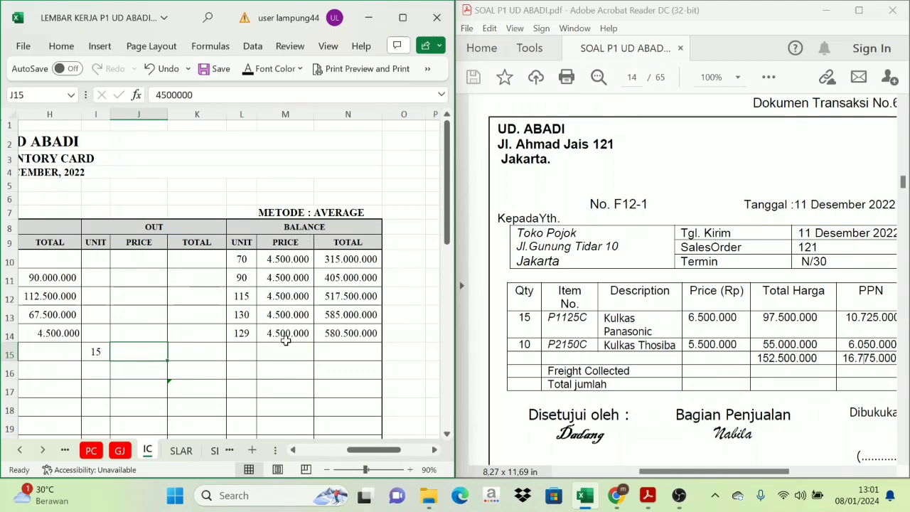
click(94, 350)
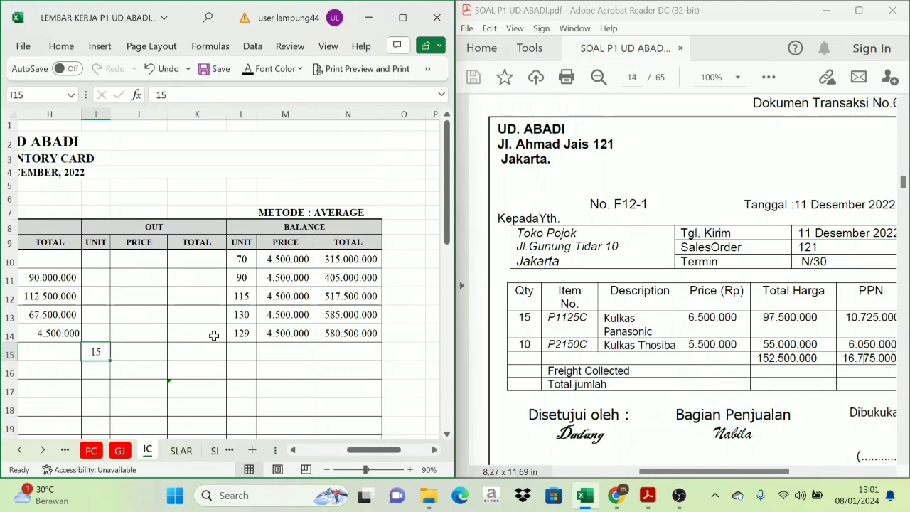
click(243, 335)
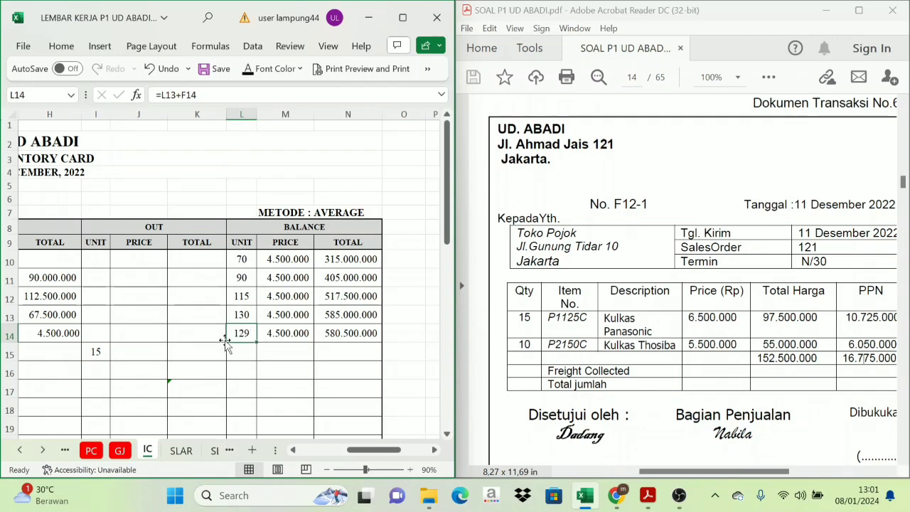
click(99, 348)
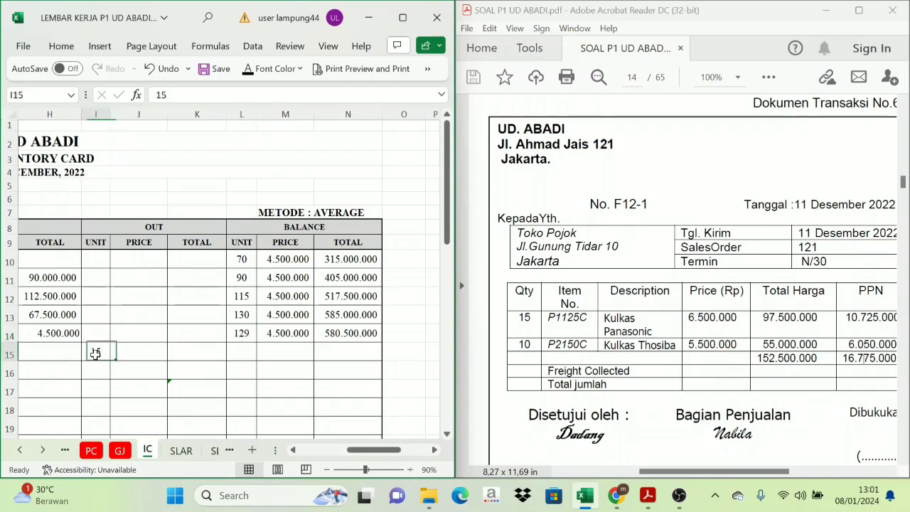
click(242, 337)
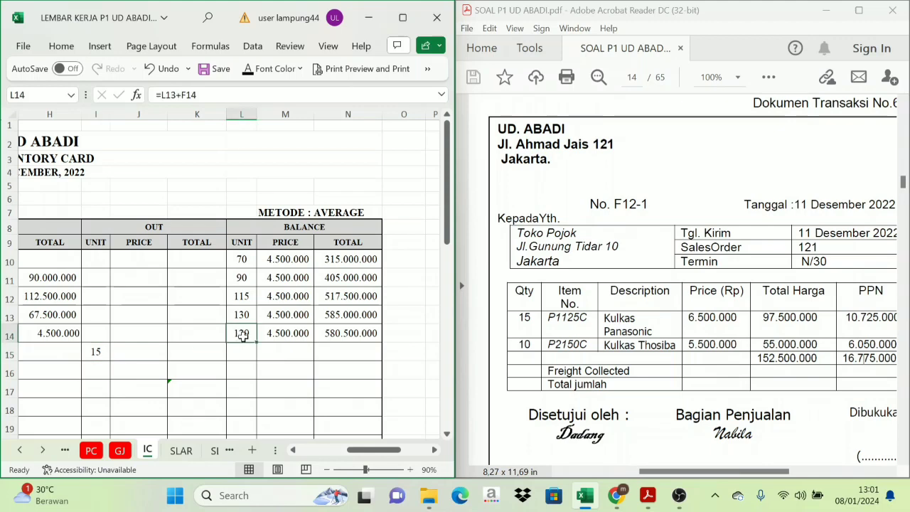
click(286, 332)
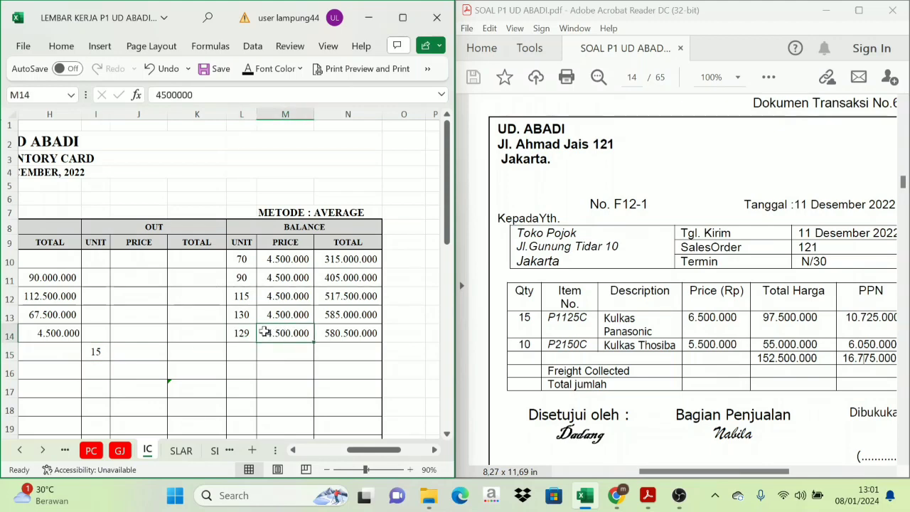
Step: Show the outgoing price 4500000 in J15 and the total =I15*J15 in K15 with black font
click(100, 351)
click(138, 354)
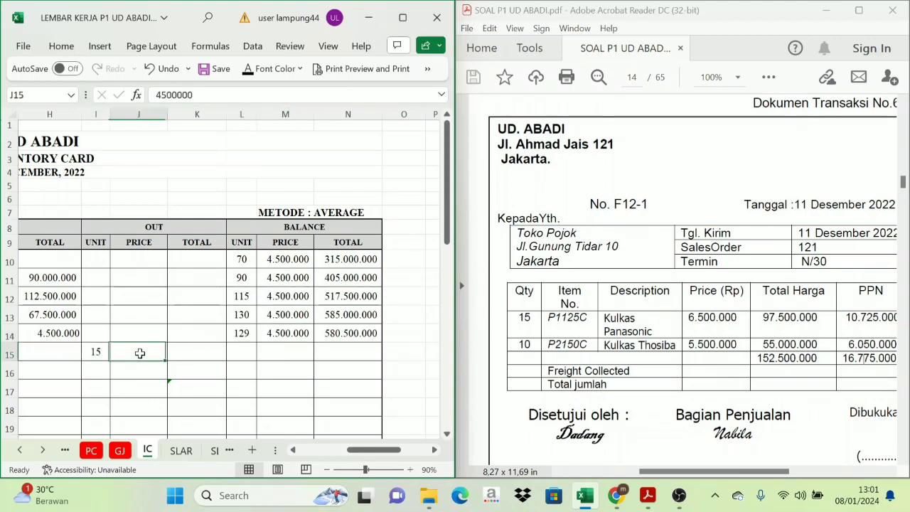
click(248, 69)
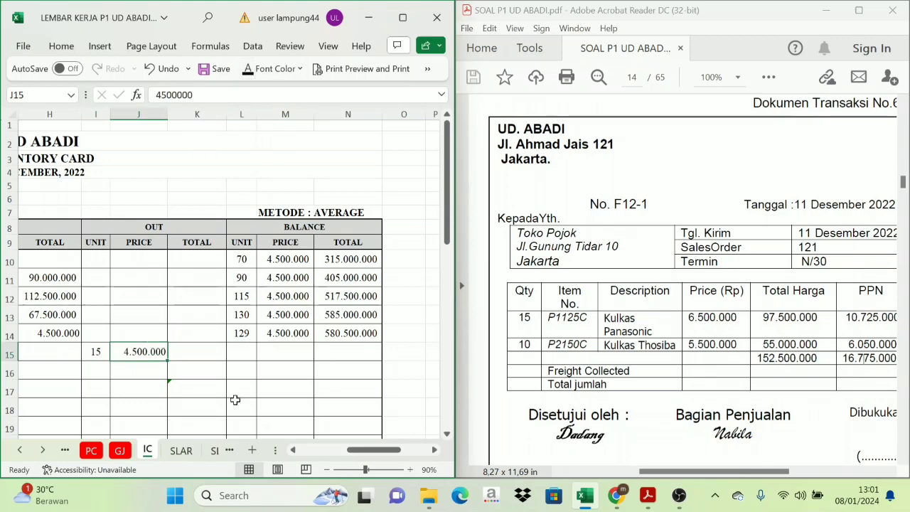
click(197, 353)
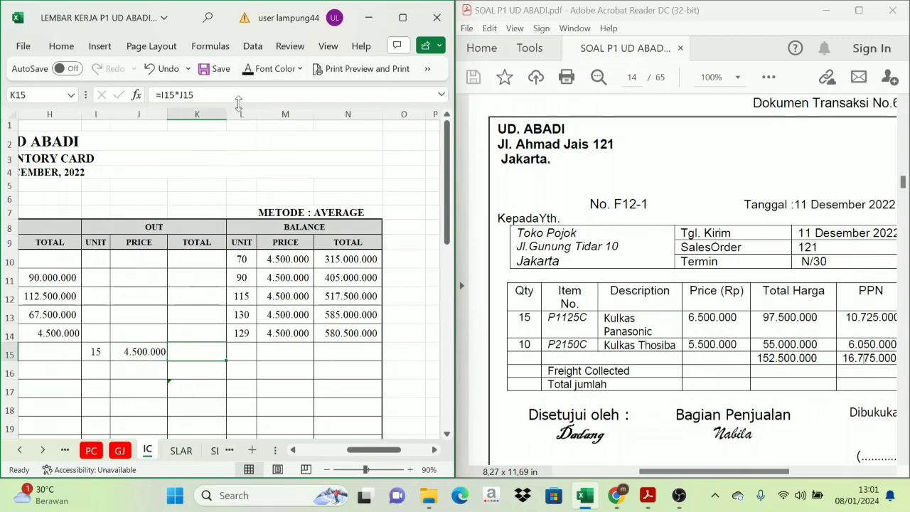
click(248, 69)
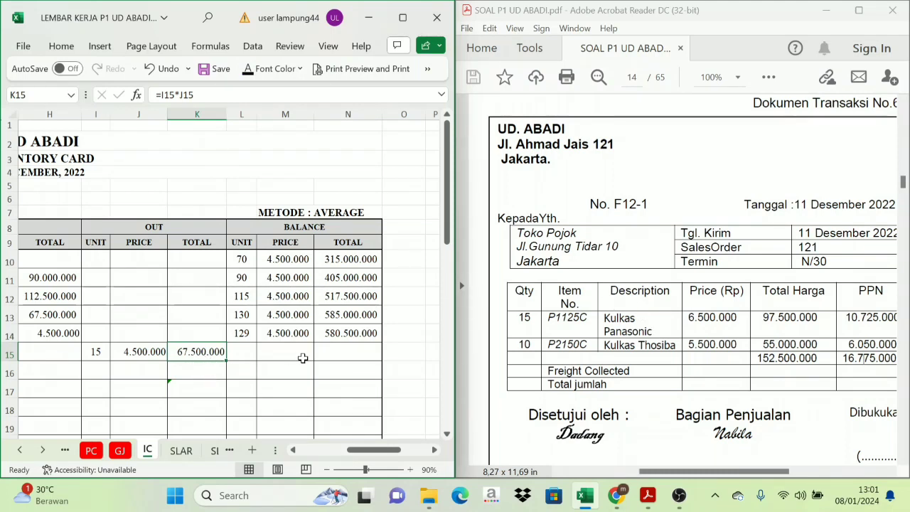
Step: Show the balance units =L14-I15, price 4500000 and total =L15*M15 in L15:N15 of the Kulkas Panasonic card with black font
click(243, 354)
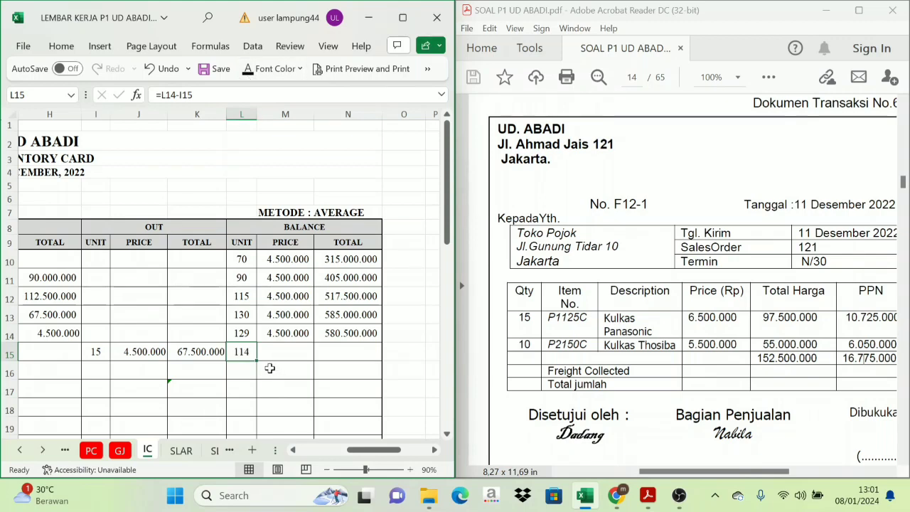
click(296, 355)
key(ctrl+d)
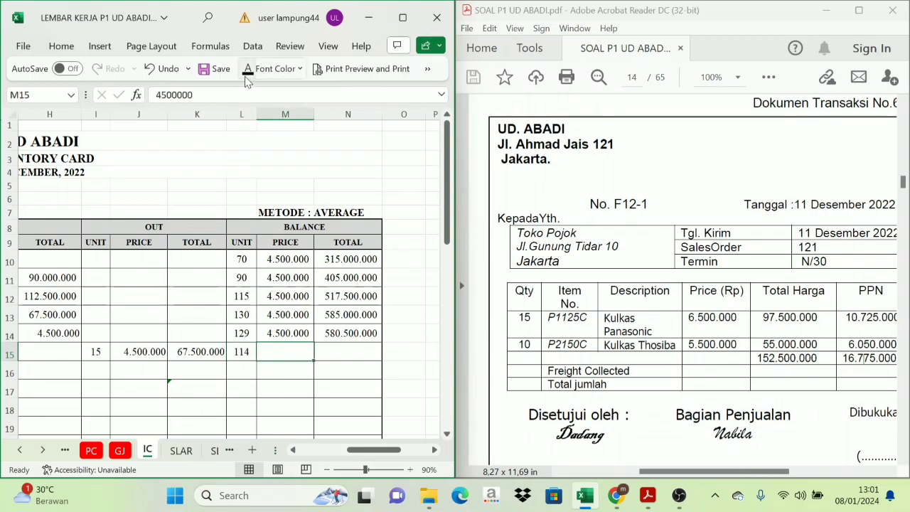
click(358, 355)
key(ctrl+d)
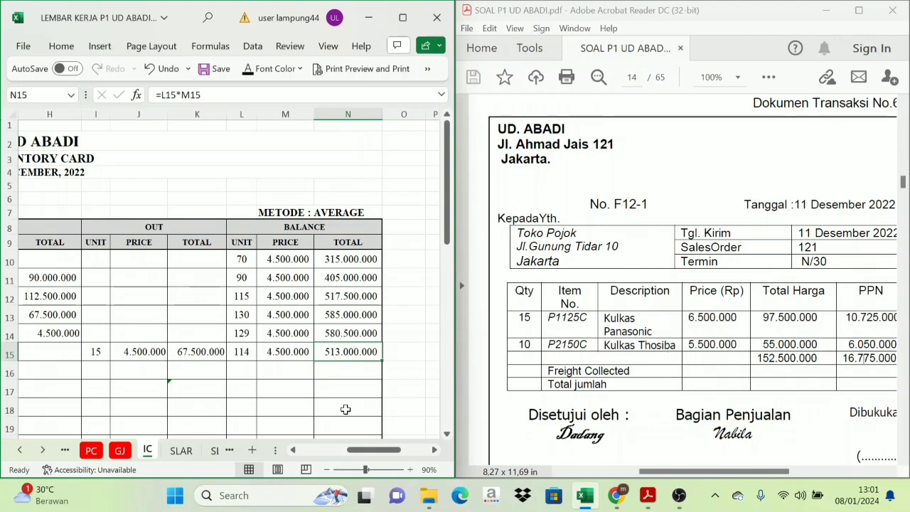
Step: Apply the black font color to C36:E36 of the Kulkas Toshiba card, revealing date 11, evidence F12-1 and Toko Pojok
drag(360, 449, 312, 449)
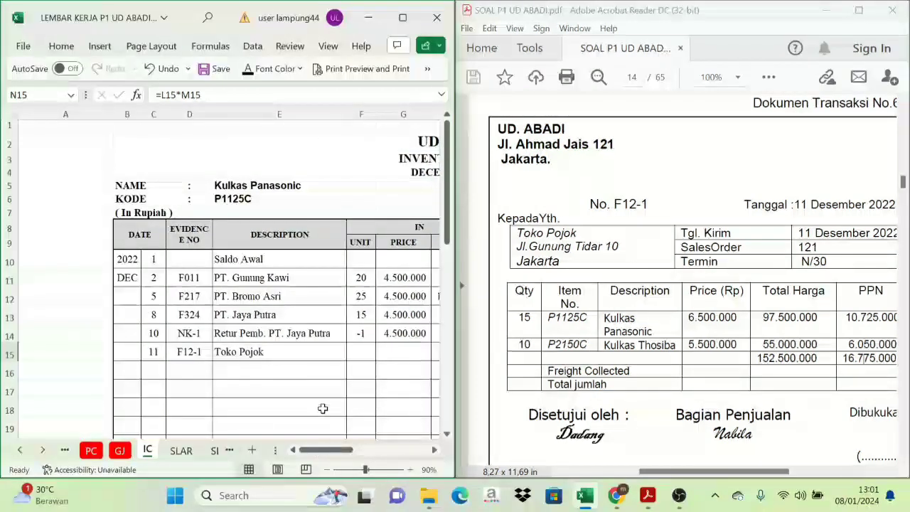
scroll(327, 387, down, 3)
scroll(323, 387, down, 5)
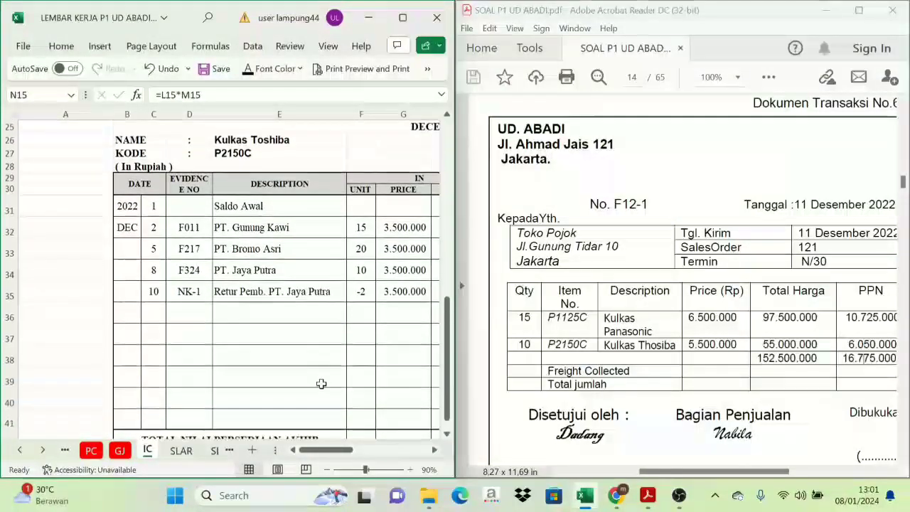
drag(164, 306, 256, 310)
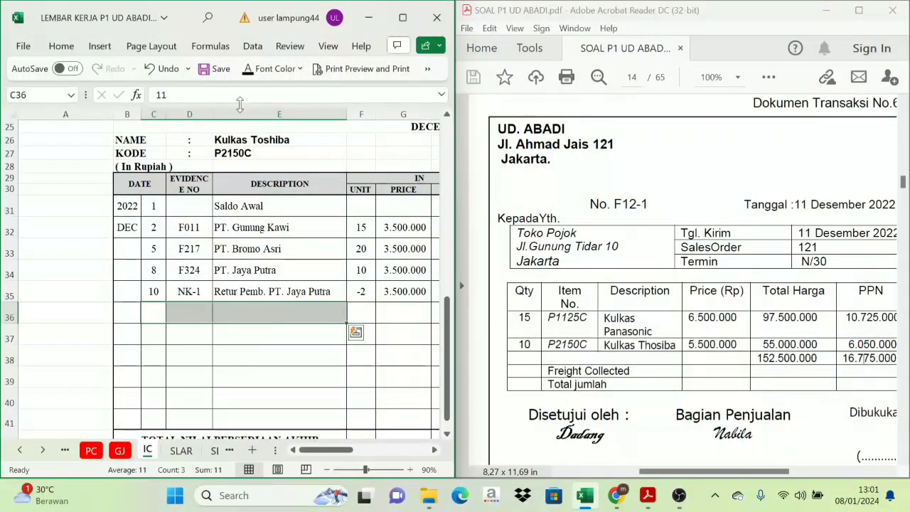
click(246, 74)
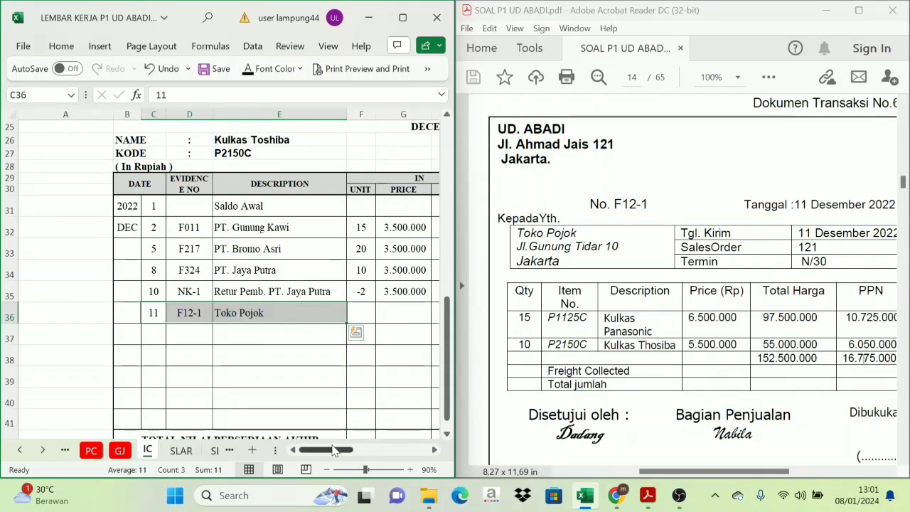
Step: Reveal the OUT unit of 10 and OUT price of 3.500.000 in row 36 with the black font color
drag(334, 450, 380, 453)
click(126, 177)
click(106, 309)
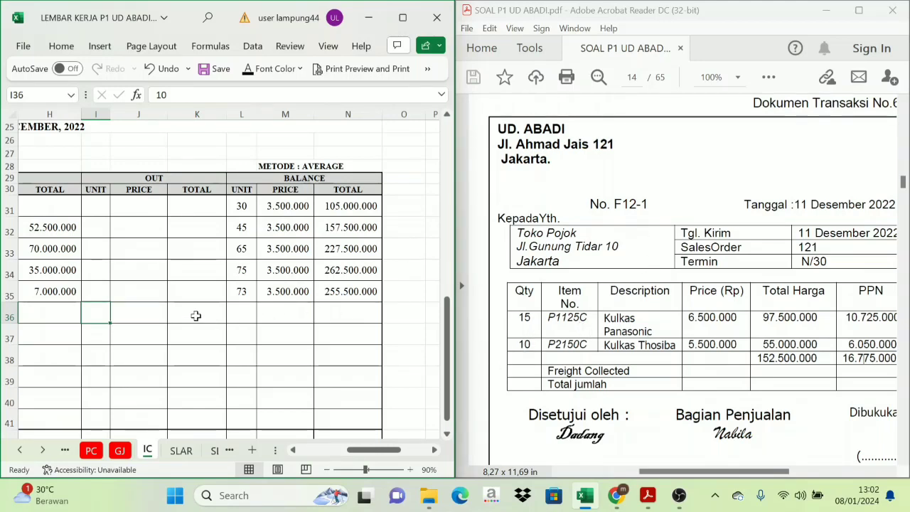
key(Return)
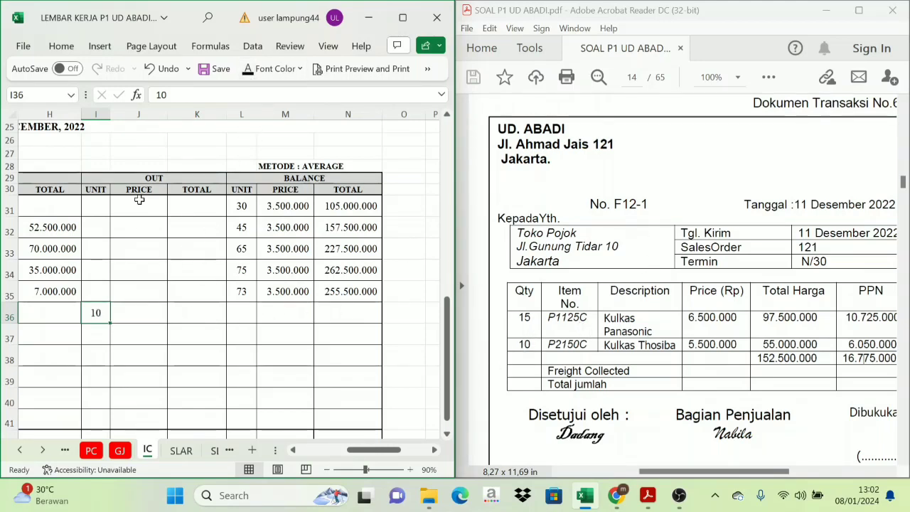
click(294, 295)
click(140, 316)
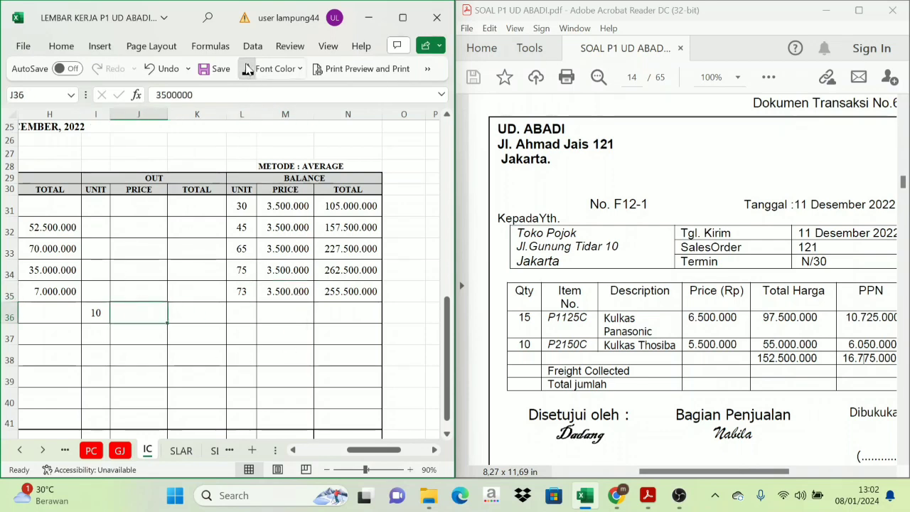
text(3500000)
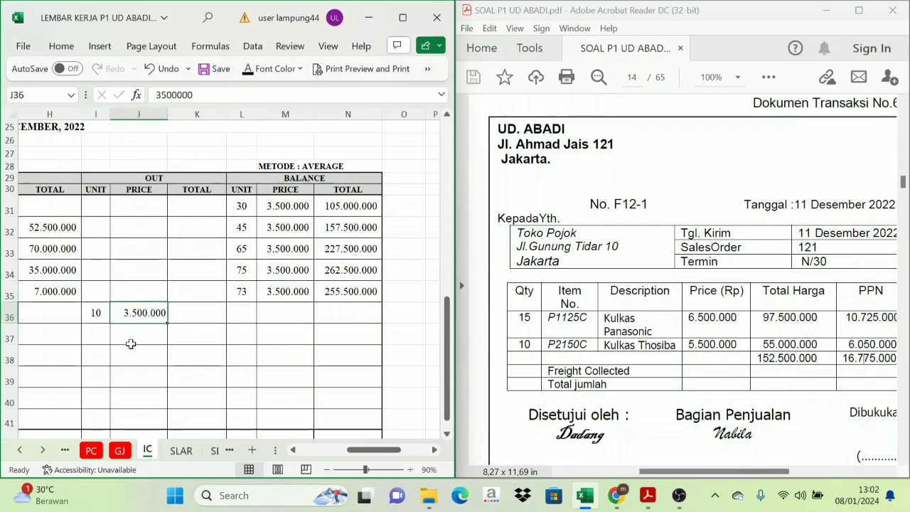
Step: Compare the OUT entries with the previous balance, and reveal the OUT total formula =I36*J36 in K36 with the black font color
click(95, 313)
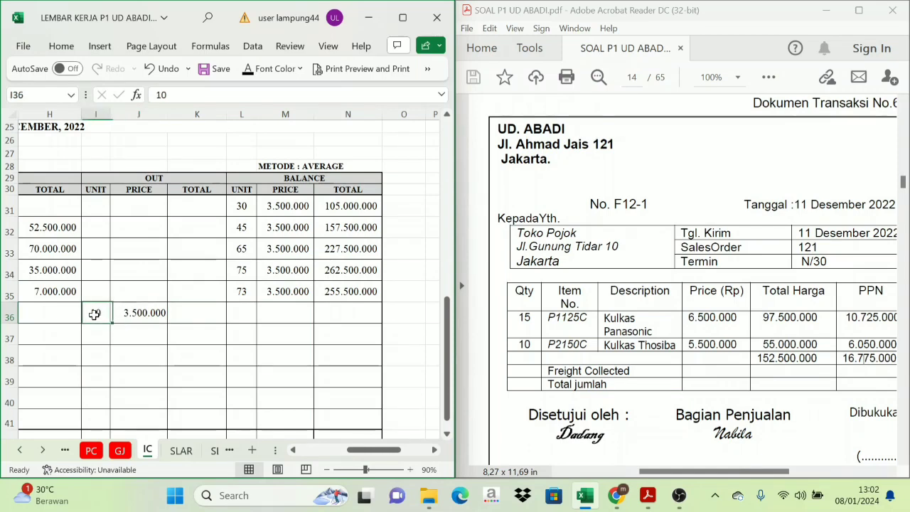
click(239, 290)
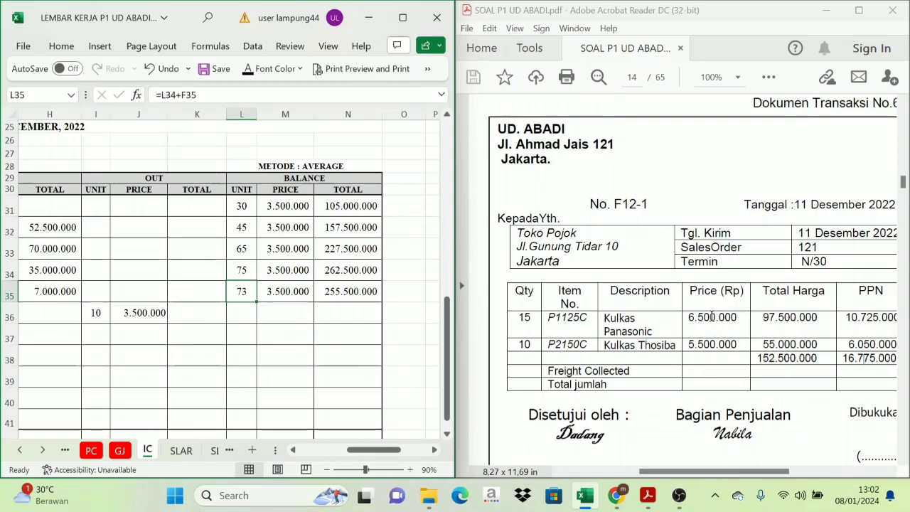
drag(392, 450, 356, 451)
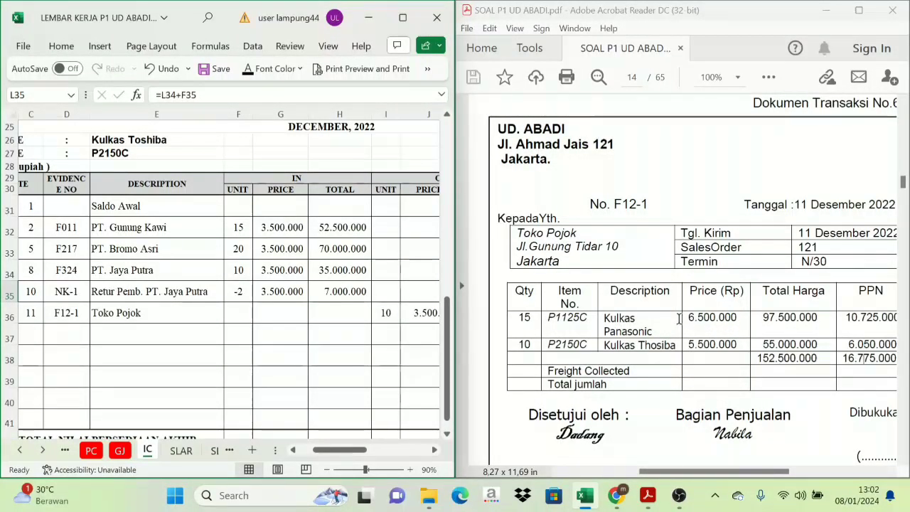
mouse_move(355, 450)
mouse_down()
mouse_move(403, 450)
mouse_move(359, 450)
mouse_up()
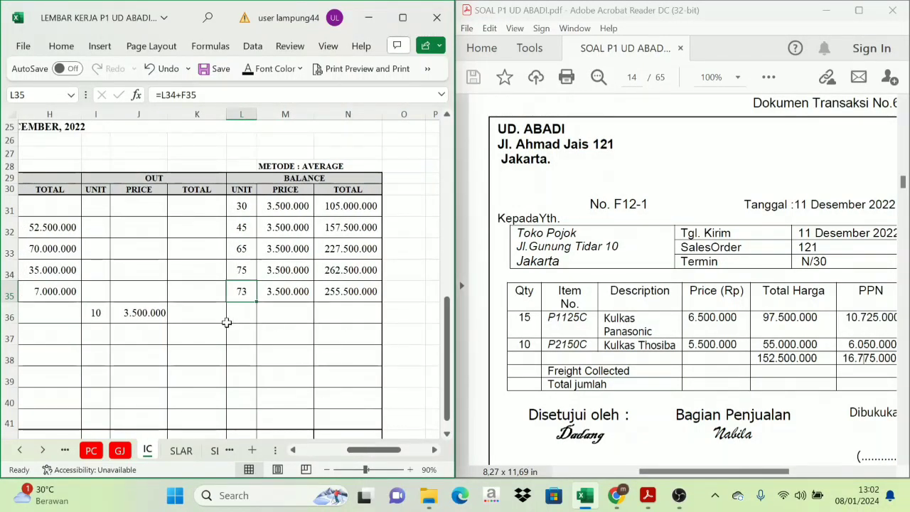
click(151, 312)
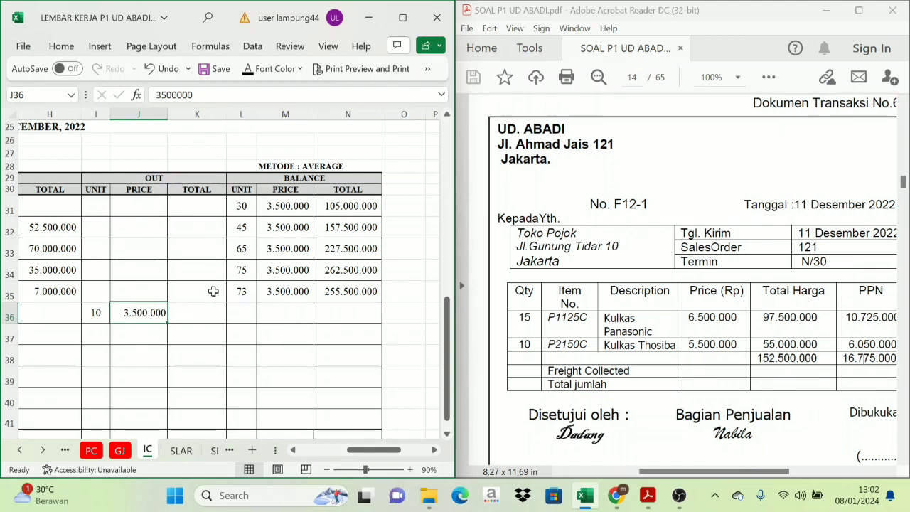
click(292, 291)
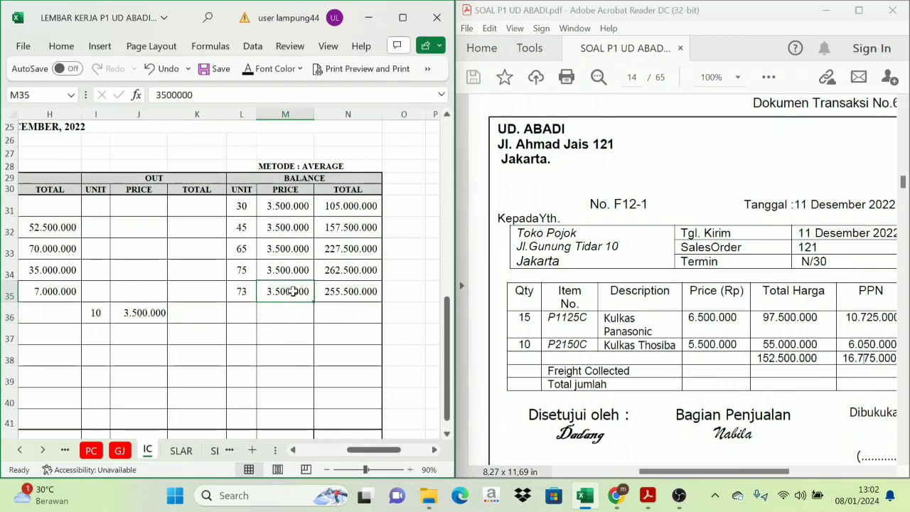
click(95, 316)
click(202, 306)
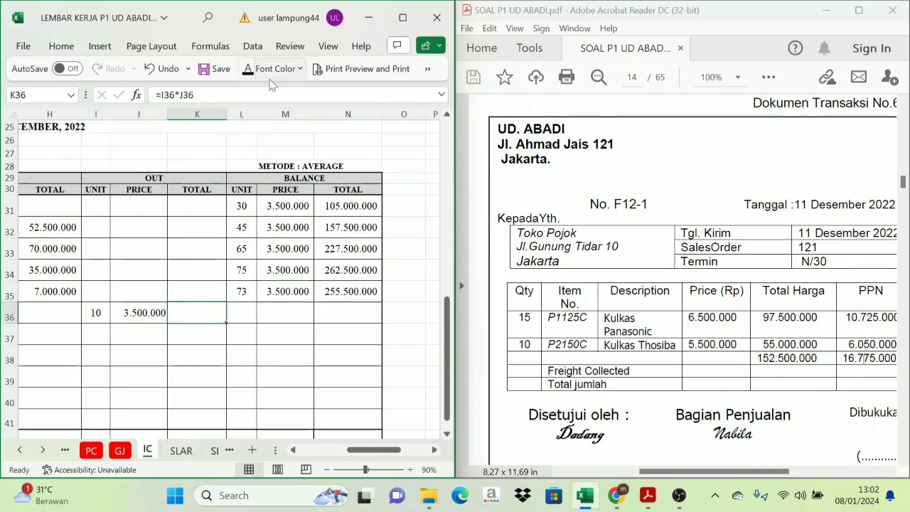
click(248, 69)
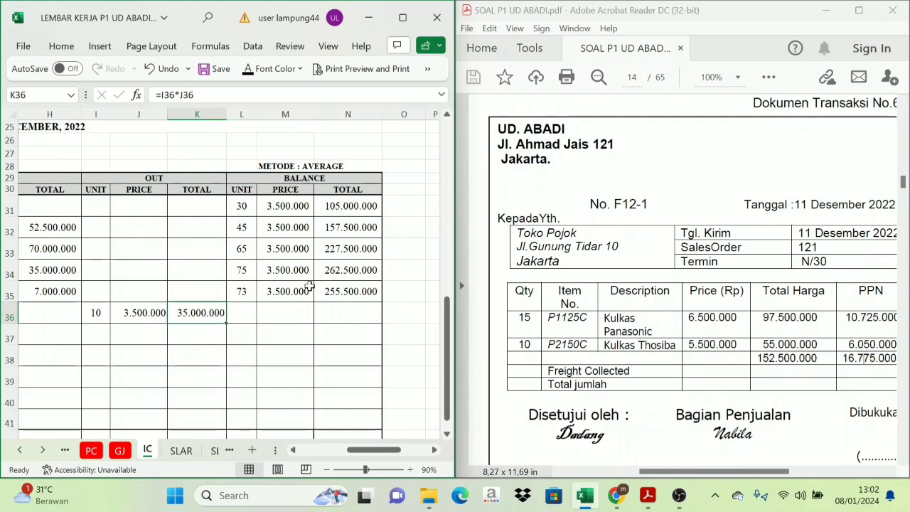
Step: Reveal row 36's balance in black font: unit =L35-I36, price 3500000 and total =L36*M36
click(274, 178)
click(240, 313)
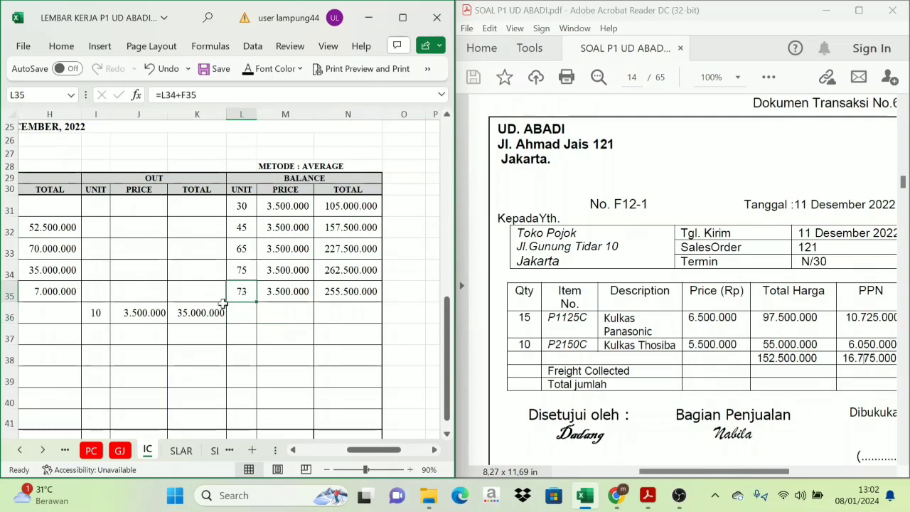
click(96, 314)
click(236, 314)
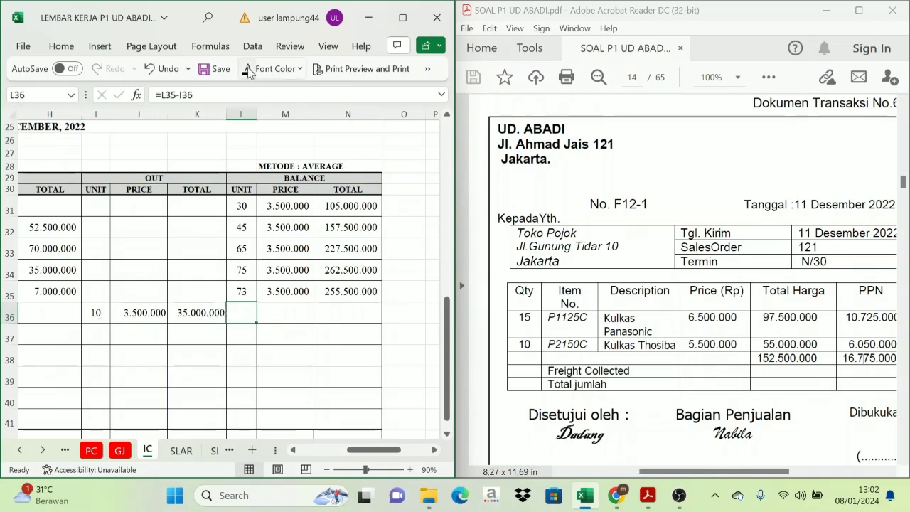
click(286, 315)
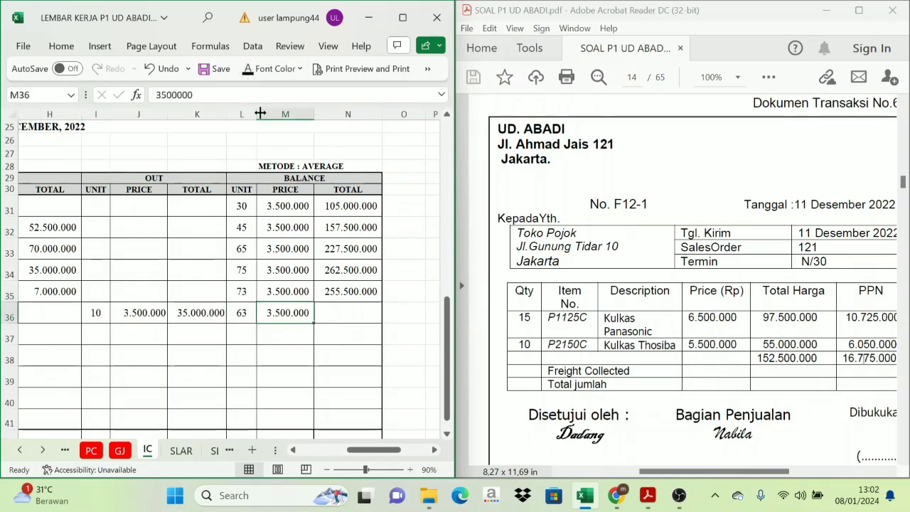
click(341, 311)
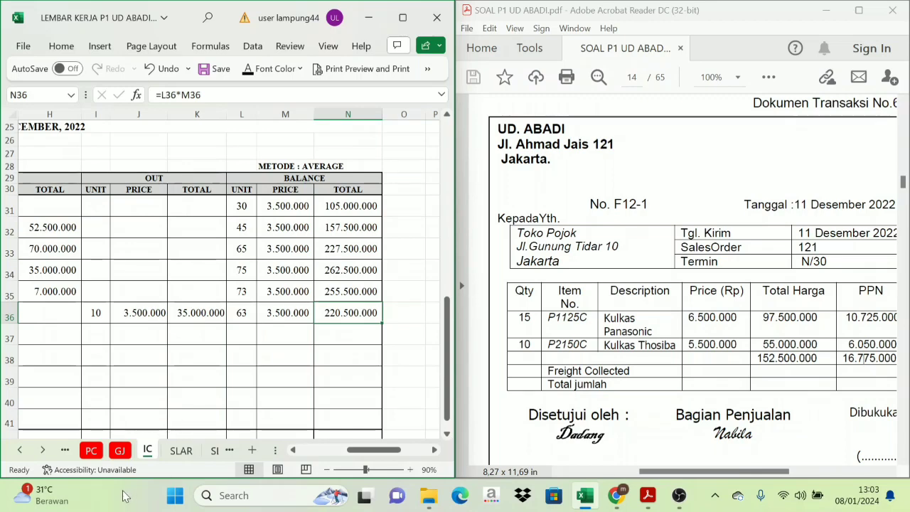
Step: Check the SLAR sheet and review the F12-1 sale's OUT totals on both inventory cards in the IC sheet
click(180, 452)
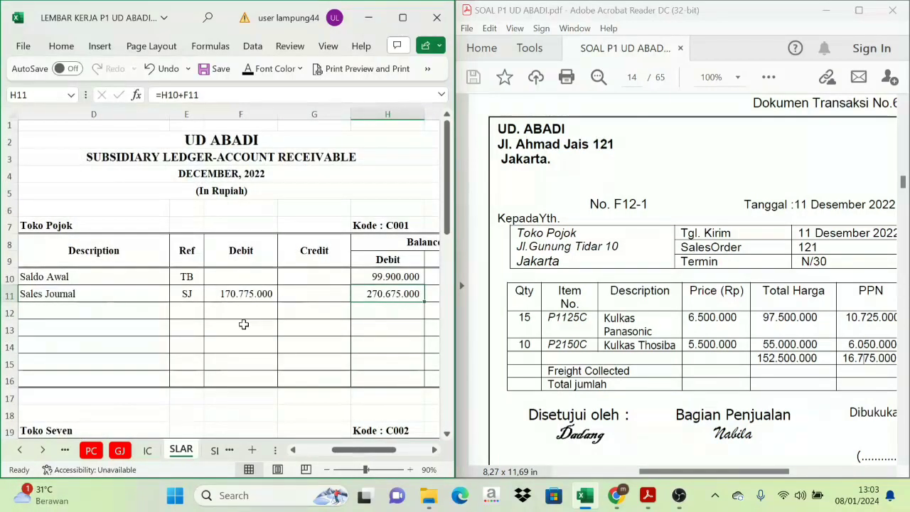
click(145, 451)
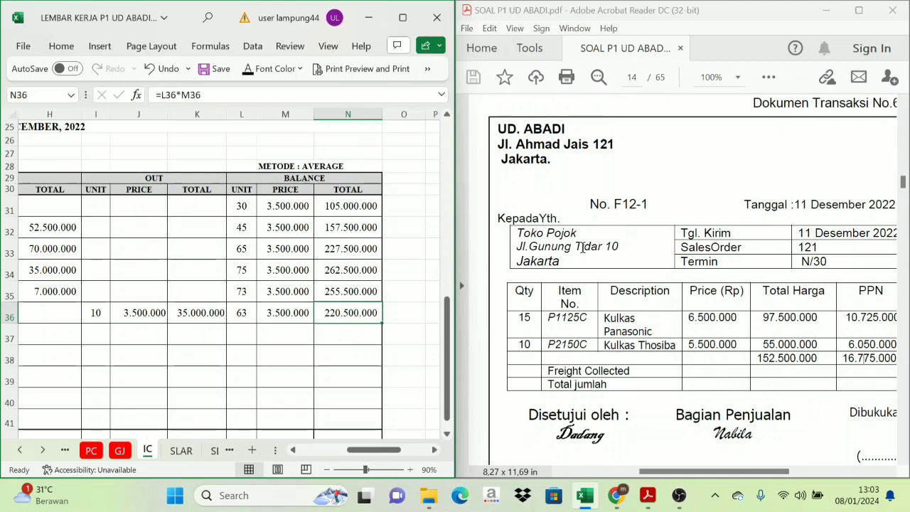
click(189, 313)
mouse_move(369, 450)
mouse_down()
mouse_move(340, 455)
mouse_move(366, 455)
mouse_up()
scroll(326, 398, up, 7)
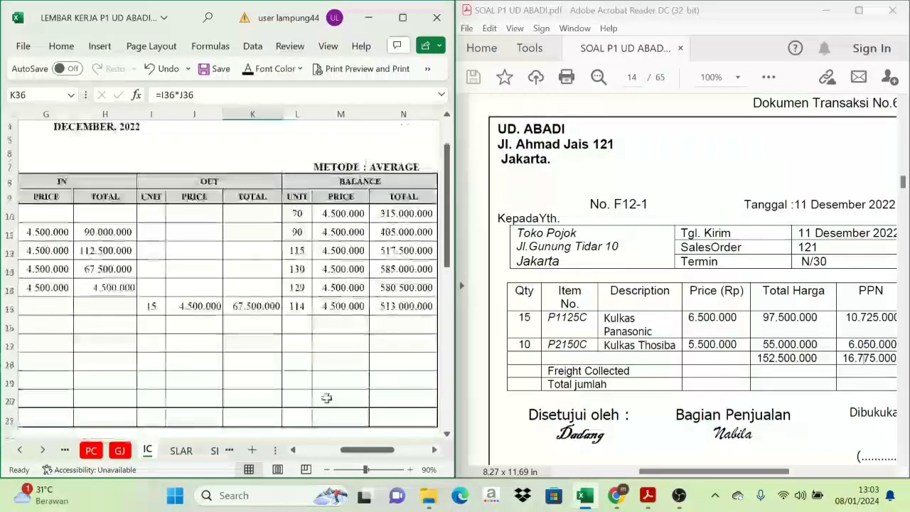
scroll(326, 398, up, 1)
click(244, 351)
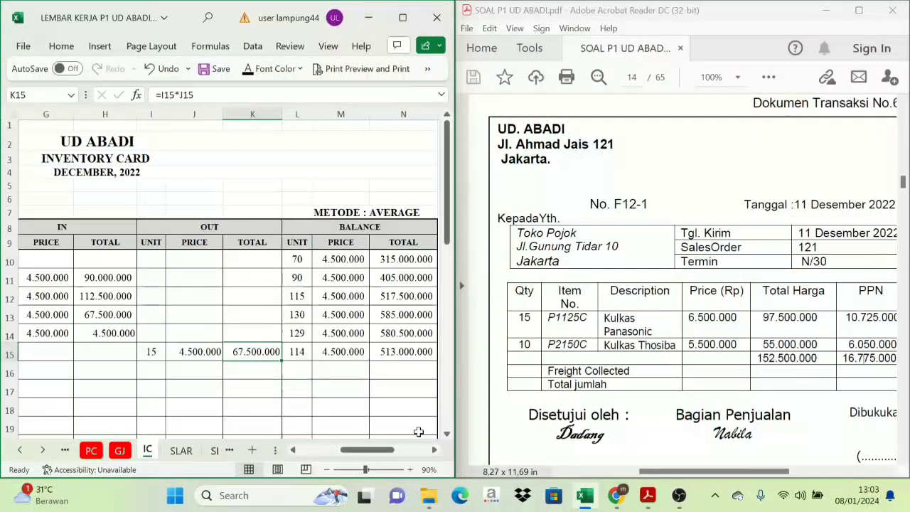
click(447, 434)
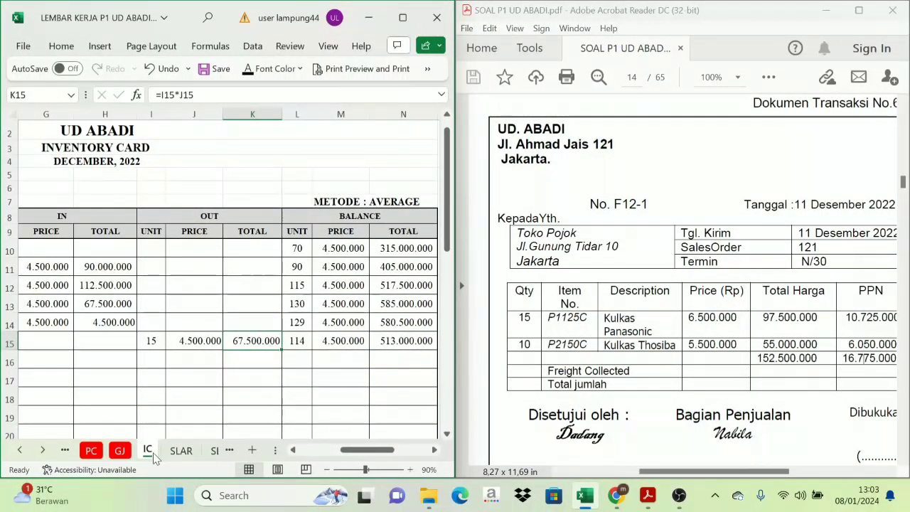
Step: In the GJ sheet, apply the black font color to C13:D13, revealing date 11 and evidence number F12-1
click(122, 453)
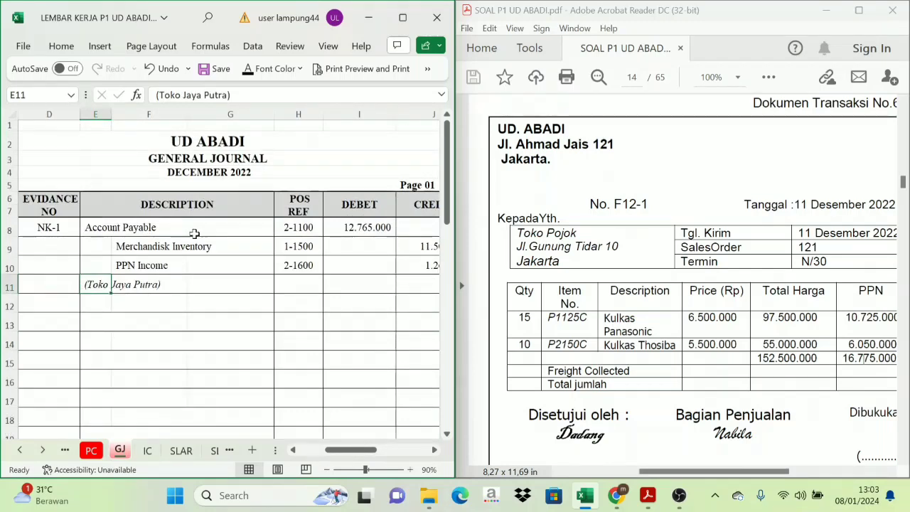
click(292, 449)
click(293, 449)
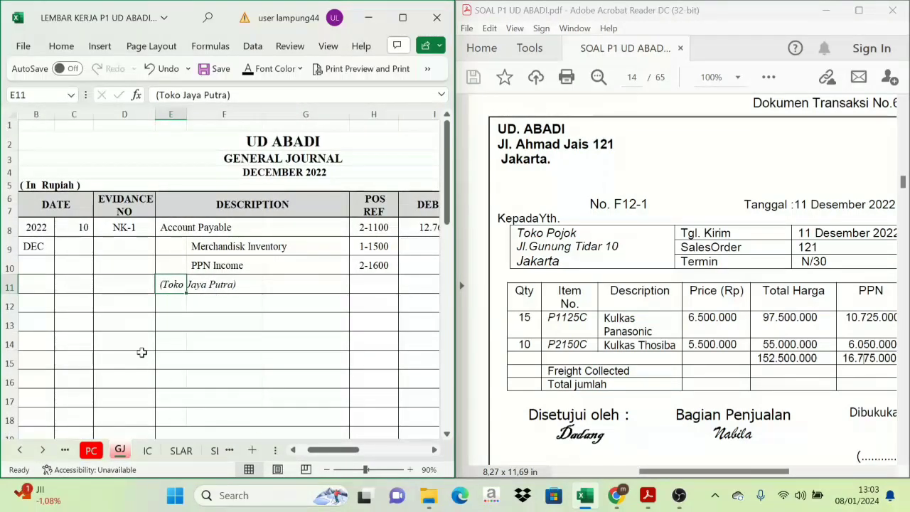
click(78, 326)
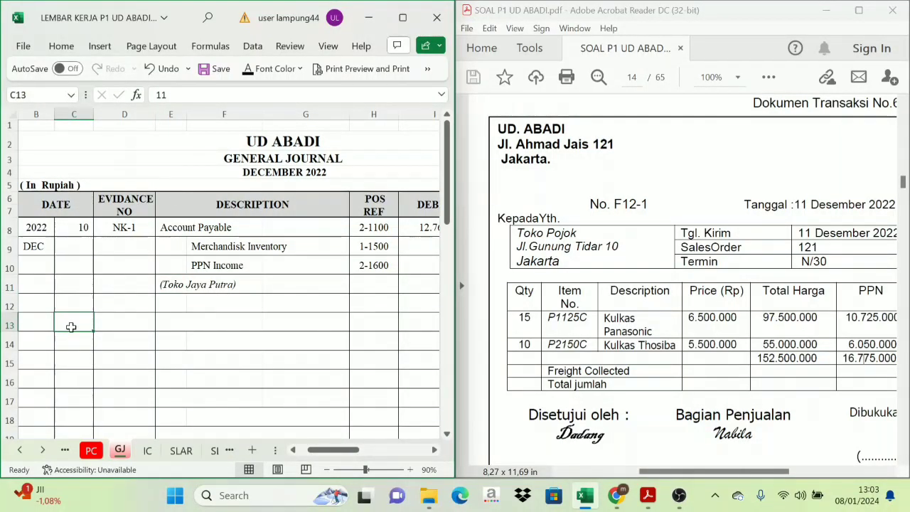
drag(71, 325, 132, 324)
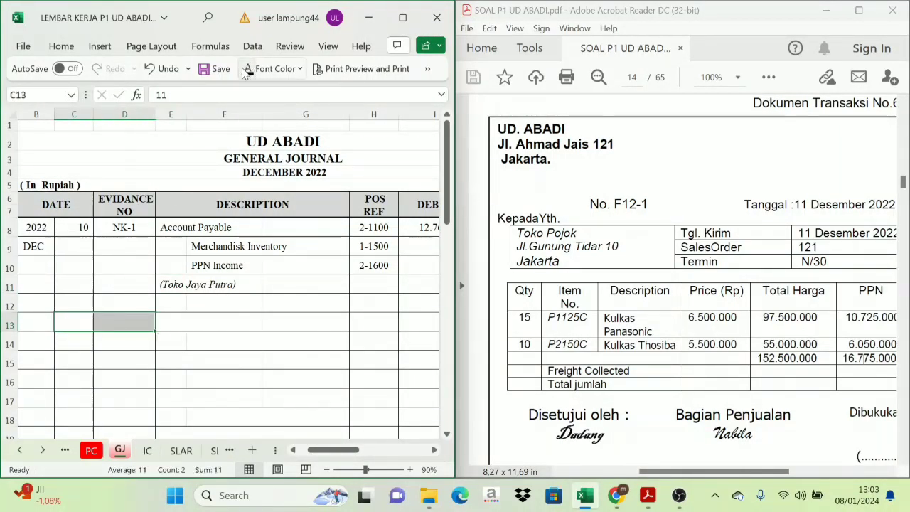
click(247, 68)
Step: Reveal Cost of Good Sold (5-1100) and Merchandisk Inventory (1-1500) with their position references in general journal rows 13 and 14, using black font
click(176, 328)
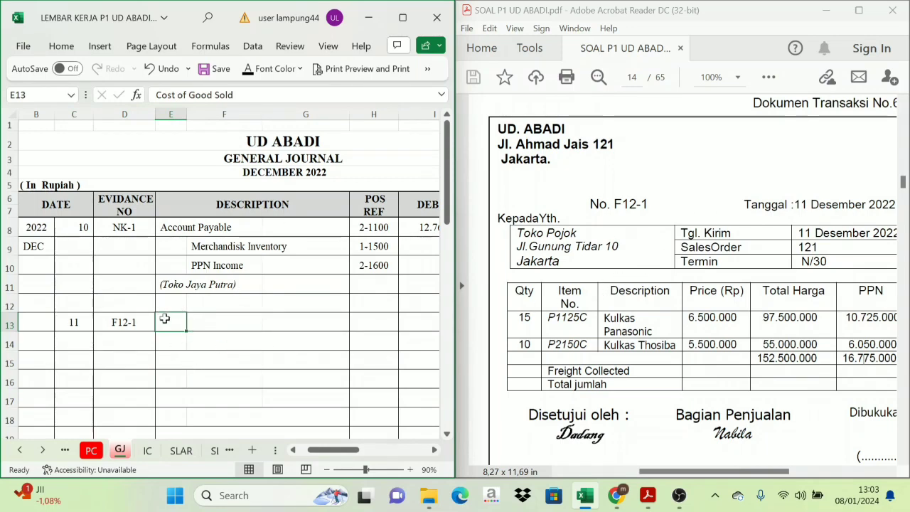
drag(165, 318, 209, 336)
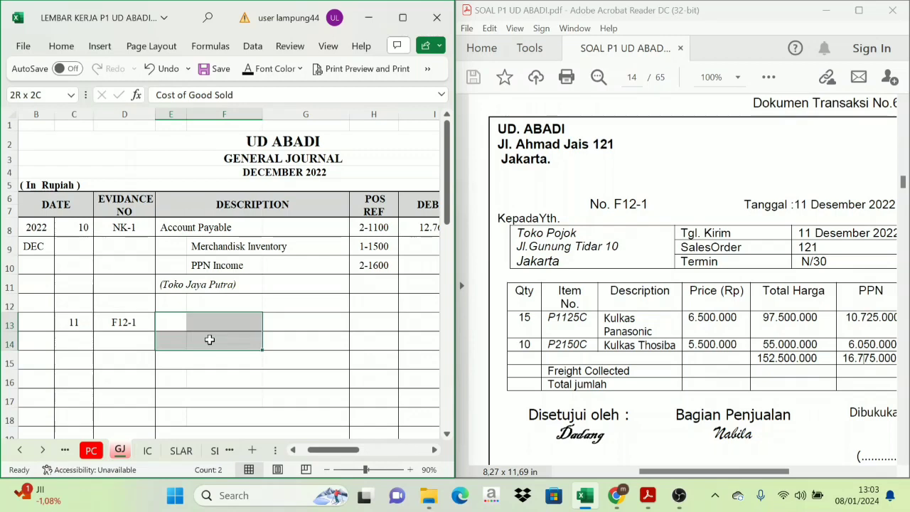
click(247, 69)
click(216, 328)
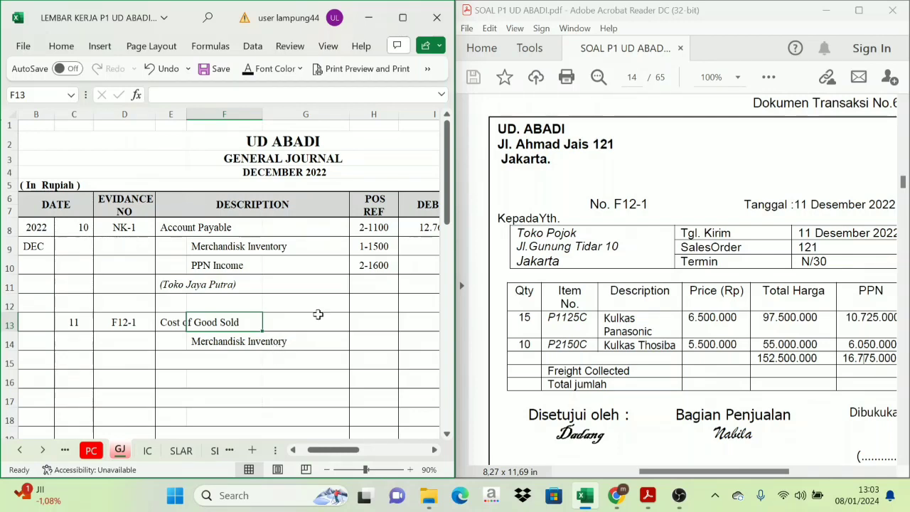
click(262, 346)
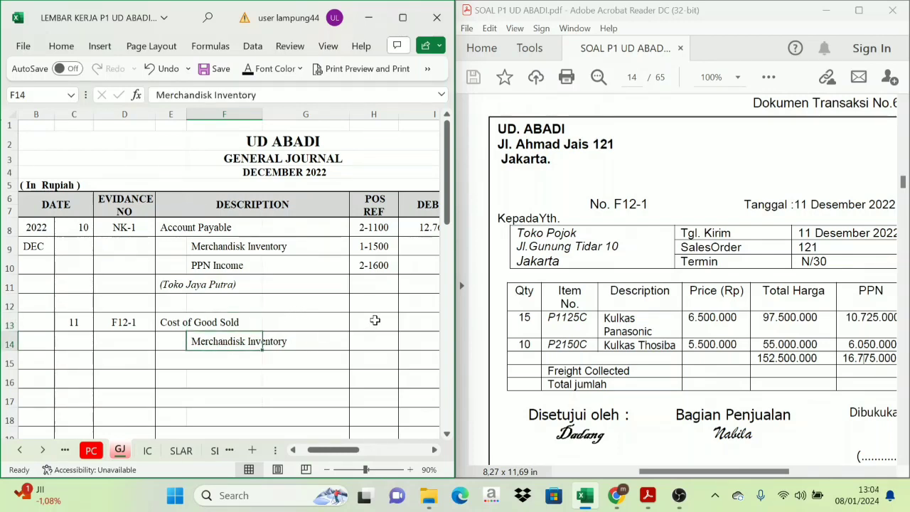
drag(375, 321, 373, 342)
click(246, 69)
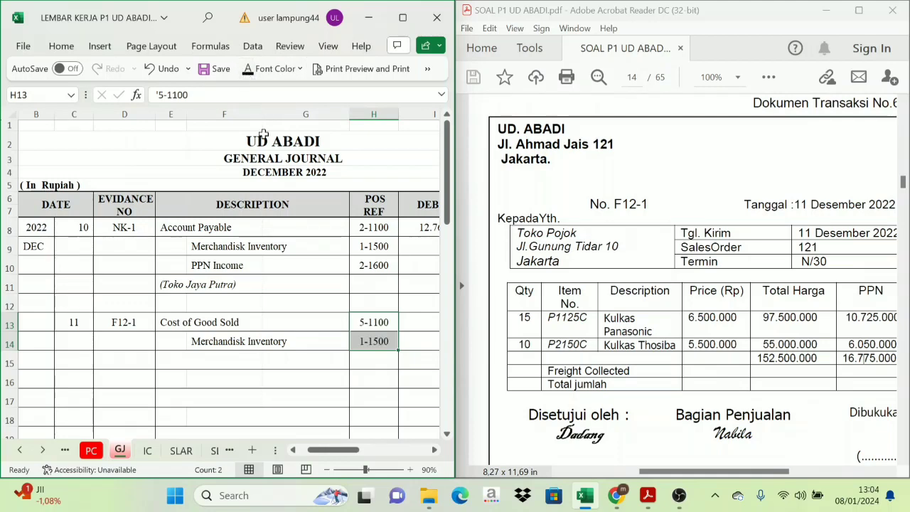
Step: Check the F12-1 units and OUT totals on both inventory cards in the IC sheet against the invoice quantities
drag(325, 455, 352, 459)
drag(277, 323, 355, 348)
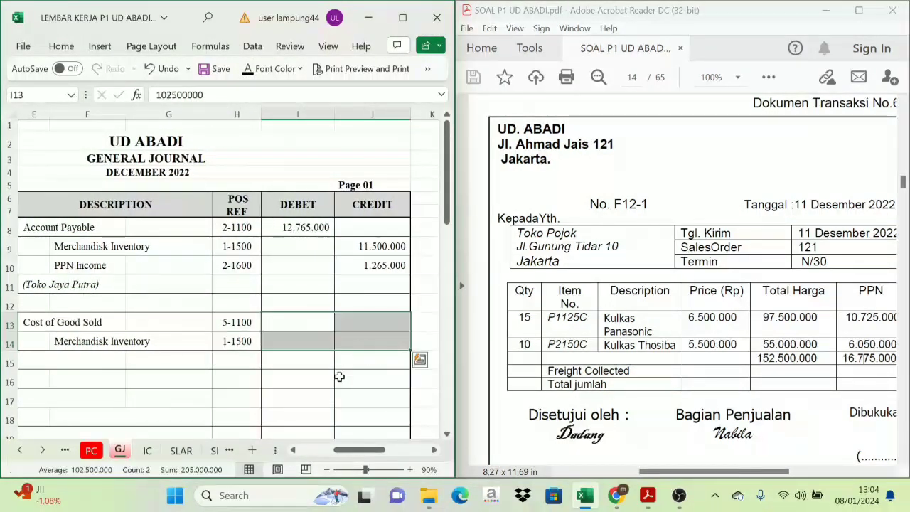
click(147, 450)
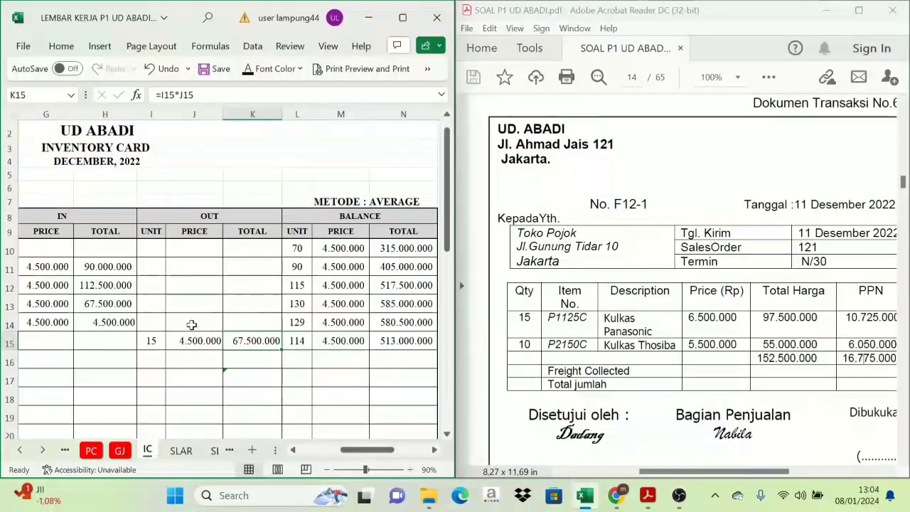
click(243, 231)
drag(347, 449, 364, 459)
click(150, 340)
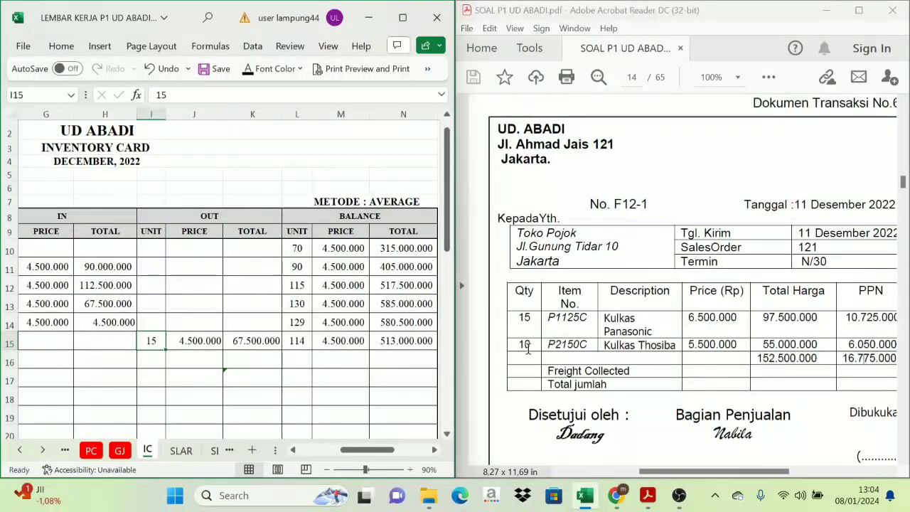
drag(532, 314, 523, 316)
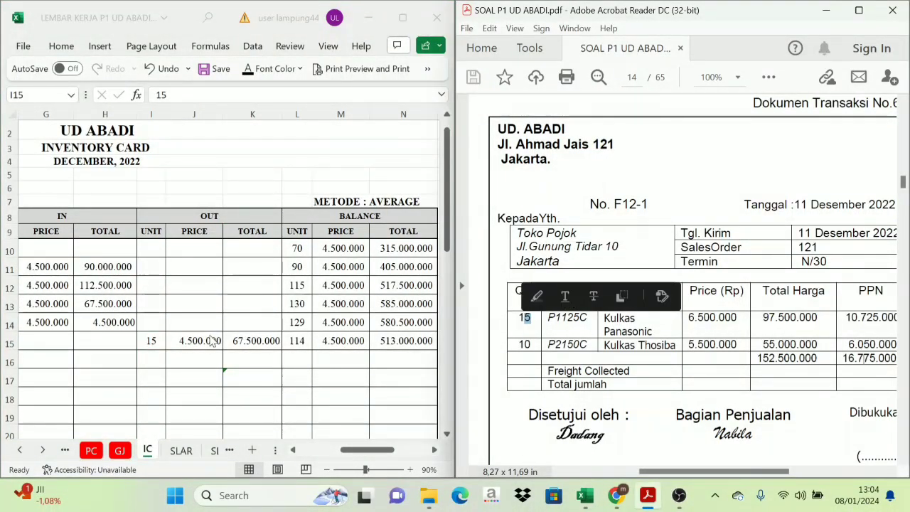
key(alt+Tab)
click(257, 342)
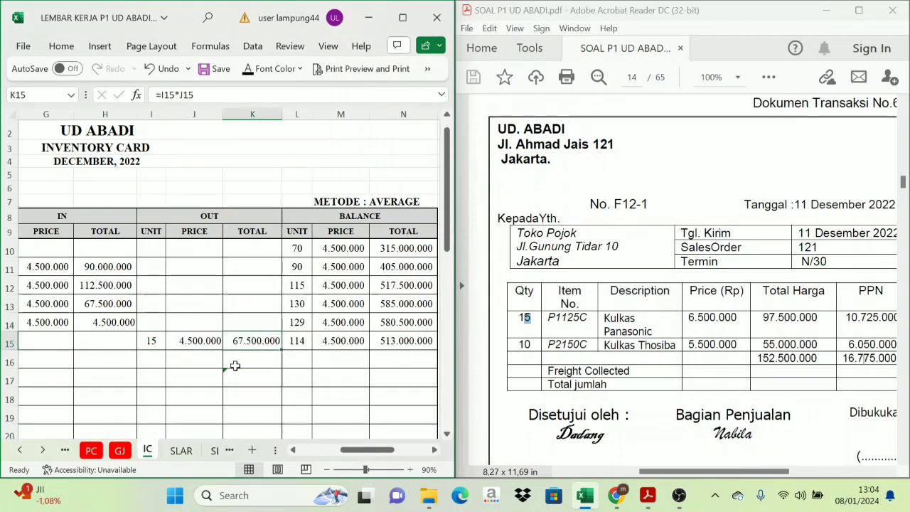
scroll(246, 353, down, 2)
scroll(246, 353, down, 7)
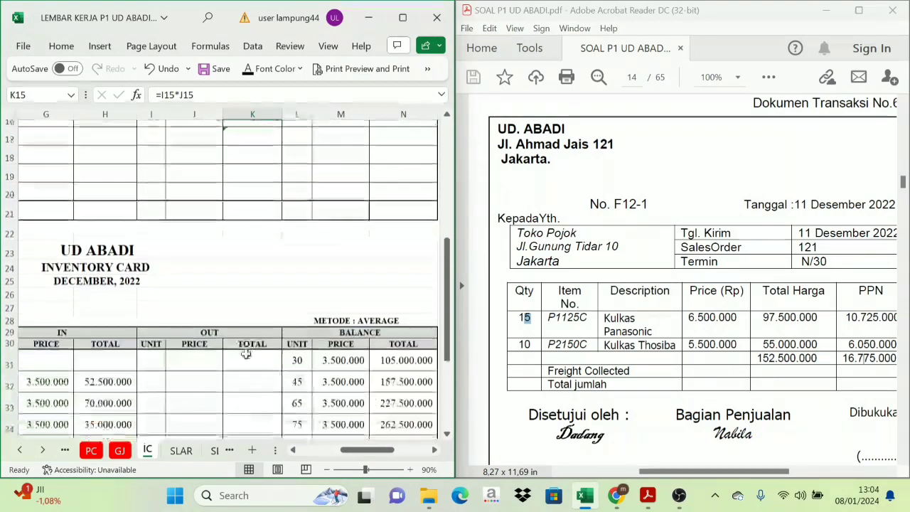
click(155, 263)
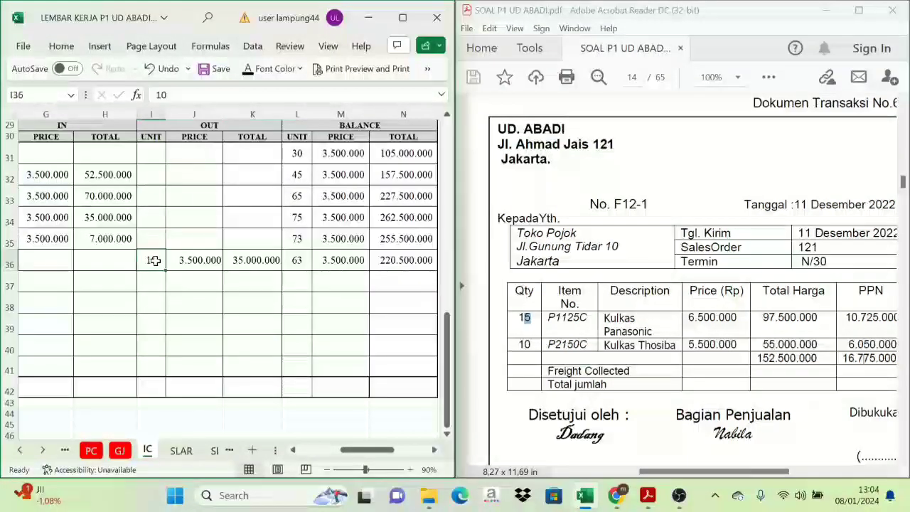
click(255, 261)
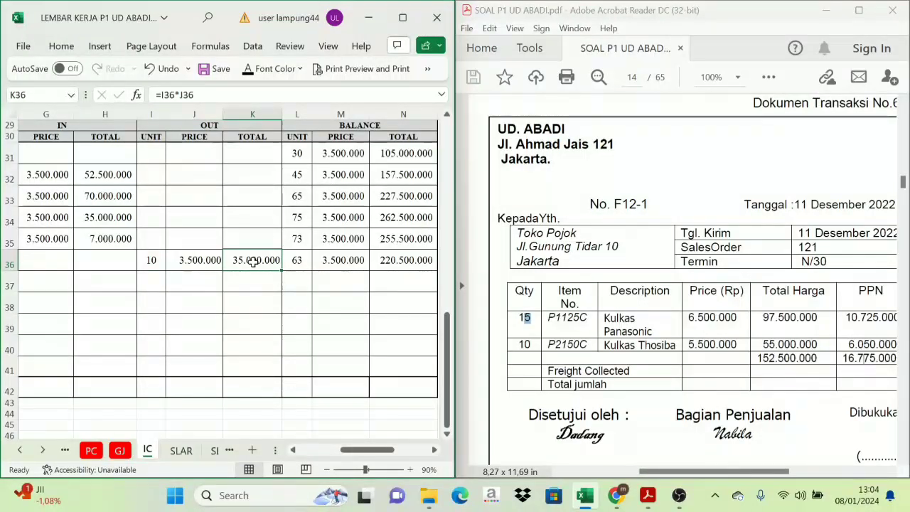
scroll(249, 267, up, 7)
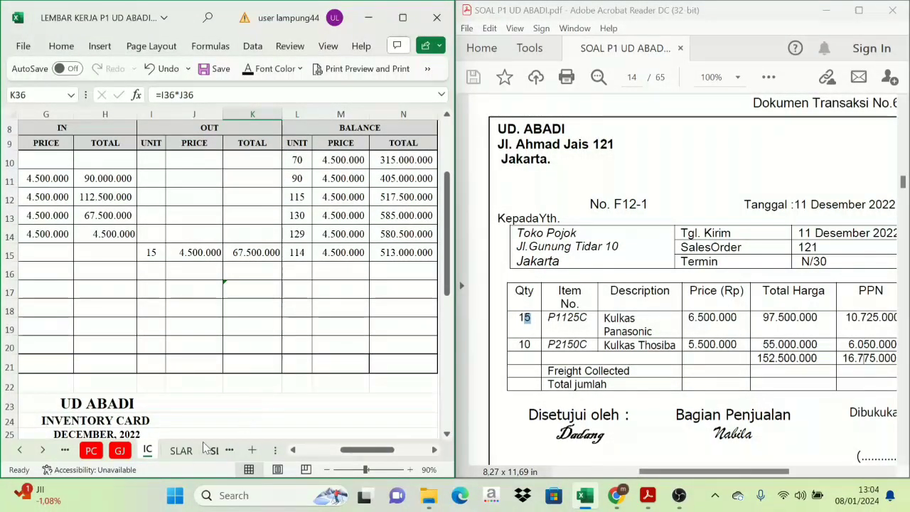
Step: In the GJ sheet, reveal debit 102500000 for Cost of Good Sold and credit 102500000 for Merchandisk Inventory in I13:J14, using black font
click(120, 450)
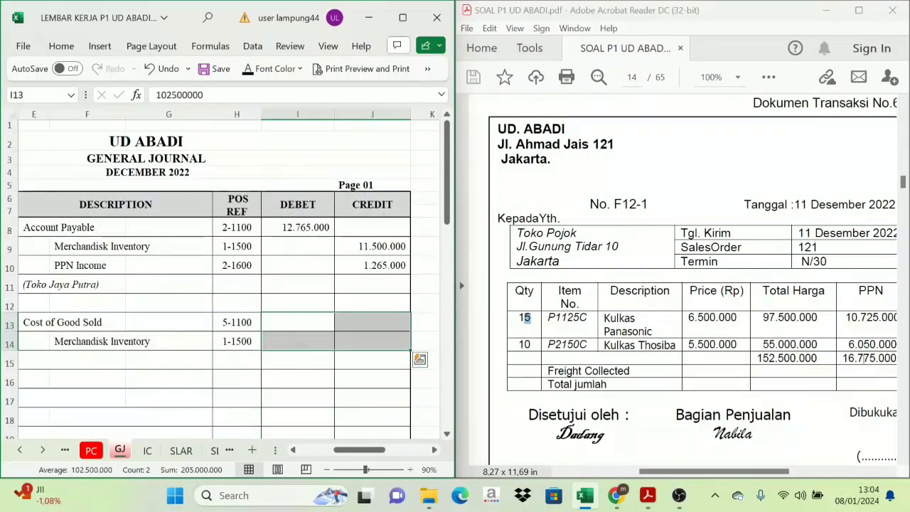
key(Up)
key(Up)
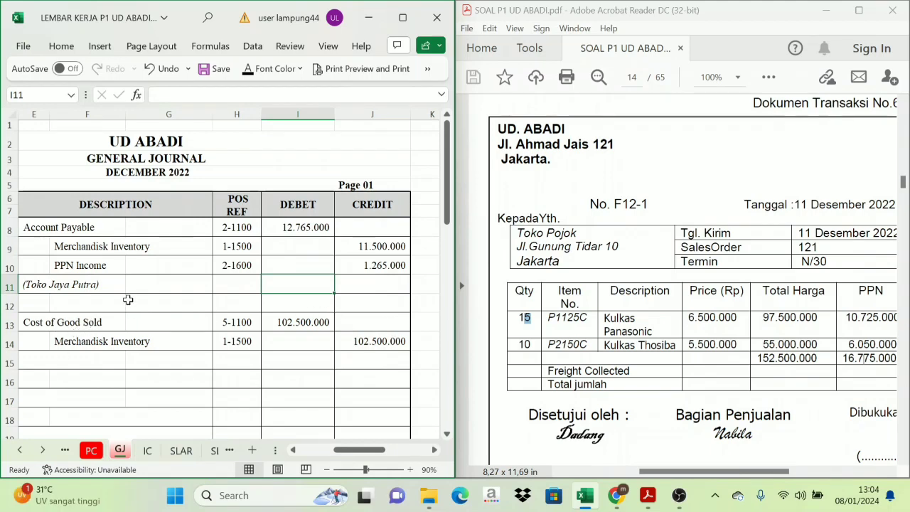
Step: Re-examine the OUT unit and total cells in rows 15 and 36 of the IC sheet as the source of the journal amount
click(147, 450)
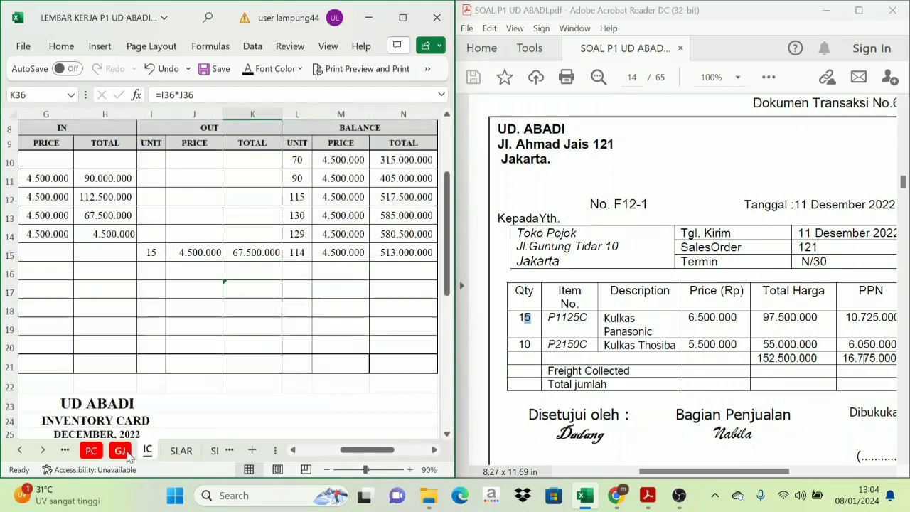
click(149, 253)
click(265, 254)
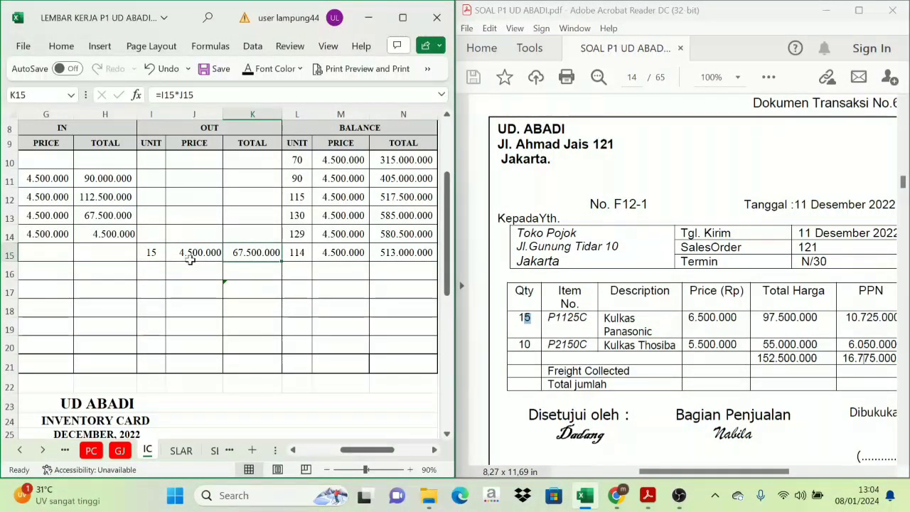
click(150, 253)
click(266, 256)
scroll(268, 257, down, 7)
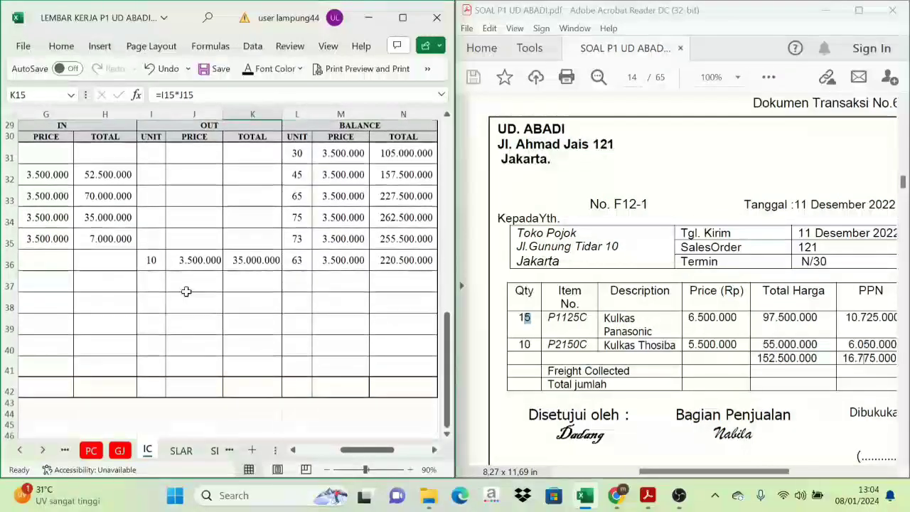
click(151, 260)
click(255, 261)
scroll(272, 286, up, 8)
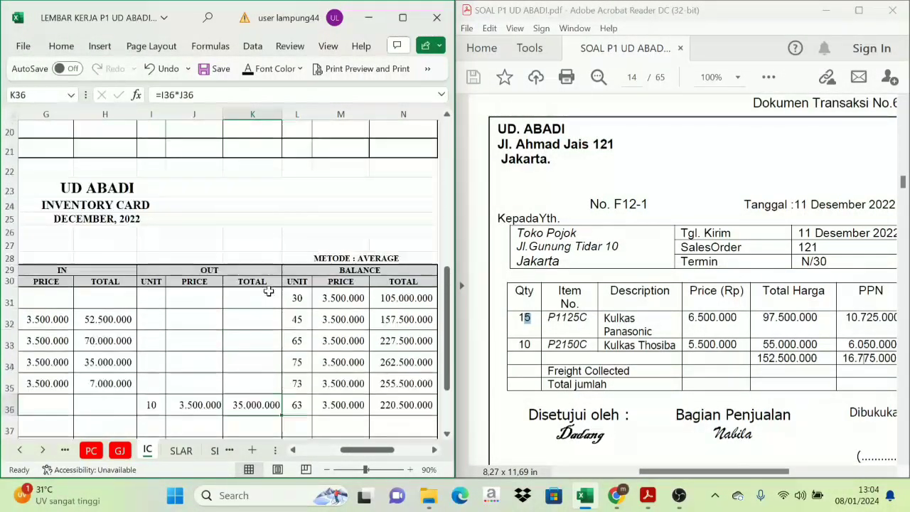
scroll(260, 298, up, 1)
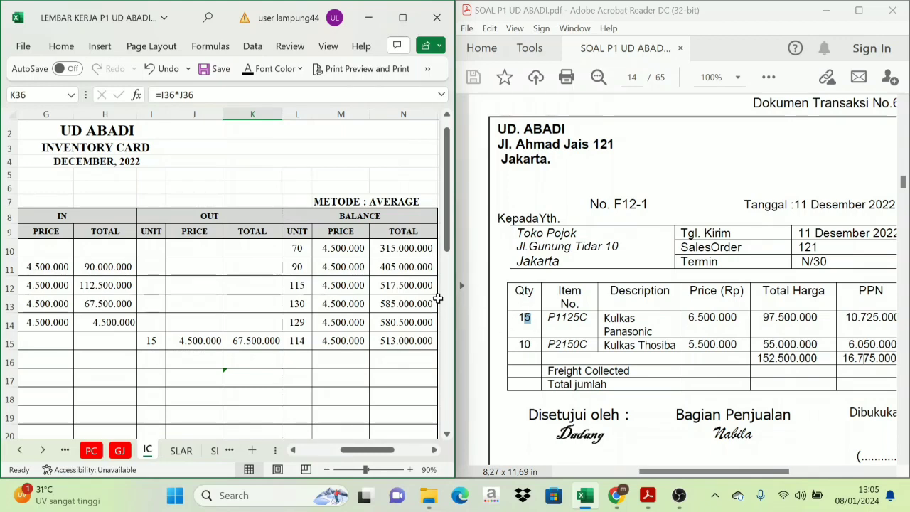
Step: Go to Dokumen Transaksi No.7 on page 15 of the PDF and examine invoice F12-2's number, seller and date
scroll(694, 371, up, 1)
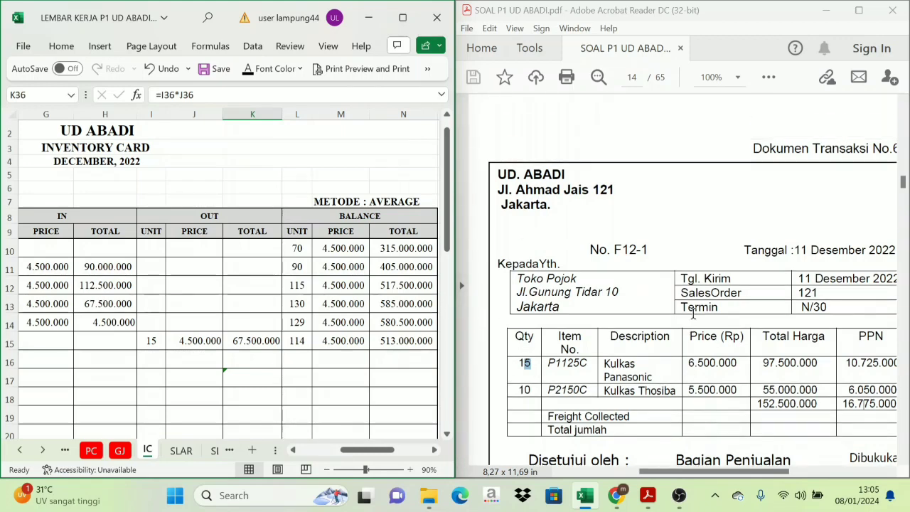
drag(747, 465, 769, 477)
scroll(743, 363, down, 12)
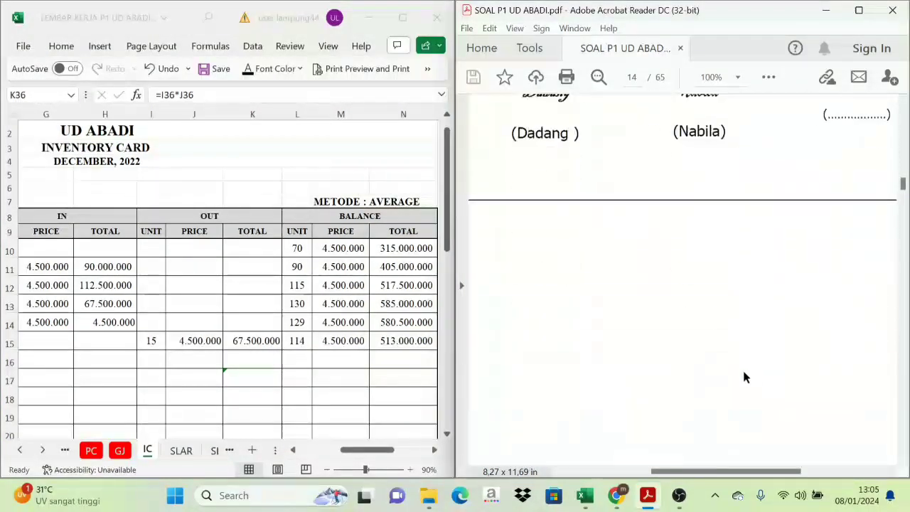
scroll(746, 382, down, 7)
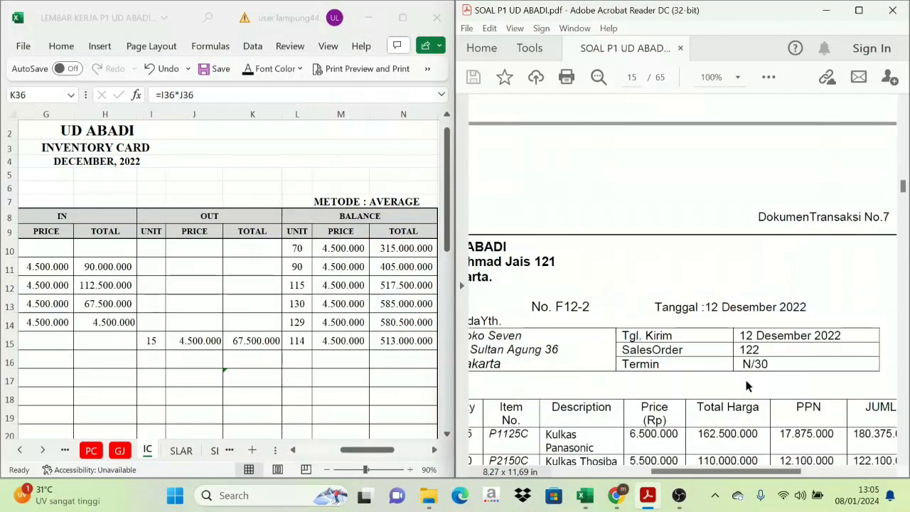
drag(755, 462, 740, 481)
scroll(688, 376, down, 2)
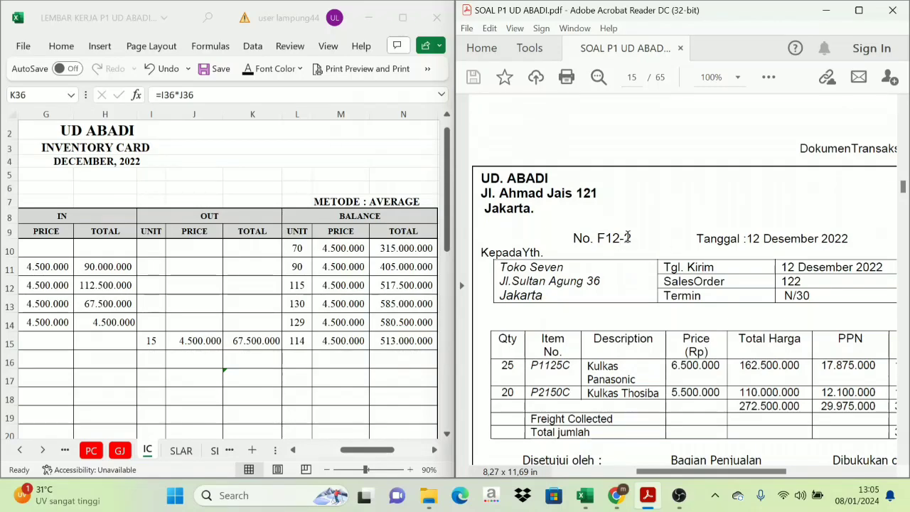
scroll(631, 247, up, 10)
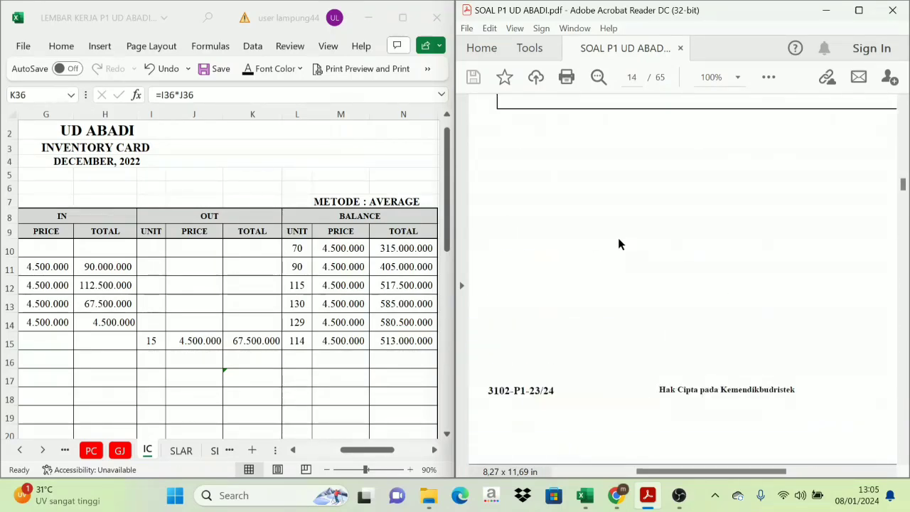
scroll(610, 247, up, 3)
scroll(616, 270, down, 10)
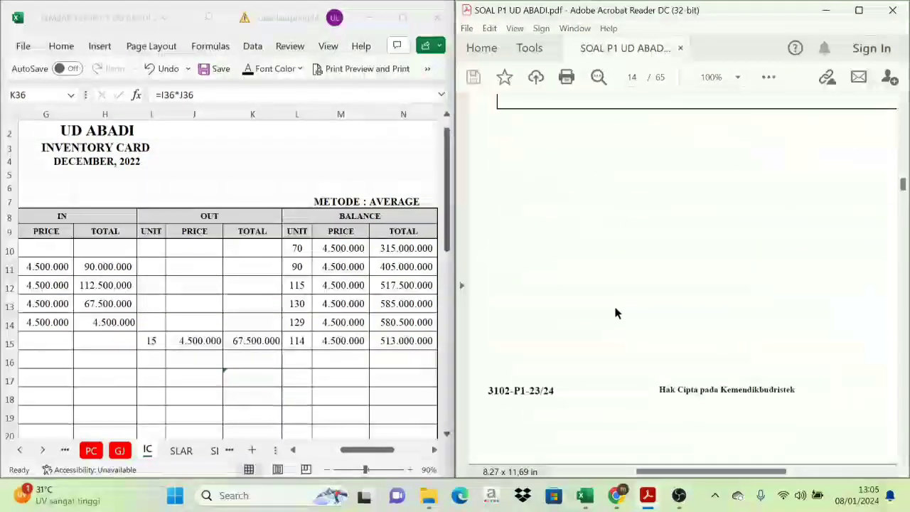
scroll(645, 328, down, 3)
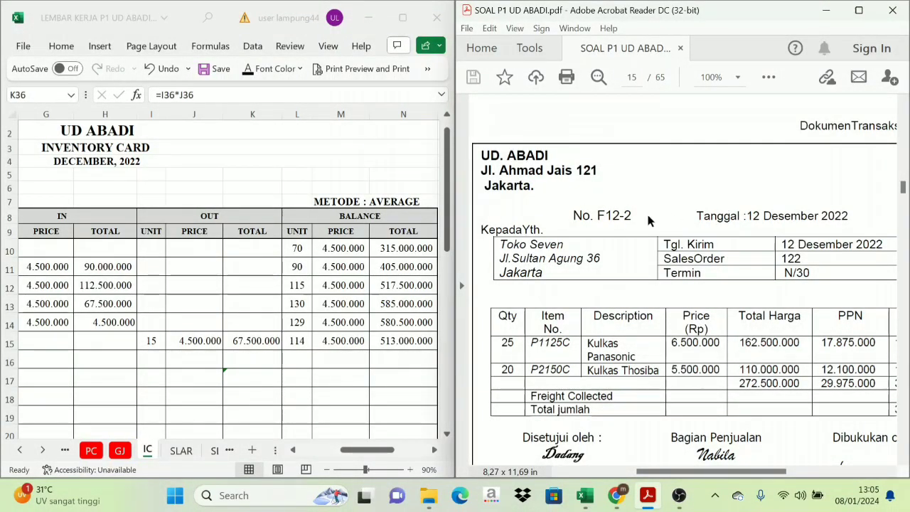
drag(574, 215, 636, 217)
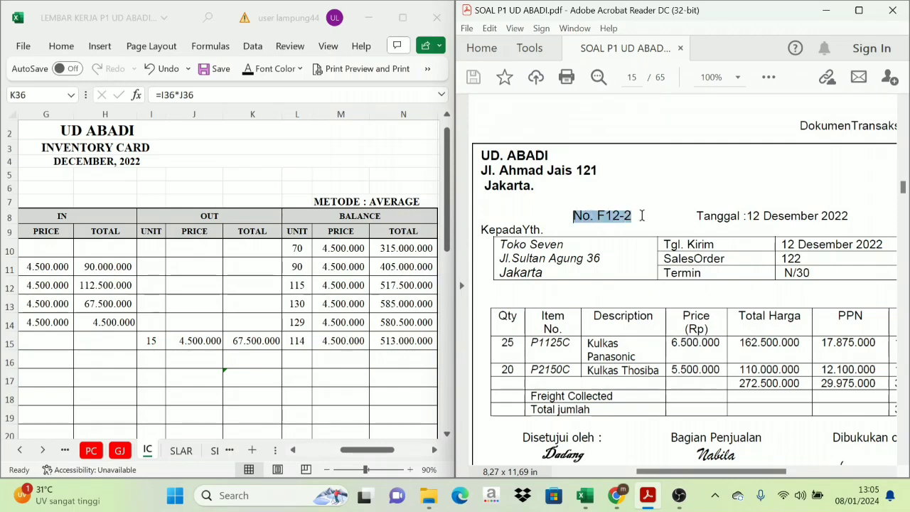
click(693, 217)
drag(493, 155, 563, 188)
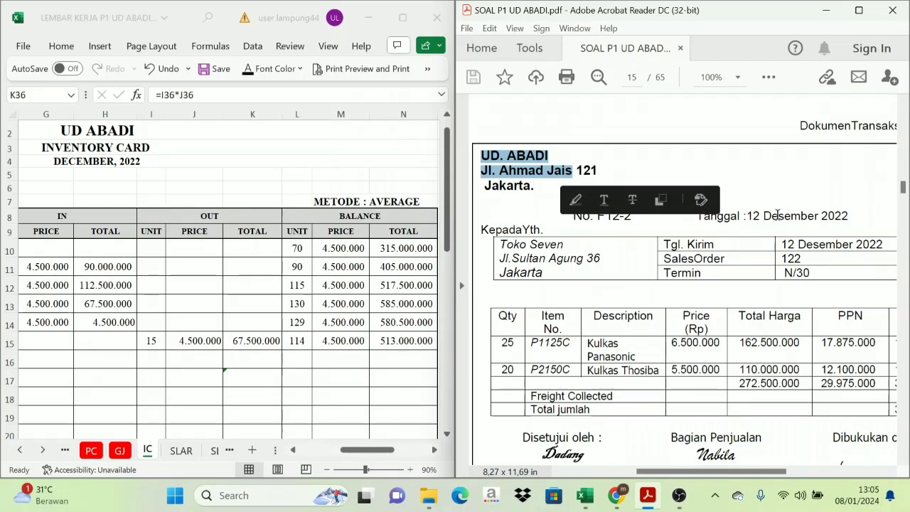
click(745, 223)
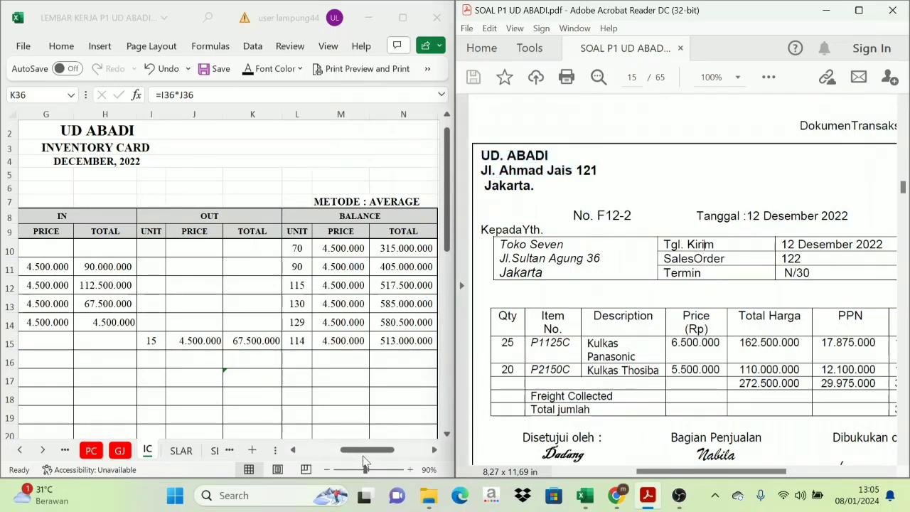
Step: In the SJ sheet, reveal date 12, invoice number F12-2 and description Toko Seven in C10:E10, using black font
click(24, 452)
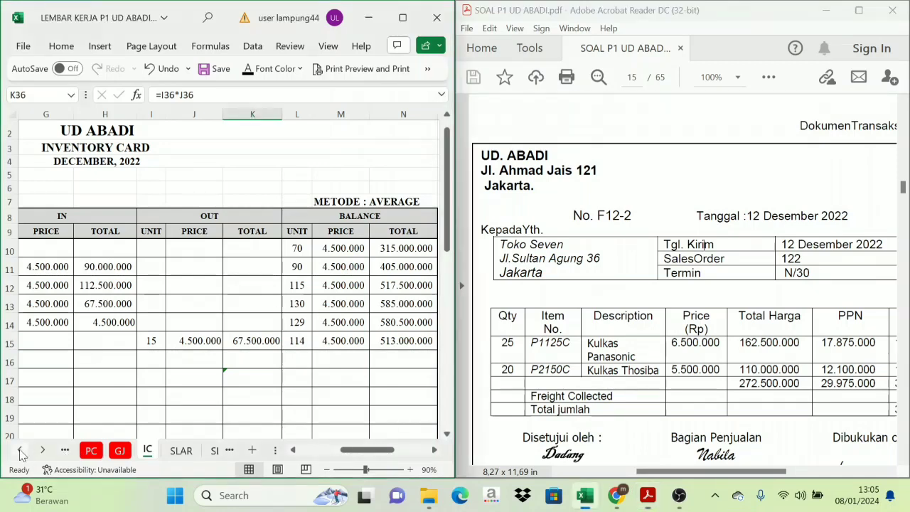
click(157, 450)
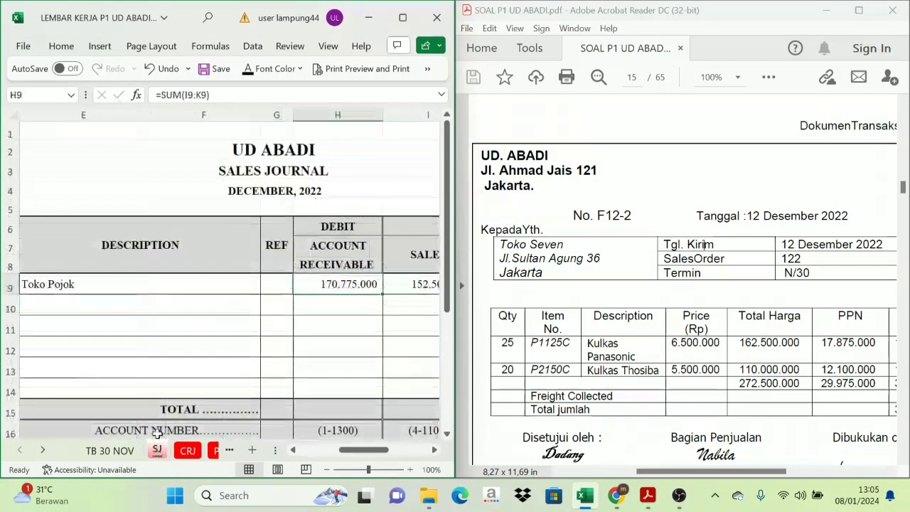
drag(350, 452, 316, 455)
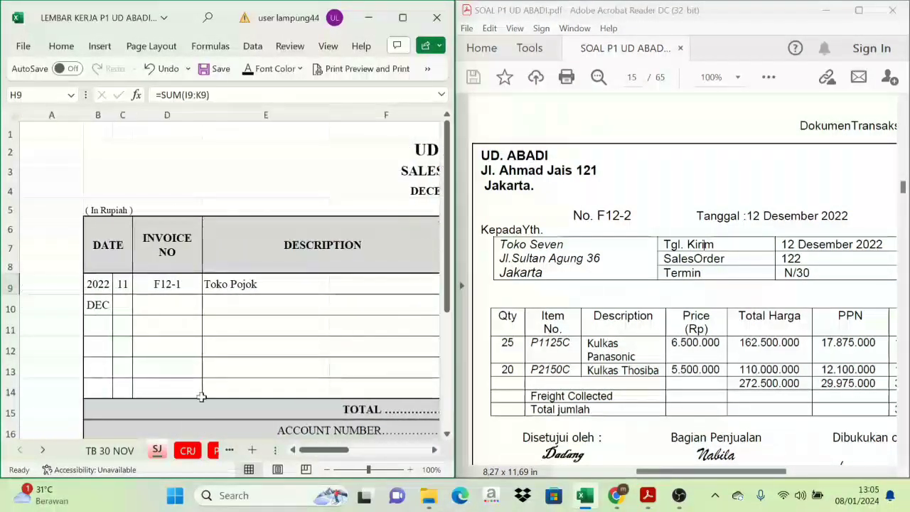
drag(123, 305, 210, 303)
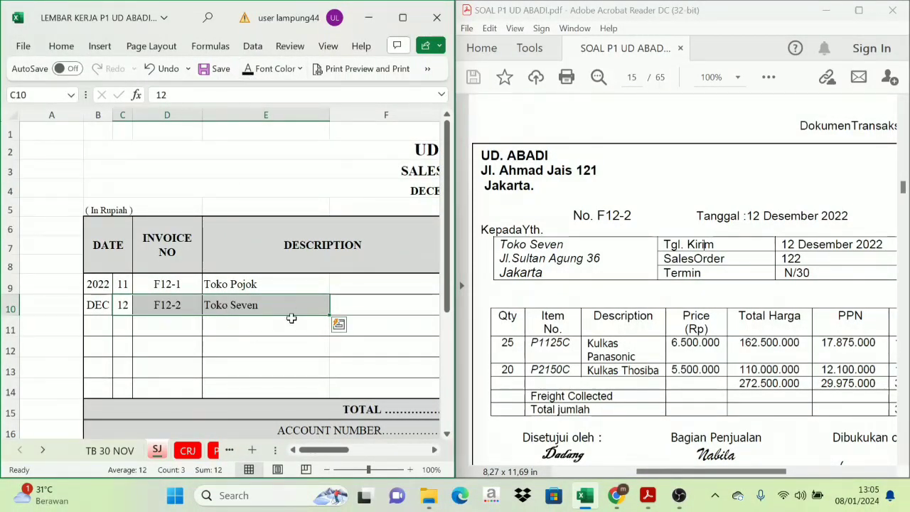
click(259, 305)
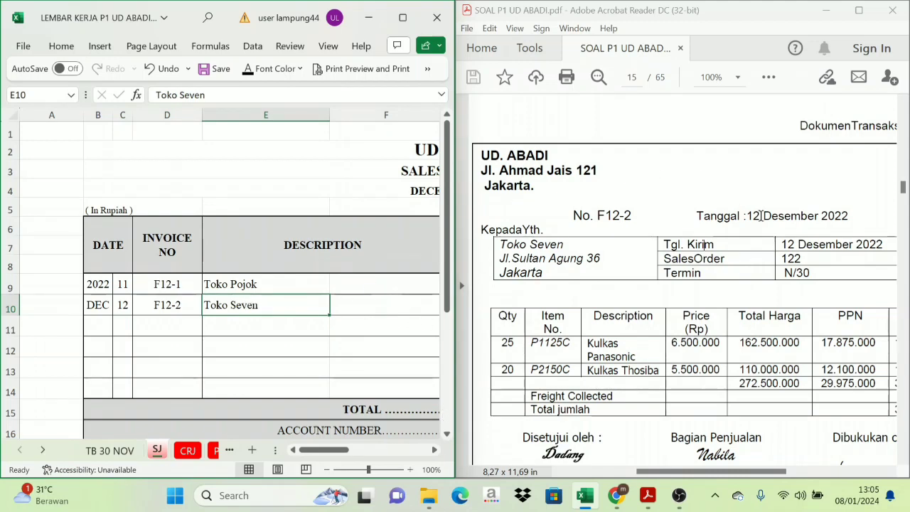
Step: In the SJ sheet's Toko Seven row, reveal Sales 272500000 and PPN Outcome 29975000 in I10:J10, using black font
drag(340, 450, 412, 455)
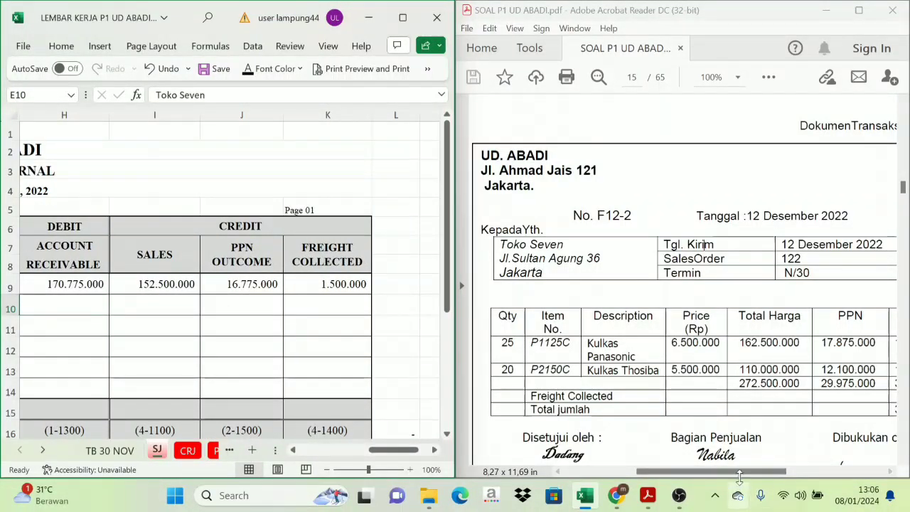
drag(746, 477, 781, 477)
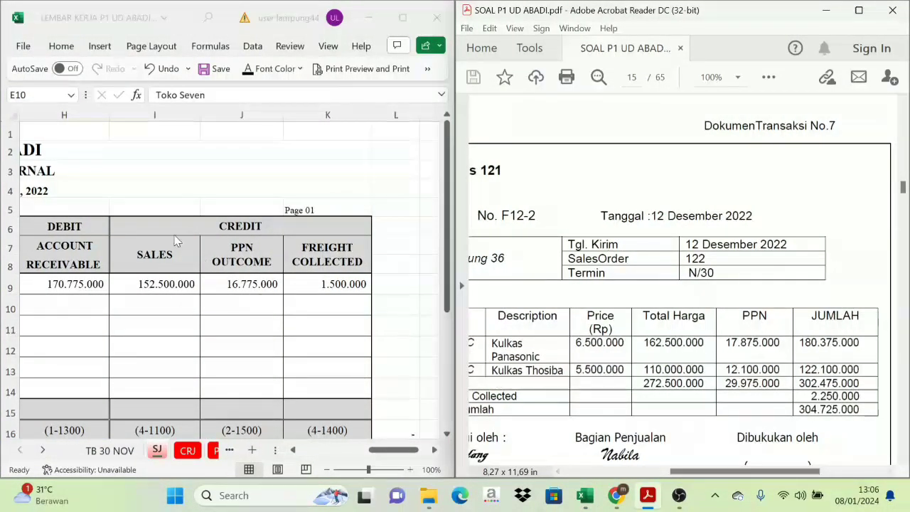
click(158, 304)
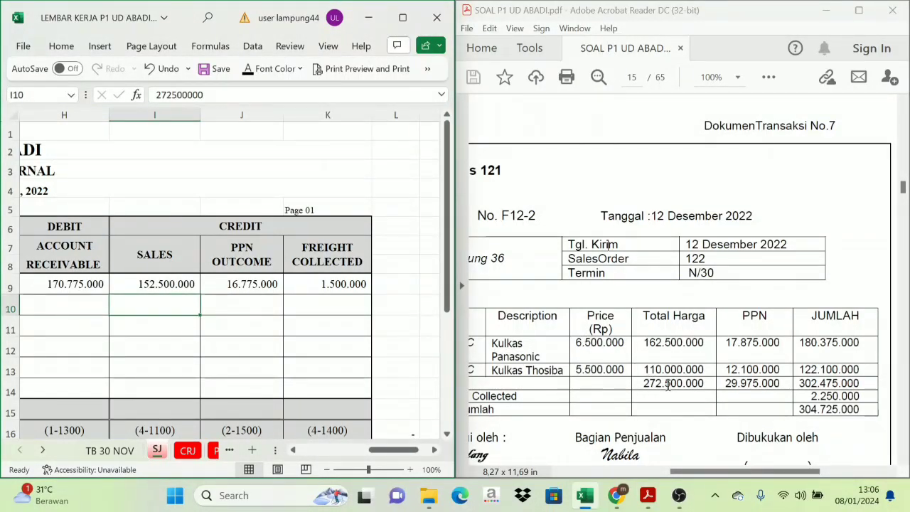
click(248, 70)
click(242, 311)
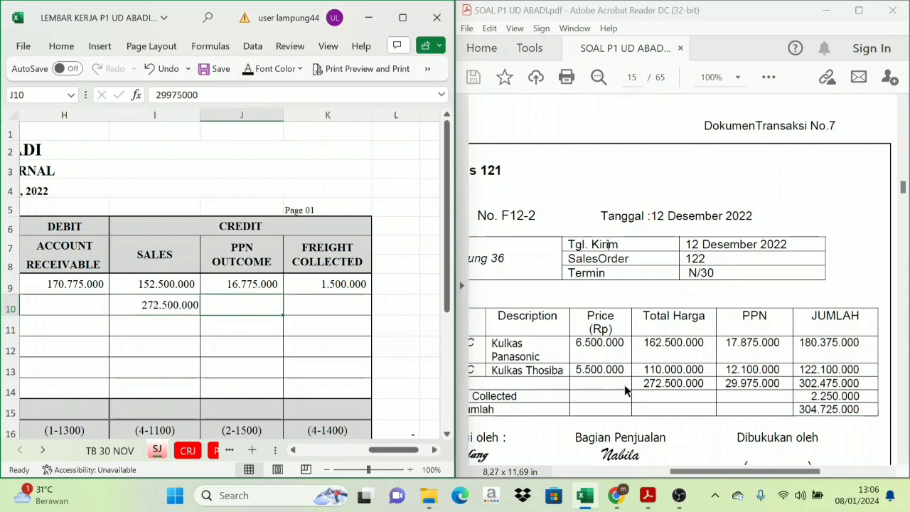
click(248, 69)
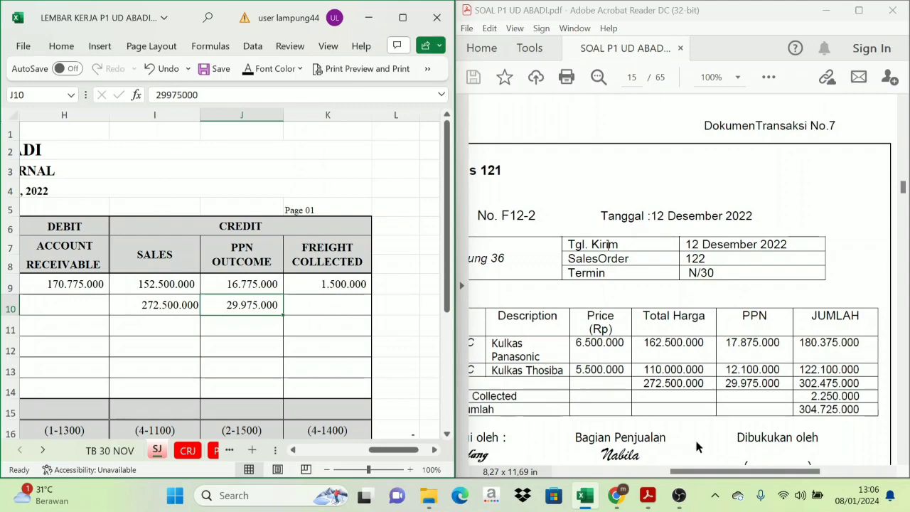
Step: Check the Freight Collected line on invoice F12-2 and reveal 2250000 in K10 of the SJ sheet, using black font
drag(732, 470, 711, 471)
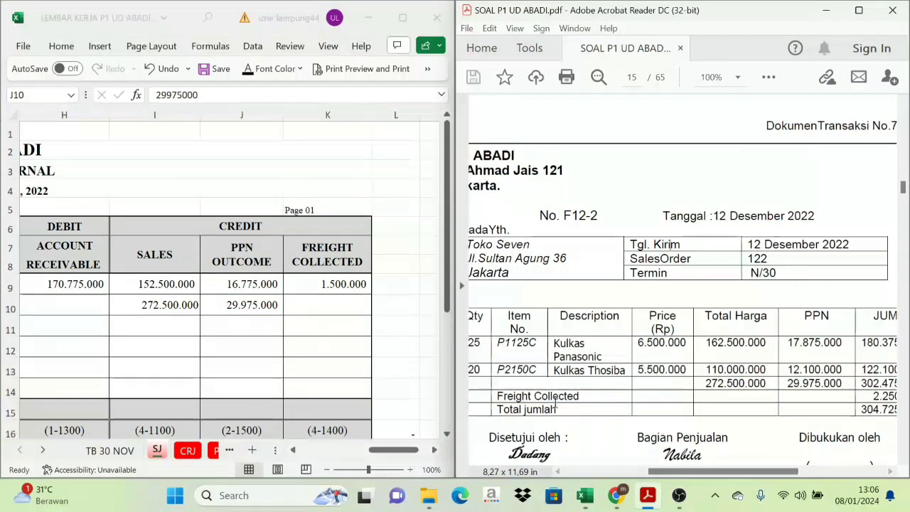
drag(784, 469, 811, 470)
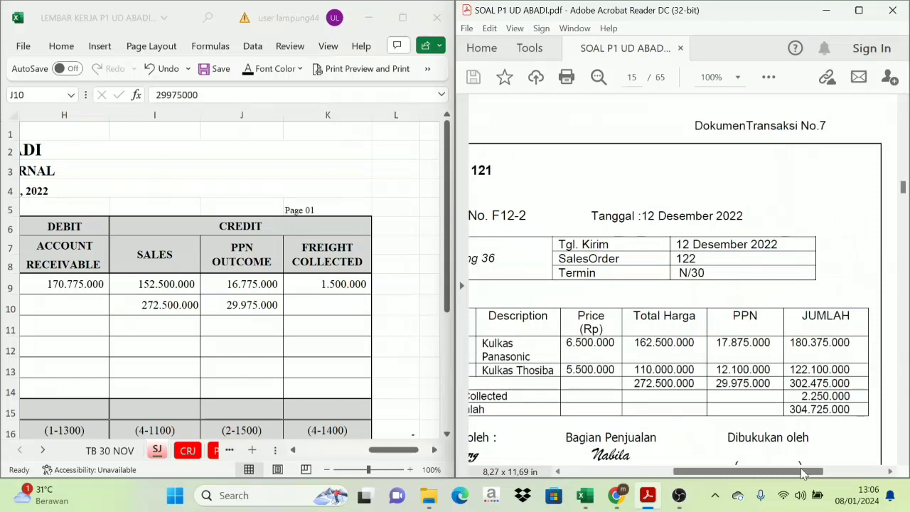
click(319, 306)
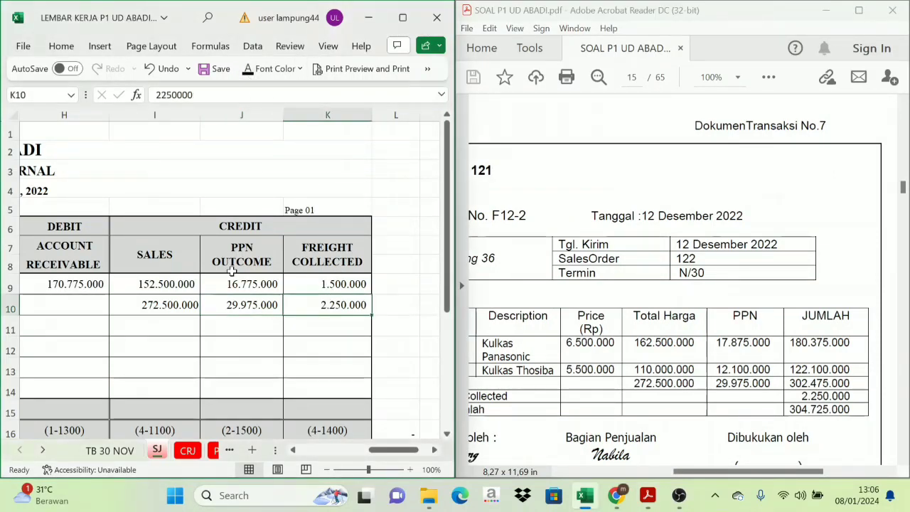
Step: Review the credit amounts in I10:K10 and reveal their sum, =SUM(I10:K10), as the Account Receivable debit in H10, using black font
click(177, 306)
click(249, 306)
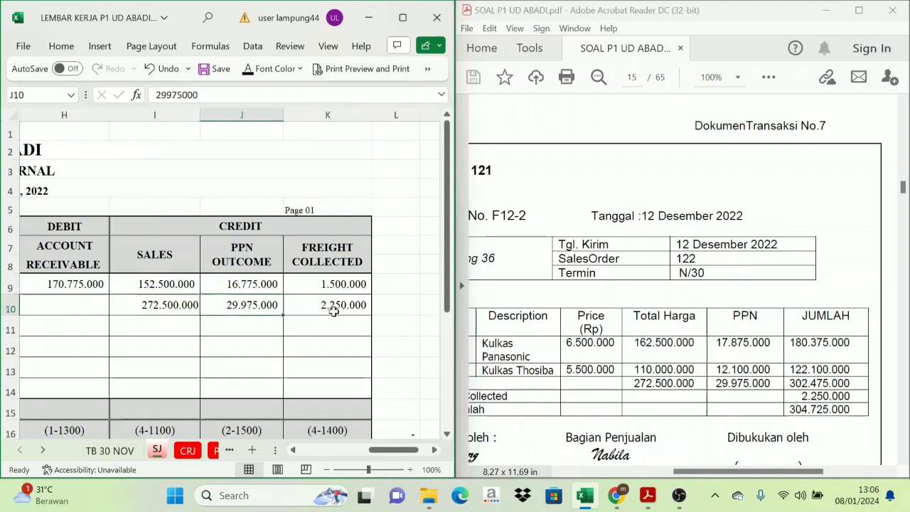
click(327, 306)
drag(391, 449, 373, 453)
click(214, 304)
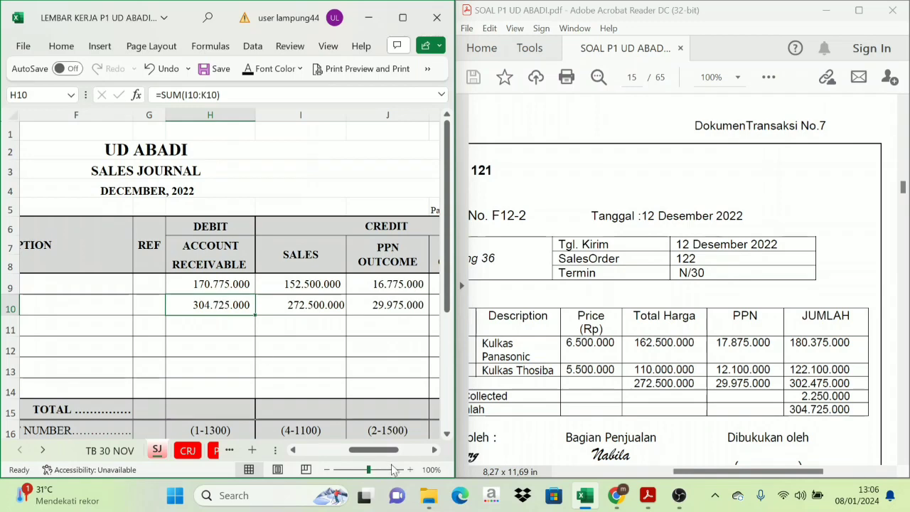
Step: In Toko Seven's ledger on the SLAR sheet, reveal date 12 and description Sales Journal in C23:D23, using black font
drag(382, 450, 354, 431)
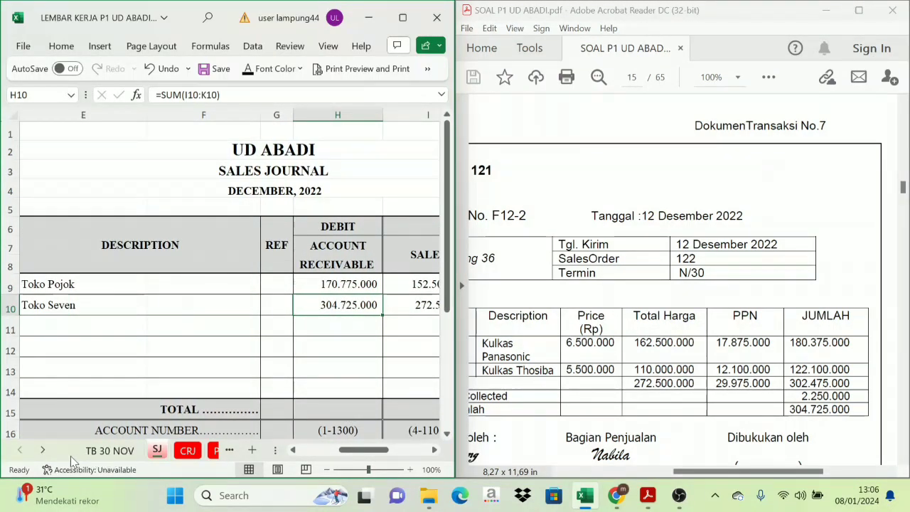
click(42, 450)
click(43, 449)
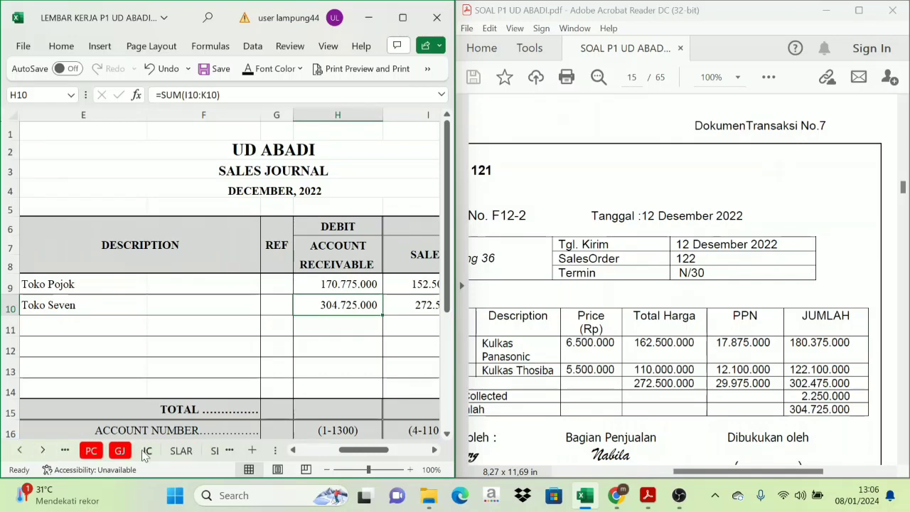
click(182, 449)
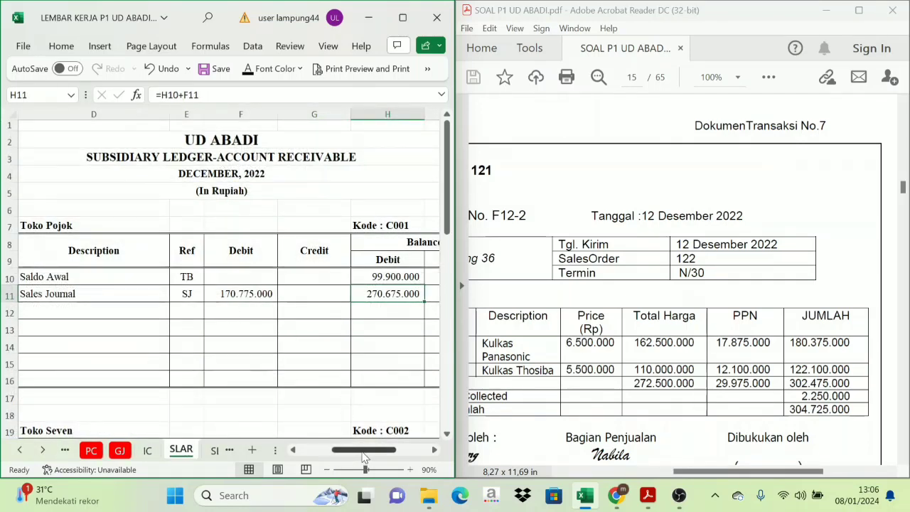
drag(365, 457, 344, 457)
scroll(151, 323, down, 2)
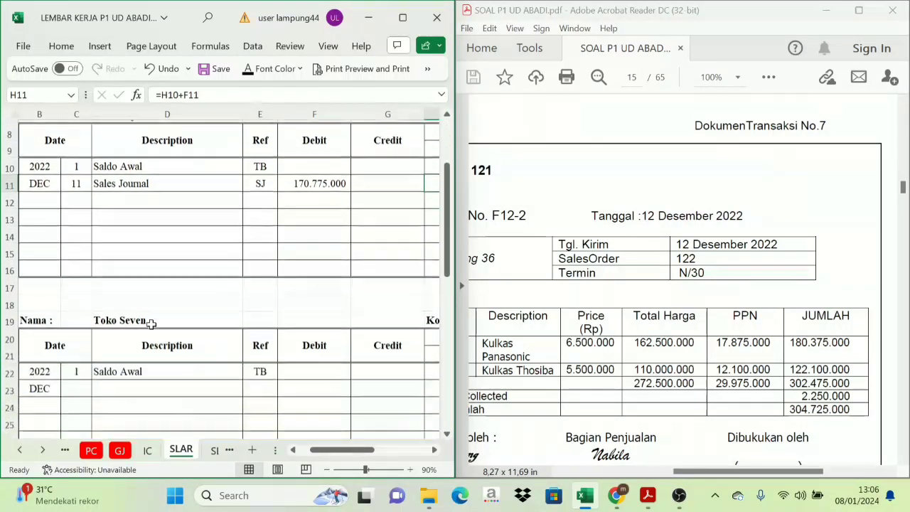
scroll(142, 322, down, 2)
click(75, 299)
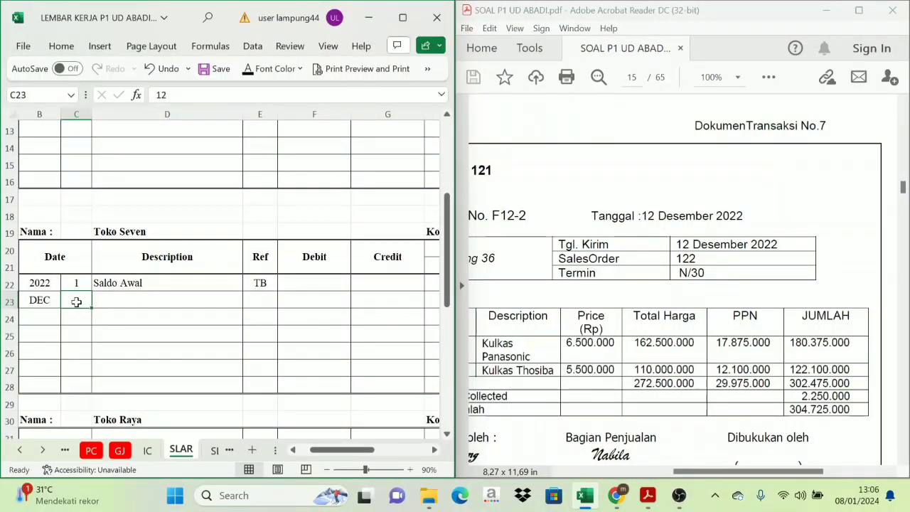
drag(91, 308, 135, 284)
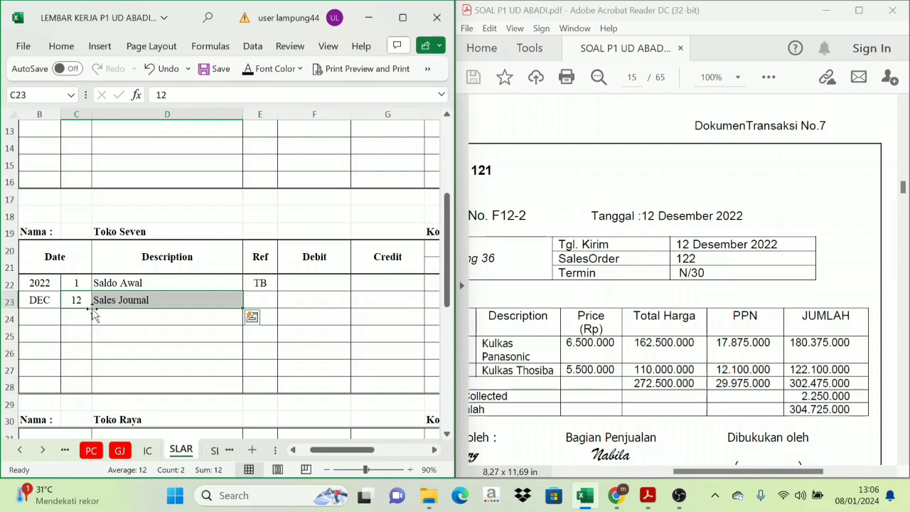
click(151, 419)
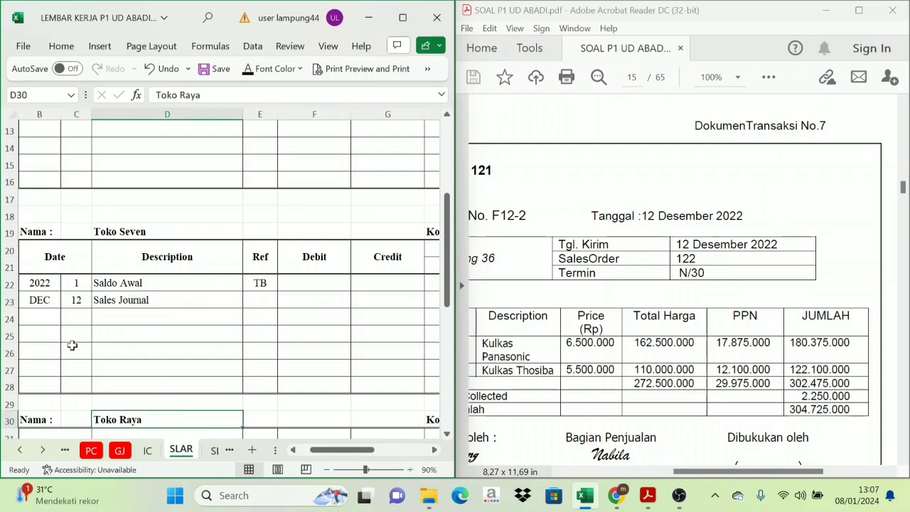
Step: Show reference SJ in E23 for Toko Seven's Sales Journal entry
click(250, 305)
text(SJ)
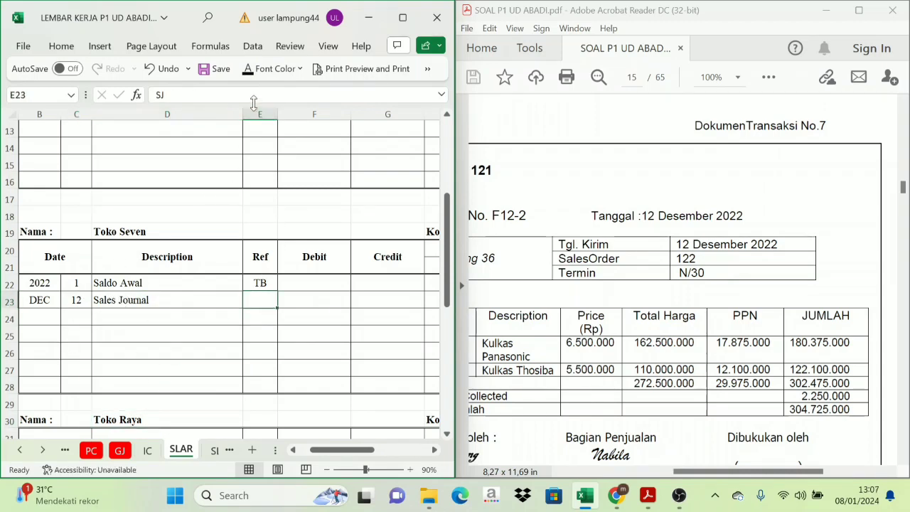
key(ctrl+Return)
Step: Examine Toko Seven's Account Receivable debit in H10 of the SJ sheet as the source of the ledger debit in F23
click(314, 303)
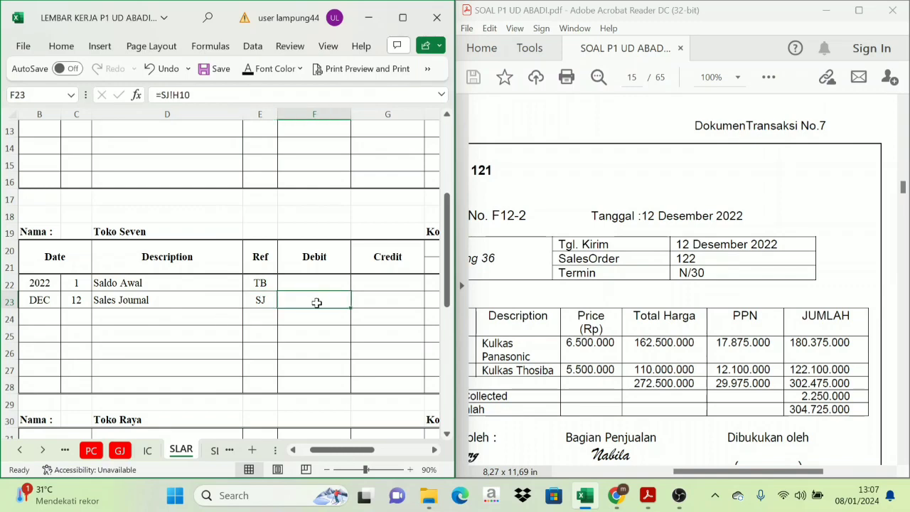
click(20, 449)
click(20, 449)
click(20, 449)
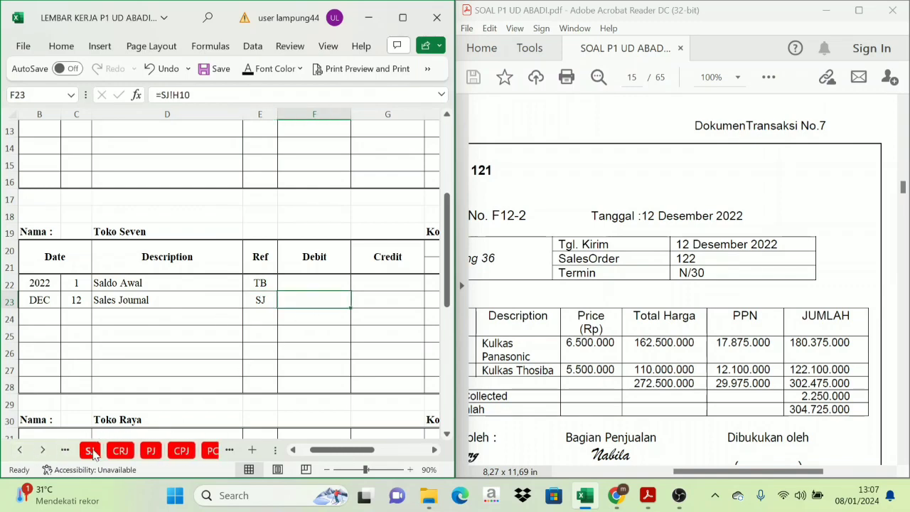
click(90, 449)
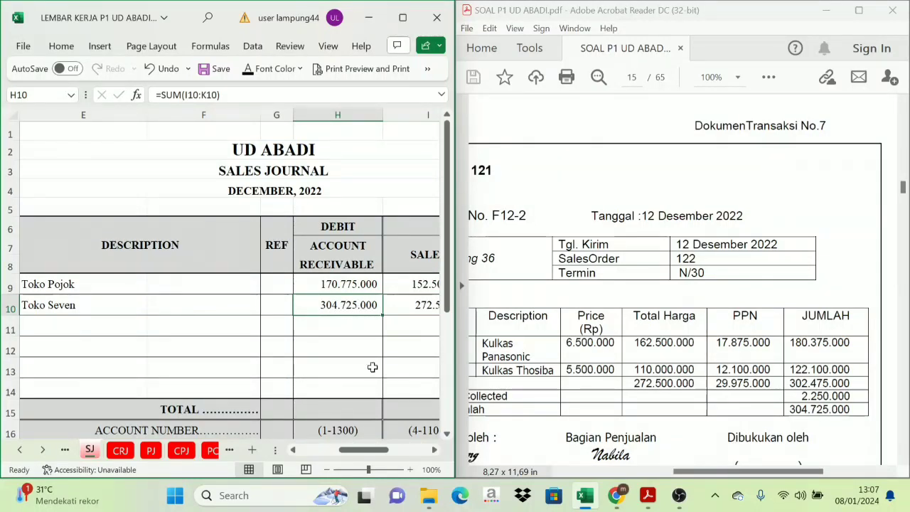
click(343, 230)
click(337, 308)
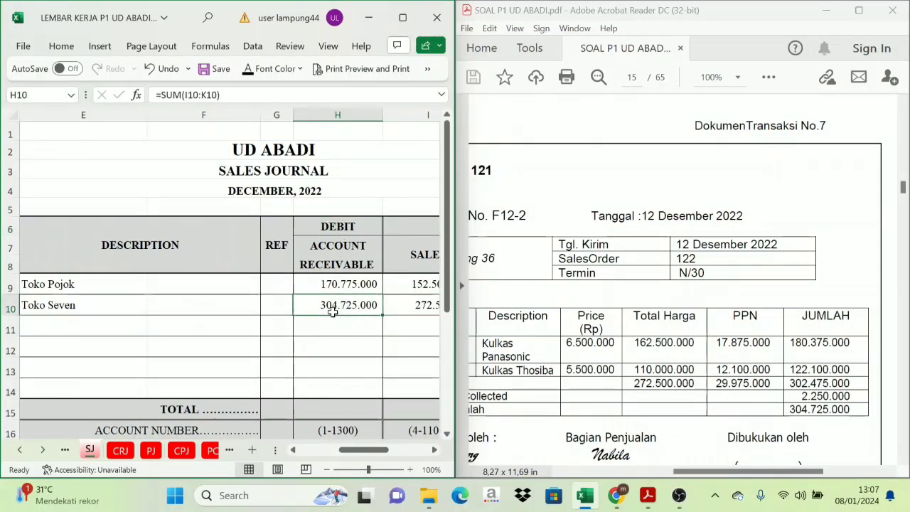
scroll(153, 449, down, 5)
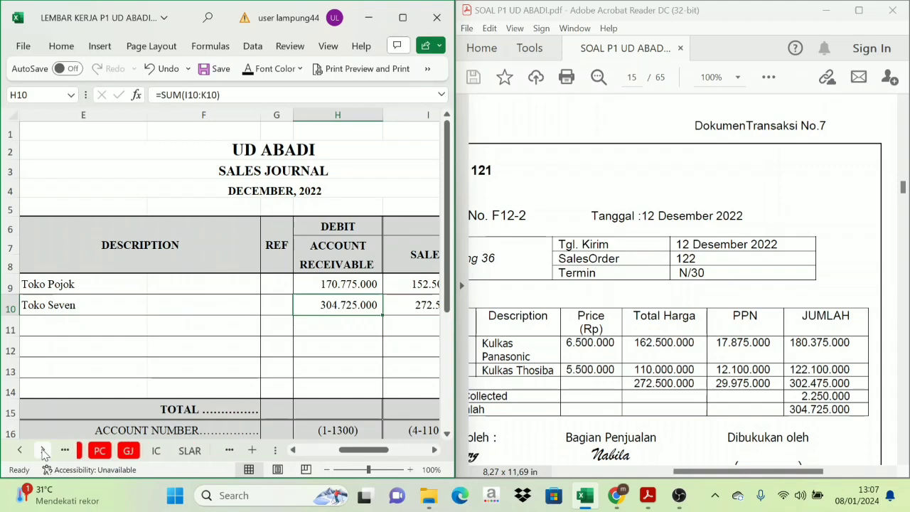
Step: In the SLAR sheet, reveal Toko Seven's debit =SJ!H10 in F23, using black font
click(152, 450)
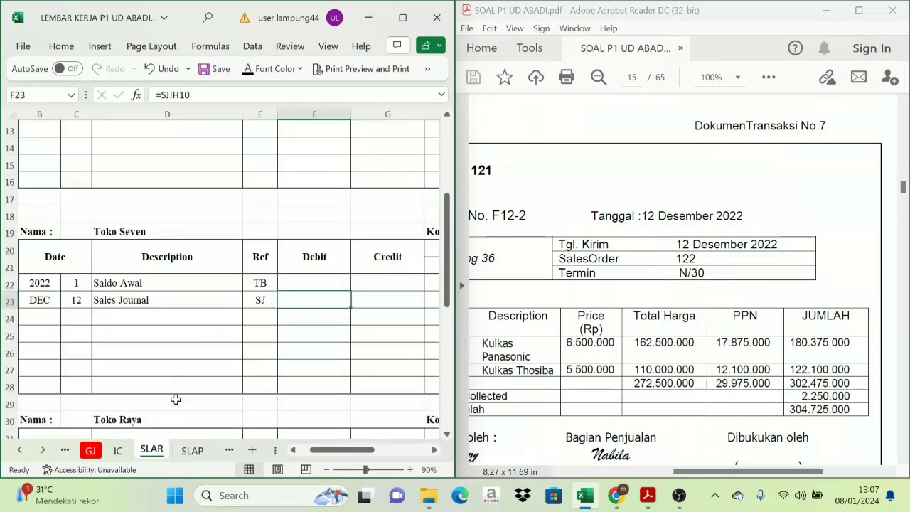
click(434, 450)
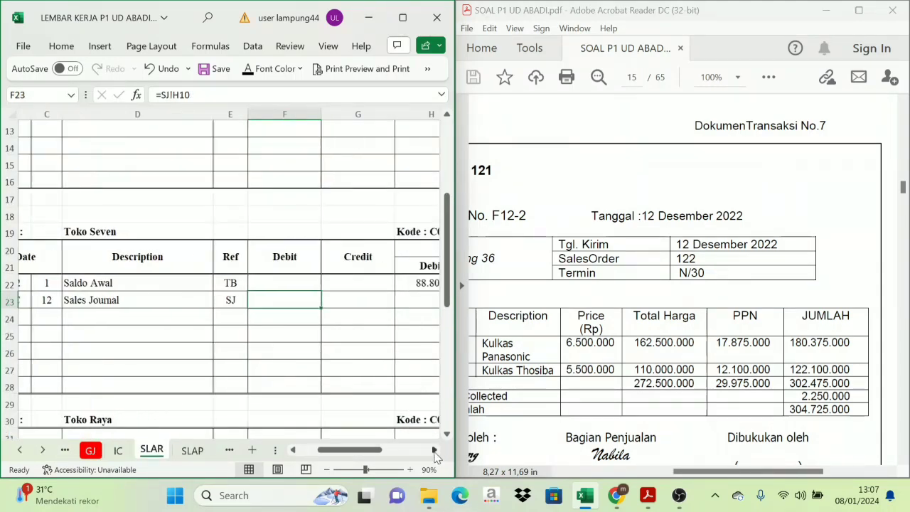
click(434, 449)
click(435, 450)
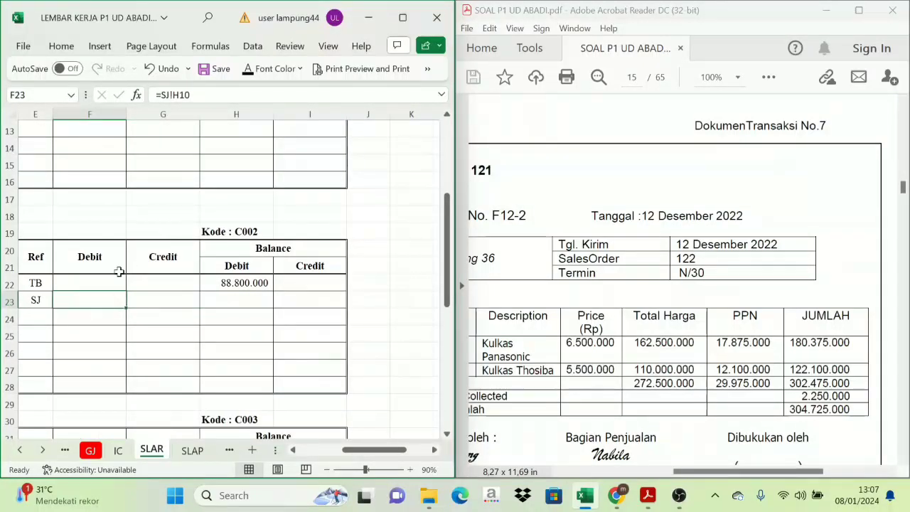
click(248, 71)
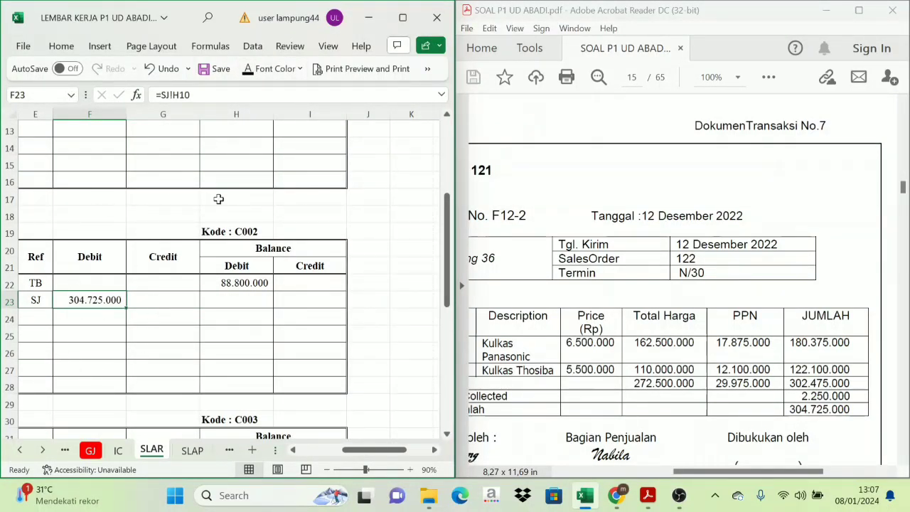
Step: Review the opening balance and new debit, and reveal Toko Seven's debit balance =H22+F23 in H23, using black font
click(274, 248)
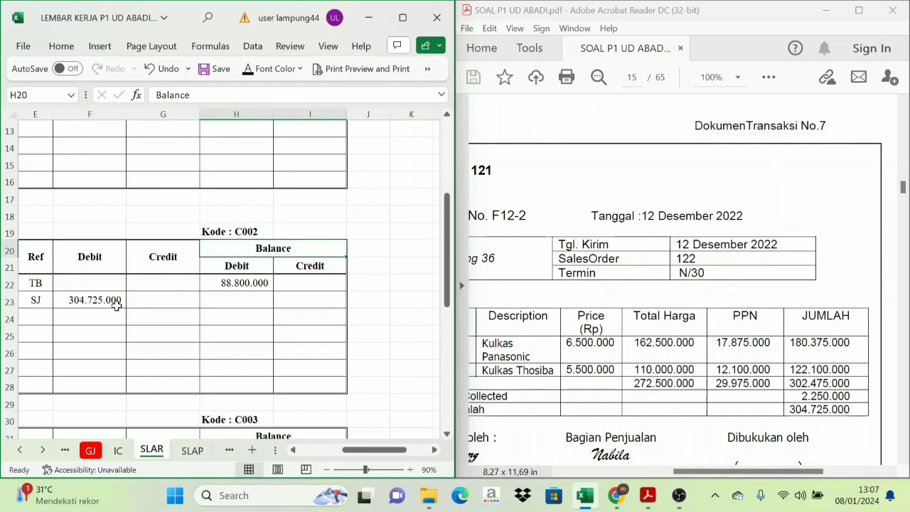
click(92, 310)
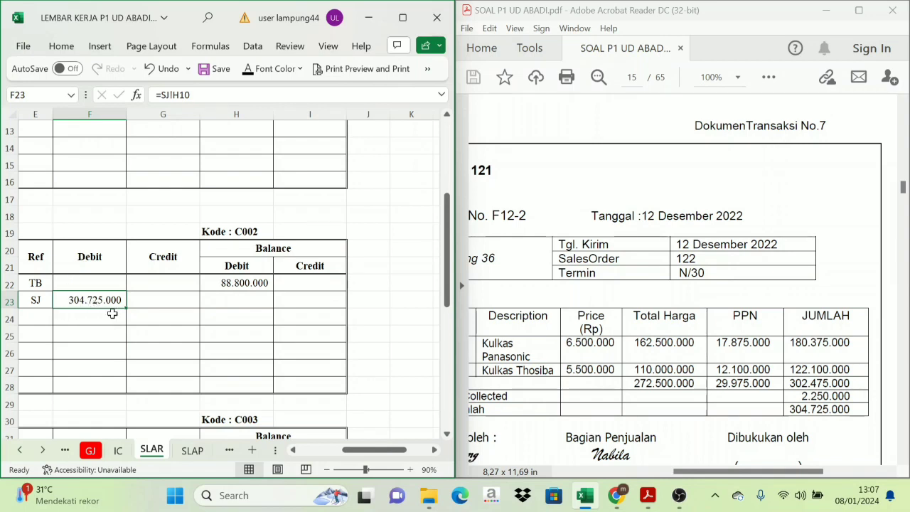
click(236, 283)
click(91, 295)
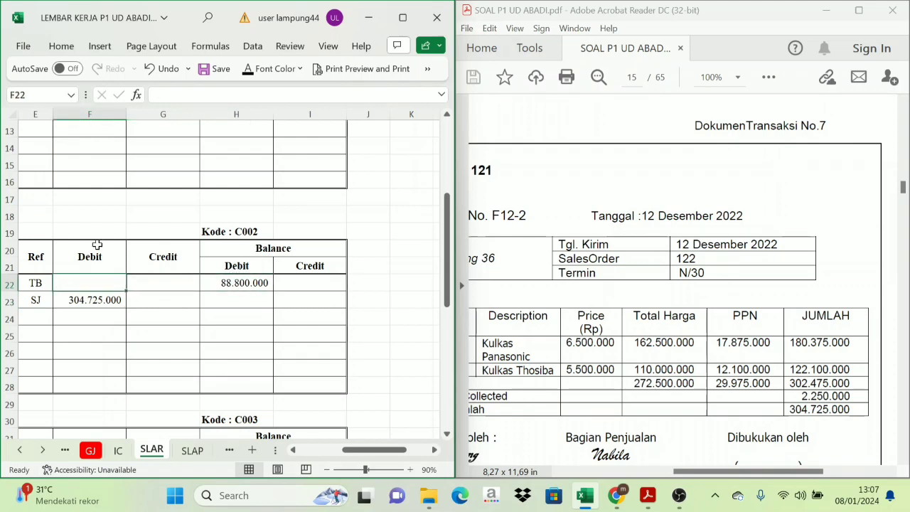
click(218, 299)
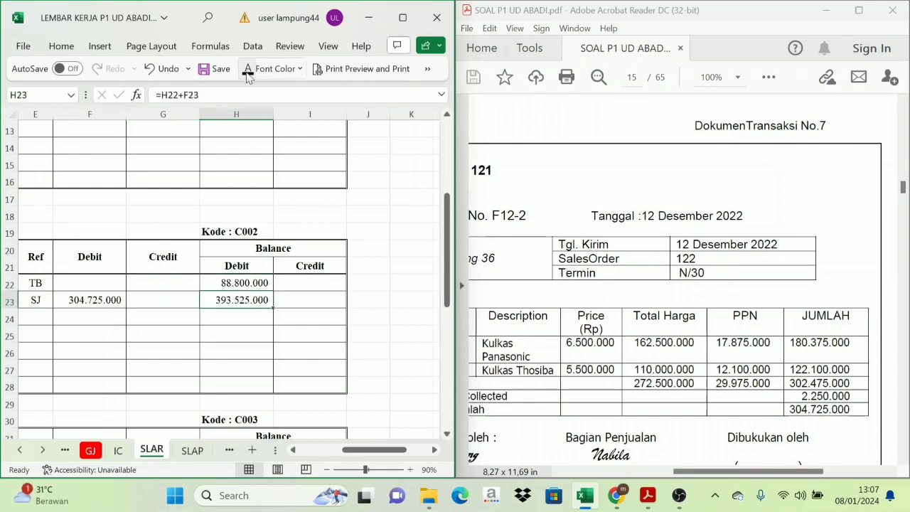
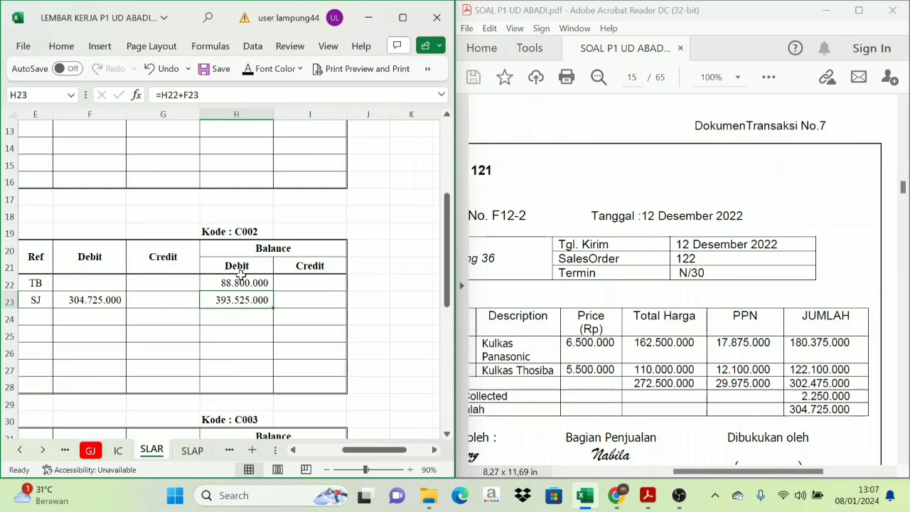
Step: In the IC sheet's Kulkas Panasonic card, reveal date 12, evidence number F12-2 and description Toko Seven in C16:E16, using black font
drag(395, 450, 370, 451)
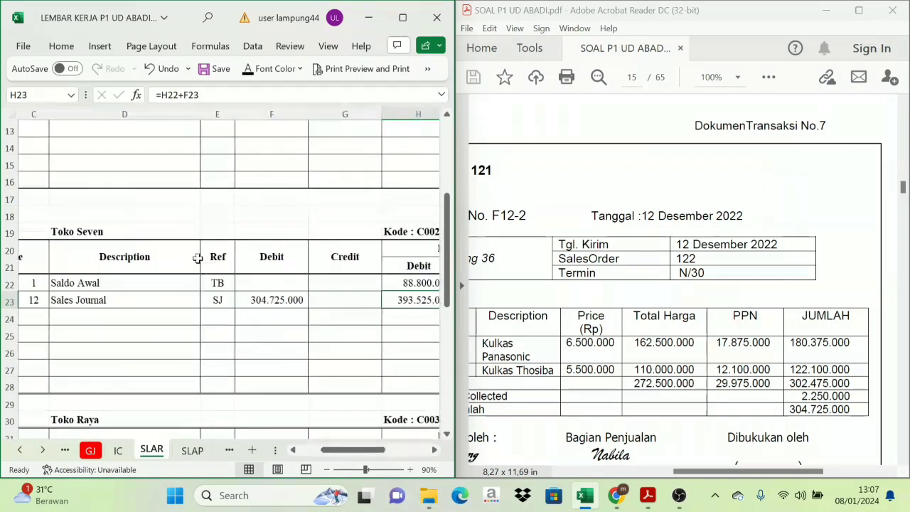
click(127, 448)
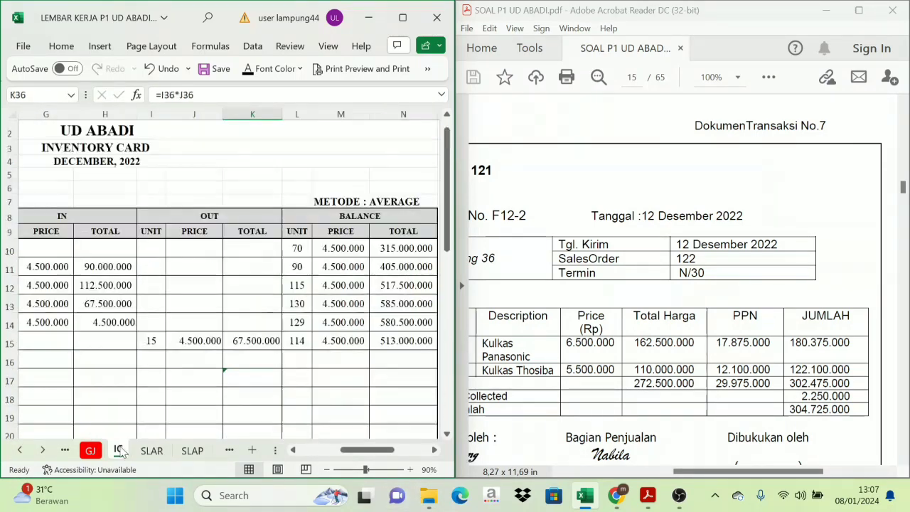
drag(364, 451, 327, 453)
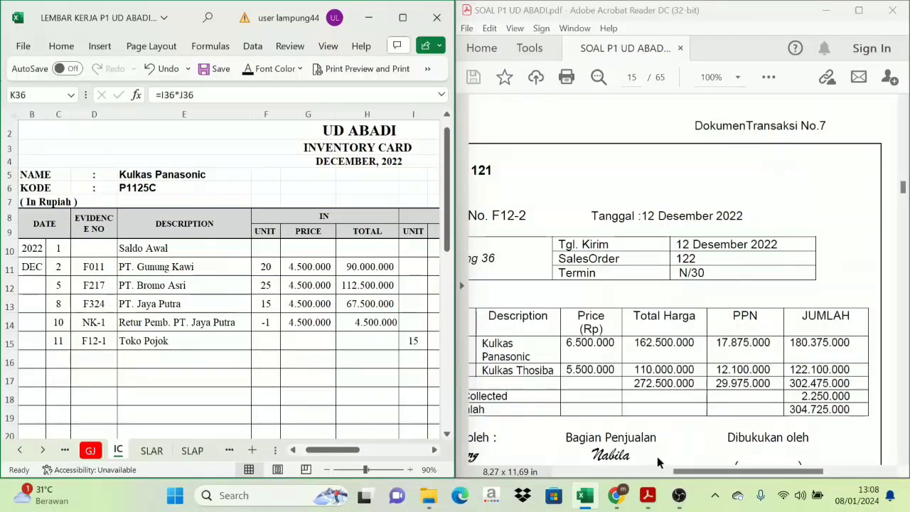
drag(702, 472, 647, 482)
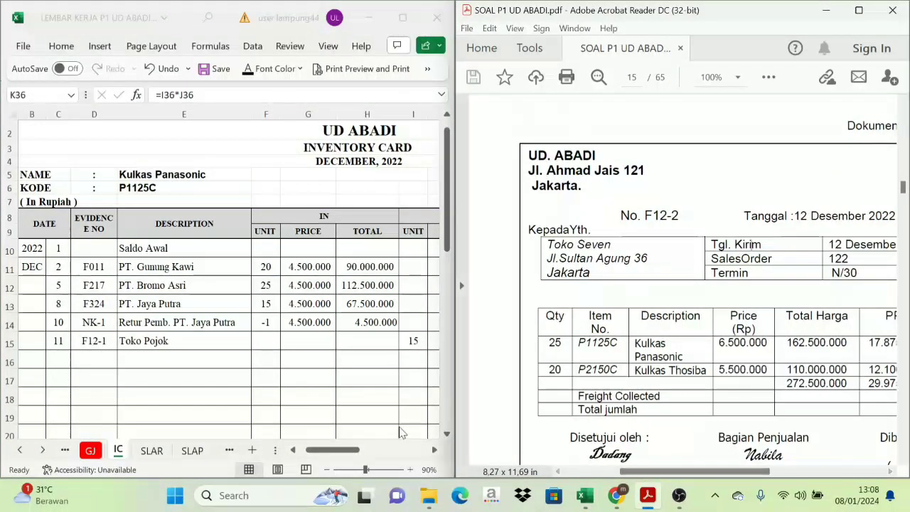
scroll(142, 334, up, 1)
scroll(561, 364, up, 2)
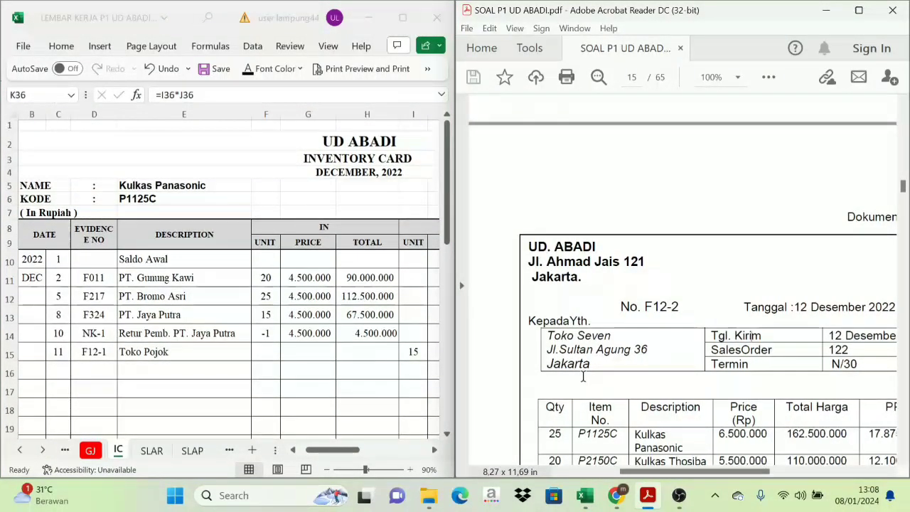
scroll(583, 365, down, 3)
scroll(601, 362, down, 1)
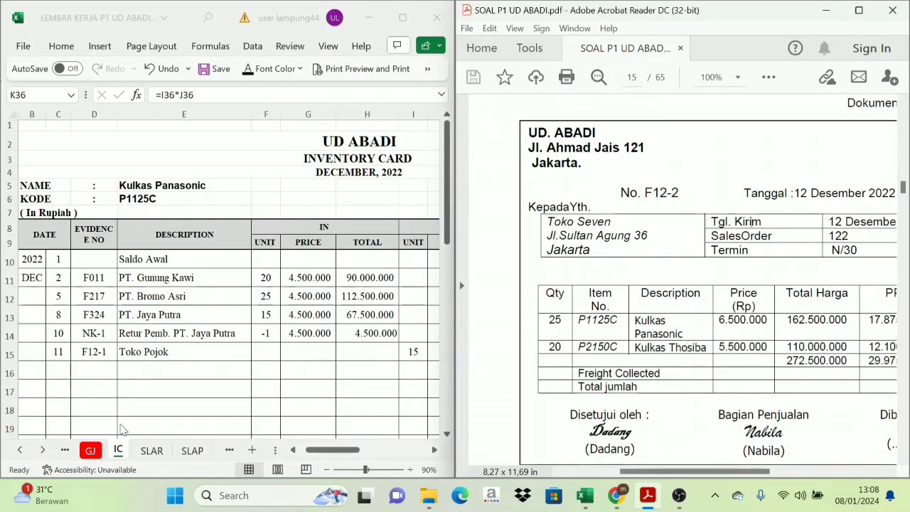
drag(60, 368, 177, 370)
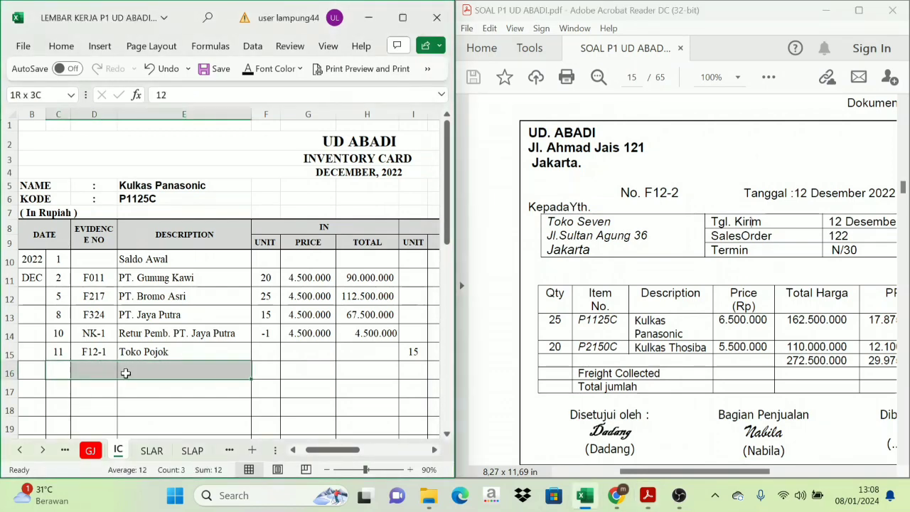
text(12	F12-2	Toko Seven)
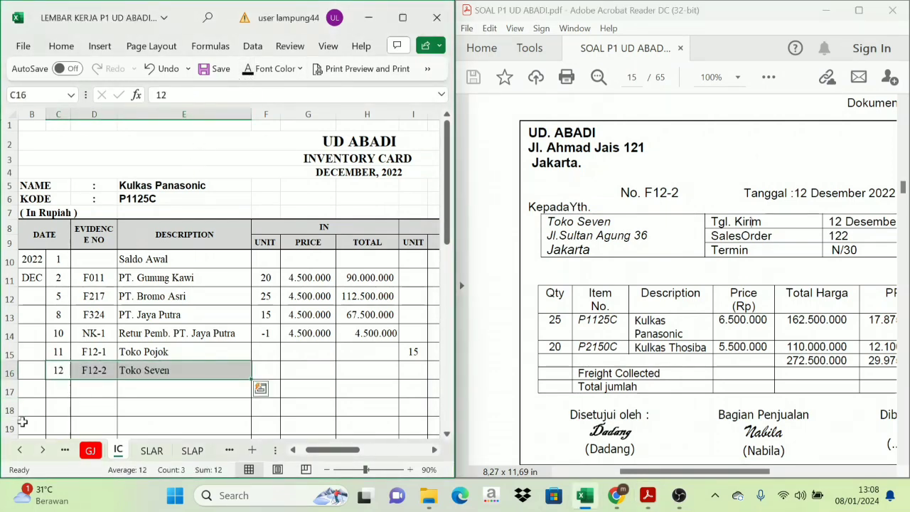
click(162, 370)
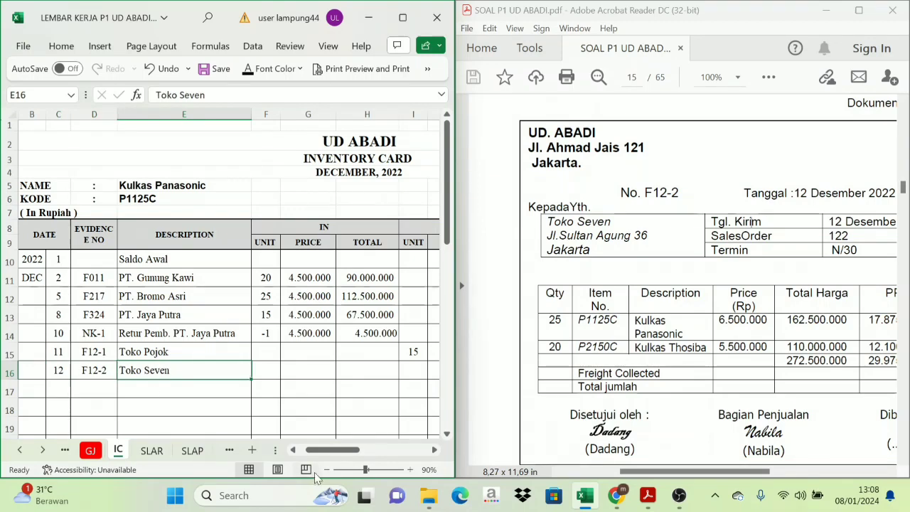
Step: Reveal Toko Seven's Kulkas Panasonic OUT entry in row 16: unit 25, price 4500000 and total =I16*J16, using black font
drag(340, 450, 373, 455)
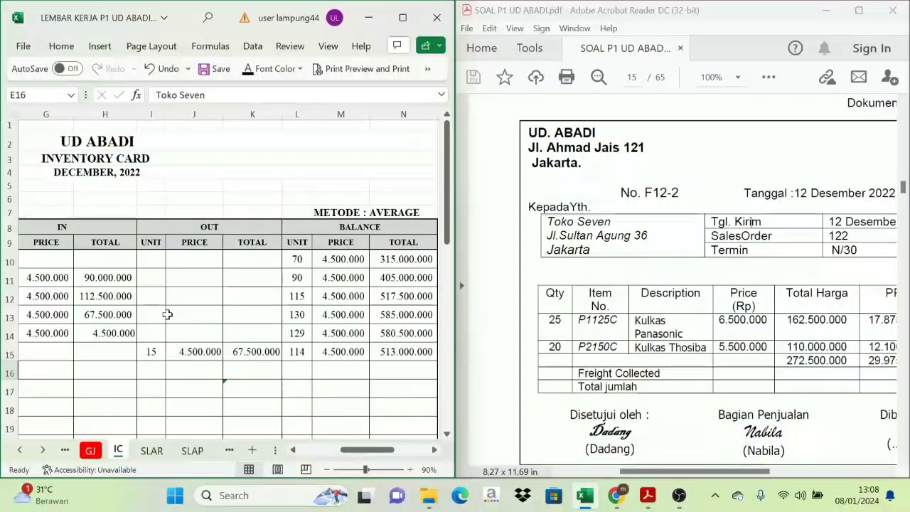
click(145, 371)
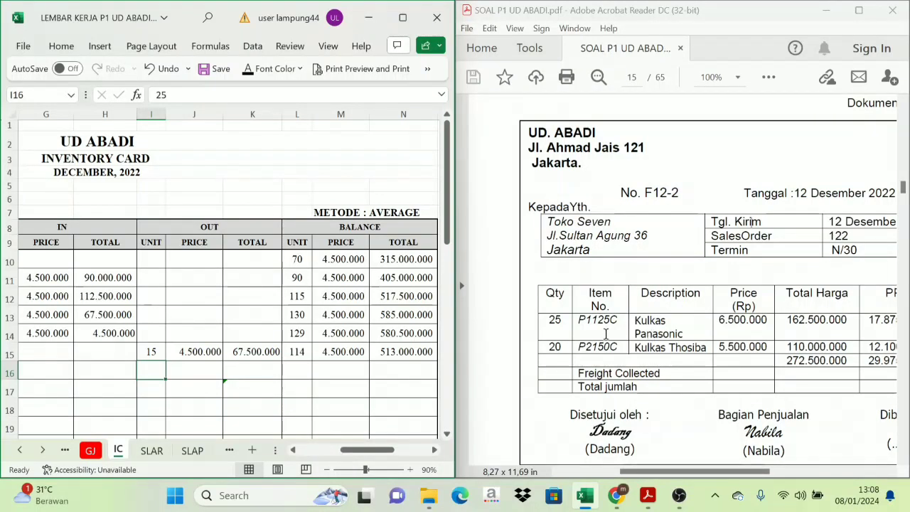
click(249, 68)
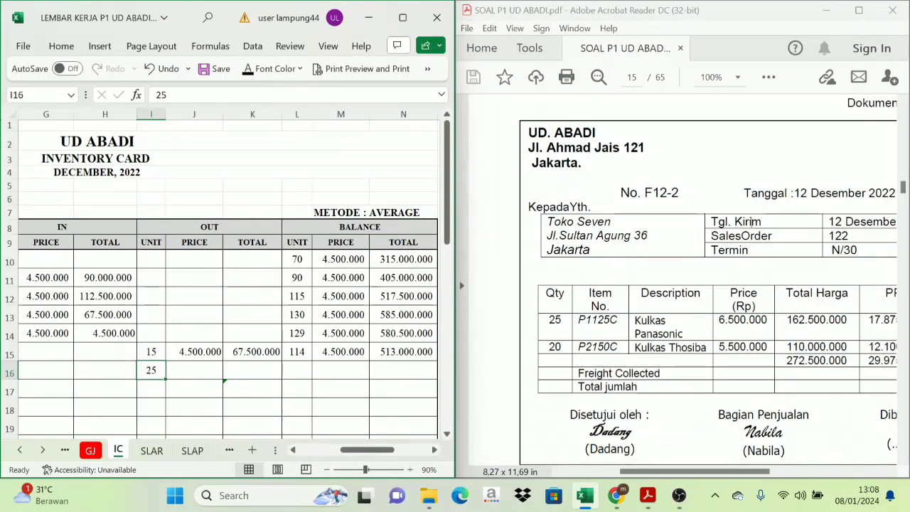
click(197, 381)
key(Up)
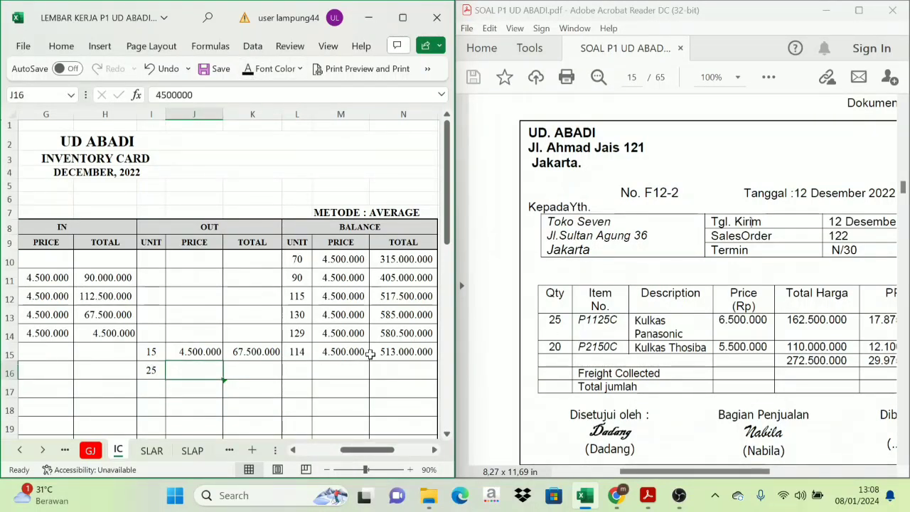
click(249, 68)
click(264, 368)
click(248, 69)
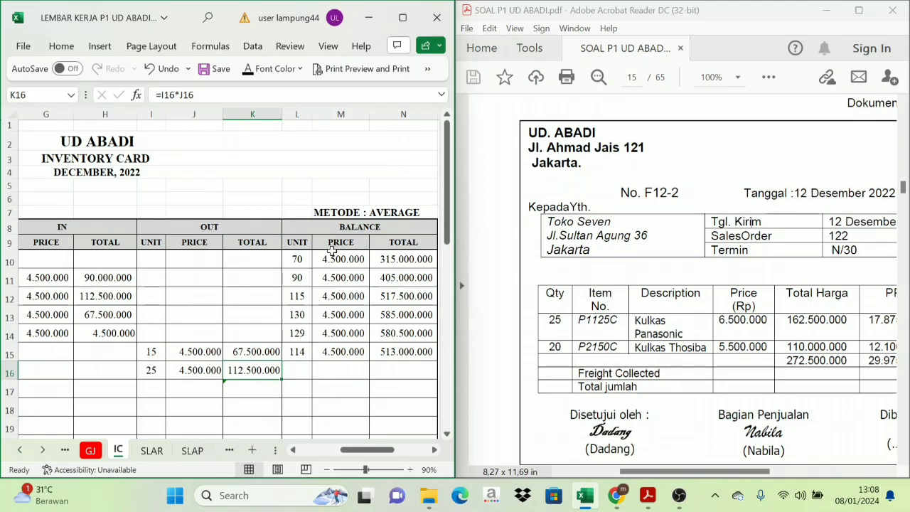
Step: Reveal the Kulkas Panasonic balance in row 16: unit =L15-I16, price 4500000 and total =L16*M16, using black font
click(296, 368)
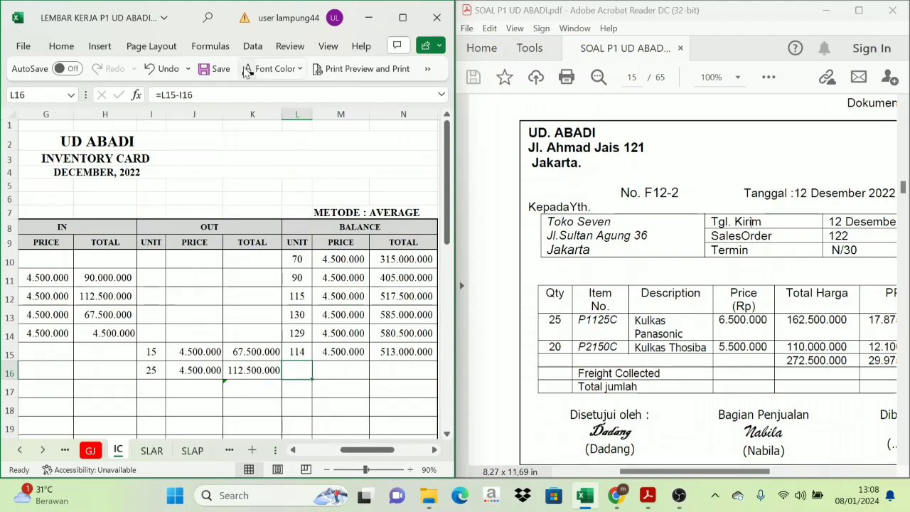
click(342, 372)
click(248, 68)
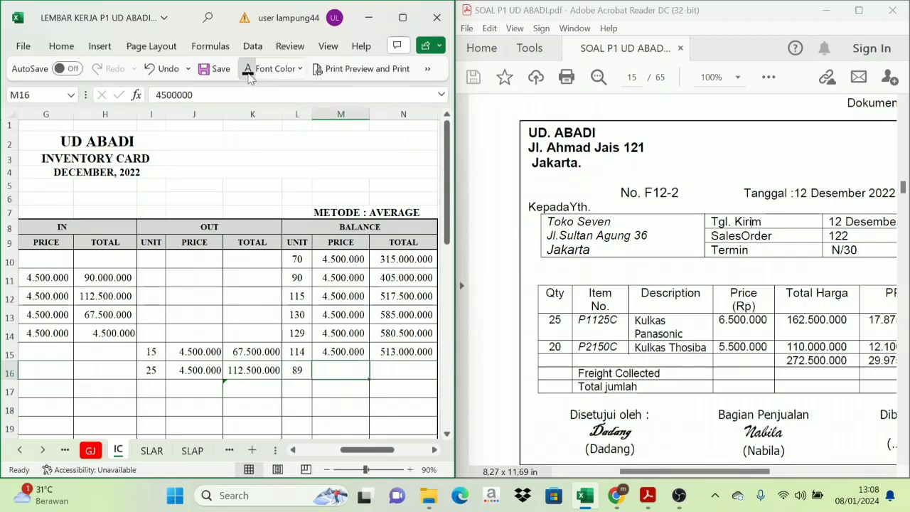
click(397, 363)
key(ctrl+d)
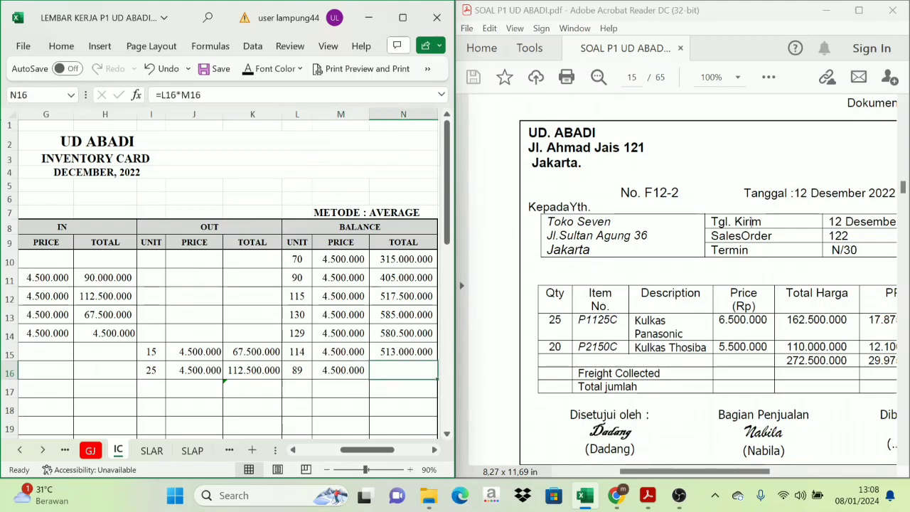
click(249, 68)
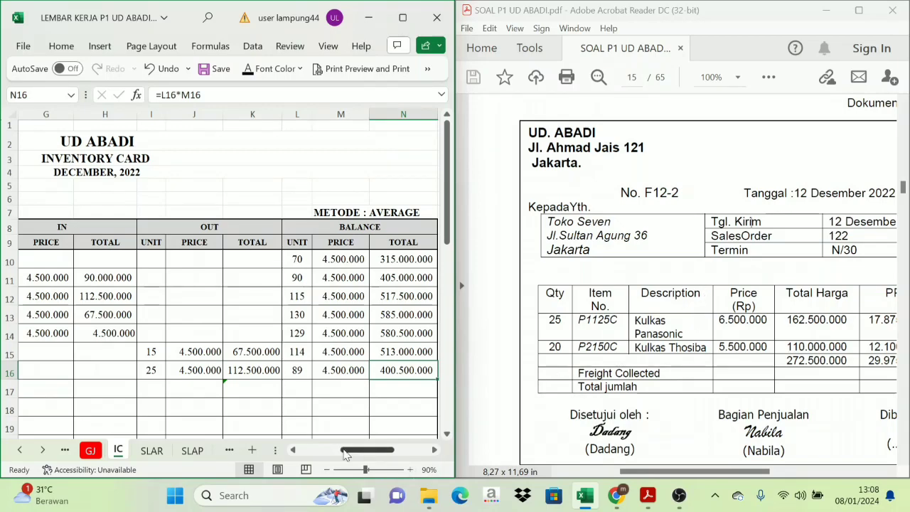
Step: In the Kulkas Toshiba card, show date 12, evidence number F12-2 and description Toko Seven in C37:E37
drag(363, 451, 323, 451)
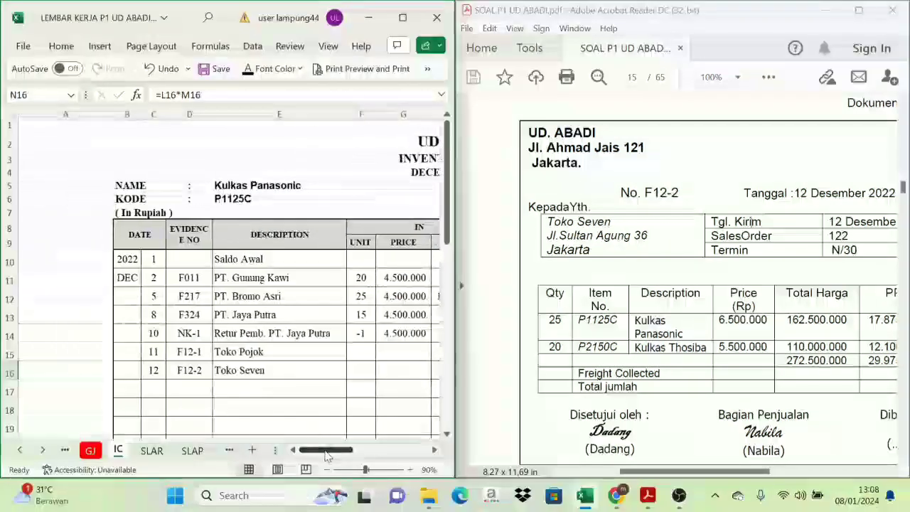
scroll(294, 383, down, 7)
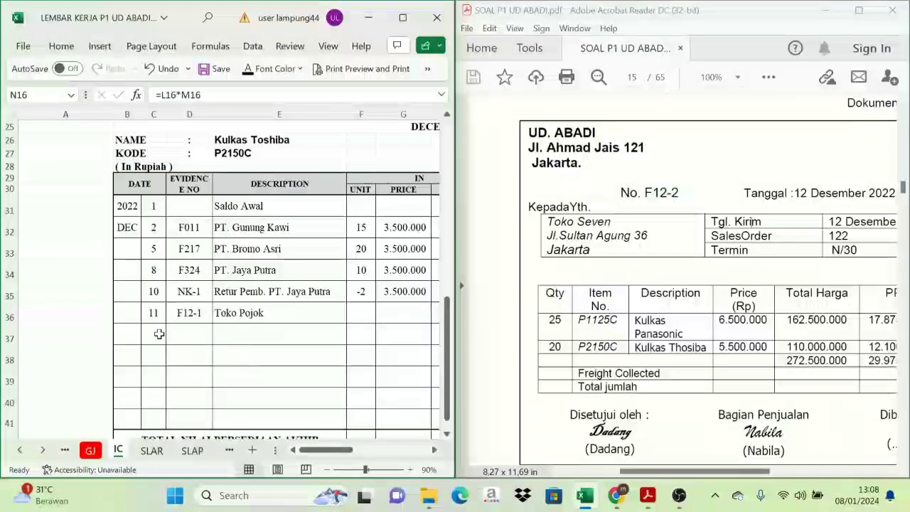
drag(153, 334, 248, 333)
text(12	F12-2	Toko Seven)
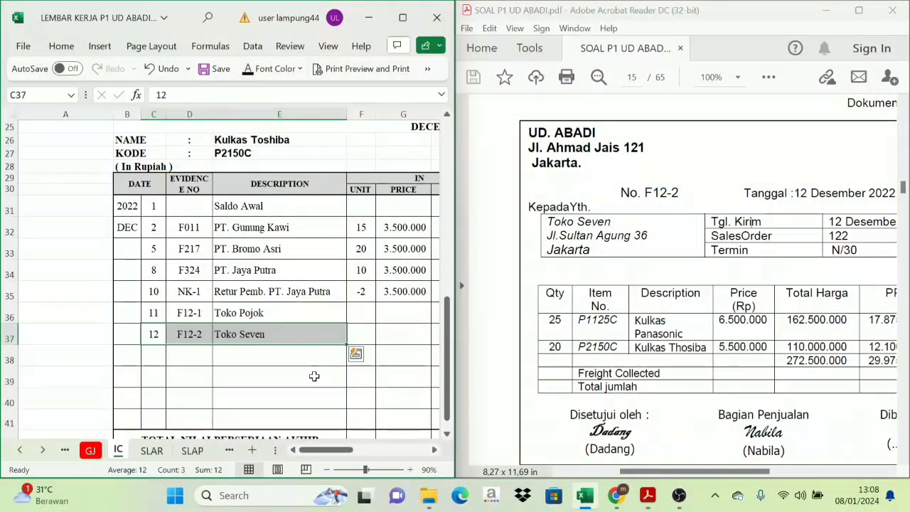
Step: Check the previous balance price and show Toko Seven's Kulkas Toshiba OUT entry in row 37: unit 20, price 3500000 and total =I37*J37
drag(359, 451, 389, 459)
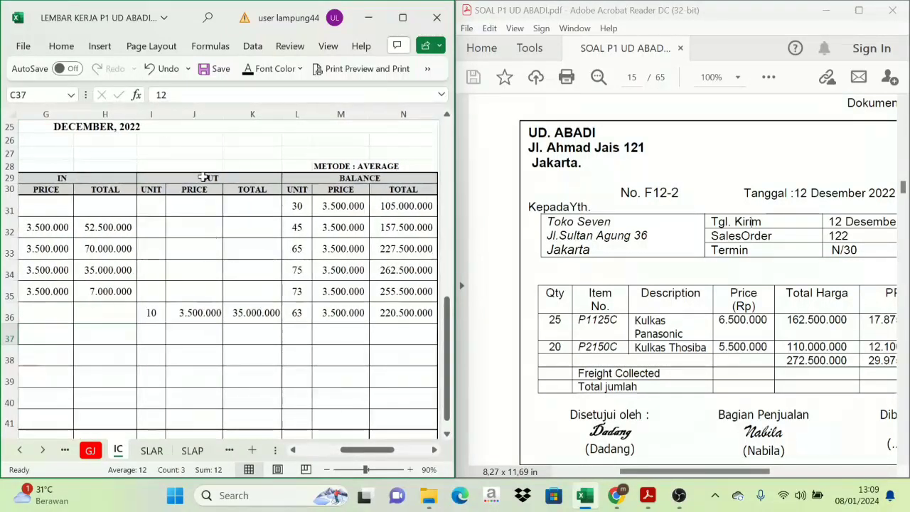
click(154, 338)
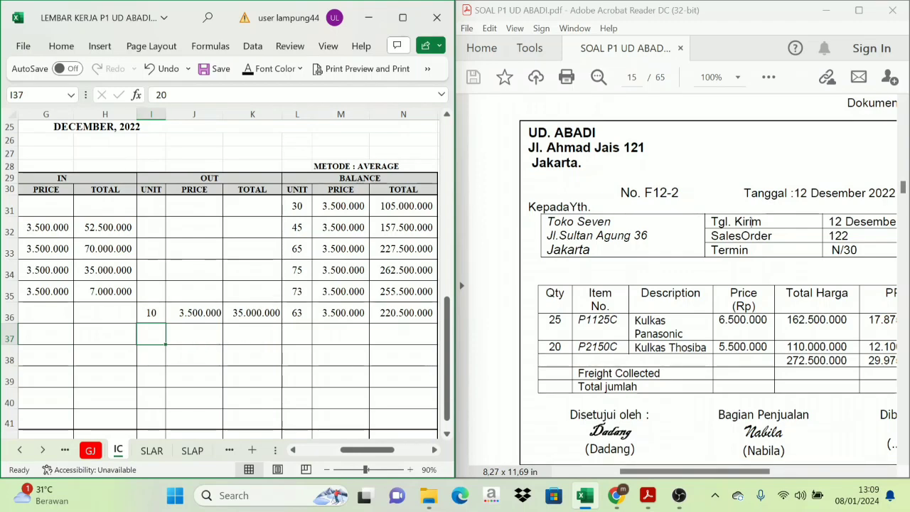
click(334, 311)
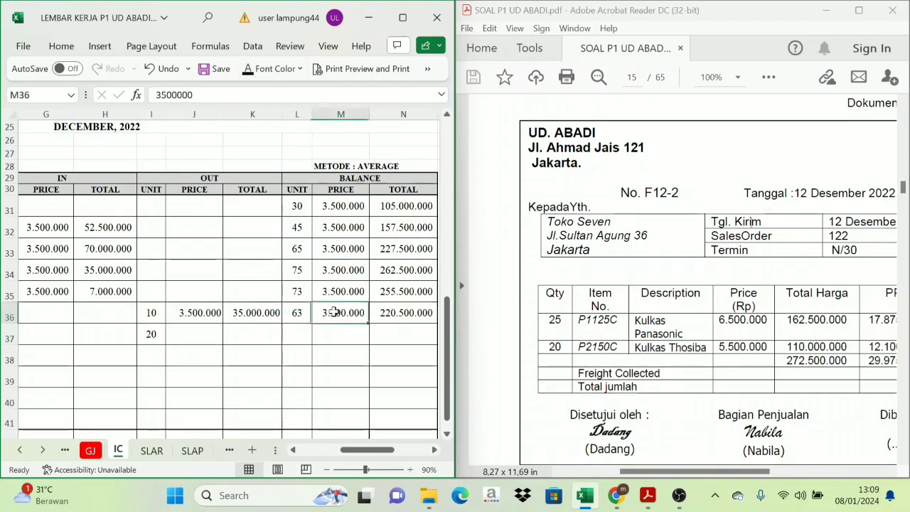
click(295, 314)
click(313, 315)
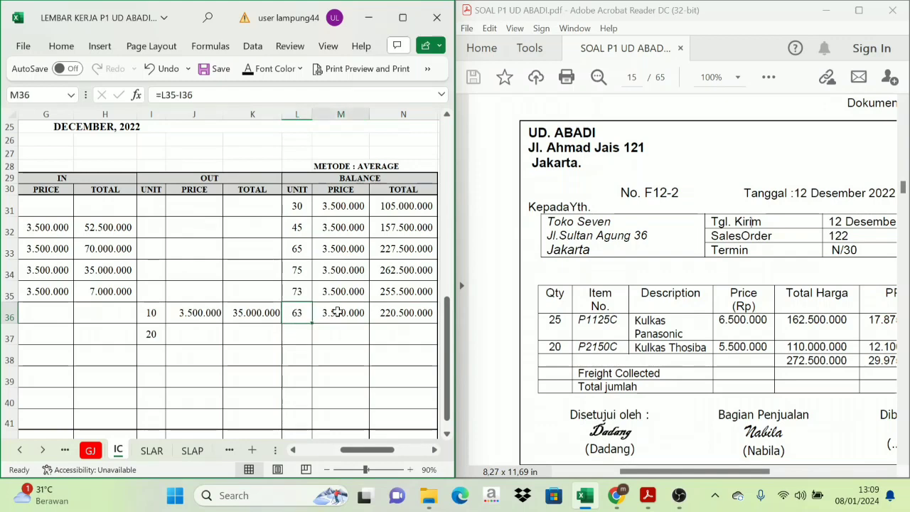
click(183, 334)
text(3500000)
key(Return)
click(247, 336)
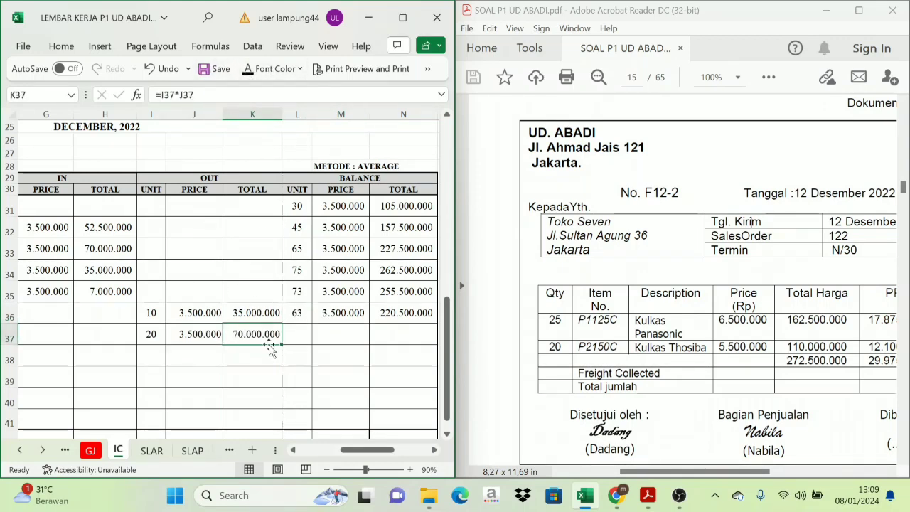
Step: Reveal the Kulkas Toshiba balance in row 37: unit =L36-I37, price 3500000 and total =L37*M37, using black font
click(300, 340)
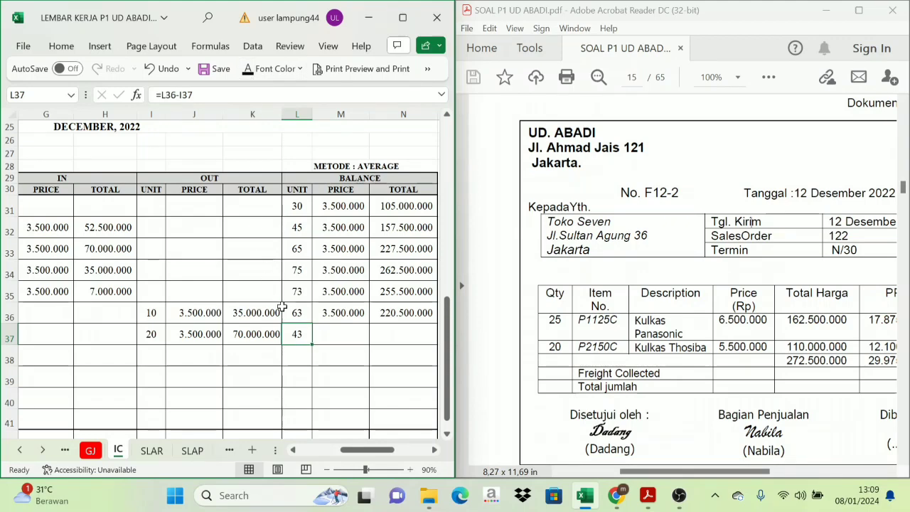
click(335, 337)
click(250, 69)
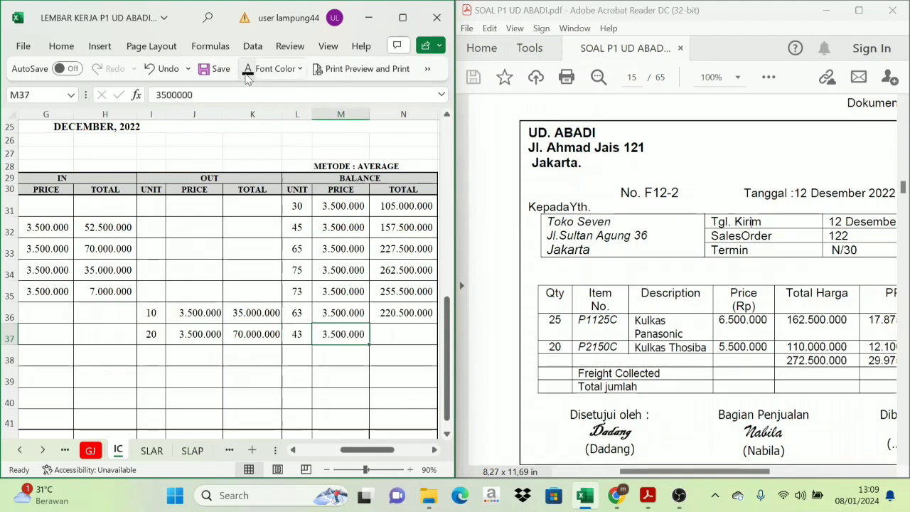
key(Right)
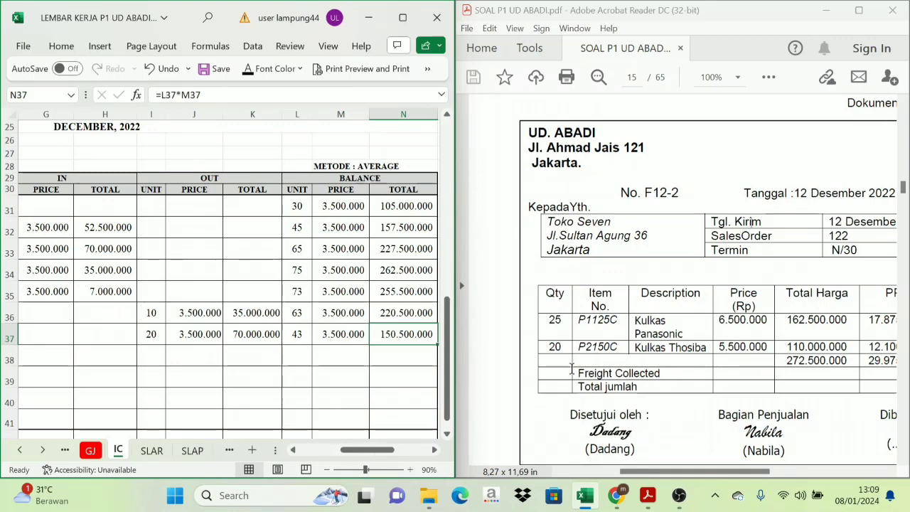
Step: Examine Toko Seven's OUT totals in K37 of the Kulkas Toshiba card and K16 of the Kulkas Panasonic card
mouse_move(366, 450)
mouse_down()
mouse_move(354, 456)
mouse_move(364, 467)
mouse_up()
click(249, 332)
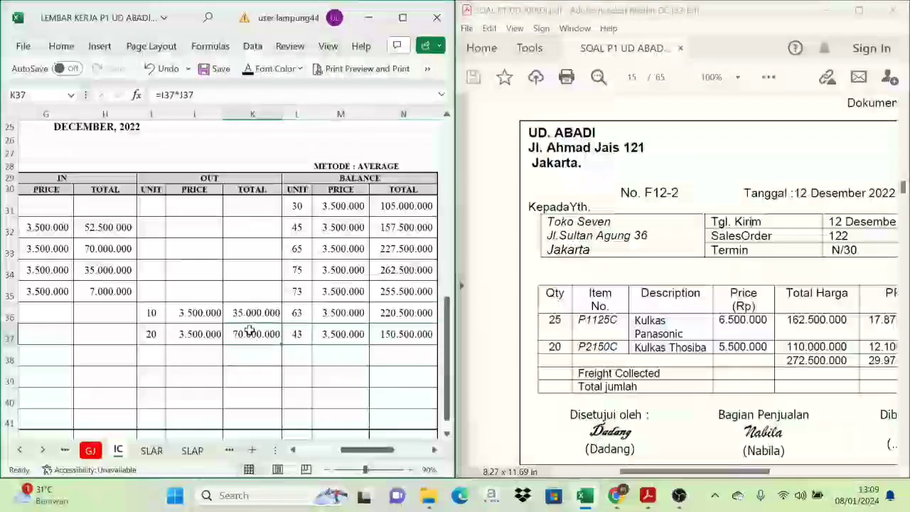
scroll(252, 326, up, 7)
scroll(253, 325, up, 1)
scroll(253, 334, down, 7)
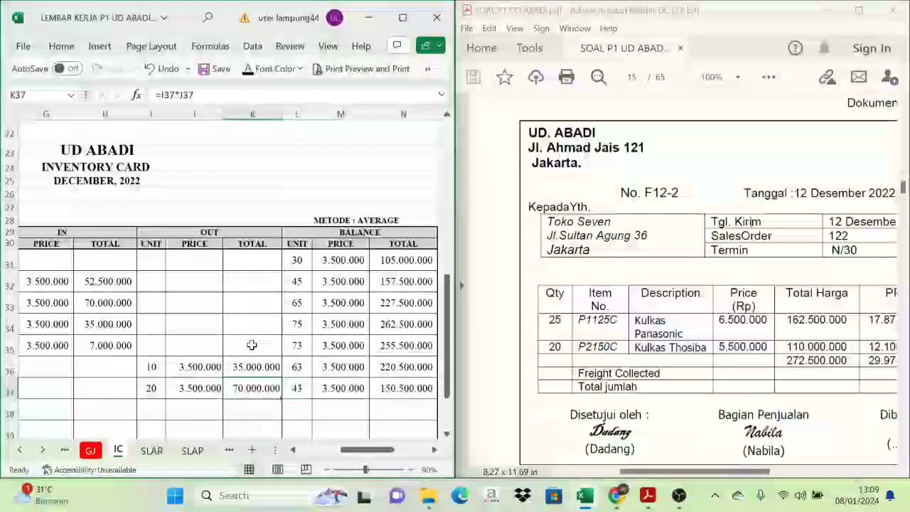
scroll(250, 341, down, 1)
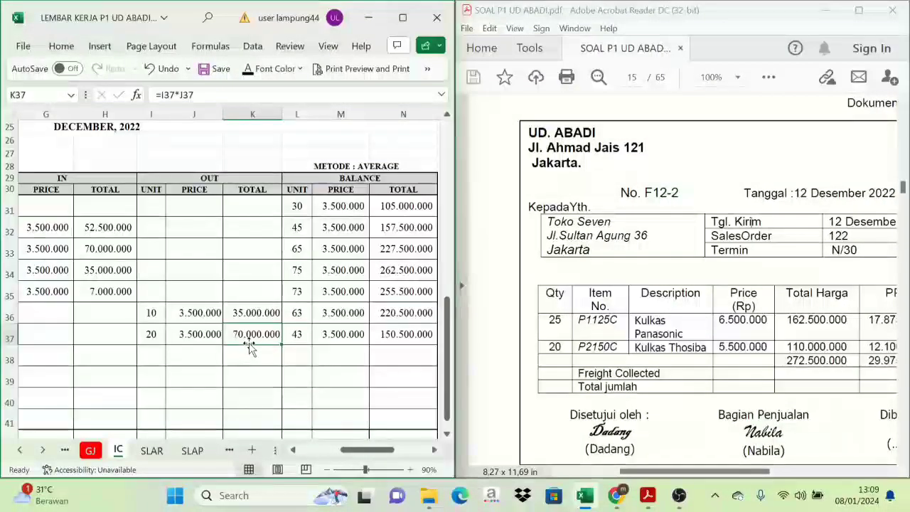
scroll(245, 330, up, 6)
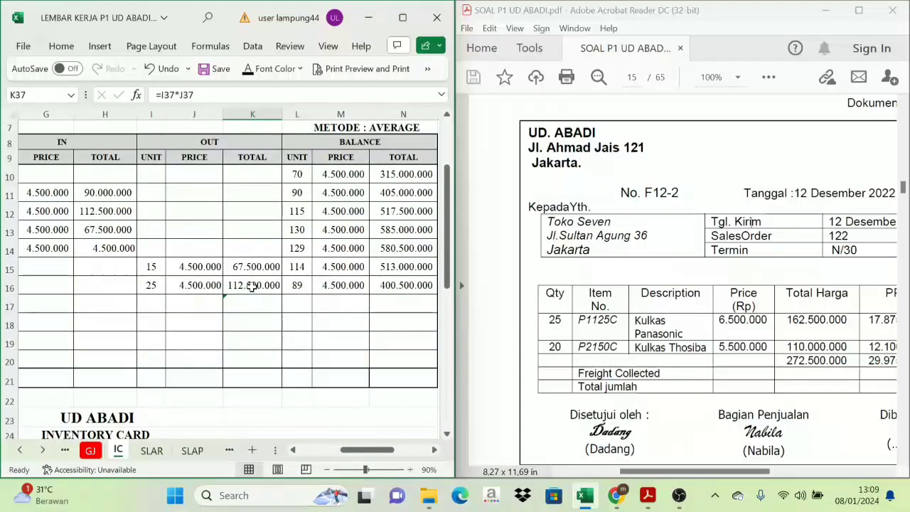
scroll(254, 281, down, 1)
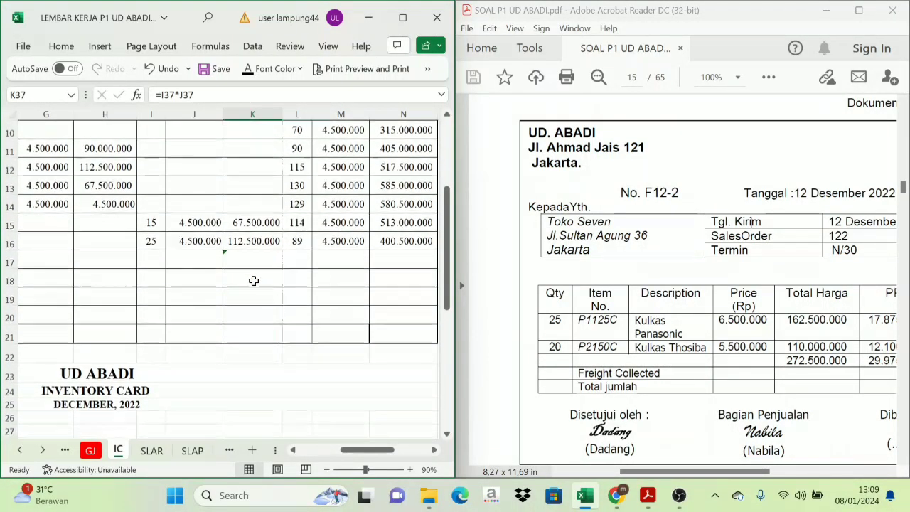
click(256, 237)
click(305, 469)
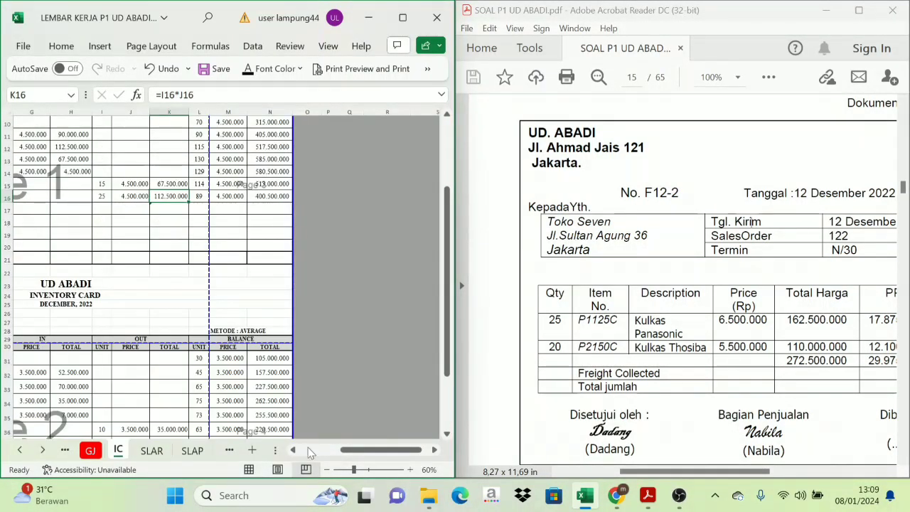
Step: Show the inventory card sheet in Page Layout view and review the OUT columns of both cards
click(278, 470)
scroll(298, 368, up, 3)
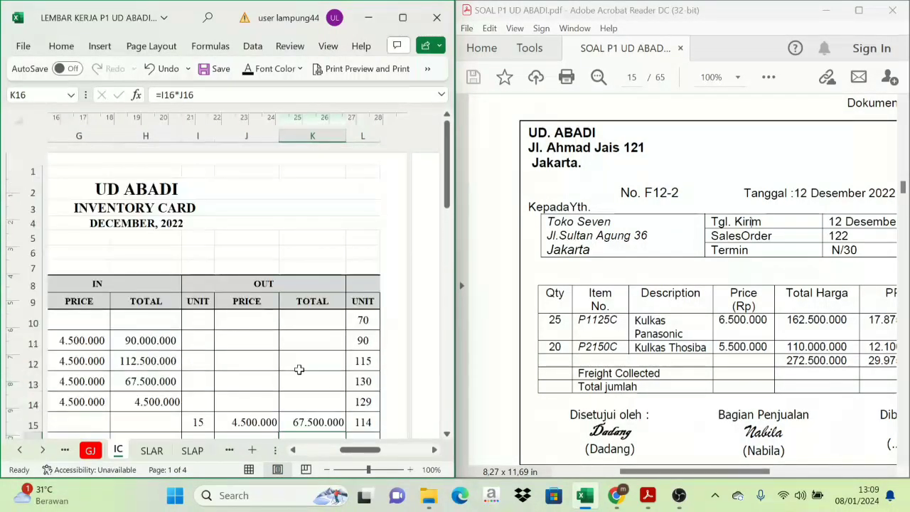
scroll(299, 368, down, 10)
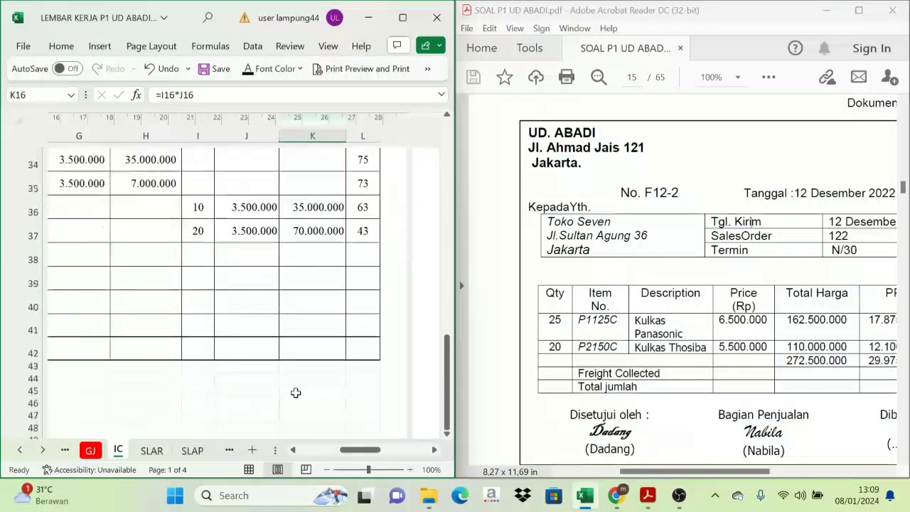
scroll(309, 398, up, 3)
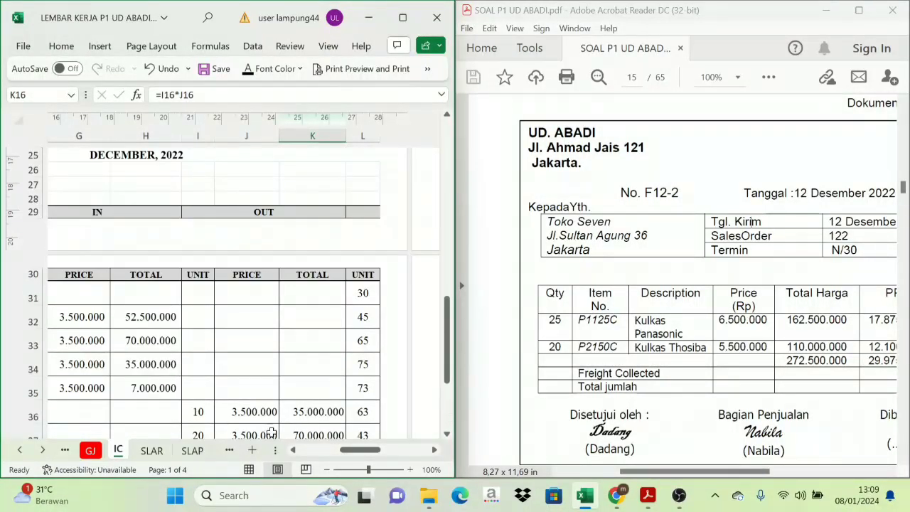
Step: In the general journal, show the description (Toko Pojok) in E15 beneath the F12-1 entry, using black font
click(92, 451)
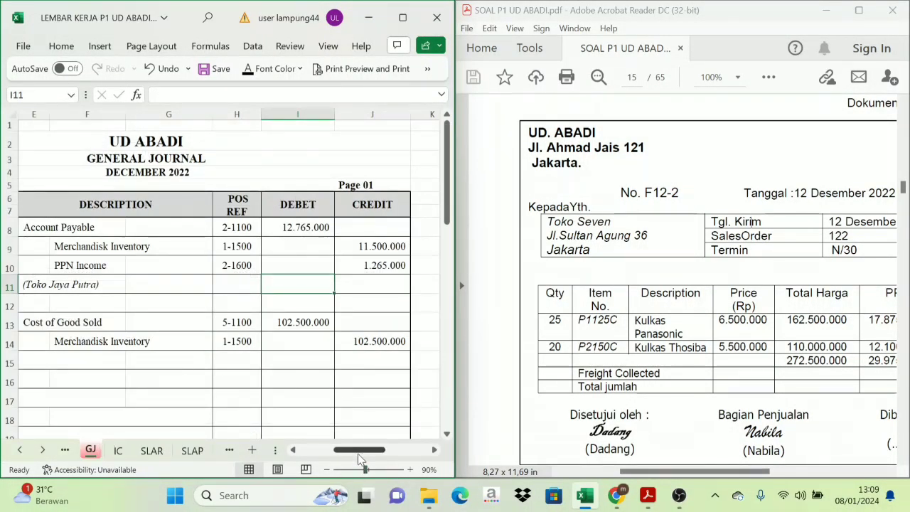
drag(357, 453, 326, 462)
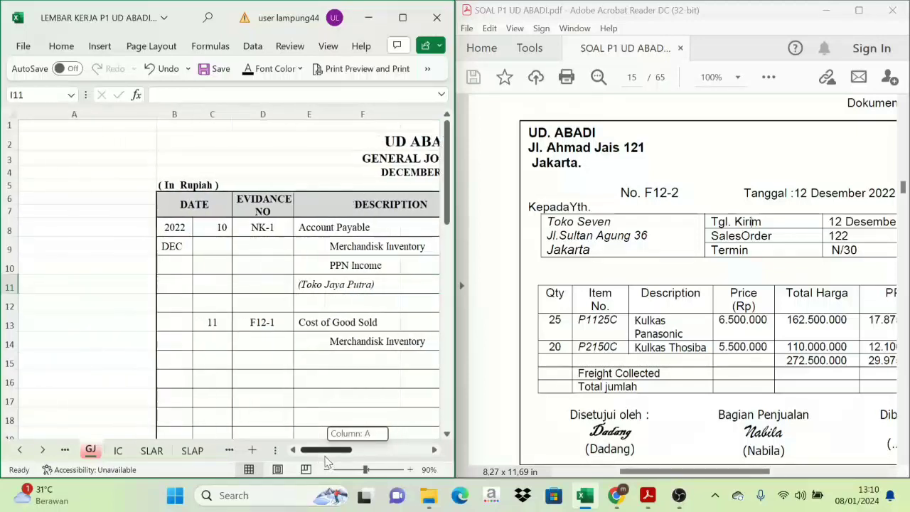
scroll(304, 415, down, 1)
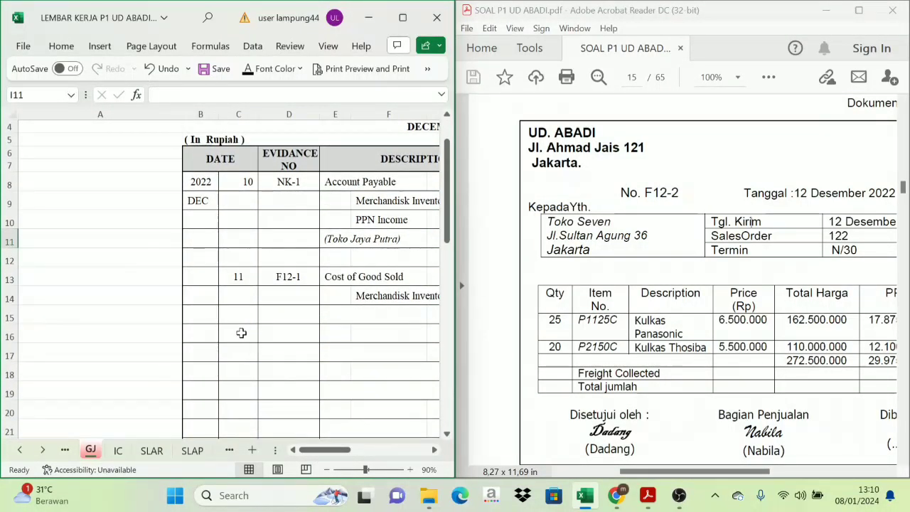
click(342, 315)
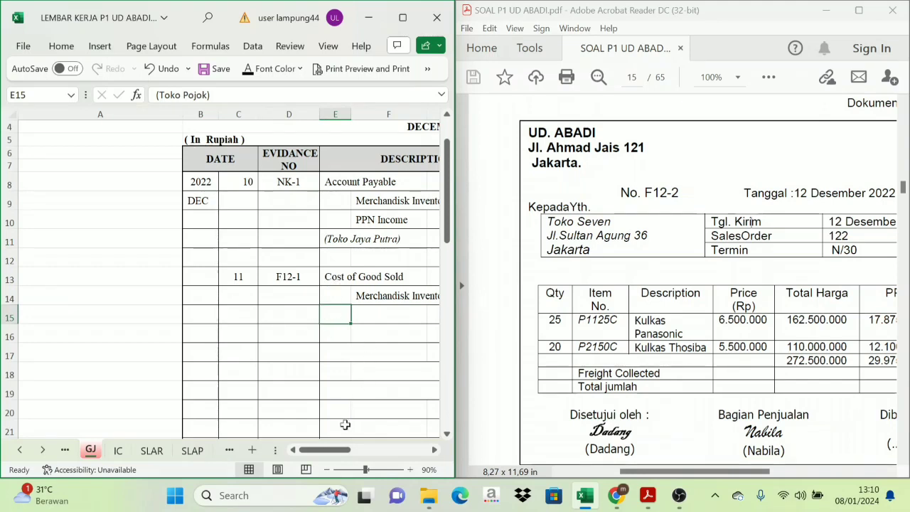
drag(330, 449, 339, 450)
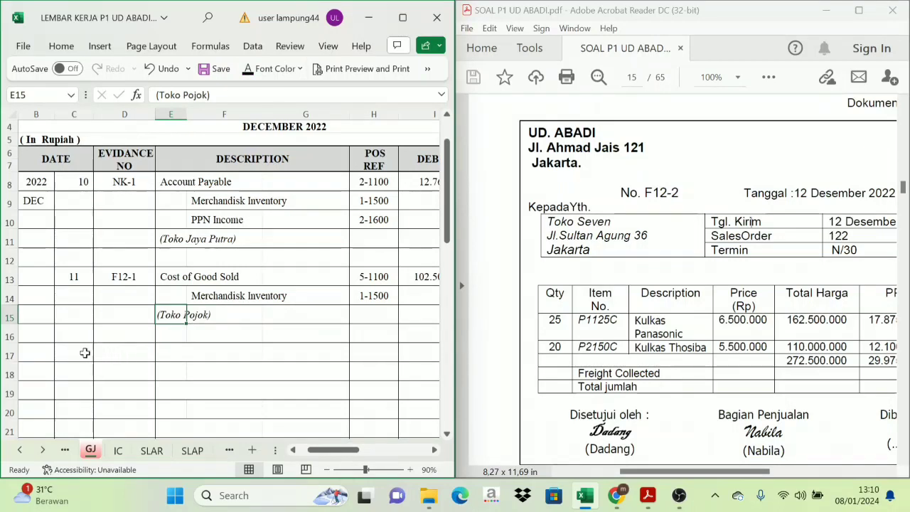
Step: Reveal date 12, evidence number F12-2 and the descriptions Cost of Good Sold, Merchandisk Inventory and (Toko Seven) in C17:G19 using black font
drag(85, 353, 145, 356)
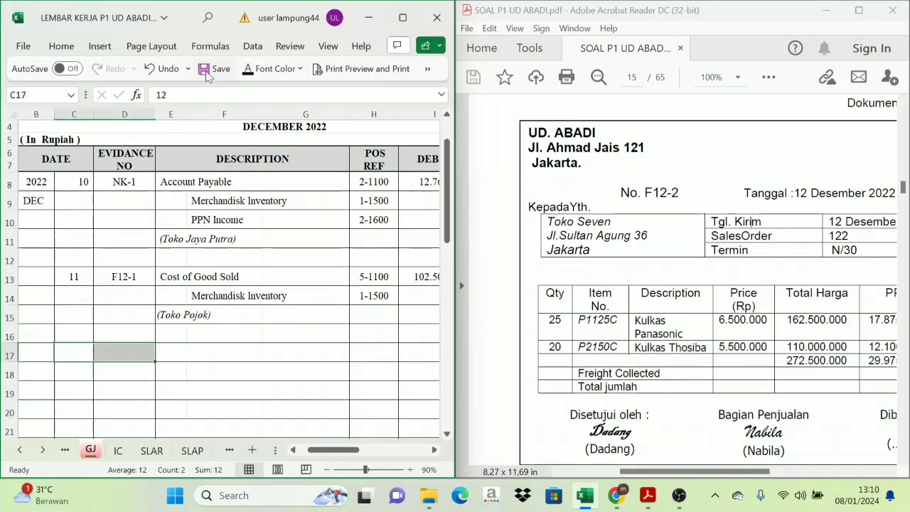
click(175, 348)
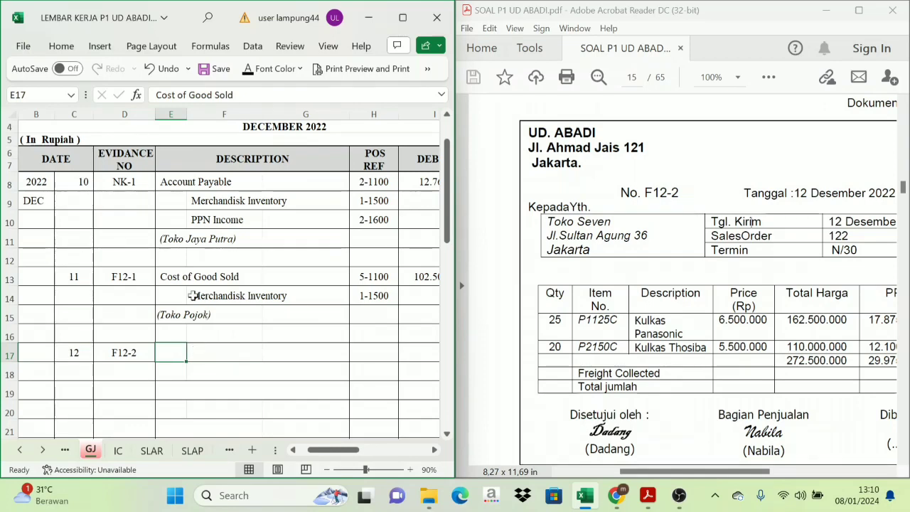
drag(171, 358, 229, 384)
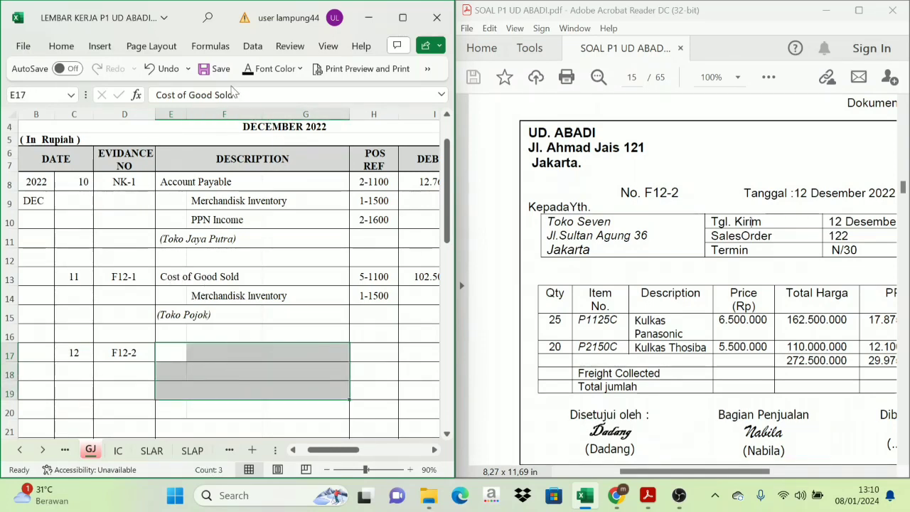
click(250, 68)
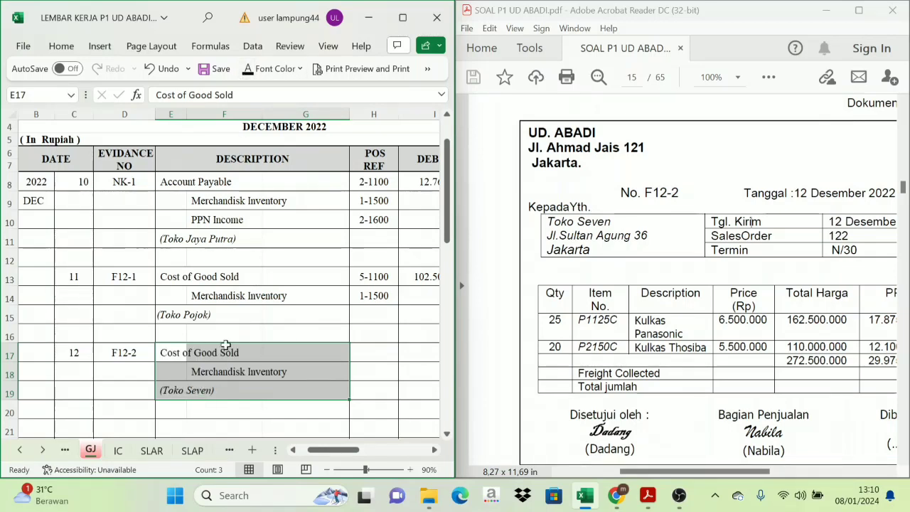
Step: Show the post references 5-1100 and 1-1500 in H17:H18 for the F12-2 entry, using black font
click(435, 451)
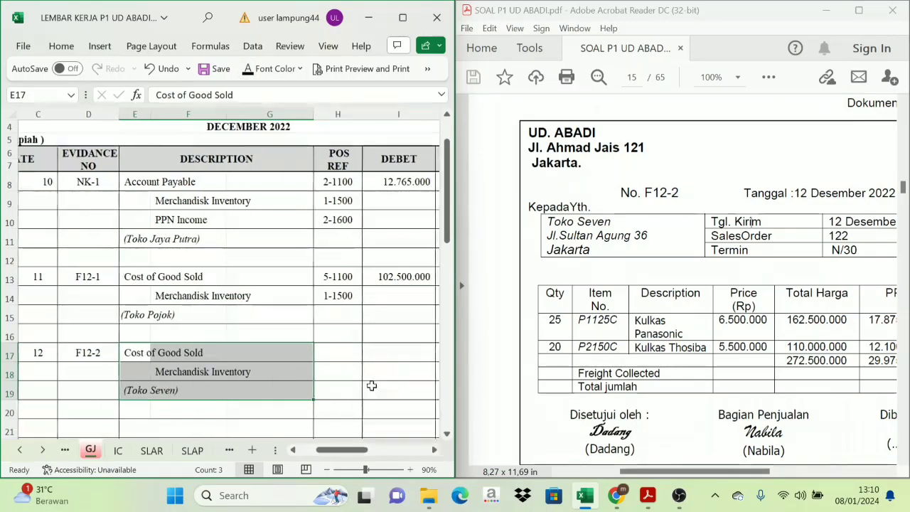
drag(325, 351, 337, 366)
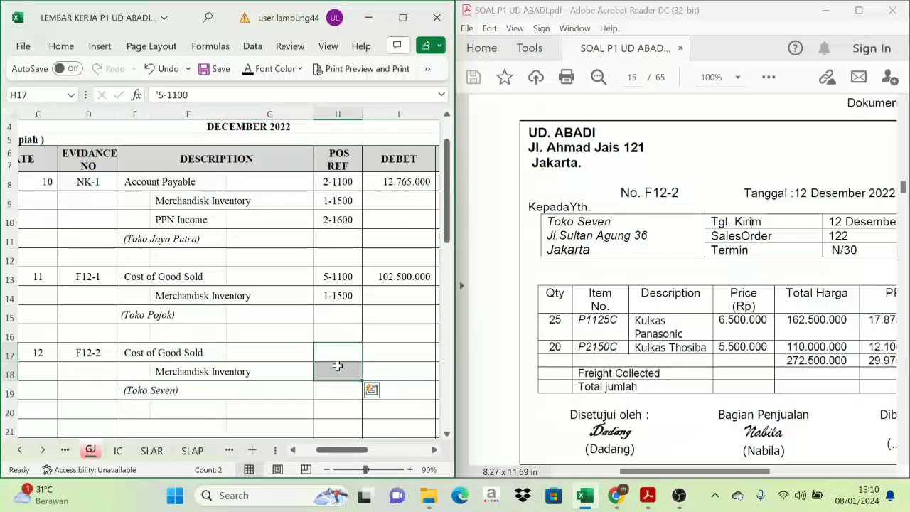
click(247, 69)
Step: Check the source amounts for the I17 debit on the IC sheet: OUT totals K16 for Kulkas Panasonic and K37 for Kulkas Toshiba
click(434, 450)
click(362, 348)
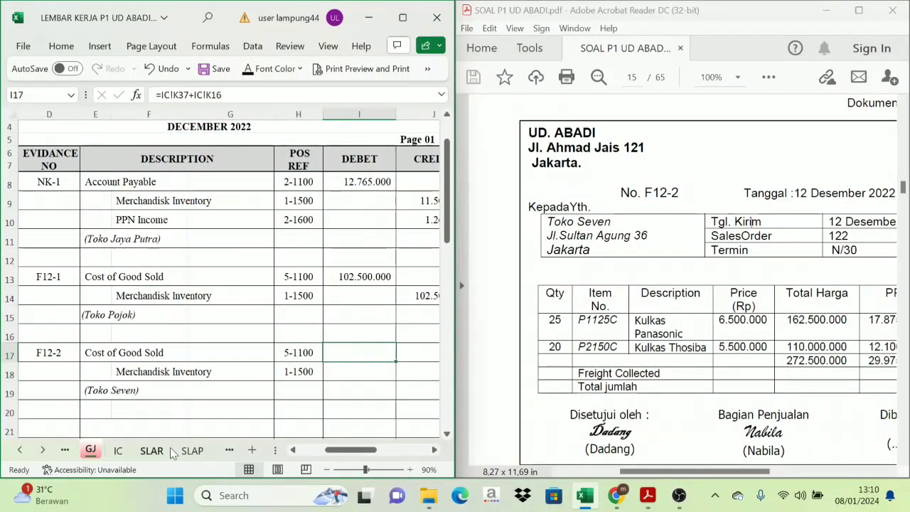
click(118, 449)
scroll(191, 351, down, 3)
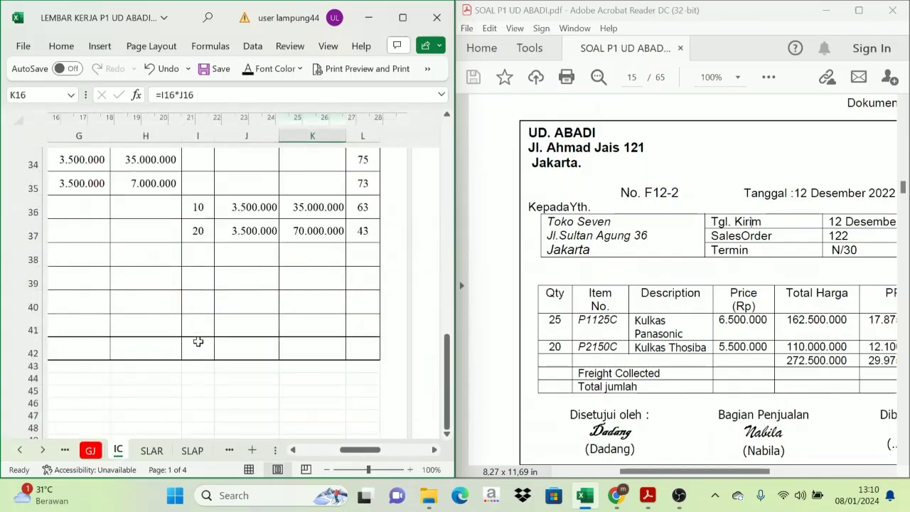
scroll(196, 342, up, 9)
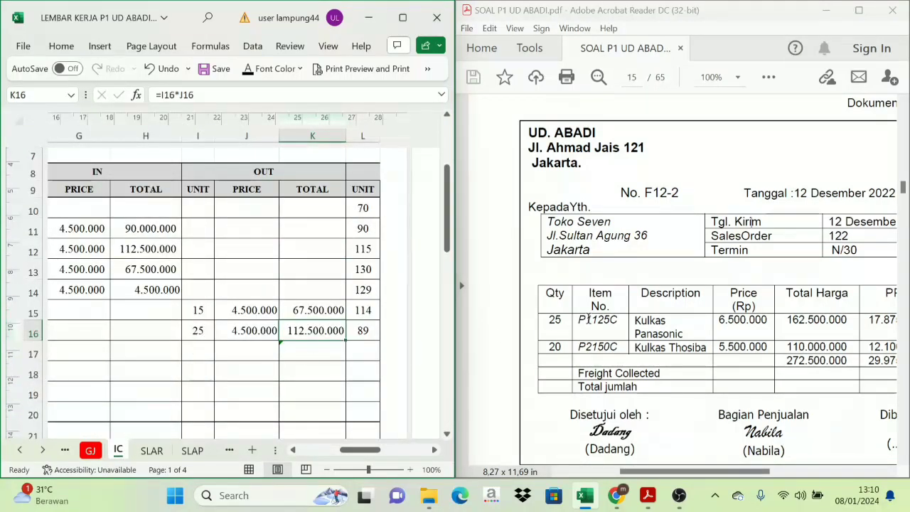
click(242, 328)
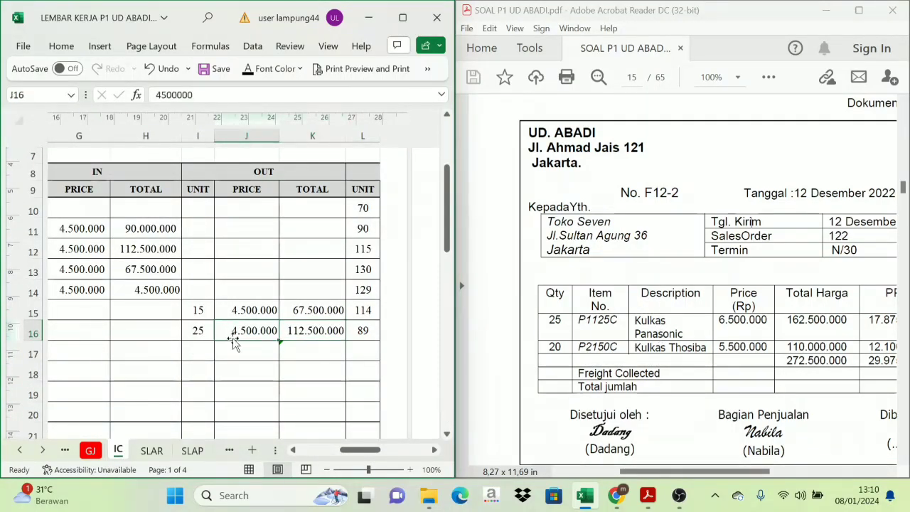
click(290, 330)
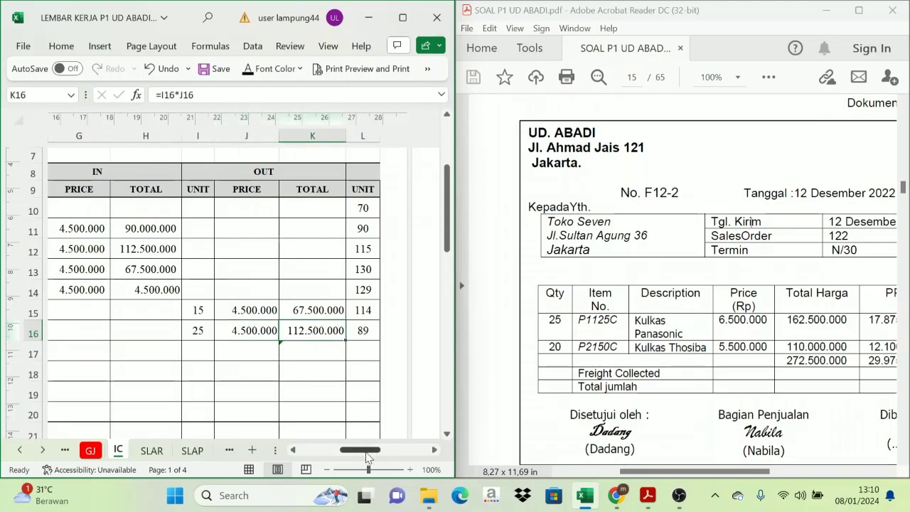
scroll(355, 406, up, 2)
scroll(355, 404, down, 11)
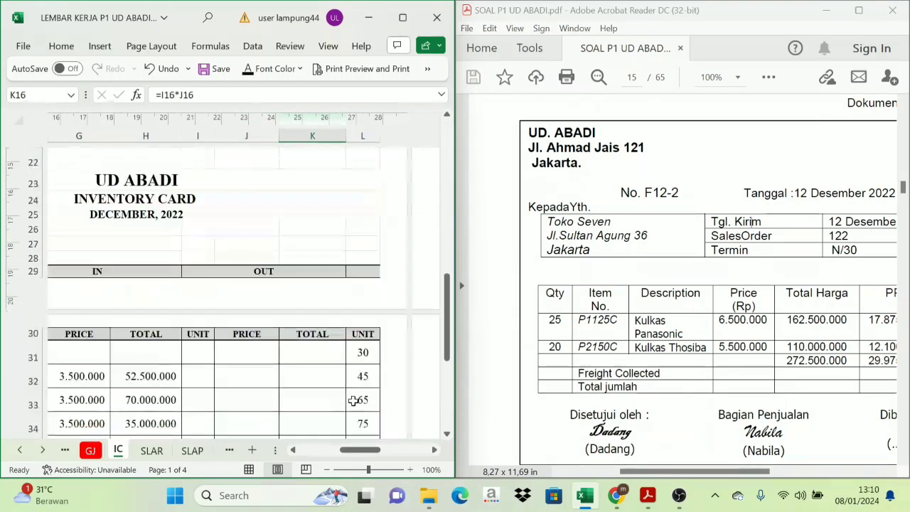
scroll(353, 403, up, 1)
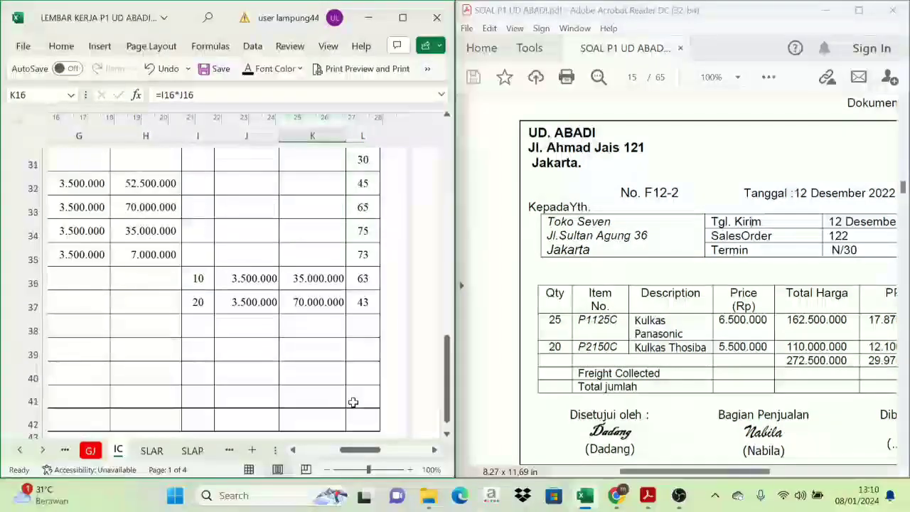
click(308, 302)
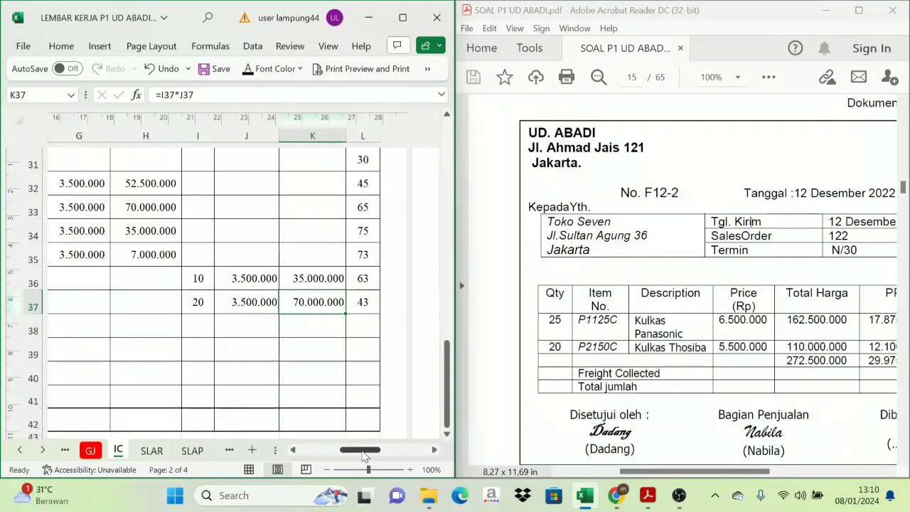
drag(364, 455, 378, 455)
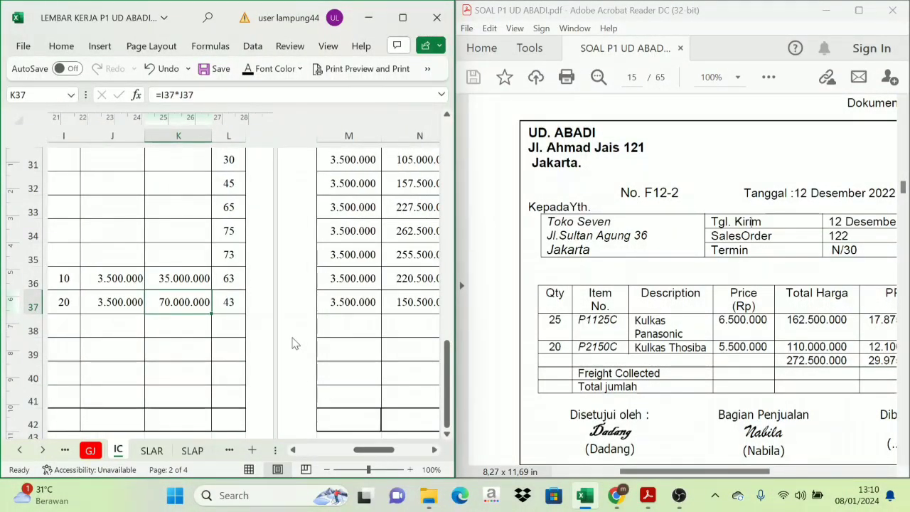
double_click(275, 318)
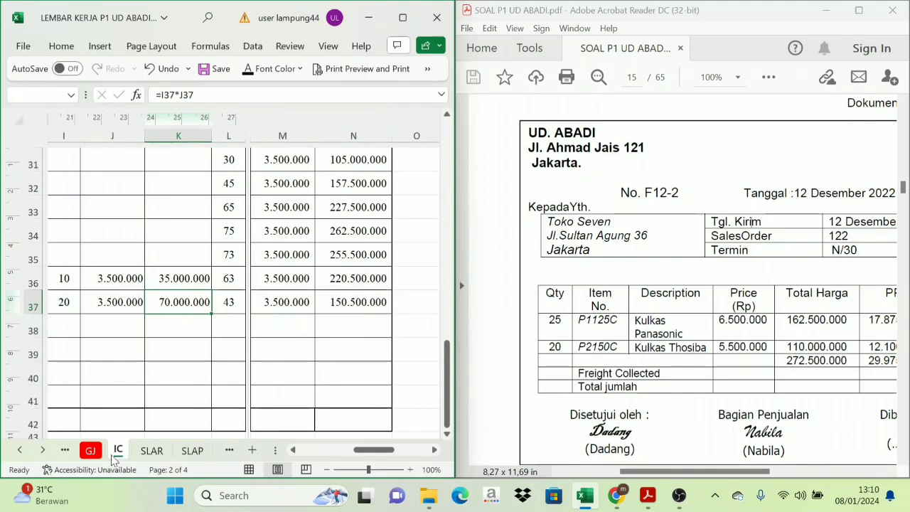
Step: In the general journal, reveal the F12-2 debit =IC!K37+IC!K16 in I17 and the matching credit in J18, using black font
click(91, 451)
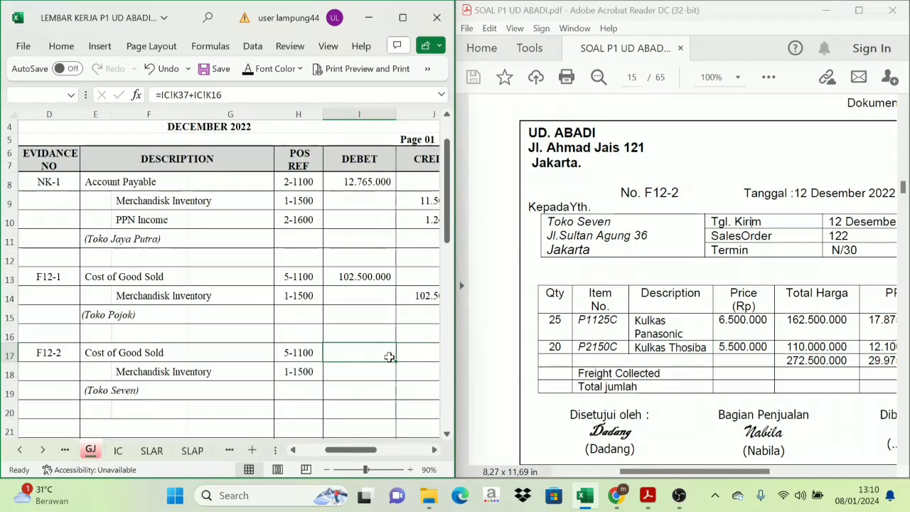
drag(389, 357, 400, 367)
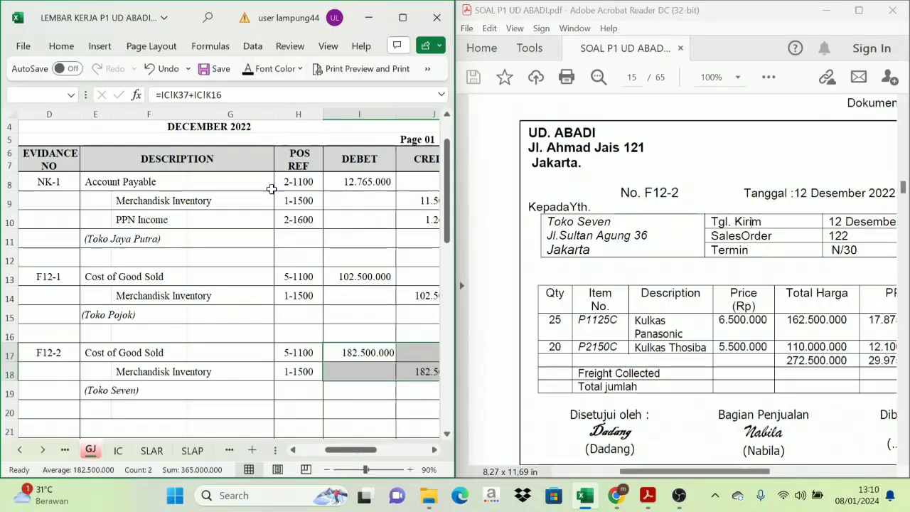
drag(351, 450, 359, 449)
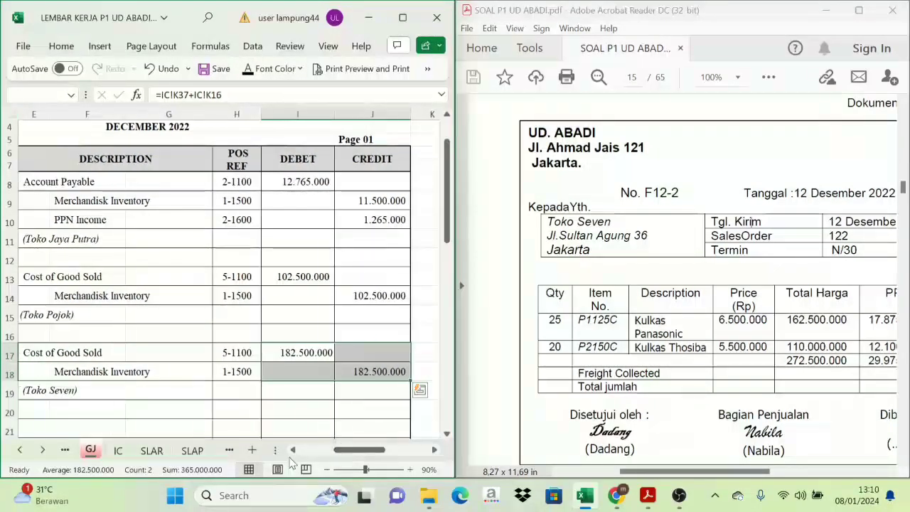
Step: Return to the inventory cards and switch the sheet to Normal view
click(118, 450)
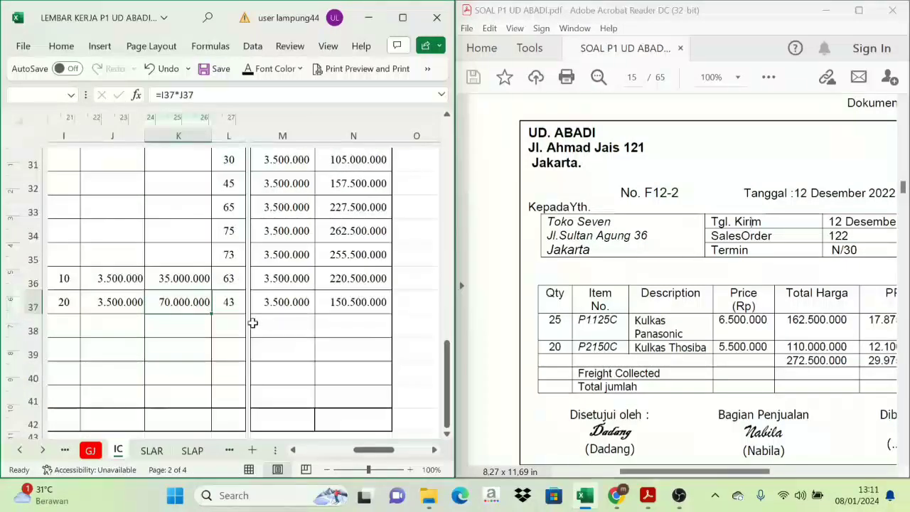
drag(245, 324, 309, 335)
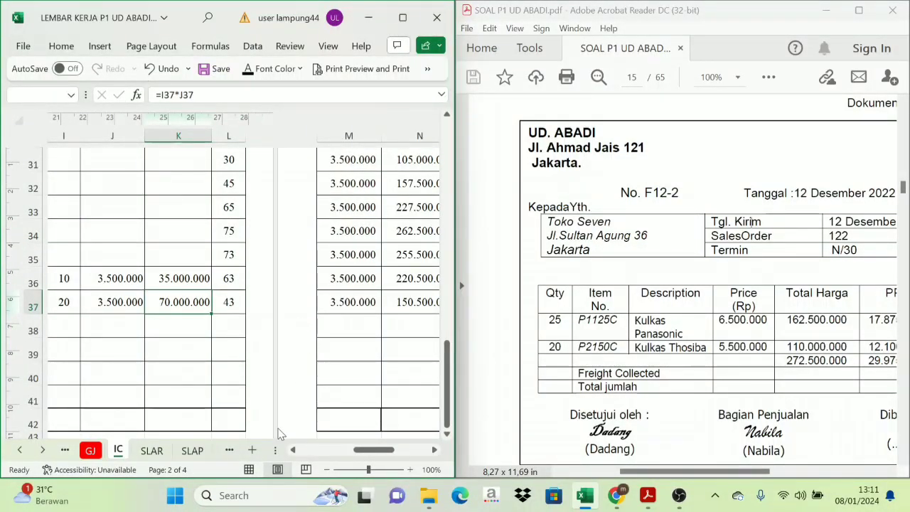
click(249, 469)
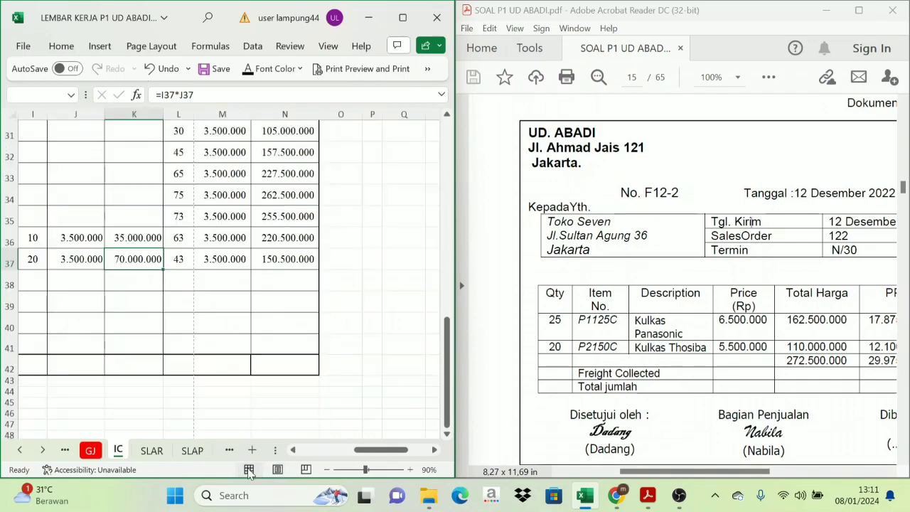
drag(364, 455, 356, 452)
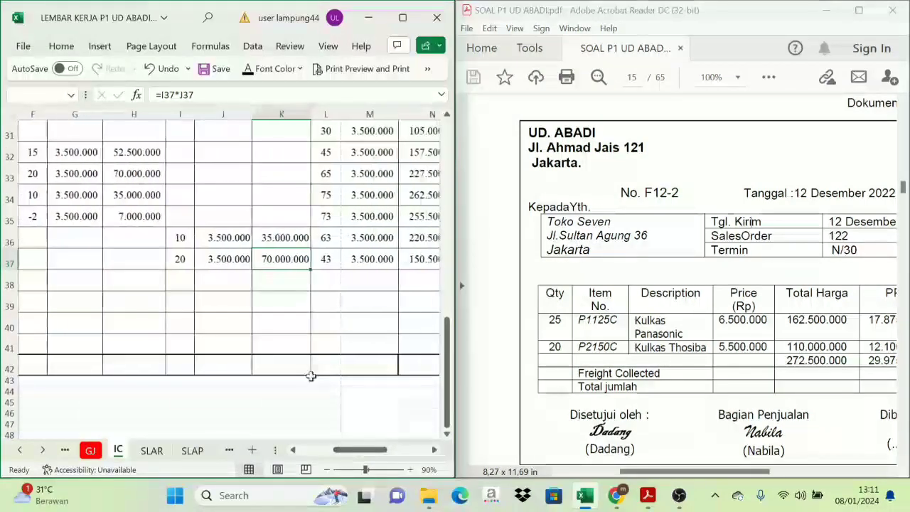
Step: Review Toko Seven's OUT totals in K16 and K37 of the inventory cards alongside invoice F12-2
scroll(311, 375, up, 5)
scroll(307, 374, up, 4)
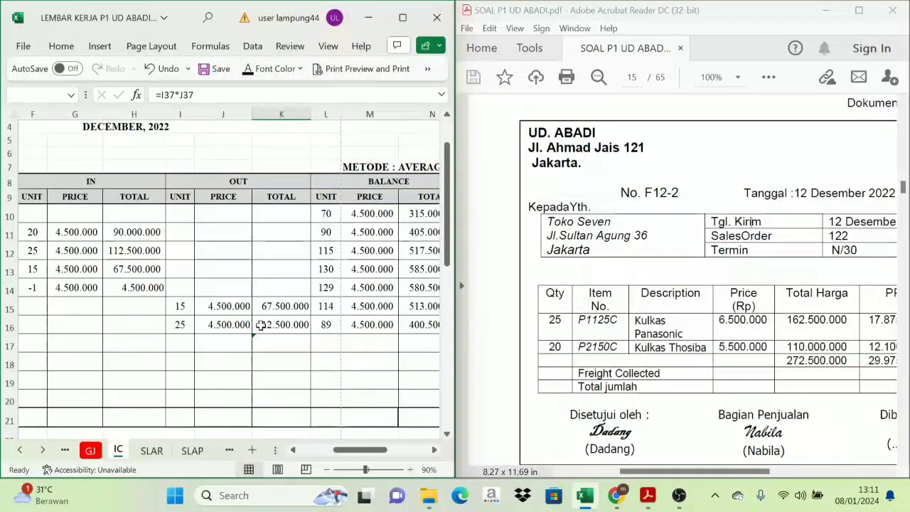
scroll(266, 312, down, 1)
click(280, 286)
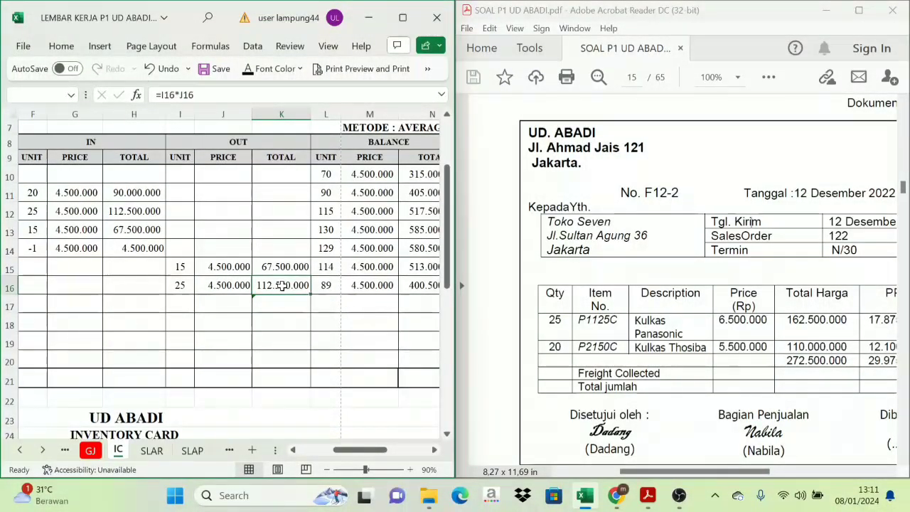
scroll(278, 312, down, 6)
click(281, 335)
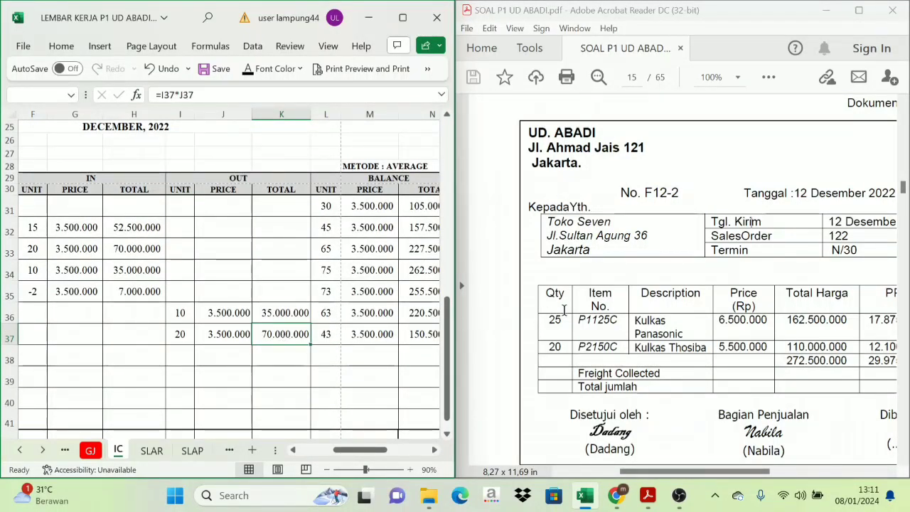
scroll(651, 313, up, 1)
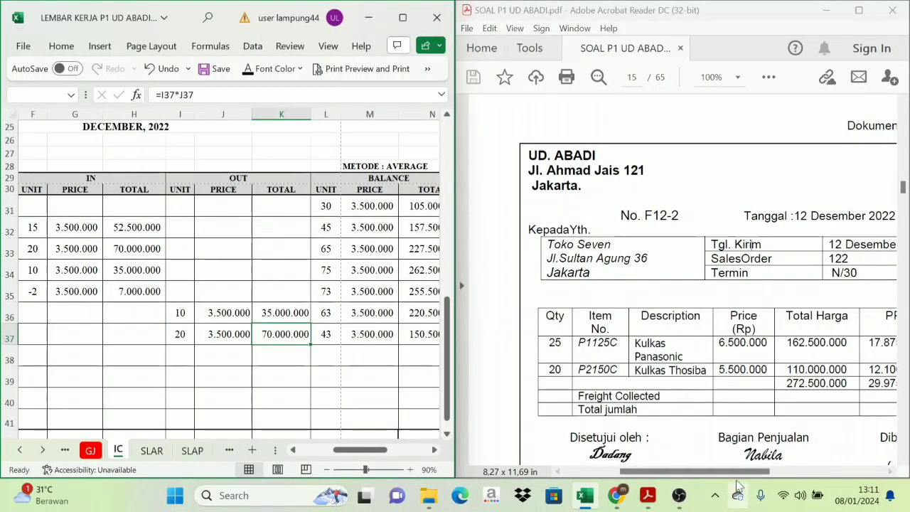
Step: Locate and read petty cash voucher V12-2, paid to Toko Sakinah on 14 December 2022, in the PDF
drag(739, 471, 762, 490)
scroll(723, 384, down, 10)
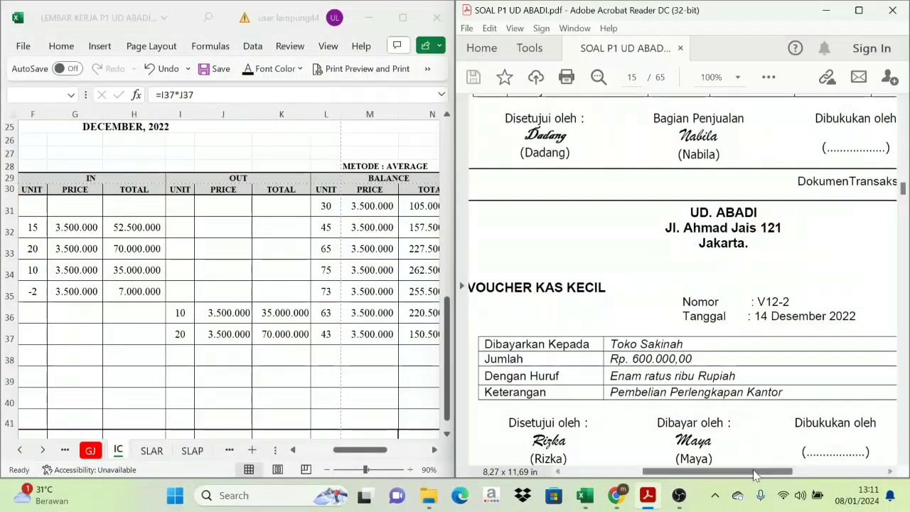
mouse_move(756, 471)
mouse_down()
mouse_move(780, 473)
mouse_move(744, 479)
mouse_up()
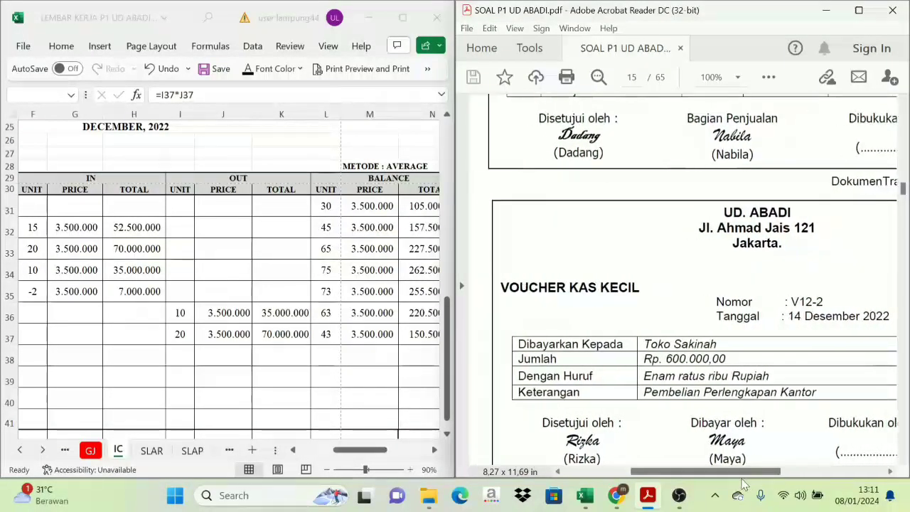
scroll(695, 331, down, 2)
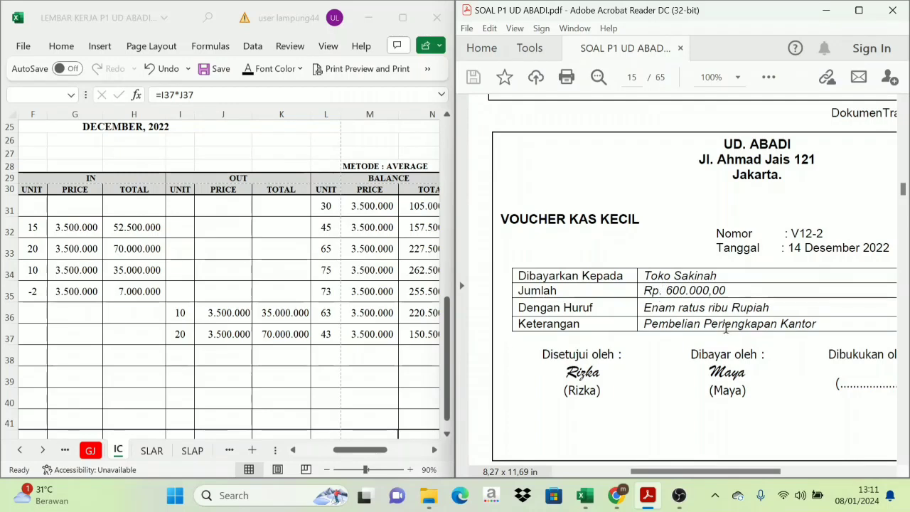
Step: On the PC petty cash sheet, reveal day 14, evidence V12-2 and description Pembelian Perlengkapan in row 9, using black font
click(20, 449)
click(19, 449)
click(20, 449)
click(20, 449)
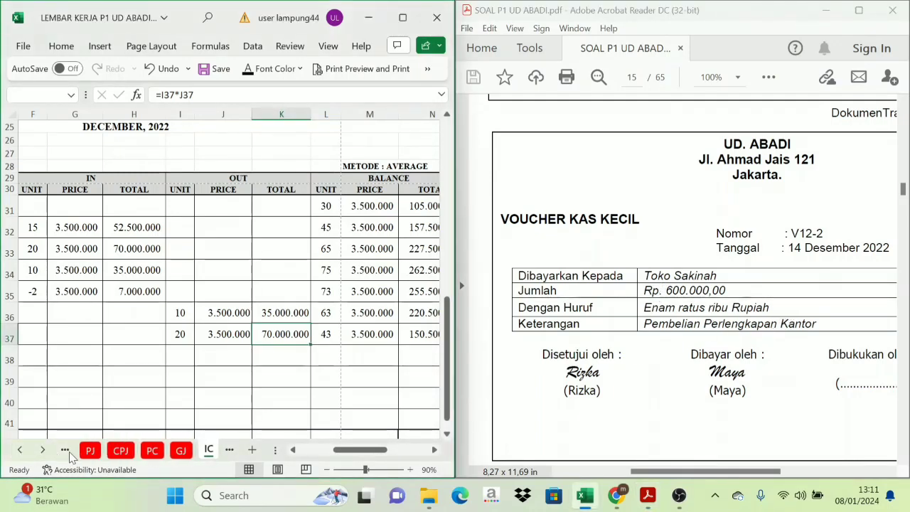
click(152, 449)
drag(378, 450, 334, 457)
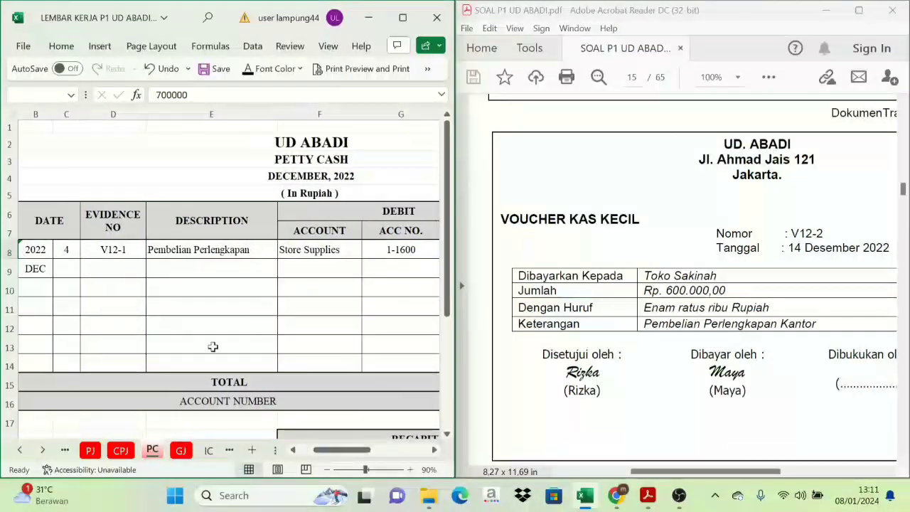
drag(66, 268, 106, 269)
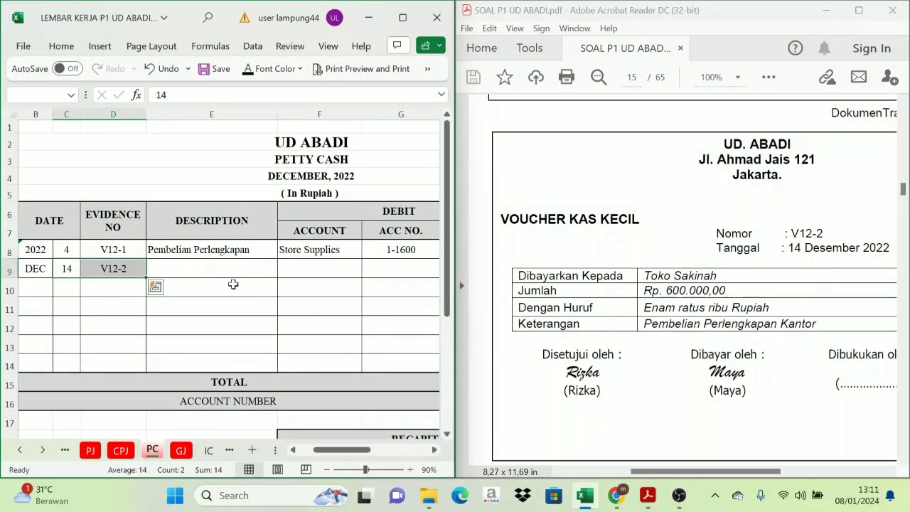
click(207, 264)
key(ctrl+d)
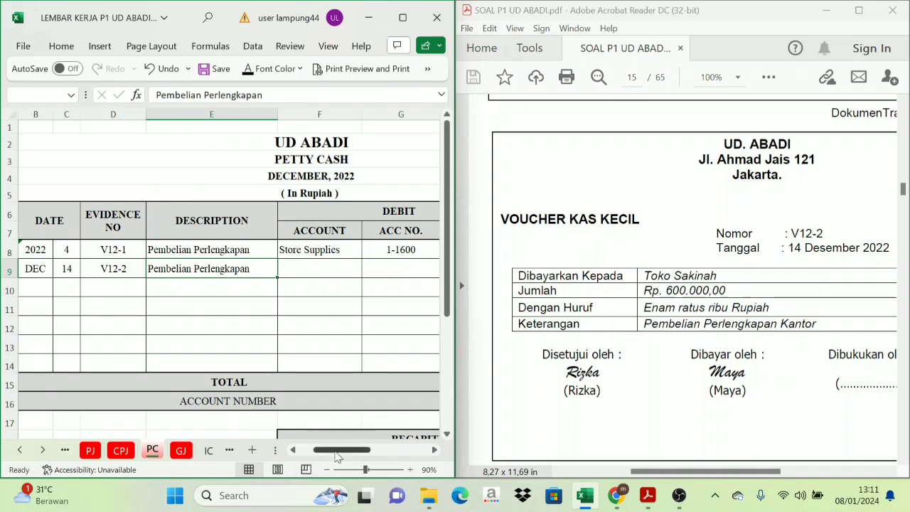
Step: Reveal the V12-2 debit in row 9 in black font: account Store Supplies, number 1-1600 and total 600.000
drag(341, 450, 386, 462)
click(170, 262)
key(ctrl+d)
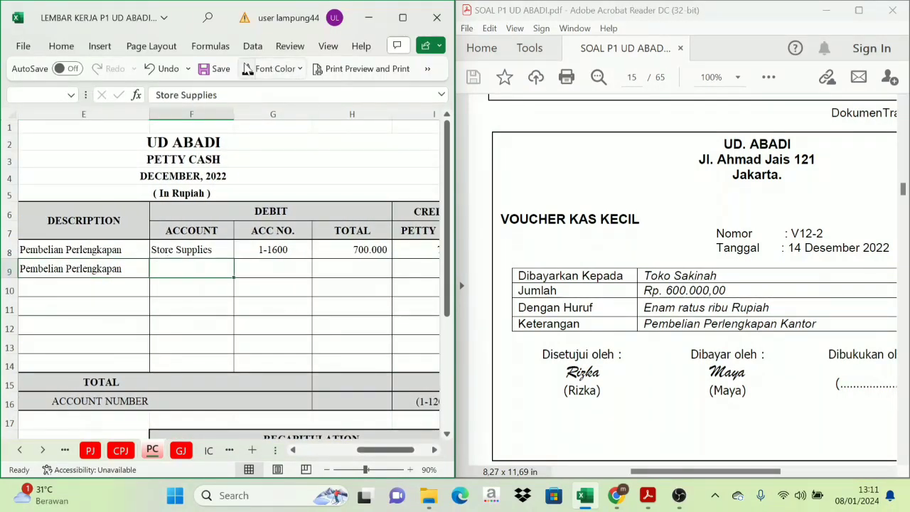
click(270, 270)
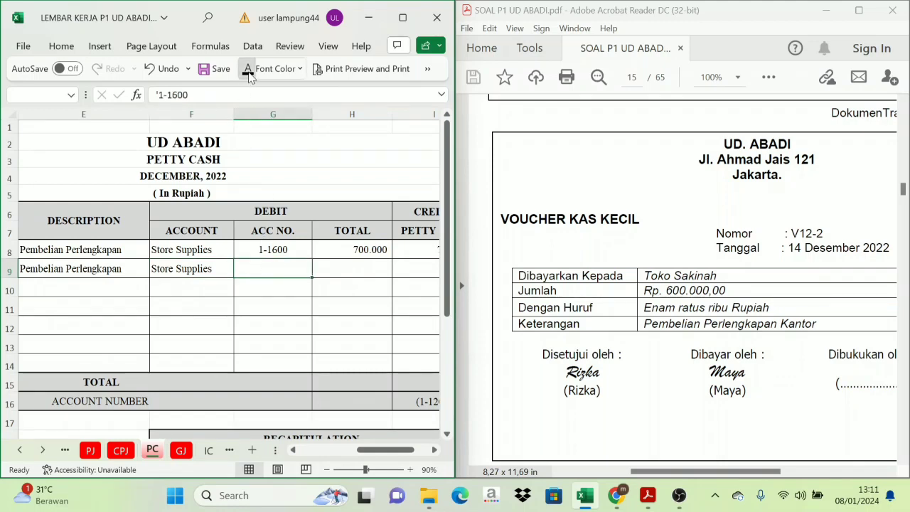
key(ctrl+d)
click(342, 274)
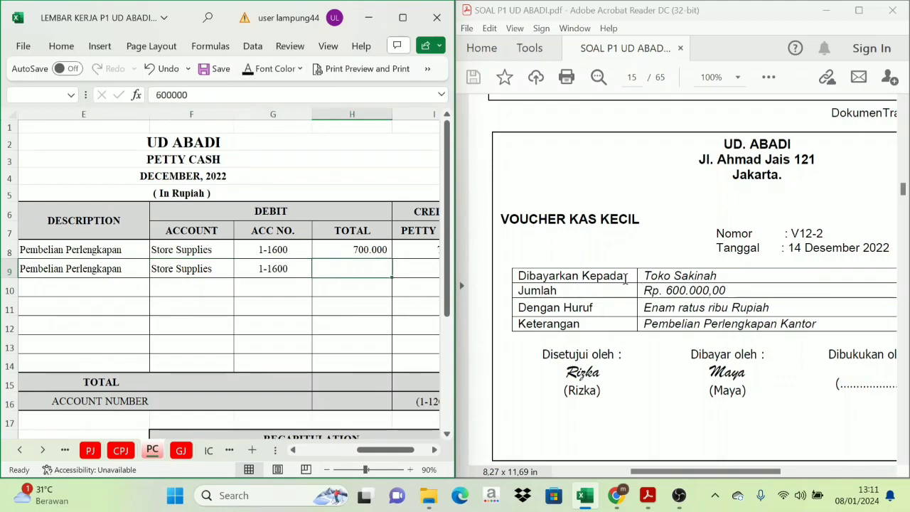
click(249, 74)
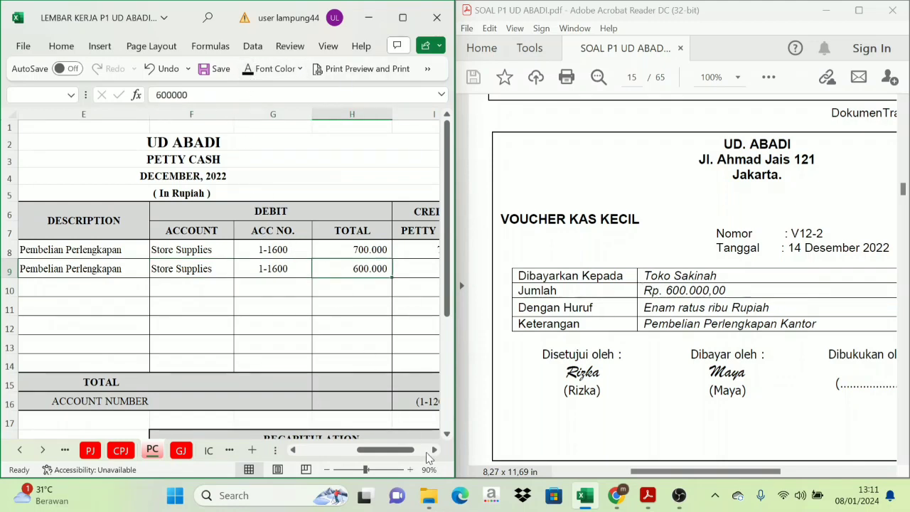
Step: Record the matching 600.000 petty cash credit for V12-2 in I9, checking the amount on the voucher
click(435, 450)
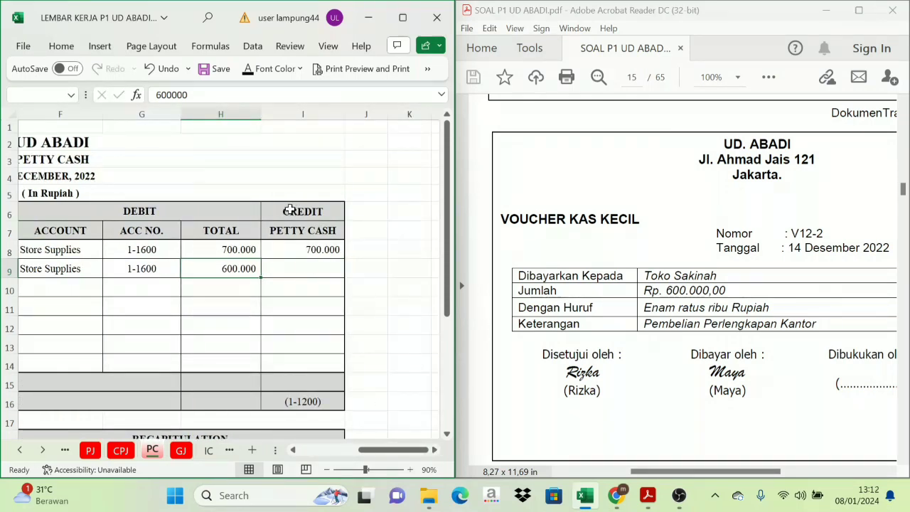
click(693, 290)
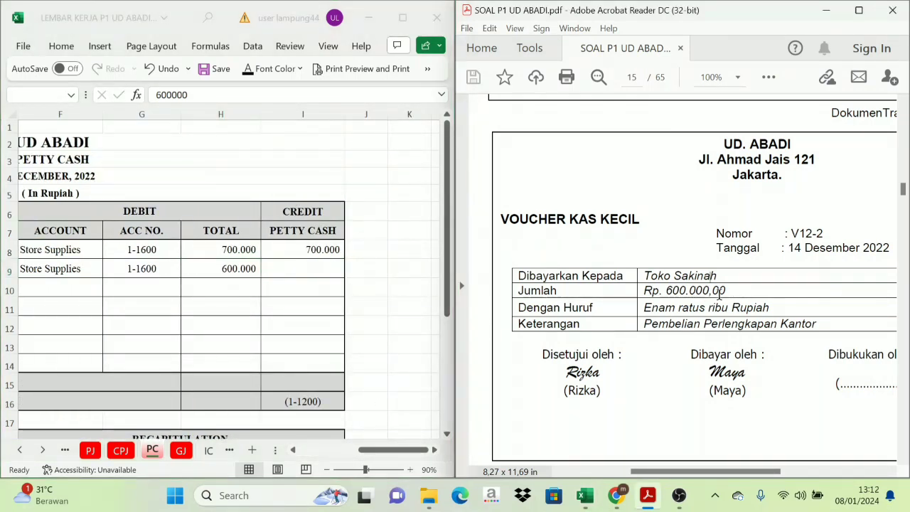
click(287, 265)
text(600.000)
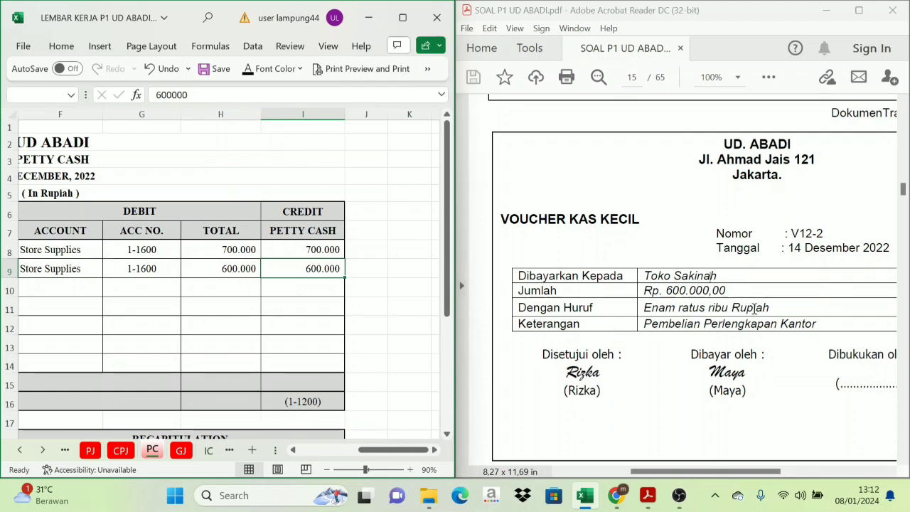
Step: Locate and read cash disbursement voucher BKK12-1, paid to PLN dan PAM, on page 16 of the PDF
drag(701, 472, 738, 467)
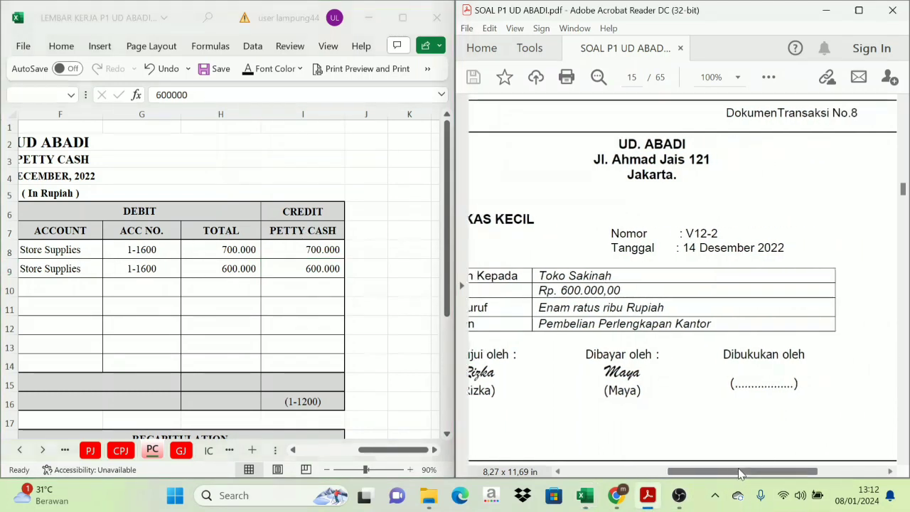
scroll(748, 374, down, 6)
scroll(748, 375, down, 7)
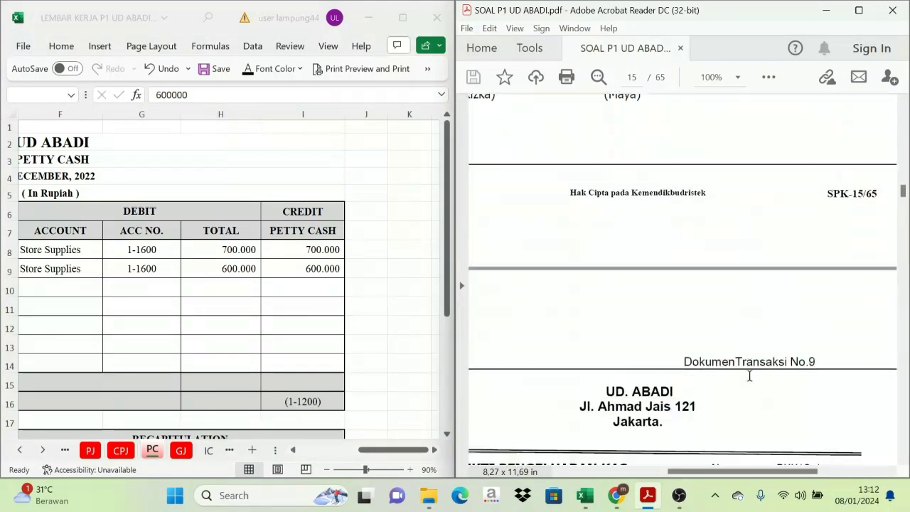
drag(746, 475, 718, 475)
scroll(726, 443, down, 3)
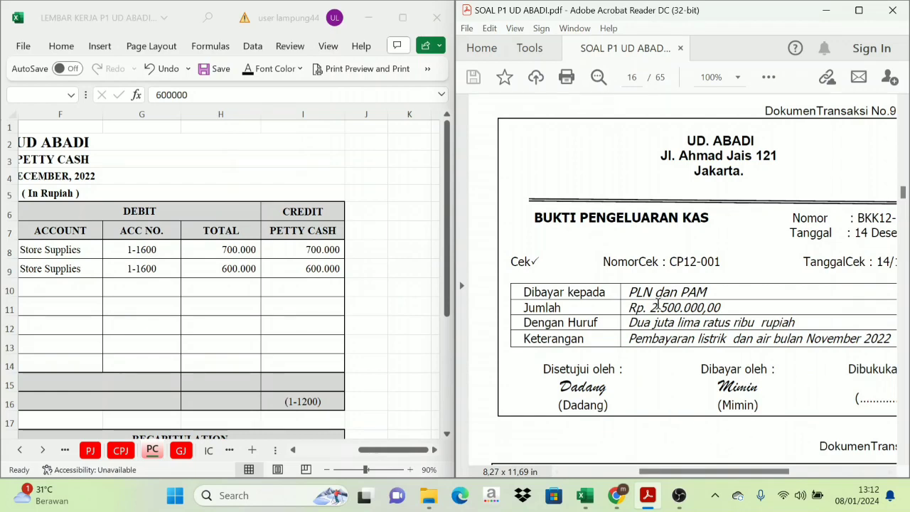
mouse_move(710, 472)
mouse_down()
mouse_move(721, 472)
mouse_move(713, 465)
mouse_up()
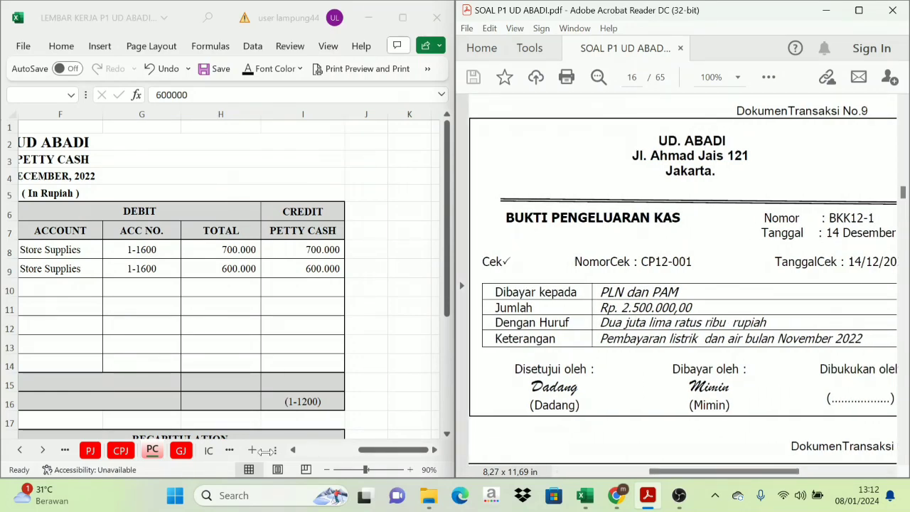
Step: On the CPJ cash payment journal, reveal day 14, evidence BKK12-1 and description "Pembayaran listrik, air nov 2022" in row 10, using black font
click(176, 457)
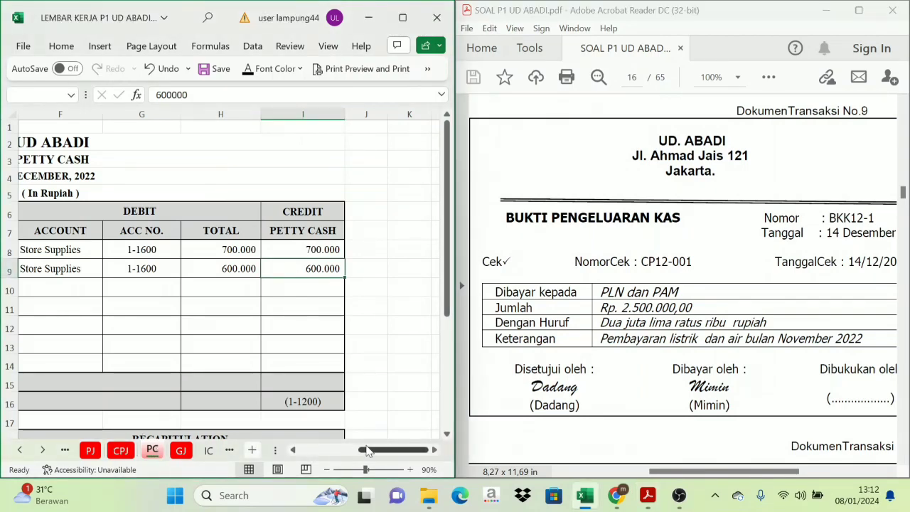
click(120, 450)
mouse_move(328, 453)
mouse_down()
mouse_move(348, 454)
mouse_move(332, 454)
mouse_move(335, 460)
mouse_up()
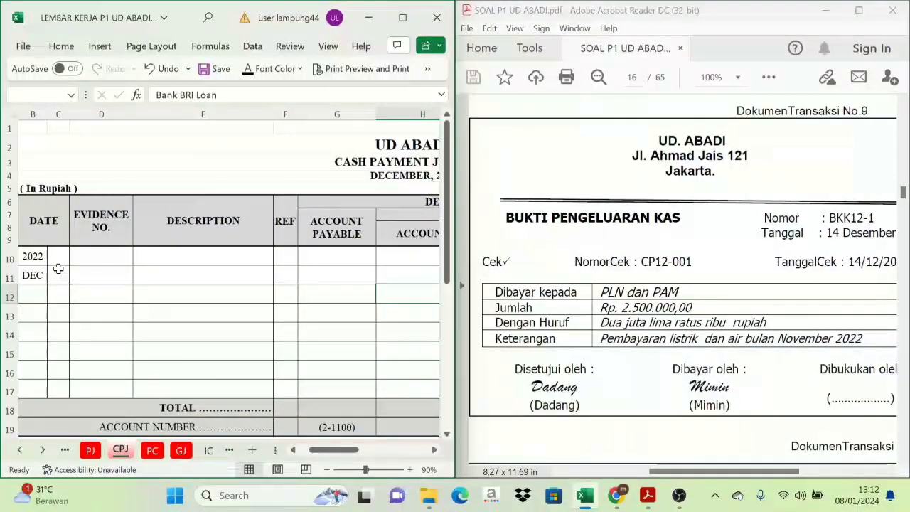
click(56, 255)
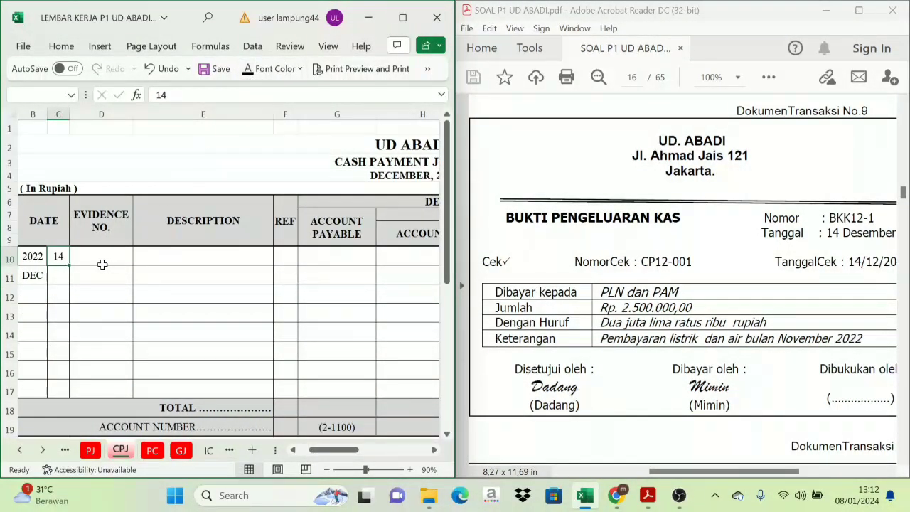
click(102, 261)
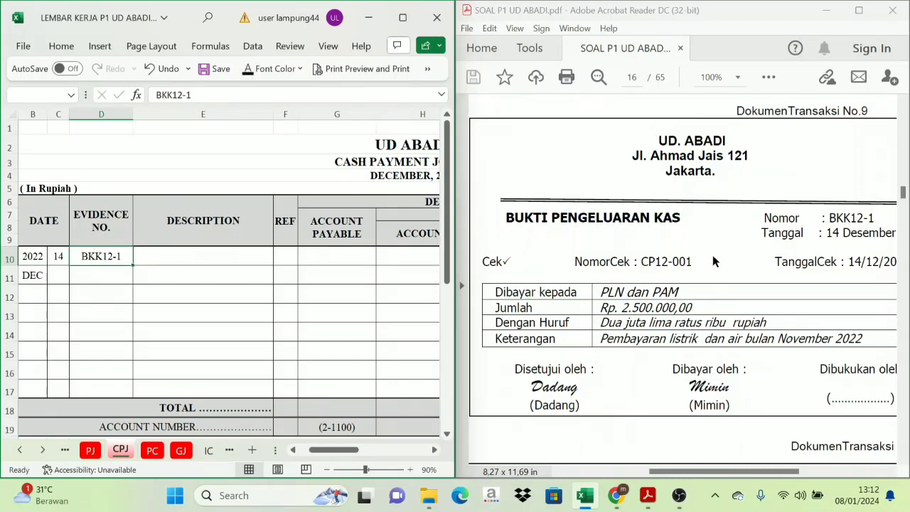
click(191, 250)
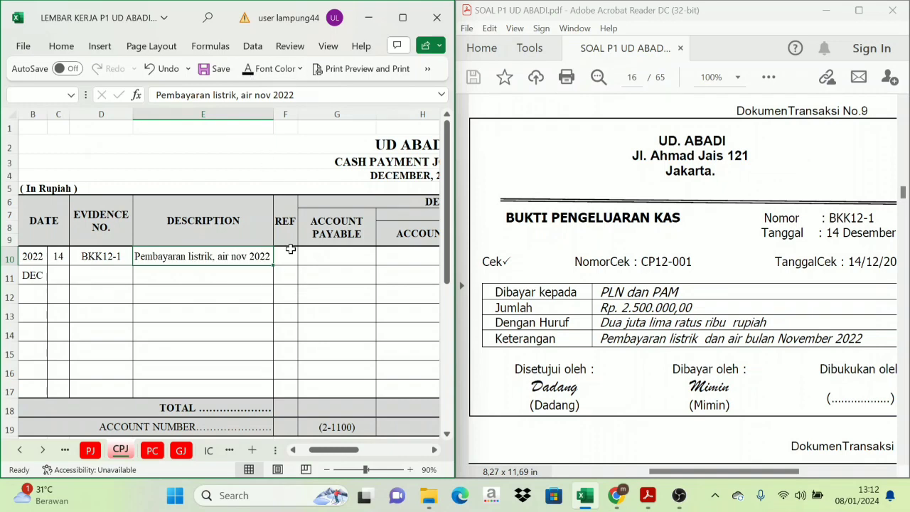
Step: Record the 2.500.000 Cash in Bank credit for BKK12-1 in K10 of the cash payment journal
click(435, 450)
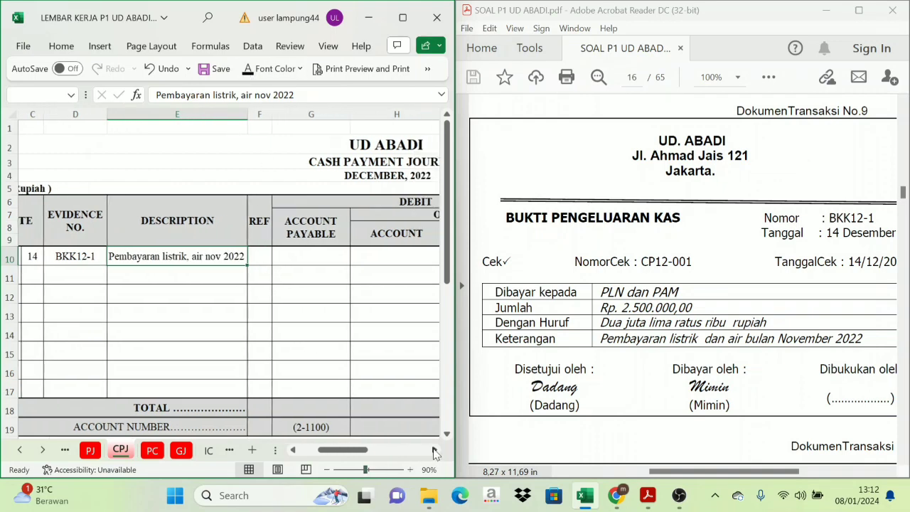
click(435, 450)
click(434, 450)
click(435, 450)
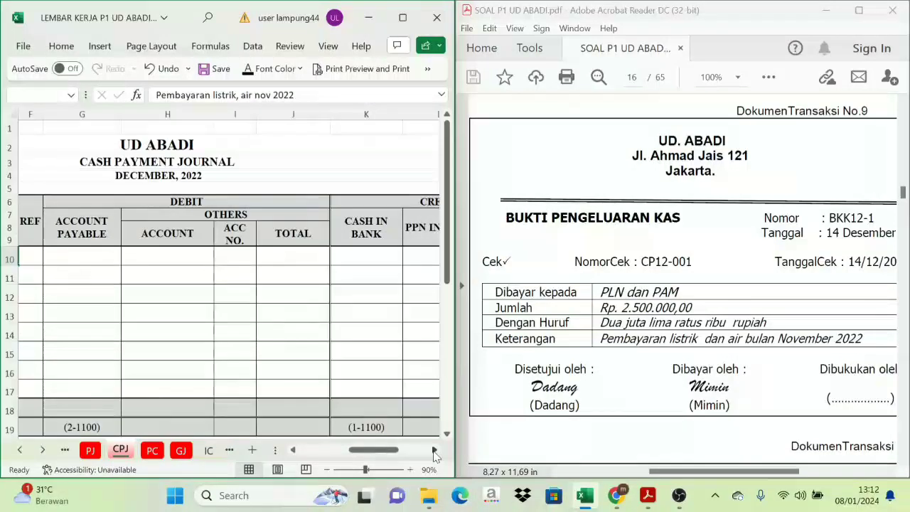
click(435, 450)
click(434, 450)
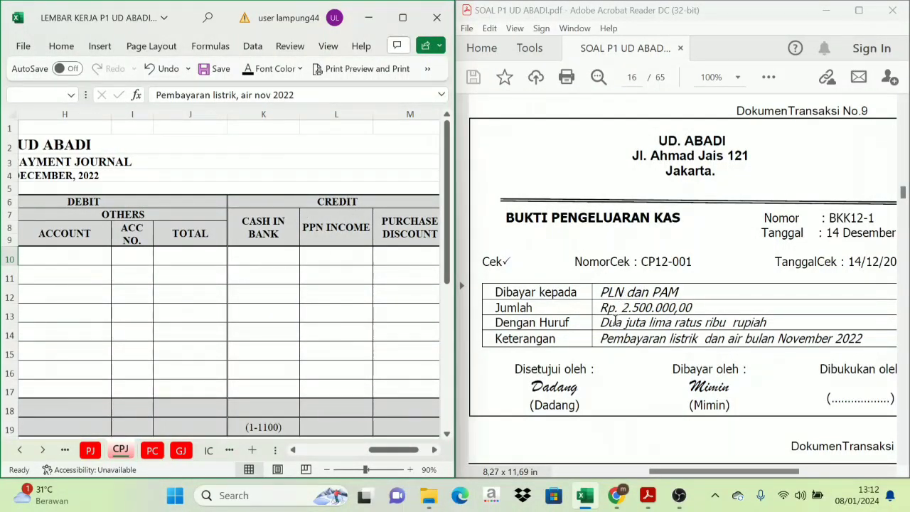
click(332, 203)
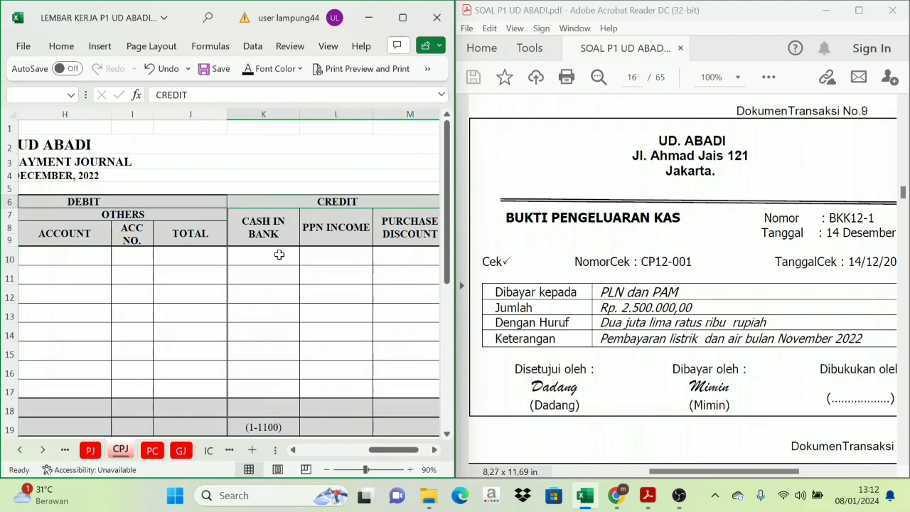
click(264, 254)
text(2500000)
key(ctrl+Return)
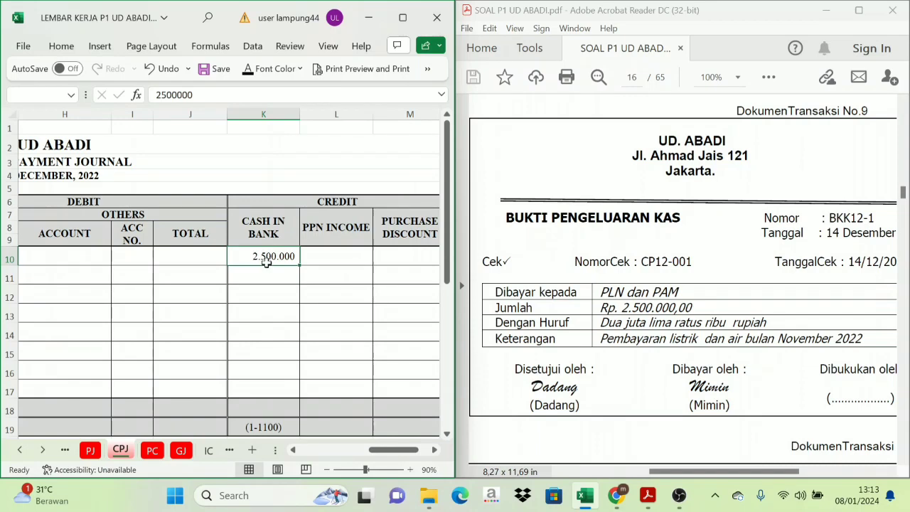
Step: Examine the debit side of the cash payment journal, comparing the Account Payable column with the Others columns for BKK12-1
drag(391, 452, 362, 451)
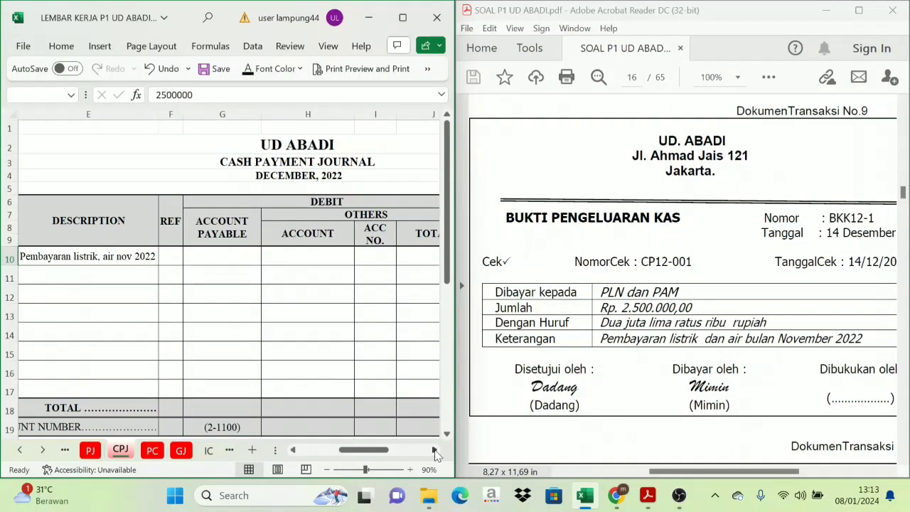
click(435, 450)
click(164, 202)
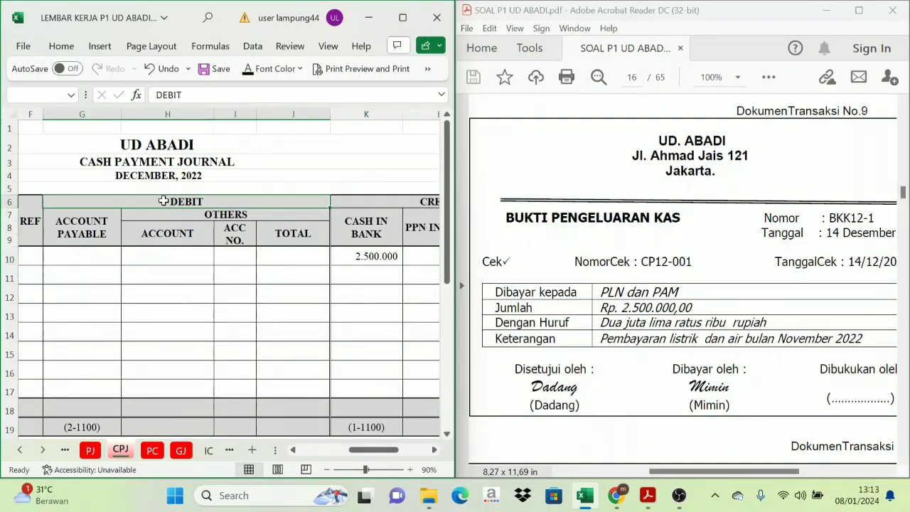
click(83, 233)
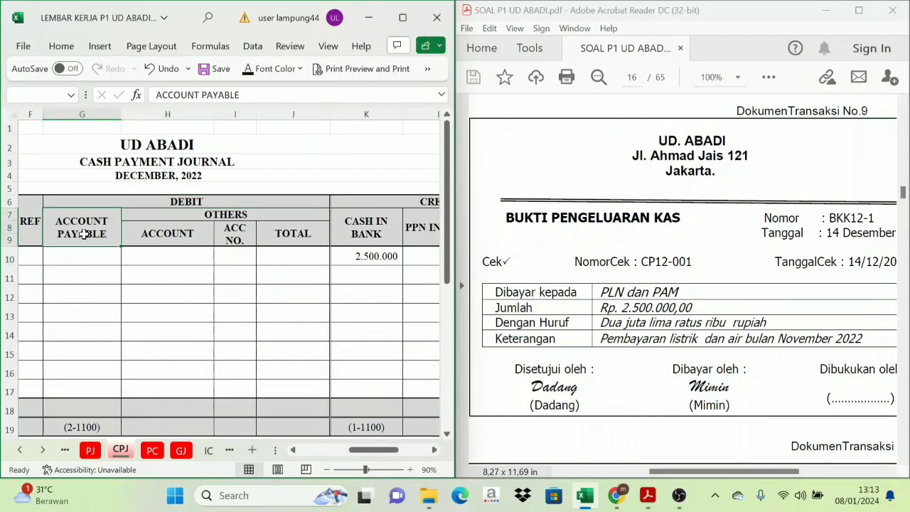
click(229, 216)
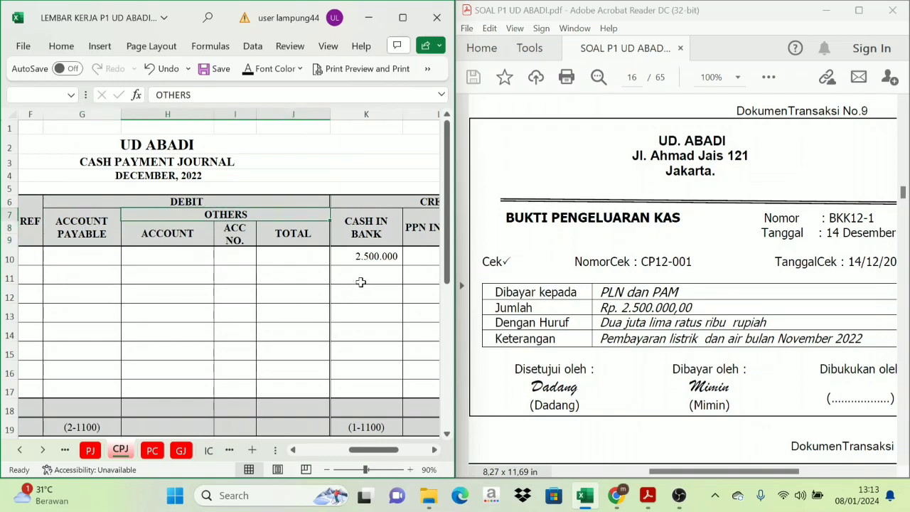
click(86, 245)
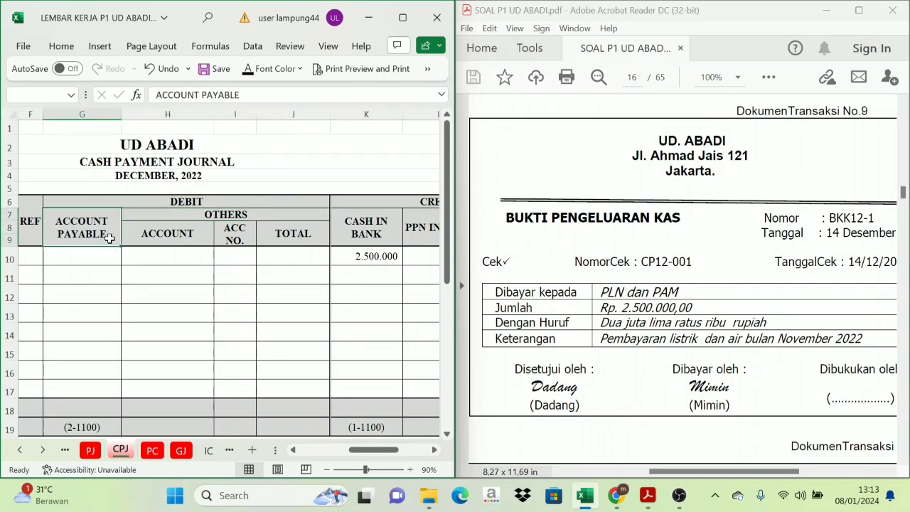
click(88, 269)
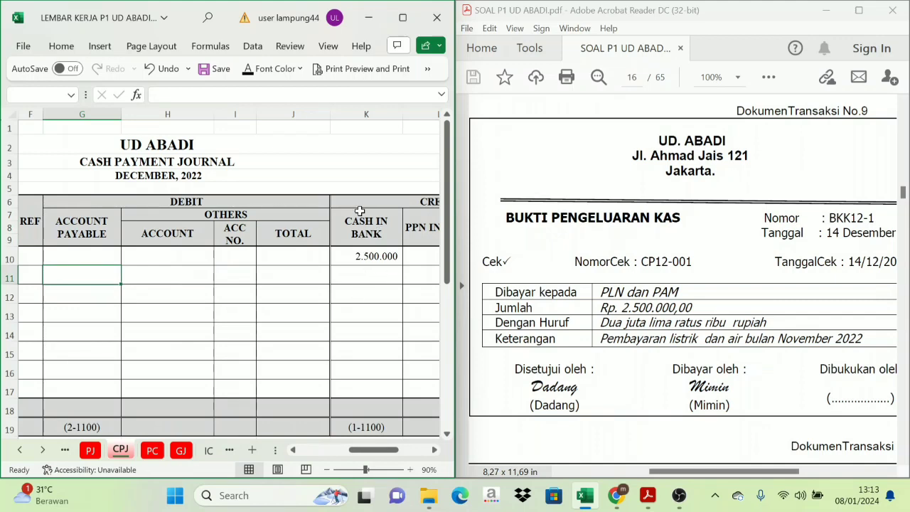
click(69, 232)
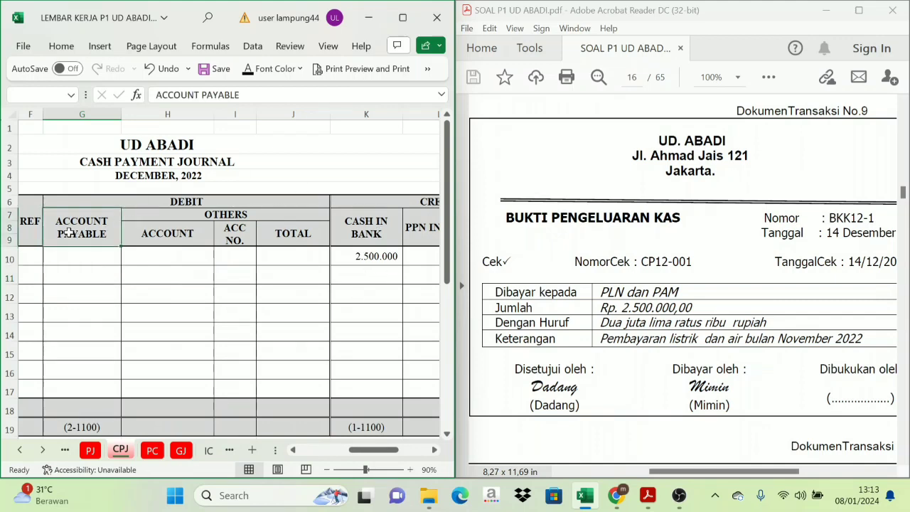
click(237, 215)
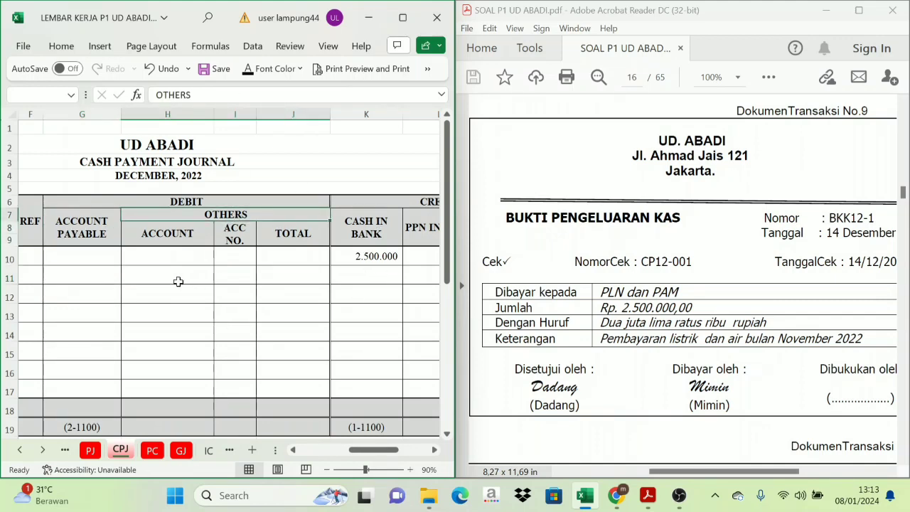
Step: Record the BKK12-1 debit under Others in row 10 in black font: account Expense Payable, number 2-1200, total 2.500.000
click(164, 252)
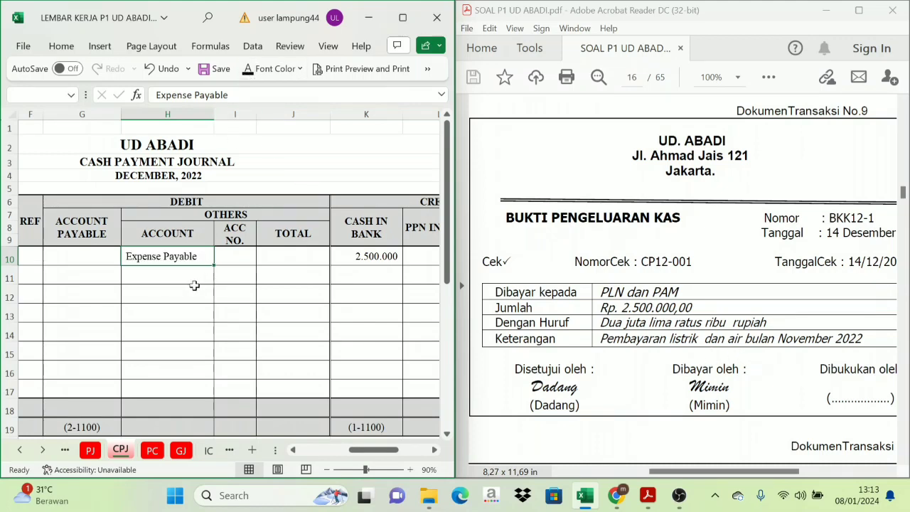
click(241, 254)
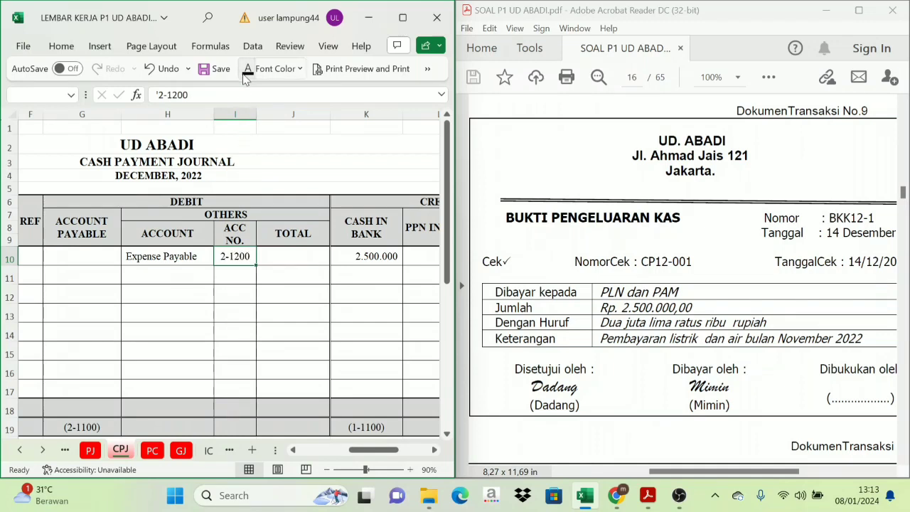
click(305, 258)
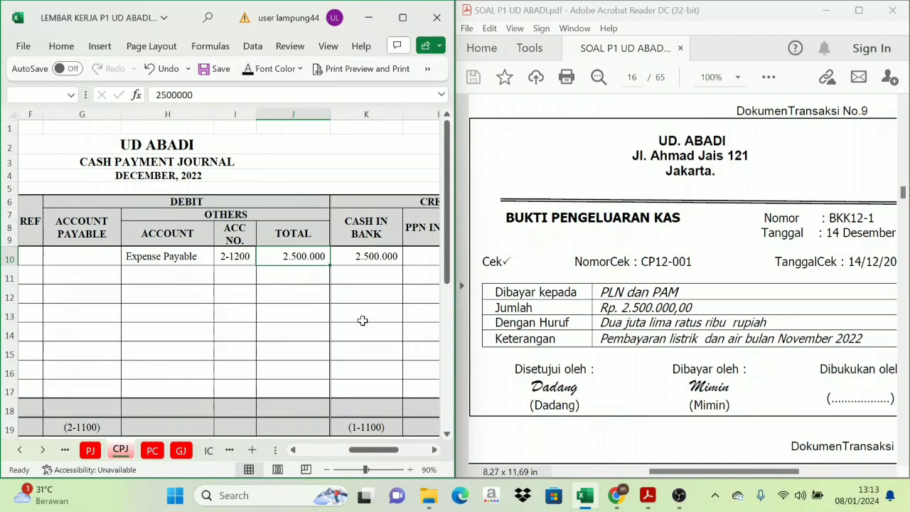
Step: Review the row 10 debit and credit entries for BKK12-1 against the Account Payable and Others column headings
mouse_move(377, 450)
mouse_down()
mouse_move(358, 454)
mouse_move(376, 452)
mouse_up()
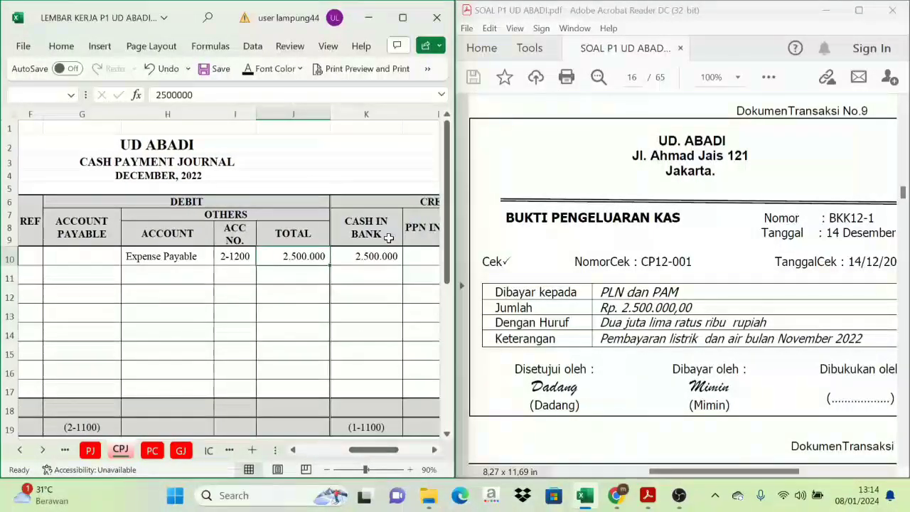
click(373, 256)
click(98, 233)
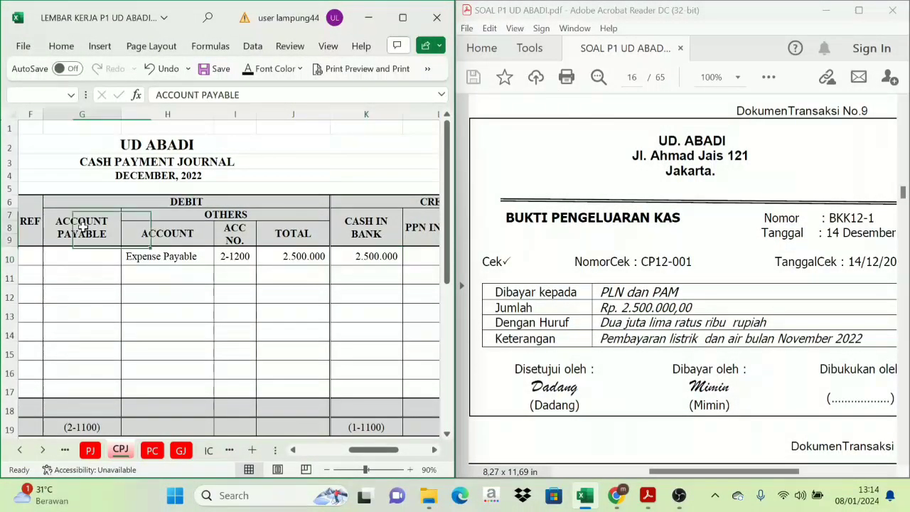
click(208, 213)
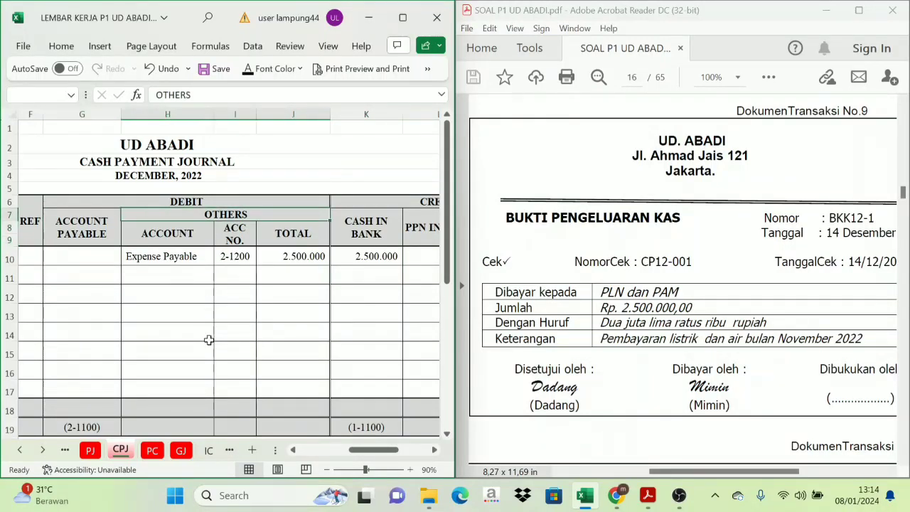
click(181, 256)
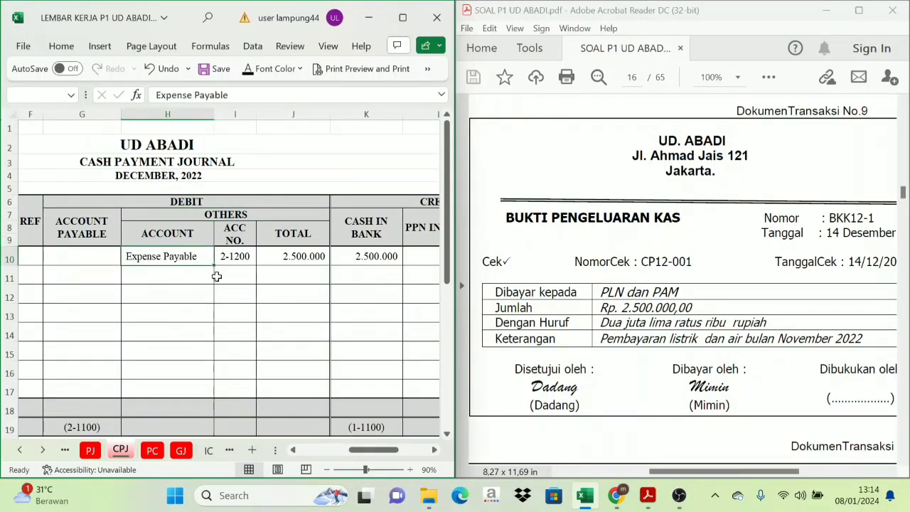
click(233, 253)
click(286, 263)
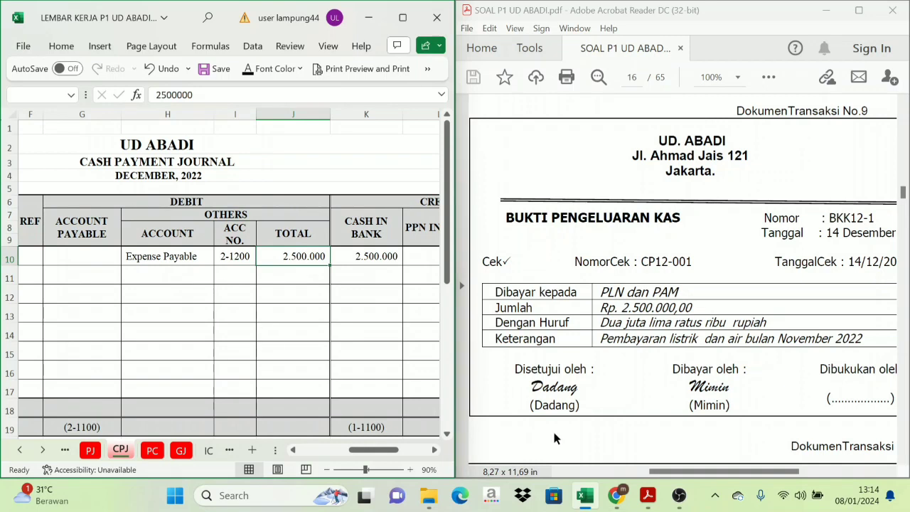
click(380, 260)
click(67, 239)
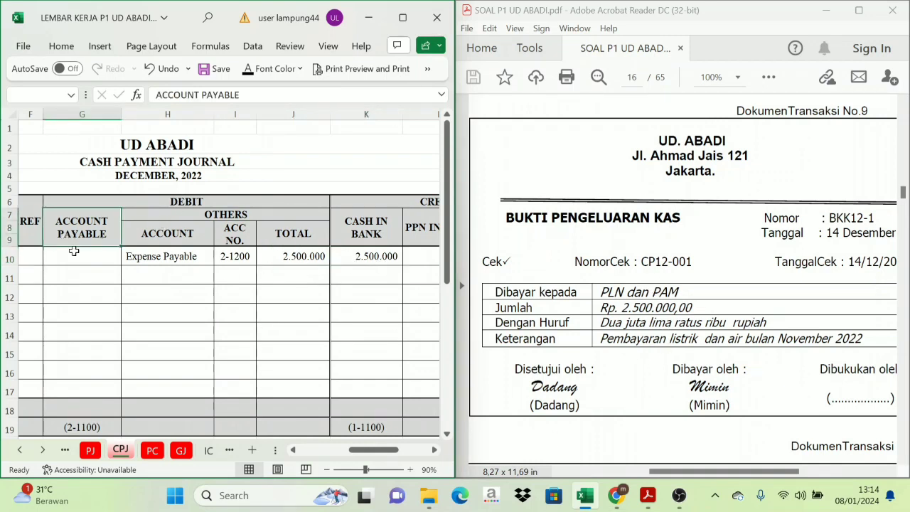
click(85, 264)
click(89, 314)
click(85, 226)
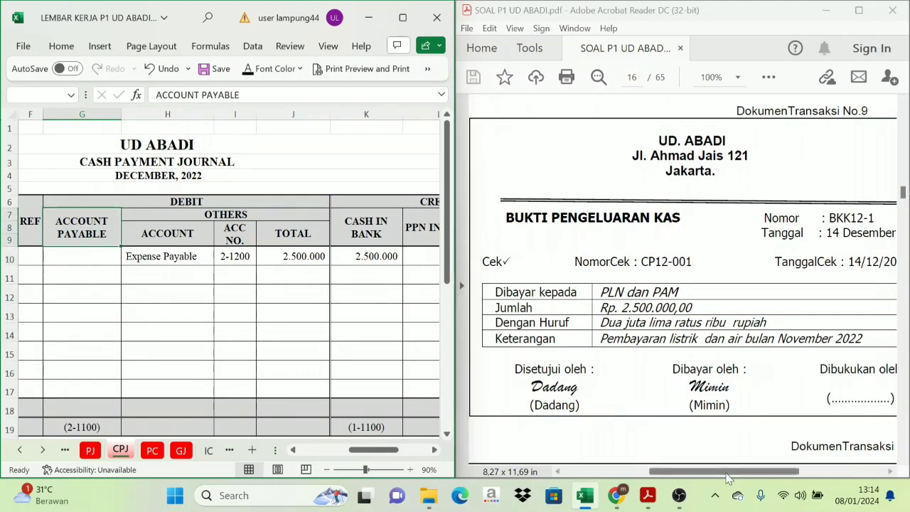
Step: Locate sales invoice F12-3 to Toko Raya on page 16 of the PDF and read its number and date
drag(729, 470, 716, 483)
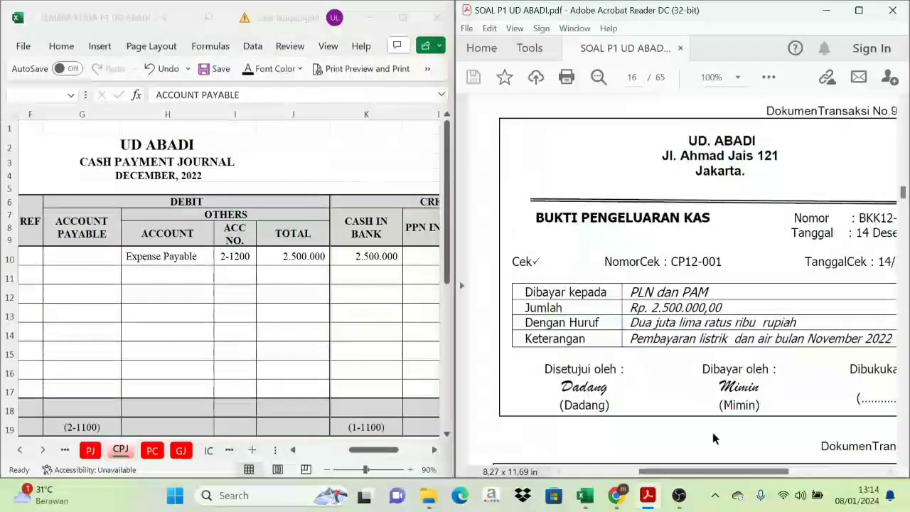
scroll(696, 268, up, 1)
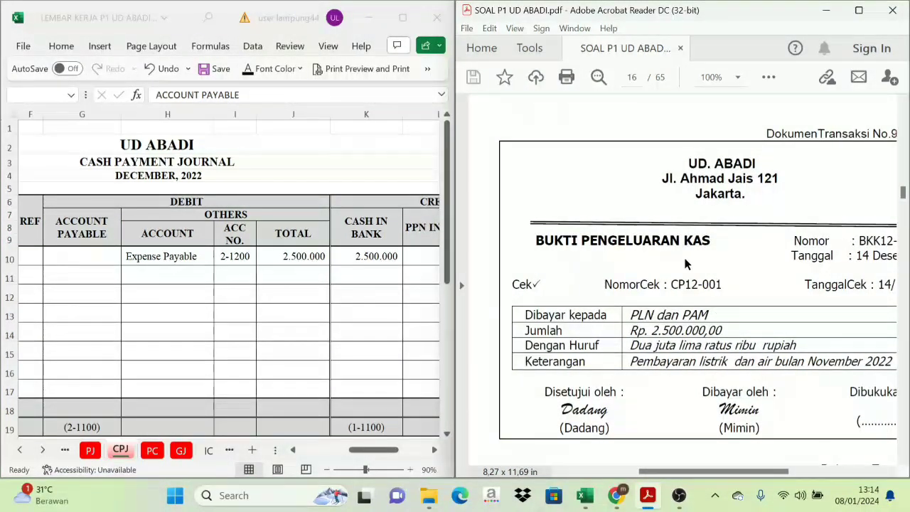
scroll(661, 326, down, 10)
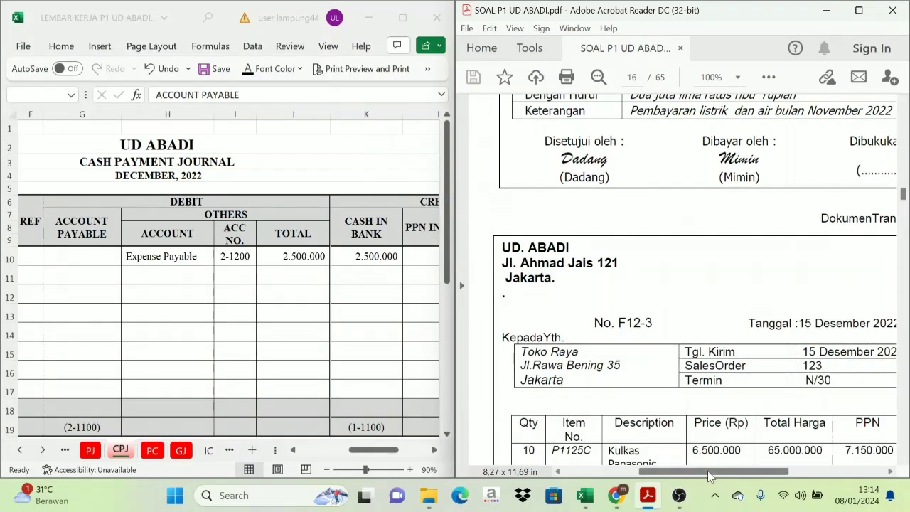
mouse_move(712, 471)
mouse_down()
mouse_move(746, 477)
mouse_move(715, 480)
mouse_up()
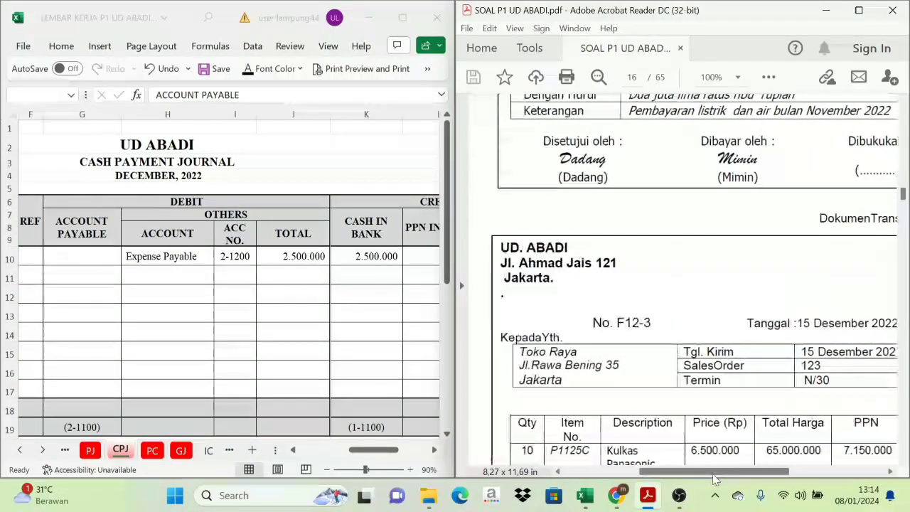
scroll(661, 346, down, 2)
scroll(661, 347, down, 2)
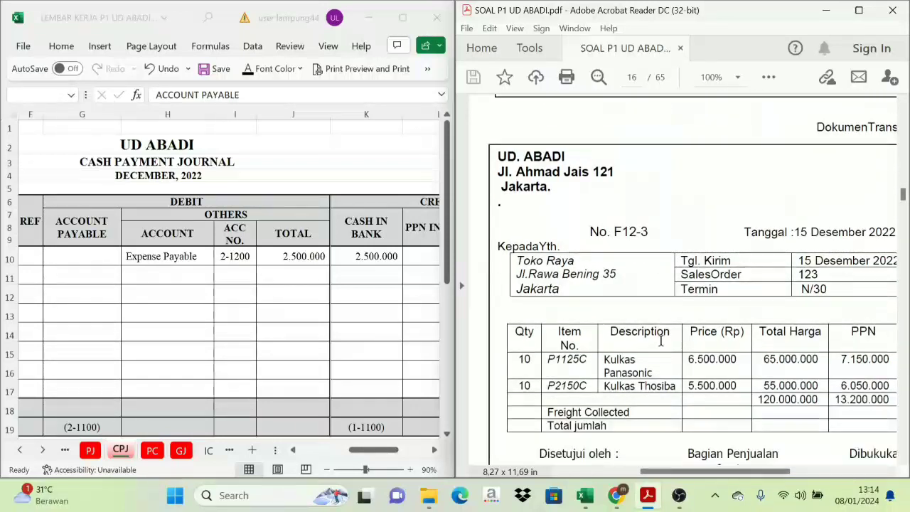
drag(590, 235, 665, 231)
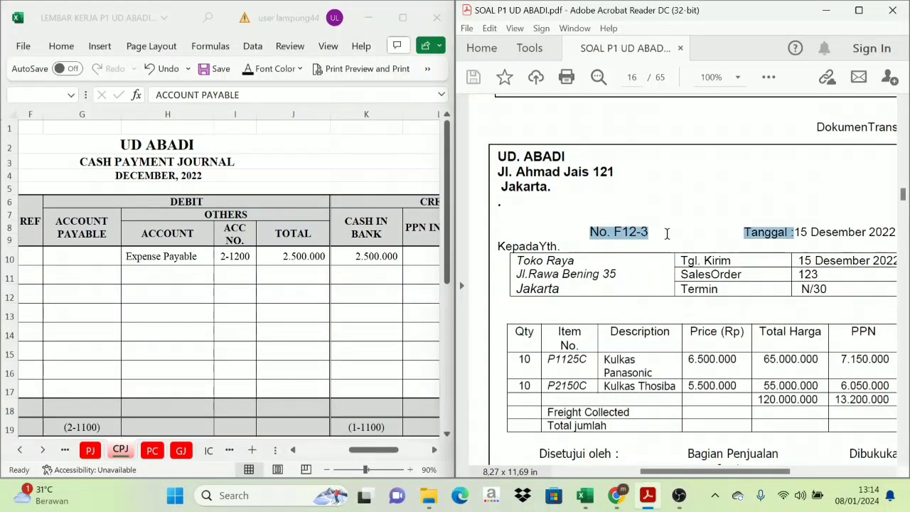
click(595, 197)
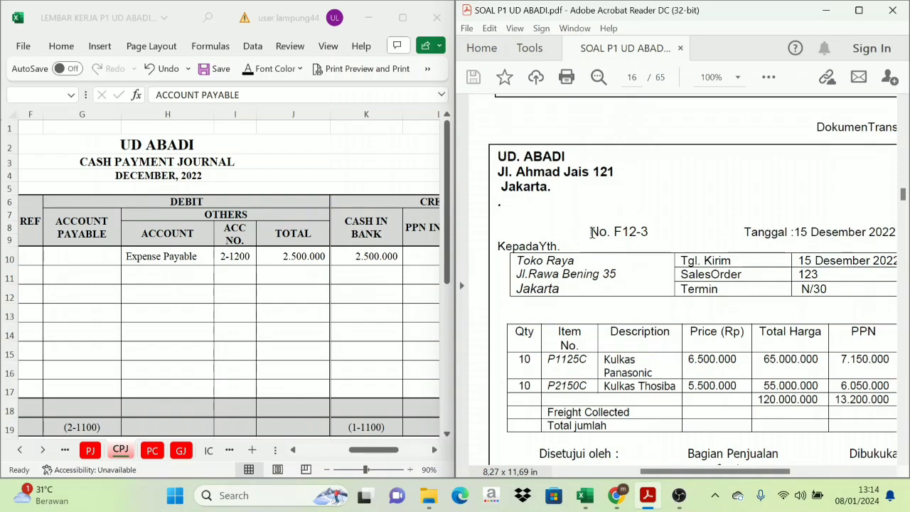
drag(591, 233, 660, 231)
click(628, 184)
Step: Compare with sales invoice F12-2 to Toko Seven on page 15 of the PDF, and return to invoice F12-3
scroll(566, 248, up, 5)
scroll(561, 247, up, 10)
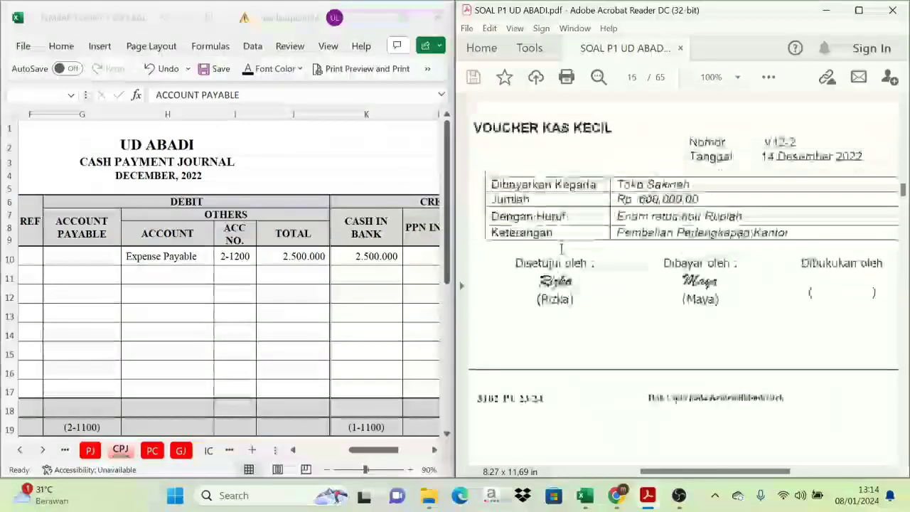
scroll(560, 251, up, 3)
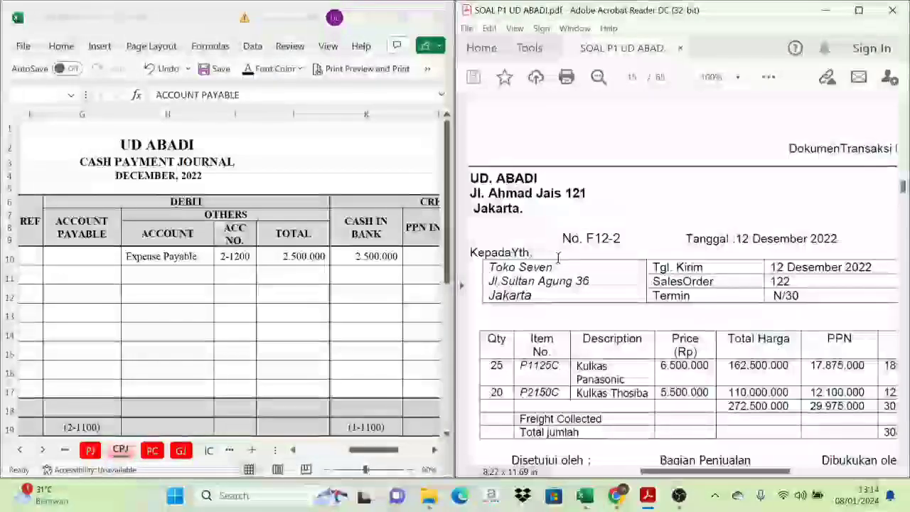
mouse_move(769, 475)
mouse_down()
mouse_move(796, 475)
mouse_move(756, 475)
mouse_up()
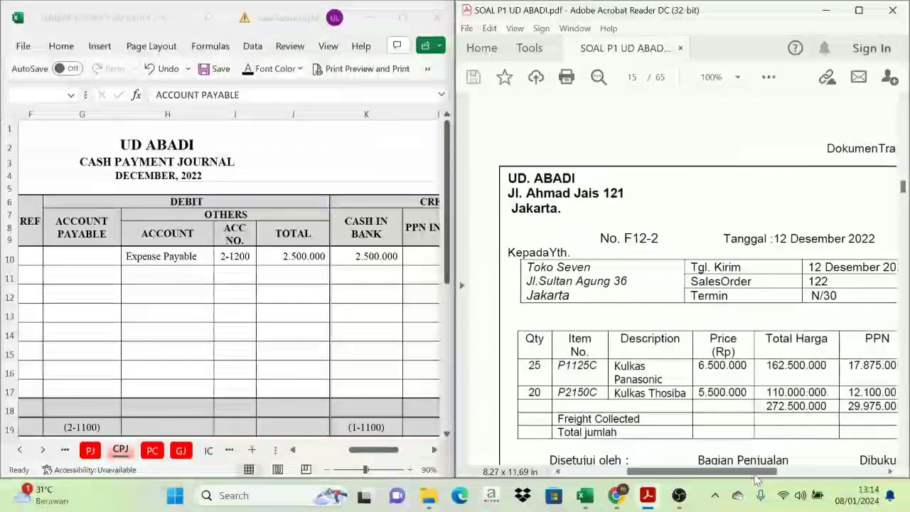
scroll(672, 328, down, 3)
scroll(671, 328, down, 10)
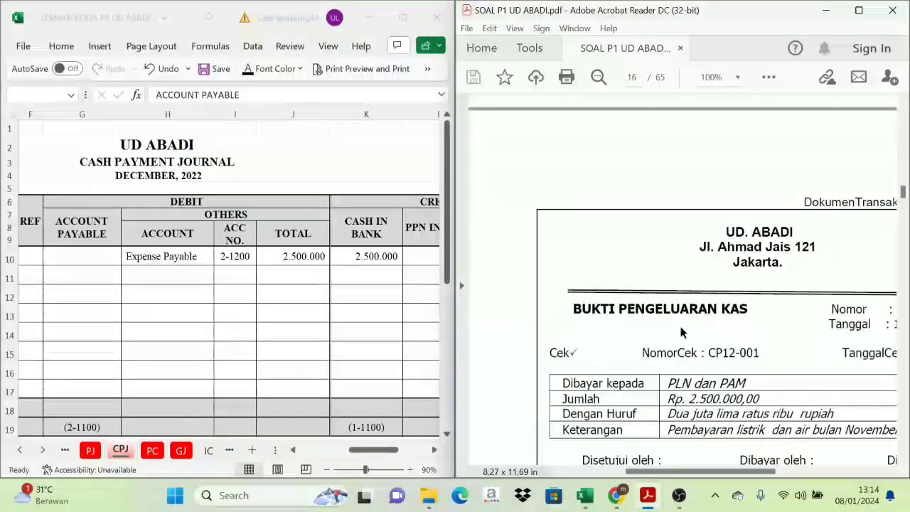
scroll(677, 338, up, 1)
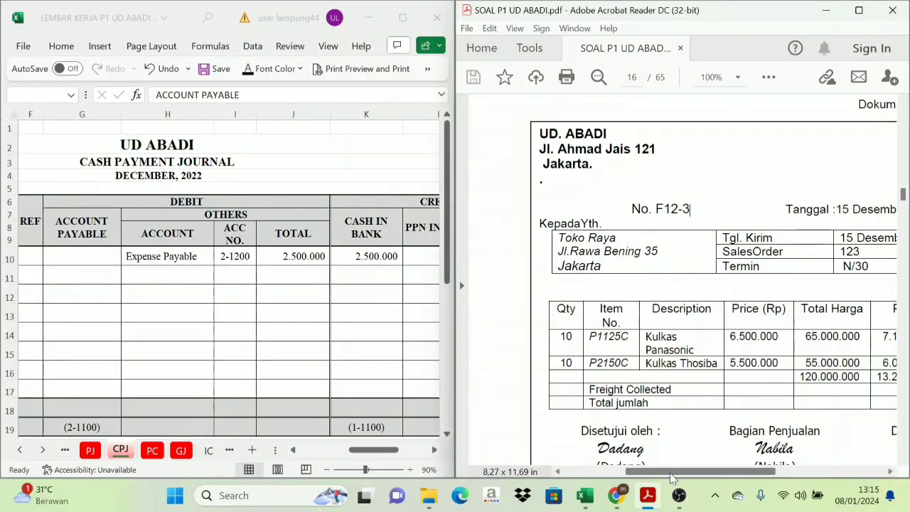
Step: On the SJ sales journal, reveal day 15, invoice F12-3 and description "Toko Raya" in row 11, using black font
click(21, 454)
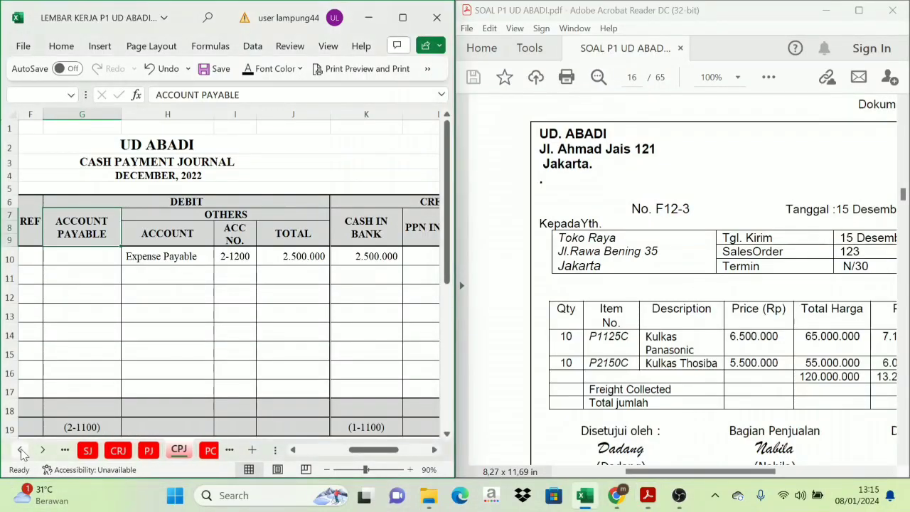
click(21, 453)
click(157, 450)
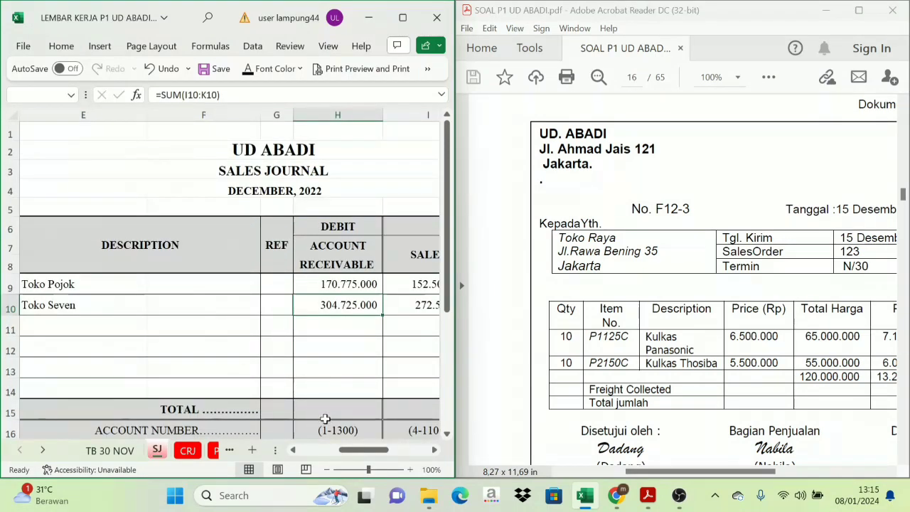
drag(365, 449, 345, 449)
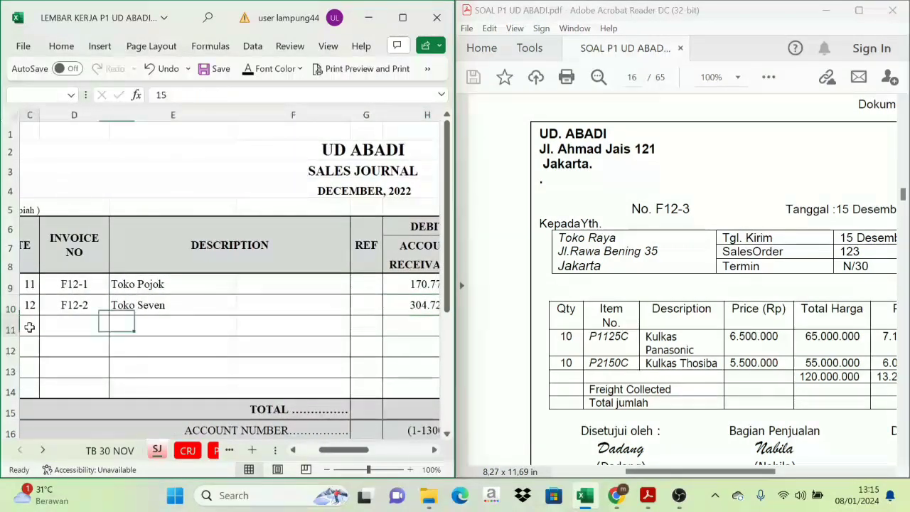
drag(29, 325, 126, 319)
click(250, 73)
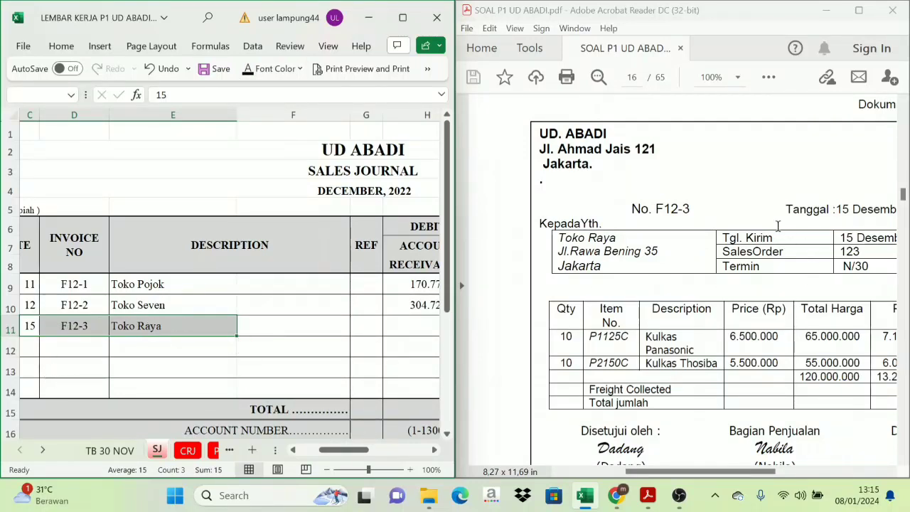
click(146, 329)
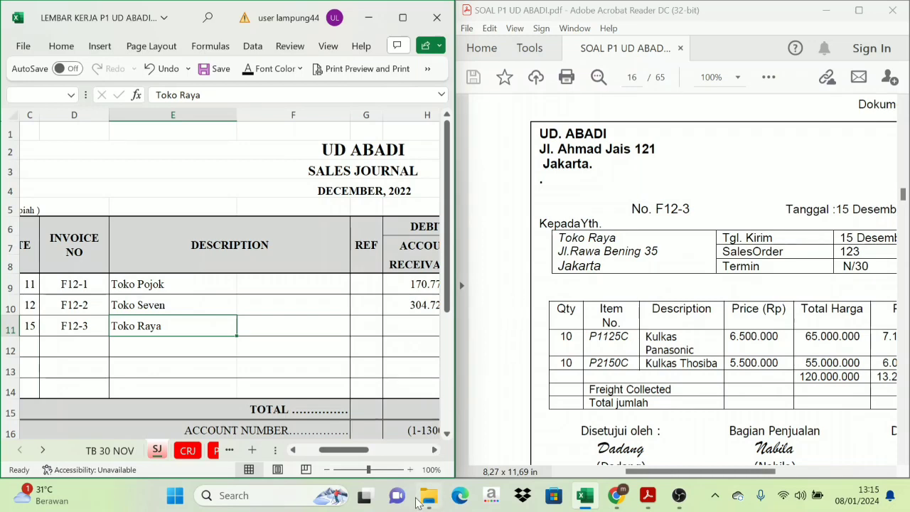
Step: In row 11 of the sales journal, reveal Sales 120.000.000 and PPN Outcome 13.200.000 from invoice F12-3, using black font
click(434, 452)
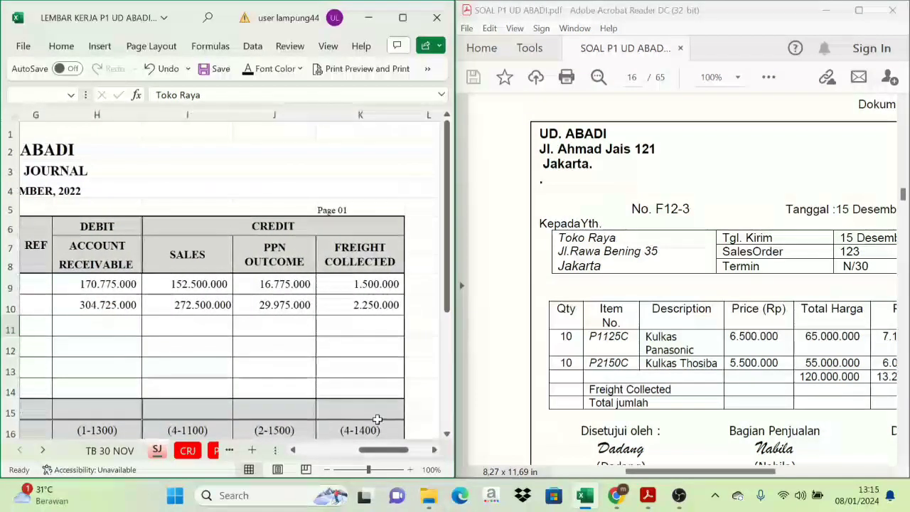
click(189, 331)
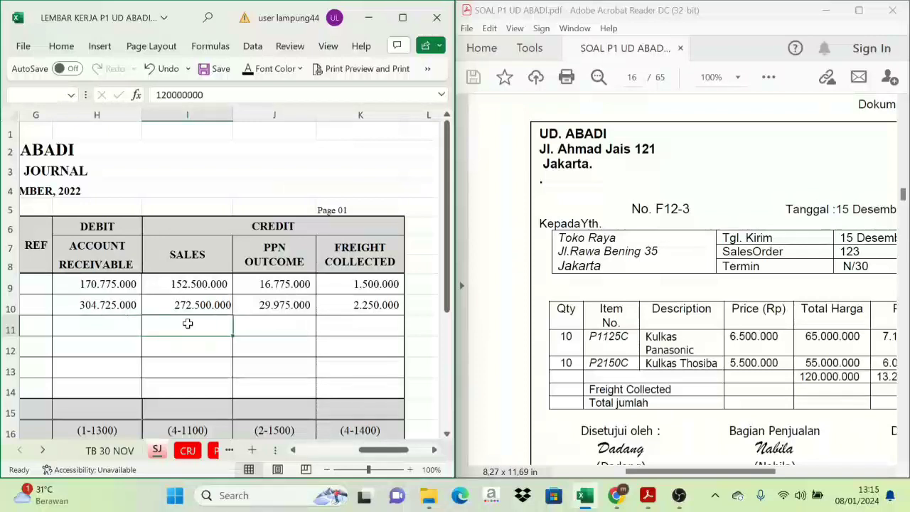
click(728, 473)
drag(729, 476, 781, 479)
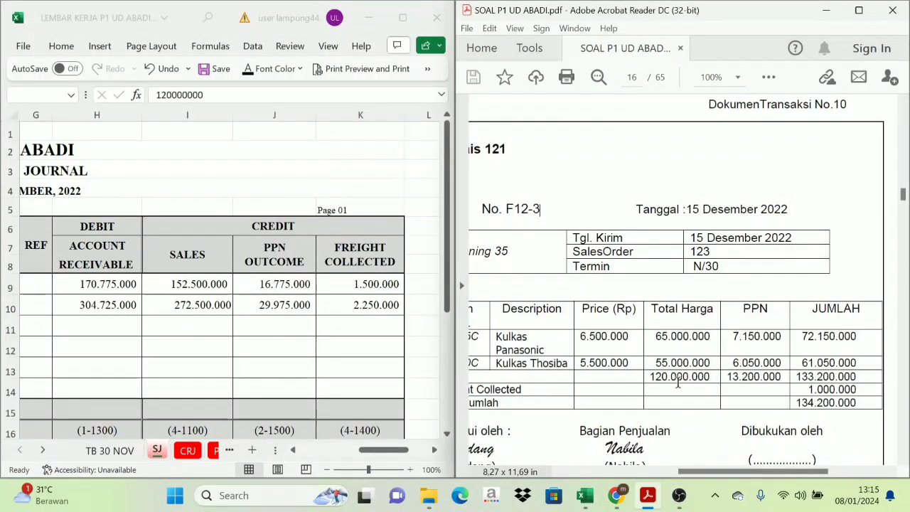
click(201, 327)
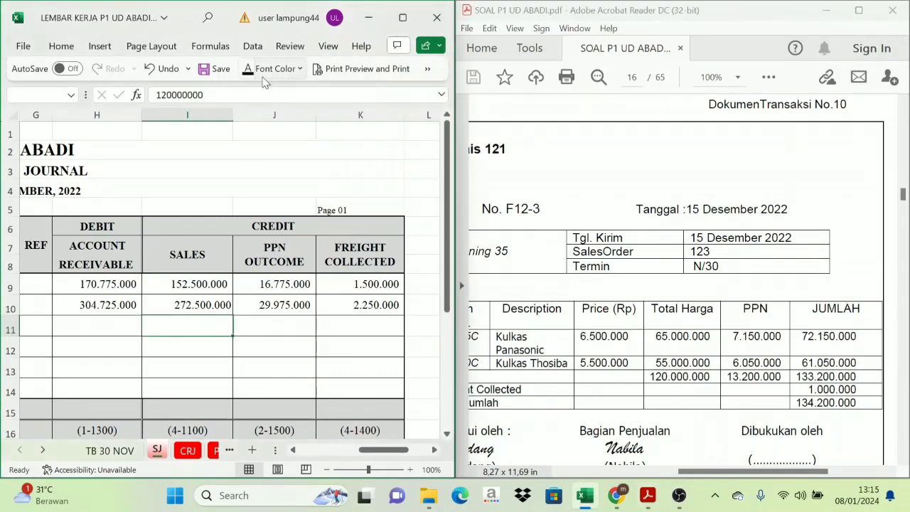
click(246, 71)
click(267, 325)
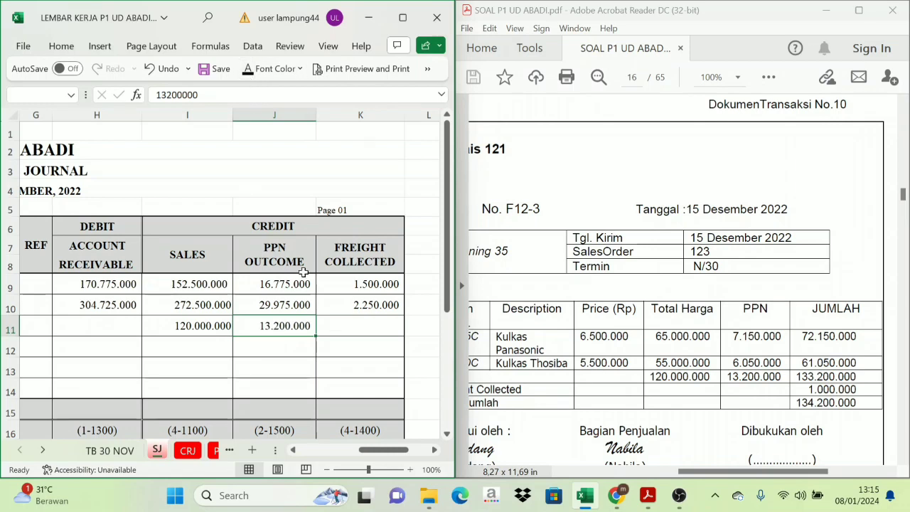
Step: Check the freight charge on invoice F12-3 and reveal Freight Collected 1.000.000 in row 11, using black font
click(348, 327)
text(1000000)
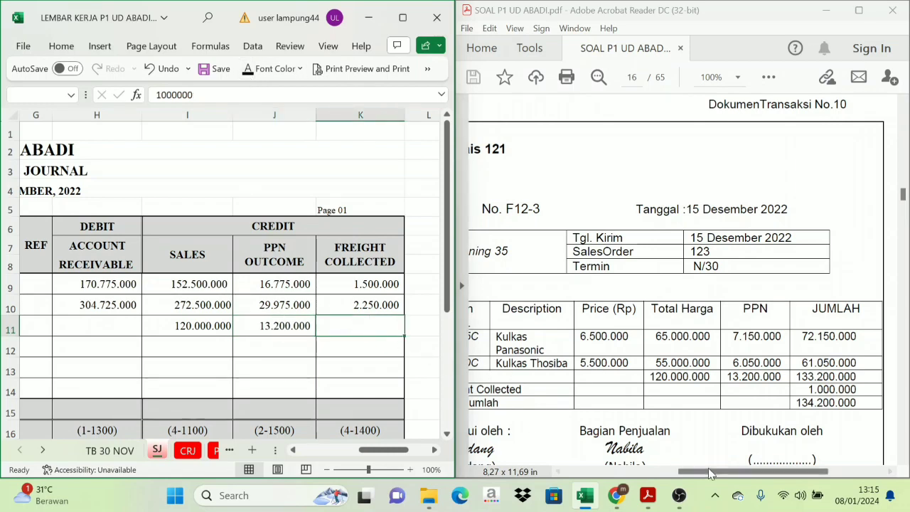
drag(722, 471, 738, 480)
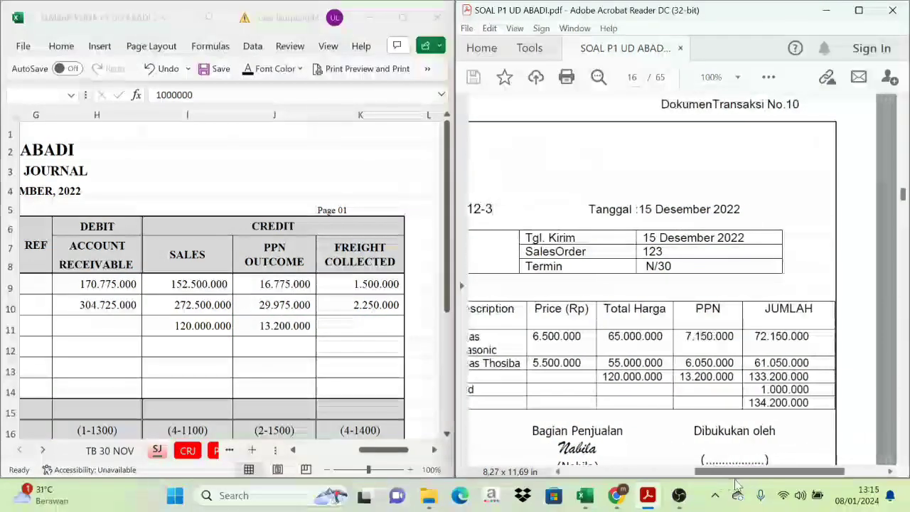
click(347, 325)
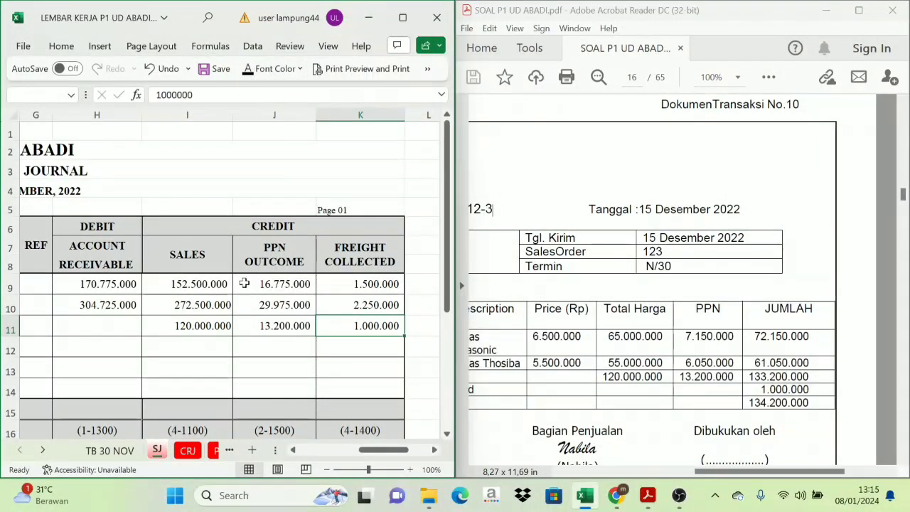
Step: Review the row 11 credit amounts and show their sum, =SUM(I11:K11), as the Account Receivable debit in H11
click(178, 325)
click(256, 324)
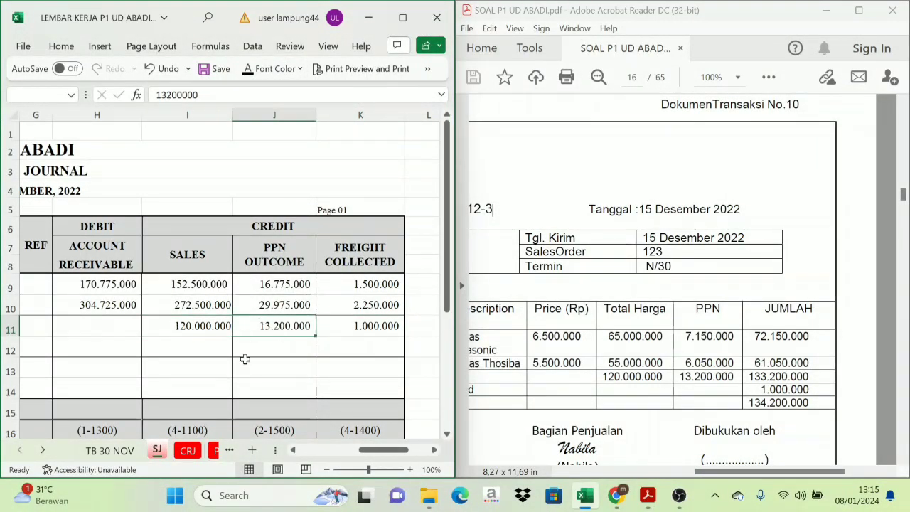
click(353, 333)
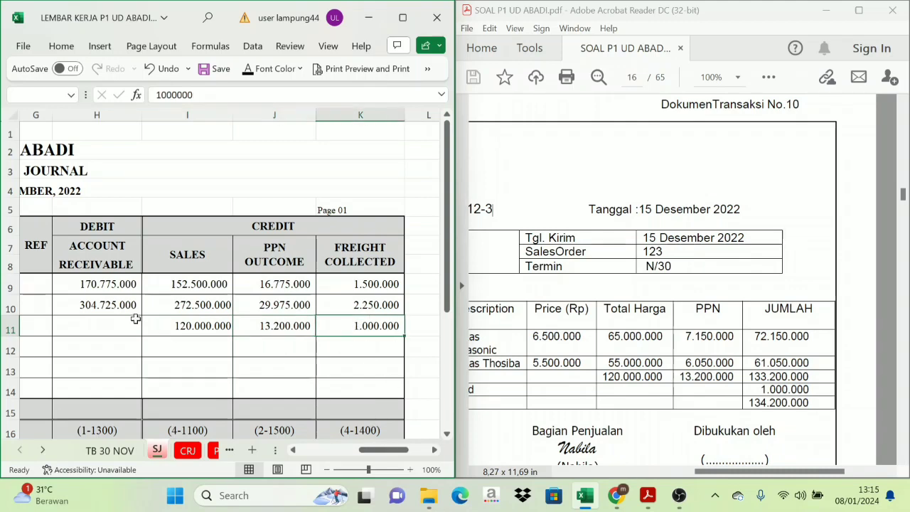
click(102, 330)
key(ctrl+Return)
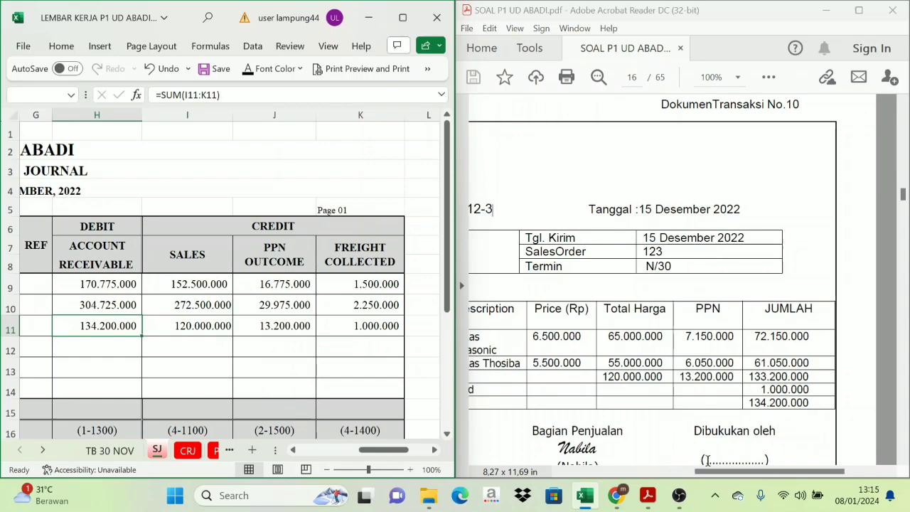
Step: On the SLAR sheet, reveal day 15, description "Sales Journal" and ref SJ in row 34 of Toko Raya's receivable ledger
drag(710, 472, 668, 472)
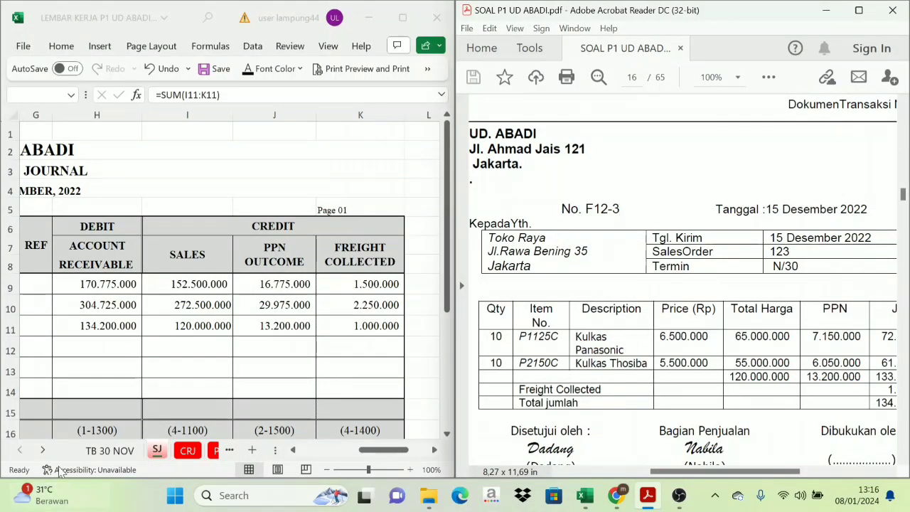
click(44, 450)
click(44, 451)
click(44, 451)
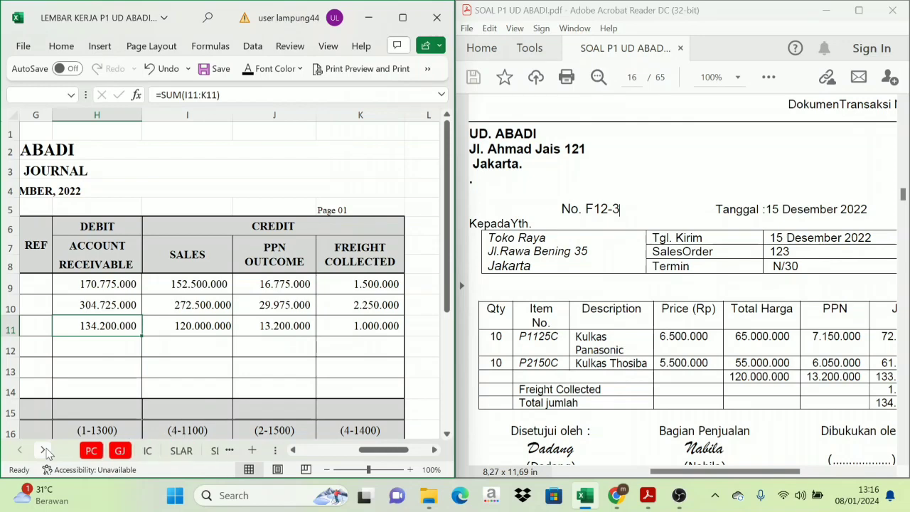
click(186, 450)
scroll(195, 359, up, 4)
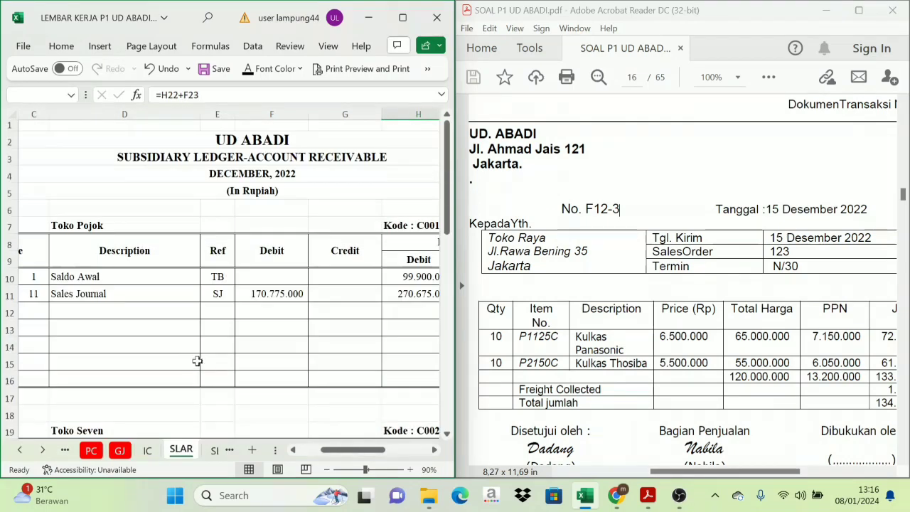
drag(348, 449, 335, 446)
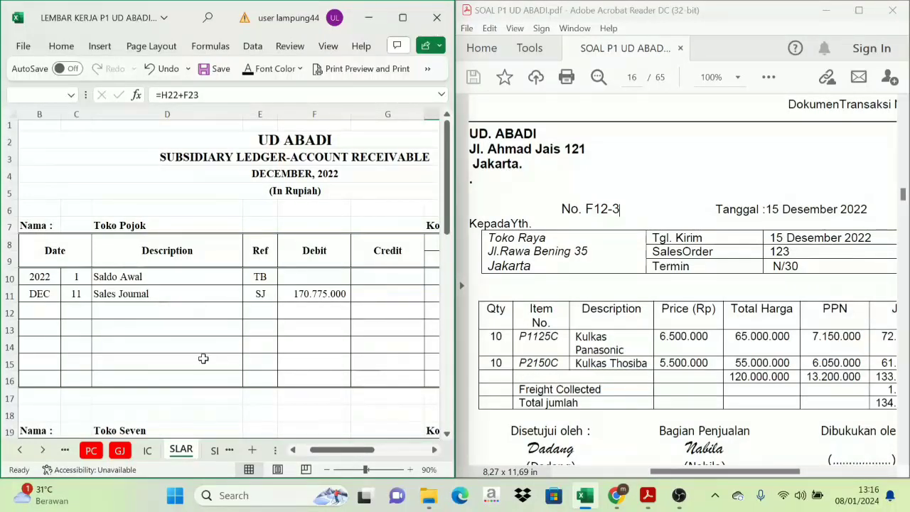
scroll(192, 363, down, 8)
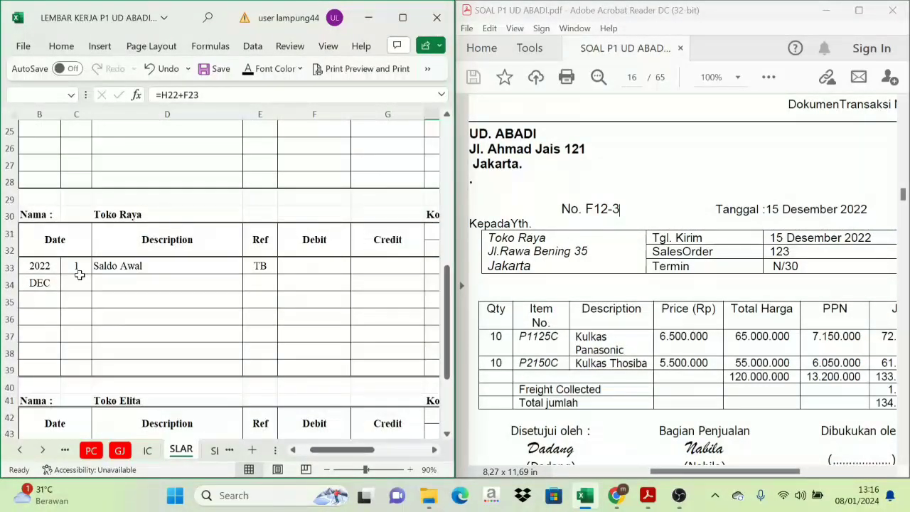
drag(80, 275, 137, 283)
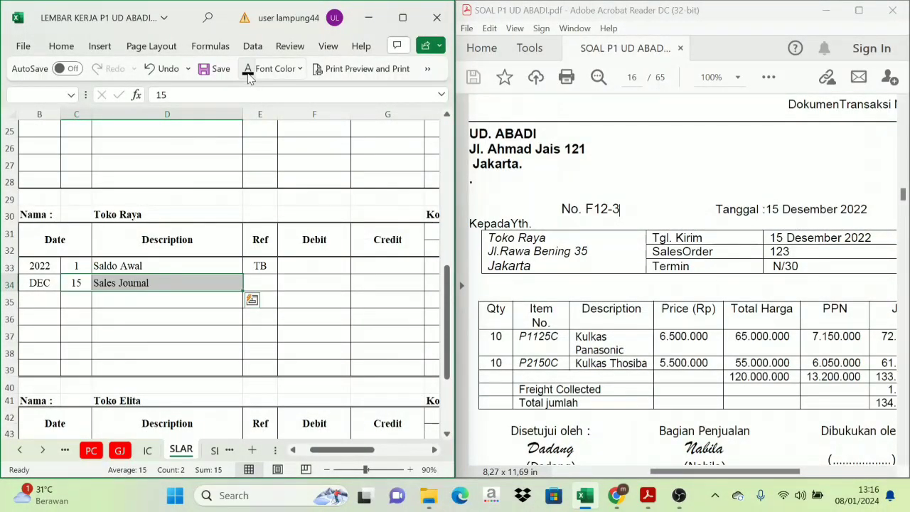
click(255, 277)
text(SJ)
key(ctrl+Return)
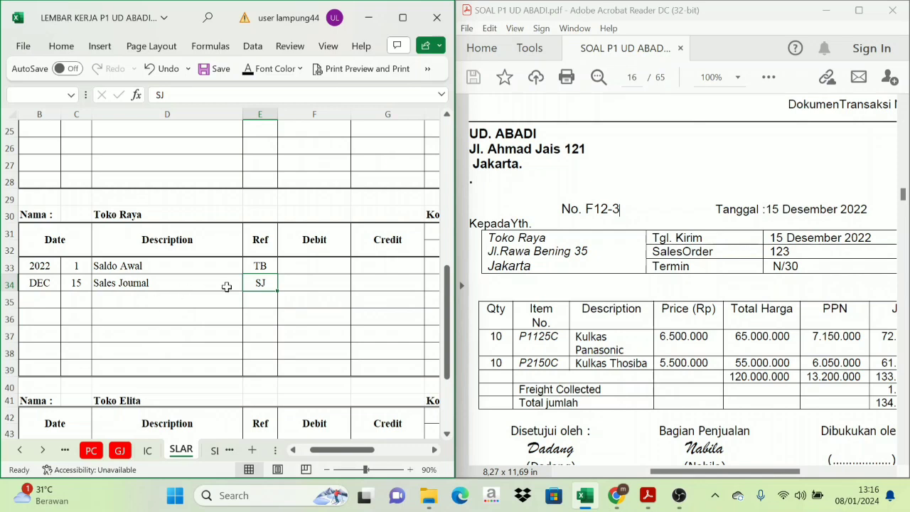
Step: Show the F34 debit of Toko Raya's ledger as =SJ!H11, checking the source amount on the SJ sheet
click(304, 291)
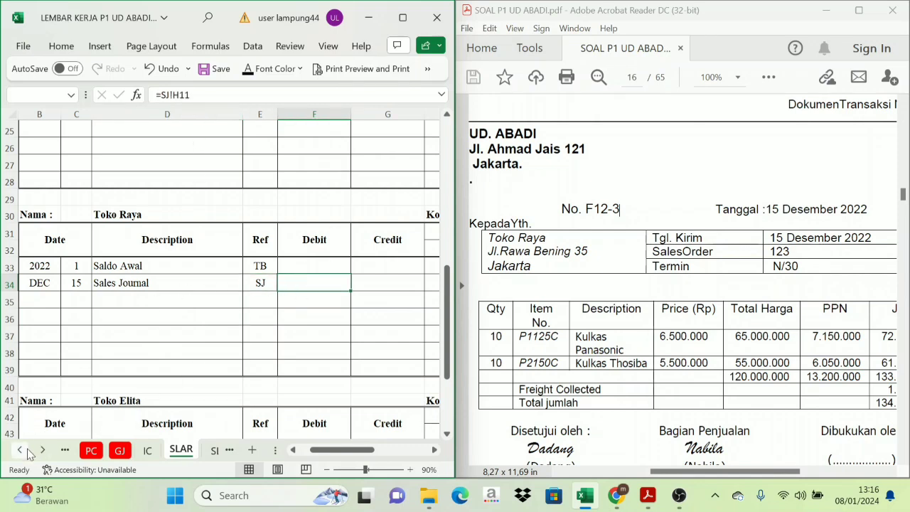
click(20, 449)
click(19, 449)
click(90, 450)
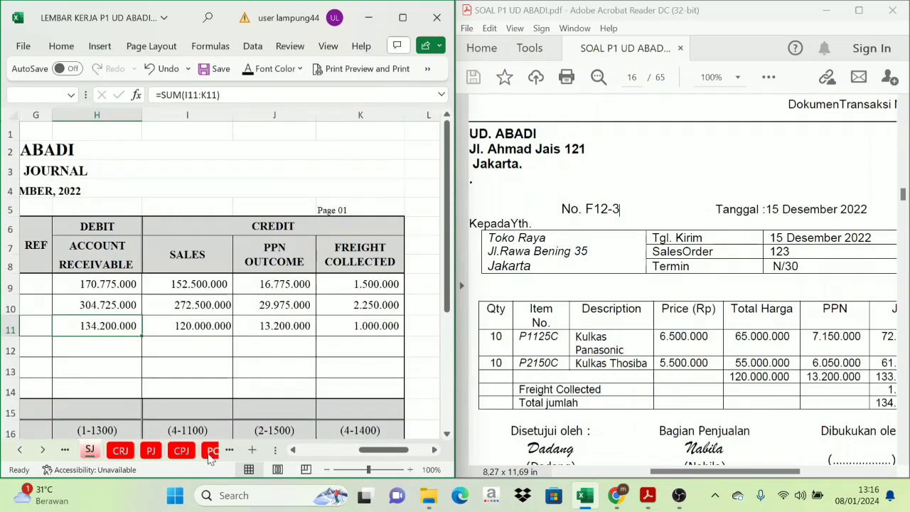
click(42, 450)
click(41, 450)
click(42, 449)
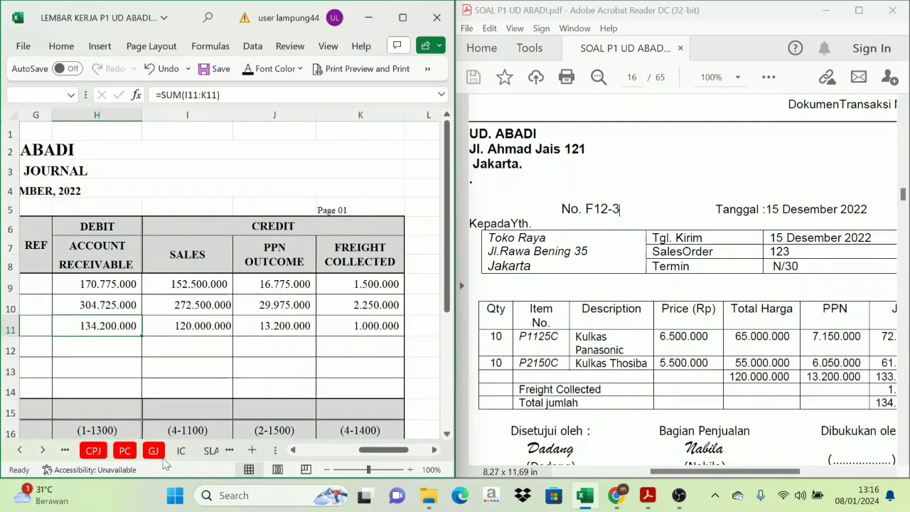
click(212, 450)
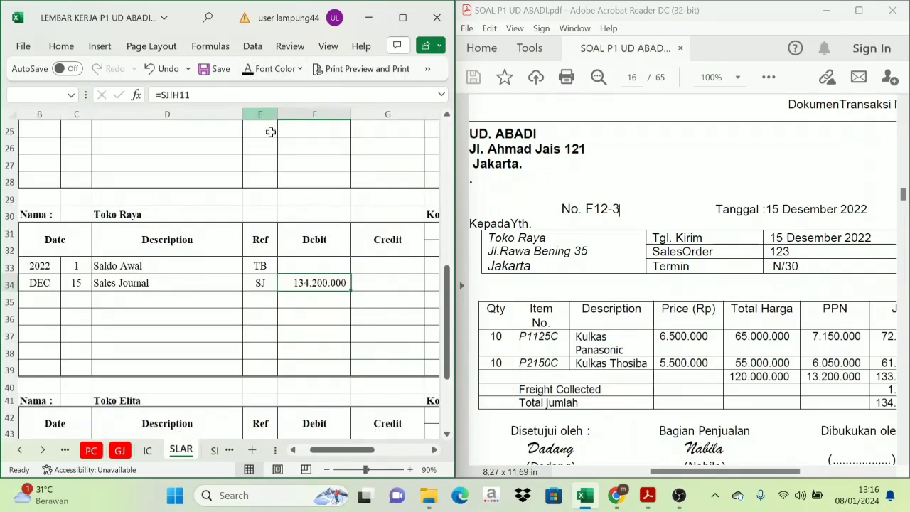
Step: Show Toko Raya's debit balance in H34 of the receivable ledger as =H33+F34
drag(366, 456, 392, 456)
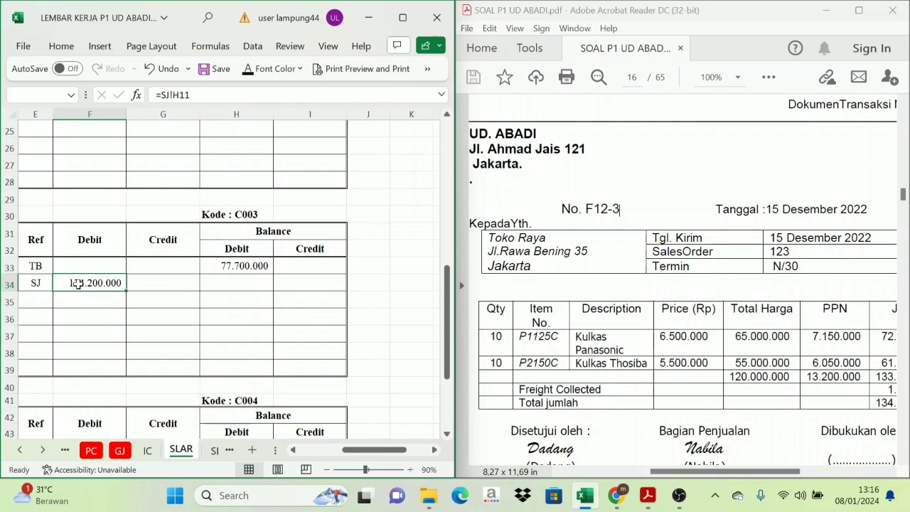
click(218, 272)
click(216, 288)
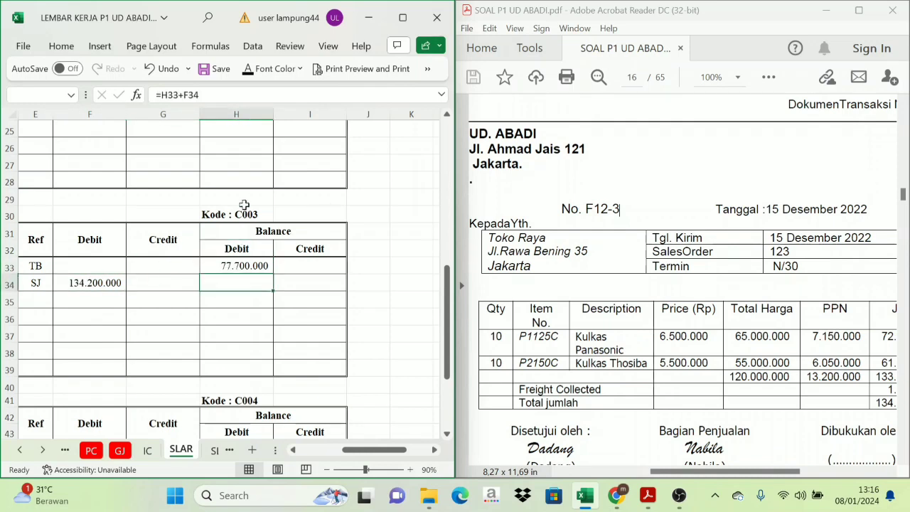
key(ctrl+Return)
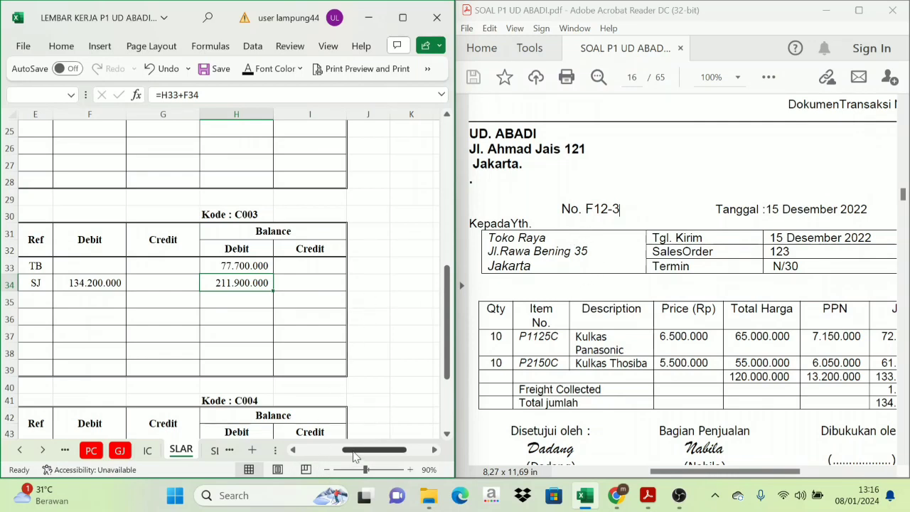
Step: On the IC sheet's Kulkas Panasonic card, reveal day 15, evidence F12-3 and description "Toko Raya" in row 17, using black font
mouse_move(359, 450)
mouse_down()
mouse_move(326, 457)
mouse_move(361, 459)
mouse_move(345, 455)
mouse_up()
click(148, 450)
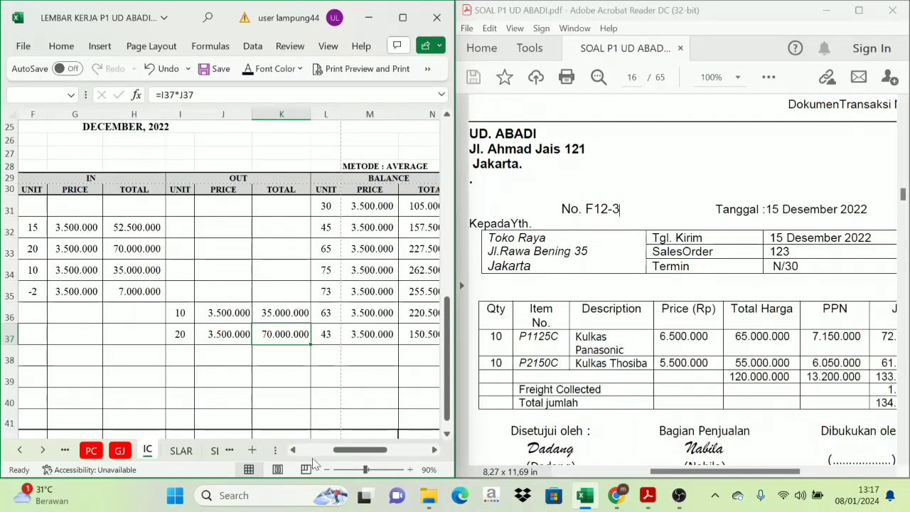
click(294, 450)
click(294, 450)
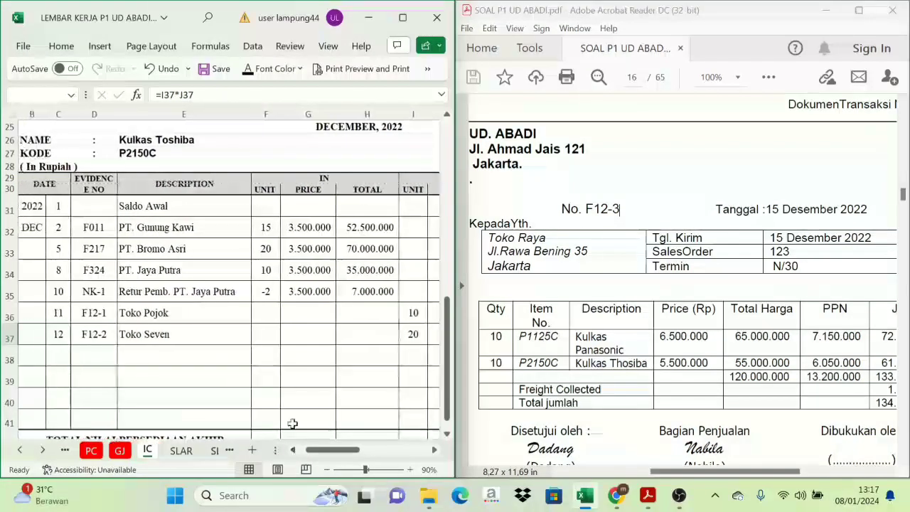
scroll(252, 381, up, 8)
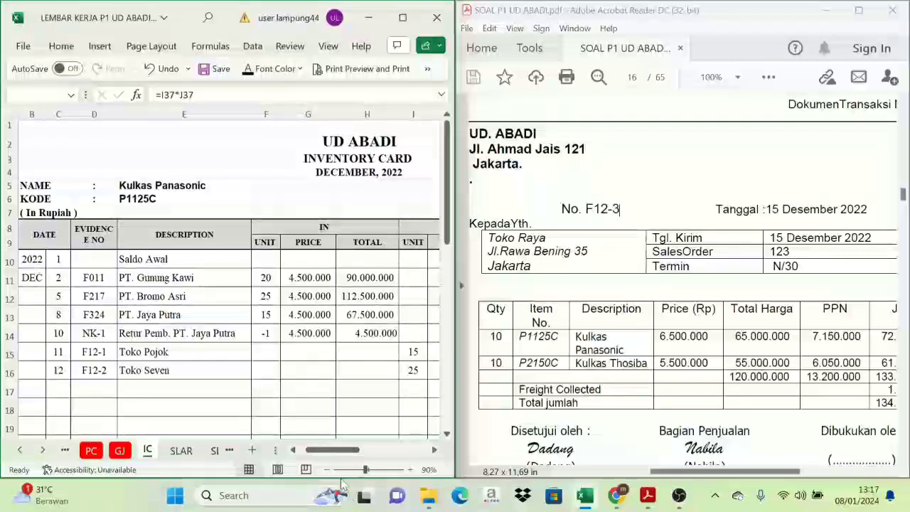
drag(332, 449, 324, 449)
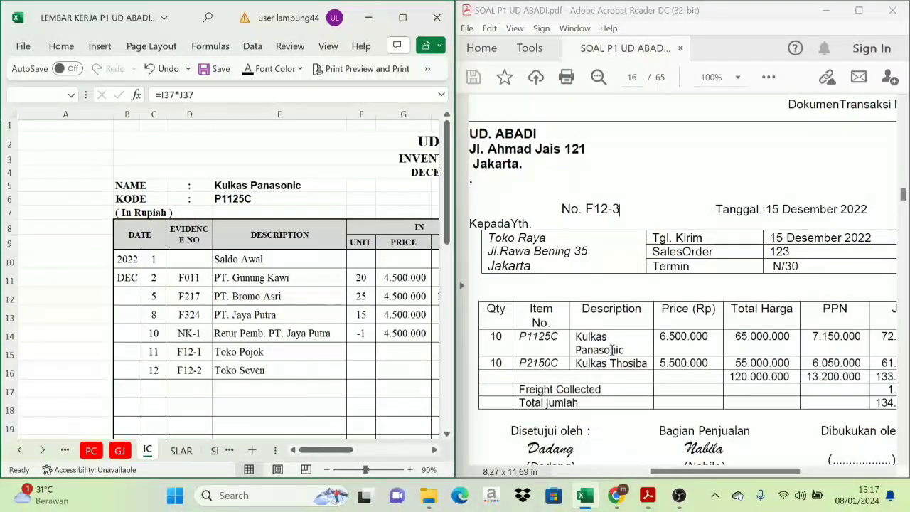
drag(154, 390, 222, 390)
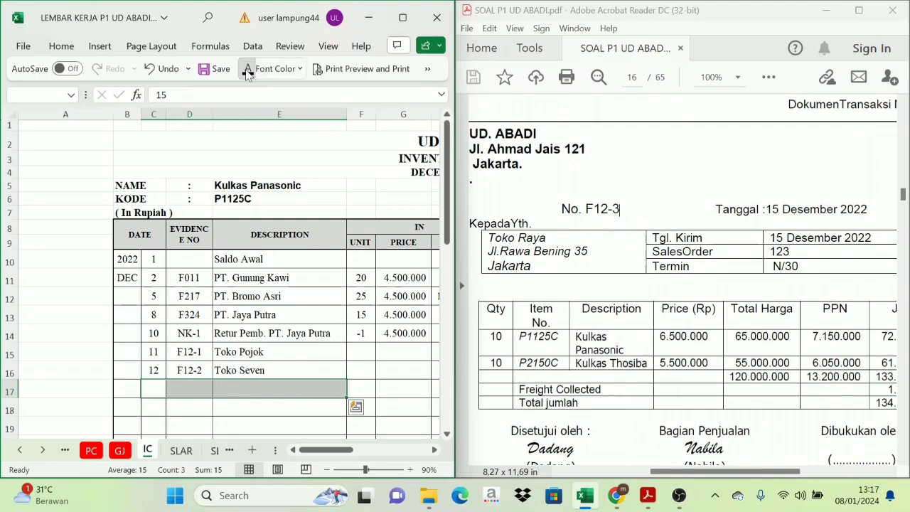
click(271, 68)
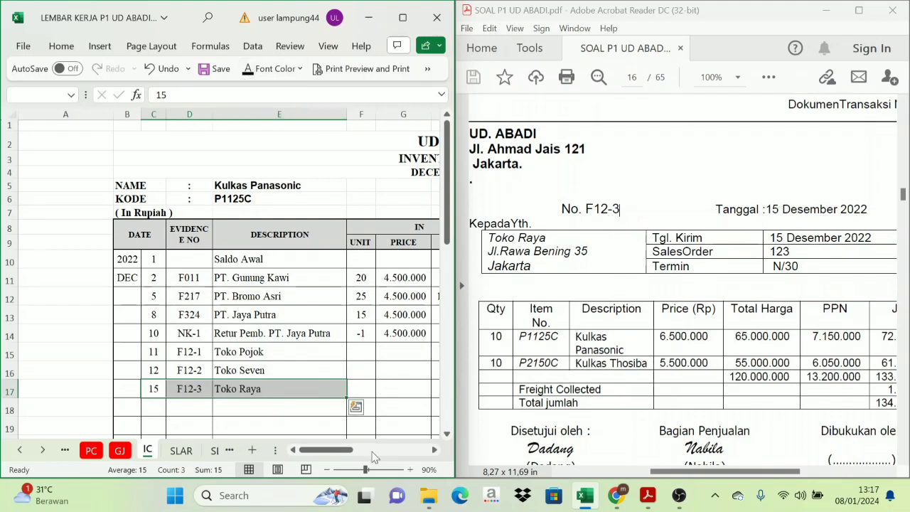
Step: Fill the OUT columns in row 17 of the Kulkas Panasonic card with 10 units, price 4500000 and total =J17*I17
click(434, 450)
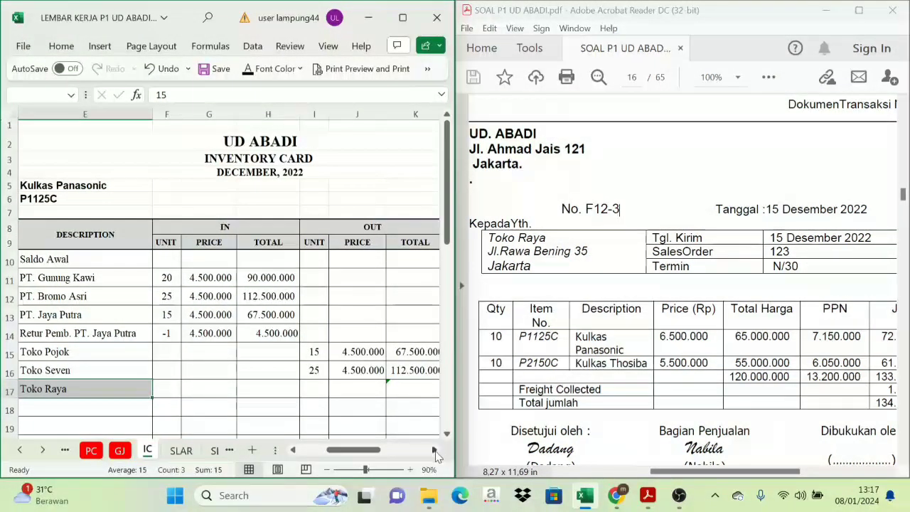
click(434, 451)
click(434, 450)
click(151, 391)
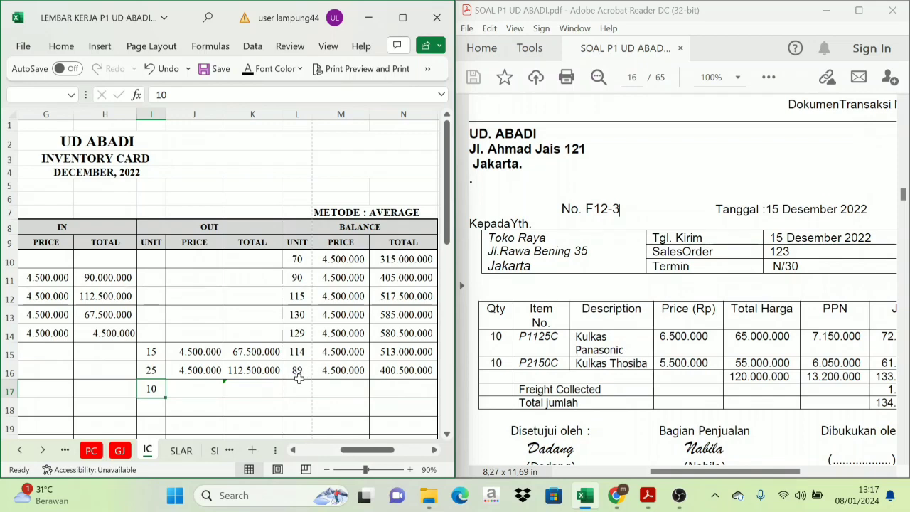
click(189, 389)
text(4500000)
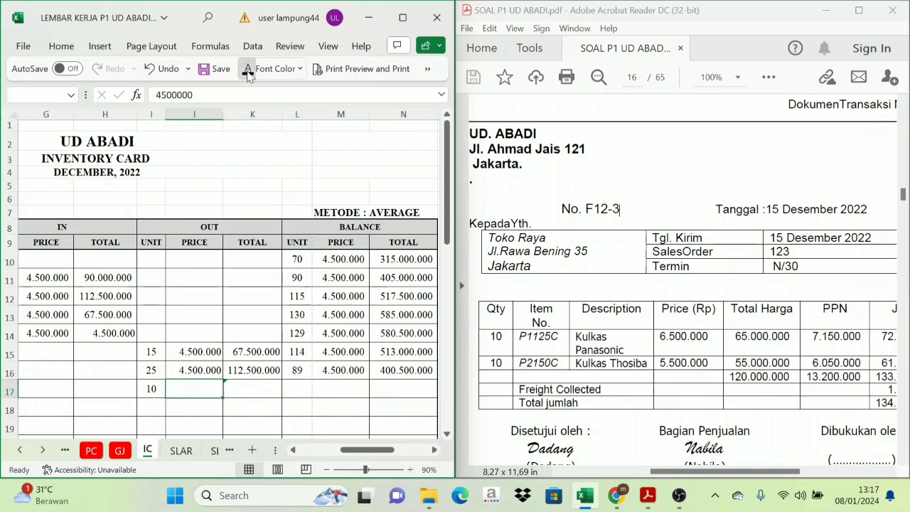
click(251, 388)
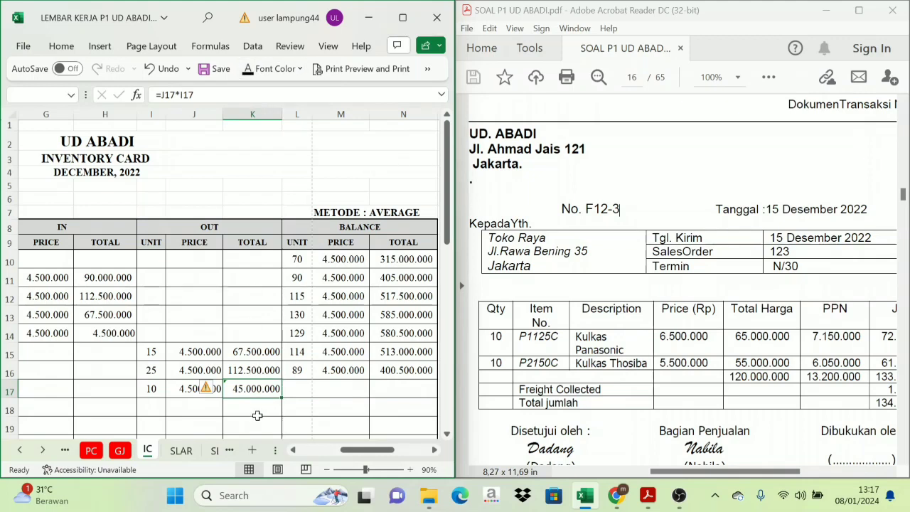
Step: Show the BALANCE columns in row 17 of the Kulkas Panasonic card: units =L16-I17, price 4500000 and total =L17*M17
click(300, 375)
click(309, 388)
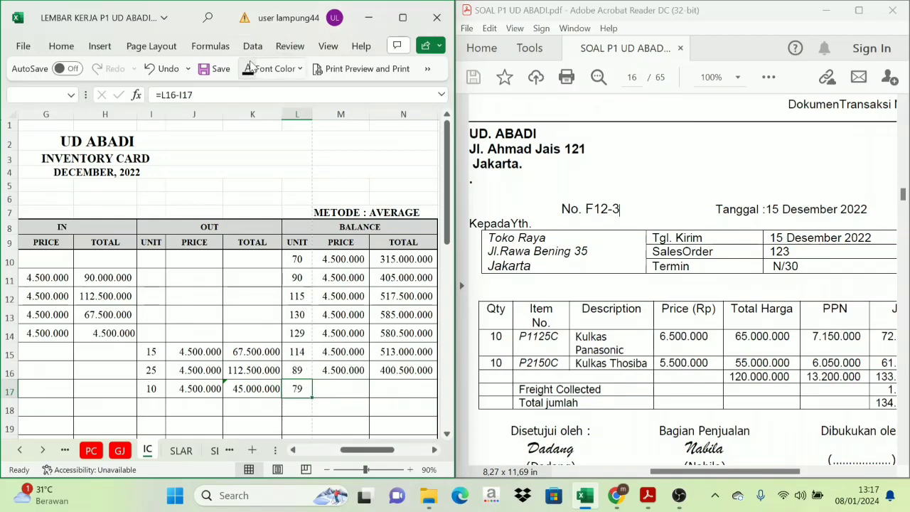
click(356, 391)
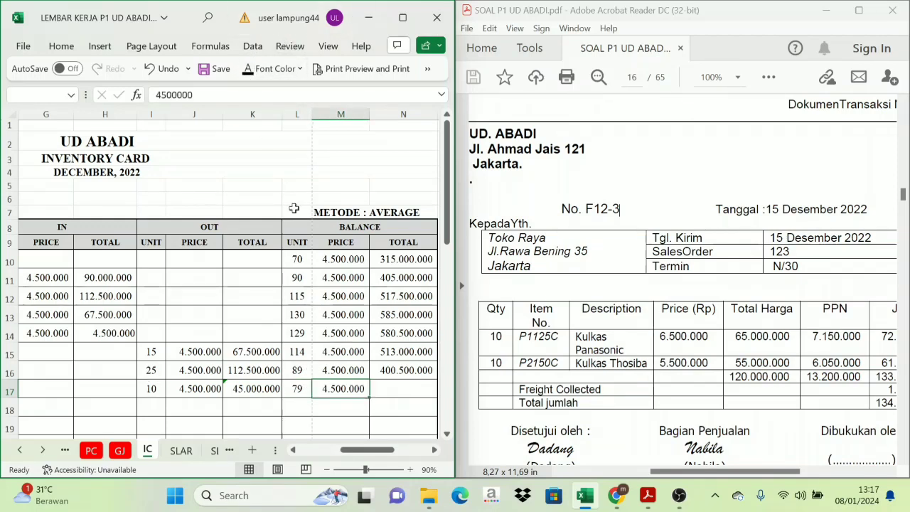
click(399, 384)
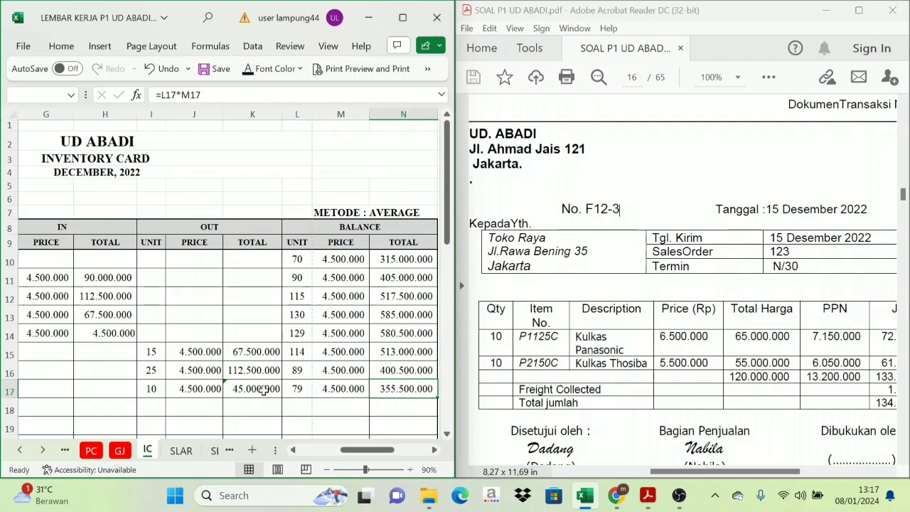
Step: On the Kulkas Toshiba card, show day 15, evidence F12-3 and description "Toko Raya" in row 38
drag(381, 463, 335, 460)
scroll(299, 346, down, 8)
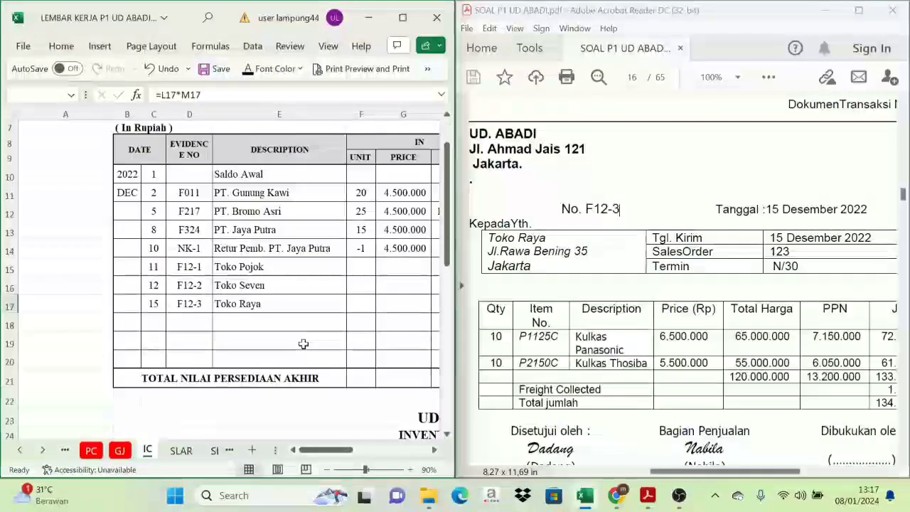
click(159, 352)
text(15	F12-3	Toko Raya)
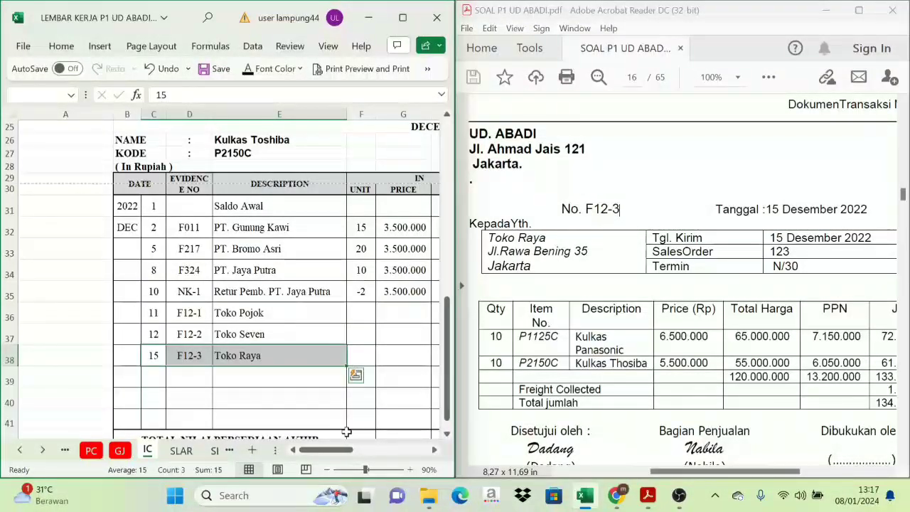
Step: Show the OUT columns in row 38 of the Kulkas Toshiba card in black: 10 units, price 3500000 and total =I38*J38
drag(331, 450, 377, 468)
click(151, 361)
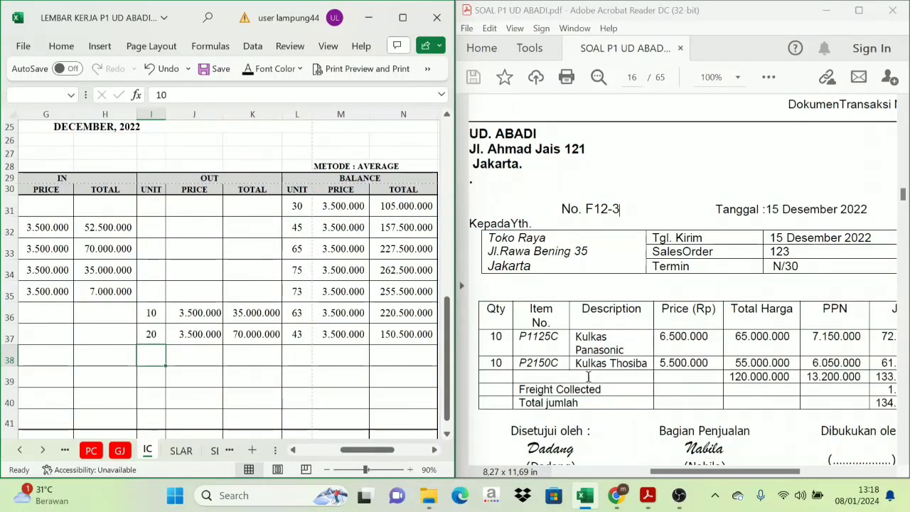
click(248, 69)
click(176, 357)
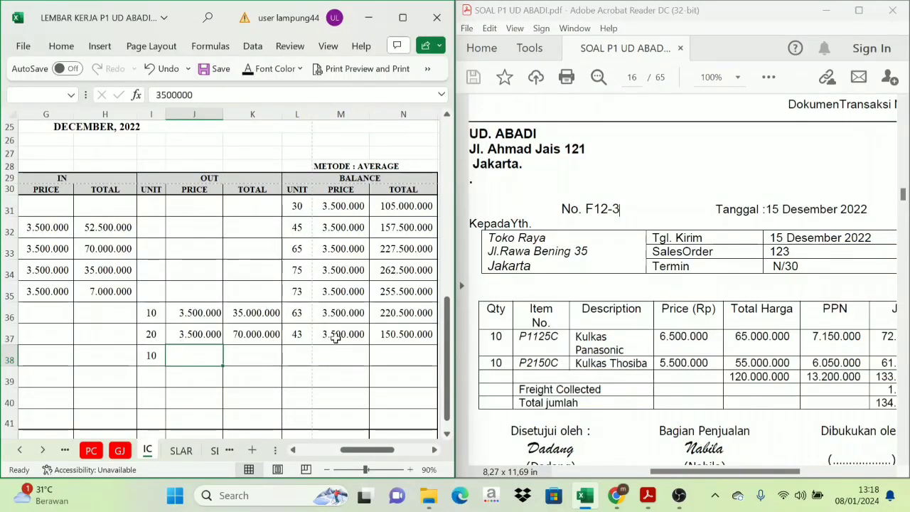
click(252, 69)
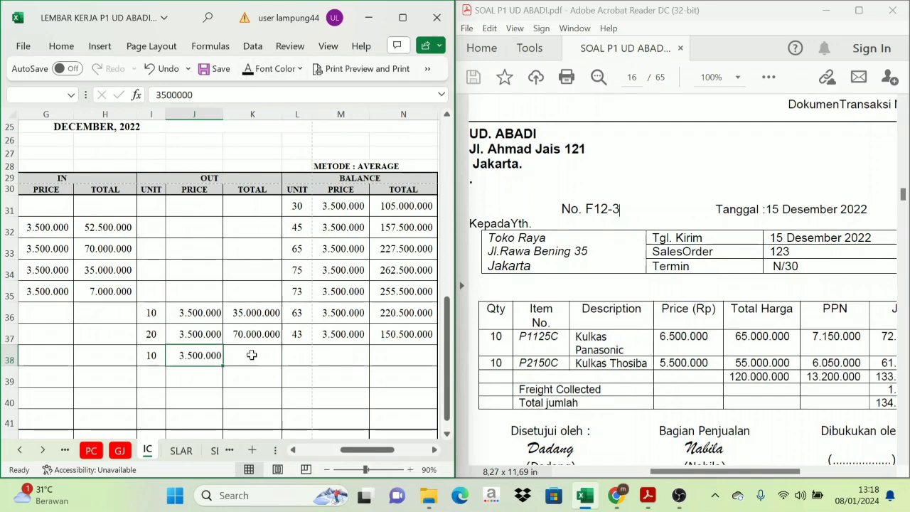
click(251, 355)
click(248, 70)
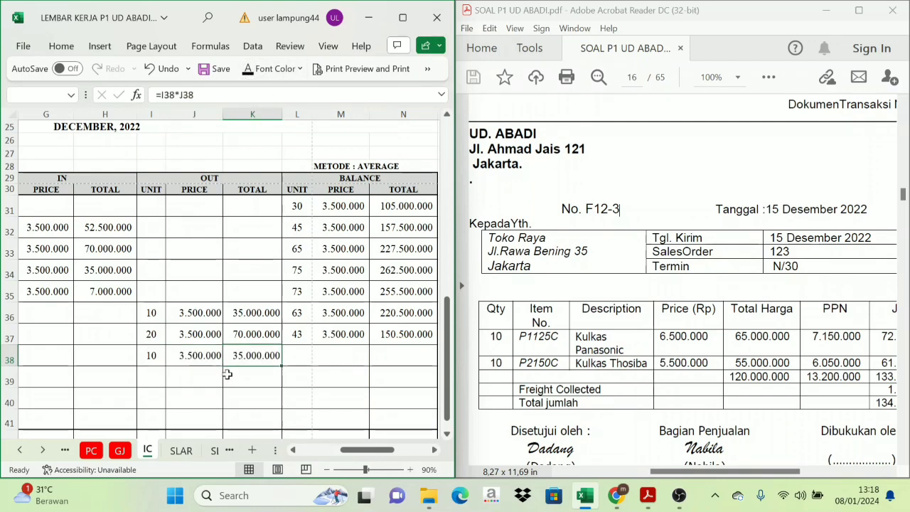
Step: Show the BALANCE columns in row 38 of the Kulkas Toshiba card: units =L37-I38, price 3500000 and total =L38*M38
click(295, 361)
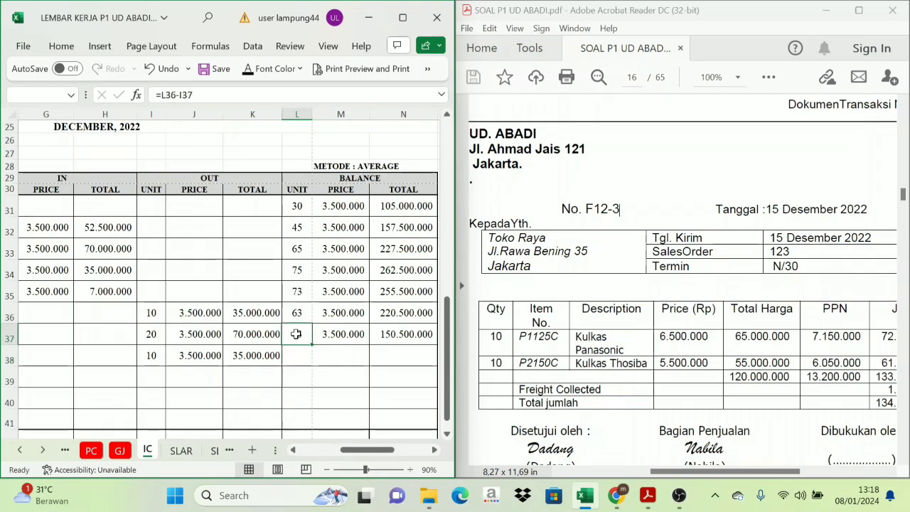
click(151, 355)
click(299, 355)
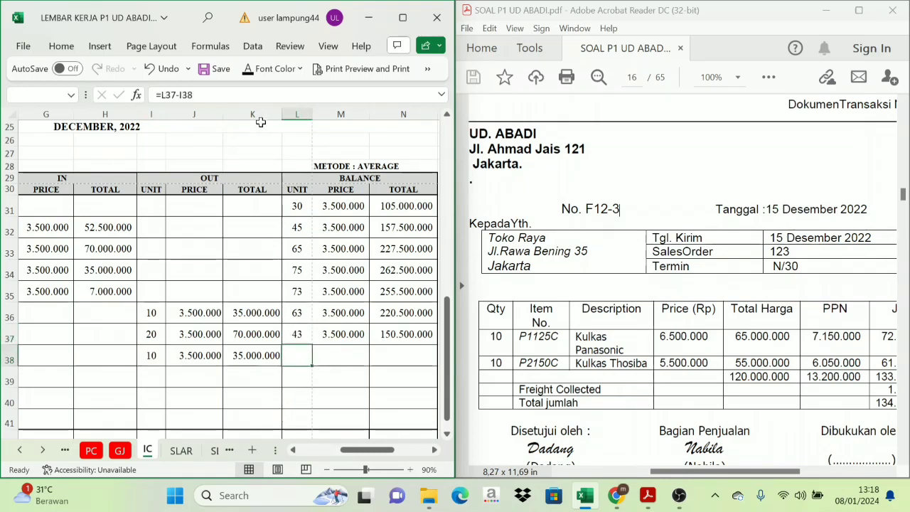
click(342, 355)
key(ctrl+d)
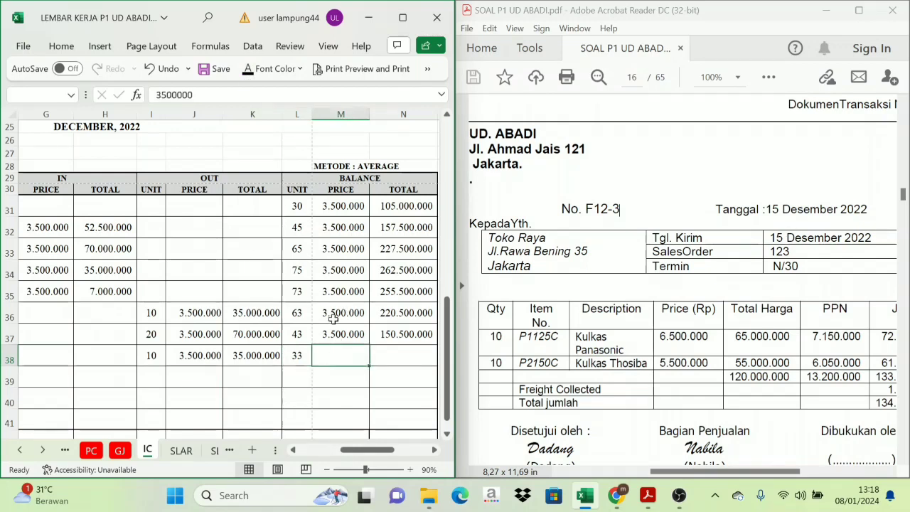
click(375, 353)
key(ctrl+d)
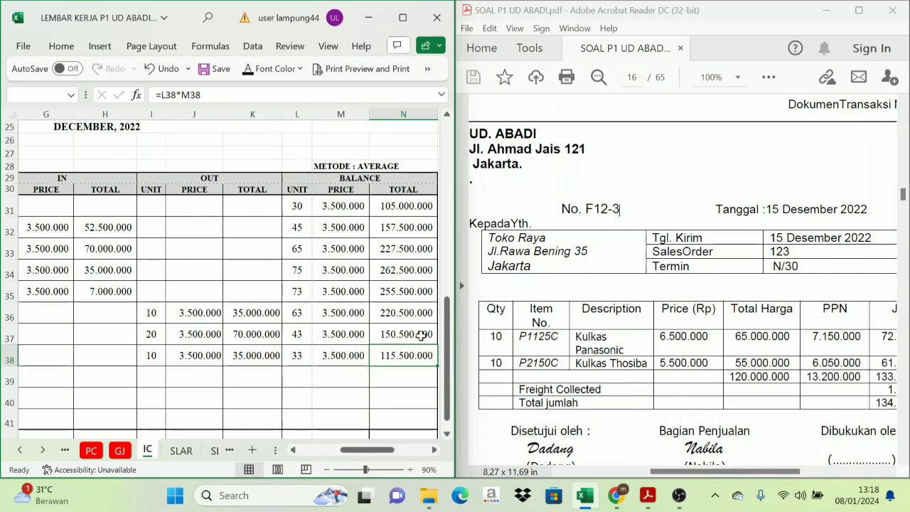
Step: Examine the OUT units and totals of the F12-3 rows on both the Kulkas Toshiba and Kulkas Panasonic cards
click(243, 358)
click(163, 353)
click(240, 355)
click(155, 355)
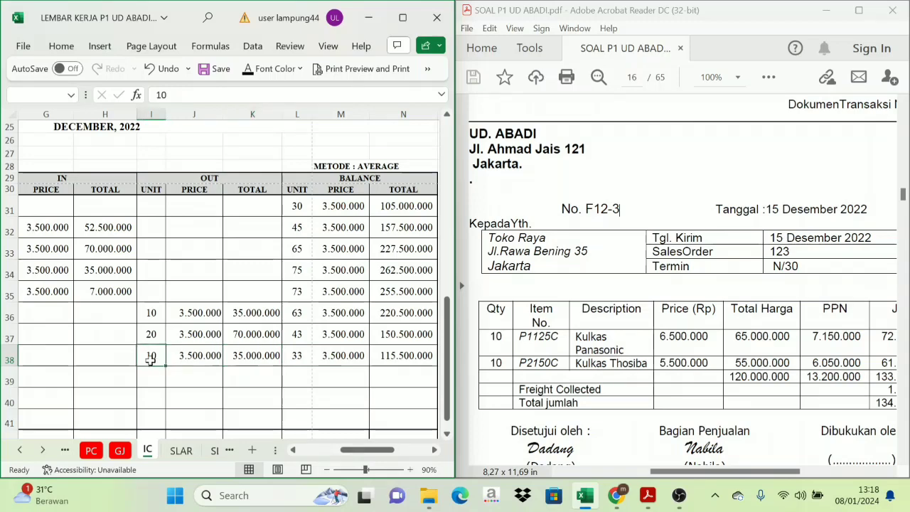
click(234, 356)
scroll(238, 327, up, 6)
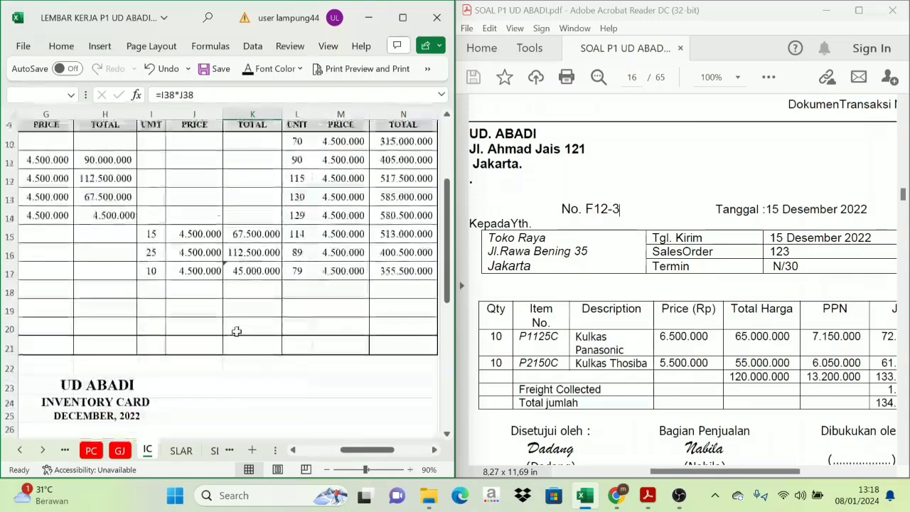
click(148, 306)
click(242, 304)
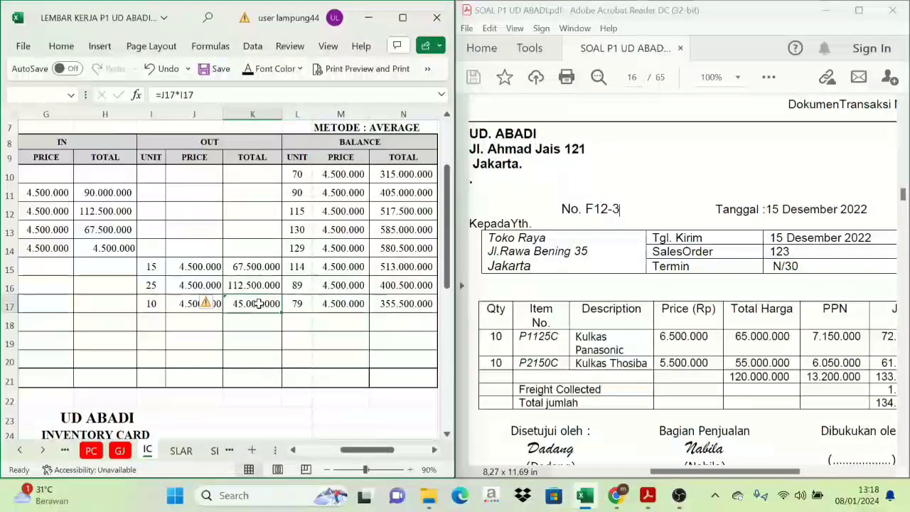
click(141, 297)
click(229, 300)
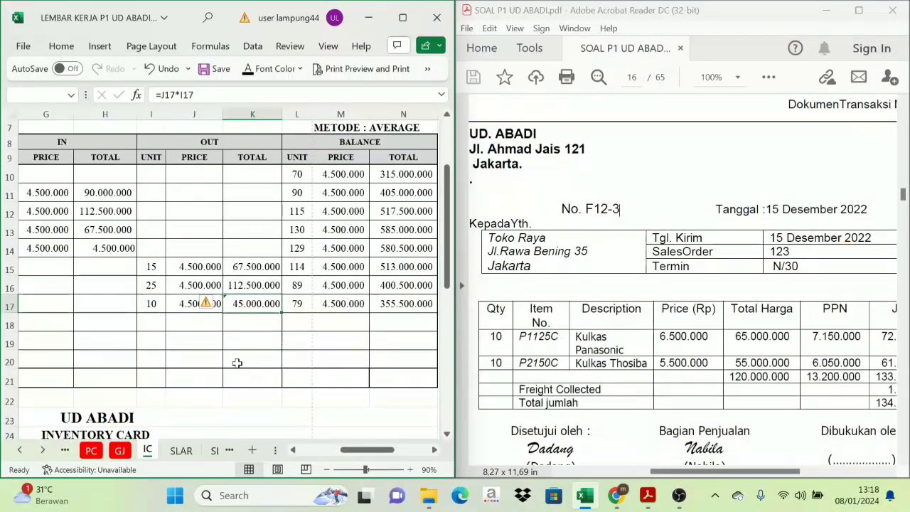
Step: On the GJ sheet, show day 15 and evidence number F12-3 in row 21, below the Toko Seven entry
click(120, 450)
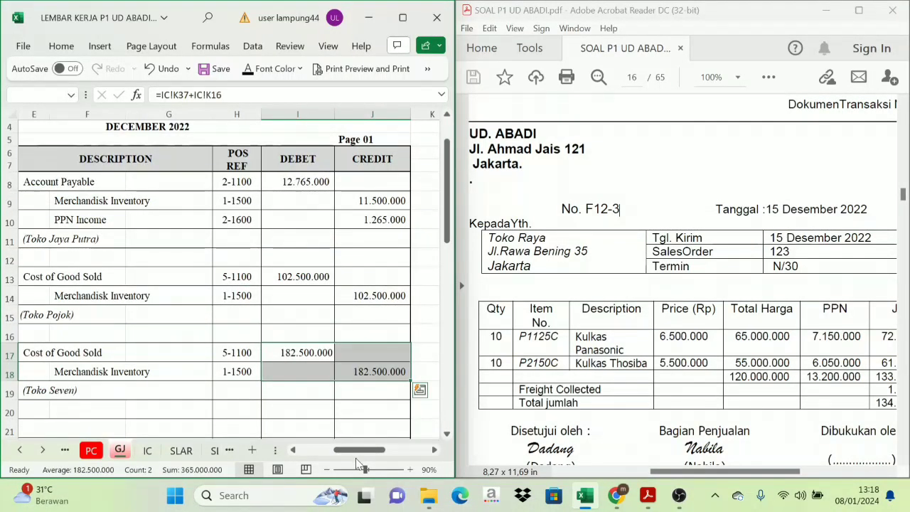
drag(362, 452, 321, 453)
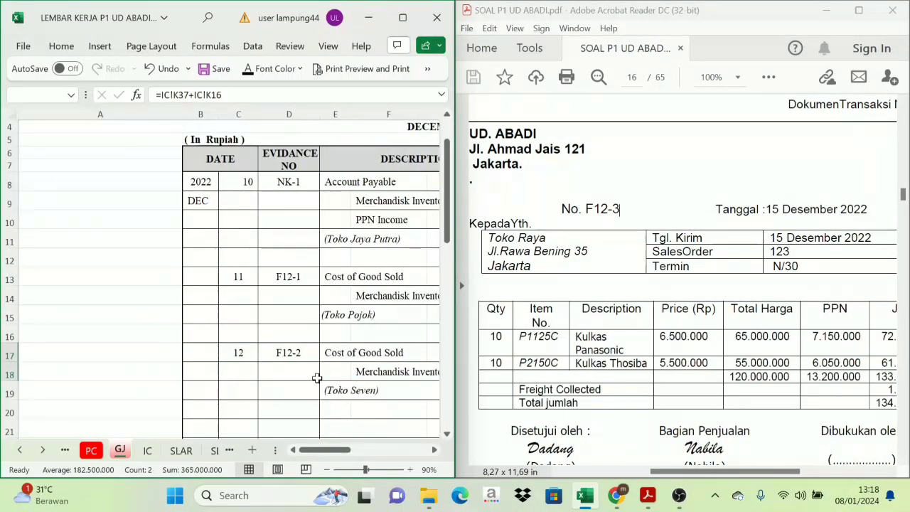
scroll(315, 377, down, 2)
drag(246, 335, 260, 339)
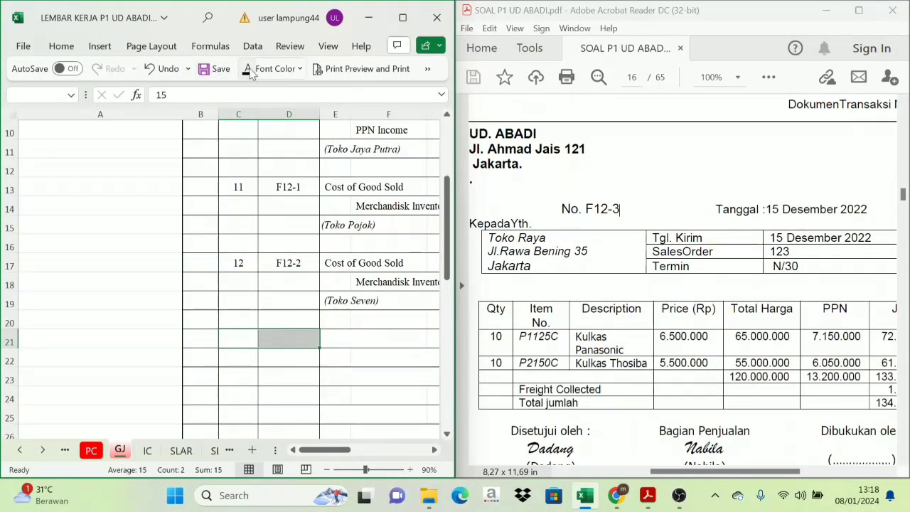
text(15	F12-3)
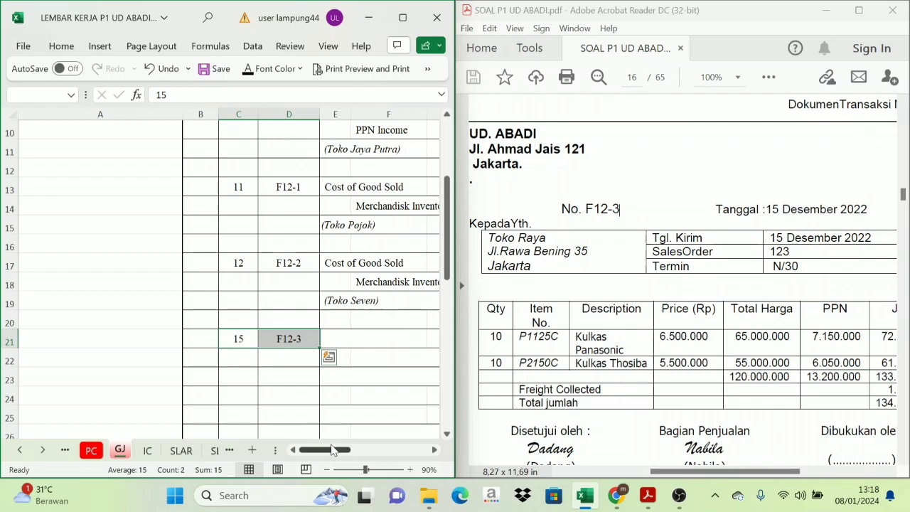
Step: Show the accounts Cost of Good Sold and Merchandisk Inventory in rows 21 and 22, with references 5-1100 and 1-1500
drag(335, 450, 341, 454)
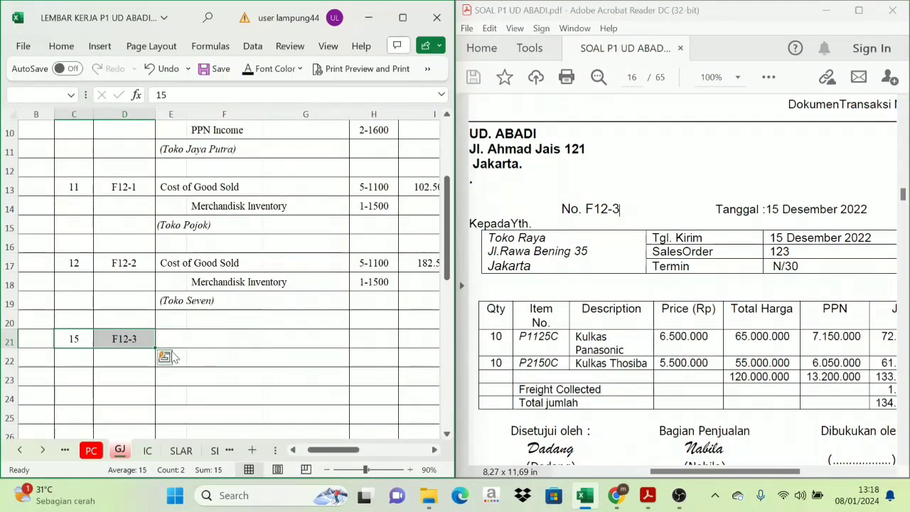
click(207, 345)
text(Cost of Good Sold Merchandisk Inventory)
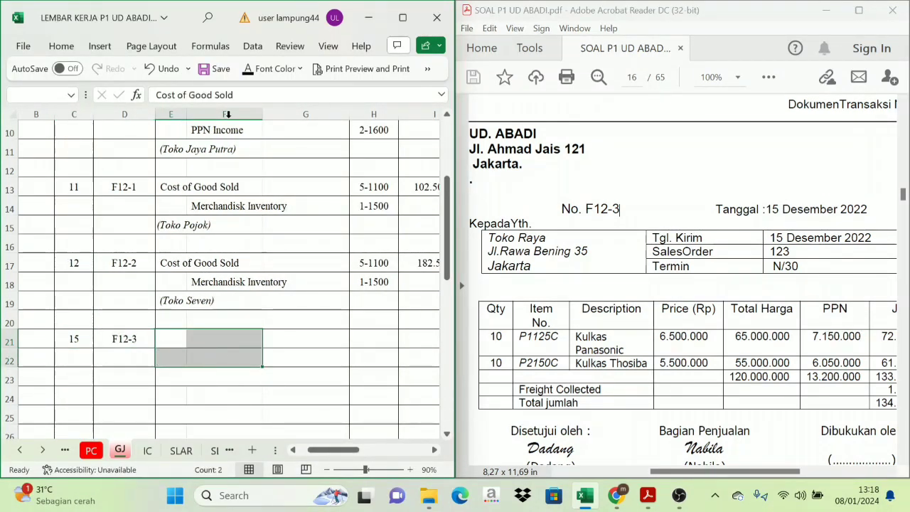
click(373, 339)
key(ctrl+v)
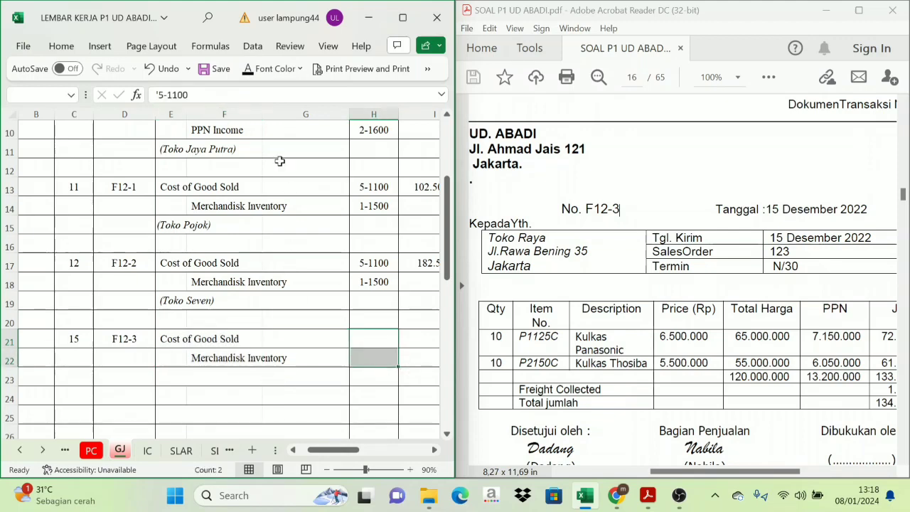
Step: Trace the I21 debit formula =IC!K38+IC!K17 to its source totals for both refrigerators on the IC sheet, checking the units against the invoice
drag(347, 452, 382, 452)
click(281, 334)
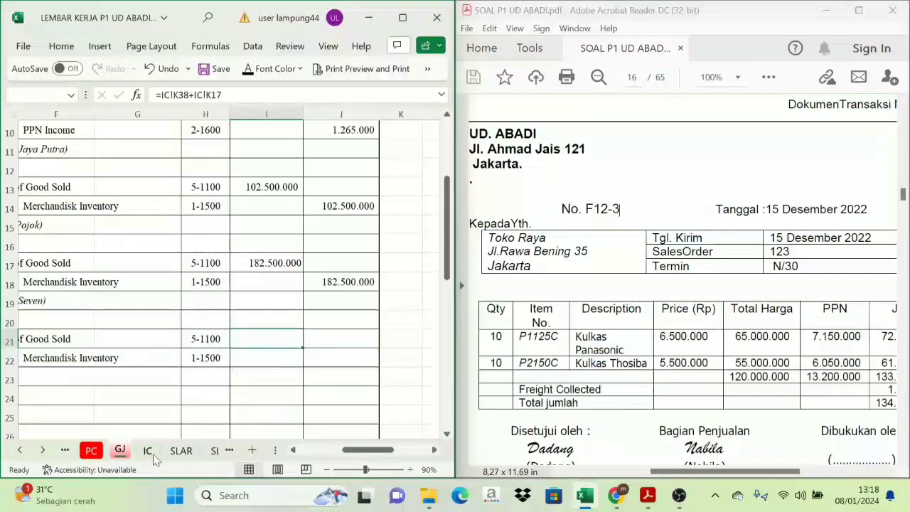
click(147, 450)
click(145, 304)
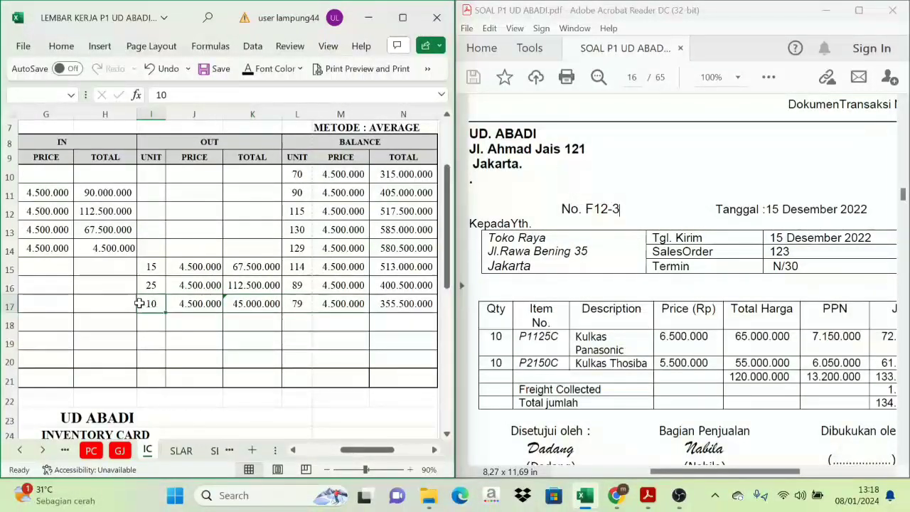
click(255, 298)
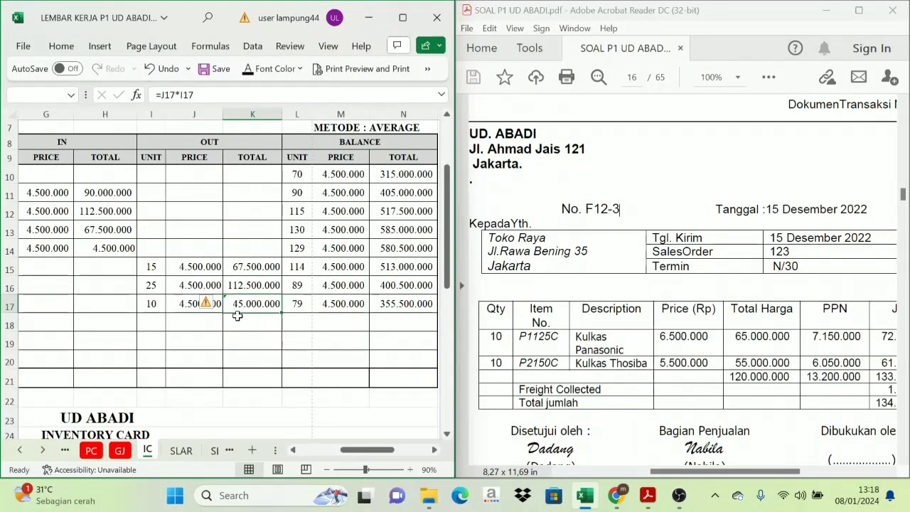
scroll(238, 315, up, 2)
scroll(227, 323, down, 3)
scroll(227, 323, down, 6)
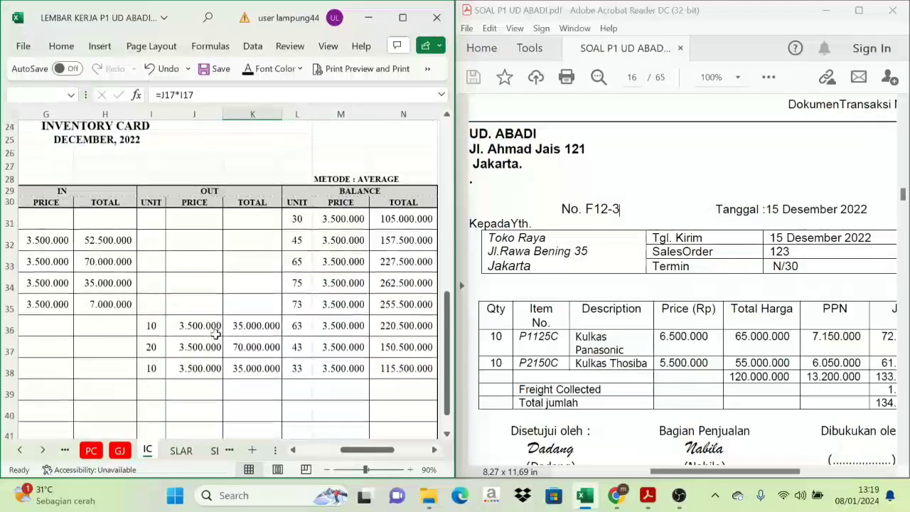
click(150, 318)
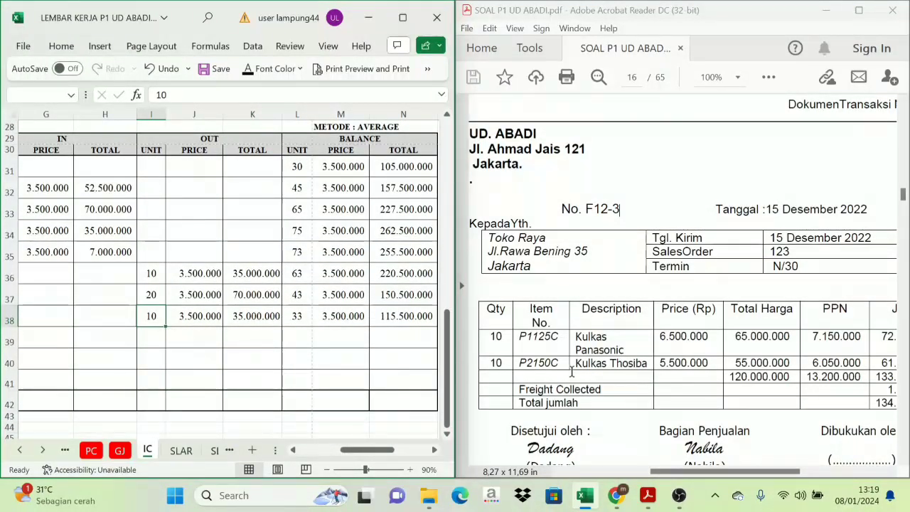
click(249, 319)
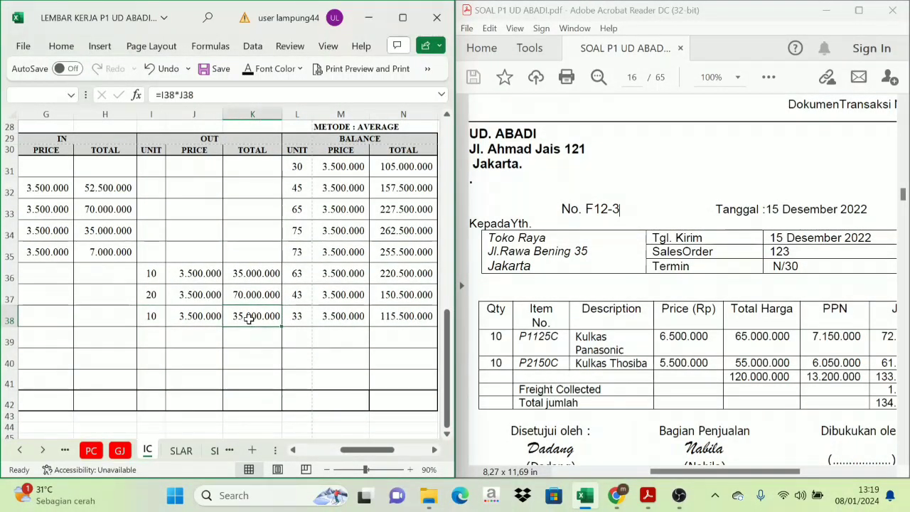
Step: On the GJ sheet, show the Cost of Good Sold debit =IC!K38+IC!K17 in I21 and the Merchandisk Inventory credit in J22, using black font
click(120, 450)
drag(281, 340, 323, 356)
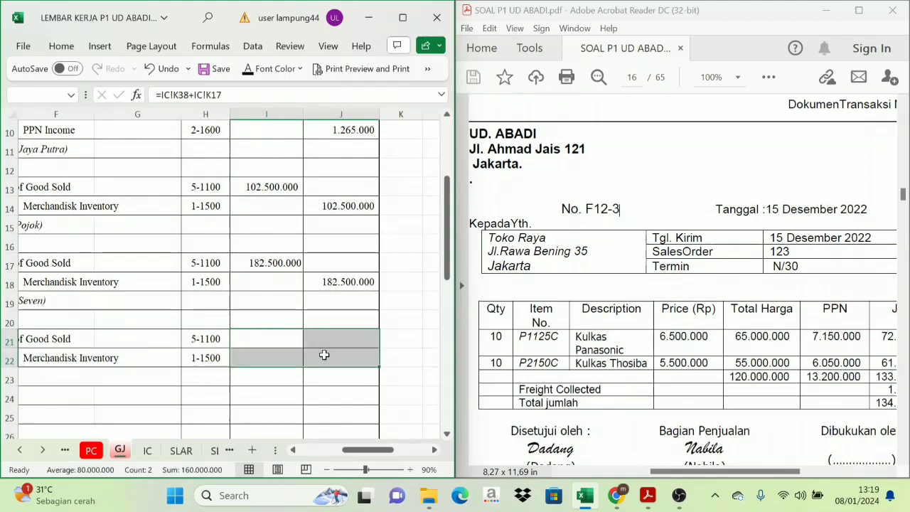
click(249, 69)
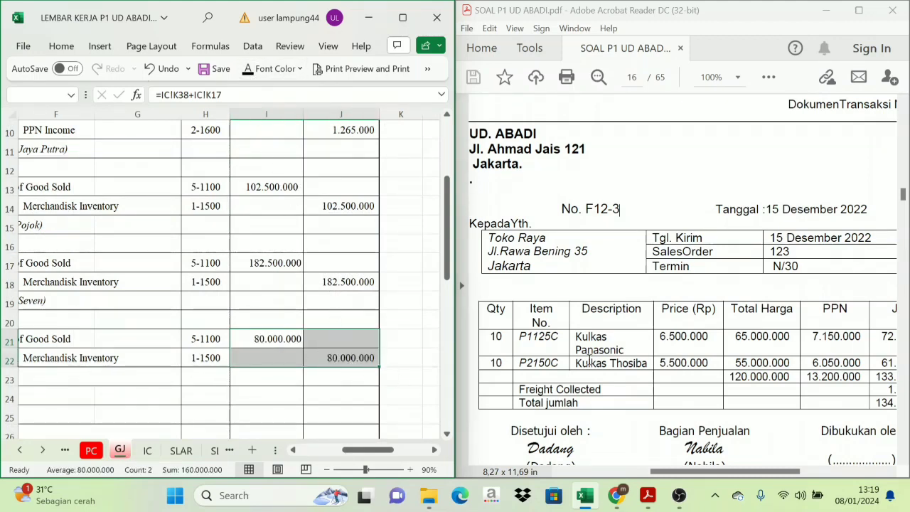
Step: Switch to the Acrobat PDF and bring up the next source document, sales invoice F12-4 to Toko Elita on page 17
key(alt+Tab)
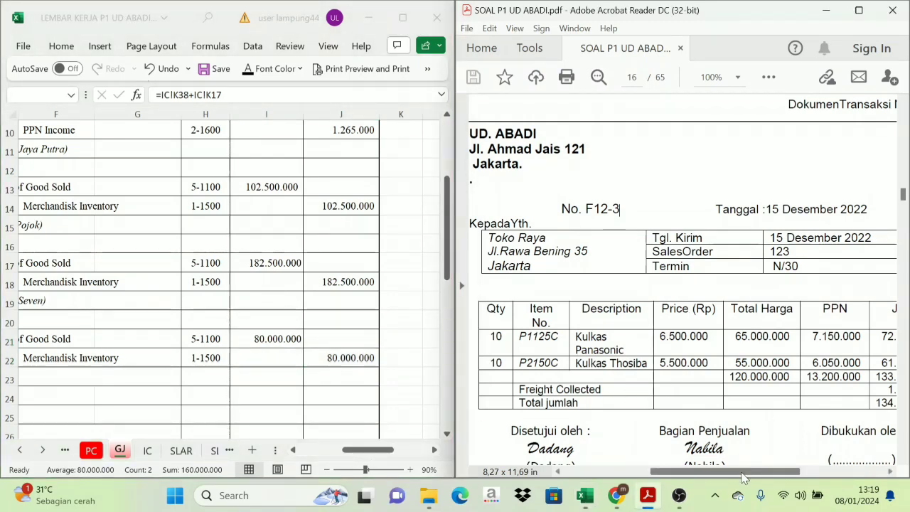
drag(746, 478, 764, 485)
scroll(700, 478, up, 1)
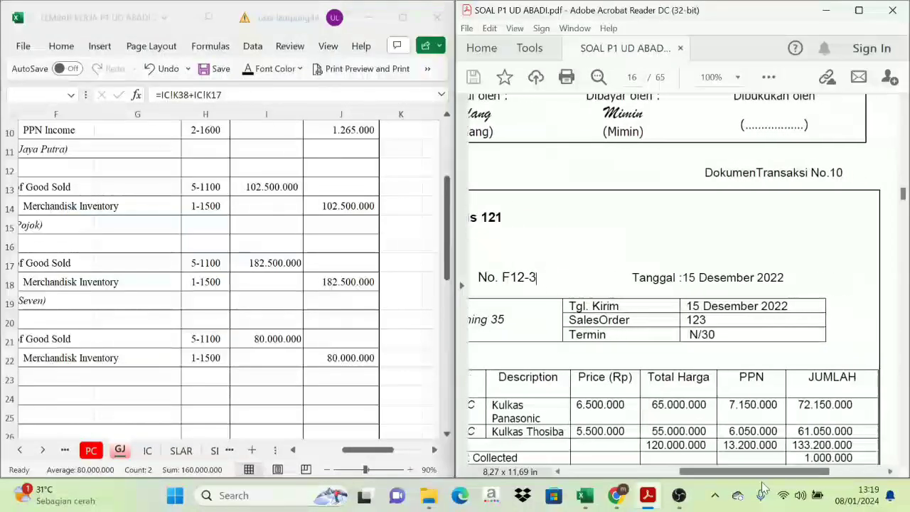
scroll(655, 386, down, 8)
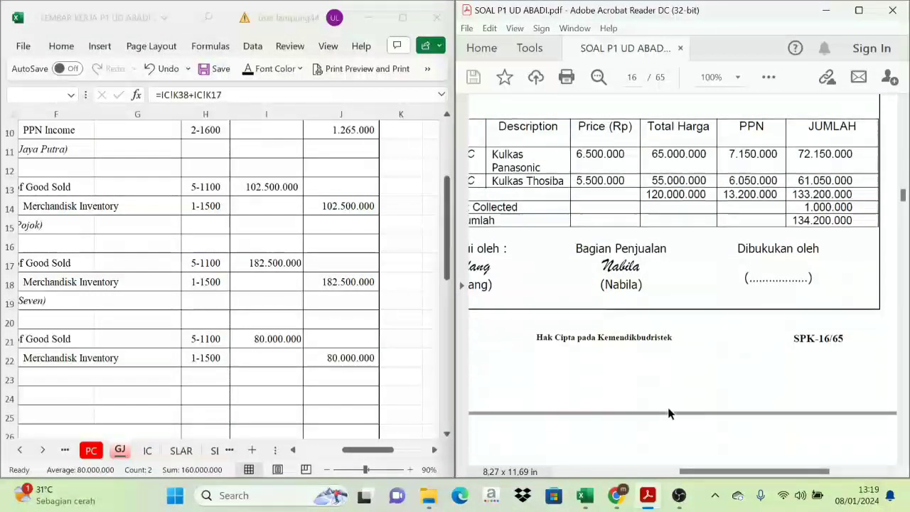
drag(755, 471, 720, 488)
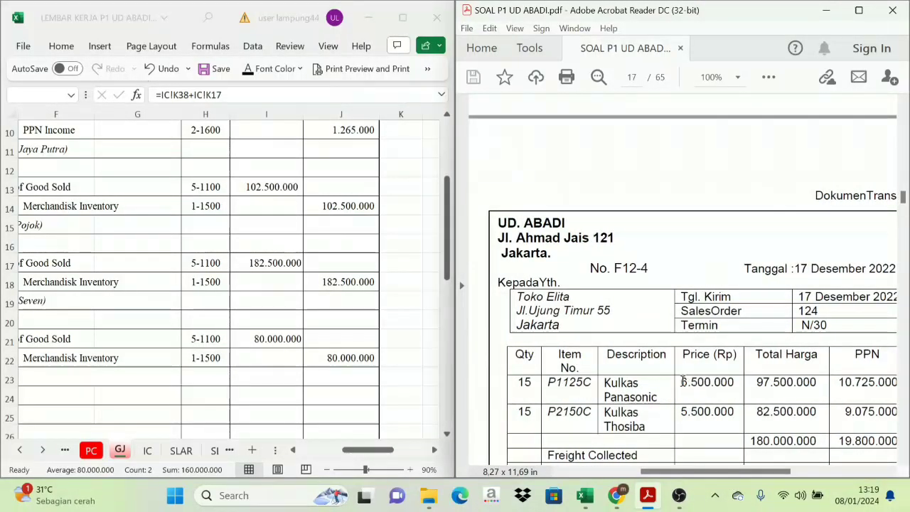